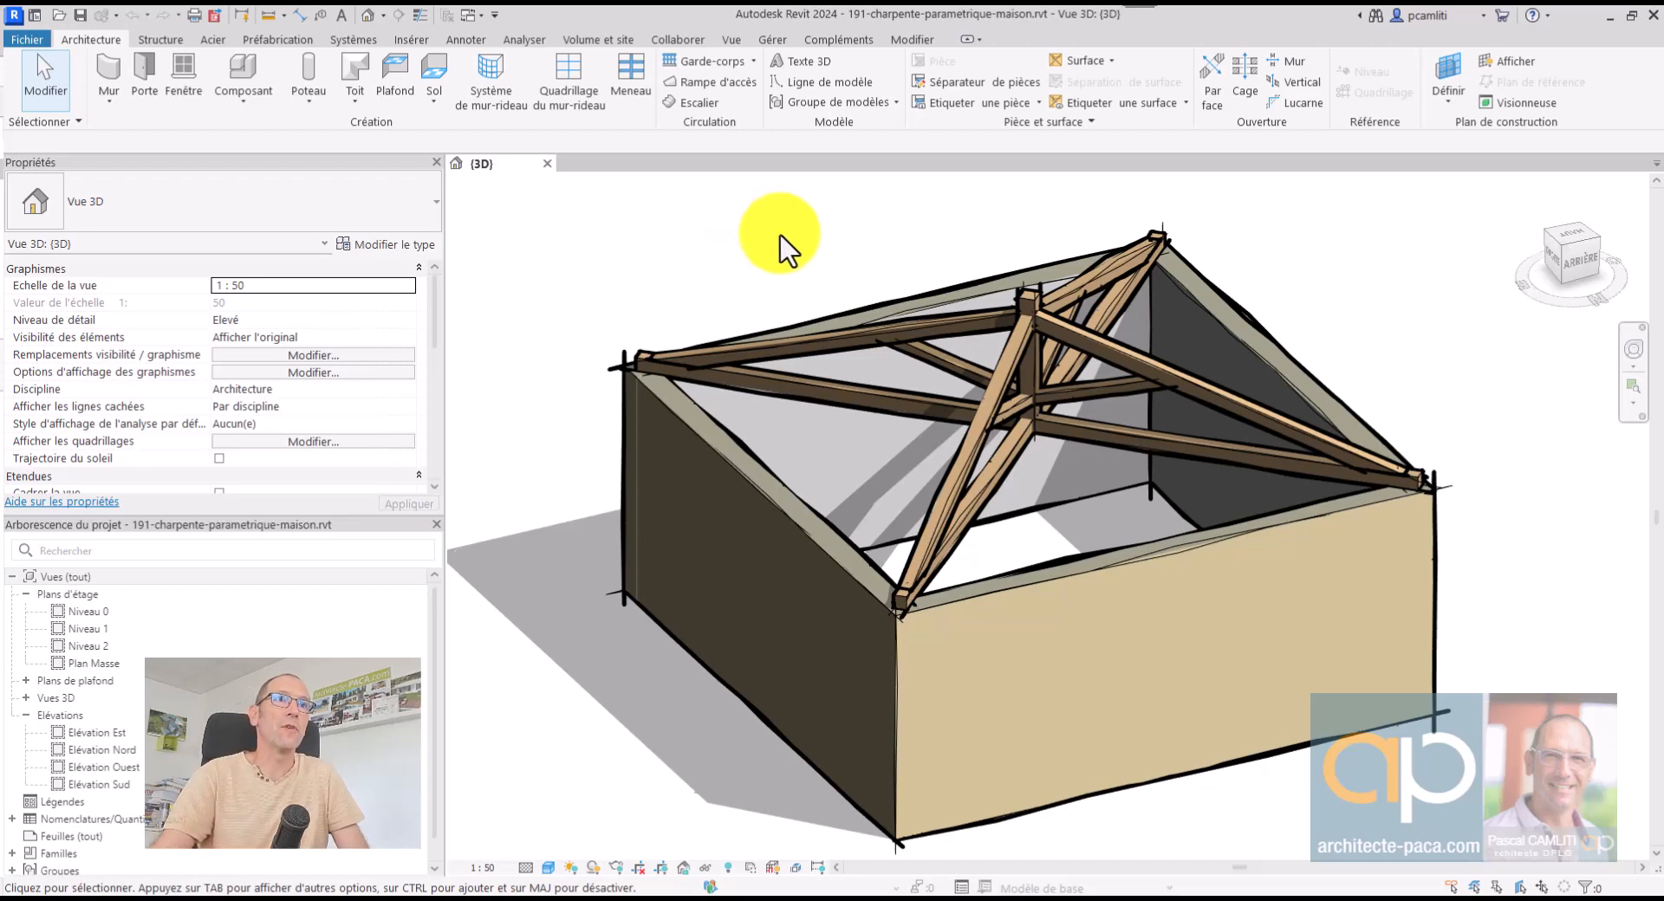
# Set the Angle_Toiture type parameter of the 191-charpente-4pans roof frame to 22° and apply it
pyautogui.keyDown('shift'); pyautogui.moveTo(769, 260); pyautogui.dragTo(801, 279, button='middle'); pyautogui.keyUp('shift')
pyautogui.click(1055, 335)
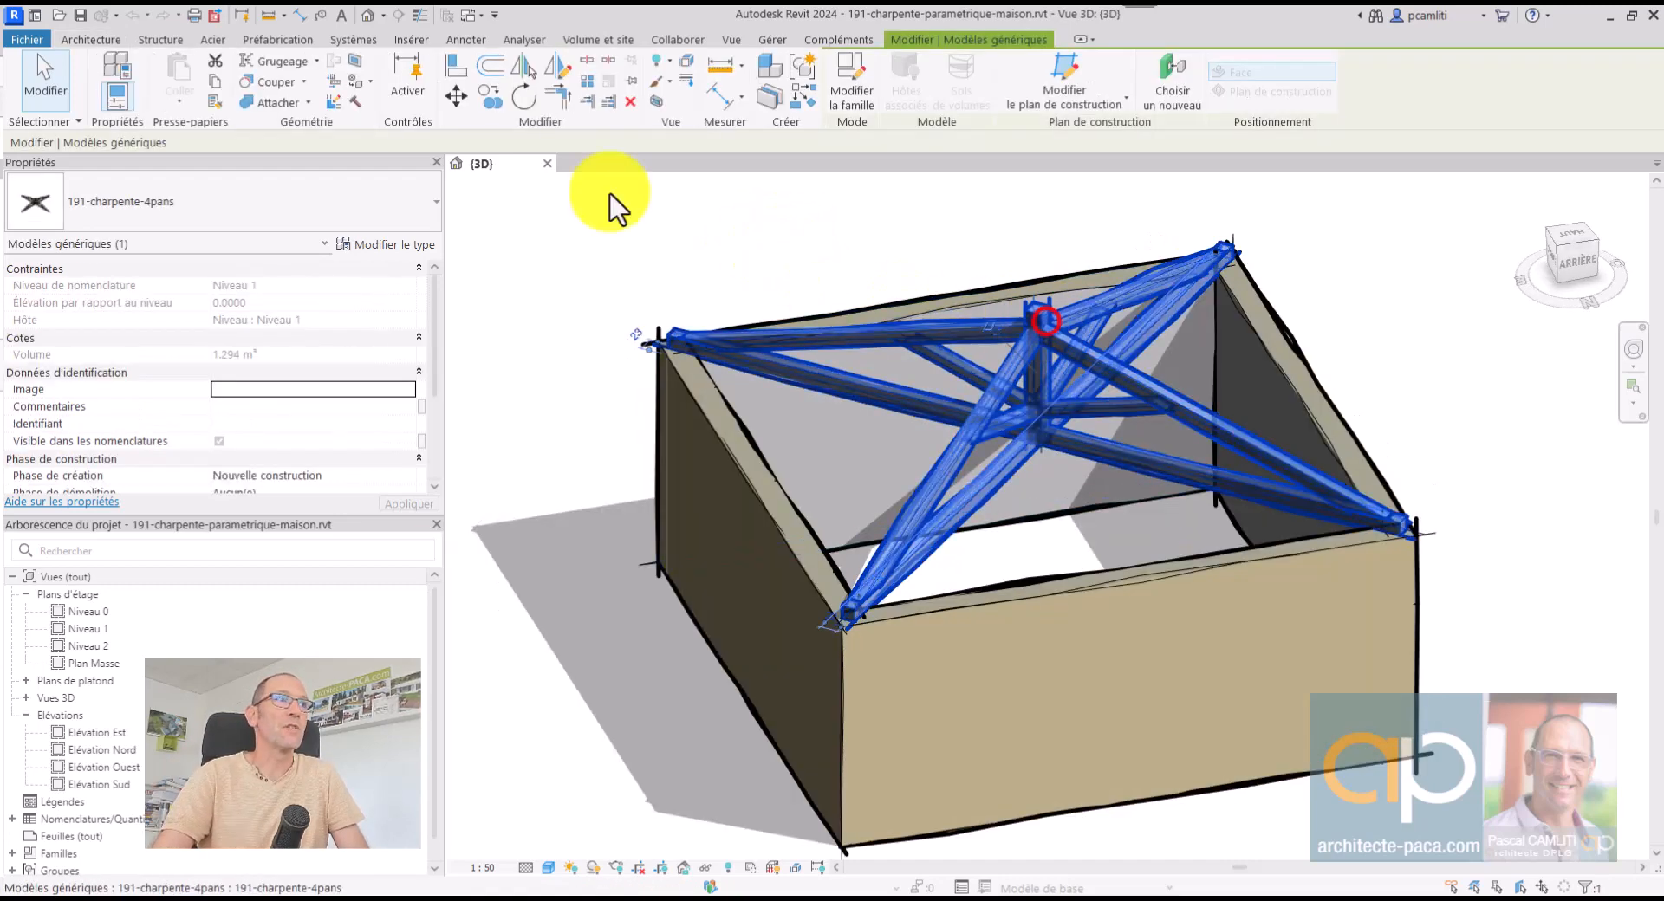
pyautogui.click(394, 244)
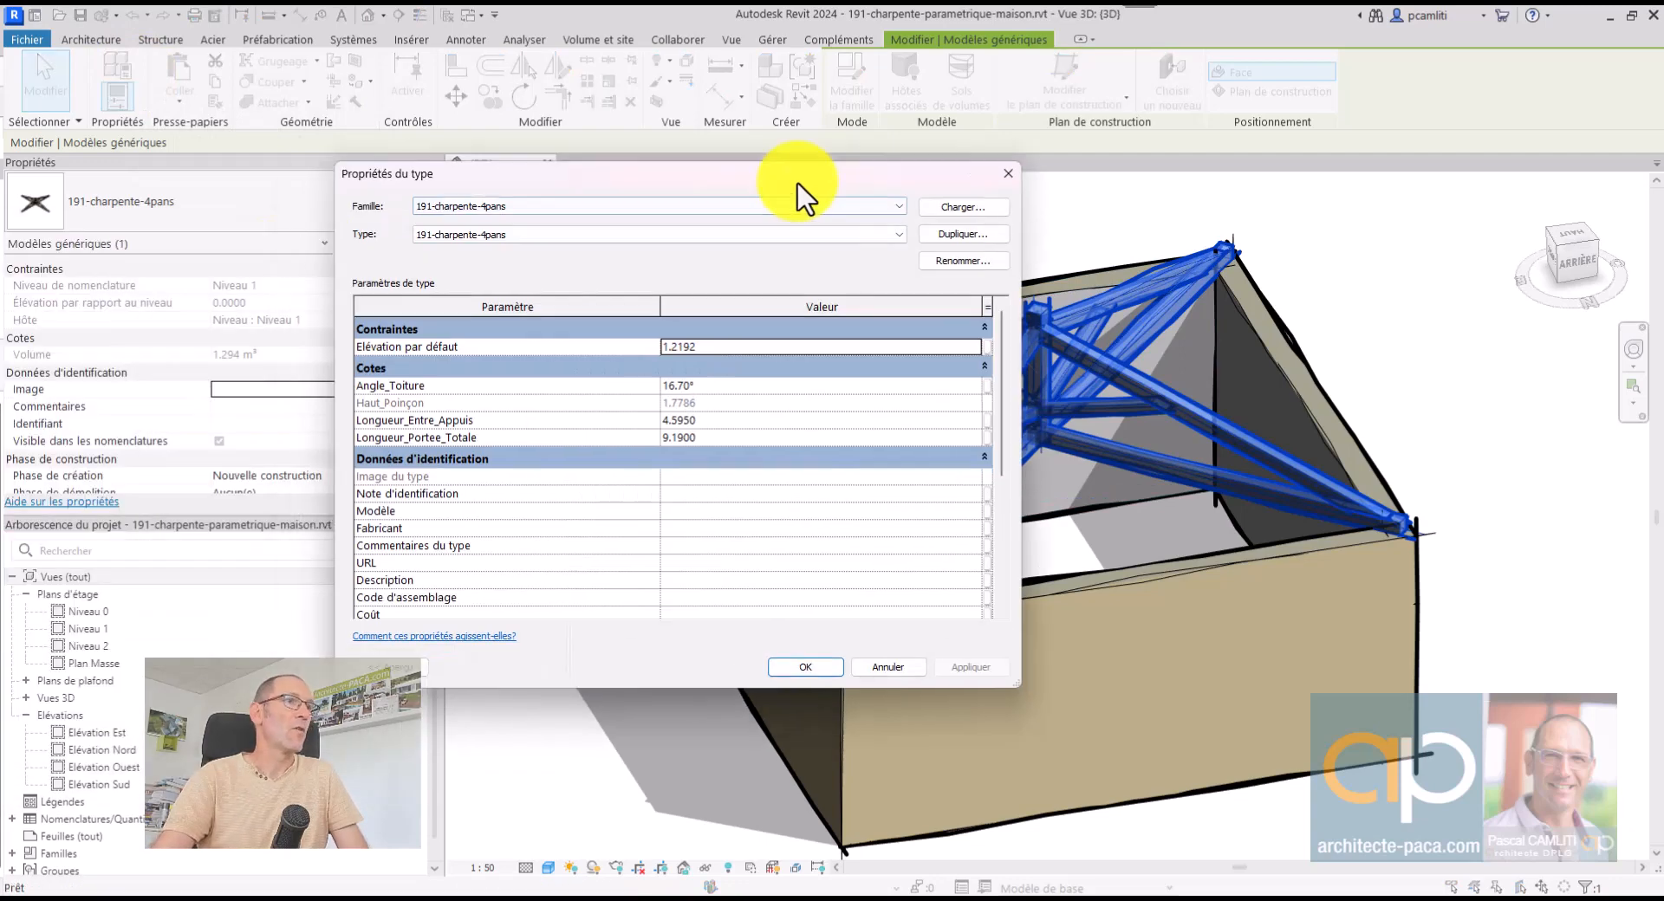
pyautogui.click(549, 364)
pyautogui.write('22')
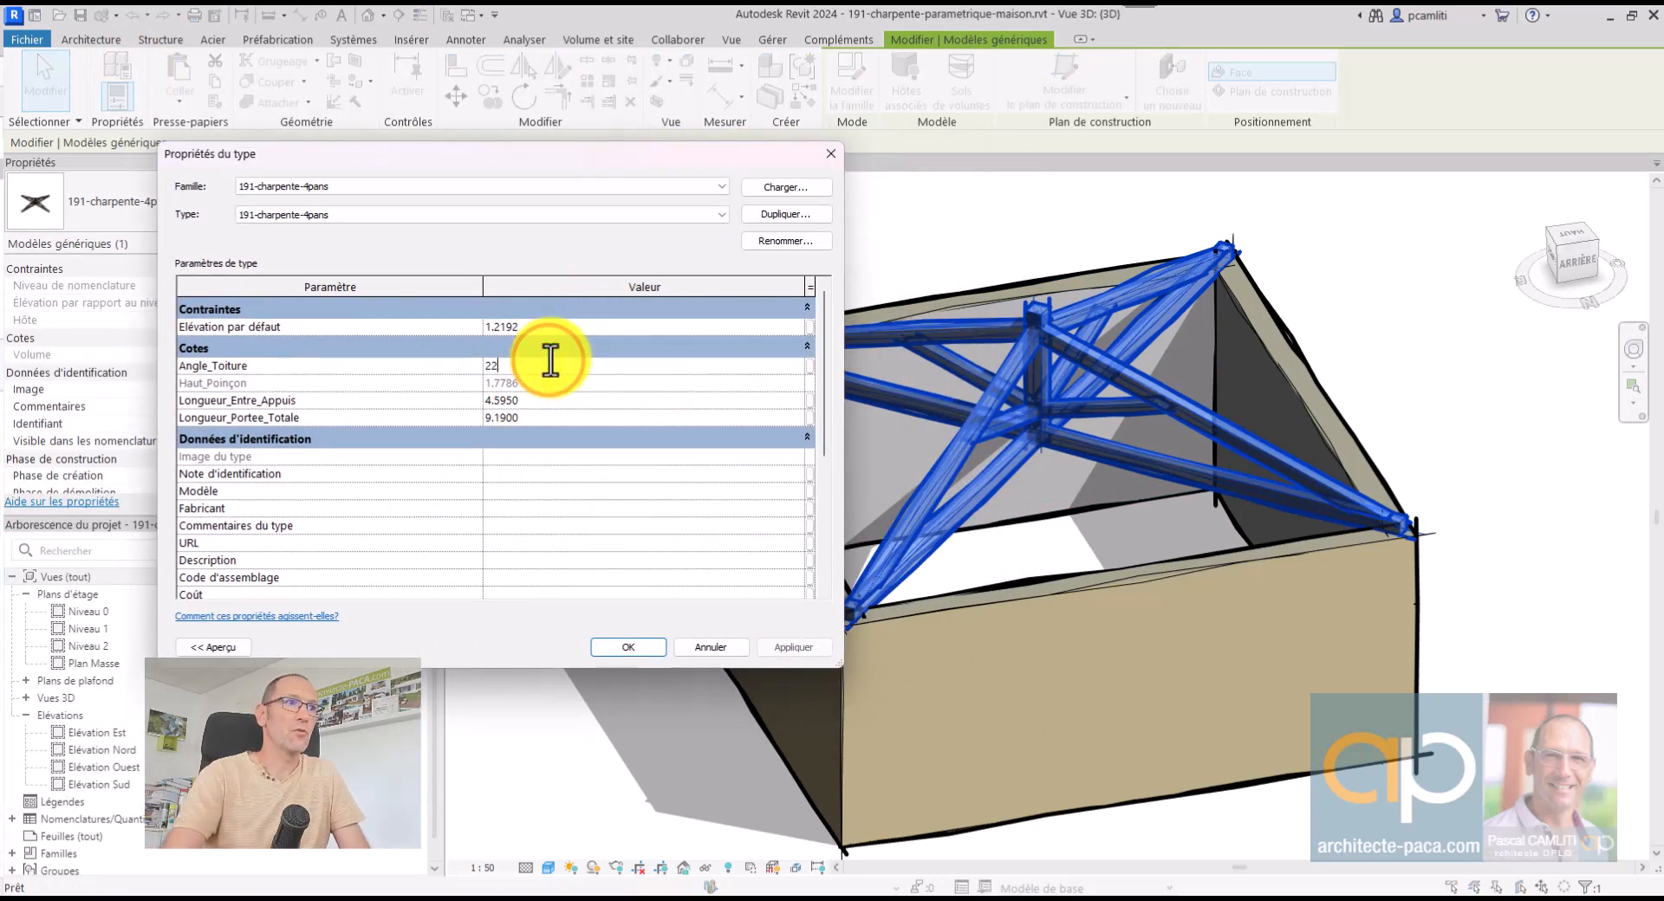
pyautogui.click(804, 652)
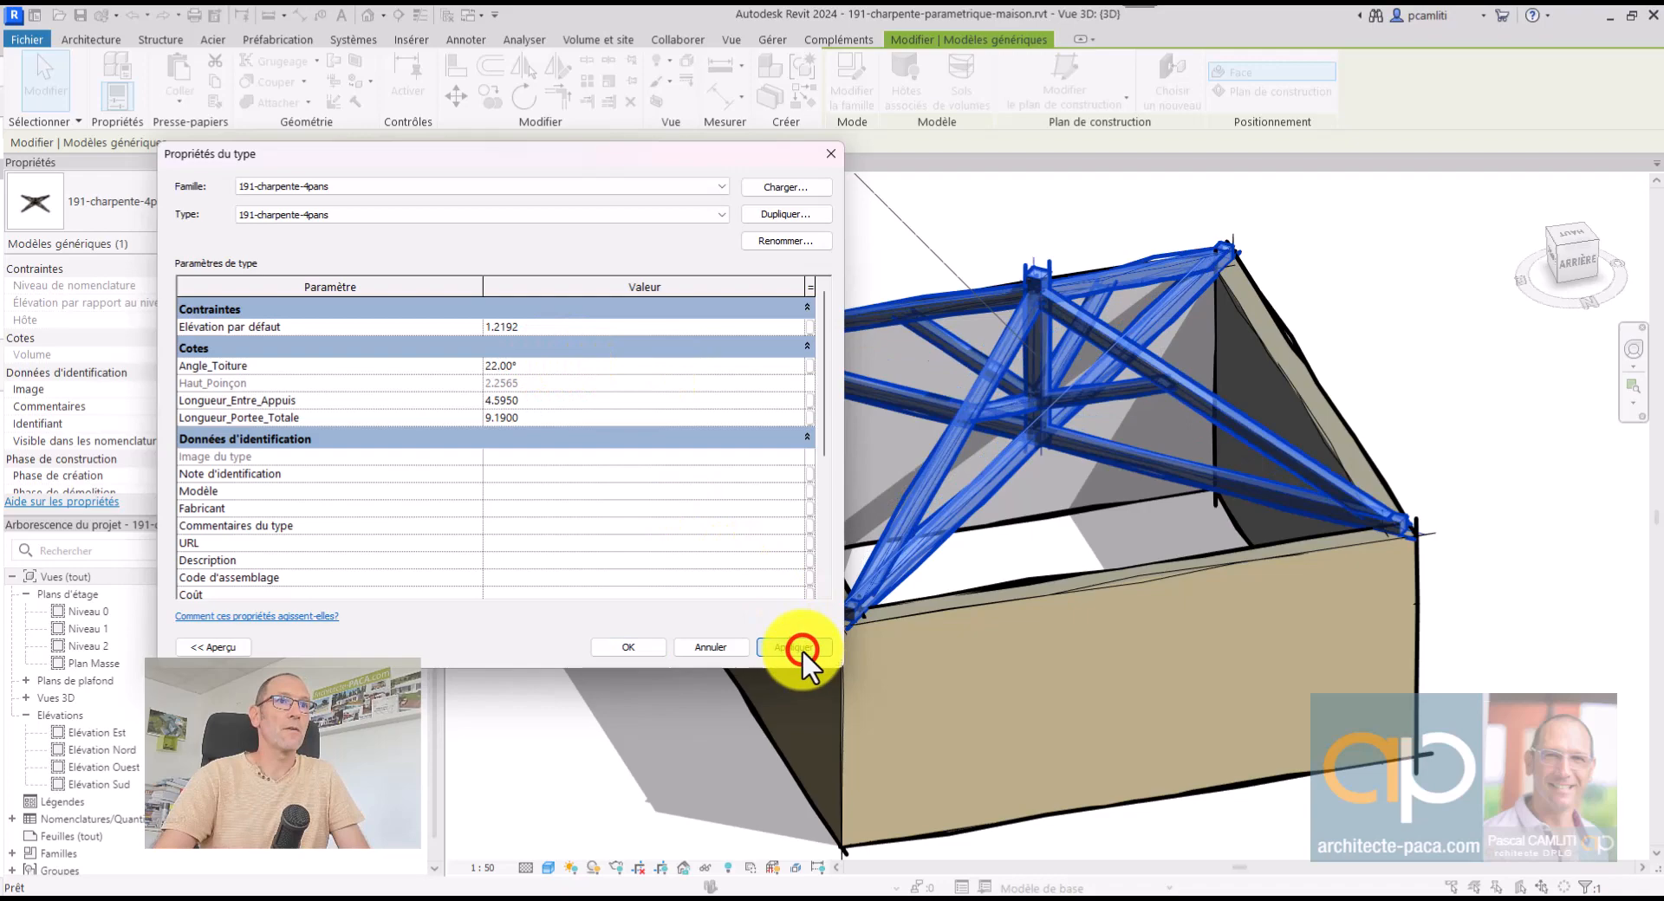
pyautogui.click(650, 652)
pyautogui.click(728, 274)
pyautogui.keyDown('shift'); pyautogui.moveTo(725, 316); pyautogui.dragTo(935, 318, button='middle'); pyautogui.keyUp('shift')
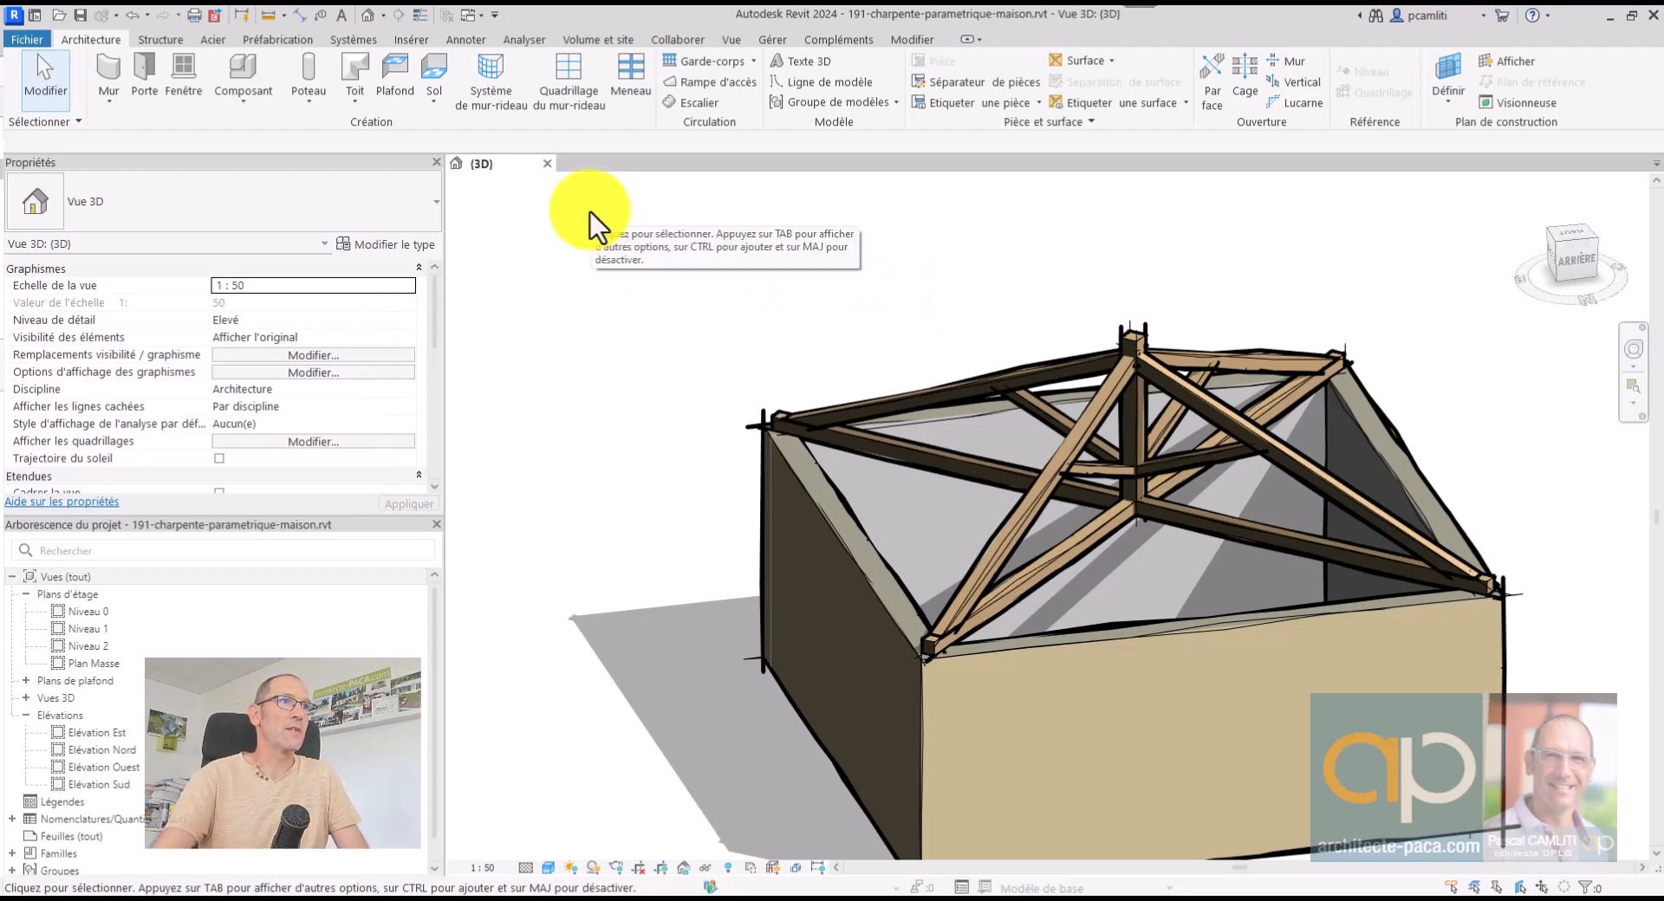
# Close the 191-charpente-parametrique-maison project with its changes saved, and open the recent family 191-demi_charpente
pyautogui.click(544, 165)
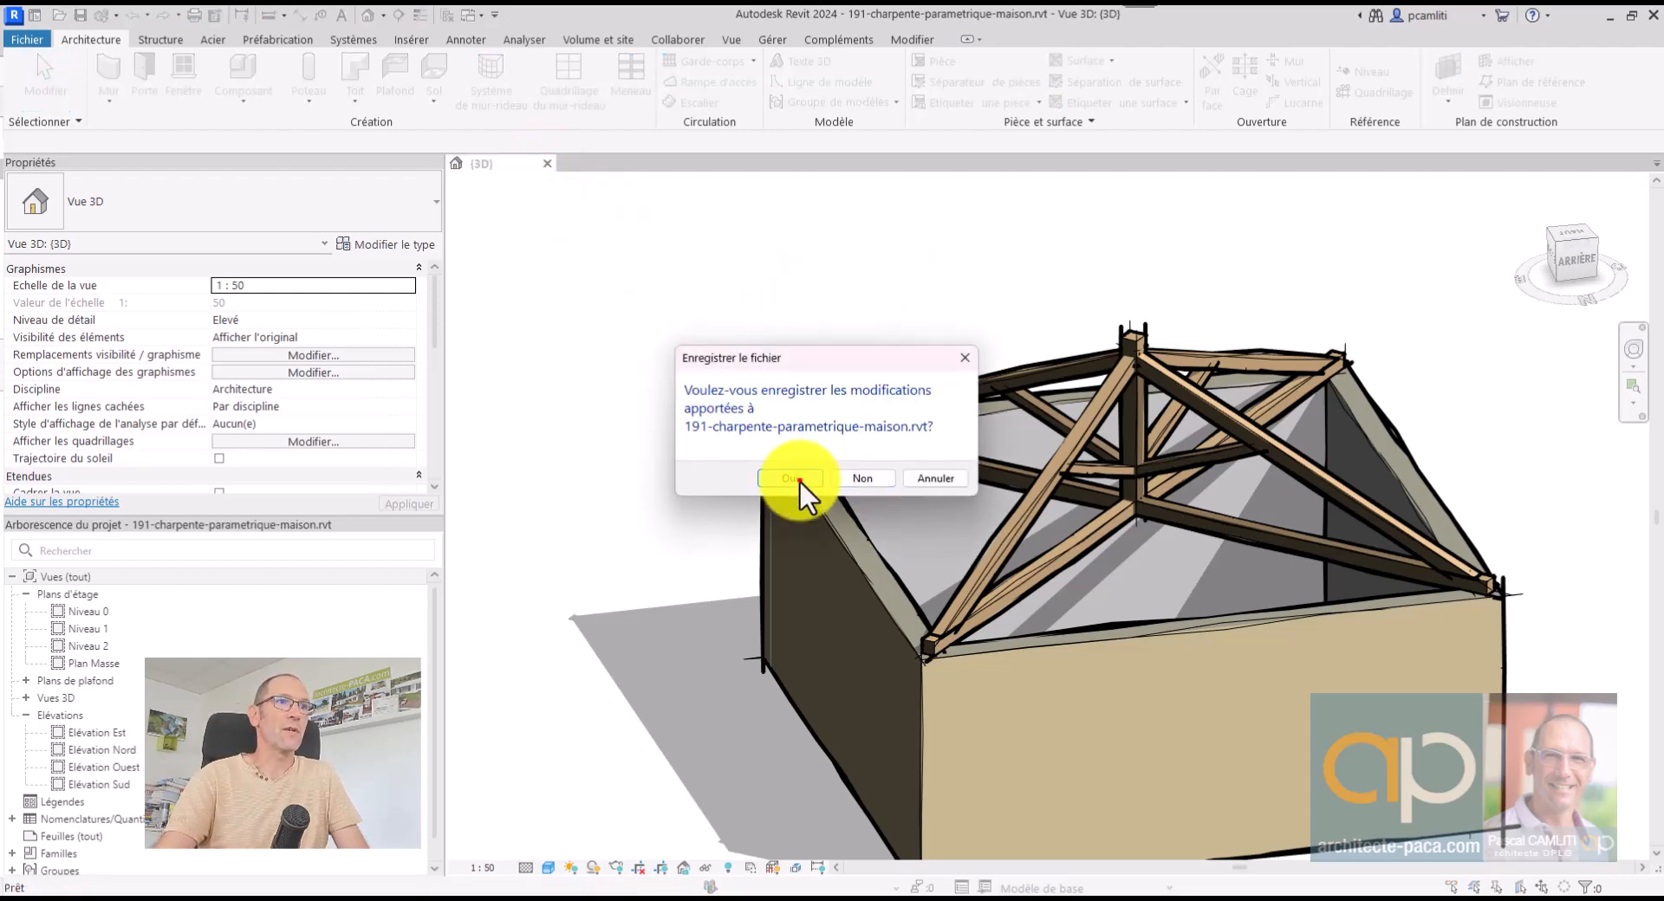
pyautogui.click(791, 476)
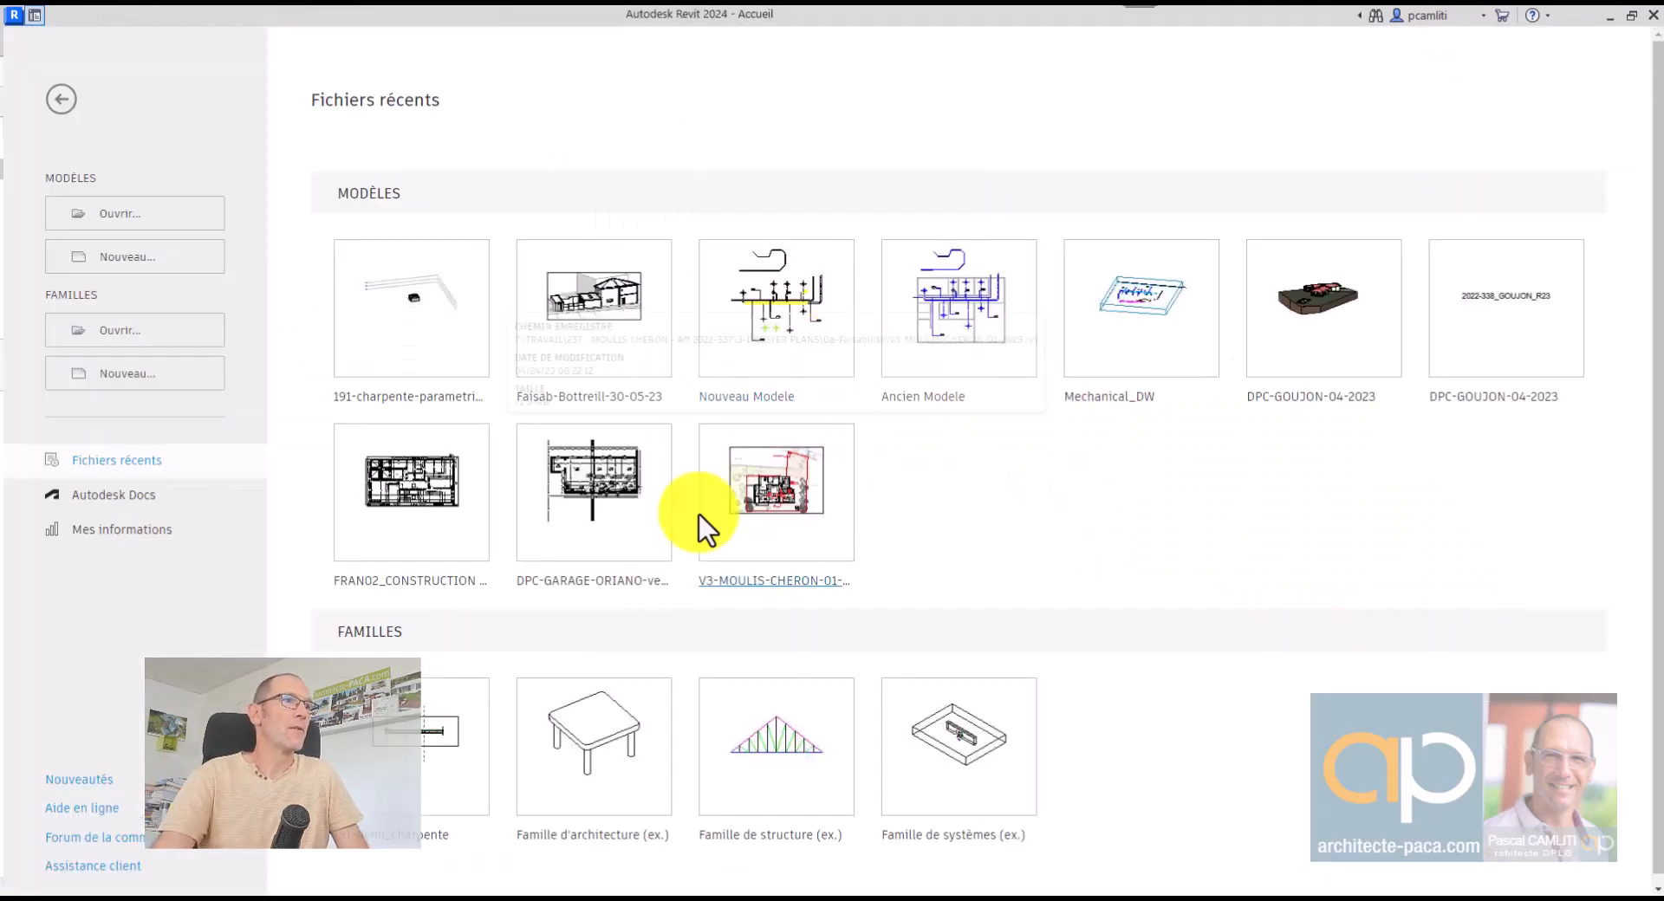
pyautogui.click(431, 737)
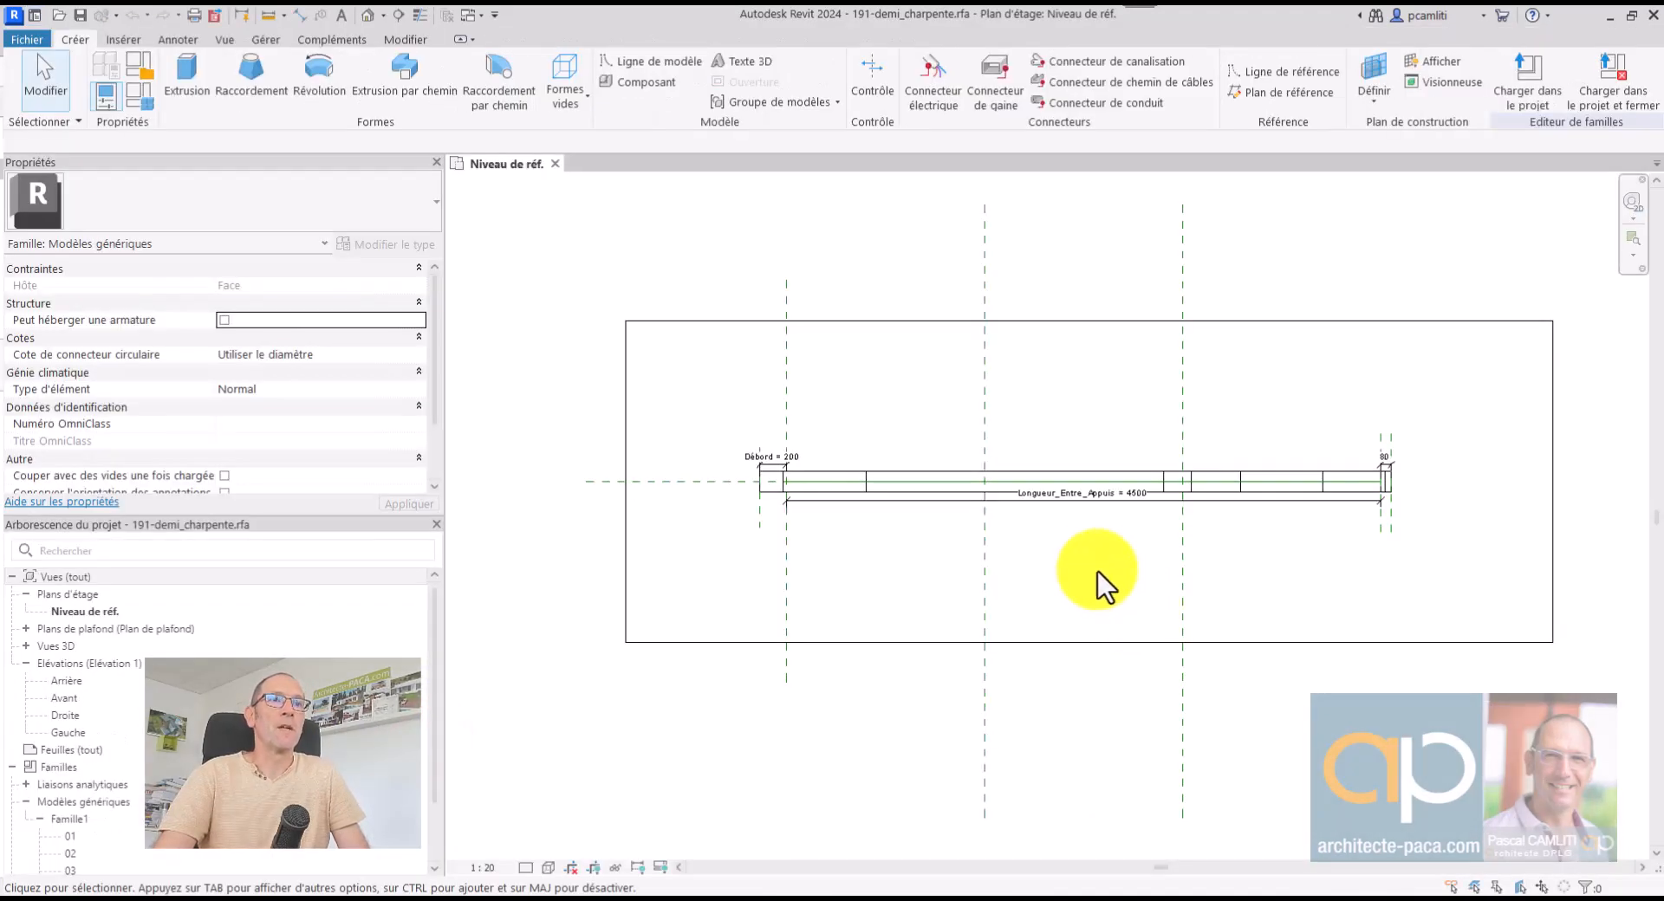
# Examine the half-truss family in the 3D view and the Niveau de réf. plan, including its Centre (gauche/droite) reference plane
pyautogui.press('3')
pyautogui.press('d')
pyautogui.keyDown('shift'); pyautogui.moveTo(1052, 547); pyautogui.dragTo(913, 450, button='middle'); pyautogui.keyUp('shift')
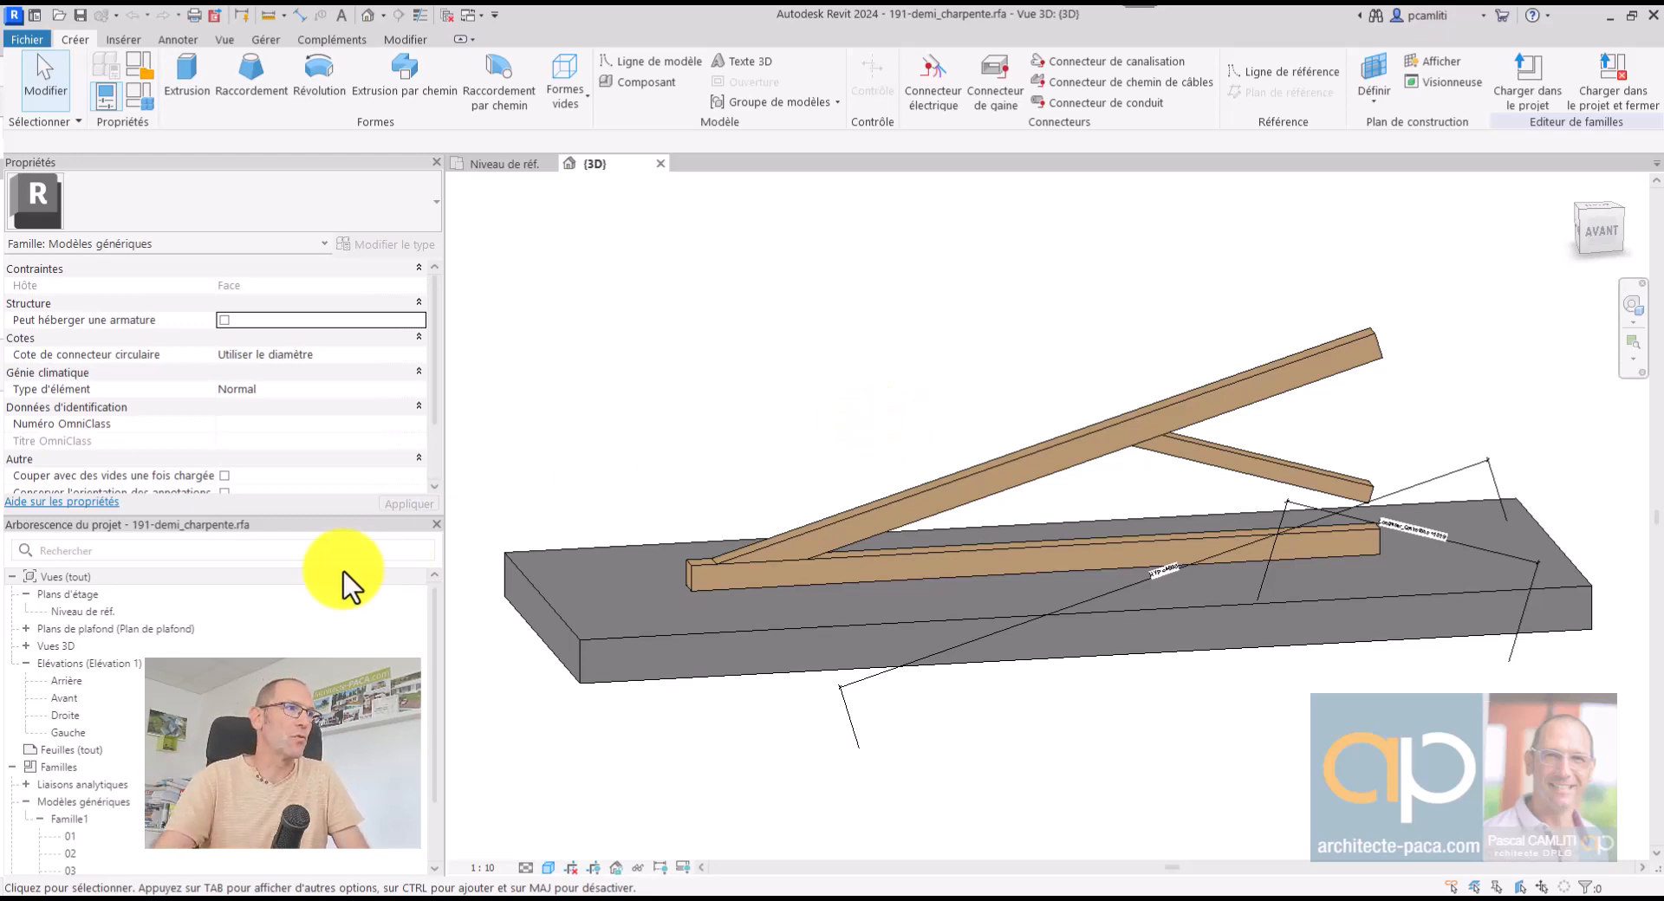
pyautogui.click(26, 801)
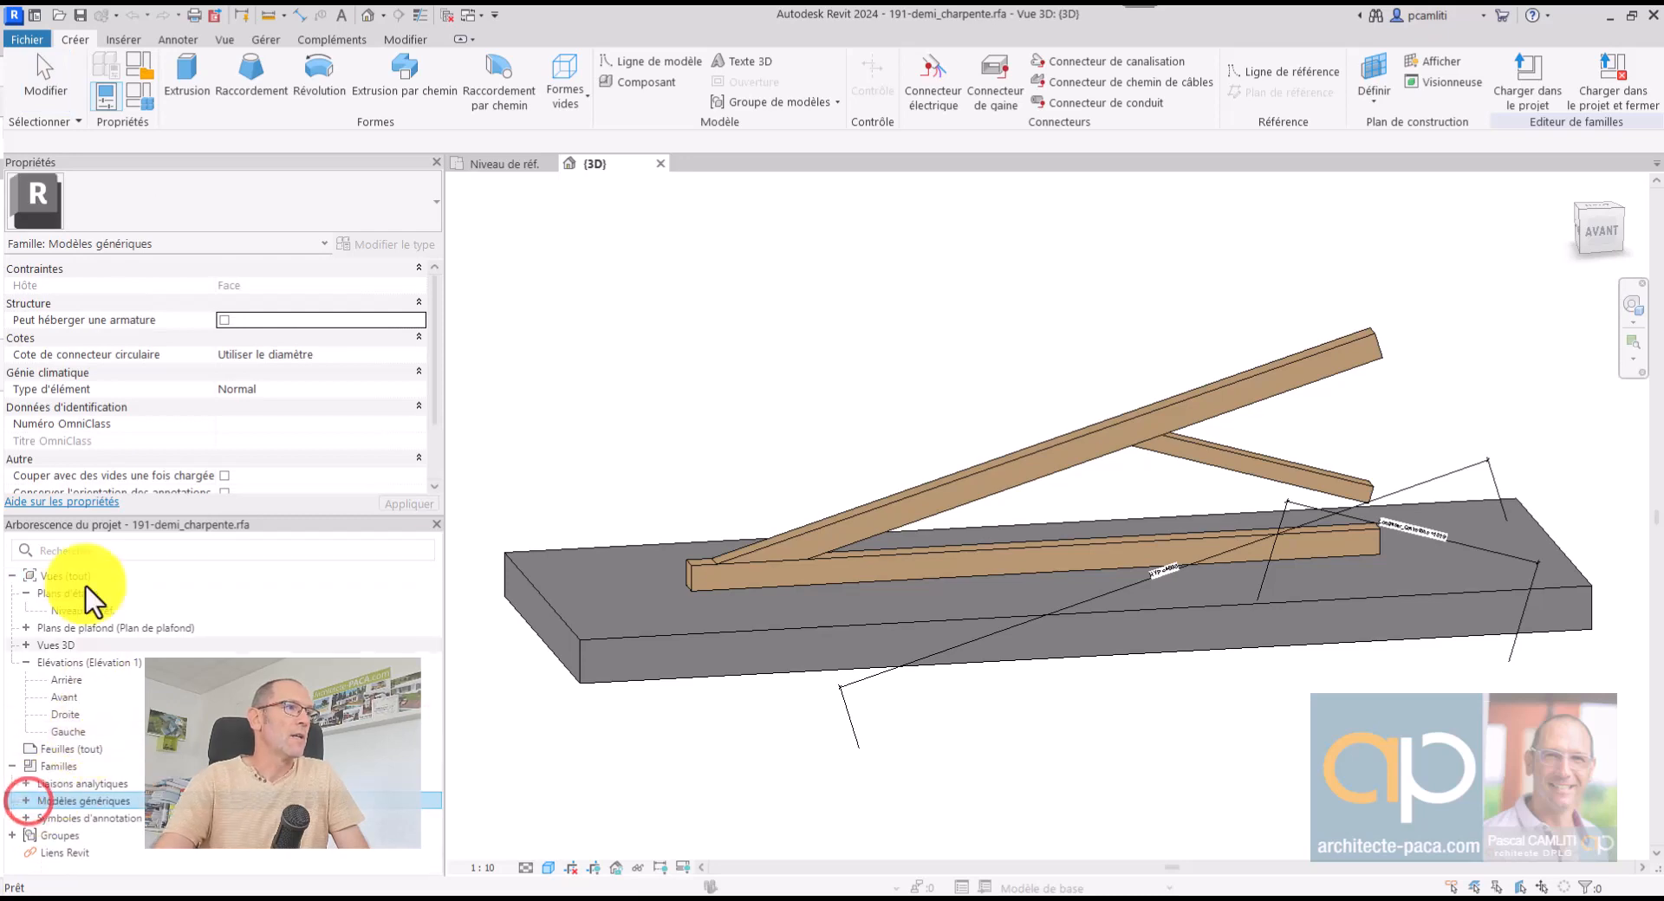
pyautogui.doubleClick(84, 611)
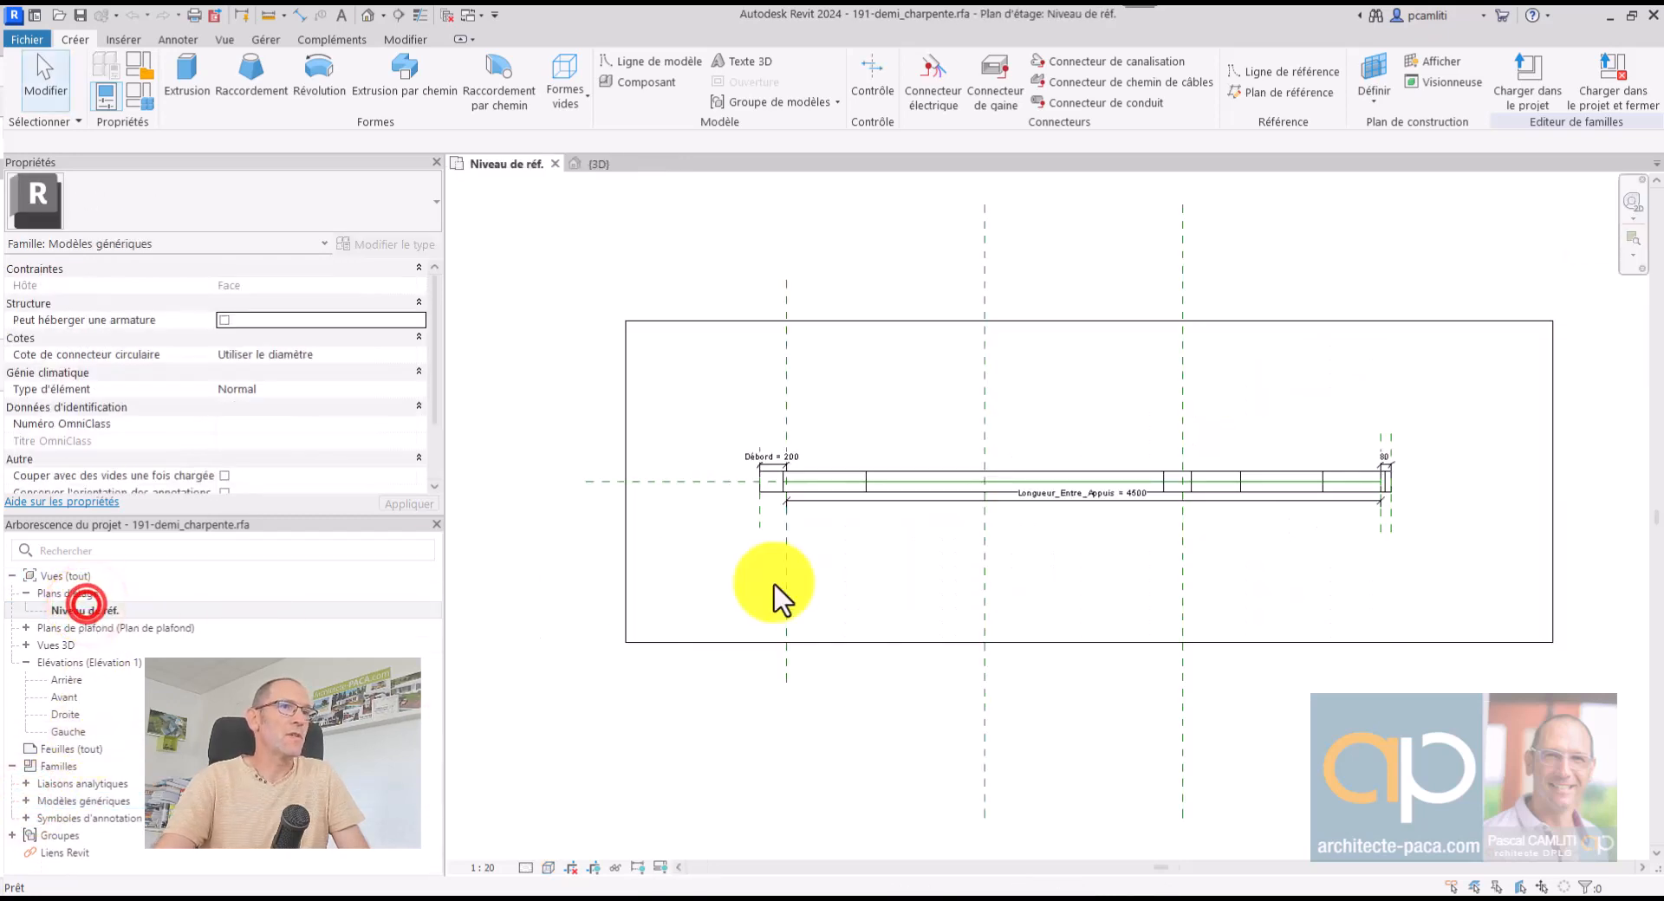
pyautogui.scroll(2, 866, 528)
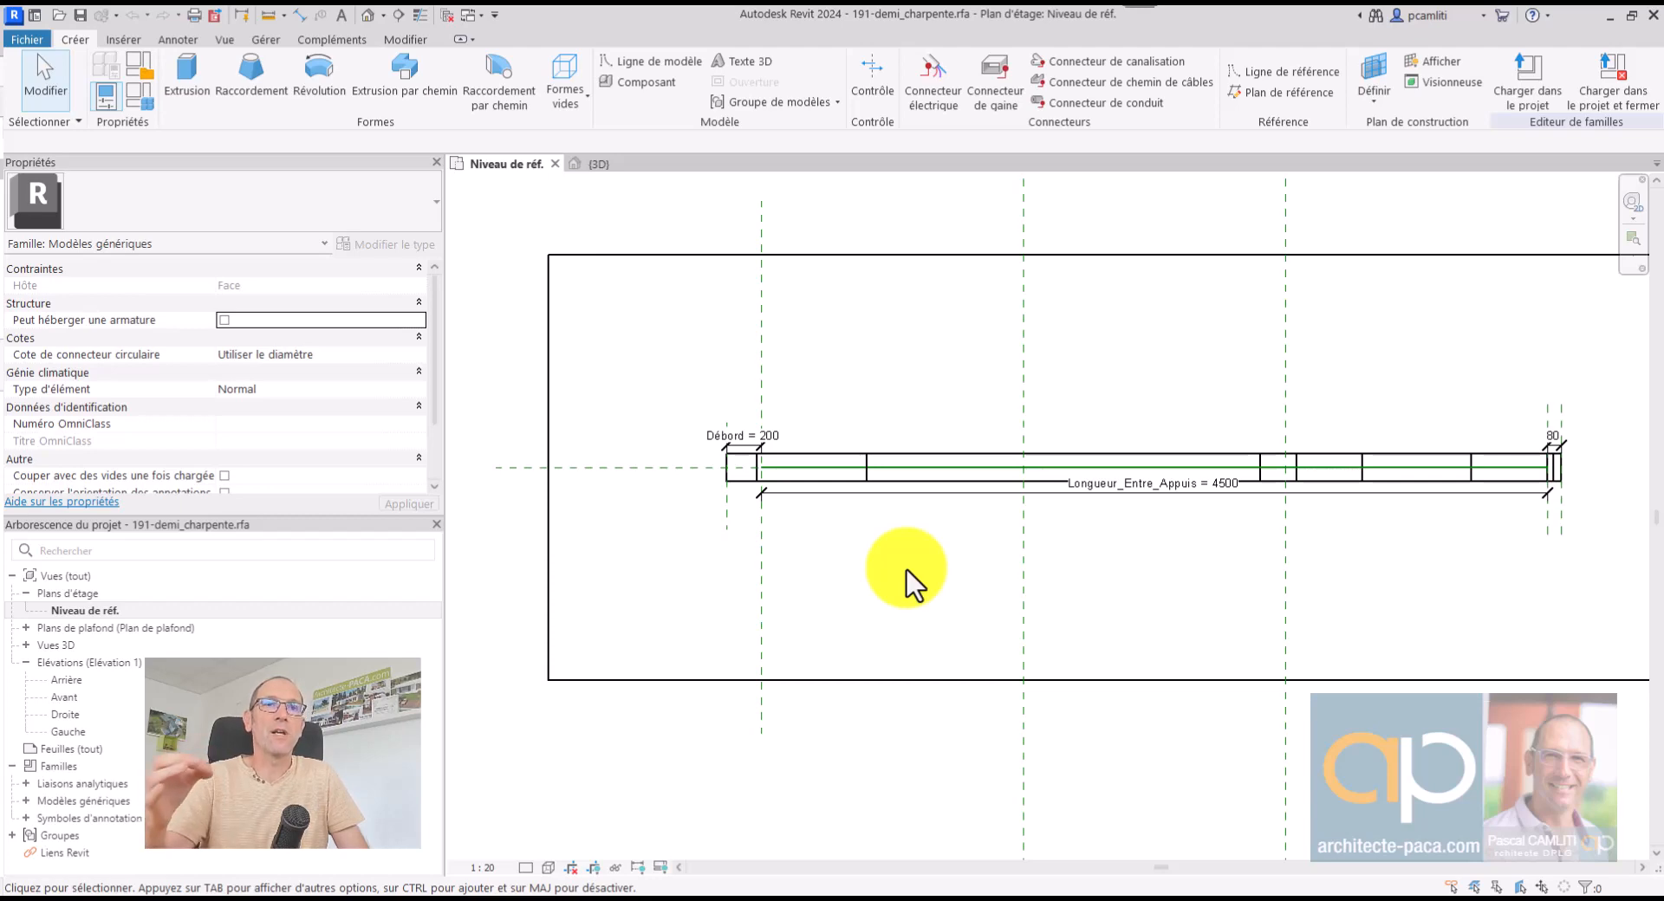
pyautogui.click(763, 551)
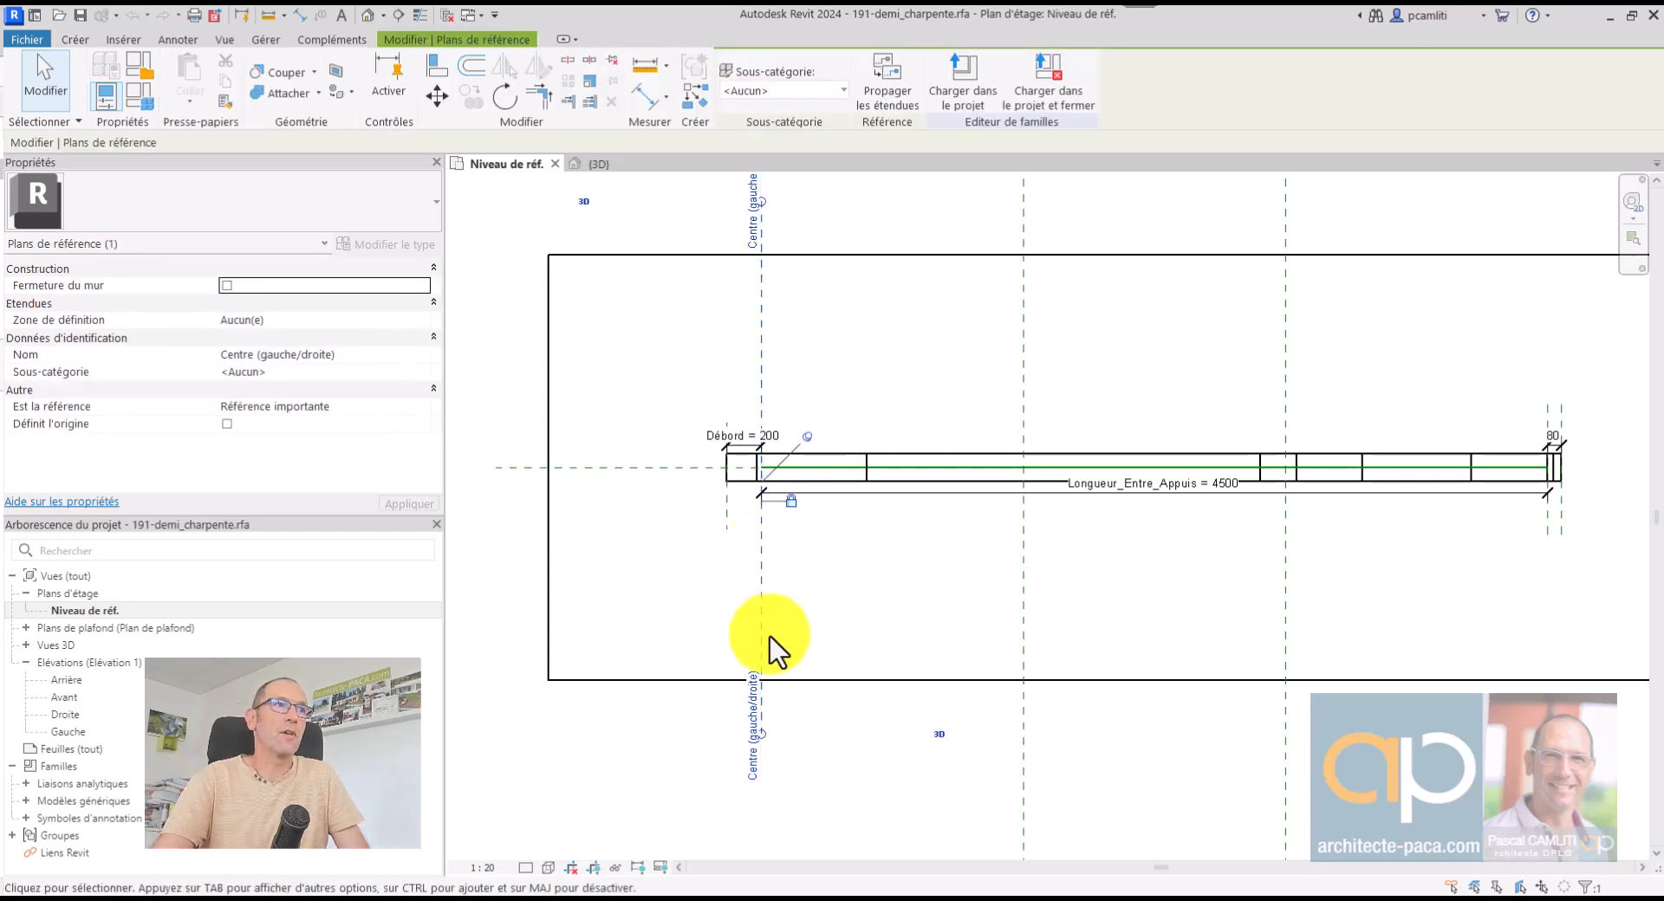
pyautogui.click(647, 220)
pyautogui.hotkey('ctrl', 'Tab')
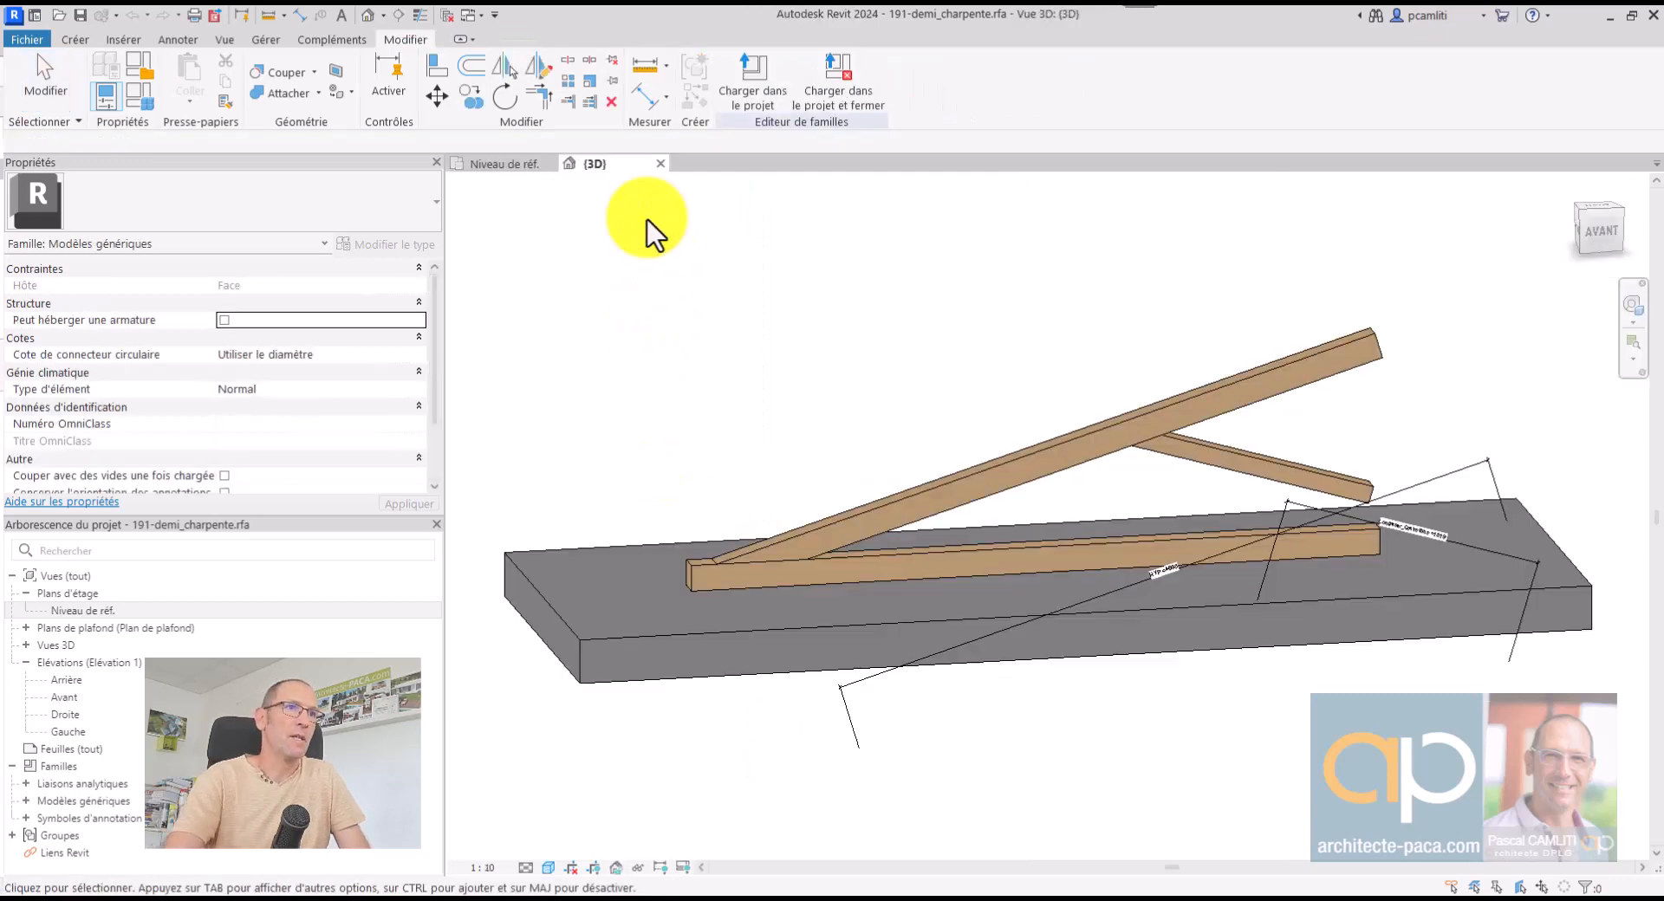
pyautogui.keyDown('shift'); pyautogui.moveTo(780, 316); pyautogui.dragTo(858, 371, button='middle'); pyautogui.keyUp('shift')
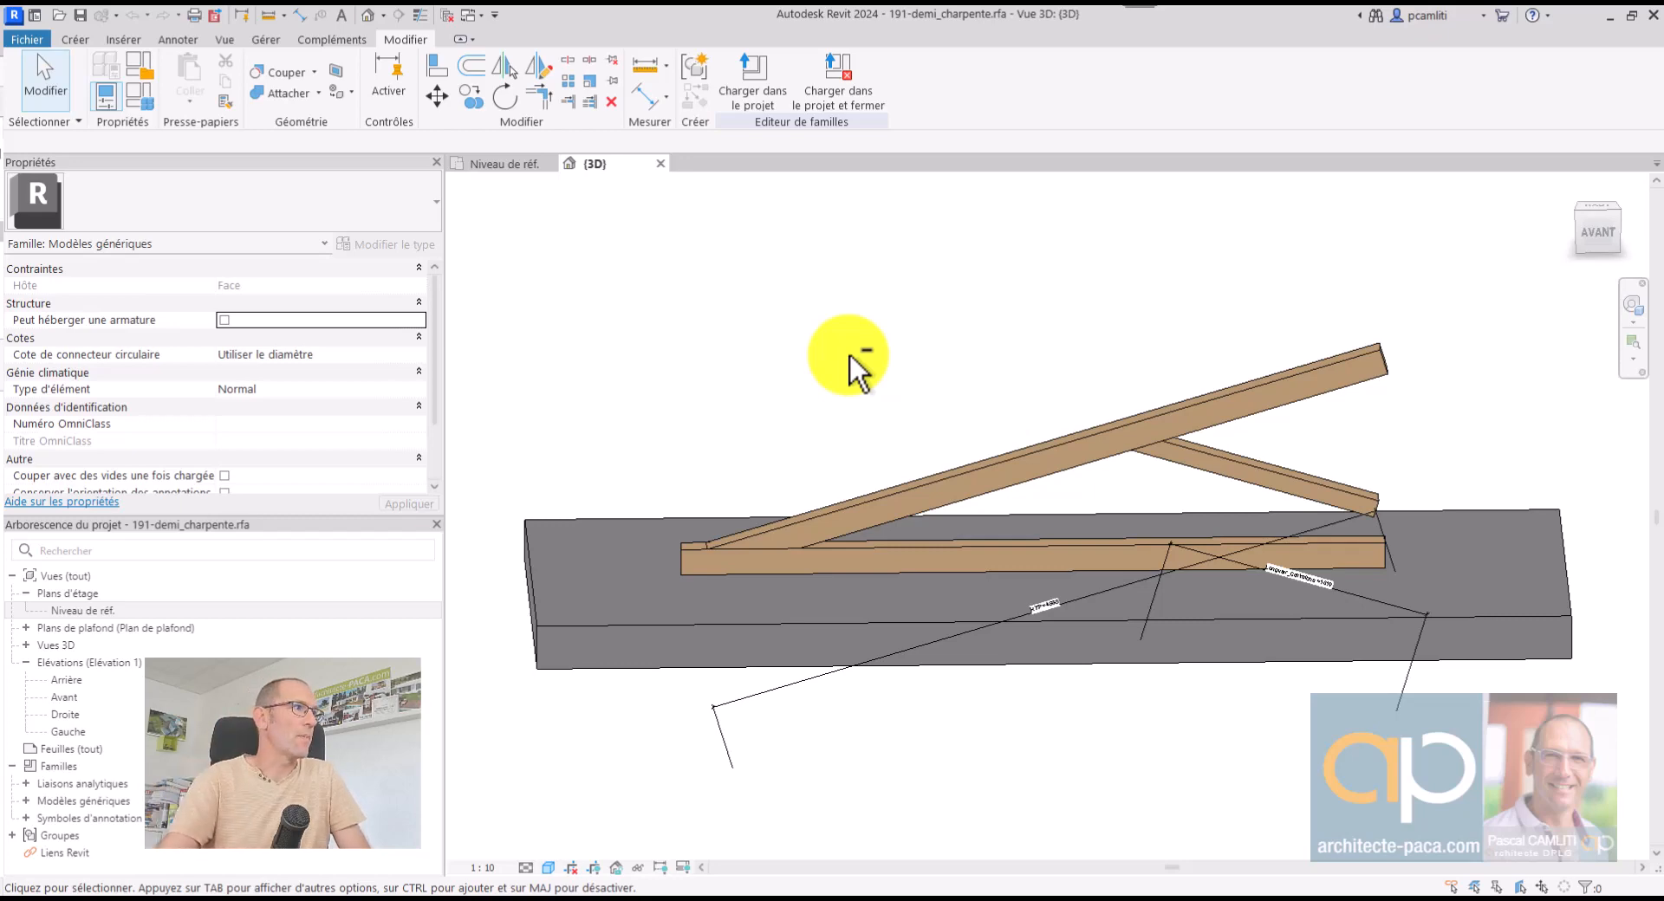
pyautogui.click(880, 367)
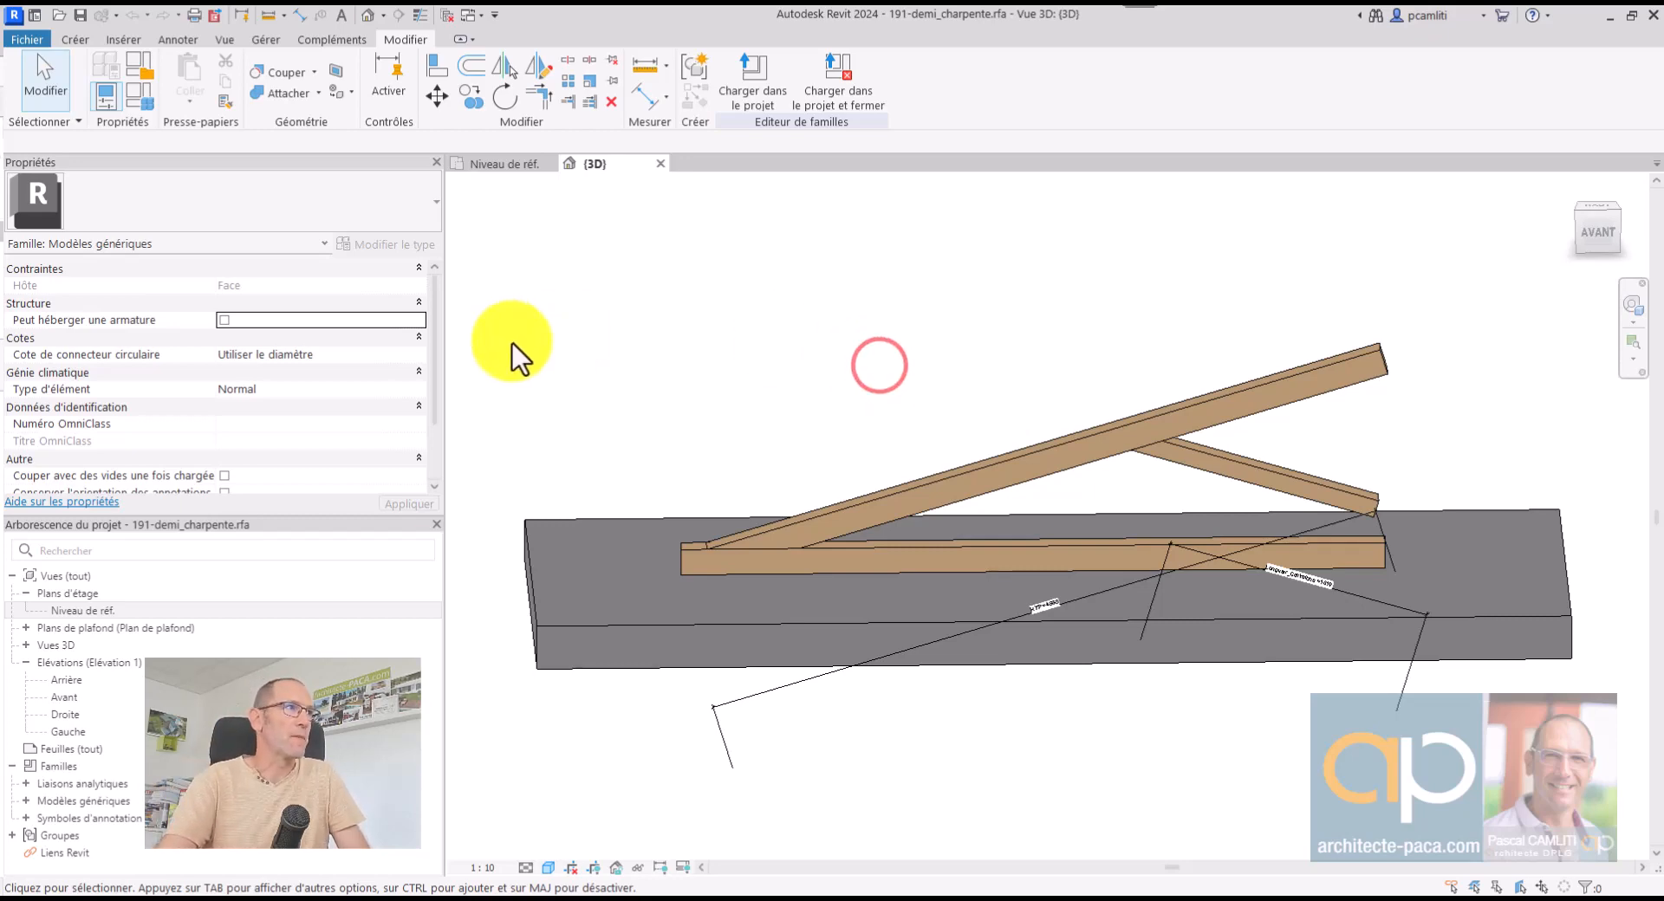
# Create a new family from the template Modèle générique métrique (face).rft
pyautogui.click(35, 40)
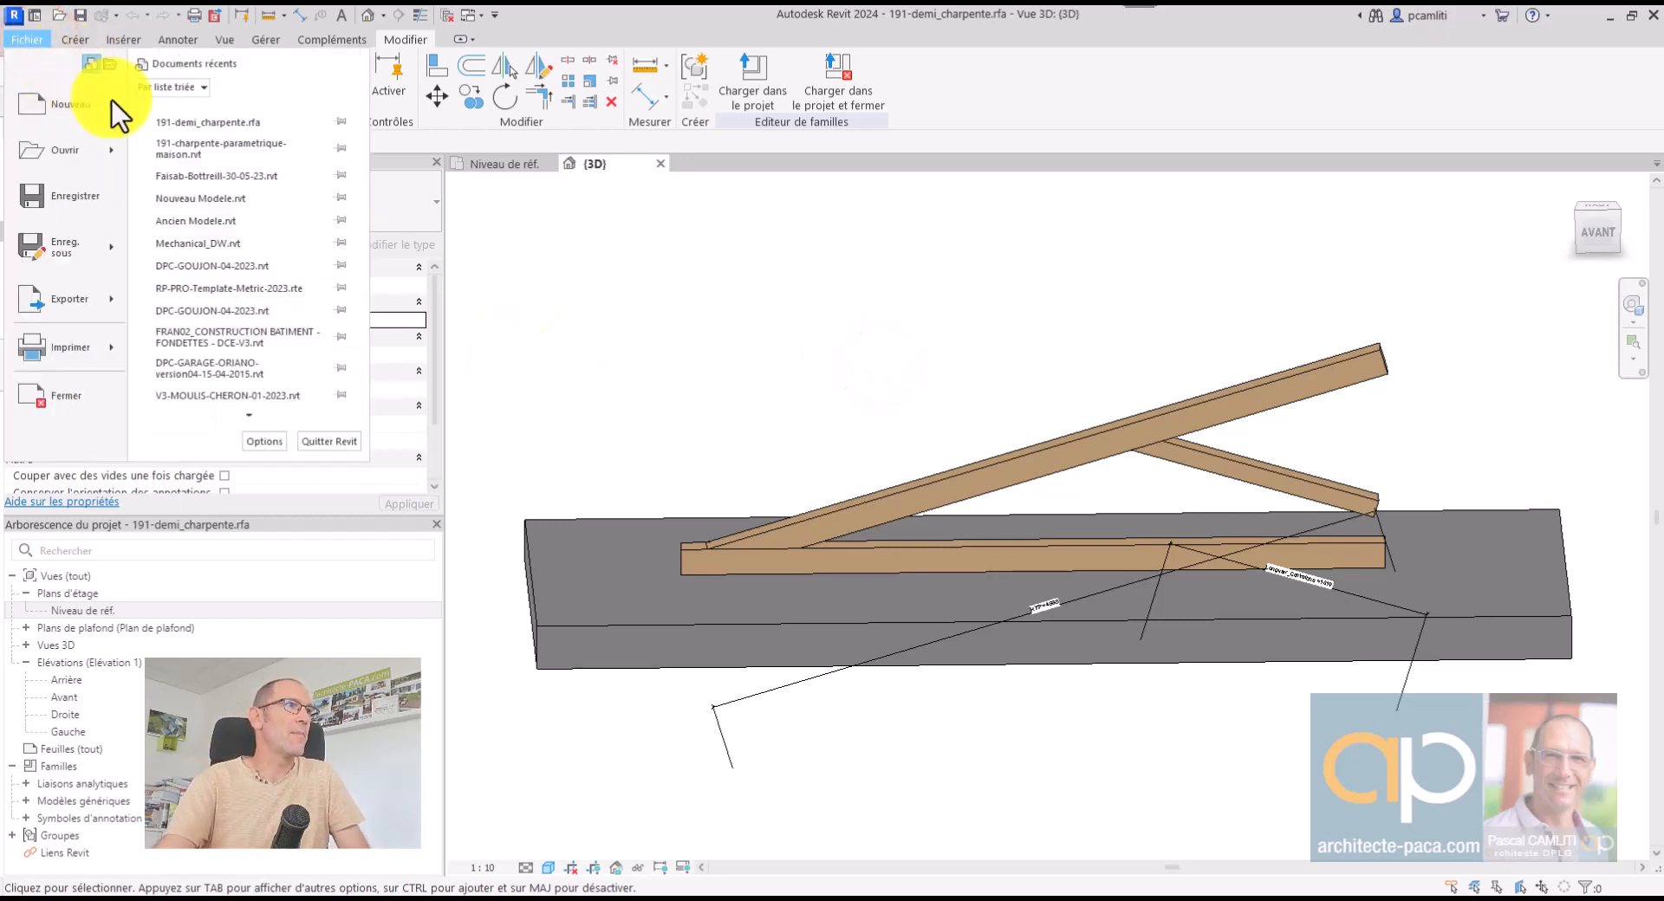
pyautogui.moveTo(116, 110)
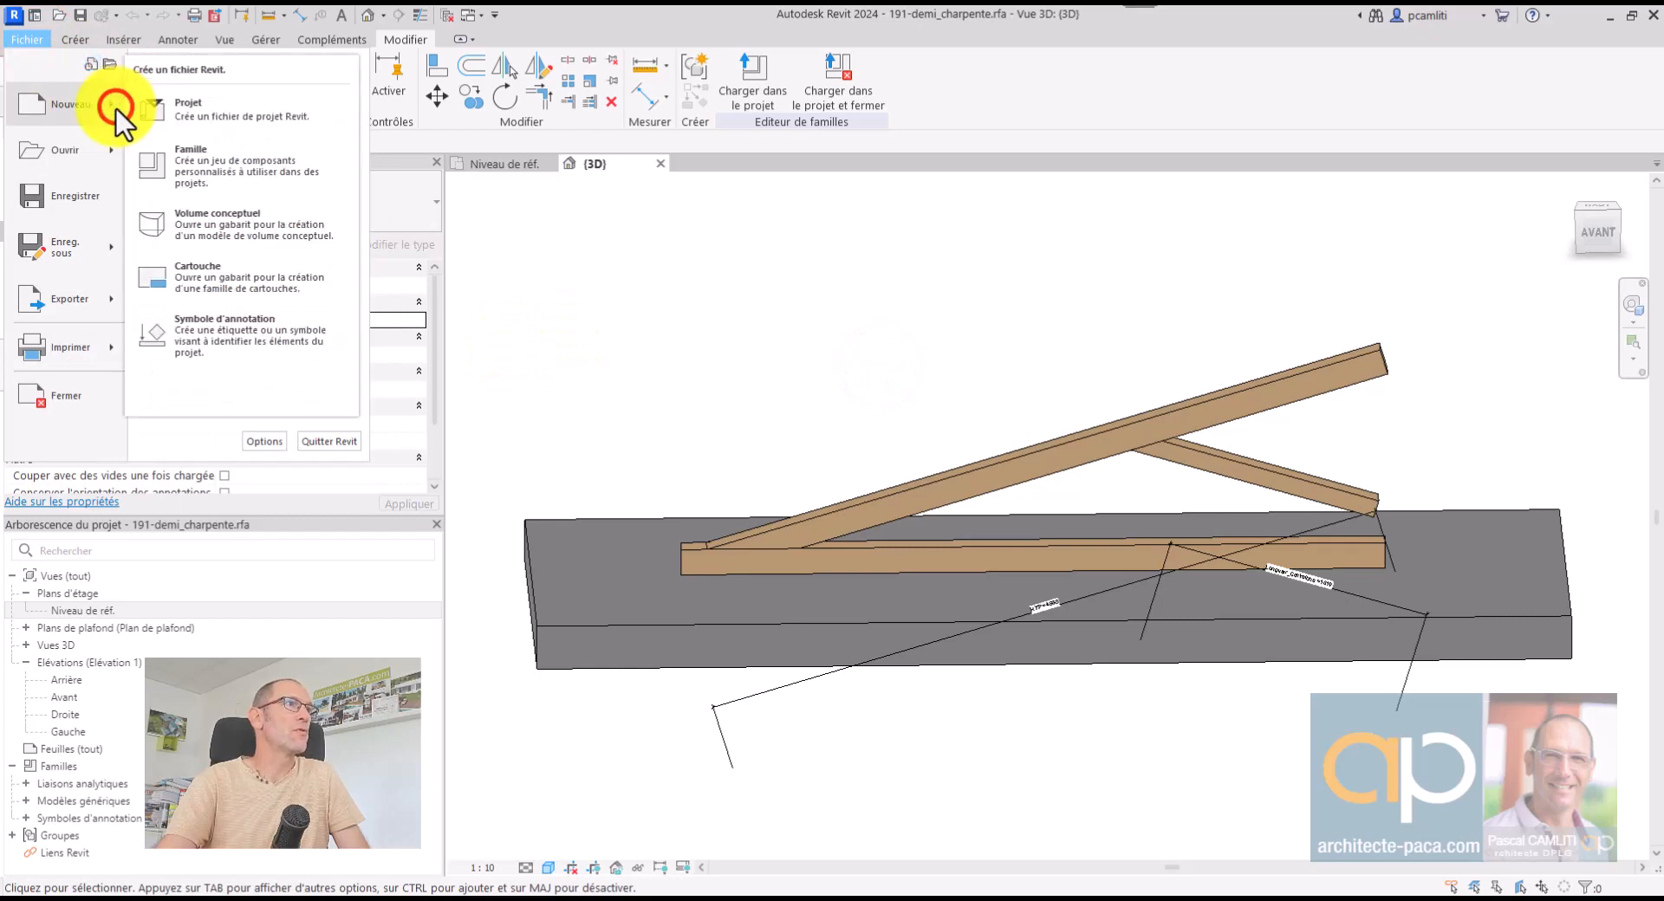
pyautogui.click(180, 155)
pyautogui.scroll(-10, 970, 425)
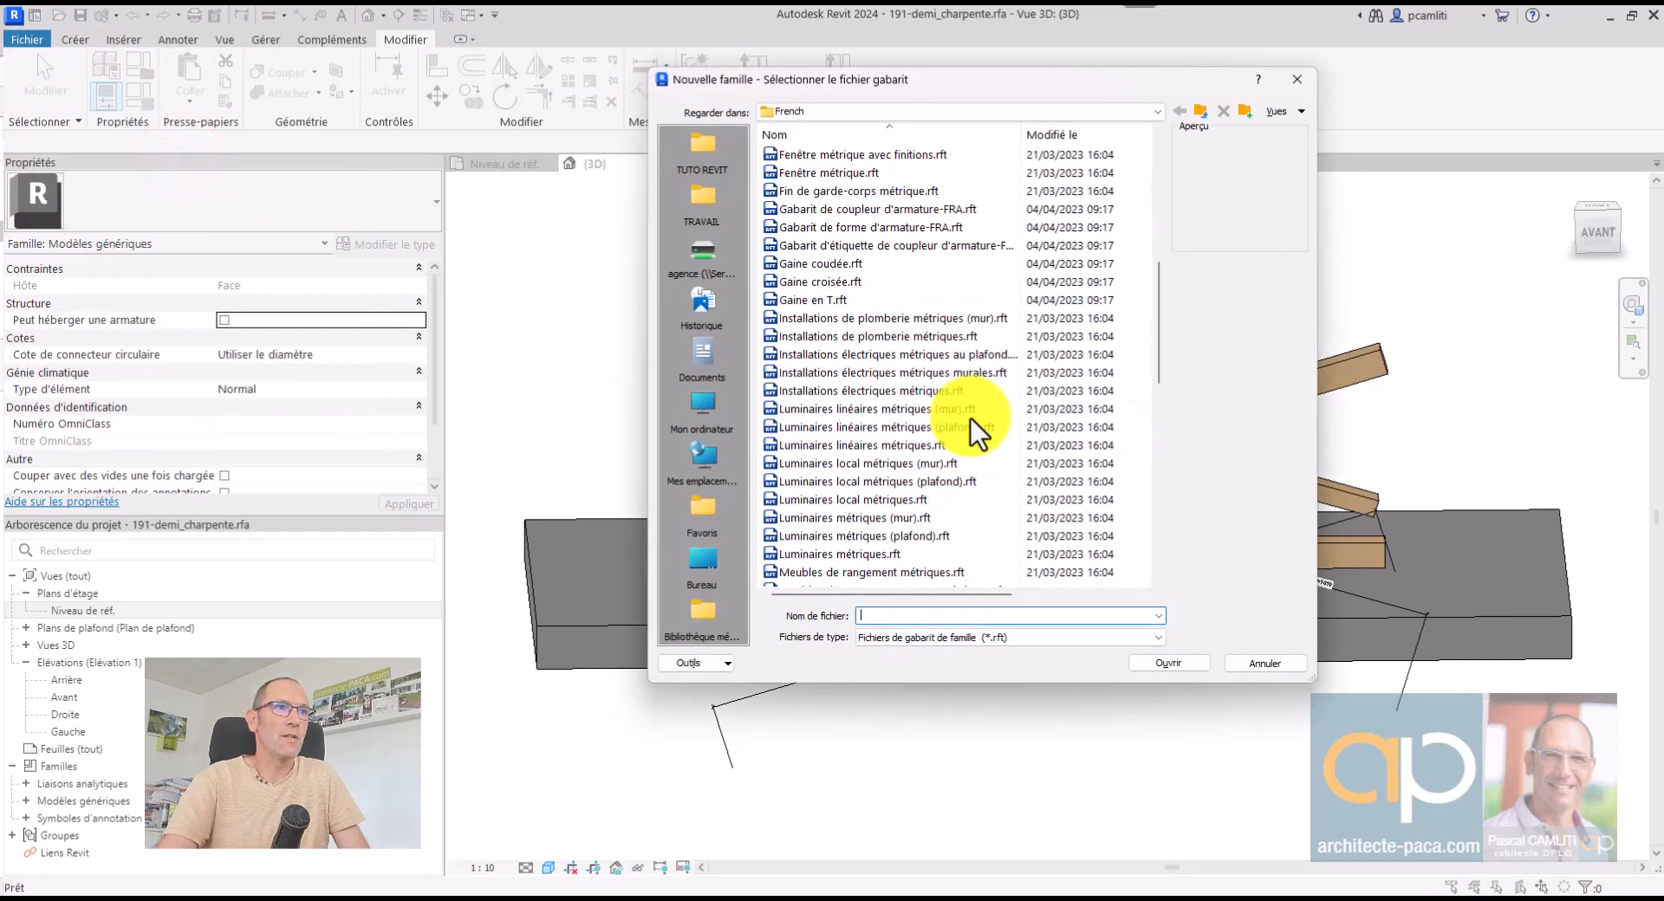
pyautogui.click(941, 427)
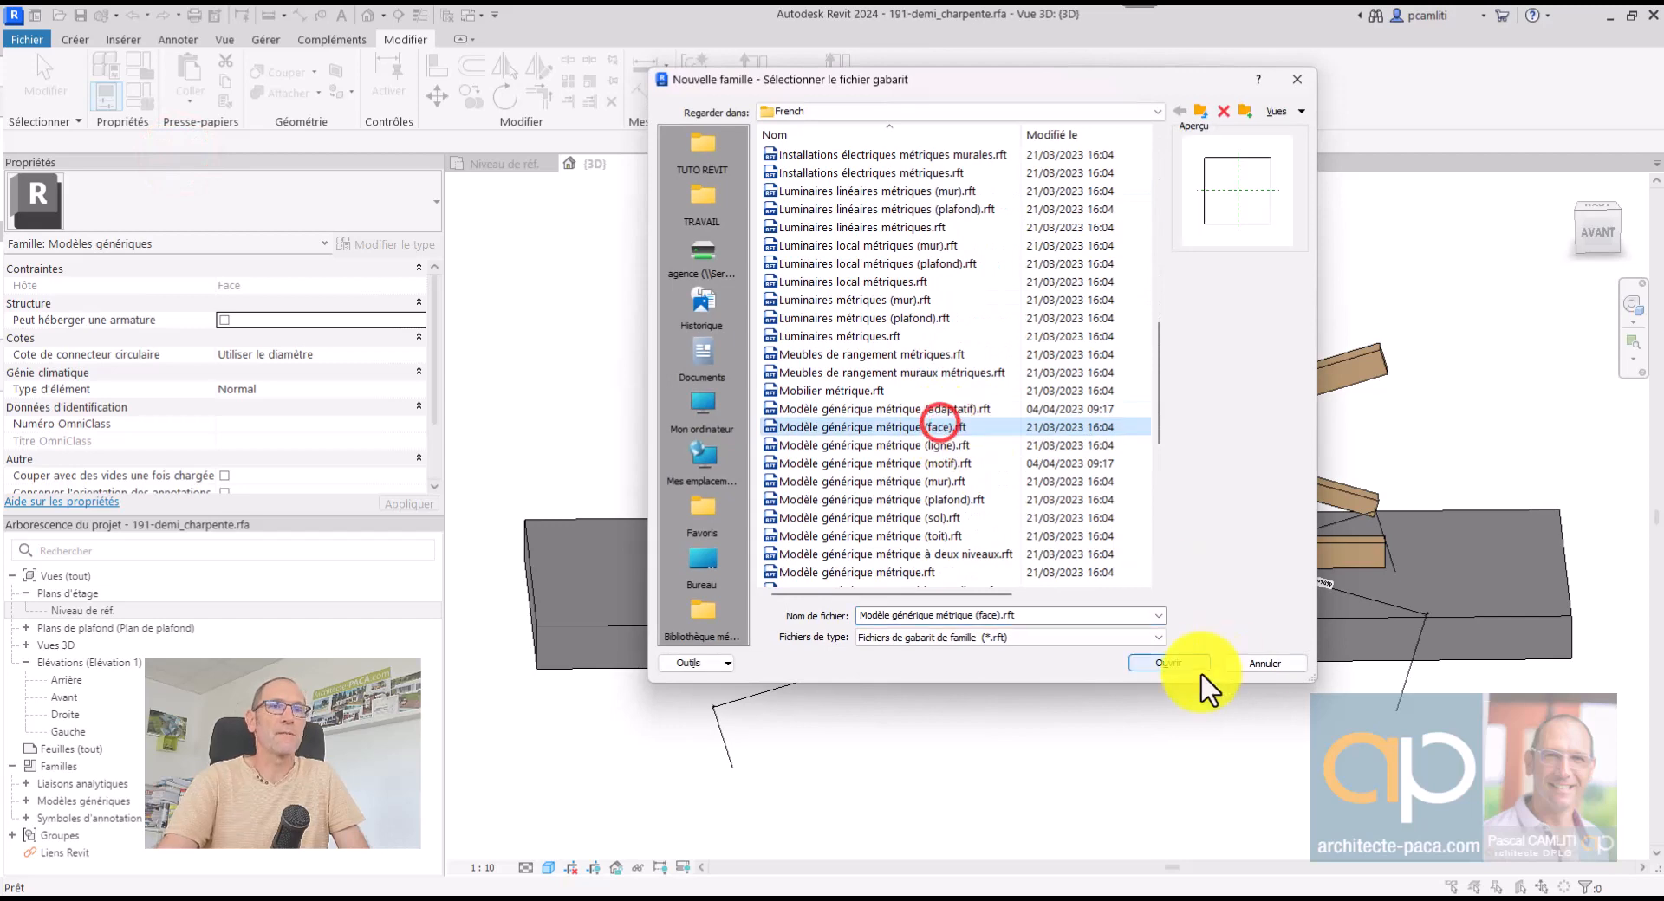
pyautogui.click(1161, 664)
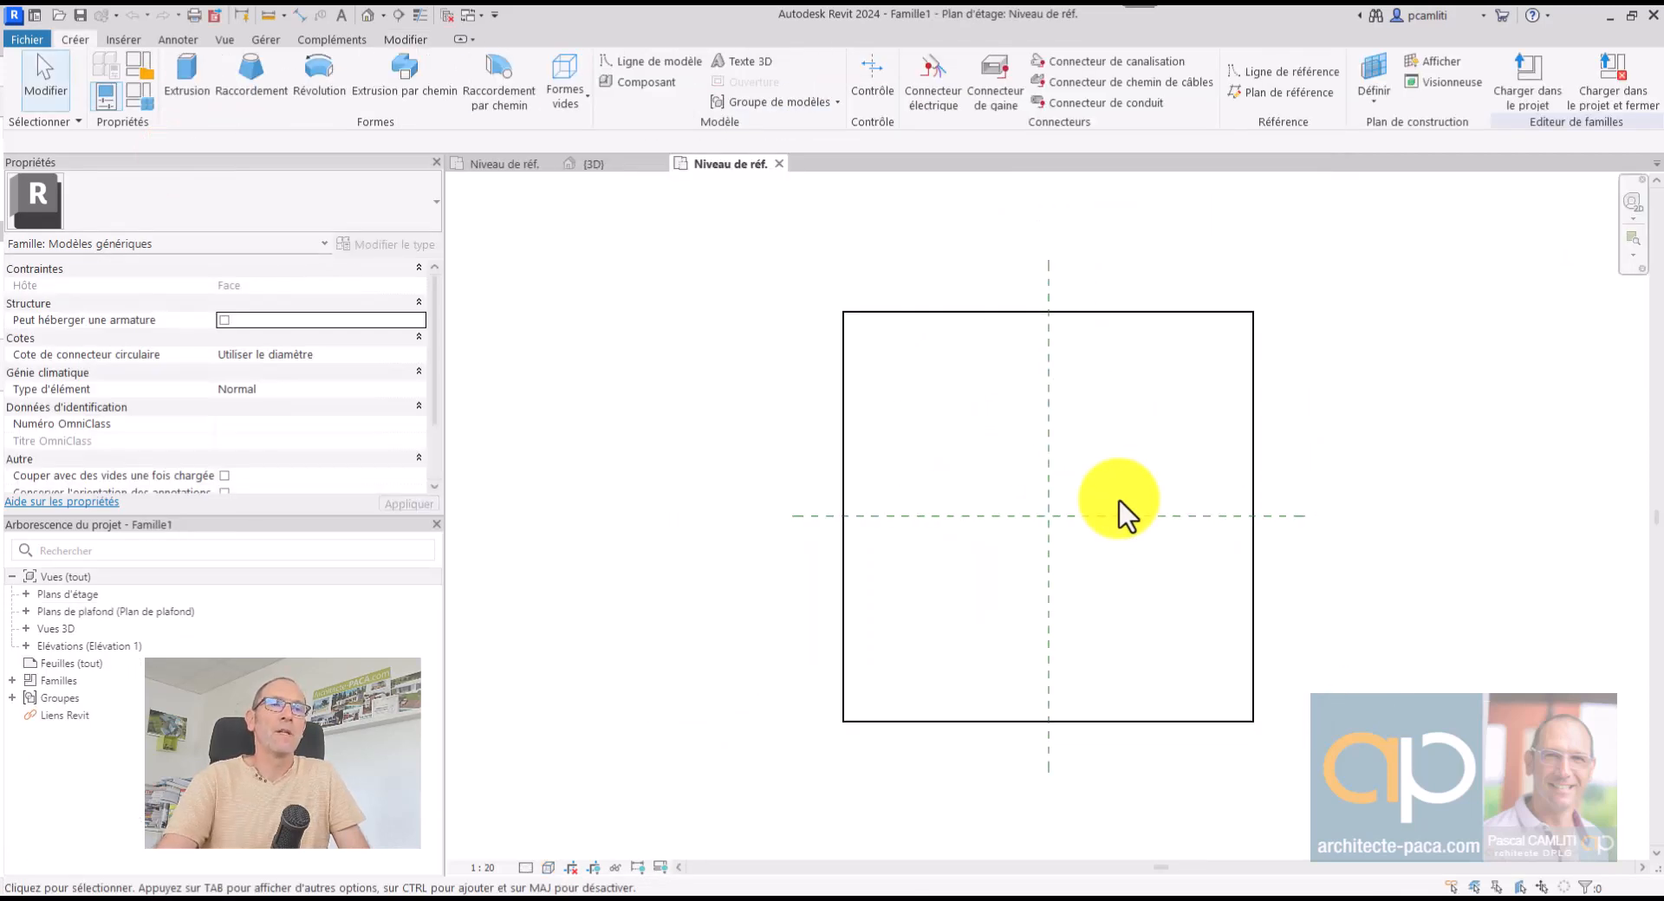
# Enlarge the host extrusion by stretching its right edge outward and its upper edge to about 1660 mm from the horizontal centre plane
pyautogui.click(1106, 459)
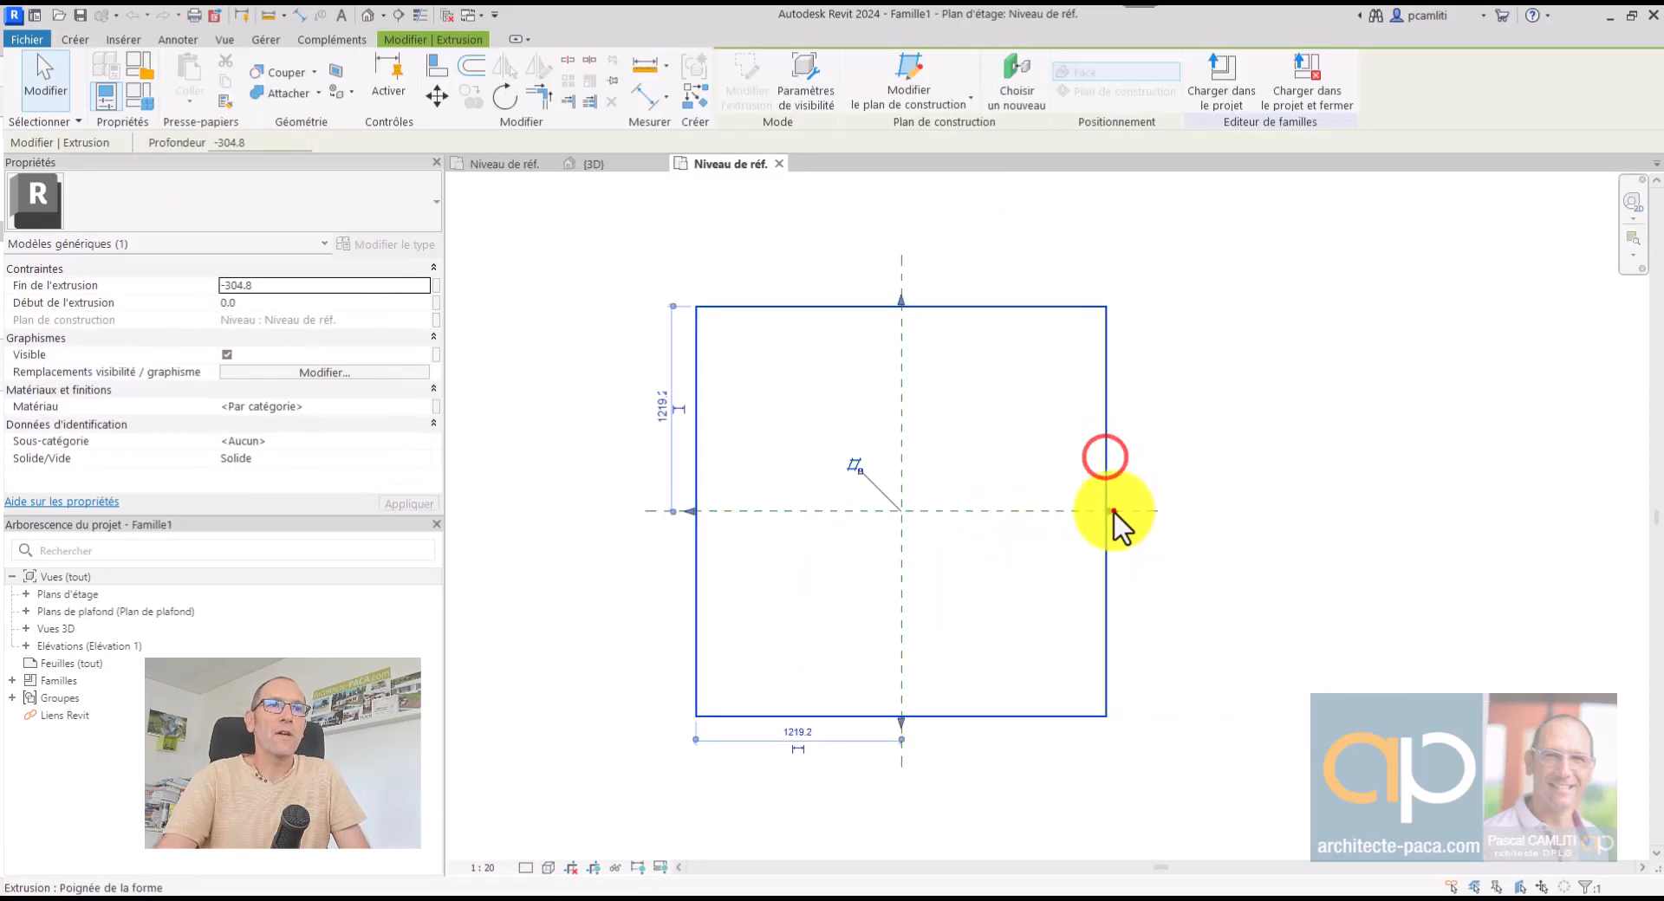
pyautogui.moveTo(1114, 512); pyautogui.dragTo(1405, 510)
pyautogui.moveTo(1050, 300); pyautogui.dragTo(1053, 234)
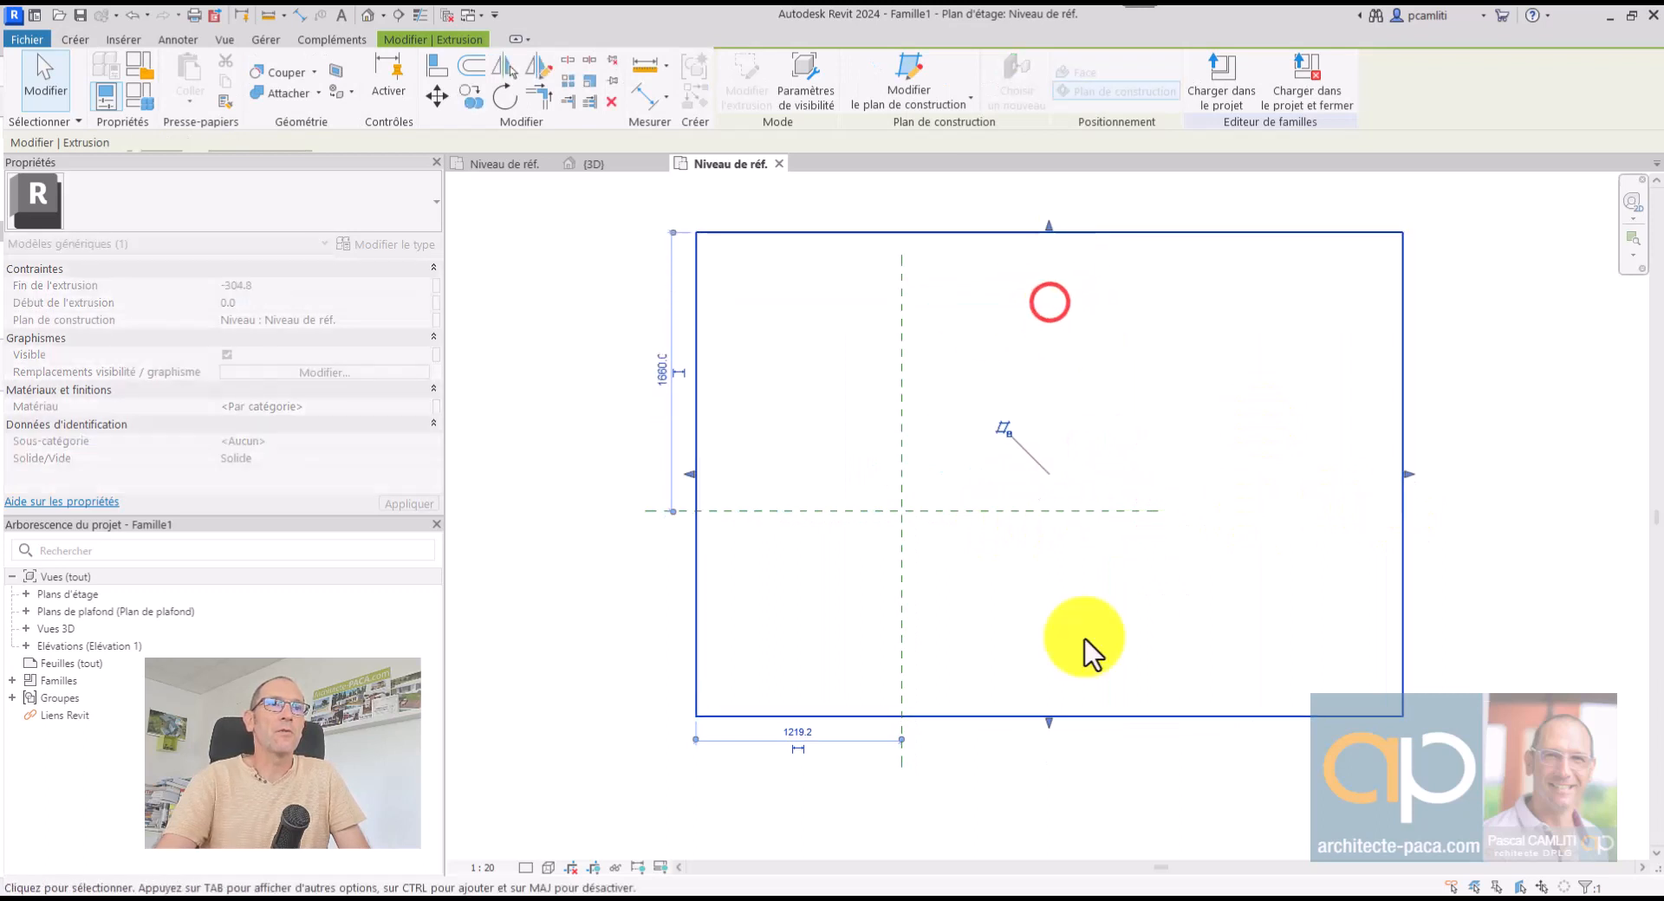
pyautogui.click(1517, 548)
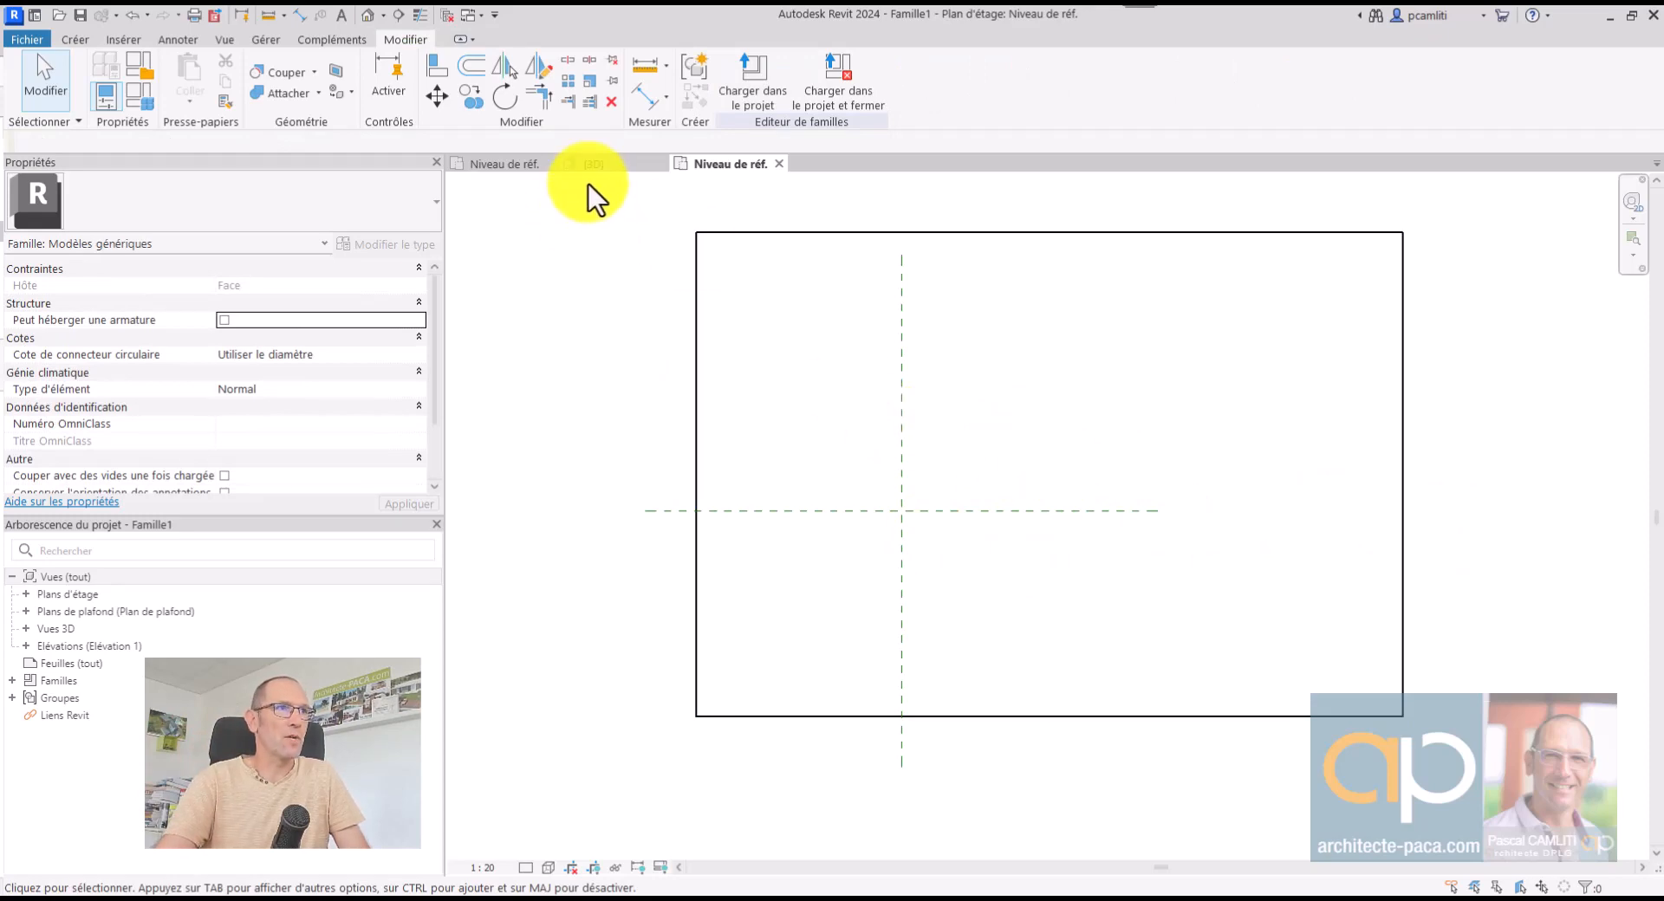
# Review the parameters and formulas in the family types of 191-demi_charpente, and return to the new family's plan
pyautogui.click(516, 172)
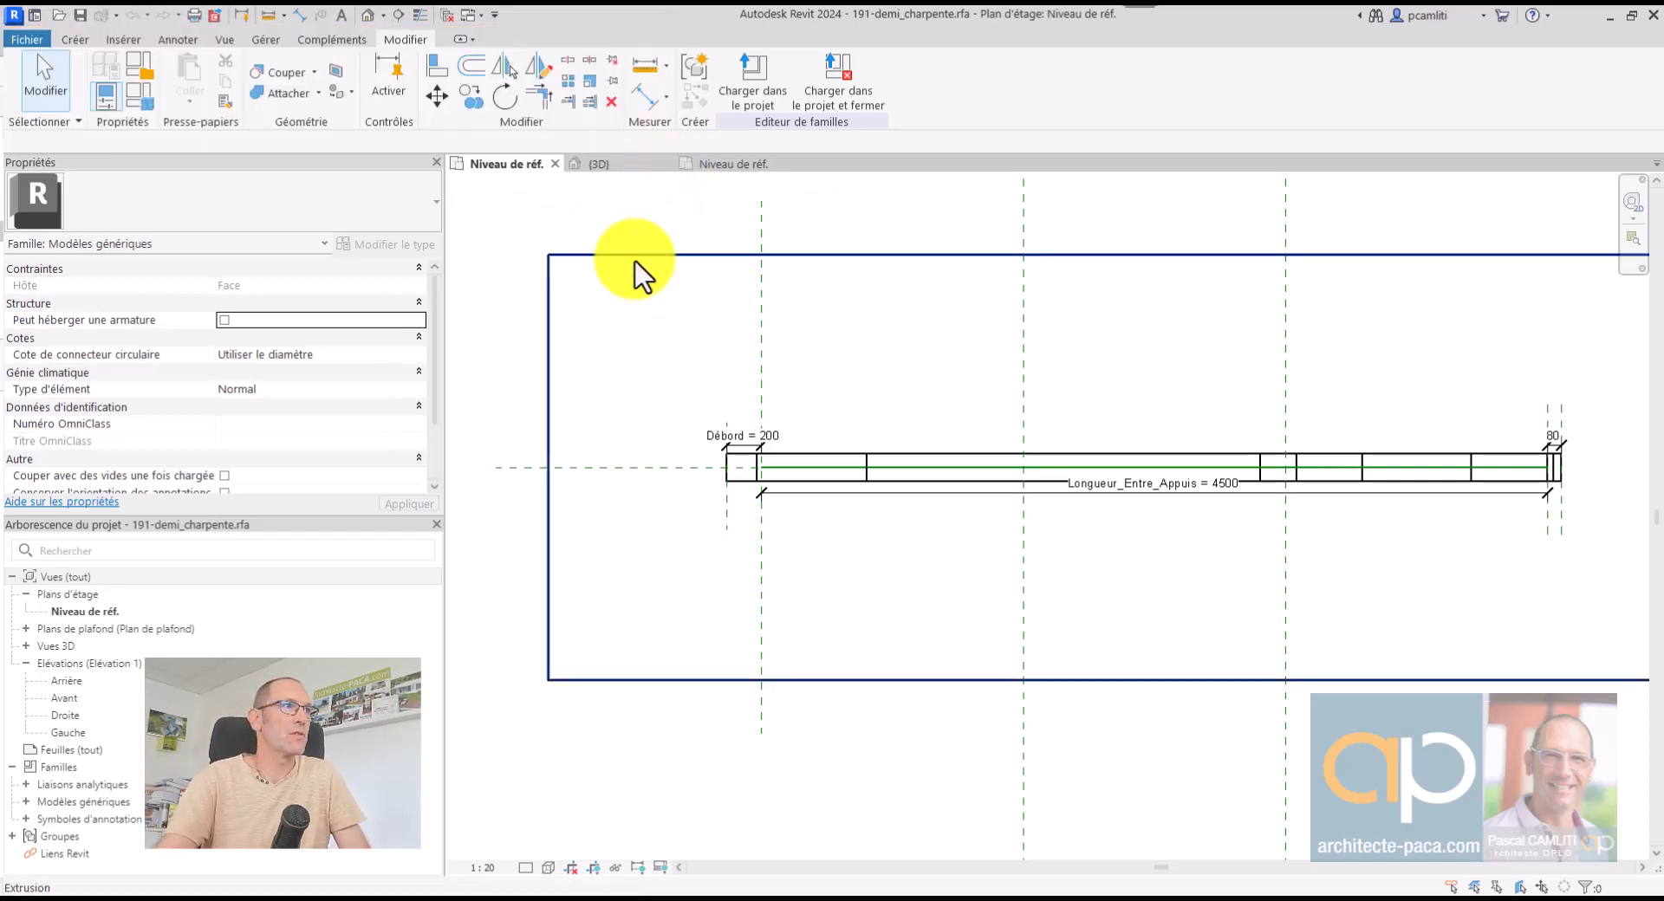
pyautogui.click(140, 93)
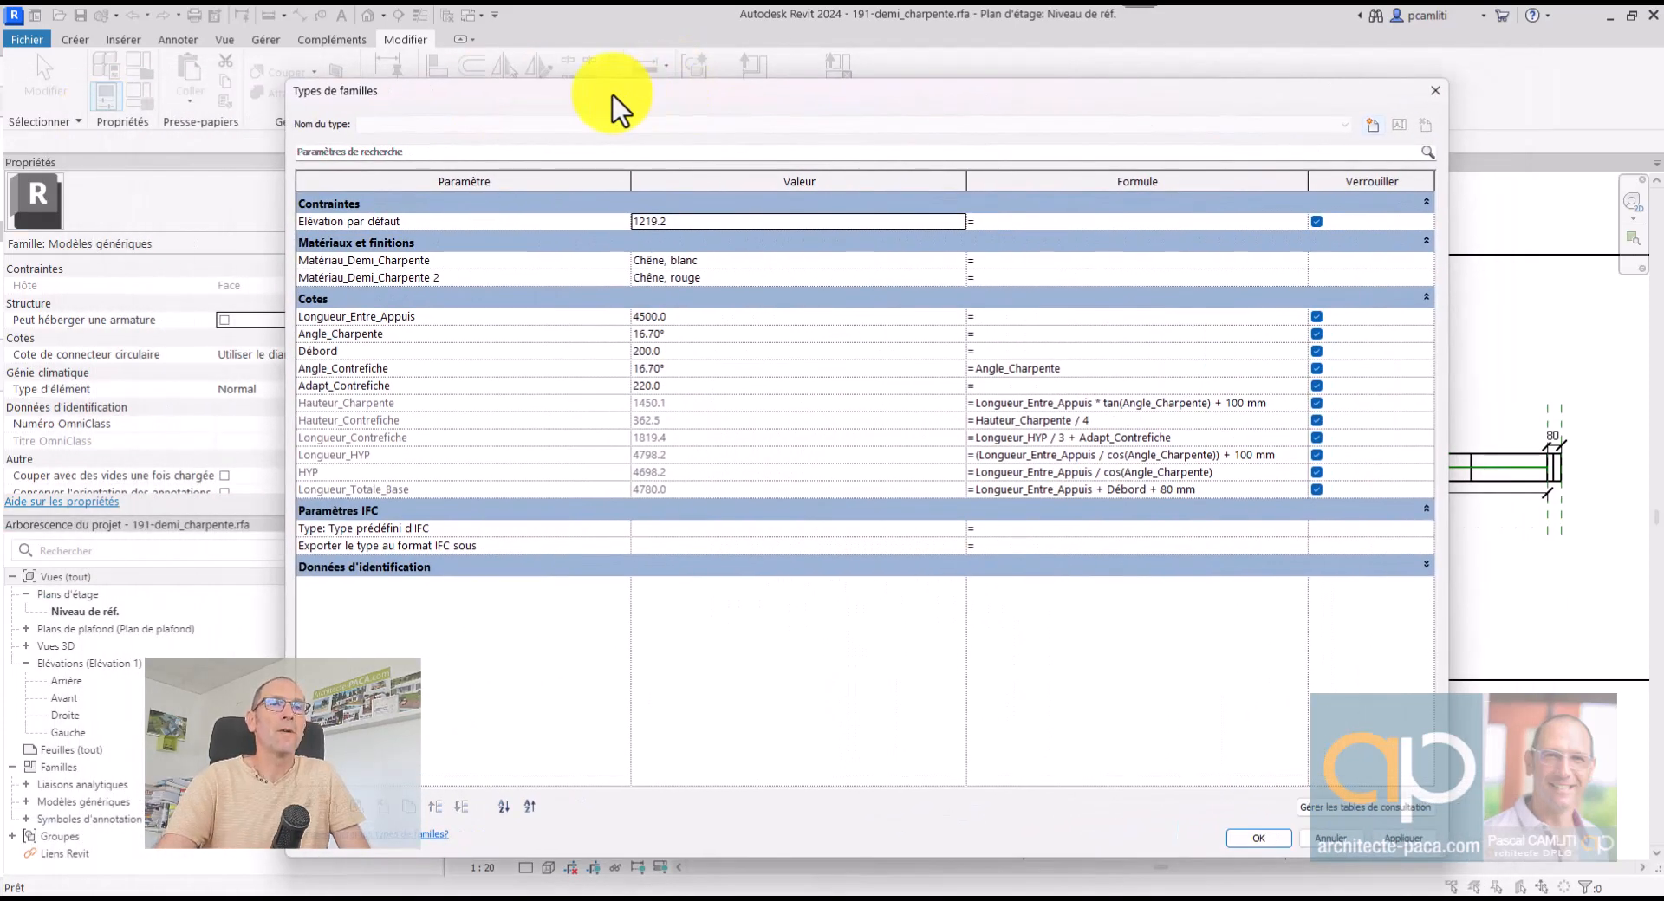
pyautogui.click(1435, 90)
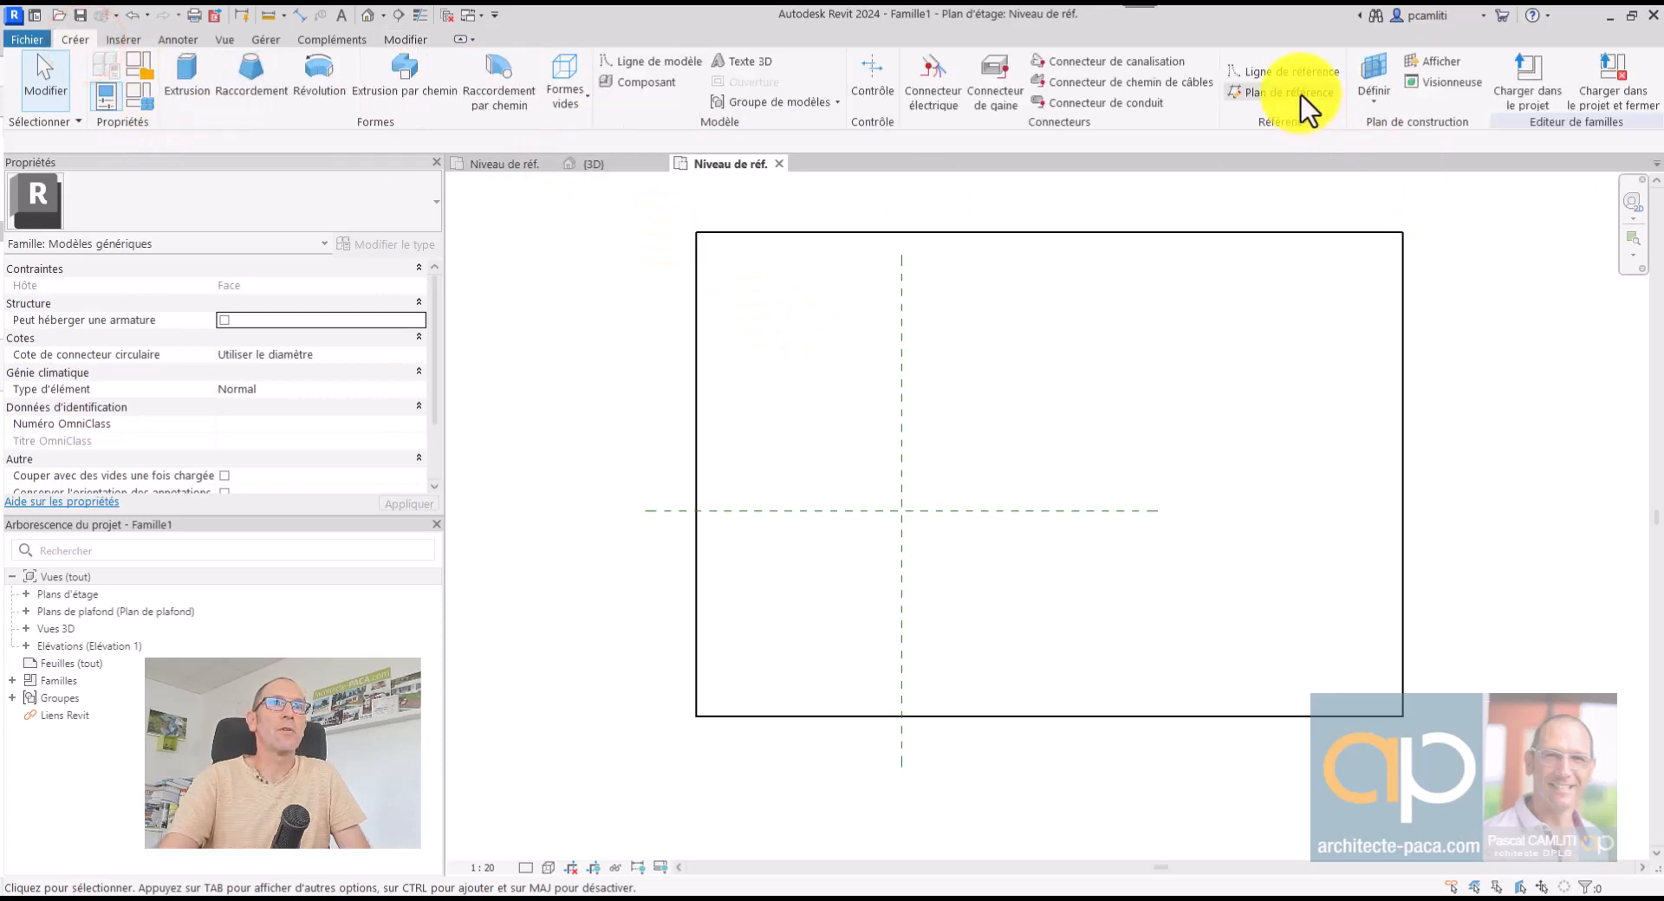
# Draw a vertical reference plane inside the host, about 2314 mm to the right of the vertical centre plane
pyautogui.click(1300, 92)
pyautogui.click(1290, 360)
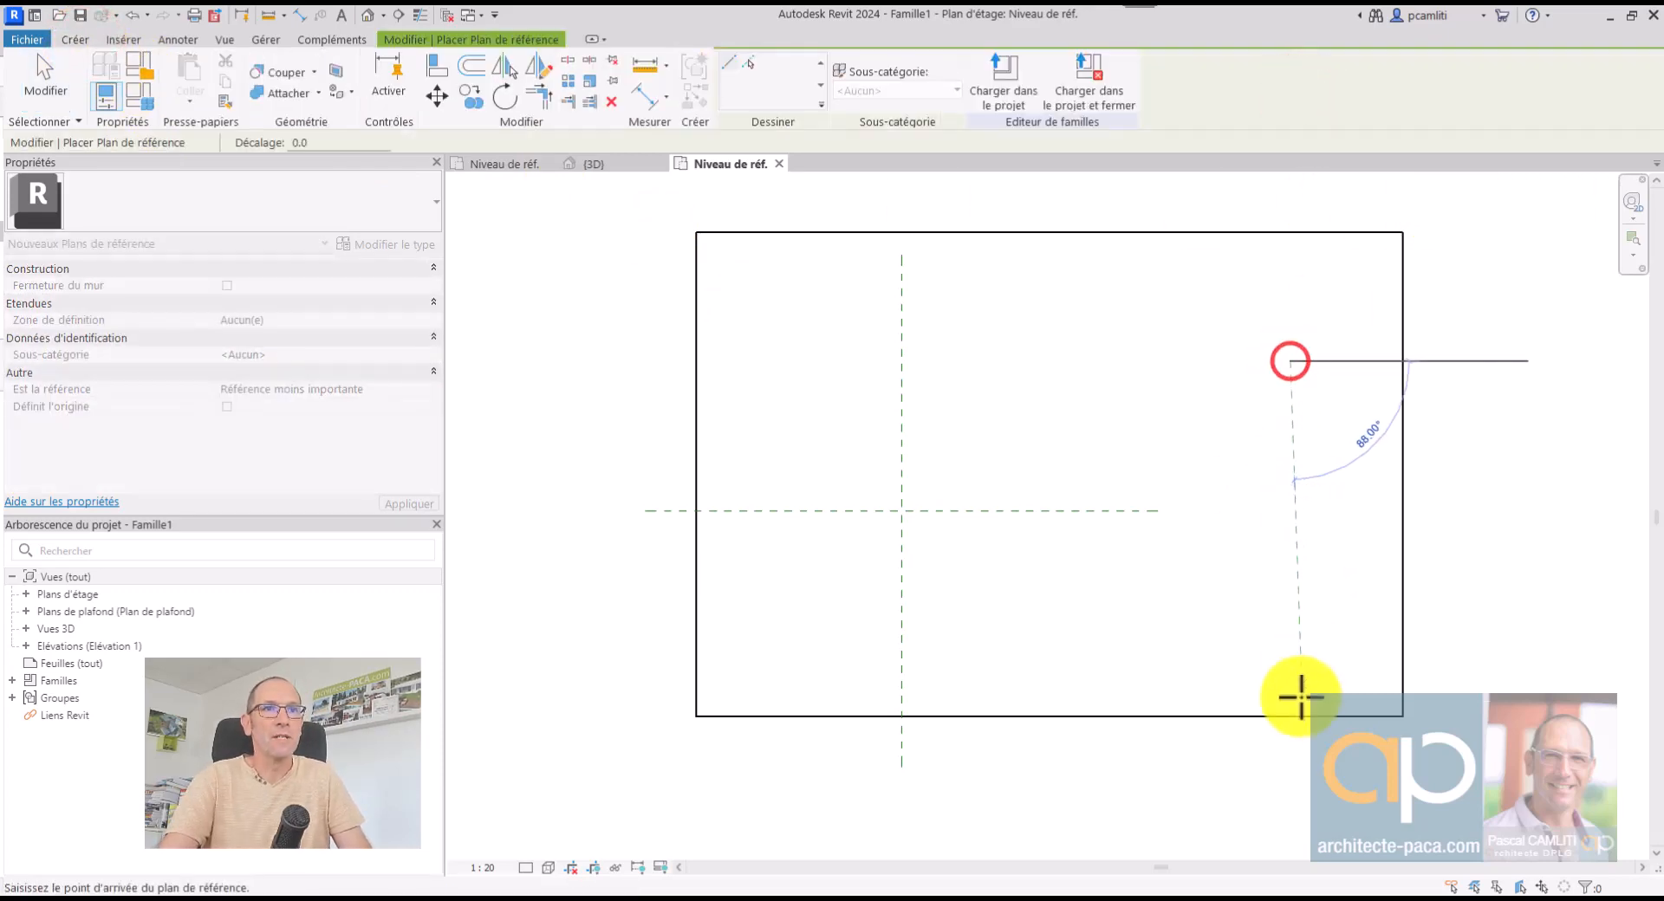
pyautogui.click(1292, 751)
pyautogui.press('Escape')
pyautogui.press('Escape')
# Unpin the Centre (avant/arrière) reference plane, extend its right end beyond the host's right edge, and pin it again
pyautogui.click(1150, 512)
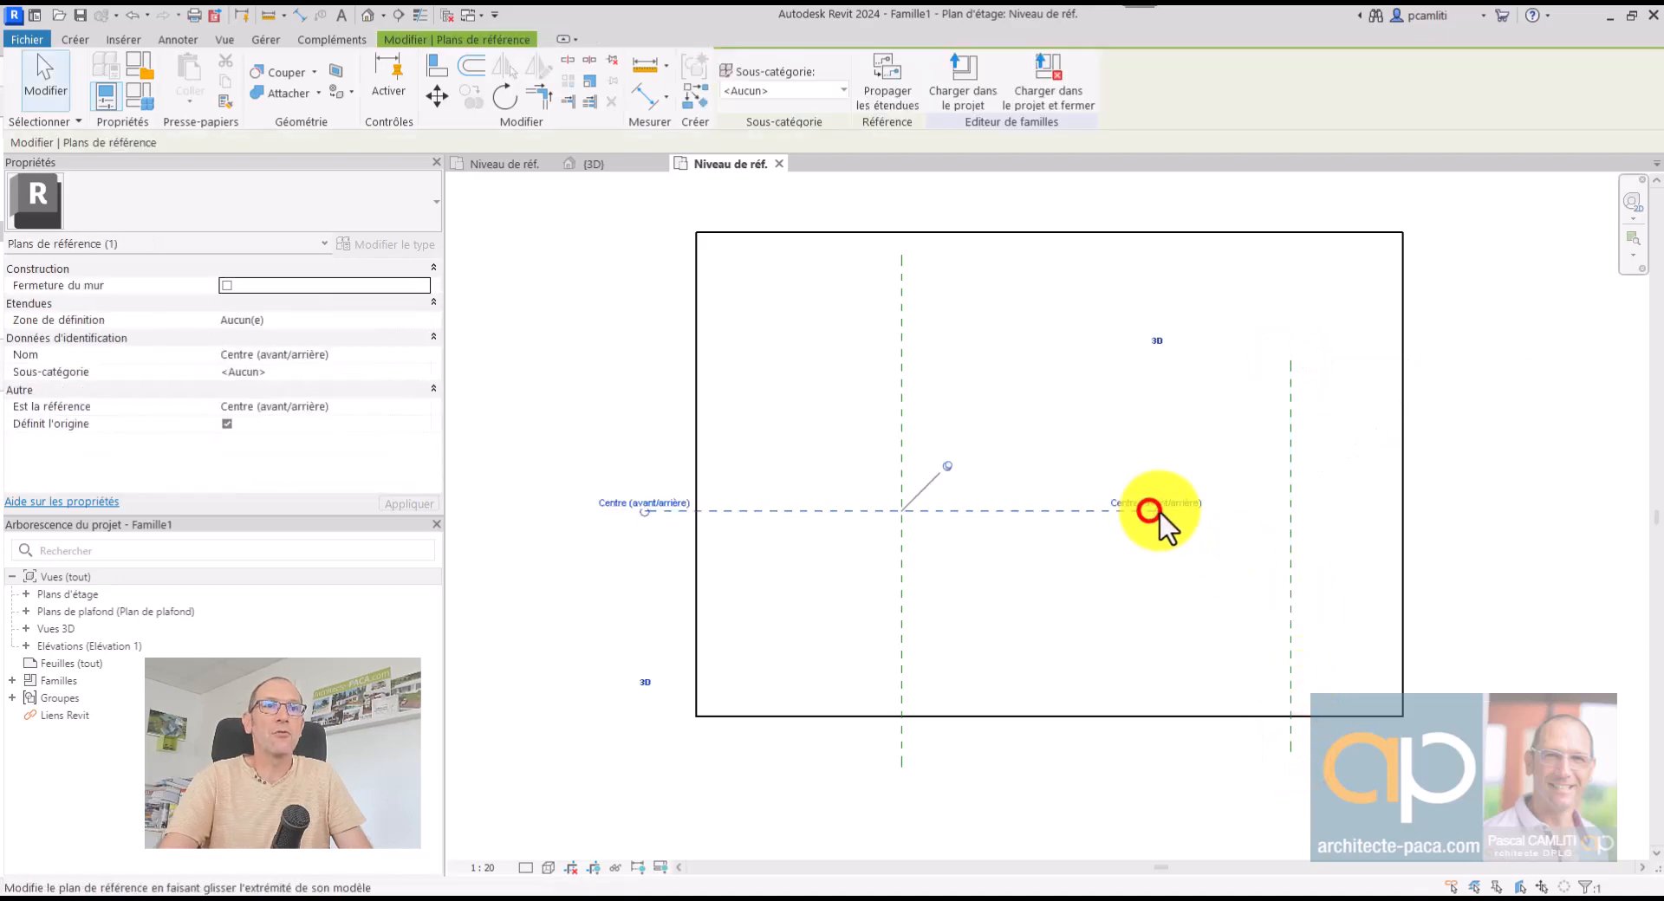
pyautogui.click(1159, 511)
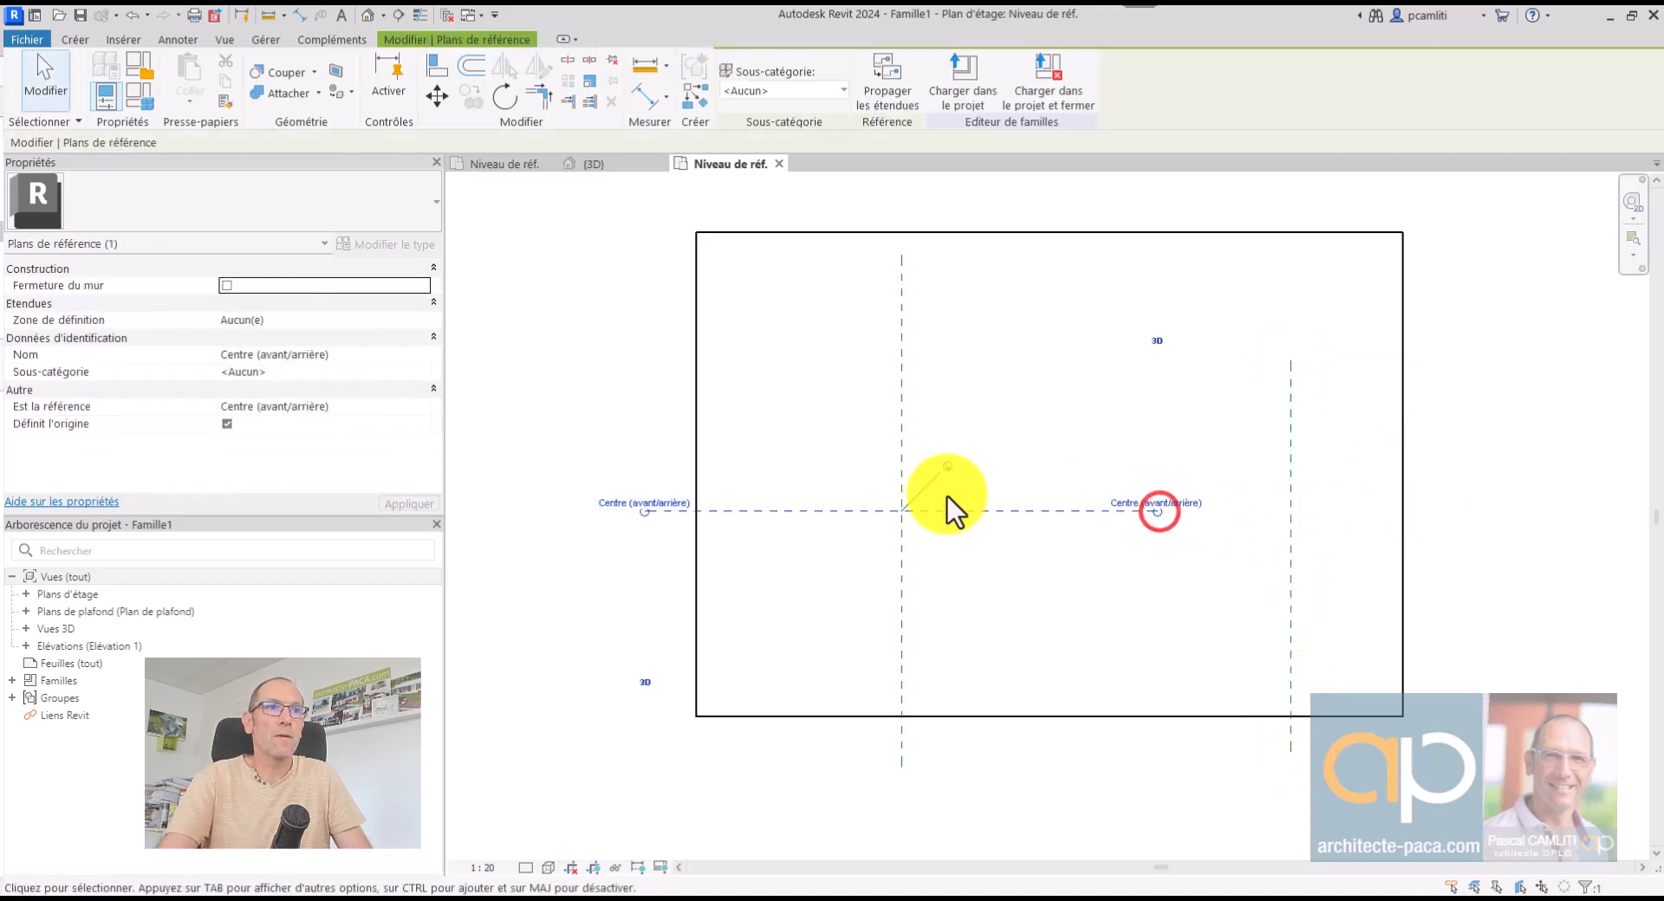
pyautogui.press('Escape')
pyautogui.click(955, 509)
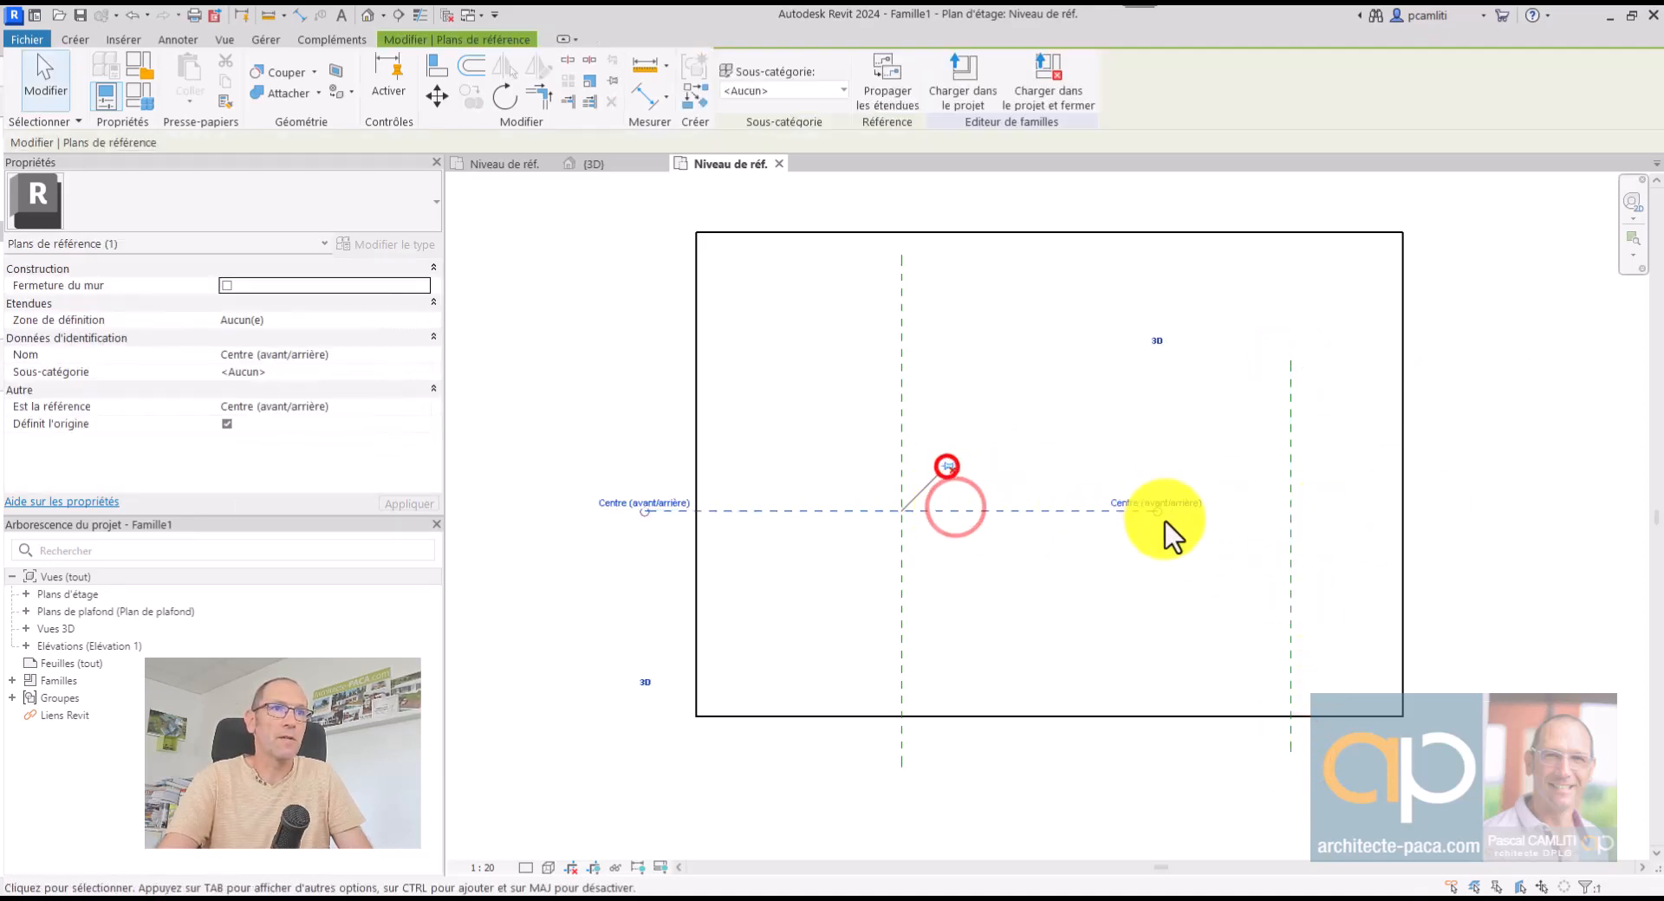
pyautogui.moveTo(1158, 512); pyautogui.dragTo(1467, 511)
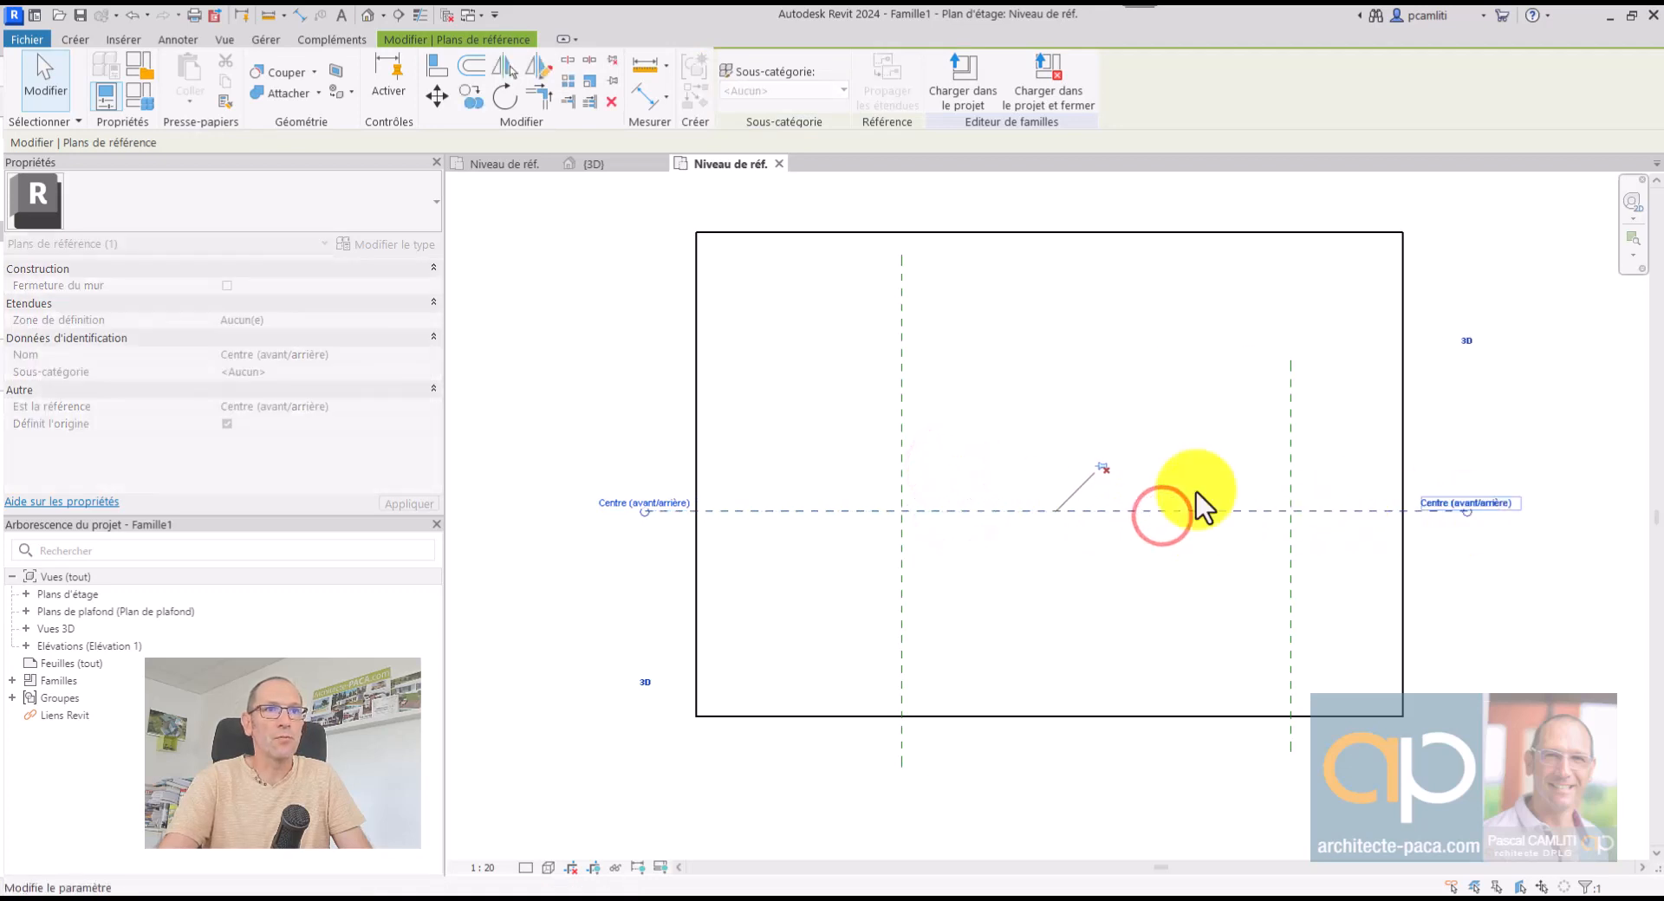
pyautogui.click(1096, 468)
# Add an aligned dimension between the vertical centre plane and the new vertical reference plane, just below the horizontal centre plane
pyautogui.click(1293, 492)
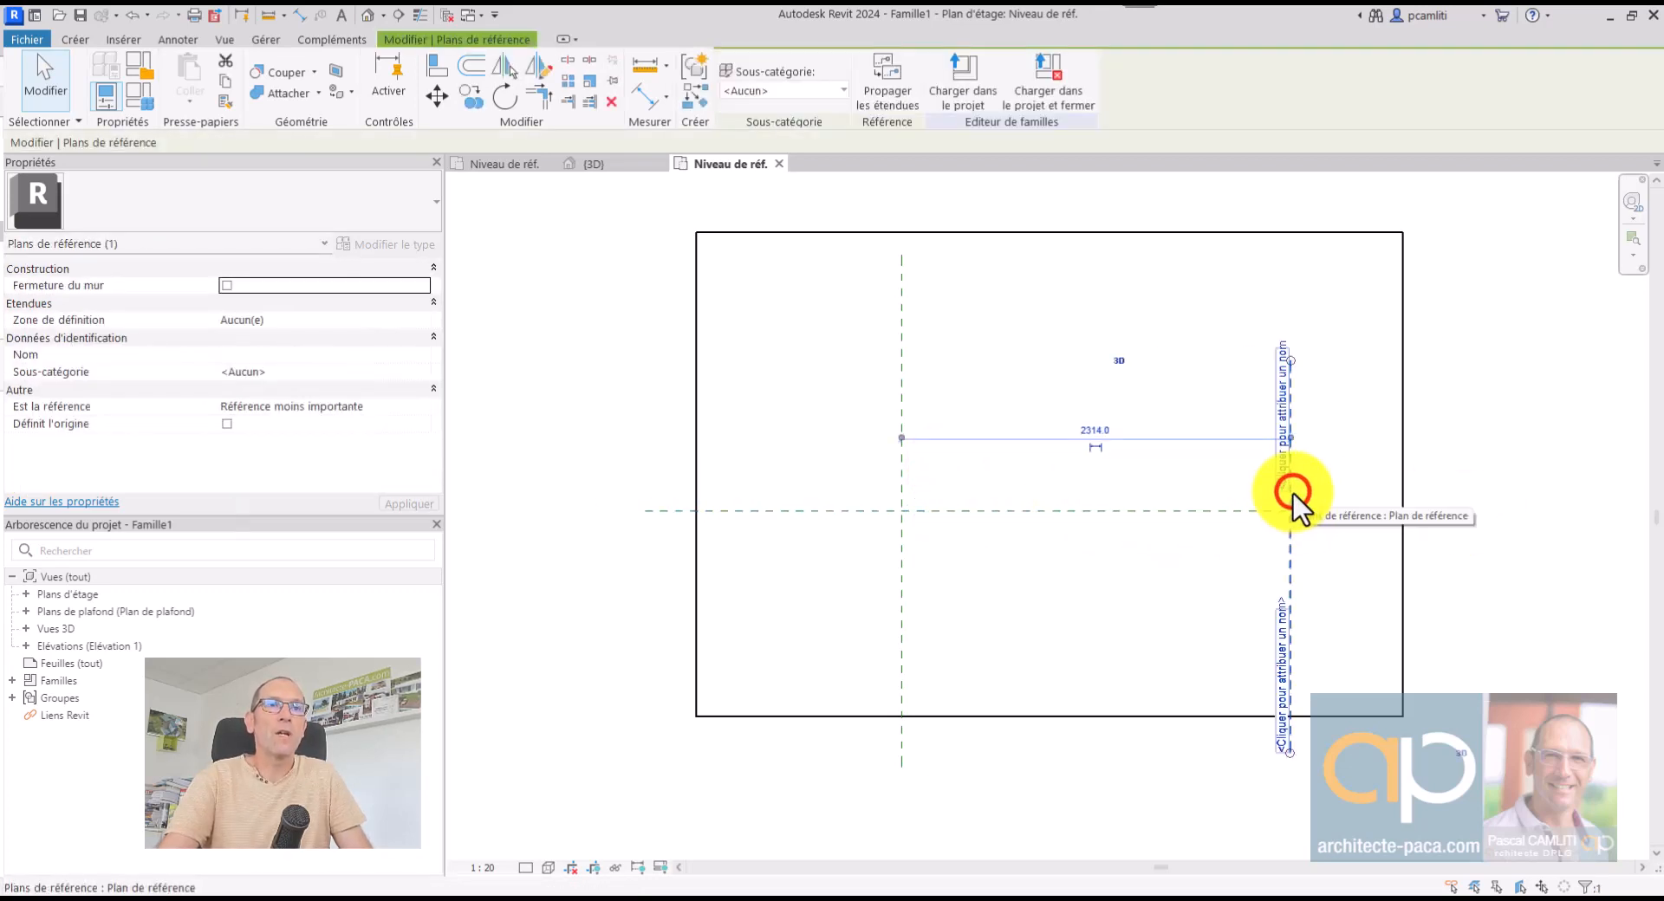
pyautogui.click(649, 109)
pyautogui.click(902, 553)
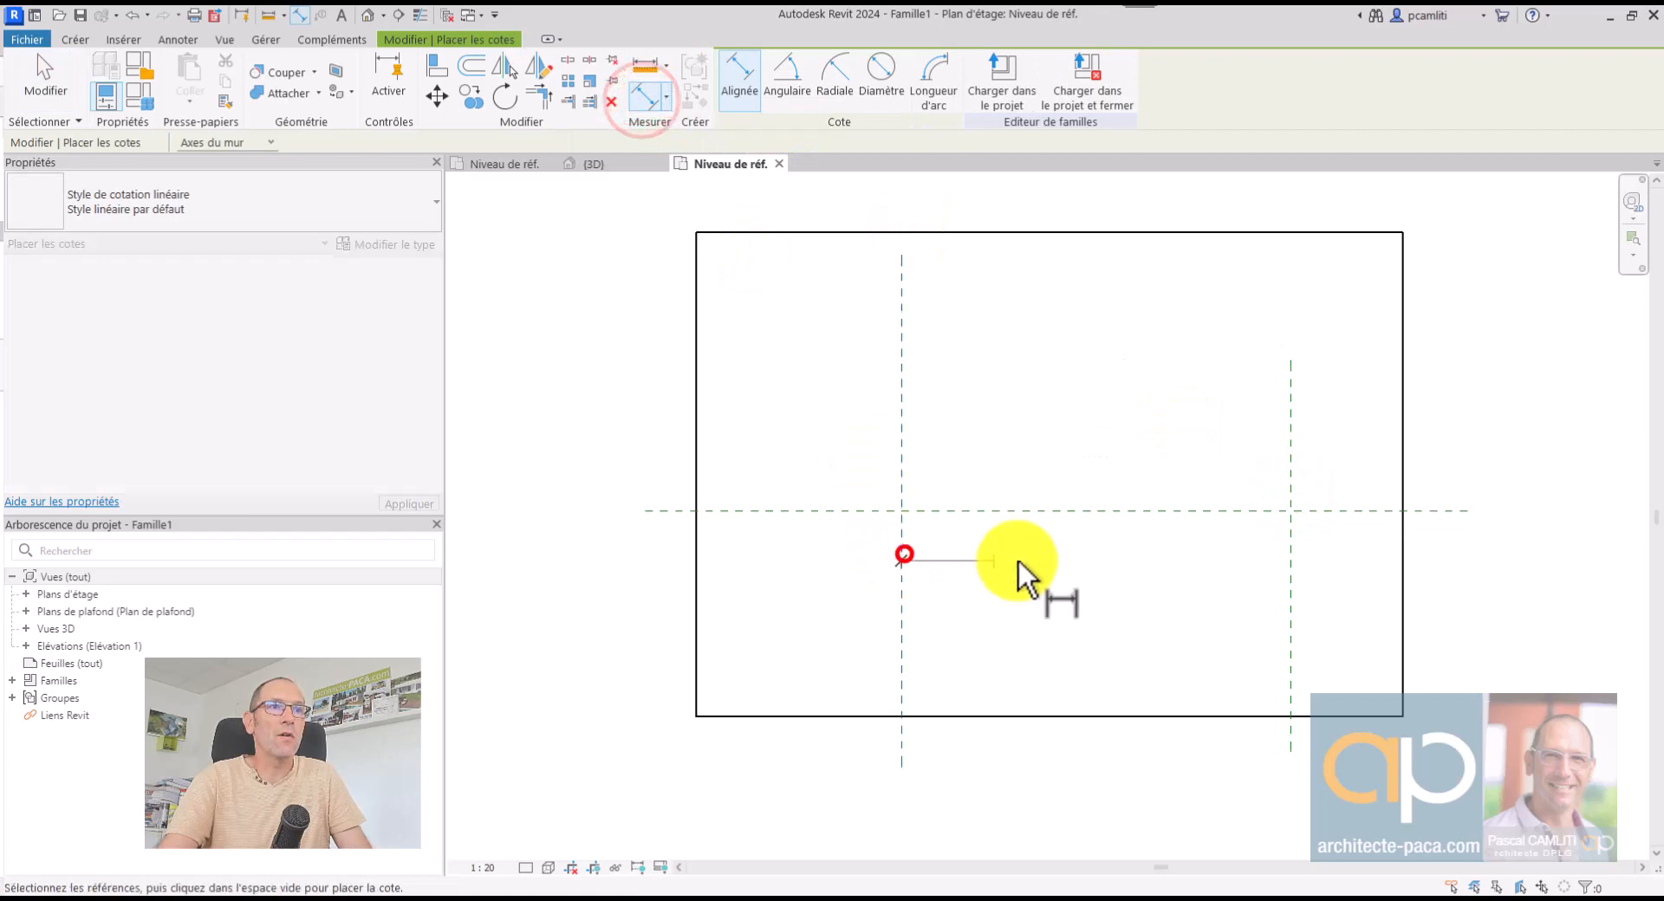
pyautogui.click(1290, 554)
pyautogui.click(1244, 557)
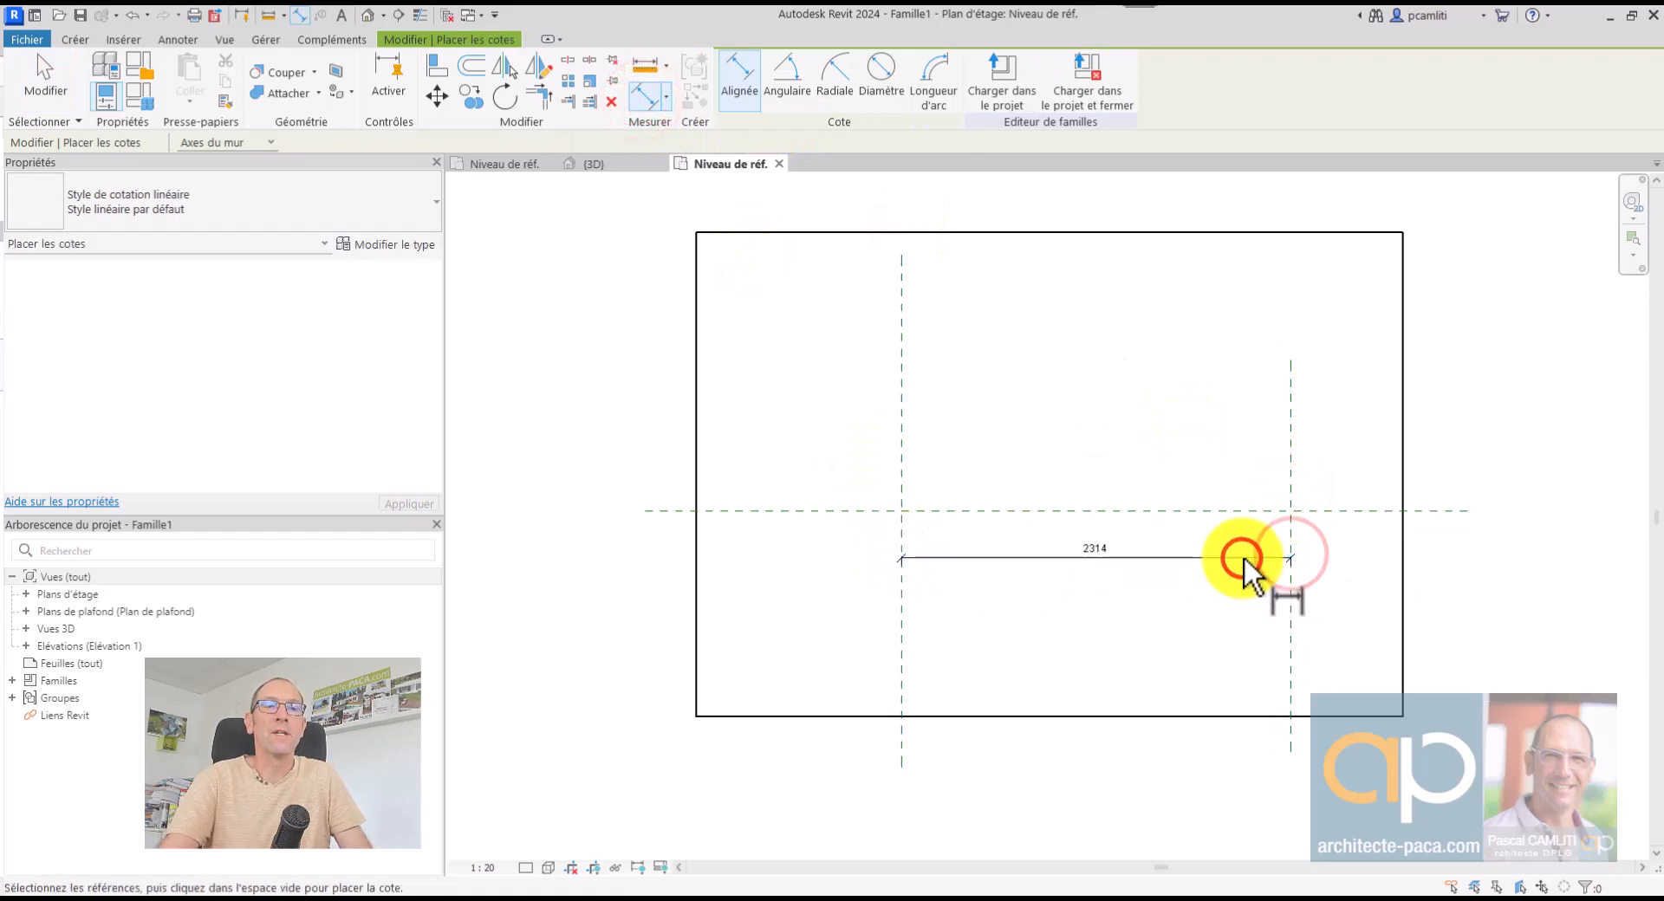
# Label the dimension between the two vertical support planes with a new family type parameter named Longueur_Entre_Appuis
pyautogui.press('Escape')
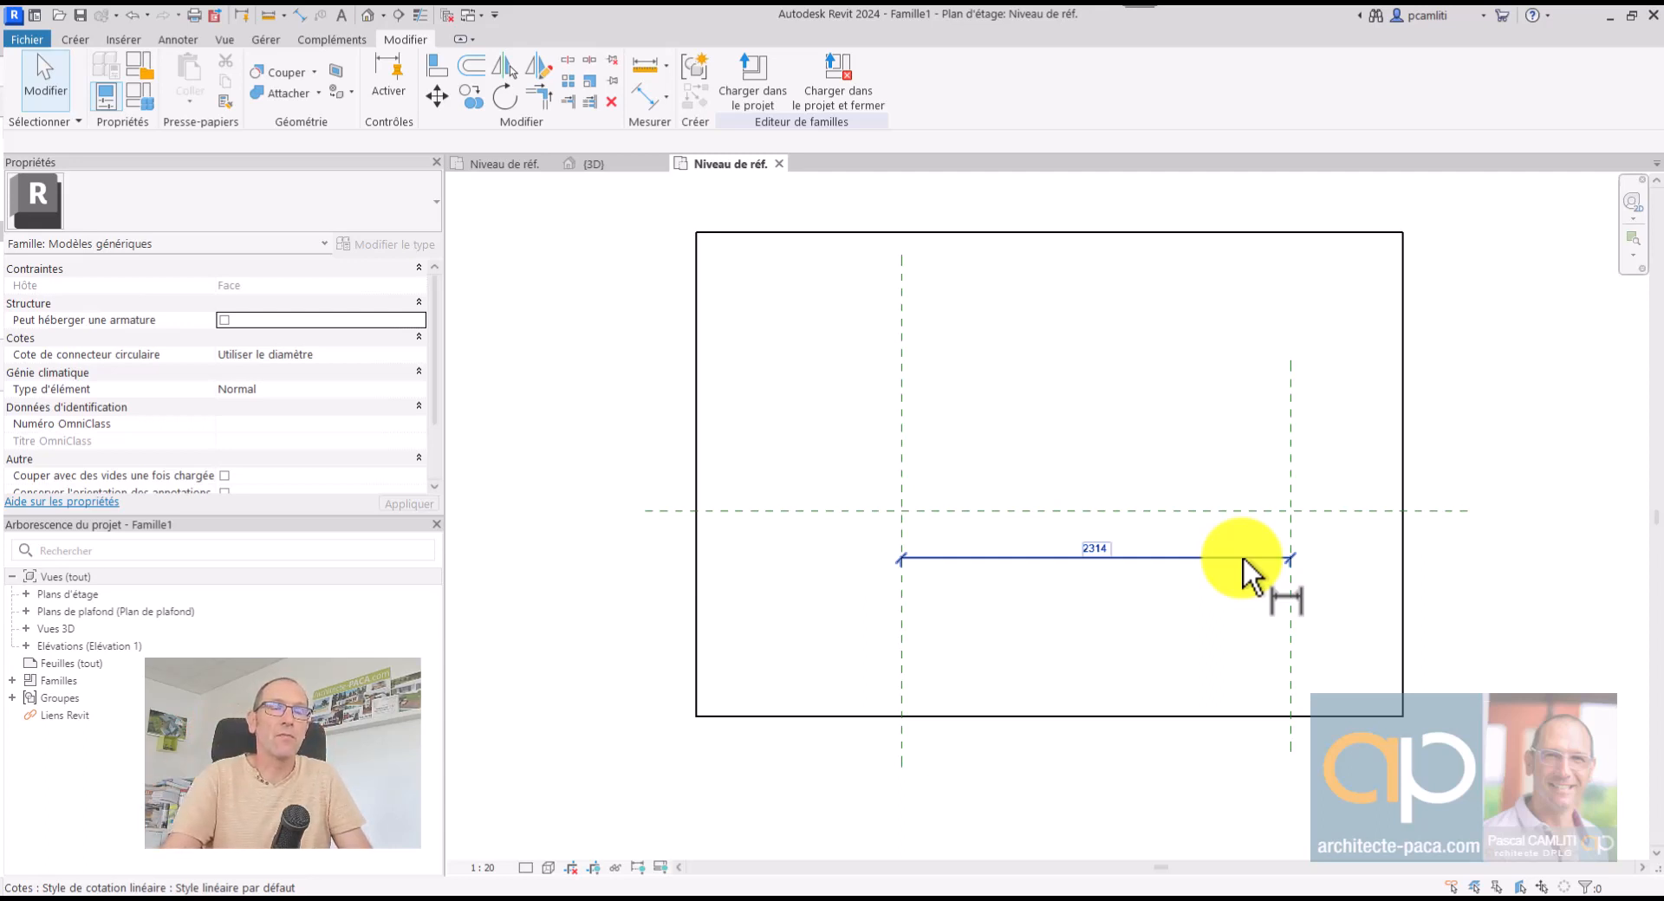
pyautogui.click(1146, 558)
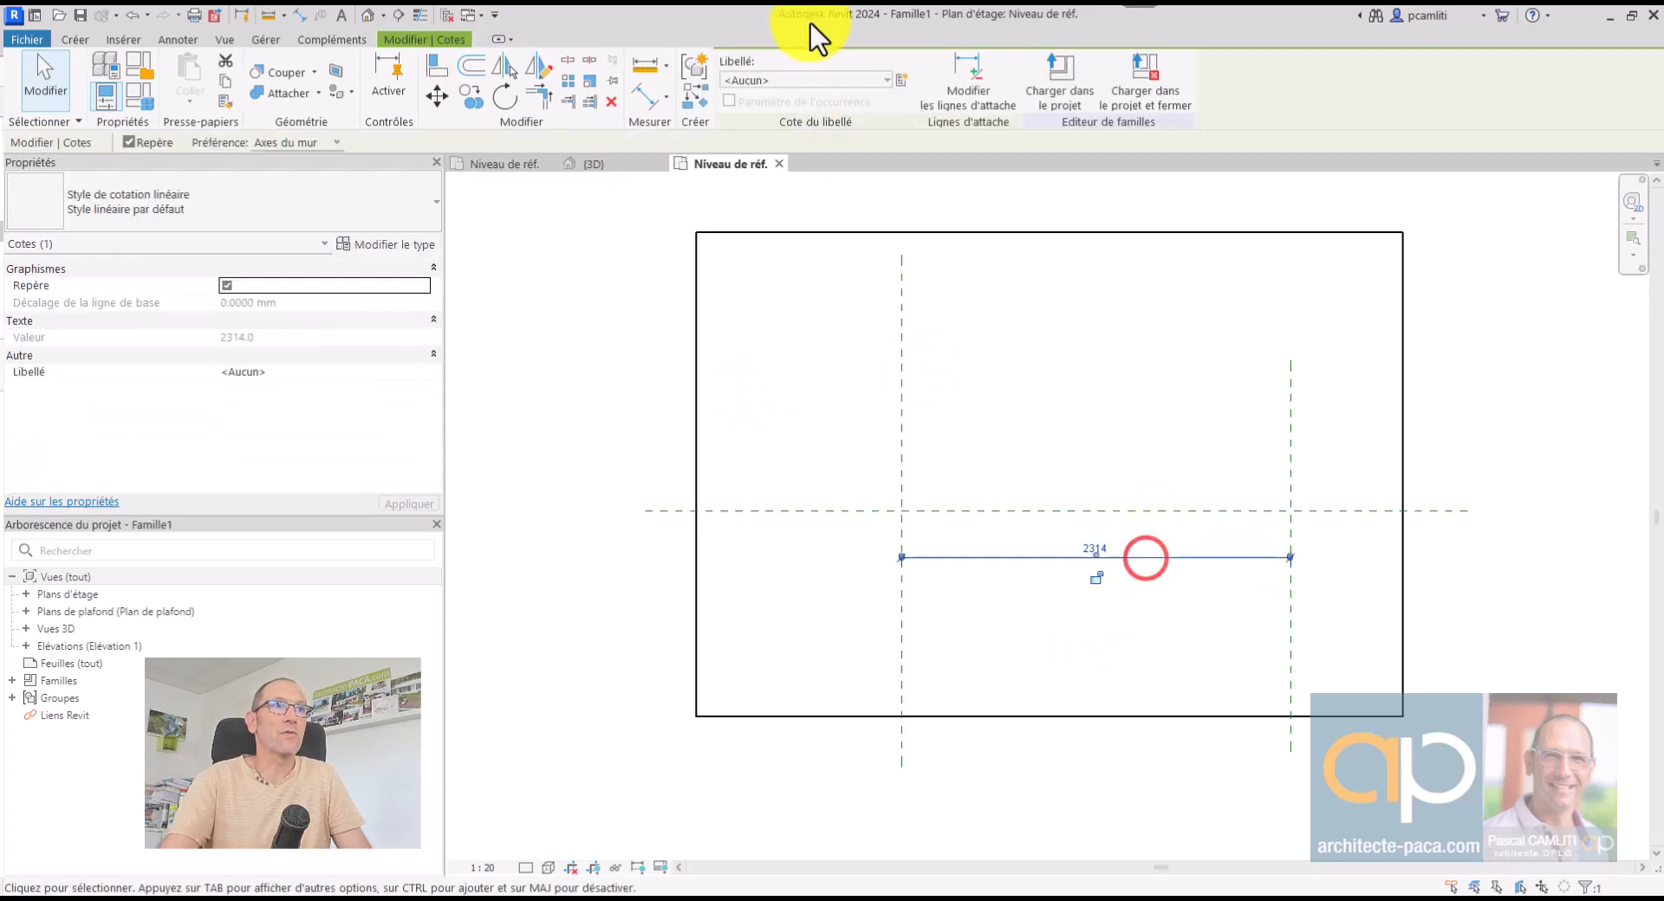
pyautogui.click(902, 79)
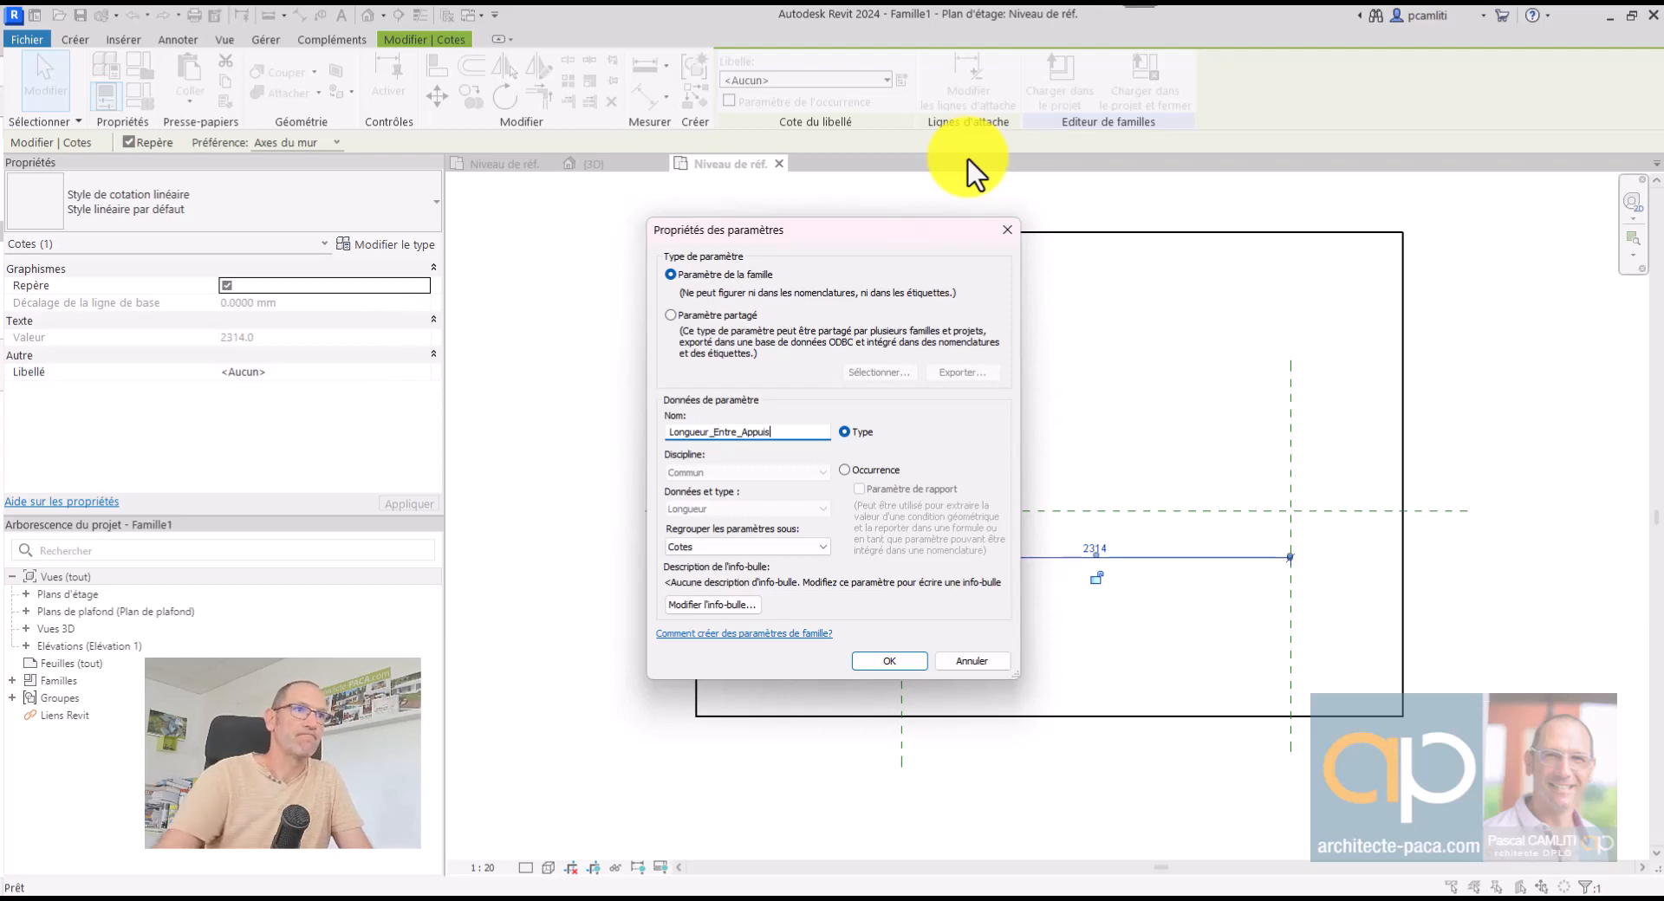
pyautogui.click(893, 662)
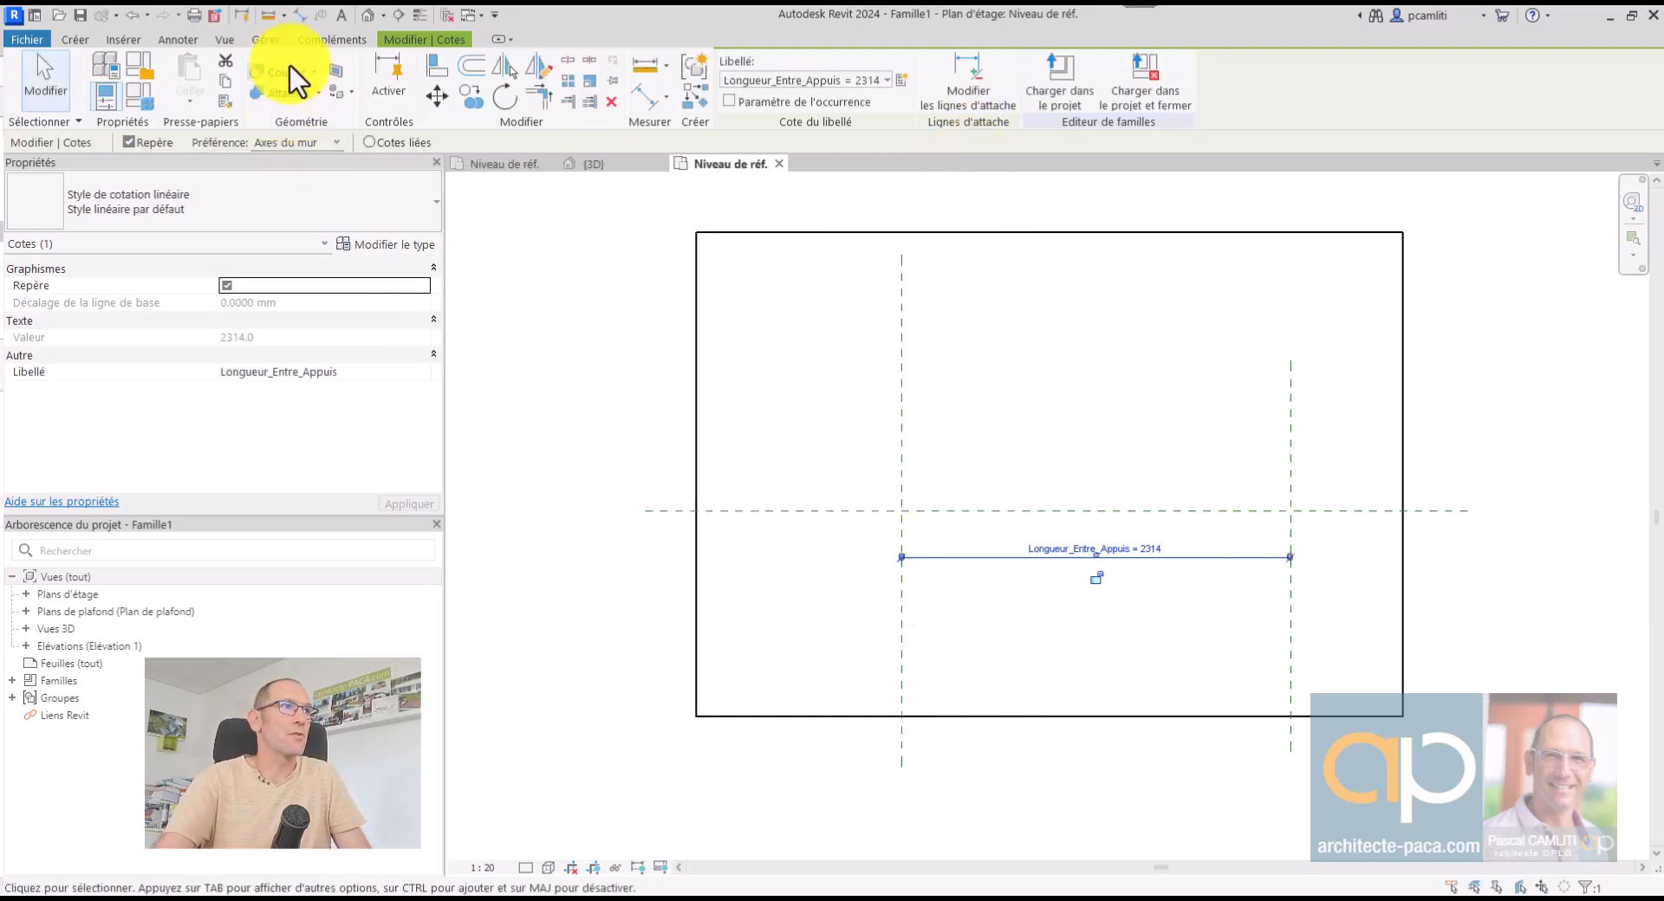
# Draw two short vertical reference planes, one about 93 mm left of the vertical centre plane, the other just right of the right-hand support plane
pyautogui.click(70, 44)
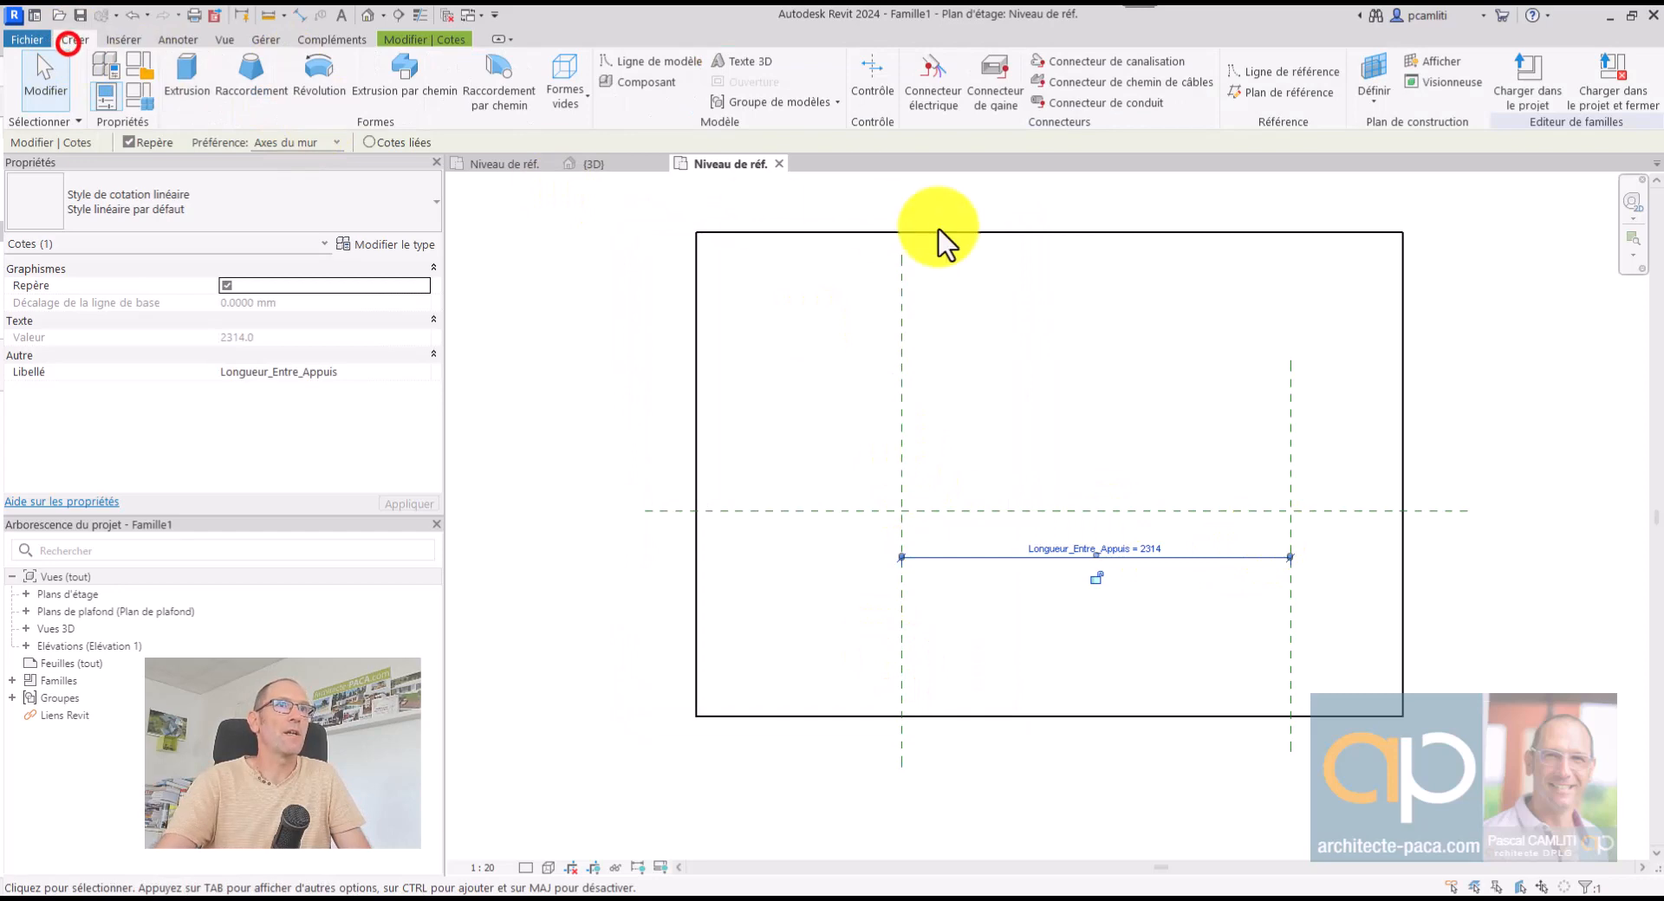
pyautogui.click(1277, 90)
pyautogui.click(885, 470)
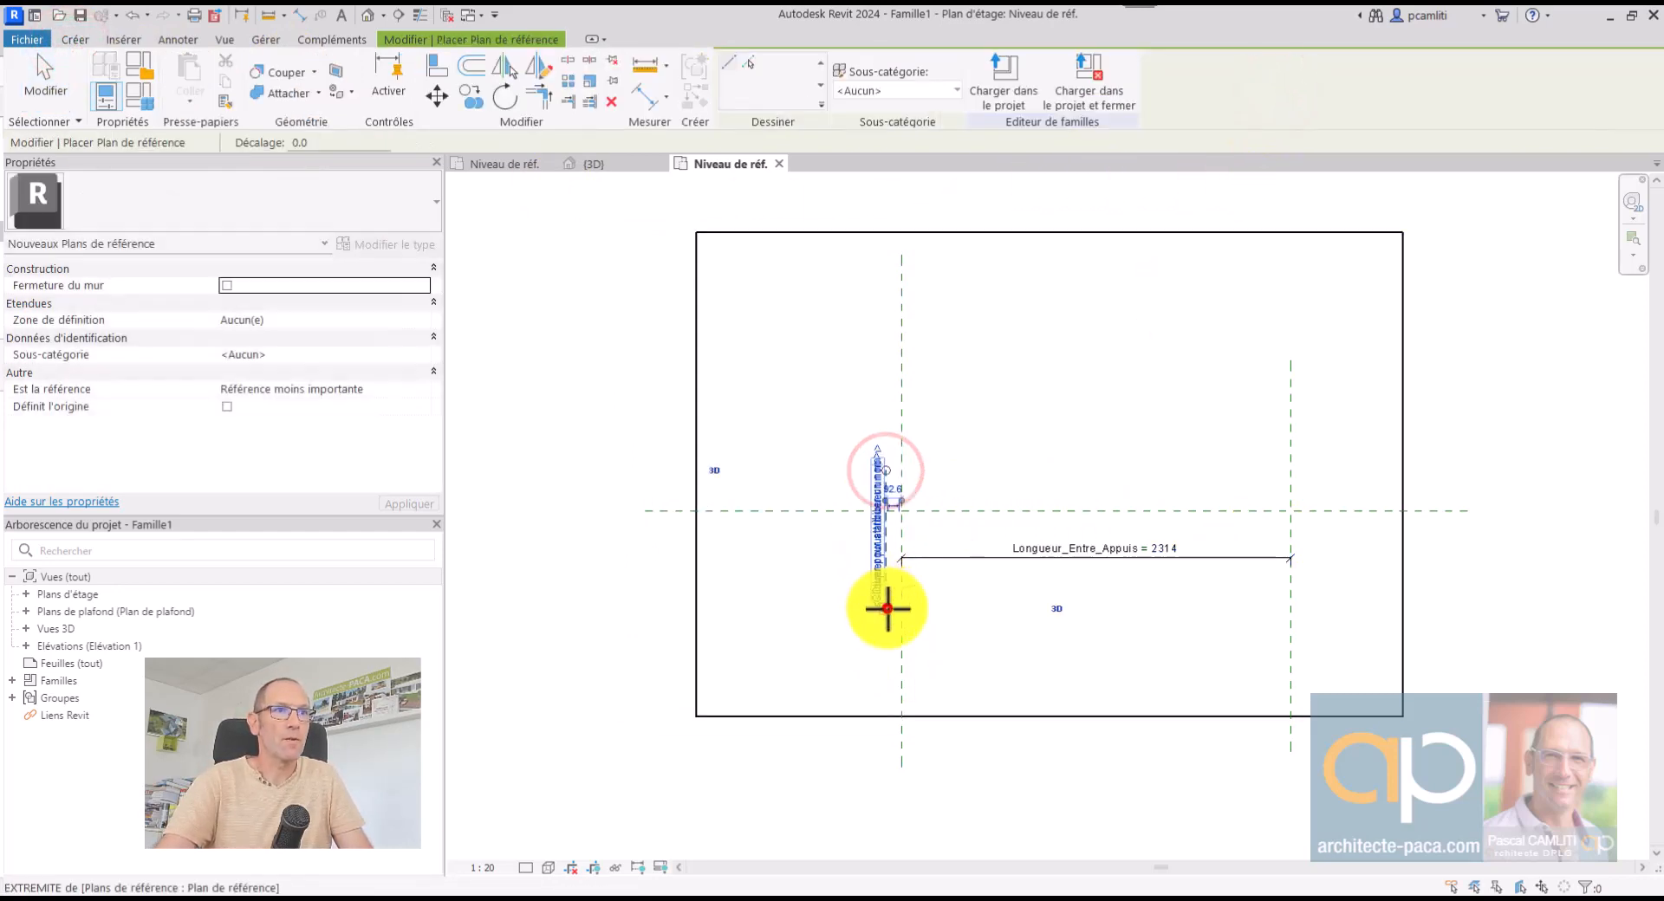
pyautogui.click(886, 608)
pyautogui.click(1308, 471)
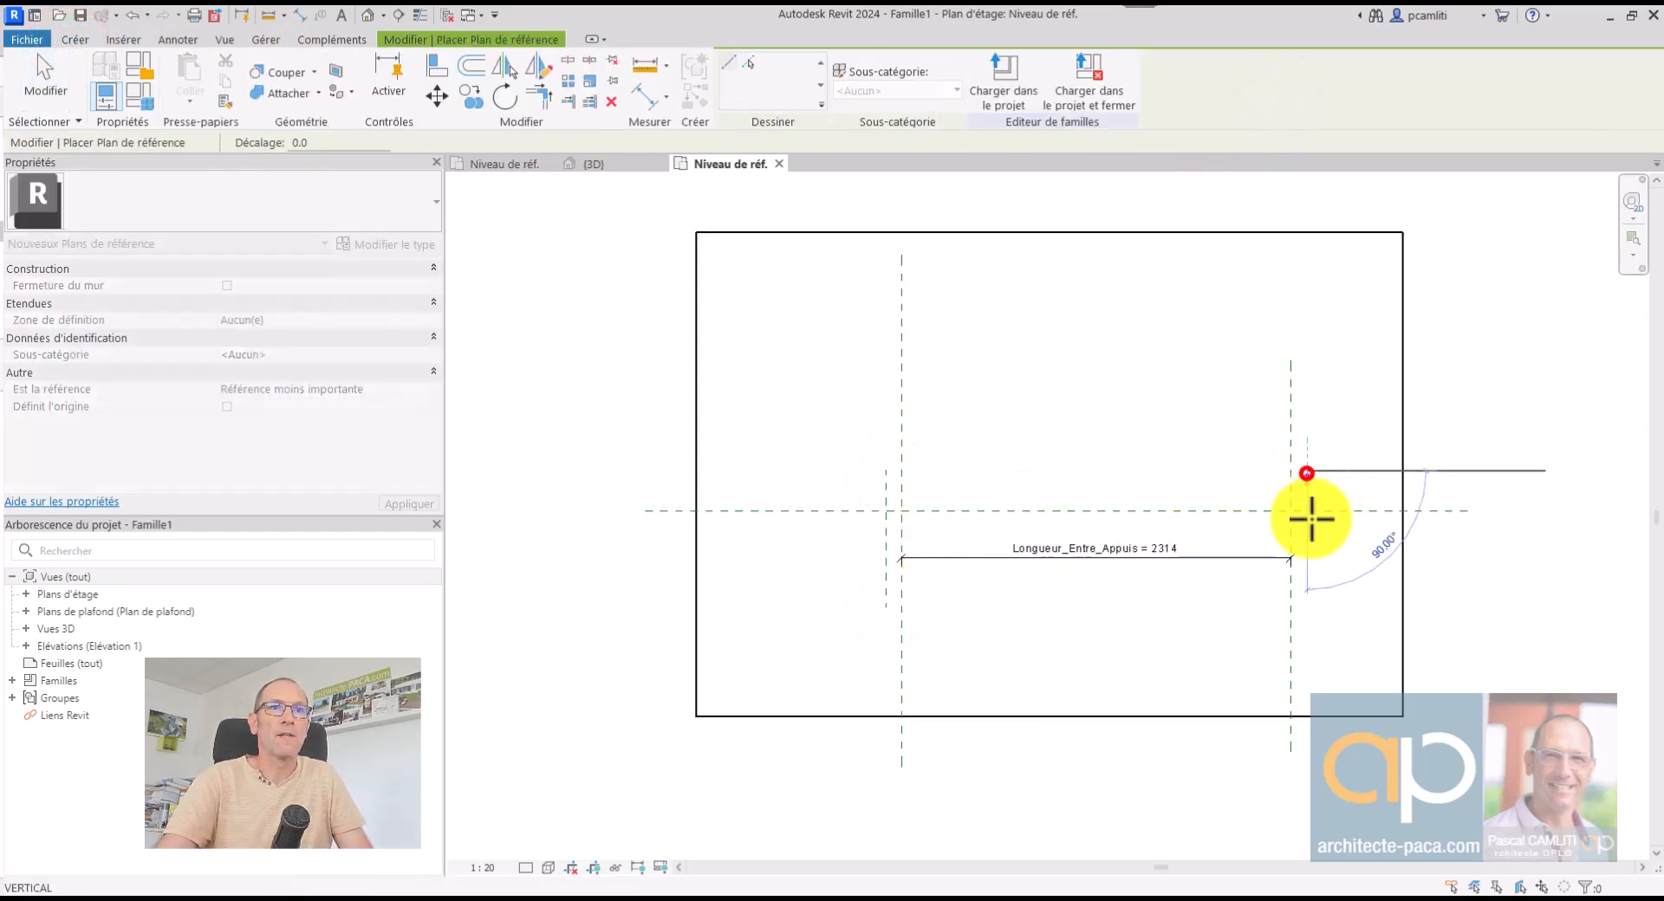
pyautogui.click(1310, 575)
pyautogui.press('Escape')
pyautogui.press('Escape')
# Add an aligned dimension between the vertical centre plane and the short reference plane on its left, above the horizontal centre plane
pyautogui.scroll(2, 1032, 512)
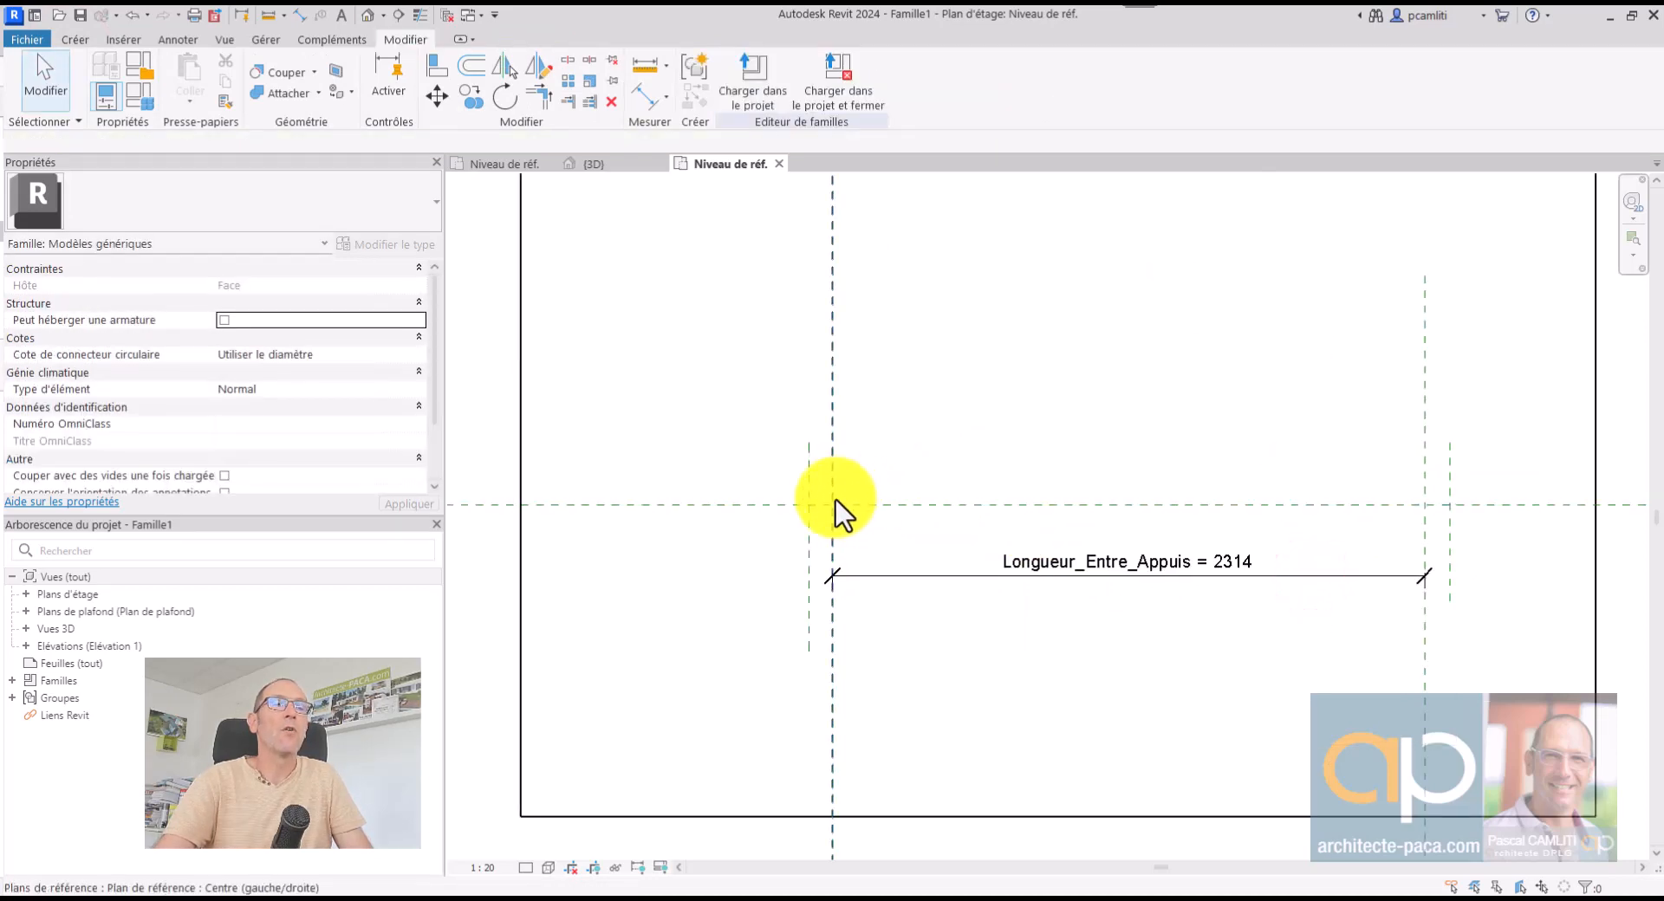
pyautogui.scroll(-1, 828, 507)
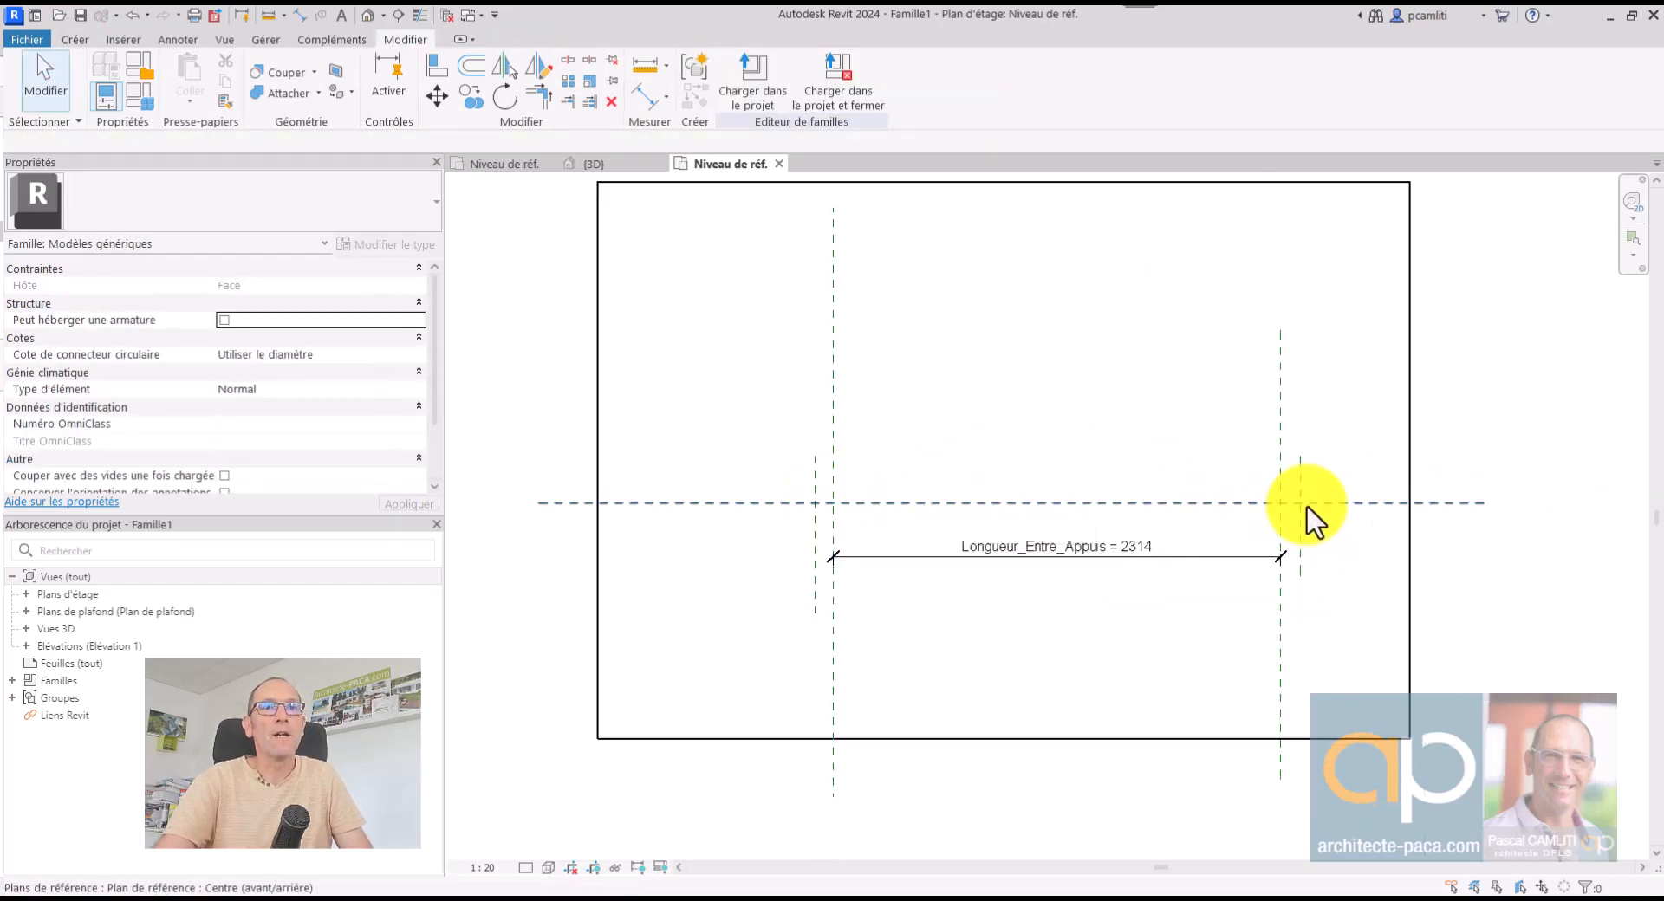
pyautogui.scroll(2, 837, 495)
pyautogui.scroll(-2, 884, 507)
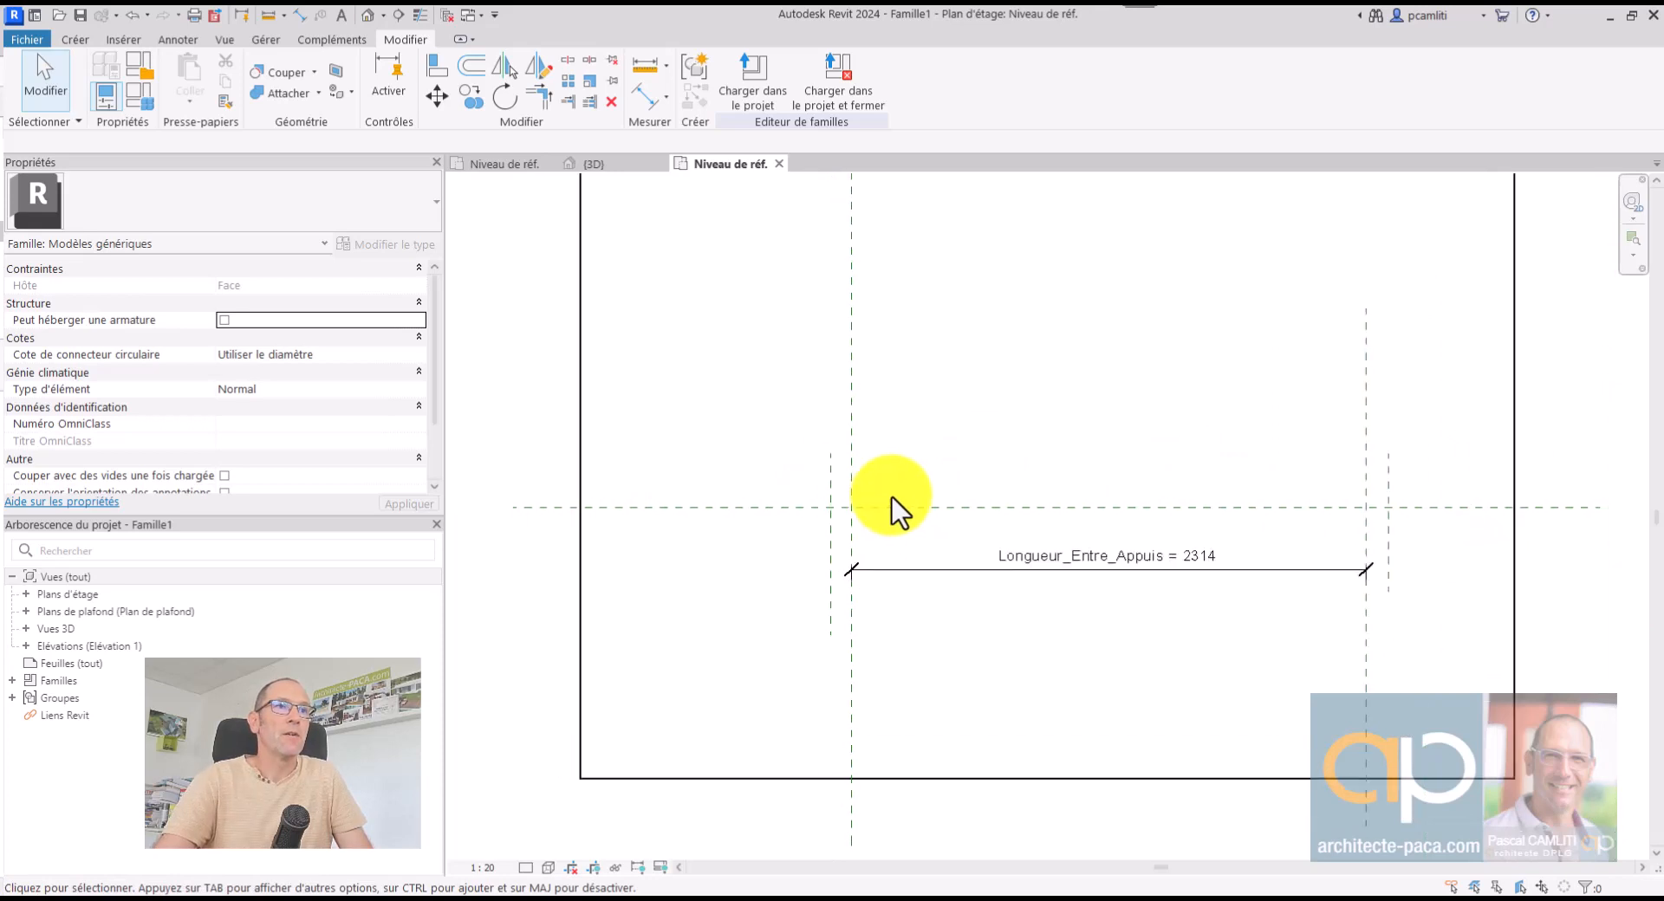
pyautogui.scroll(1, 858, 512)
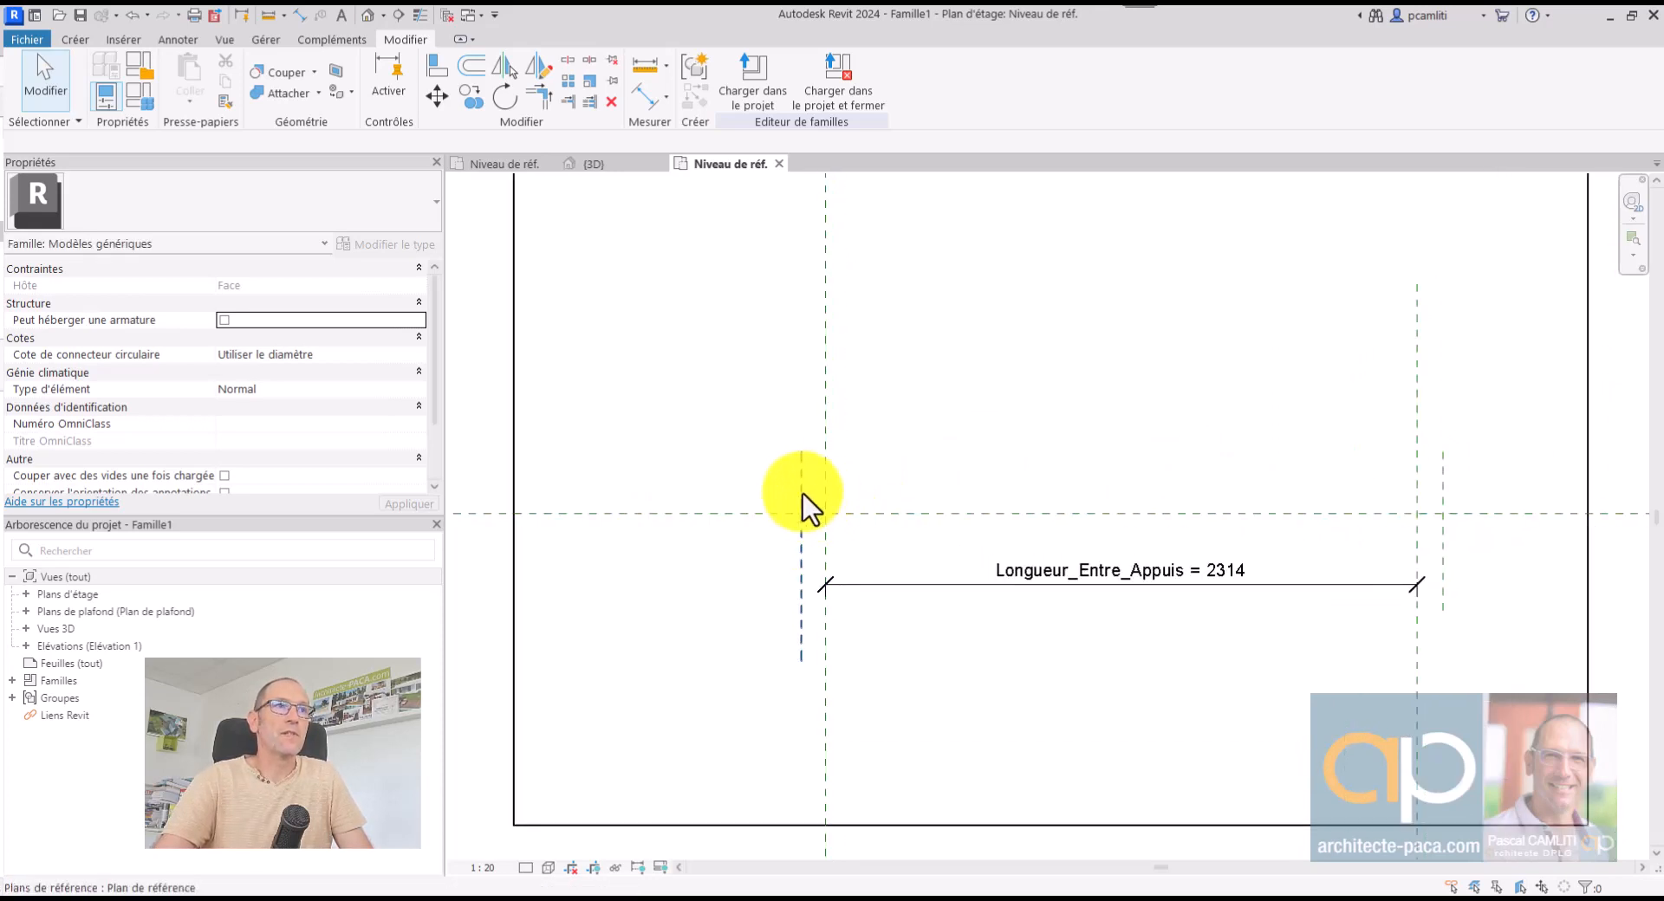
pyautogui.click(646, 96)
pyautogui.scroll(1, 828, 480)
pyautogui.scroll(1, 811, 490)
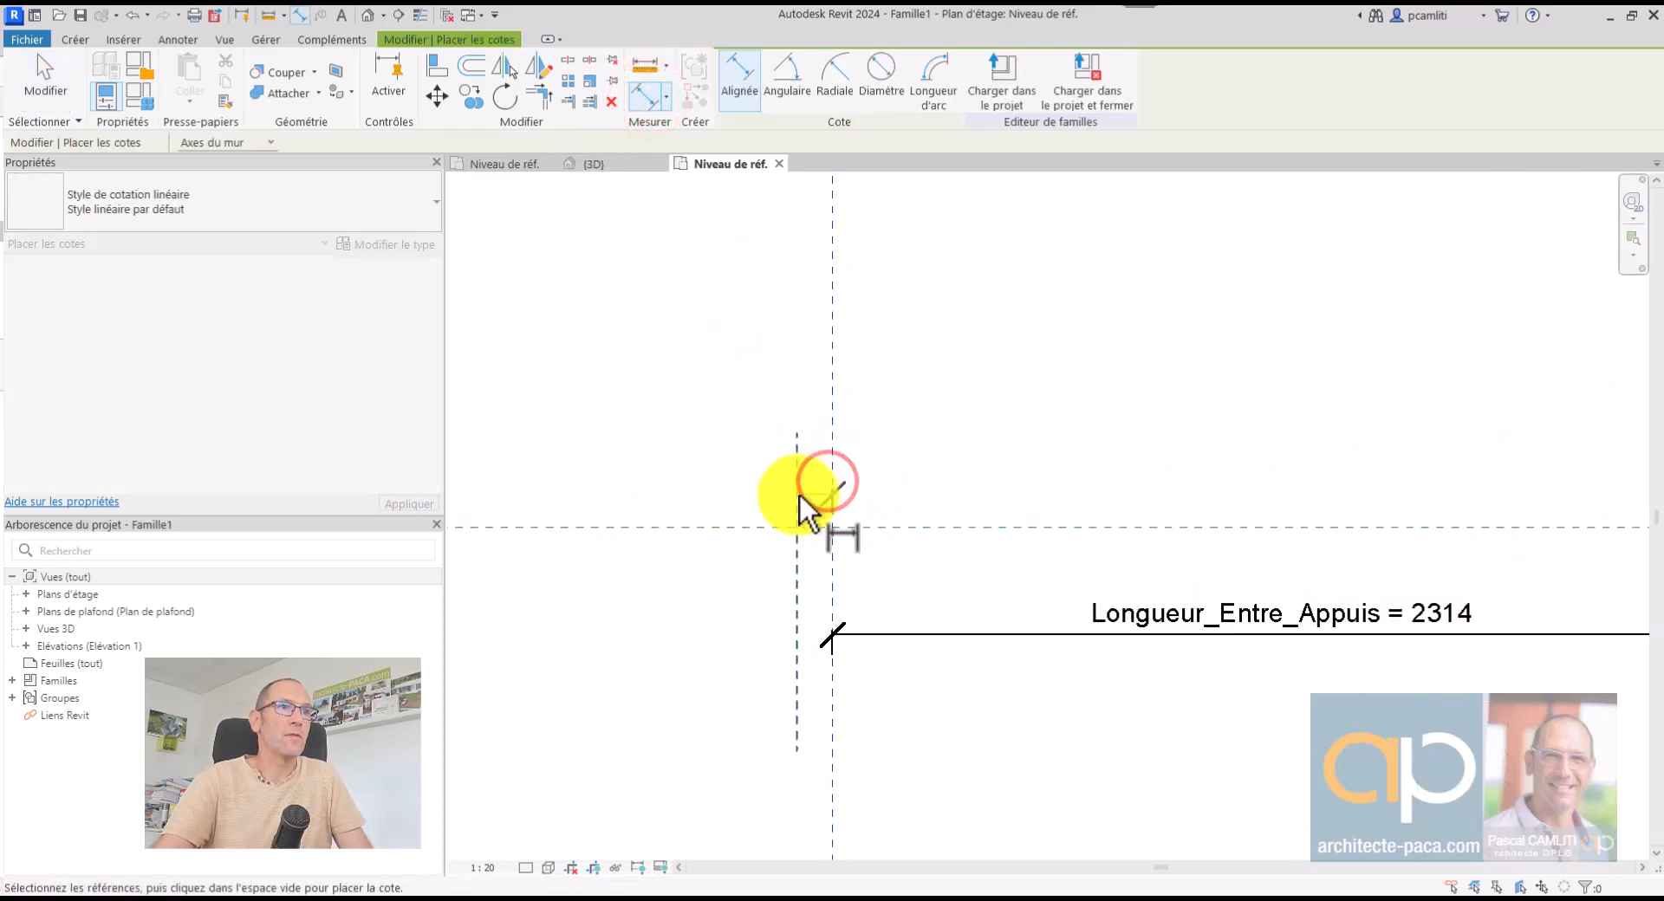
pyautogui.click(796, 494)
pyautogui.click(702, 461)
pyautogui.press('Escape')
pyautogui.press('Escape')
# Label the left overhang dimension with a new family type parameter named Débord
pyautogui.scroll(1, 810, 463)
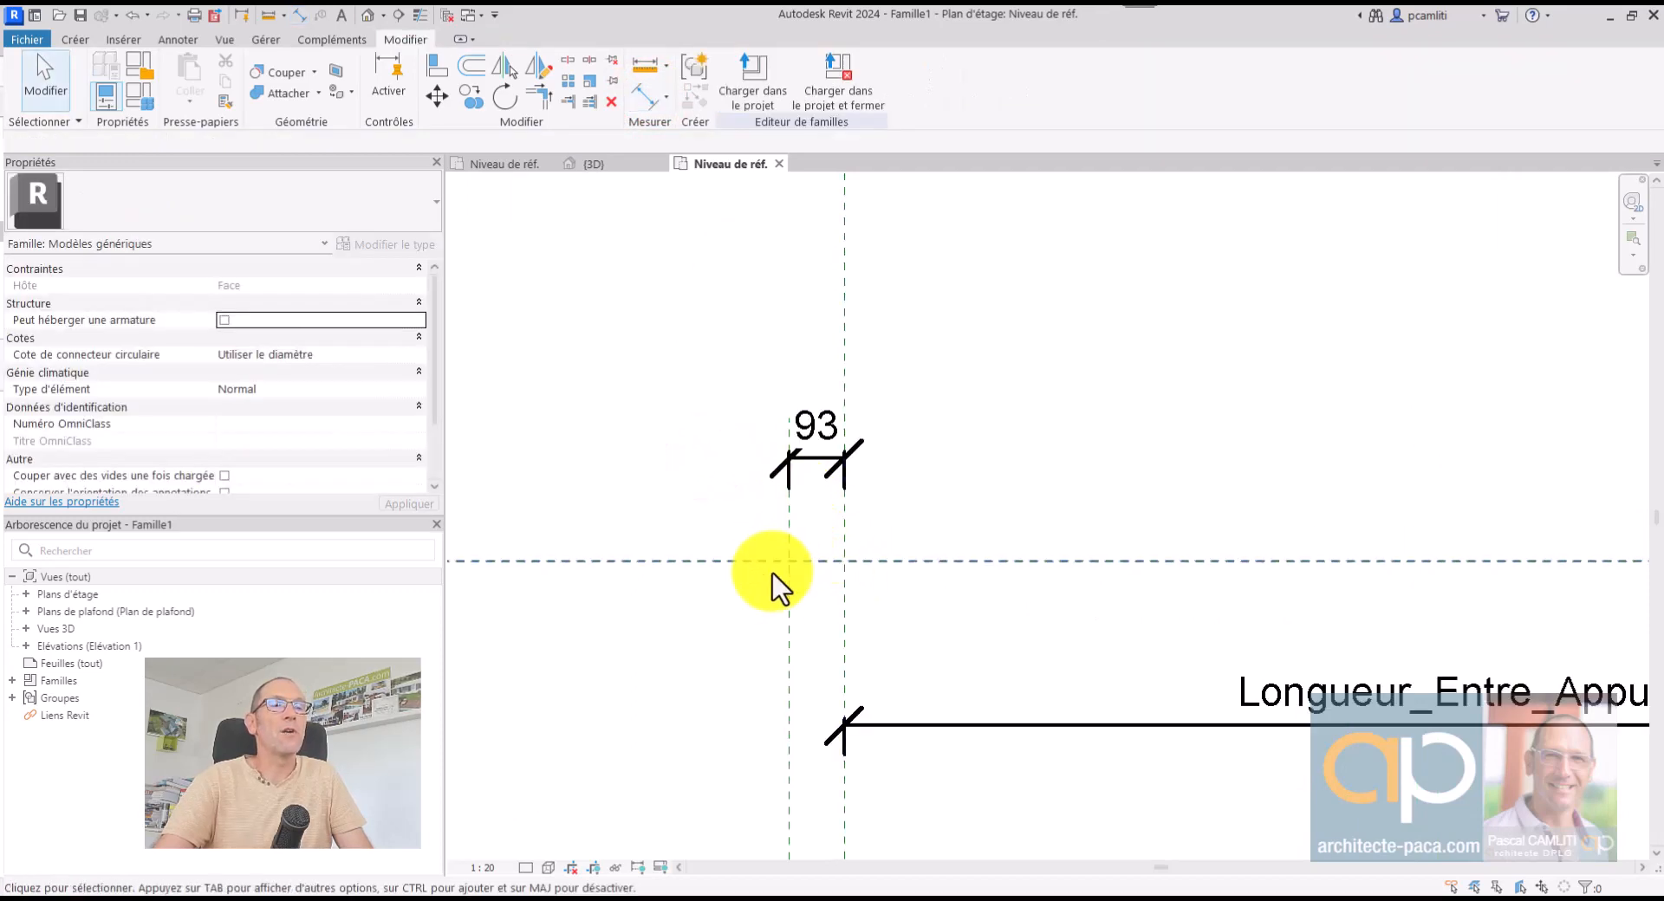
pyautogui.click(835, 473)
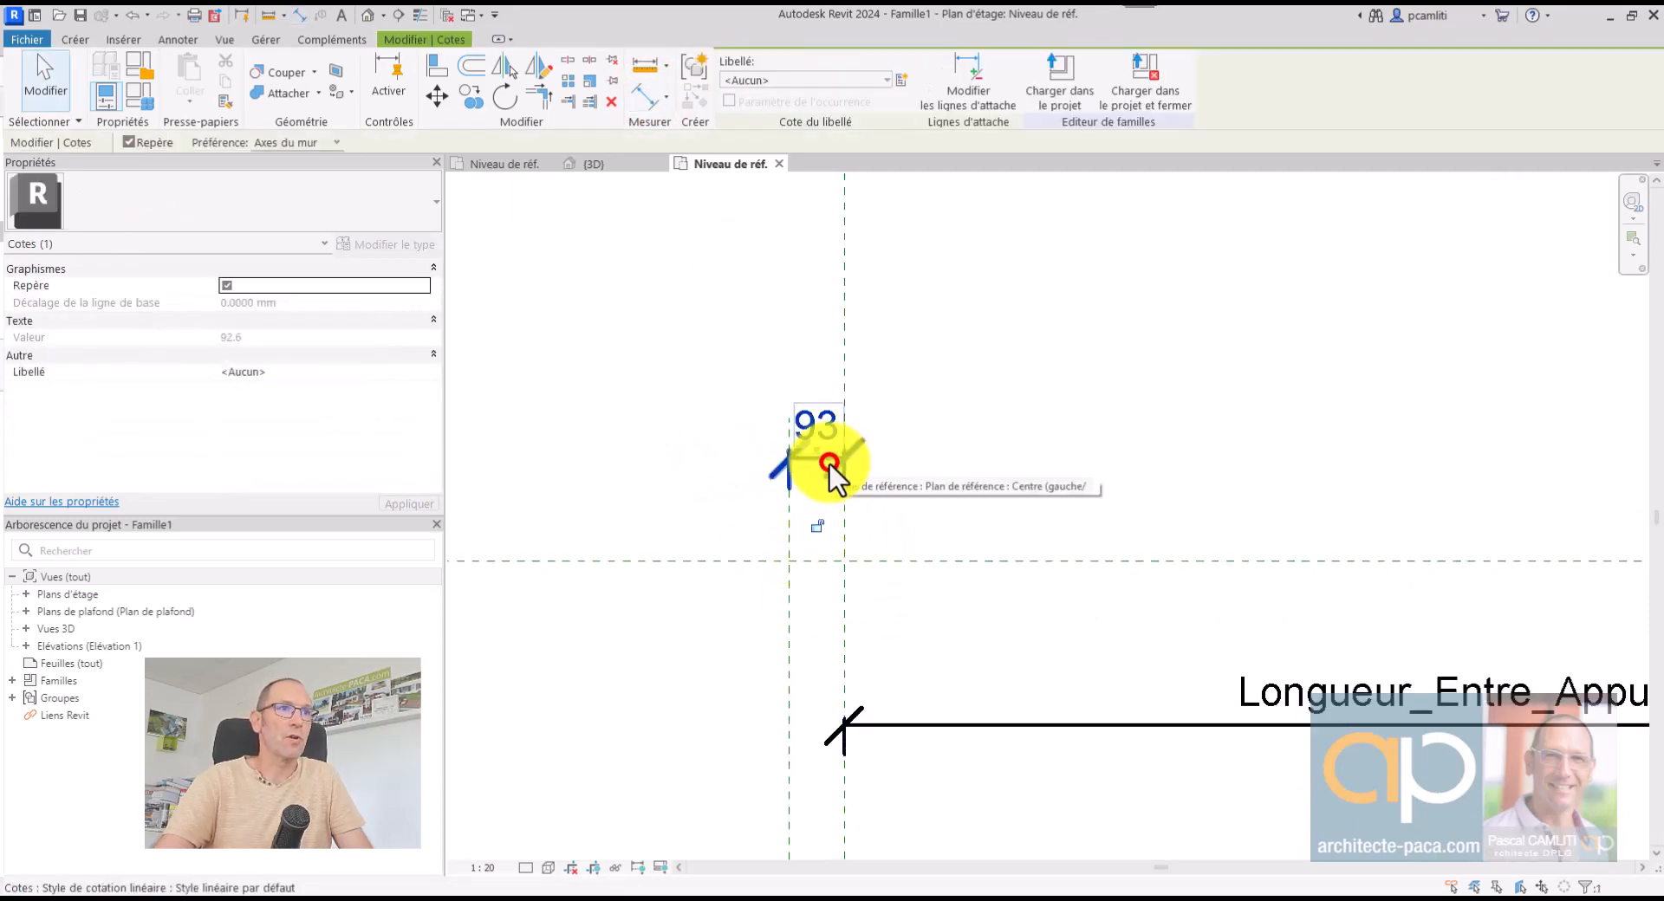
pyautogui.click(903, 85)
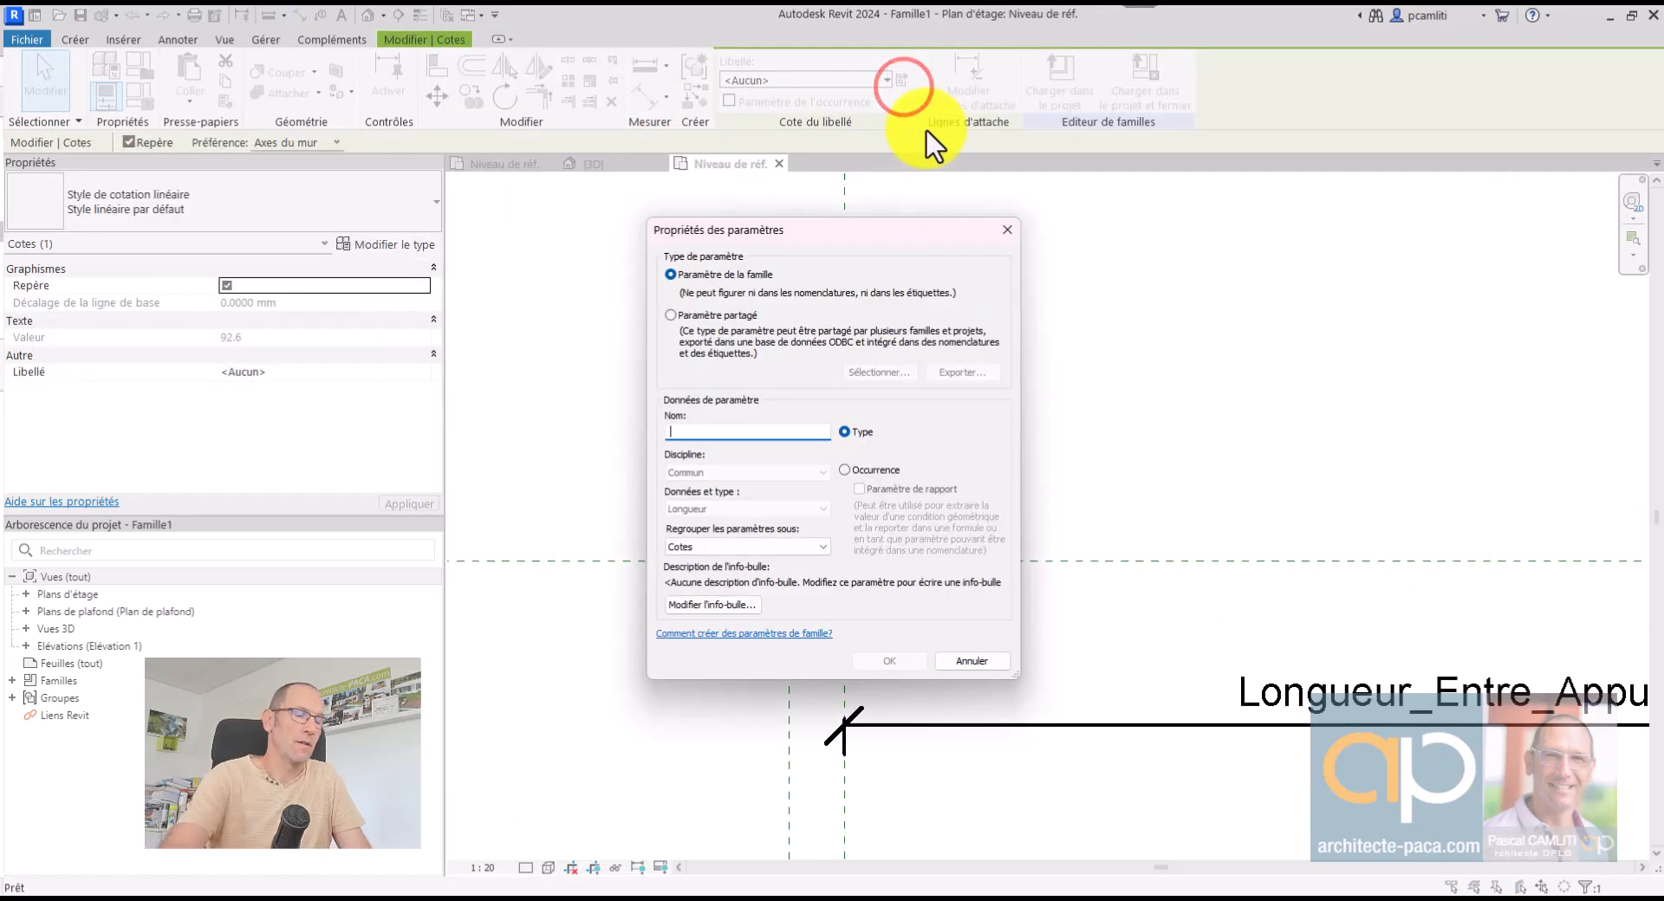
pyautogui.write('Débord')
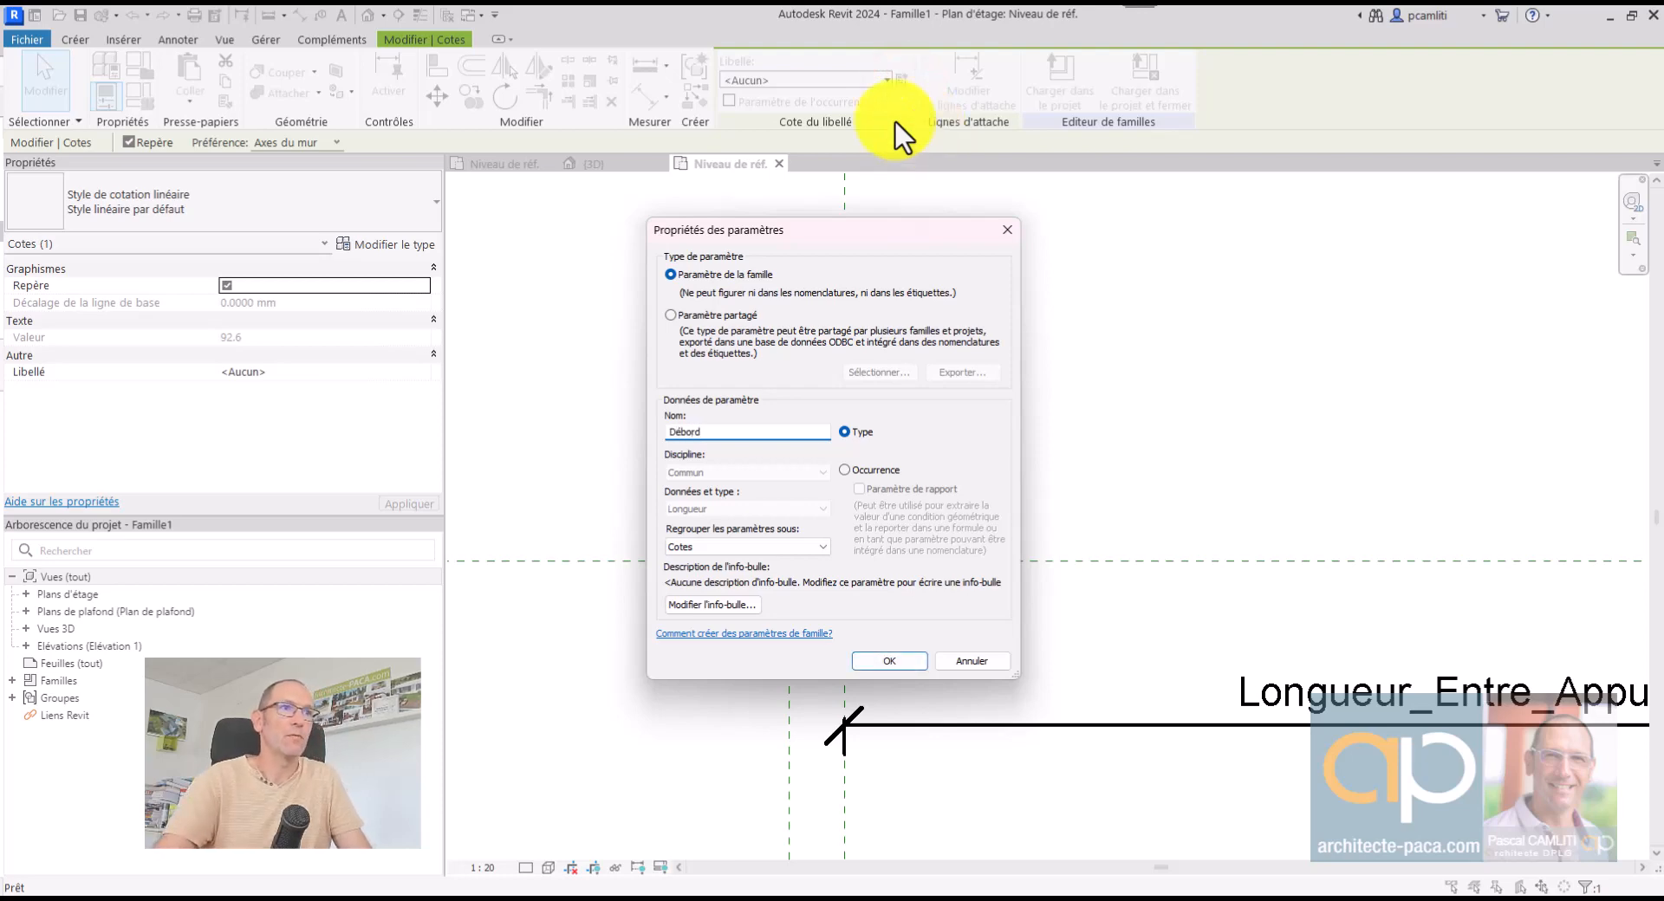
pyautogui.click(883, 662)
pyautogui.scroll(-2, 997, 572)
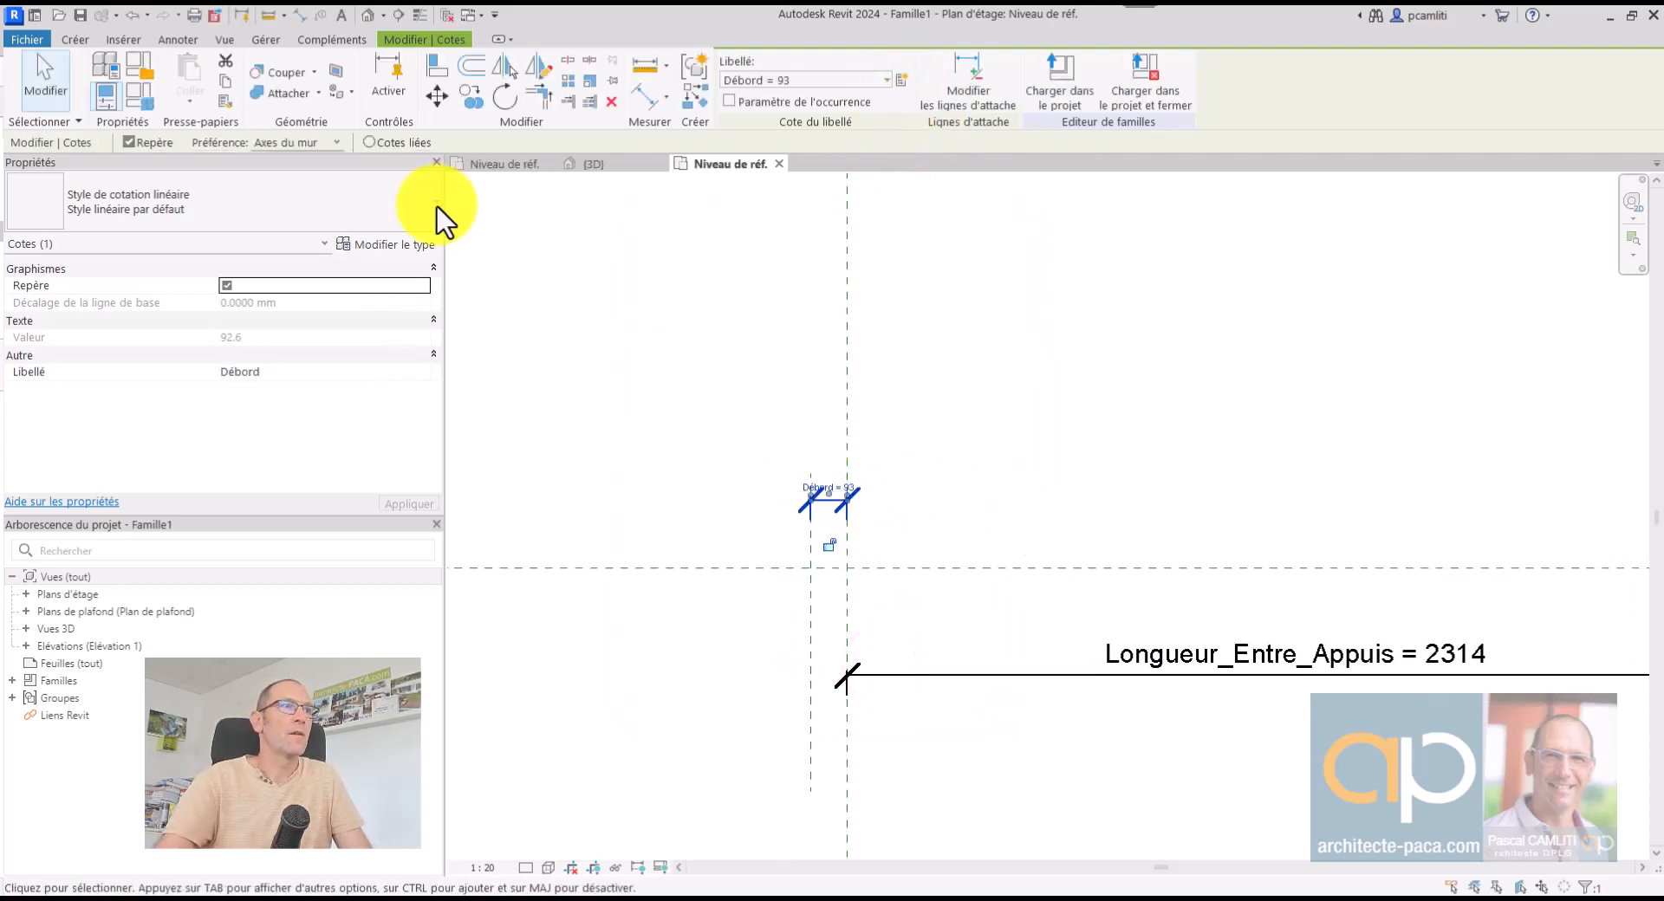
# In the family types, set Débord to 80 and Longueur_Entre_Appuis to 3500
pyautogui.click(139, 90)
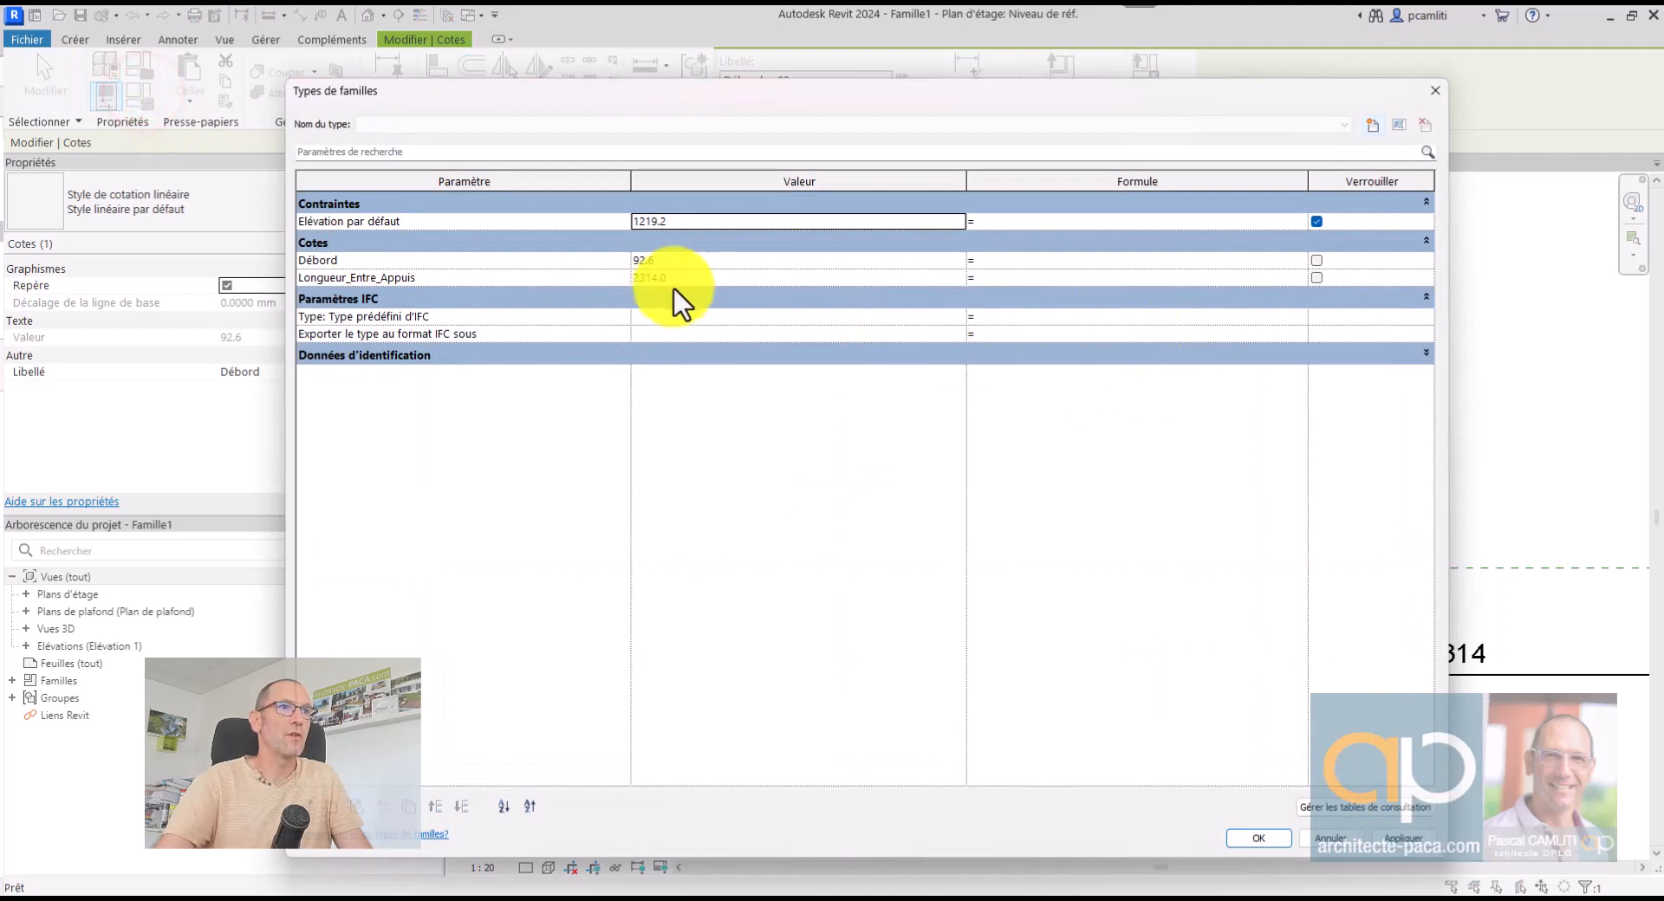
pyautogui.click(694, 264)
pyautogui.write('80')
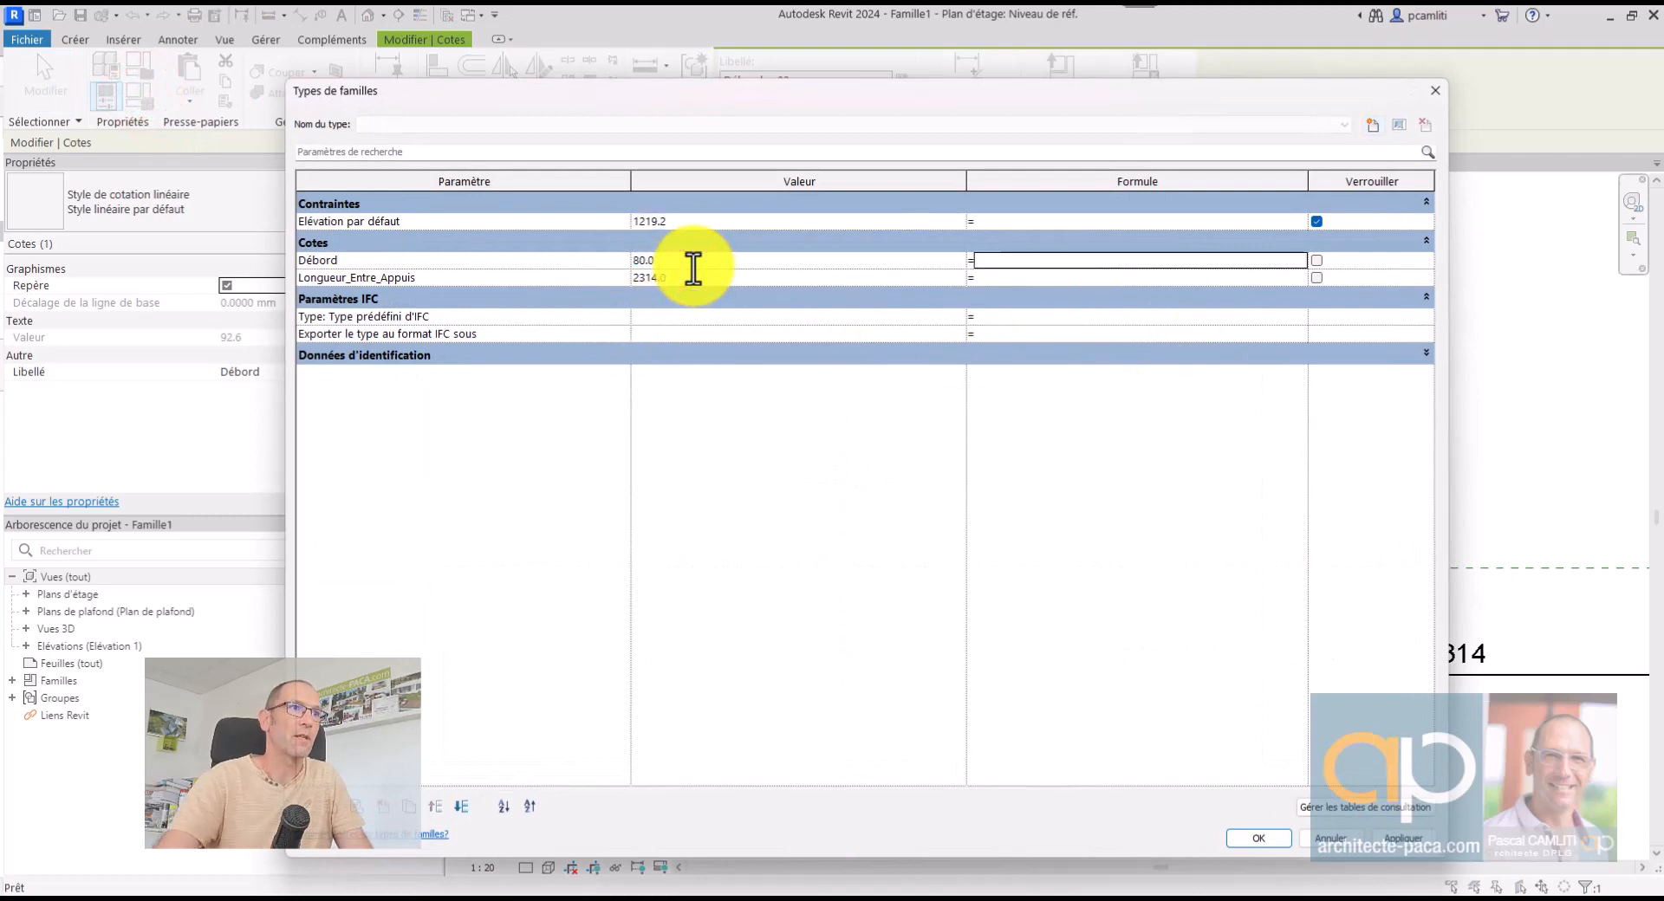
pyautogui.click(728, 278)
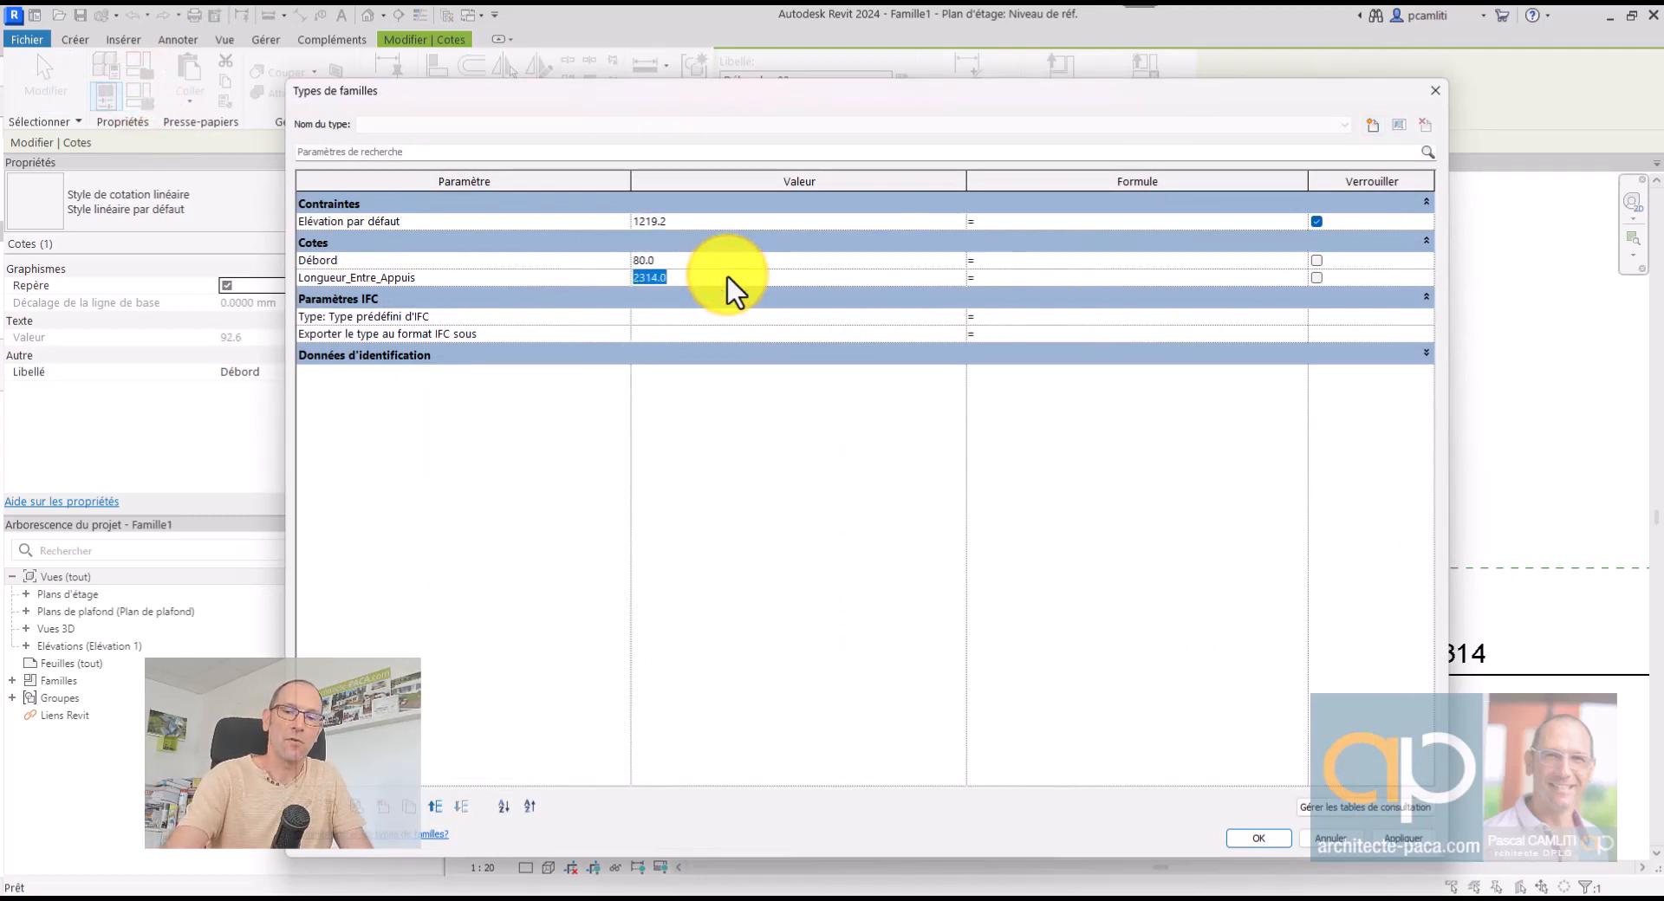
pyautogui.write('3500')
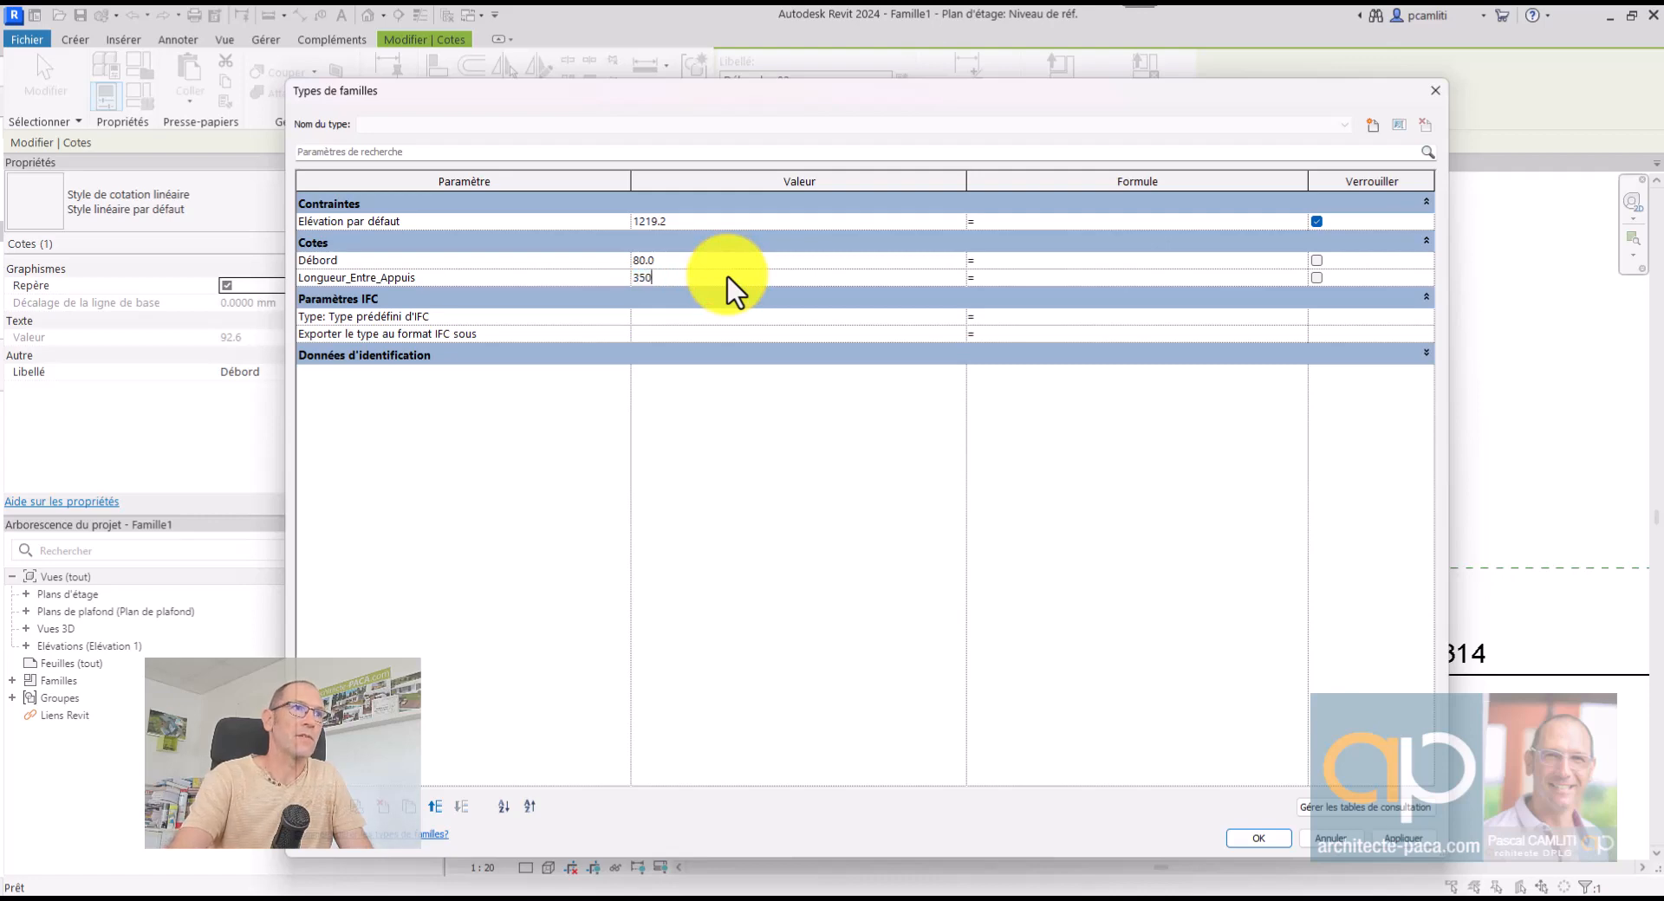
pyautogui.press('Tab')
pyautogui.click(1276, 843)
# Move the short right-hand reference plane to about 320 mm right of the relocated right support plane
pyautogui.scroll(-2, 1239, 661)
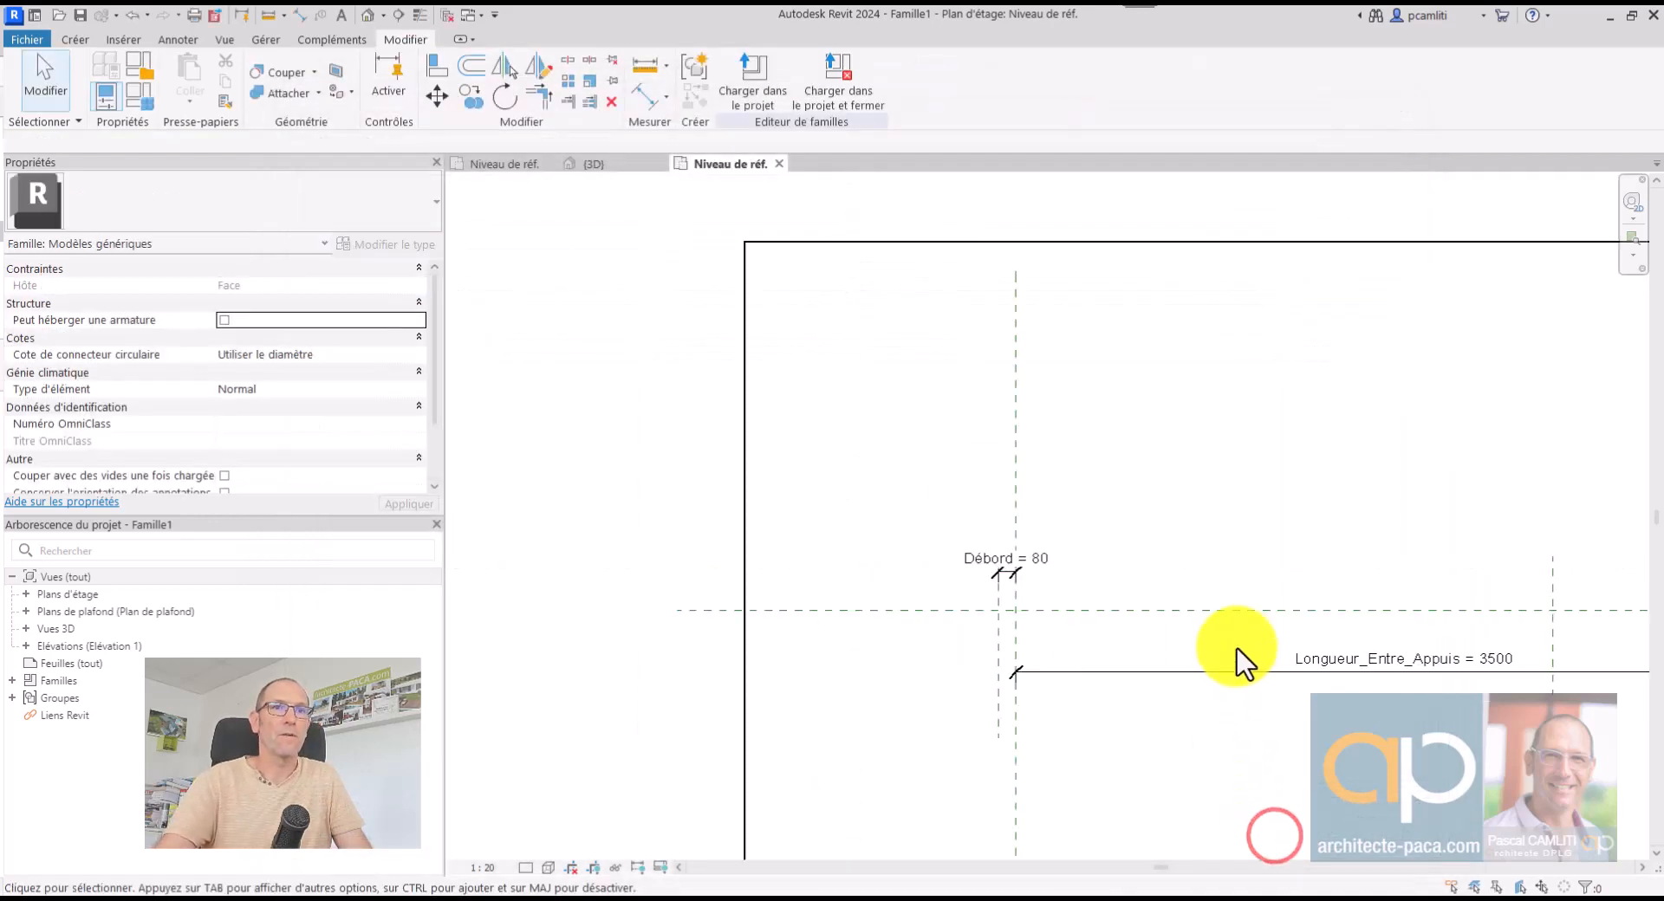
pyautogui.moveTo(1240, 651); pyautogui.dragTo(943, 529, button='middle')
pyautogui.moveTo(1321, 596); pyautogui.dragTo(1033, 644, button='middle')
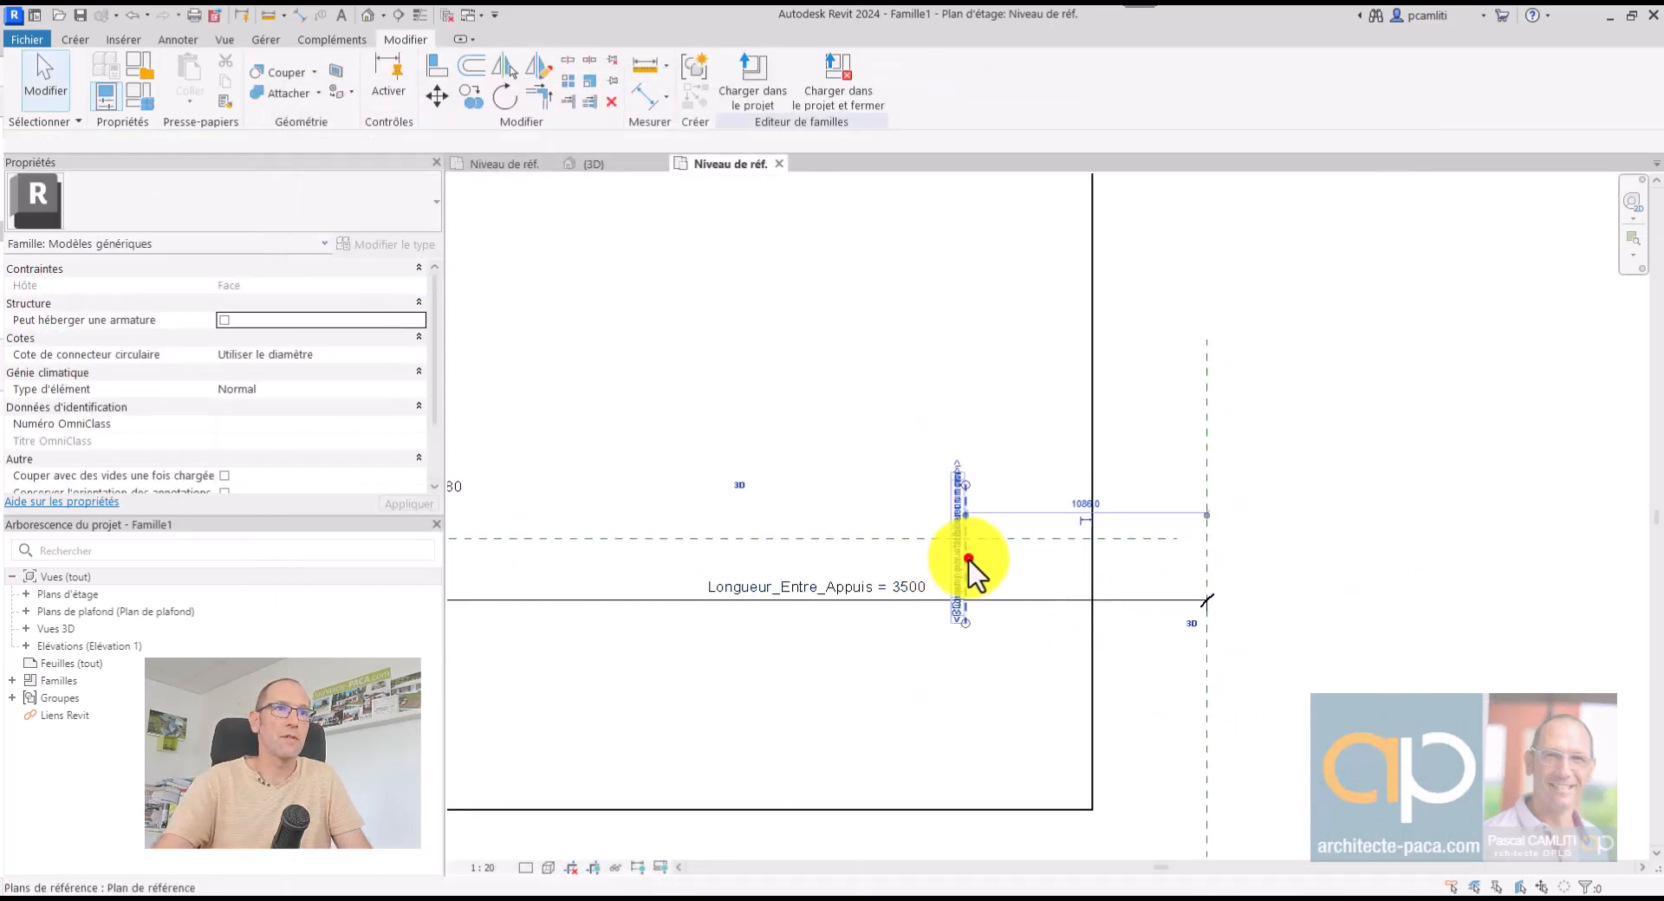
pyautogui.moveTo(968, 559); pyautogui.dragTo(1278, 557)
# Stretch the host extrusion's right edge outward, past both right-hand reference planes
pyautogui.scroll(-2, 1089, 506)
pyautogui.click(1092, 504)
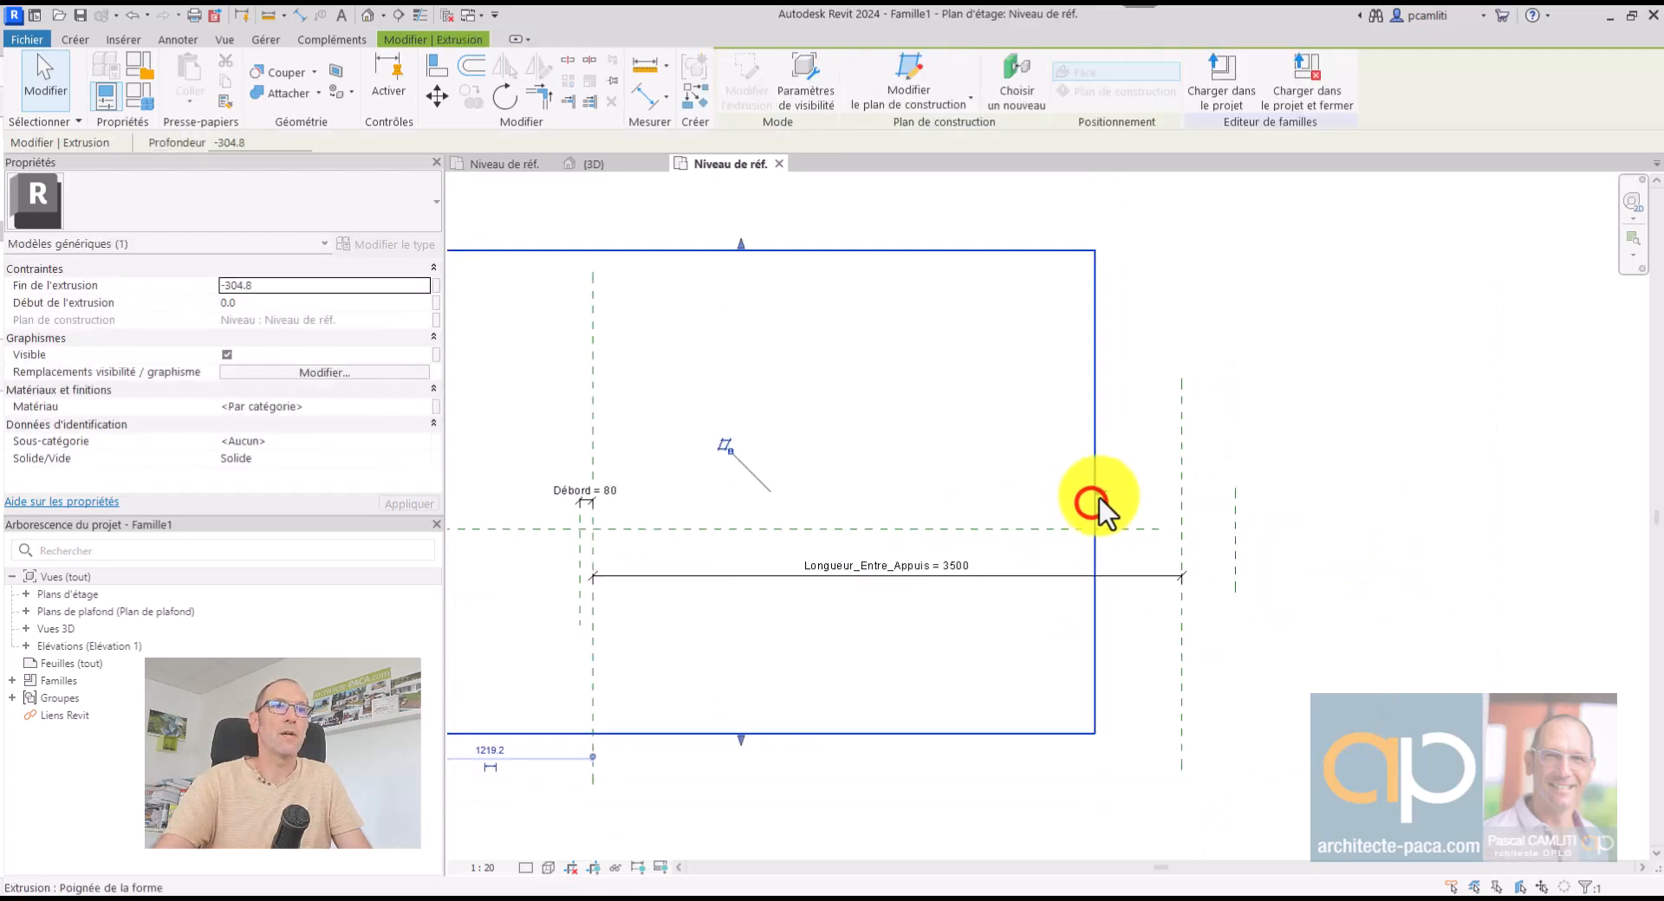
pyautogui.moveTo(1102, 493); pyautogui.dragTo(1394, 502)
# Set the distance from the right support plane to the short reference plane on its right to 200 mm
pyautogui.scroll(2, 1139, 568)
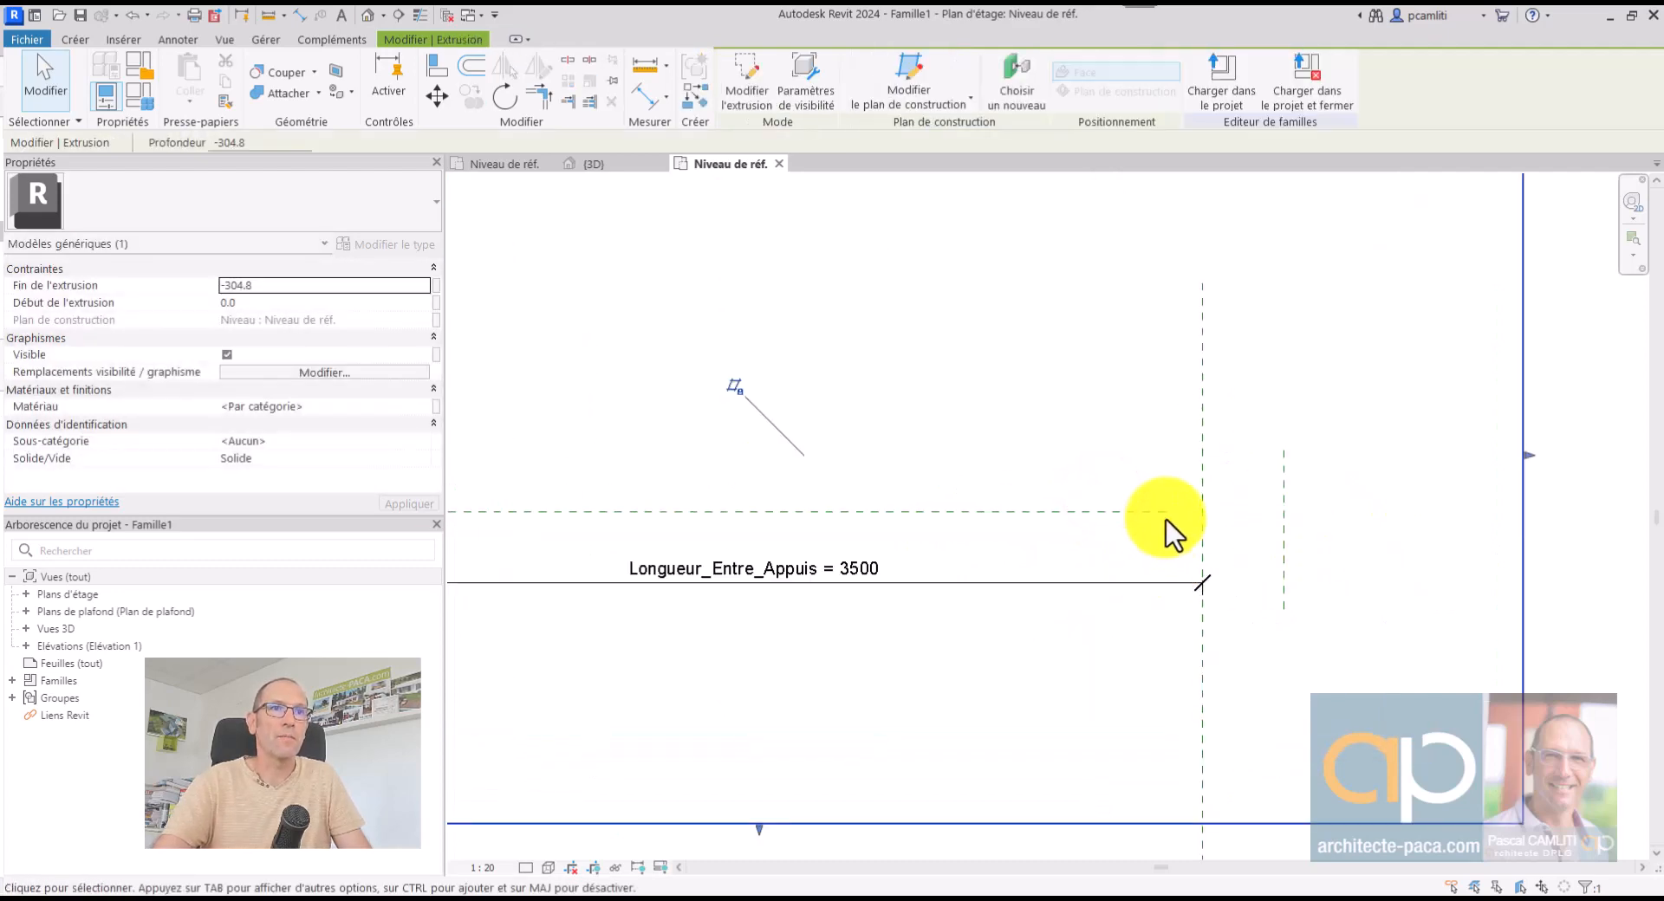
pyautogui.click(1286, 537)
pyautogui.scroll(2, 1283, 529)
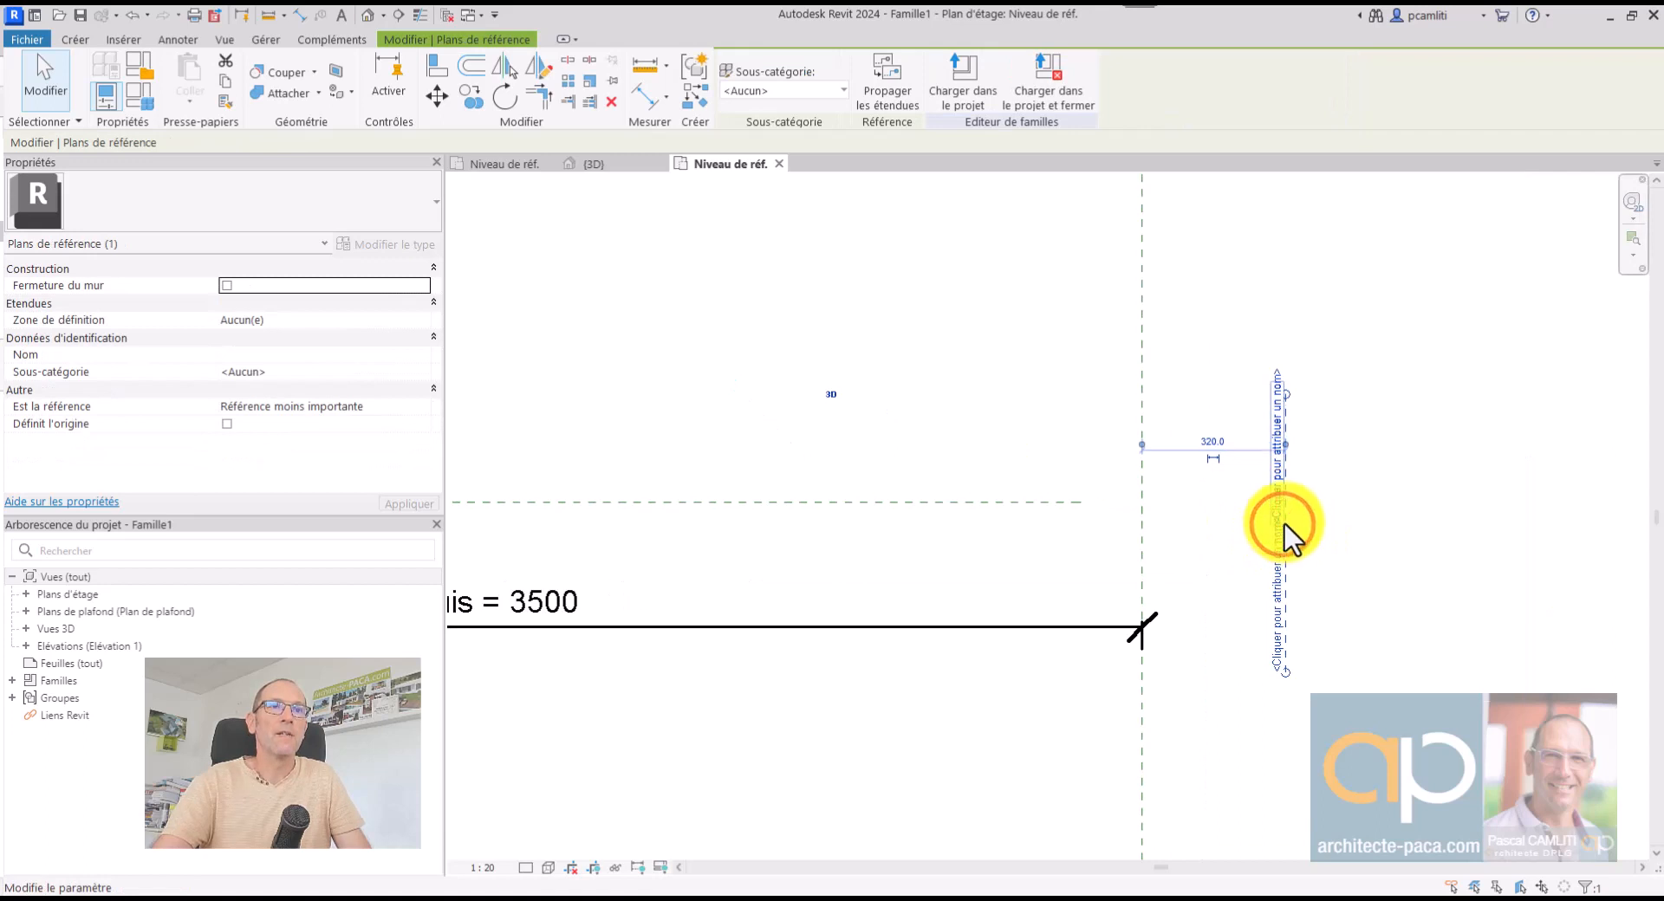
pyautogui.click(1205, 450)
pyautogui.write('200')
pyautogui.press('Return')
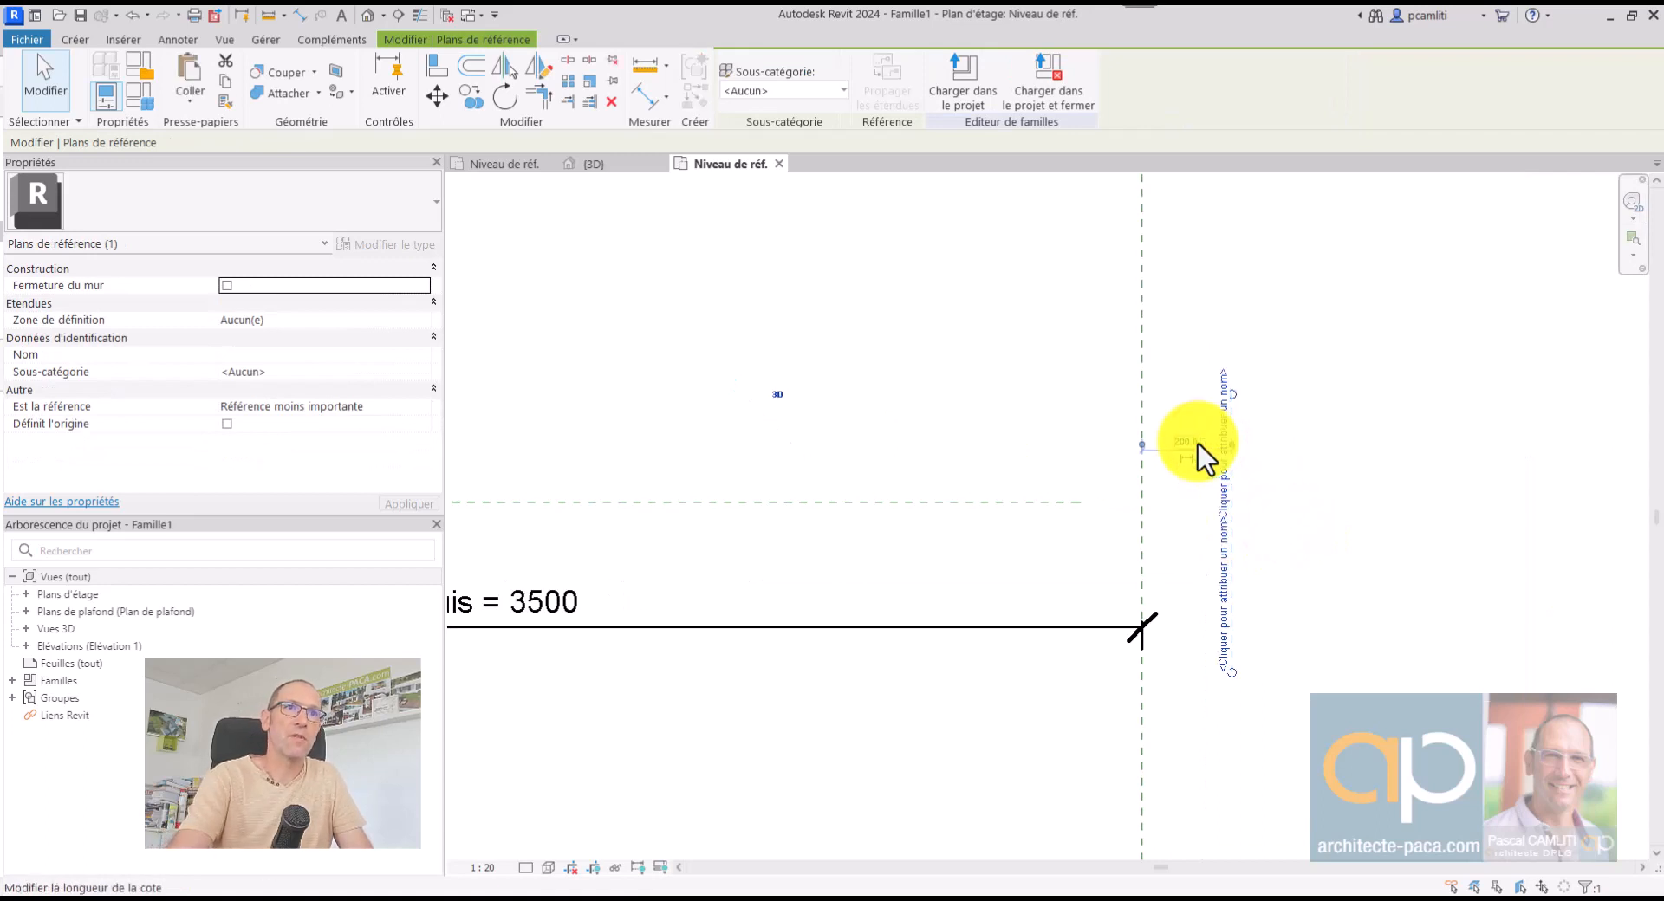
pyautogui.press('Escape')
# Make the 200 mm temporary dimension permanent and label it with a new family type parameter named Débord01
pyautogui.click(1229, 453)
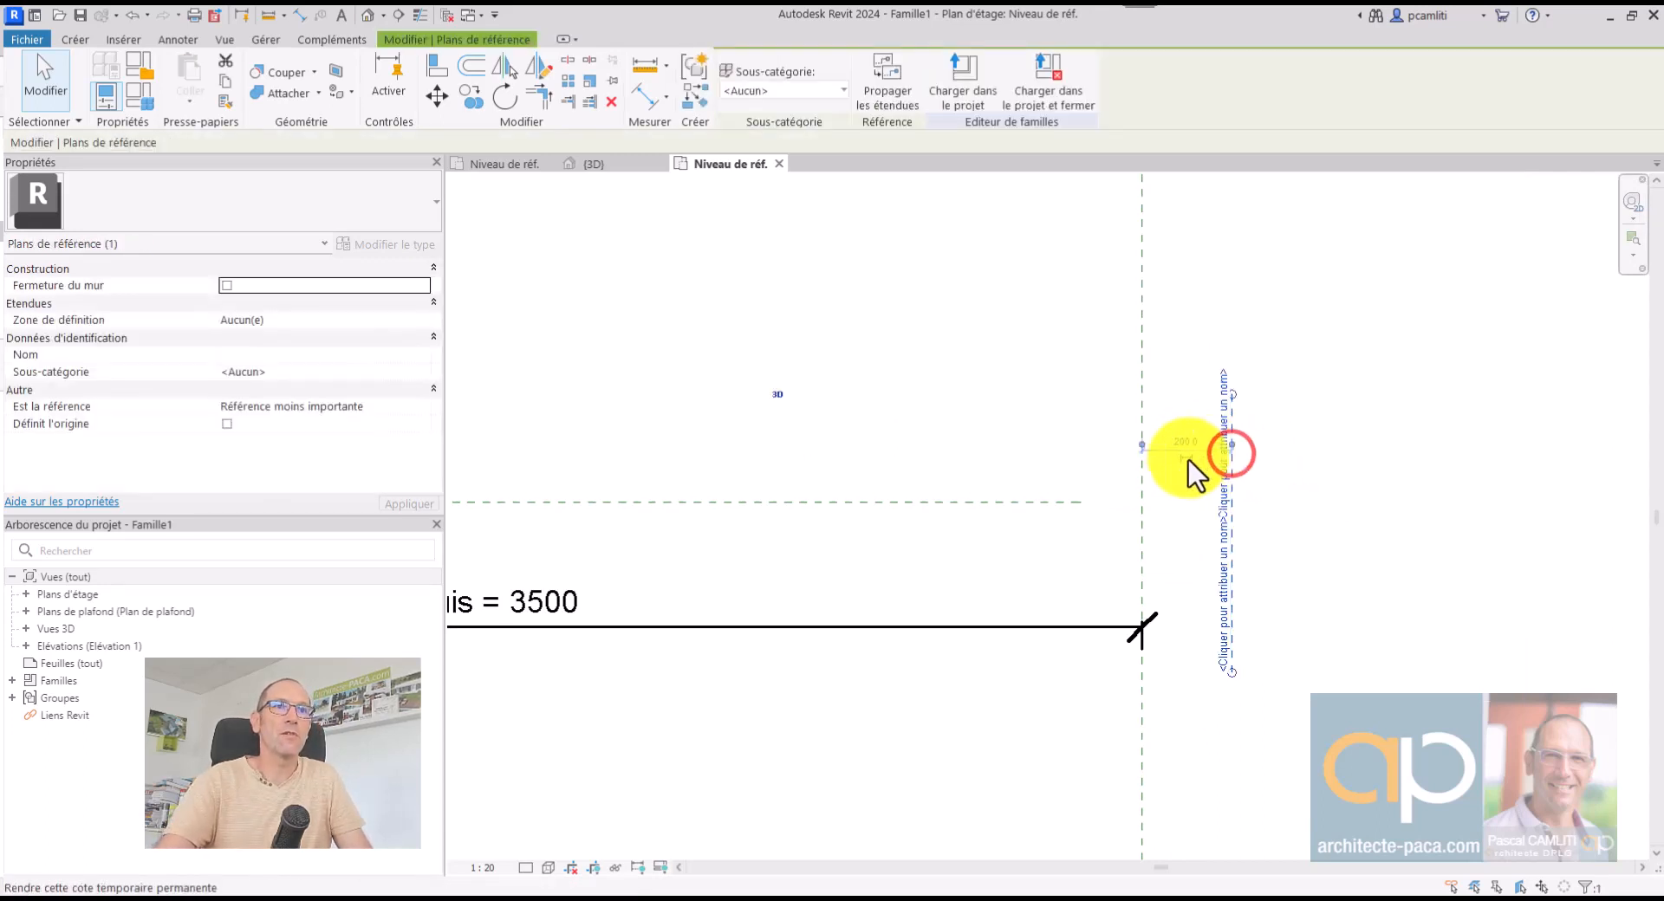
pyautogui.click(1189, 447)
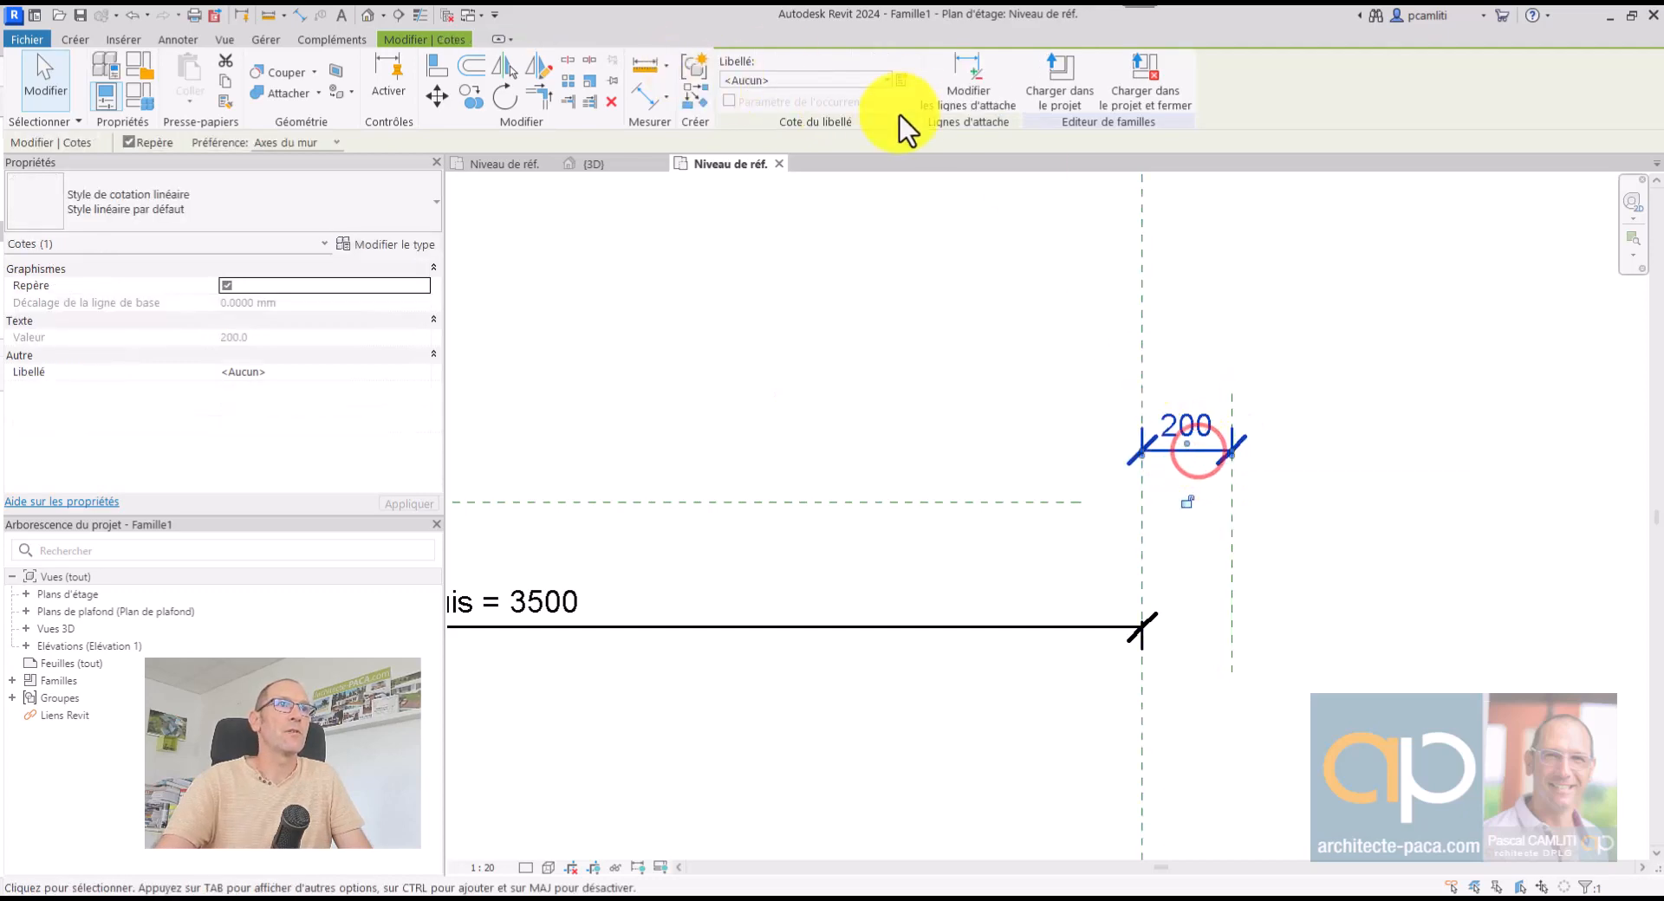
pyautogui.click(904, 84)
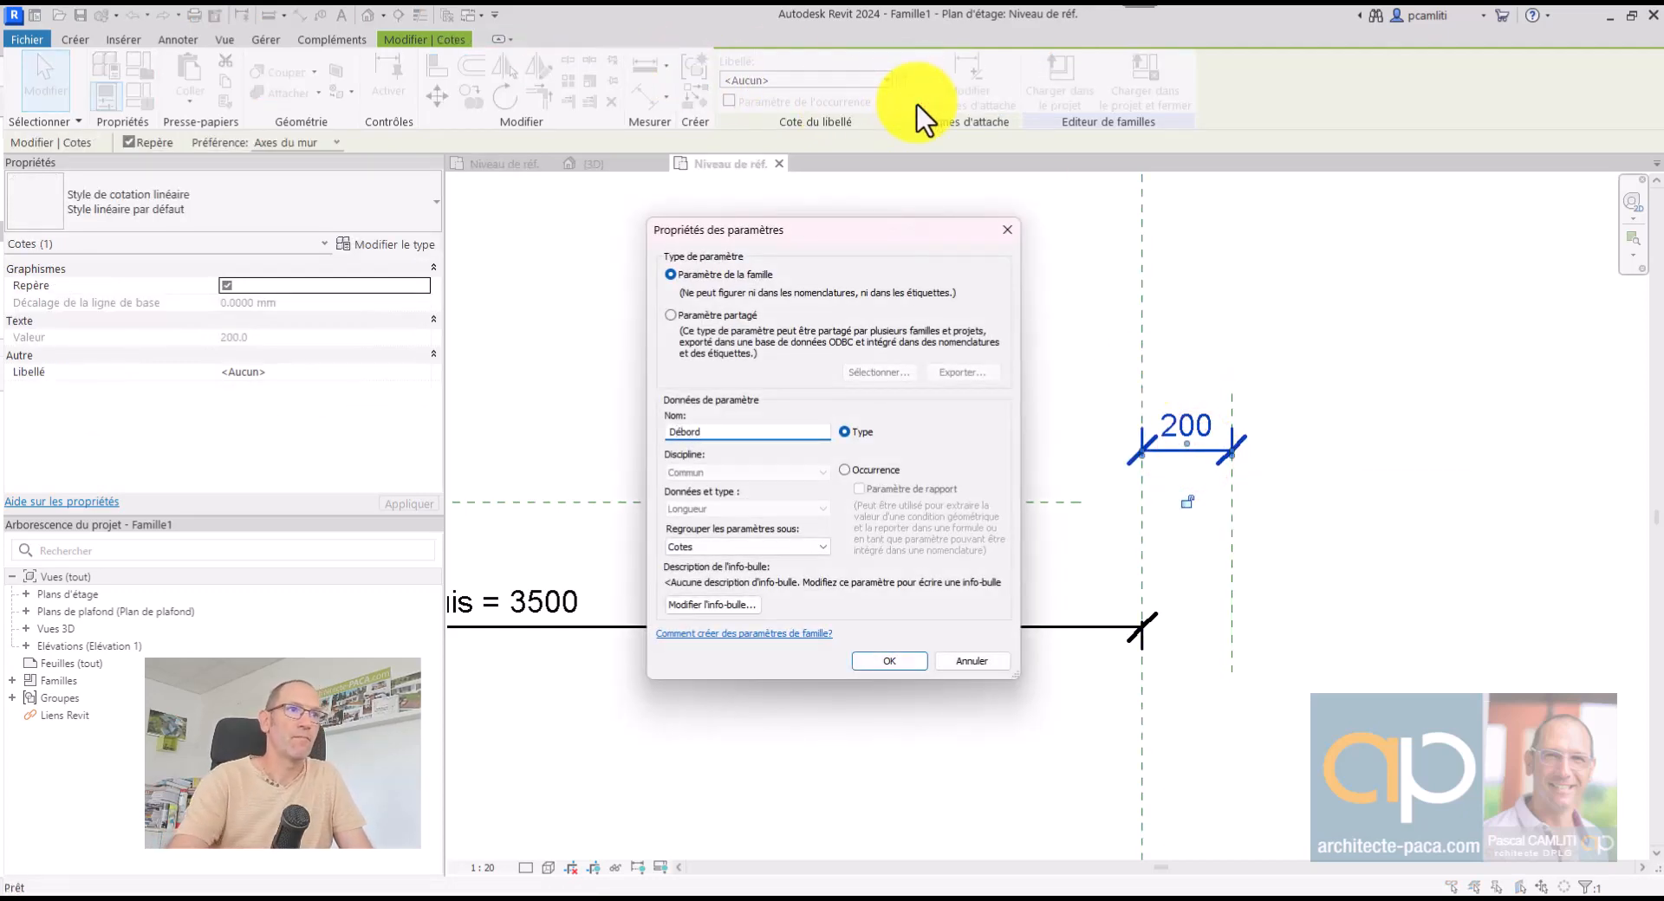
pyautogui.write('Débord01')
pyautogui.press('Return')
pyautogui.scroll(-3, 1182, 283)
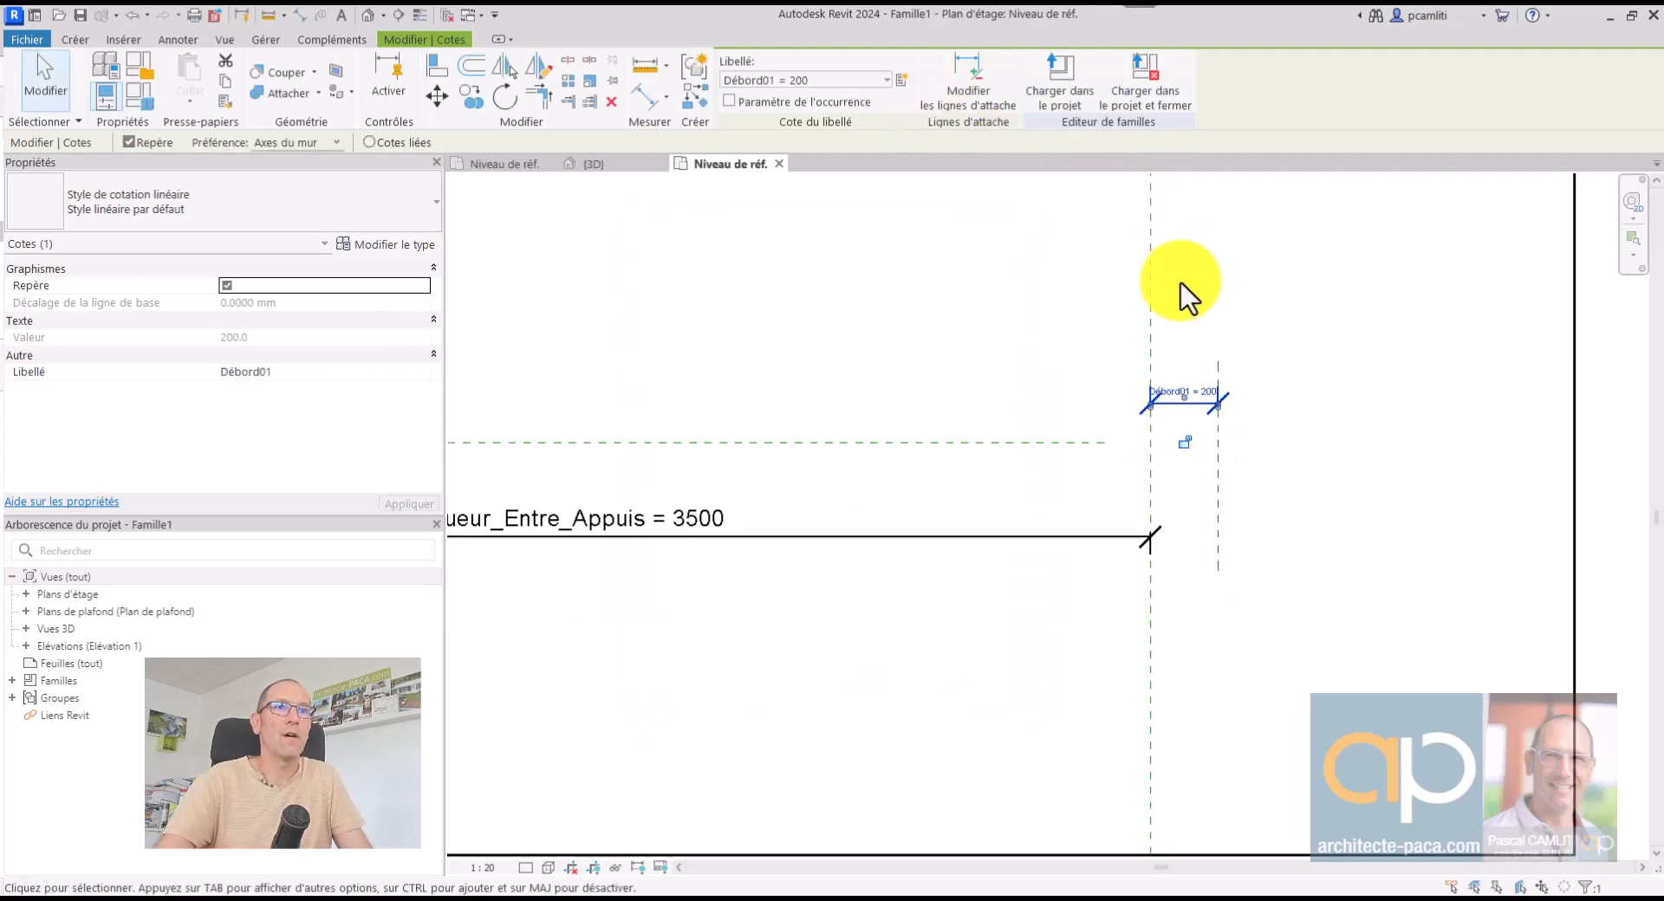
# Unpin the Centre (avant/arrière) reference plane and extend its right end beyond the host's right edge
pyautogui.moveTo(1269, 391); pyautogui.dragTo(1328, 437, button='middle')
pyautogui.scroll(-3, 1328, 437)
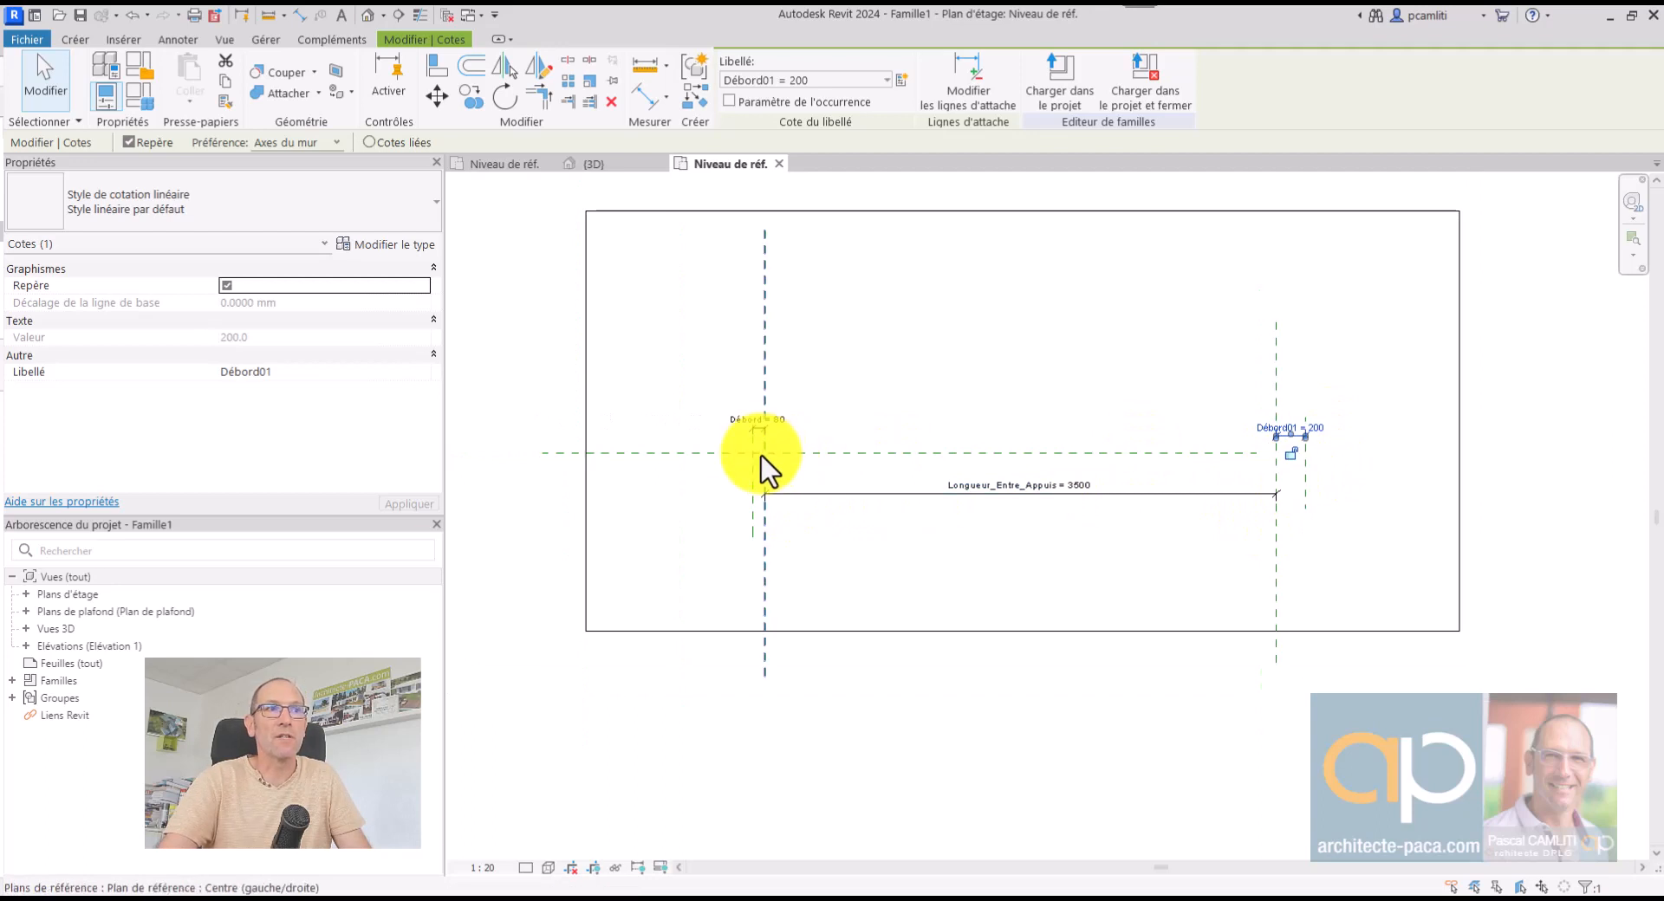
pyautogui.moveTo(973, 484); pyautogui.dragTo(954, 512, button='middle')
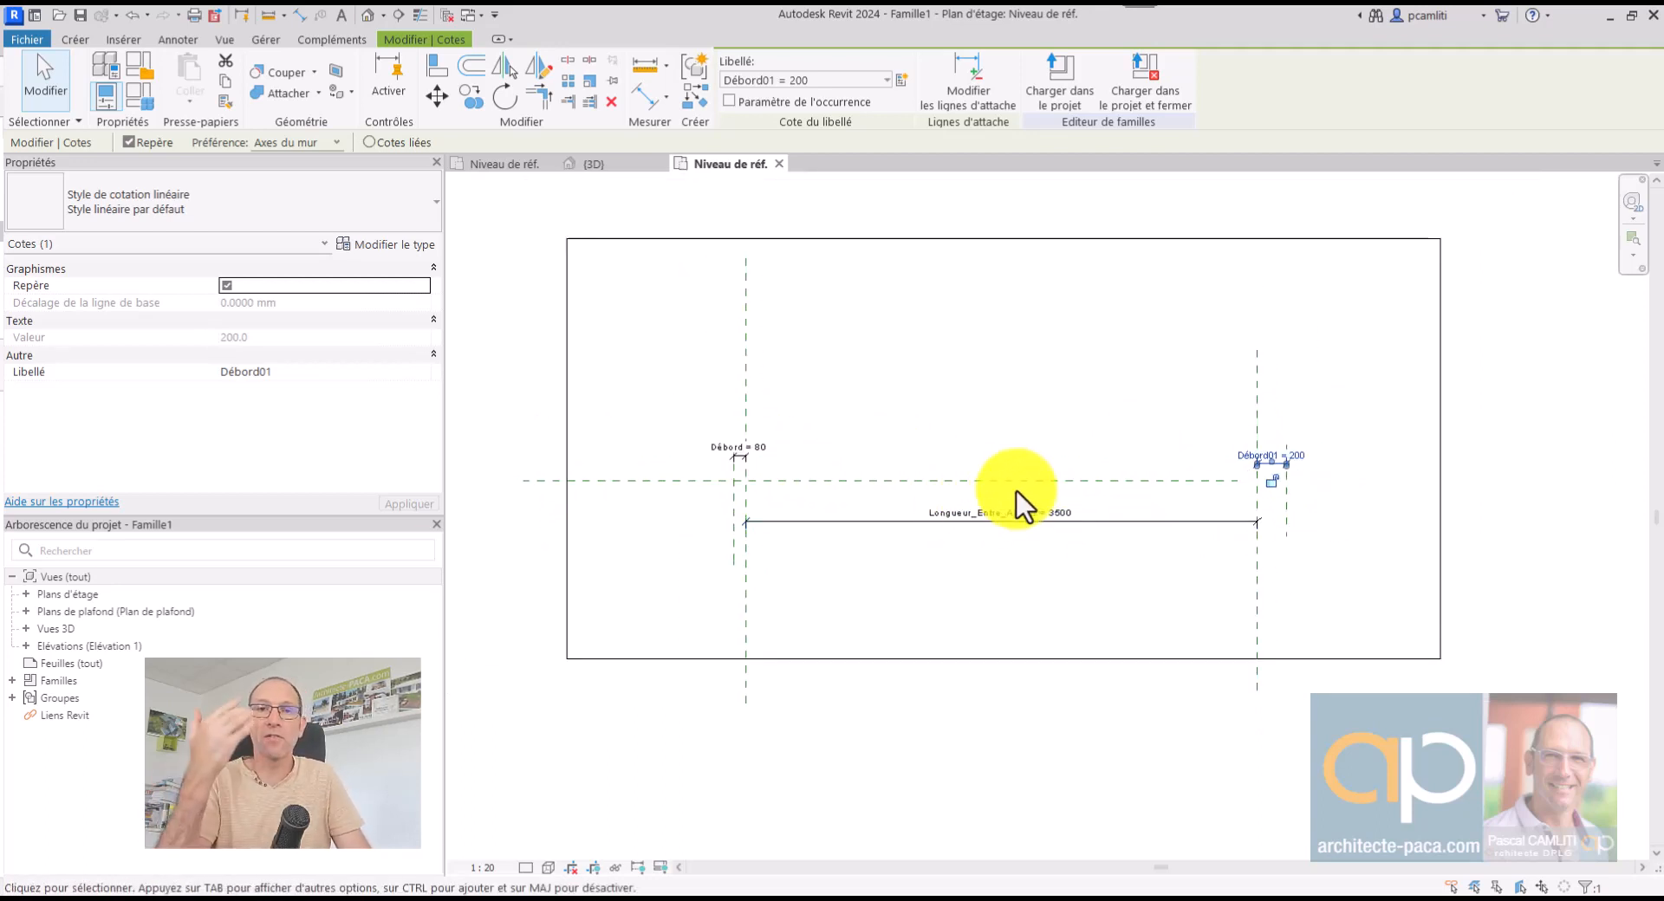
pyautogui.click(1044, 482)
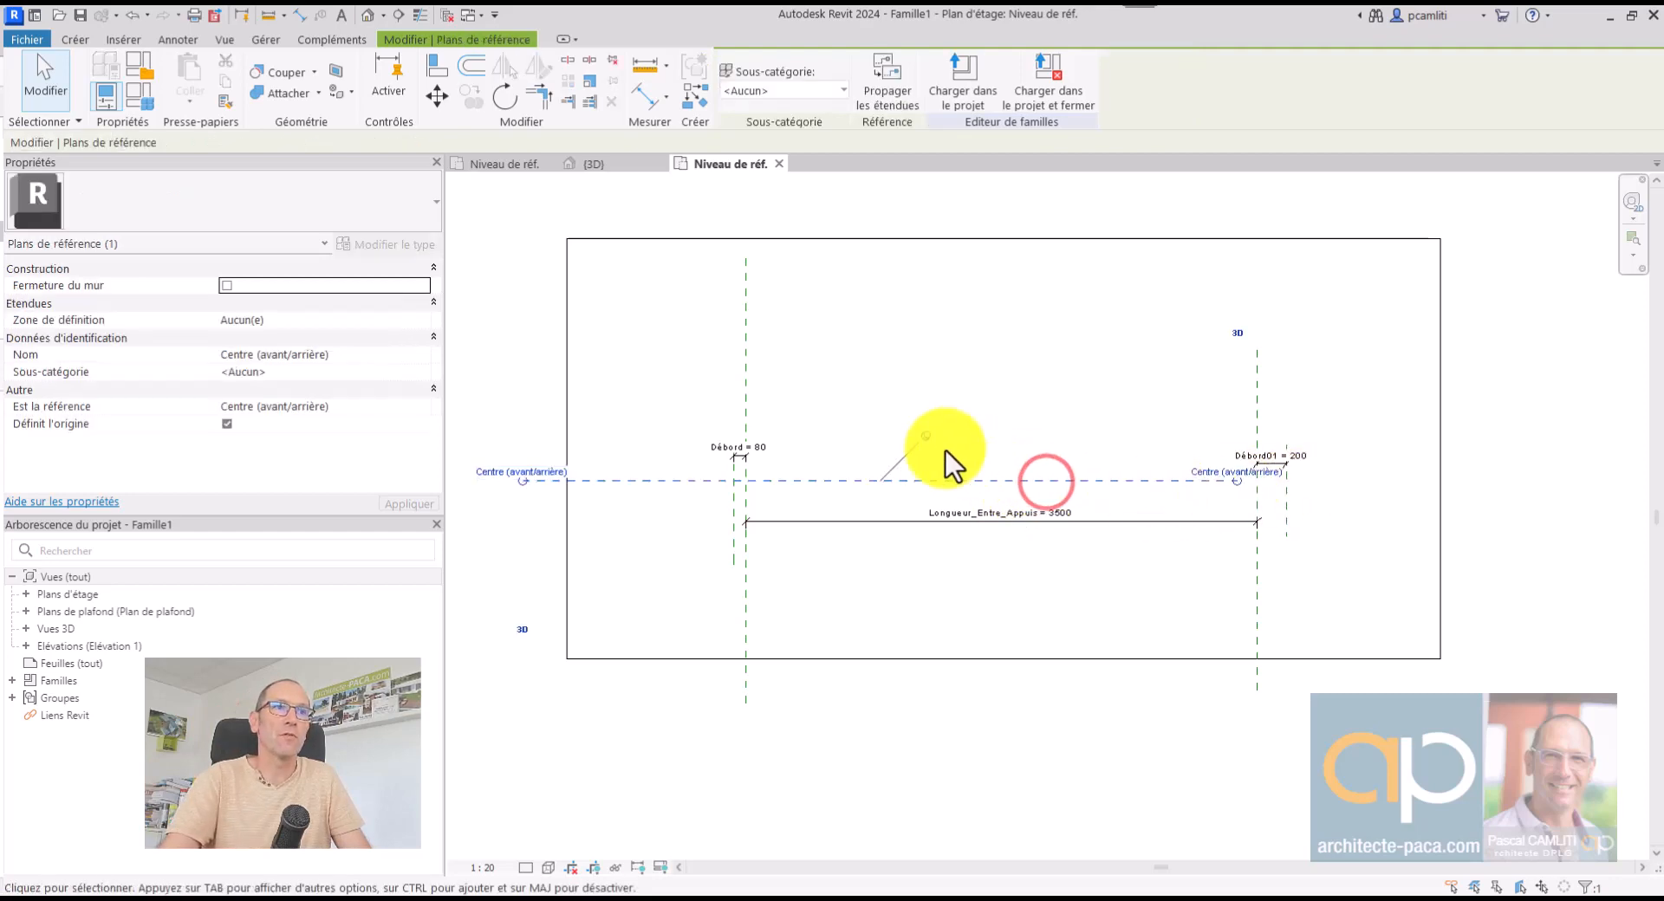
pyautogui.moveTo(1237, 482); pyautogui.dragTo(1509, 482)
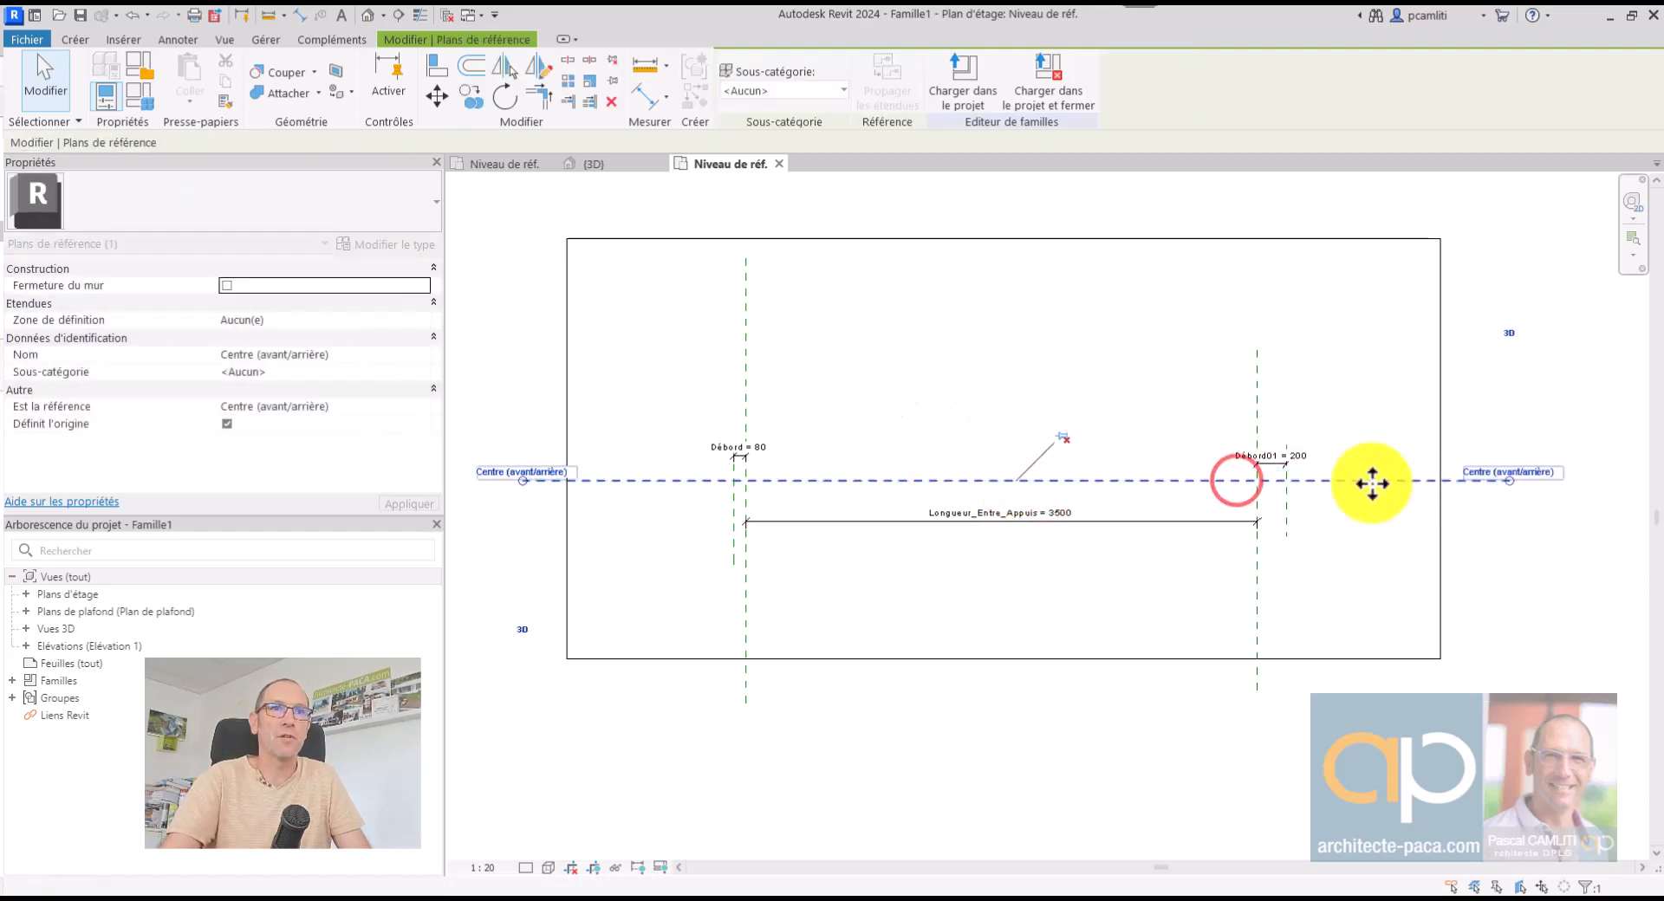
# Open the Avant elevation view to work on the family from the front
pyautogui.click(1084, 435)
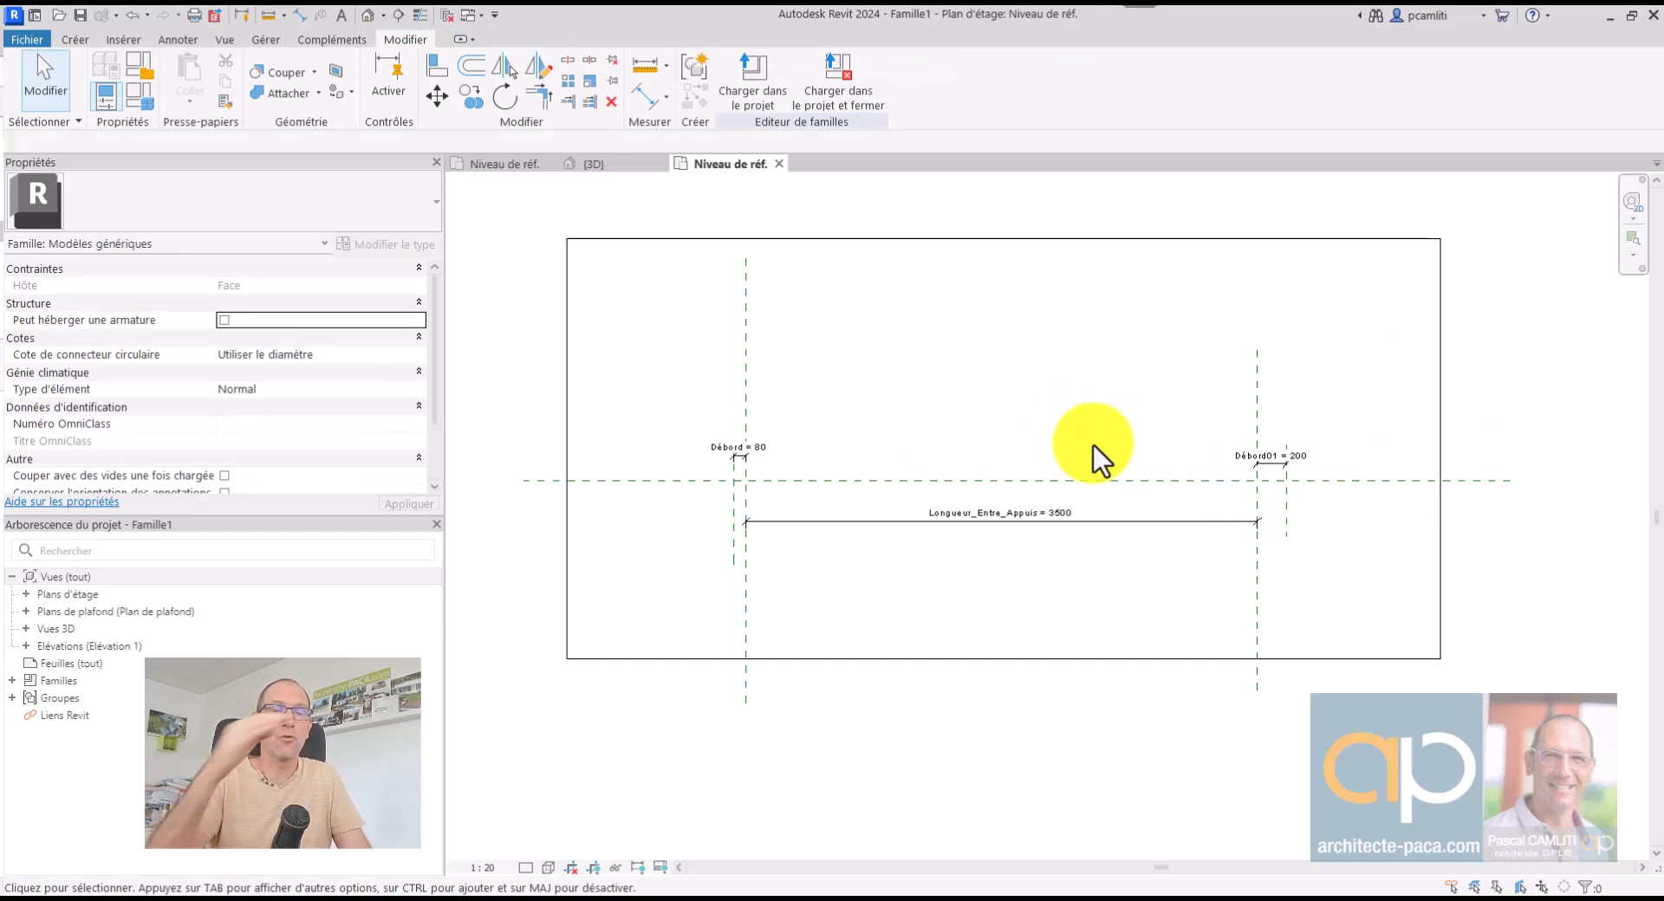
pyautogui.doubleClick(140, 598)
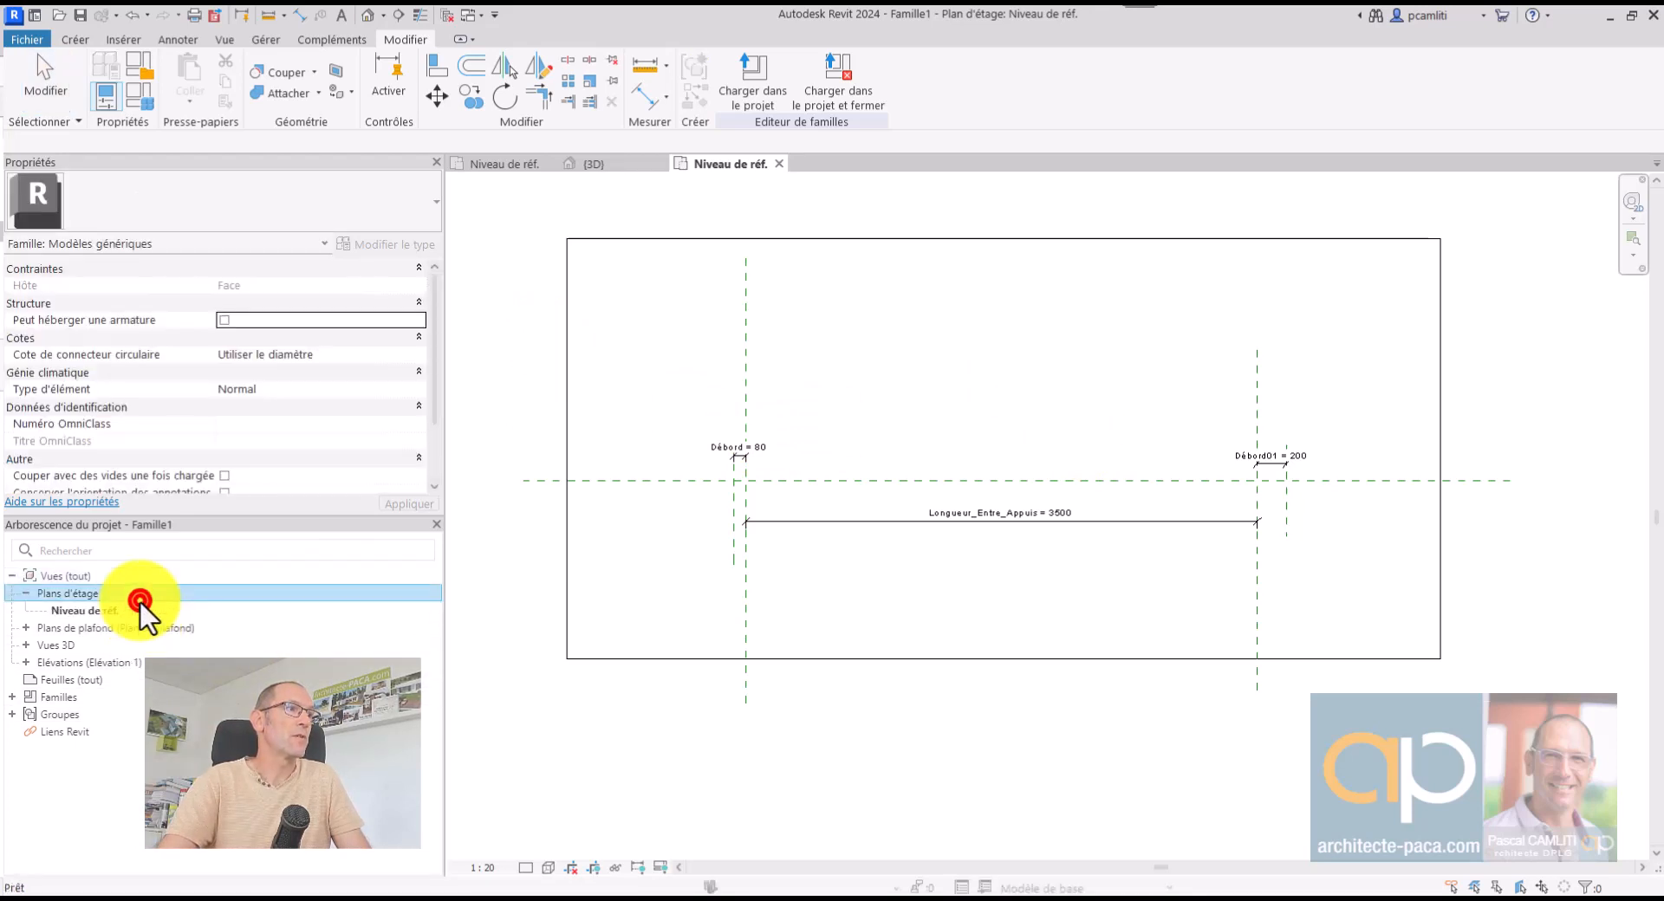
pyautogui.doubleClick(104, 662)
pyautogui.click(680, 482)
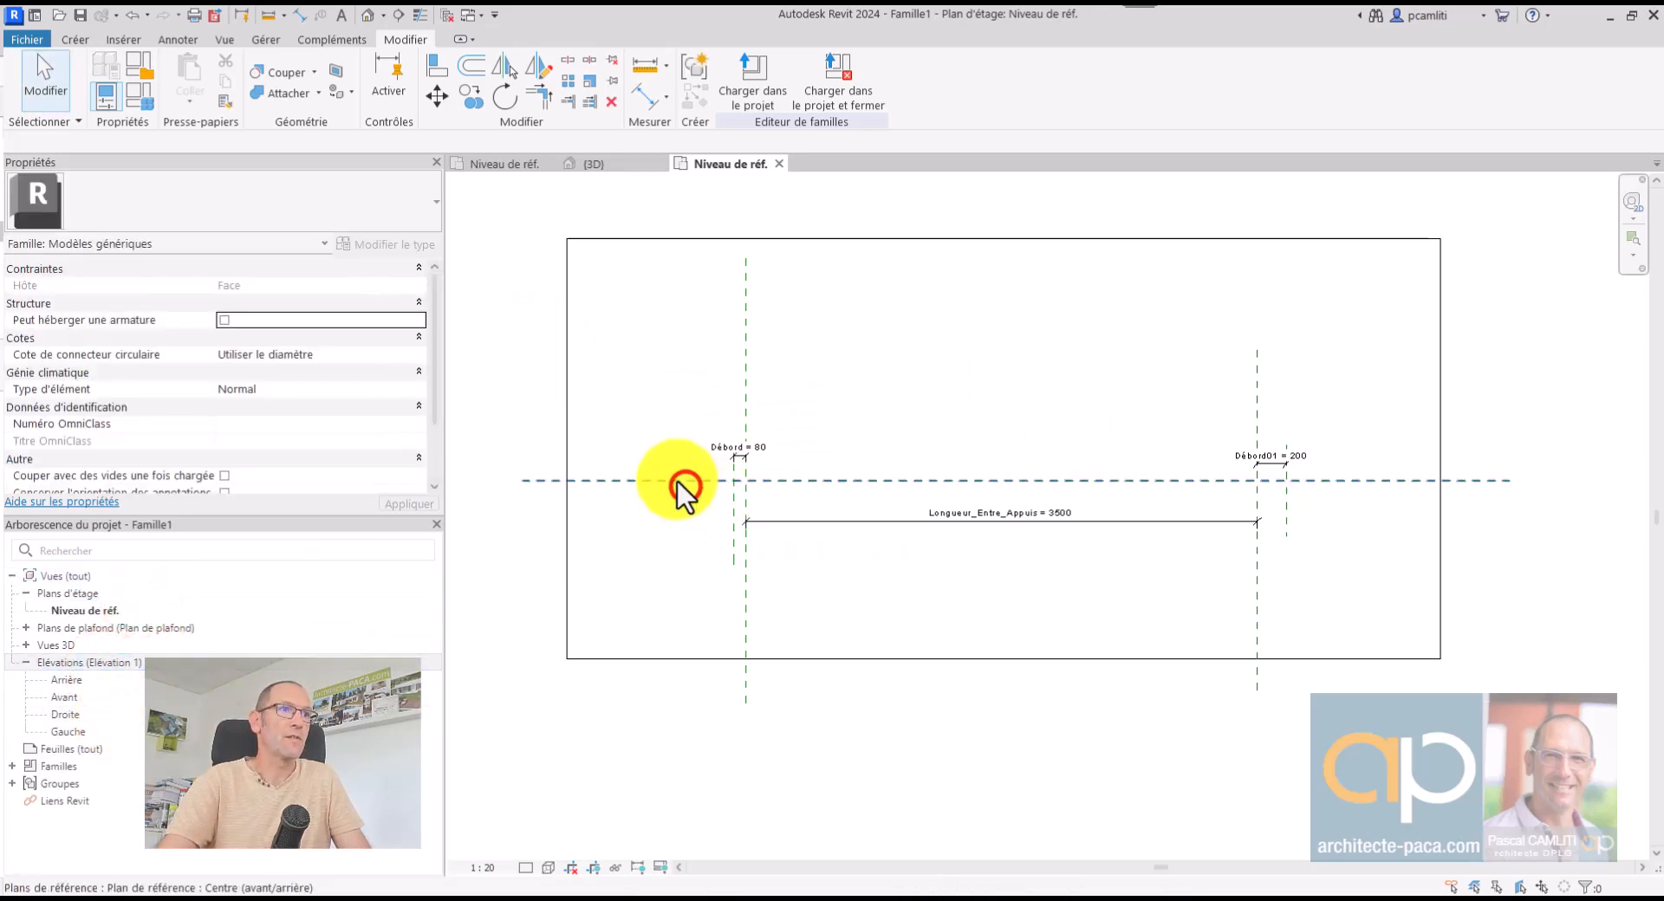
pyautogui.click(78, 699)
pyautogui.doubleClick(78, 699)
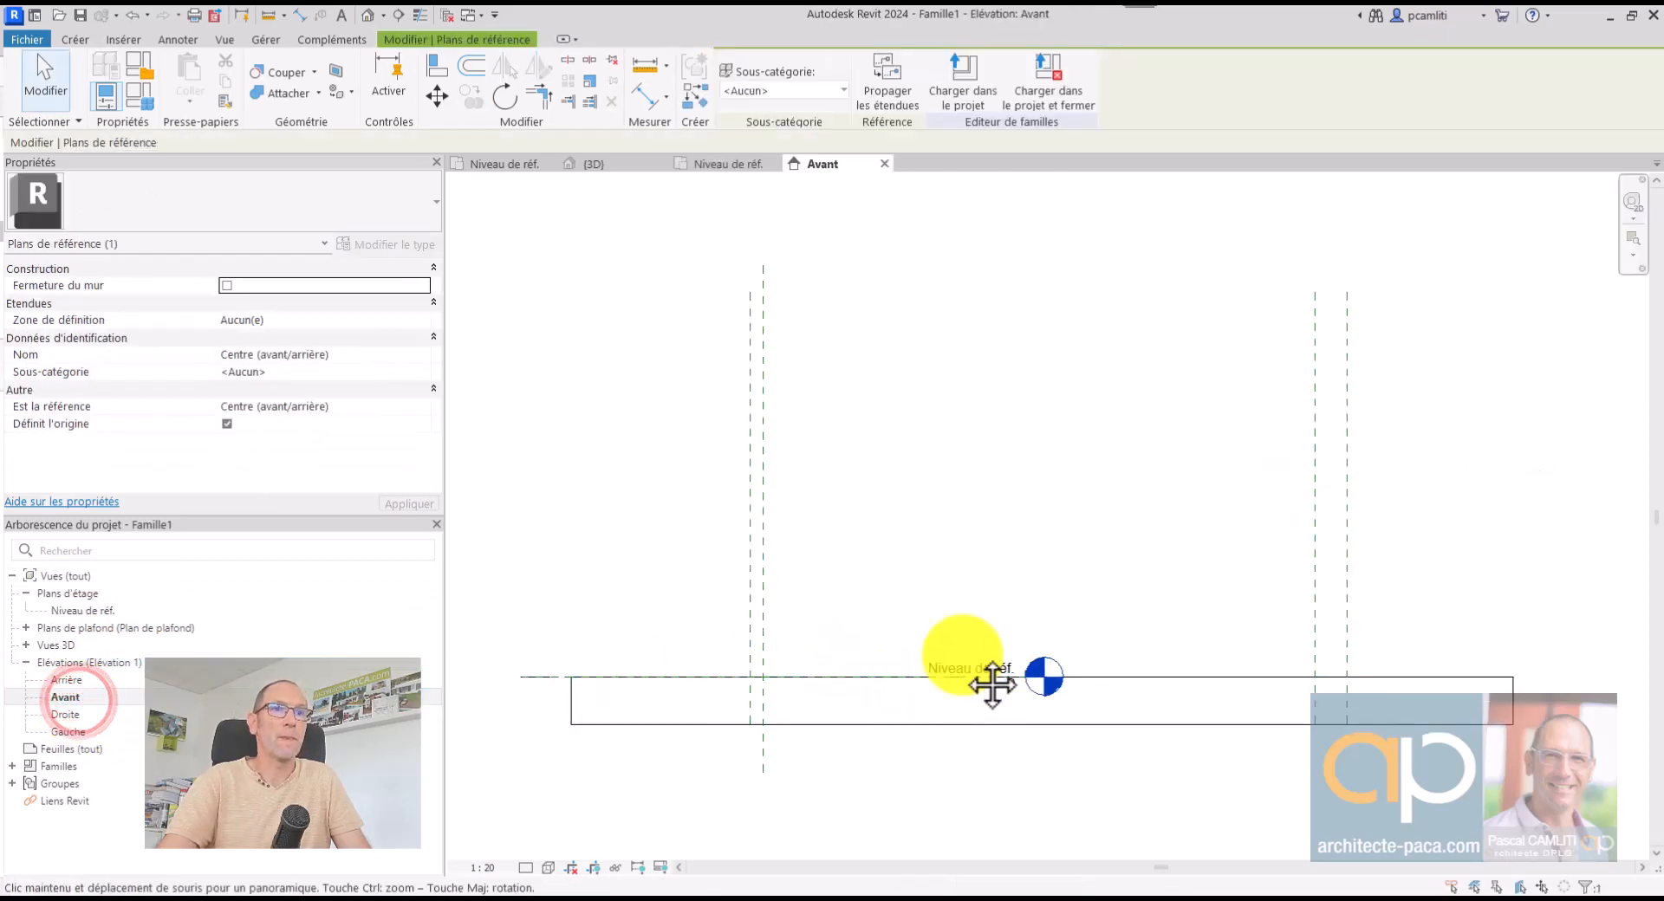
pyautogui.click(1254, 624)
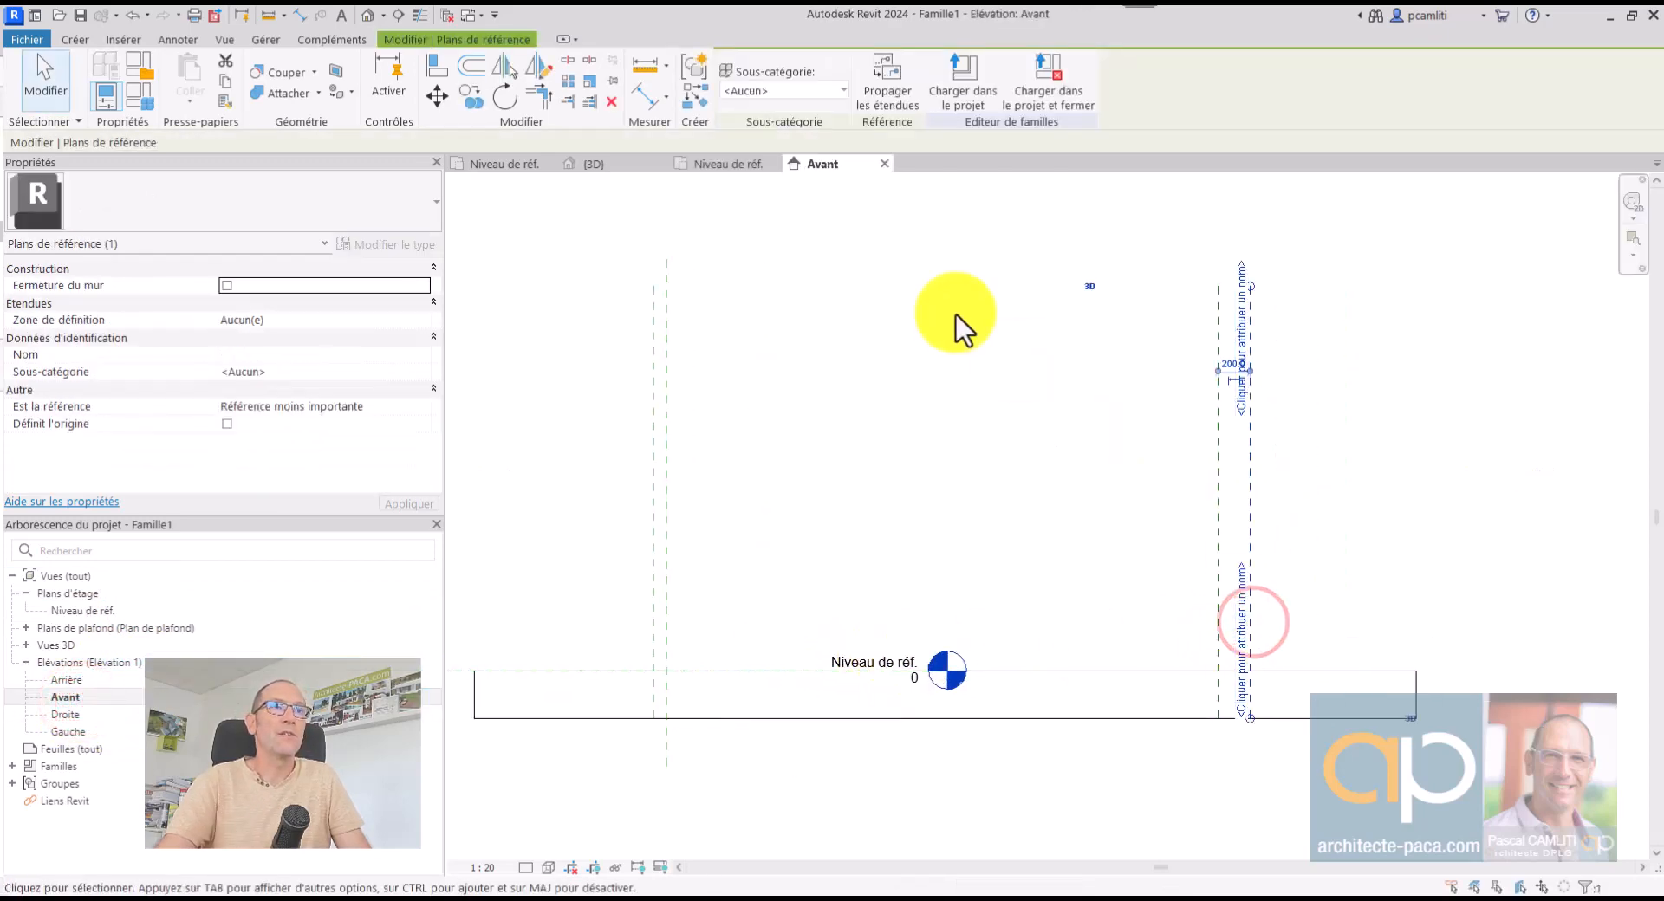
# Back in the Niveau de réf. floor plan, name the outer right overhang reference plane "débord ext"
pyautogui.click(726, 170)
pyautogui.click(1319, 520)
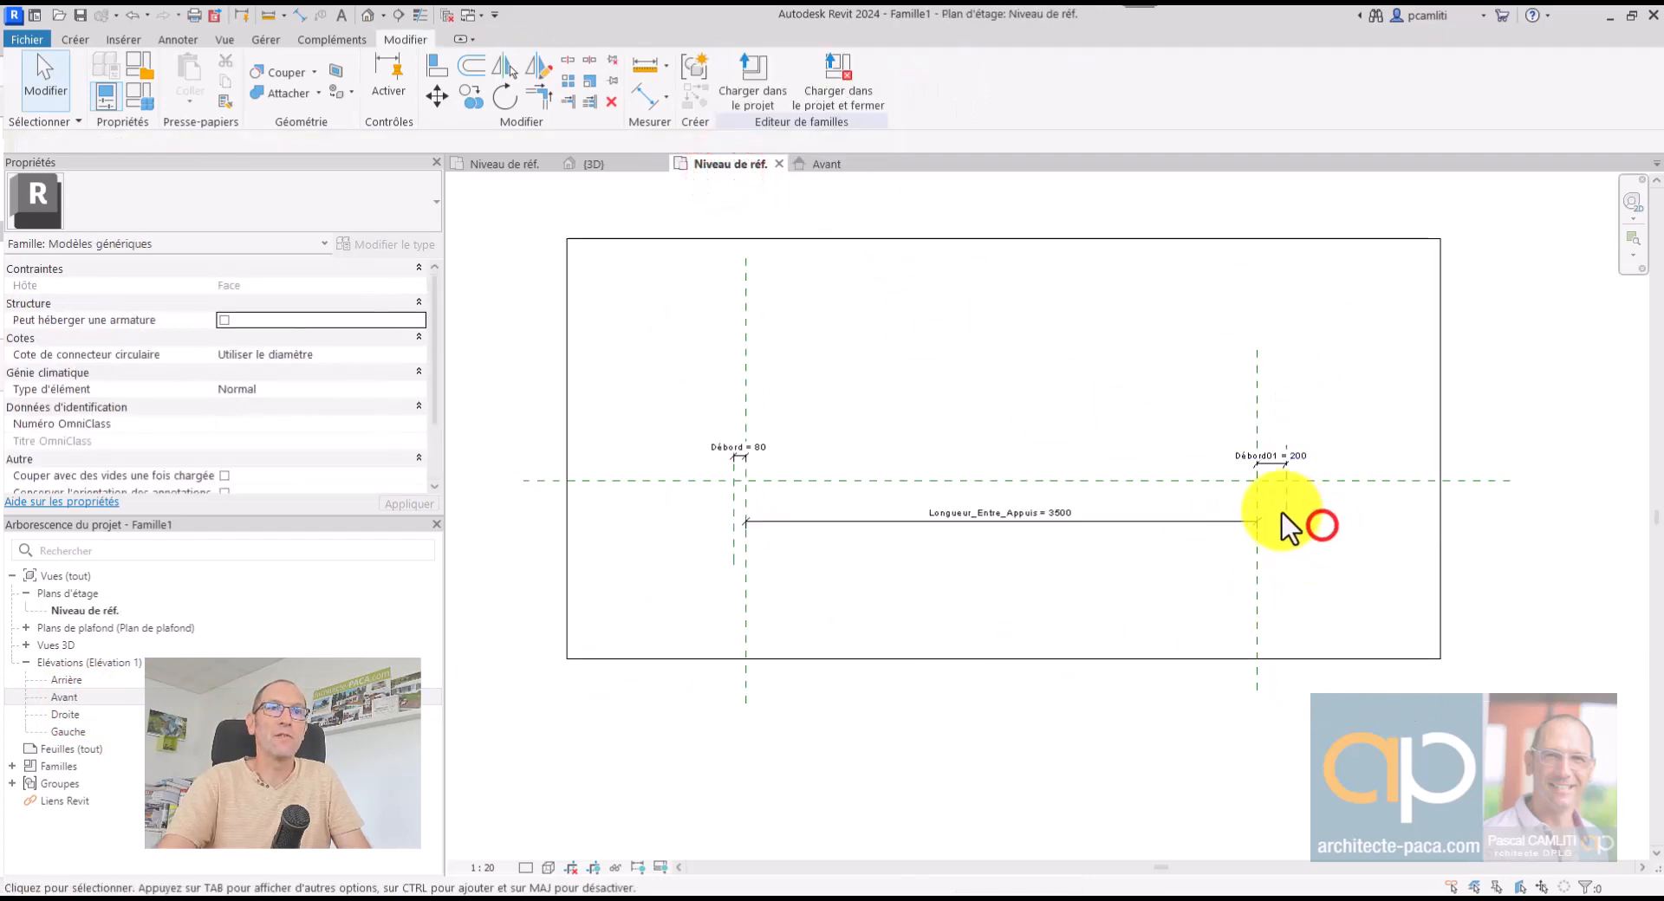
pyautogui.click(1282, 509)
pyautogui.scroll(1, 1278, 526)
pyautogui.scroll(1, 1287, 552)
pyautogui.click(1282, 531)
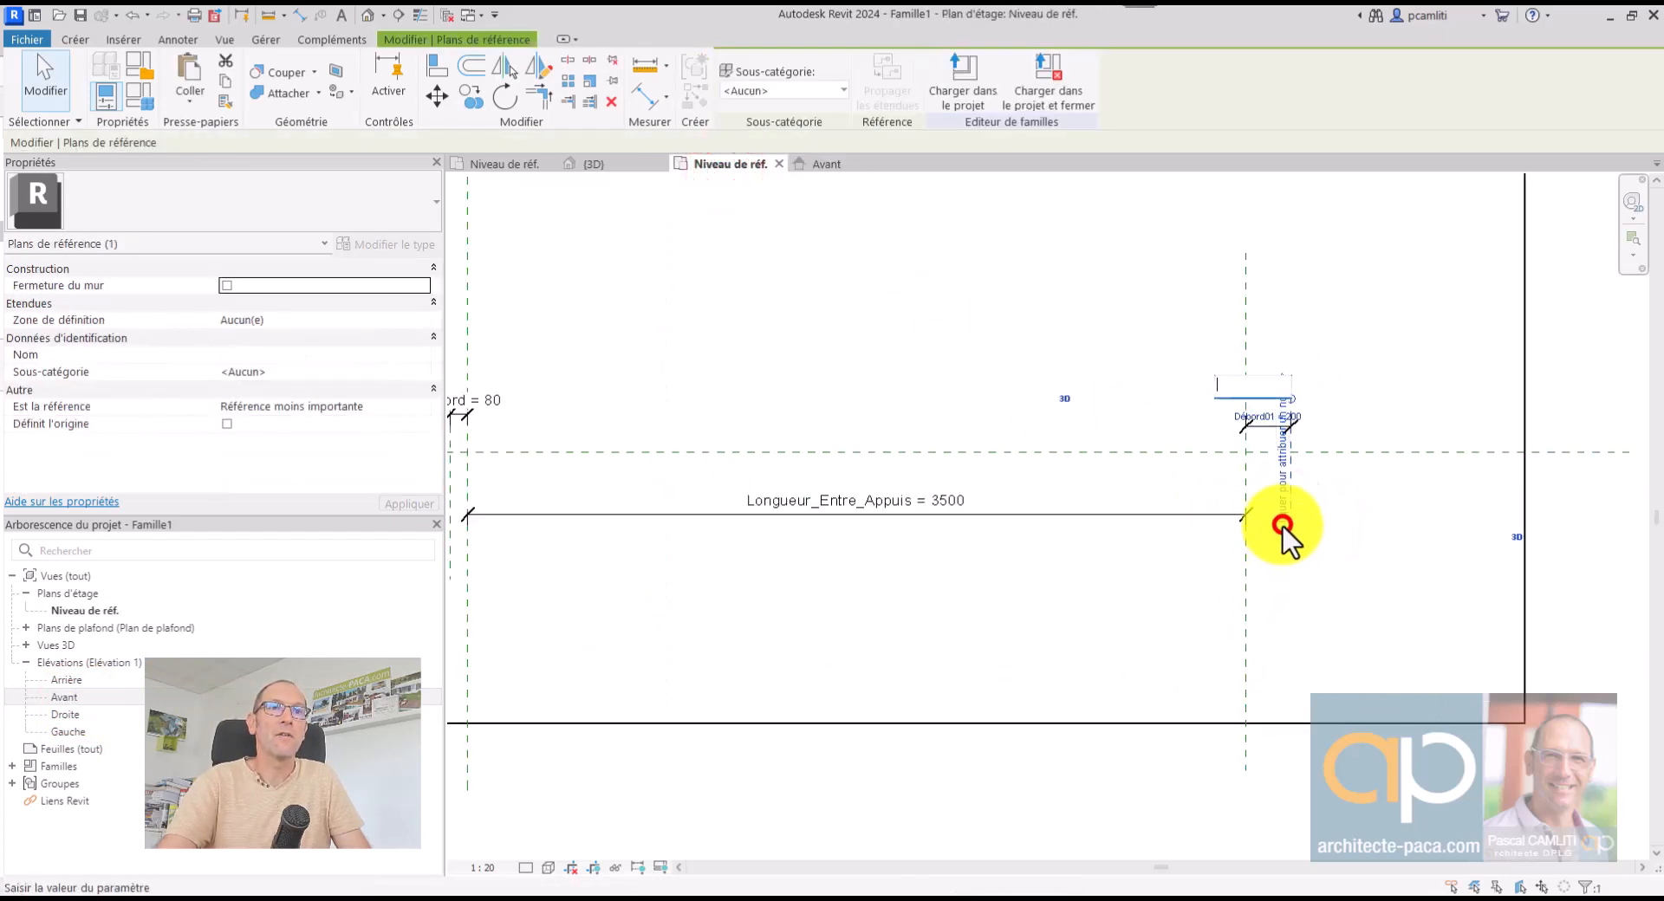
pyautogui.write('débord')
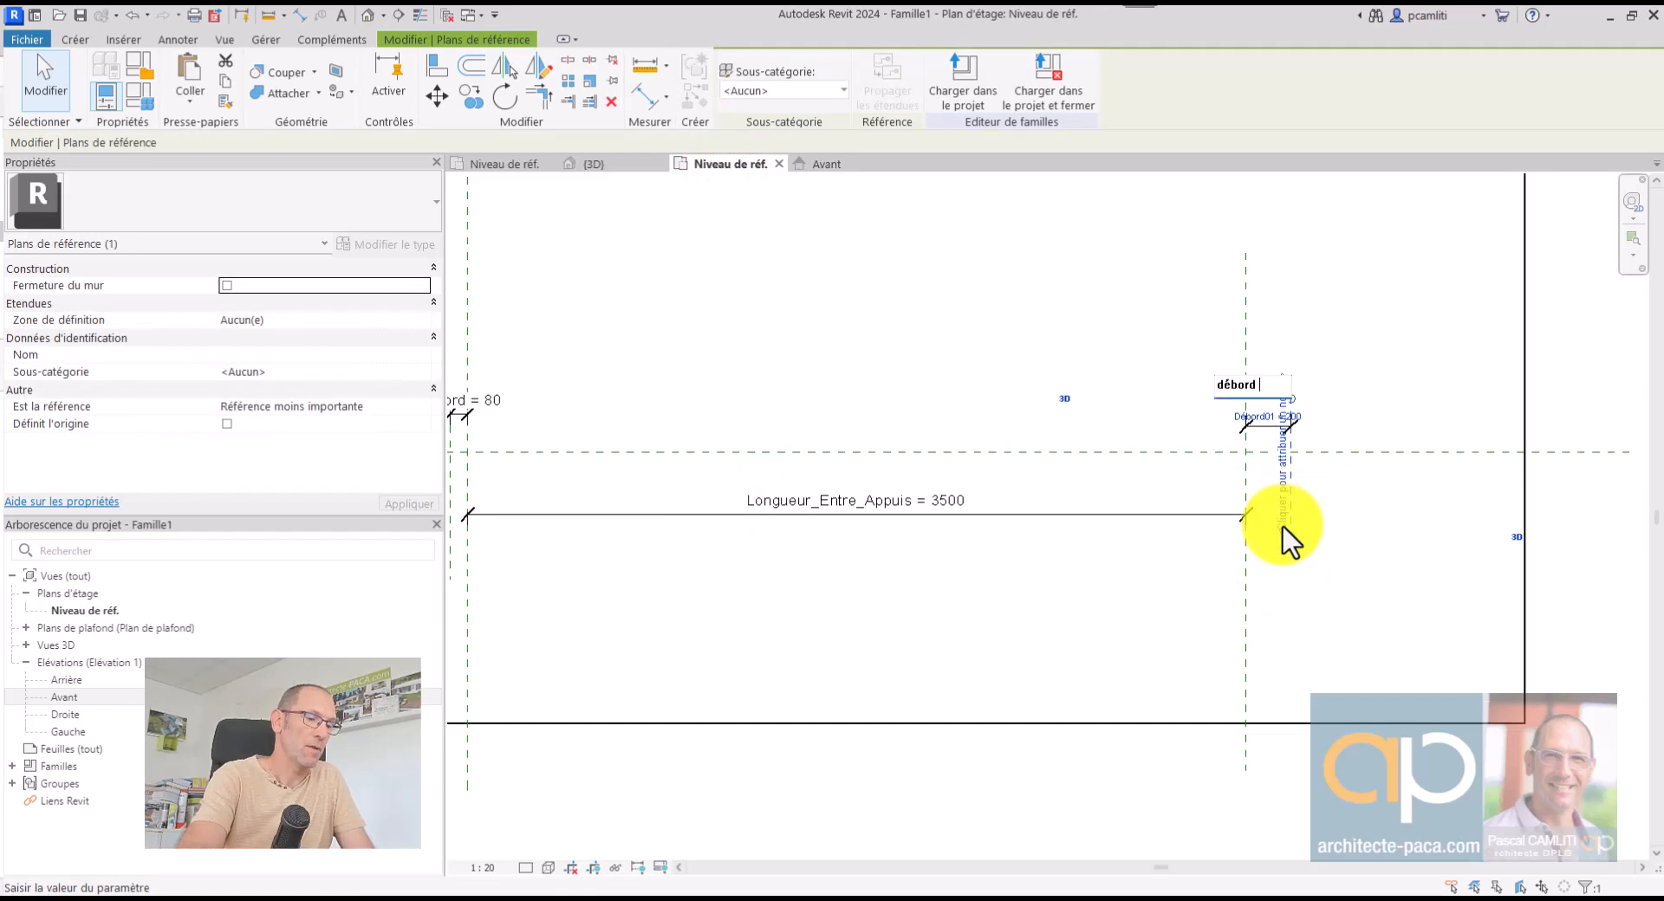
pyautogui.write(' ext')
pyautogui.click(1275, 520)
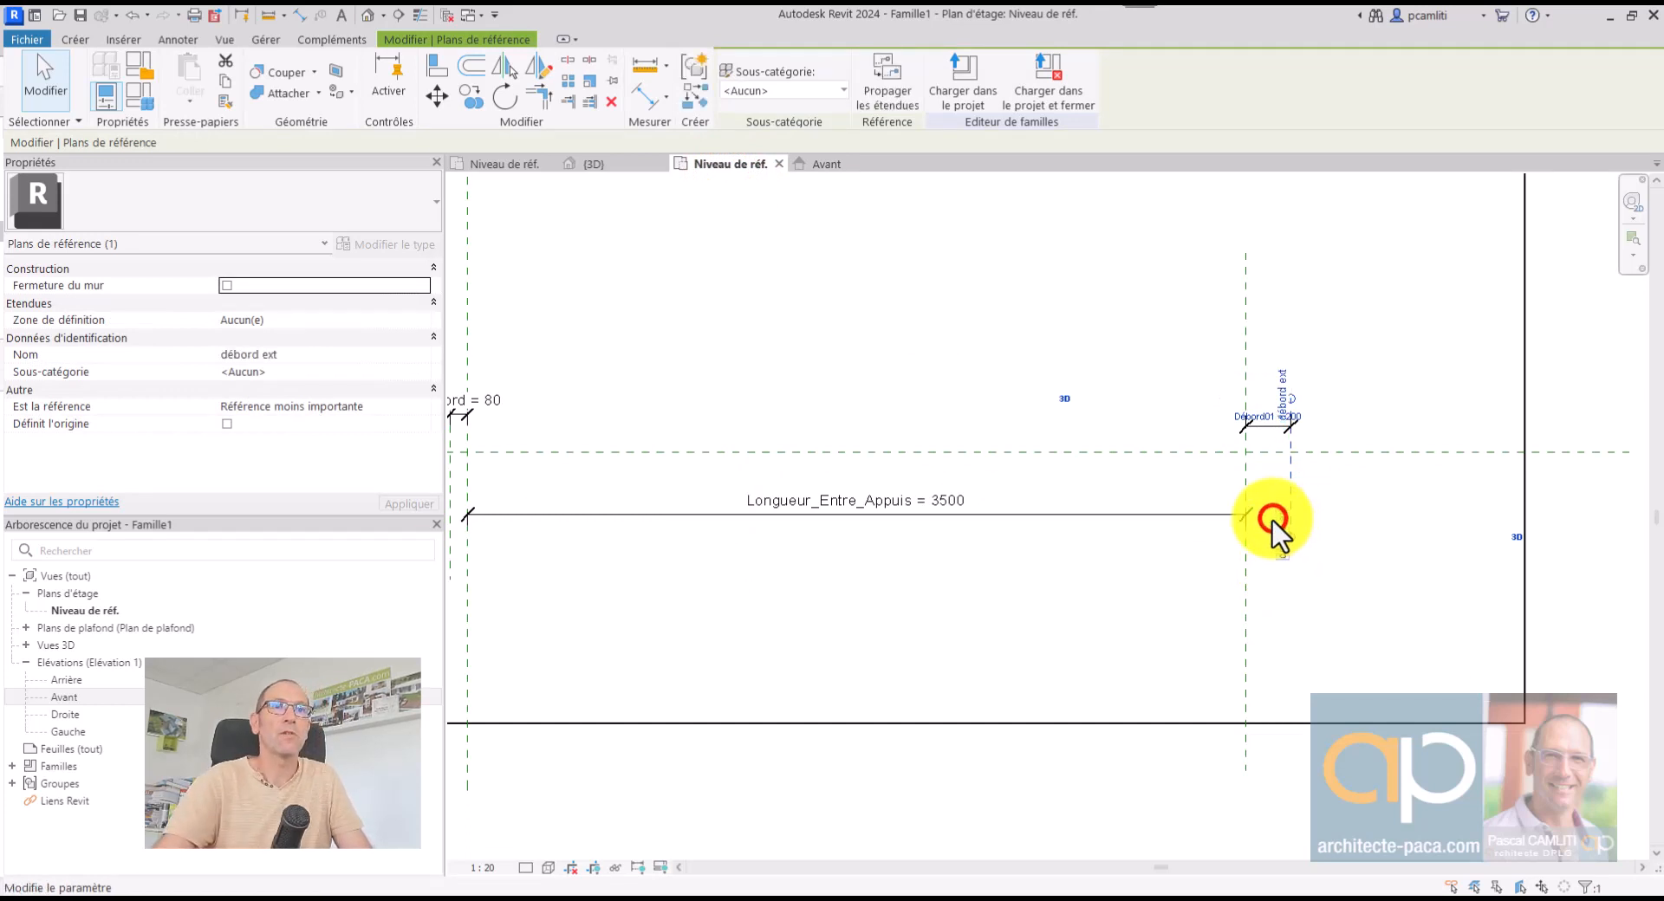
# In the Avant elevation, draw a reference line about 4500 mm long, rising leftward at about 19° from where the right support plane meets the reference level
pyautogui.click(832, 164)
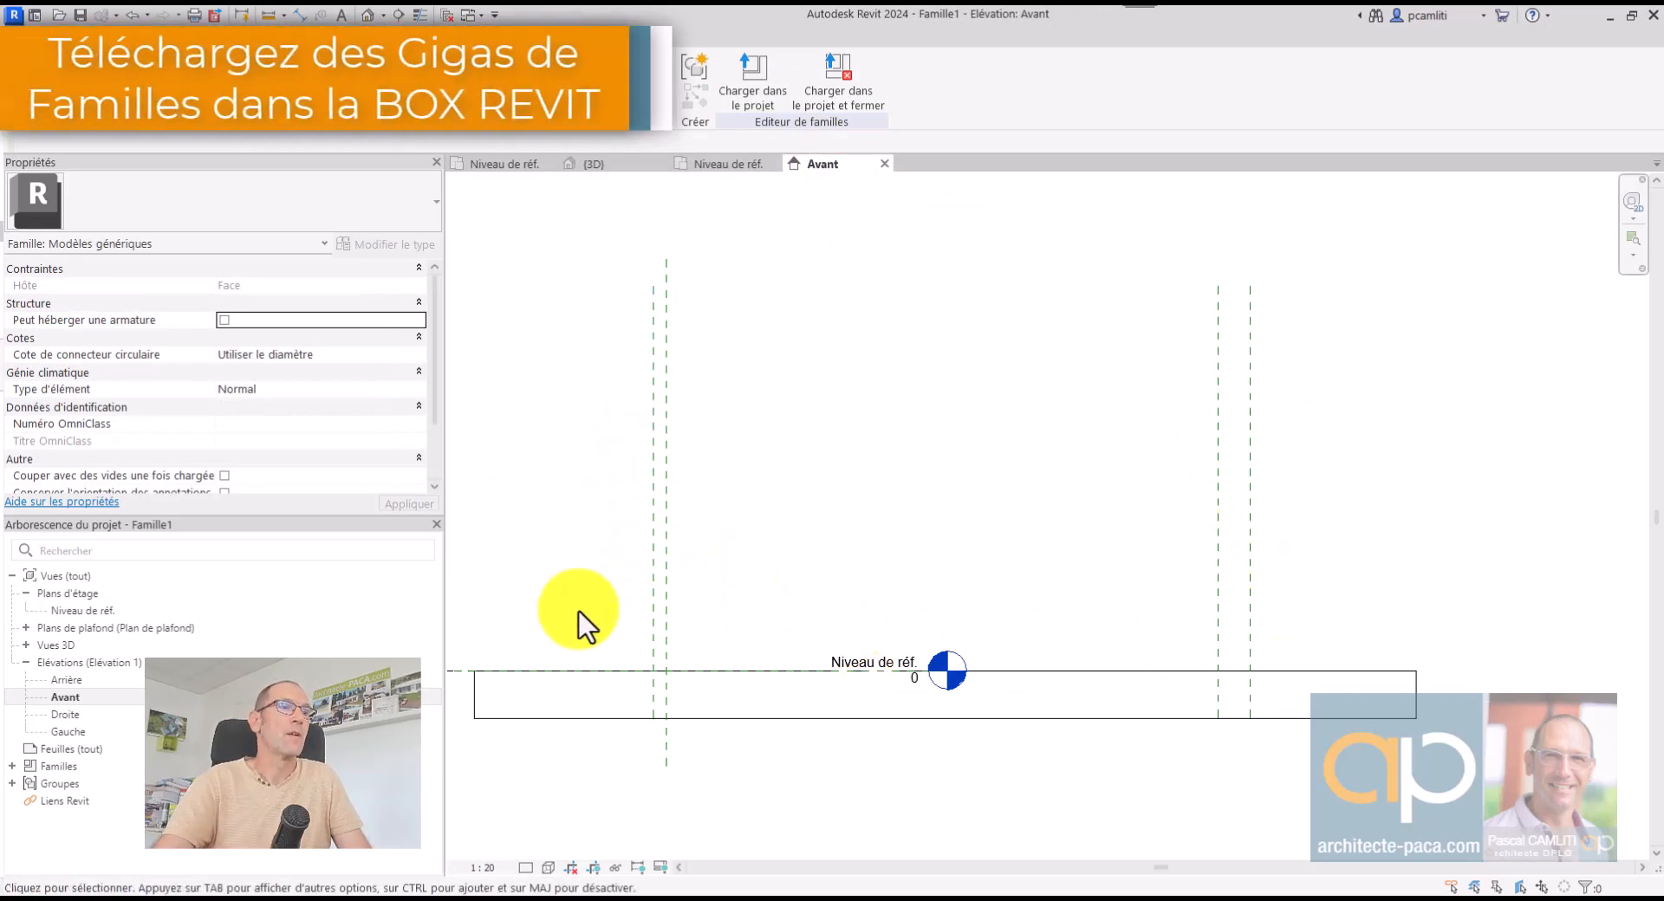
pyautogui.click(458, 672)
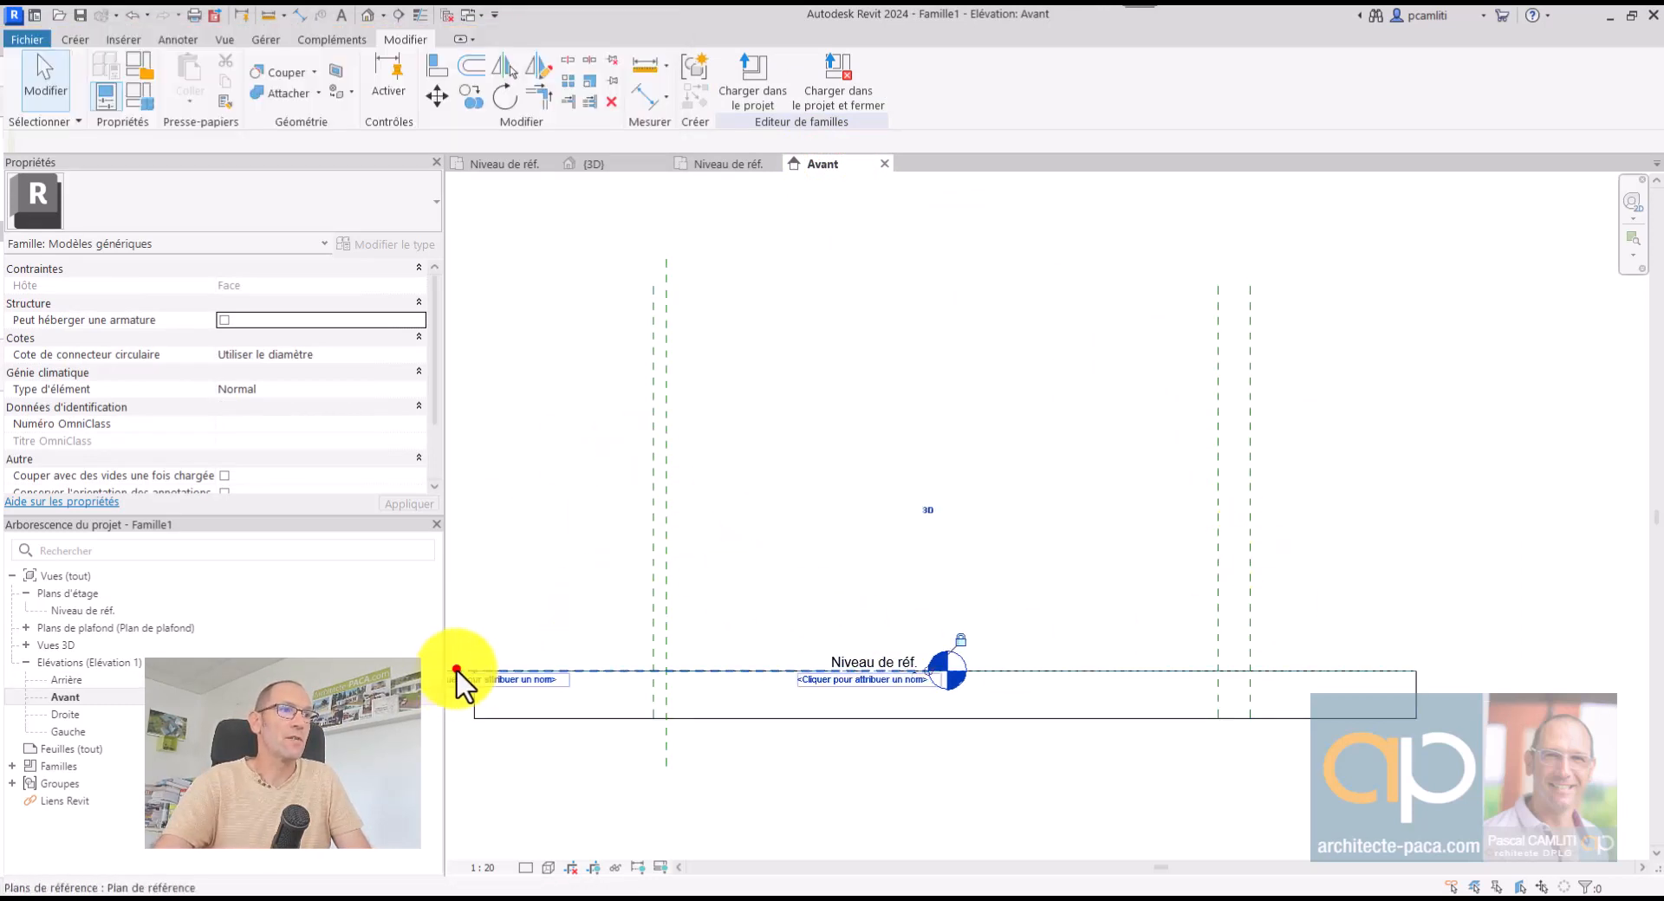
pyautogui.click(862, 555)
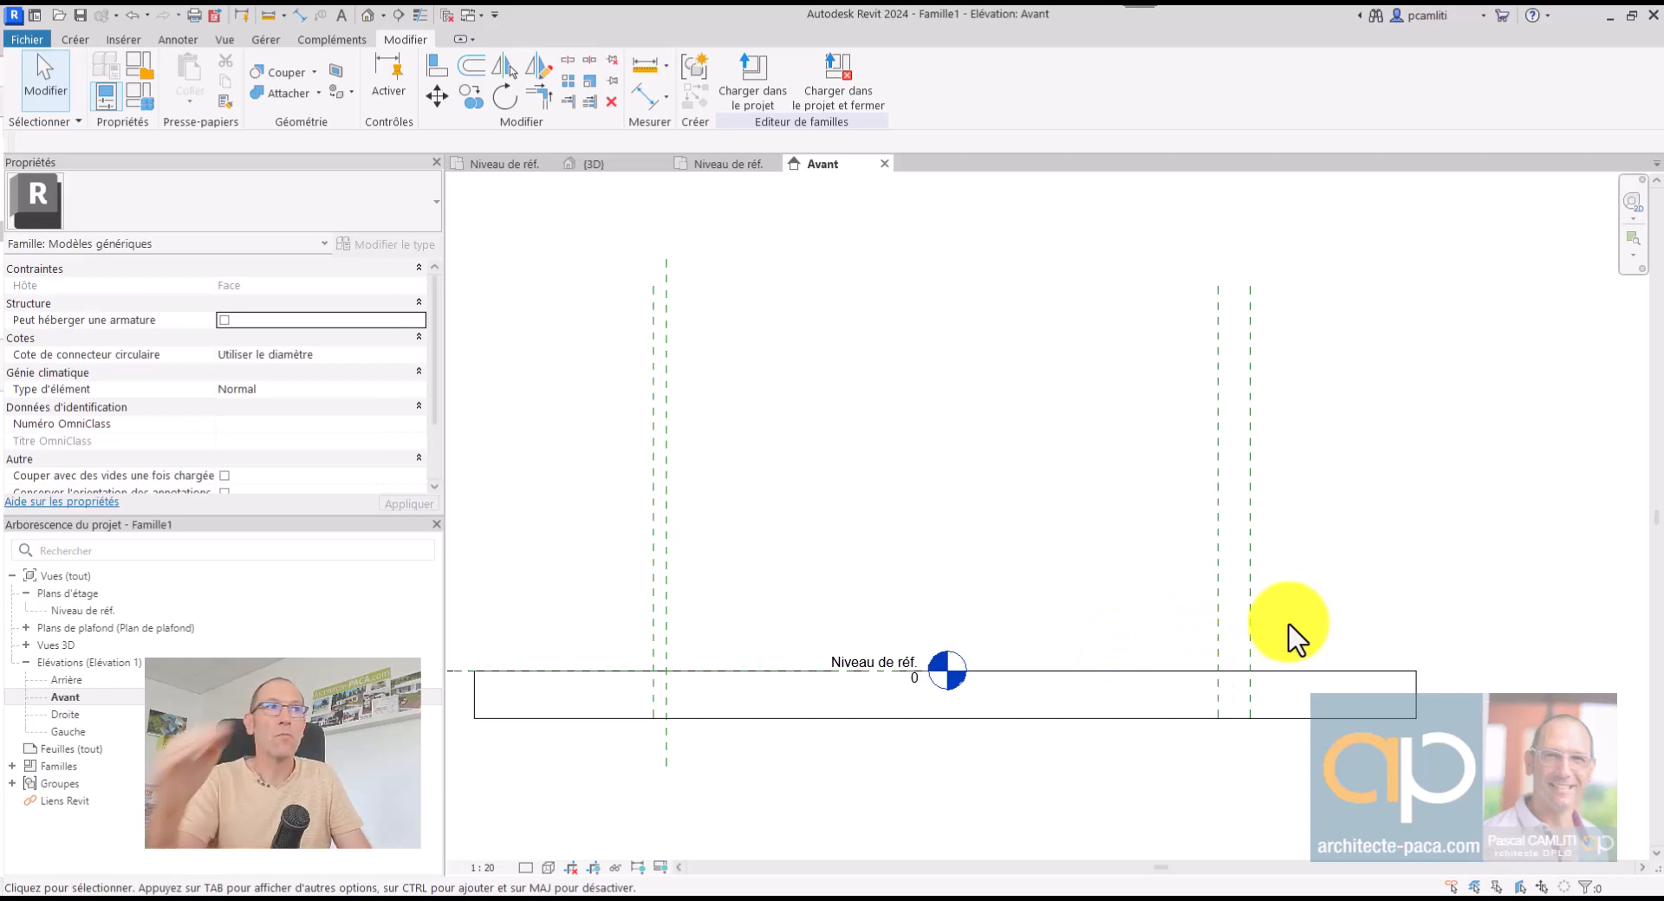
pyautogui.click(75, 40)
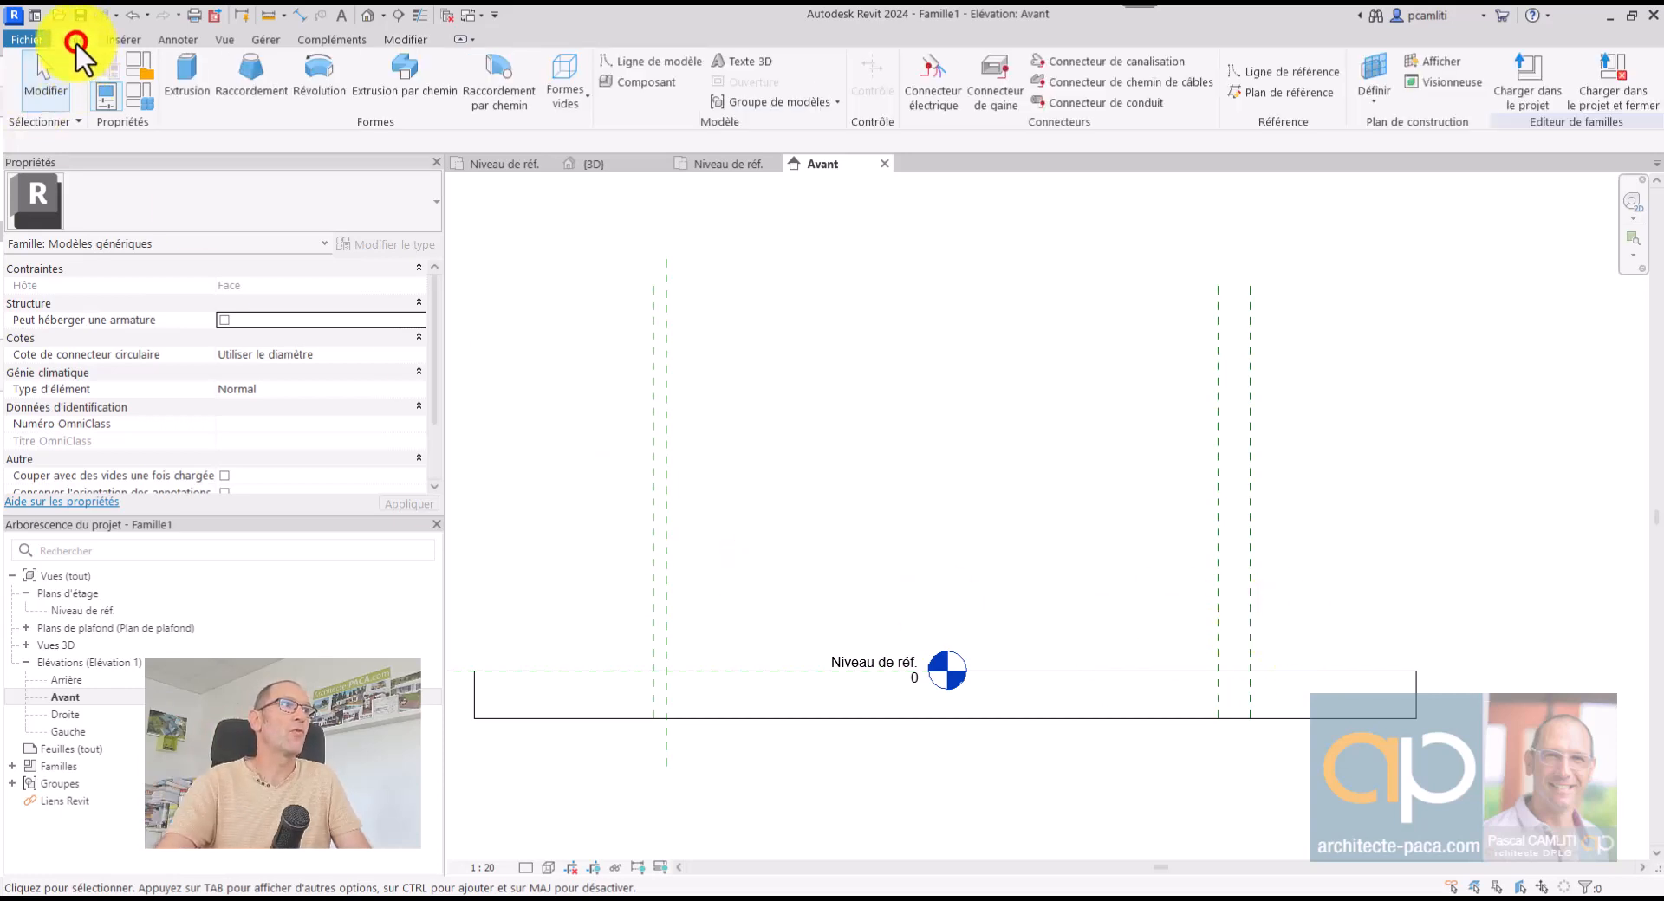
pyautogui.click(1288, 72)
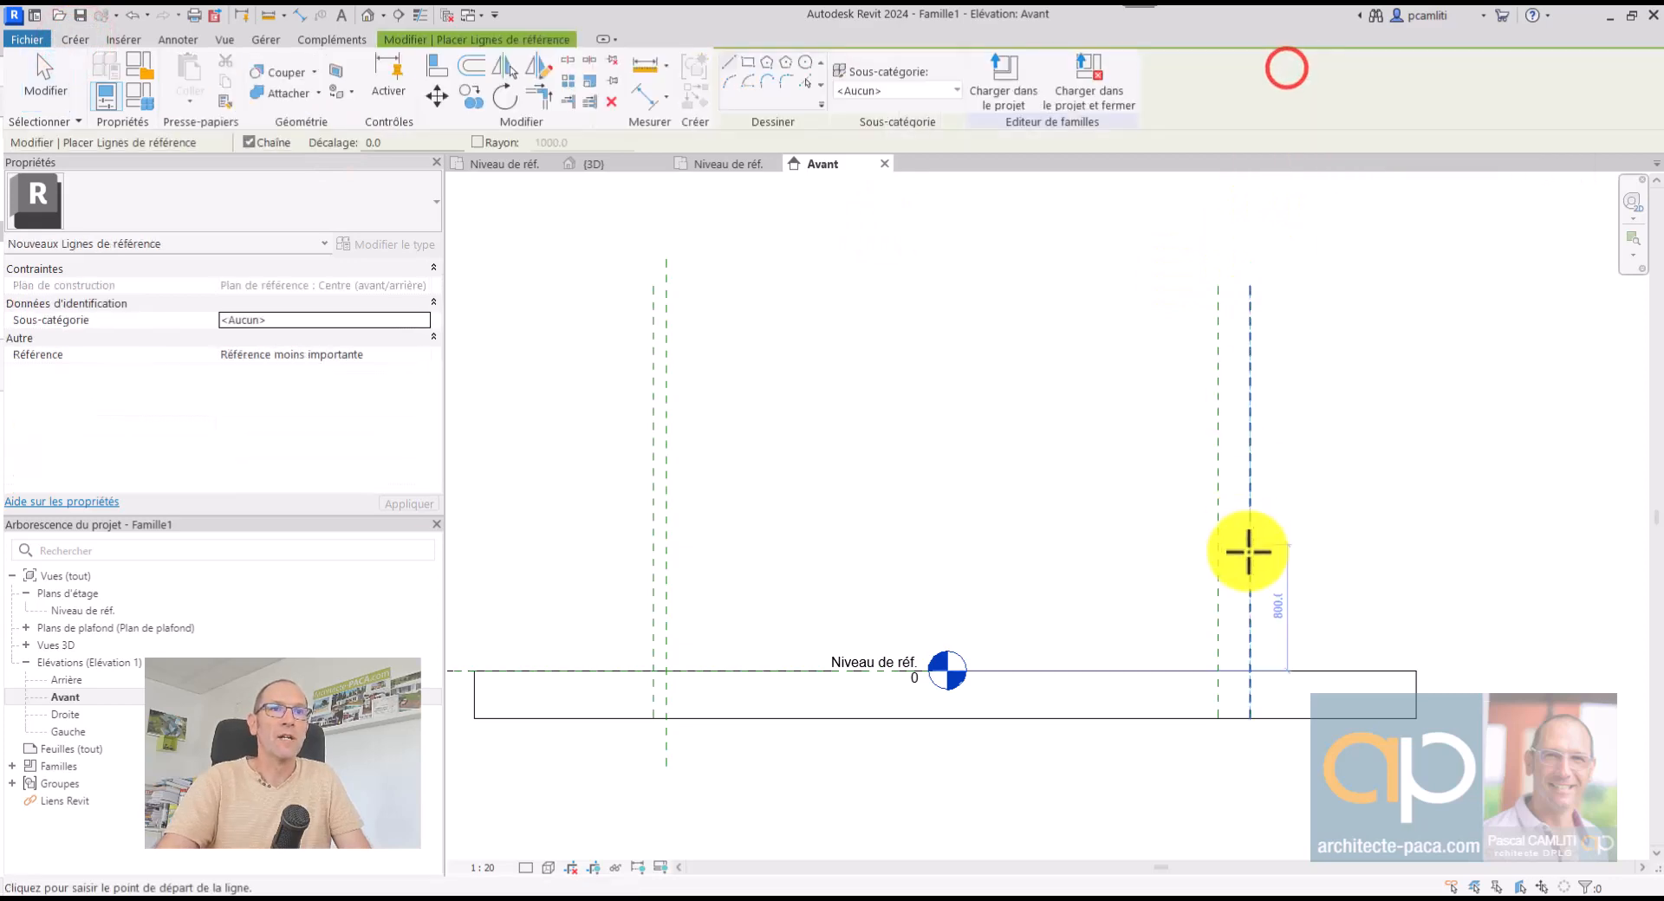
pyautogui.click(1218, 671)
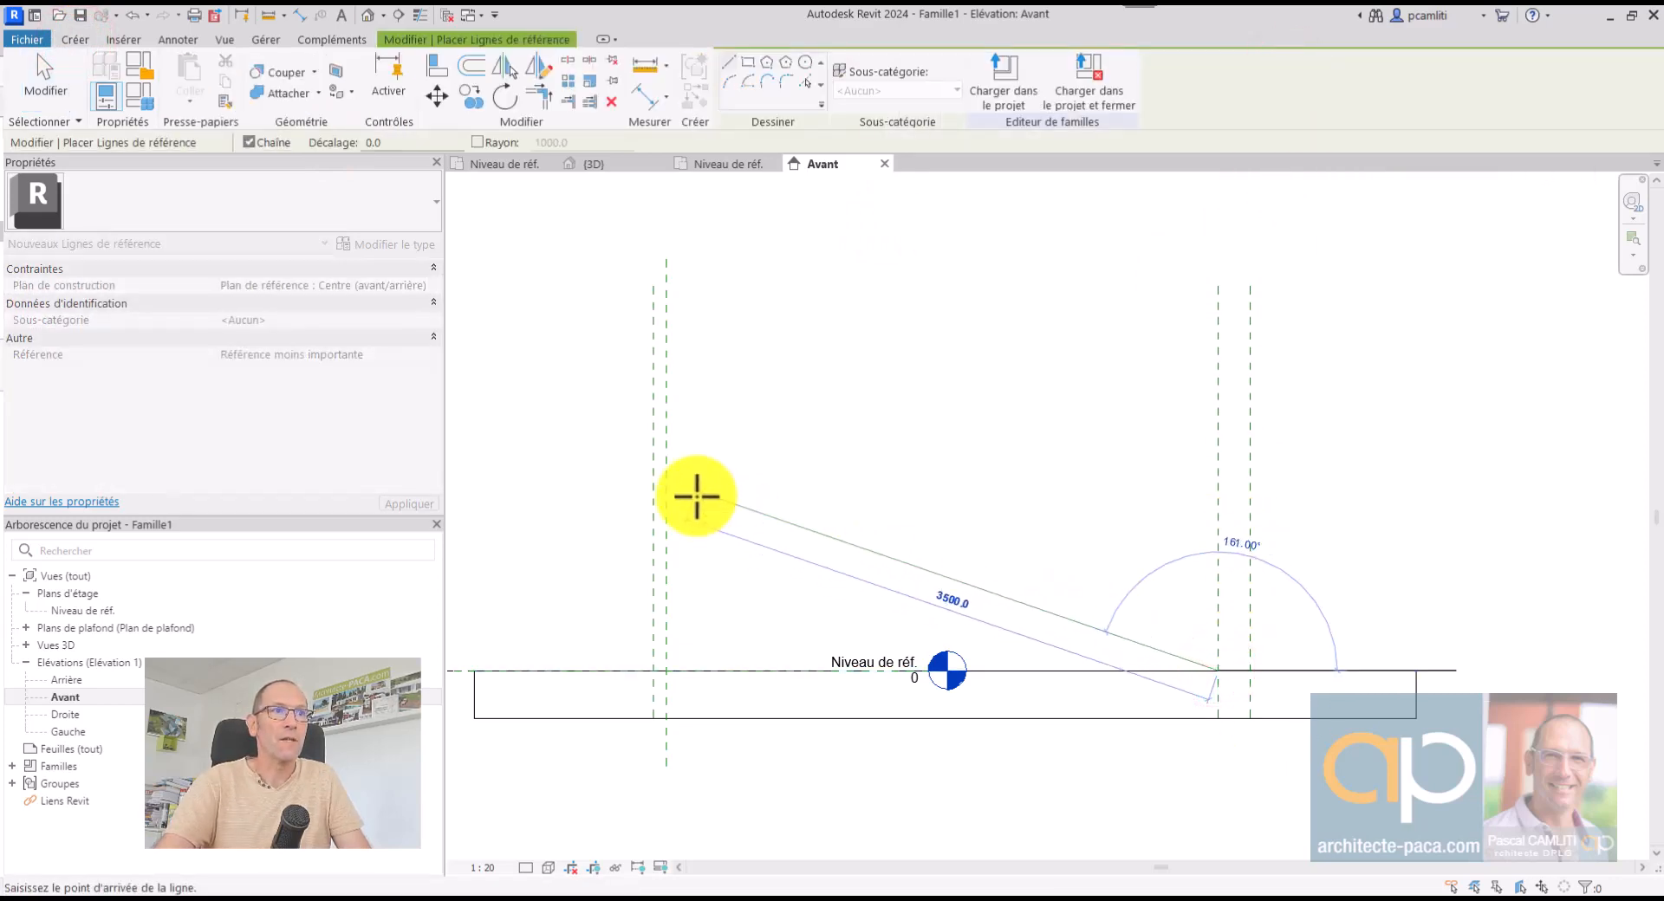
pyautogui.click(548, 439)
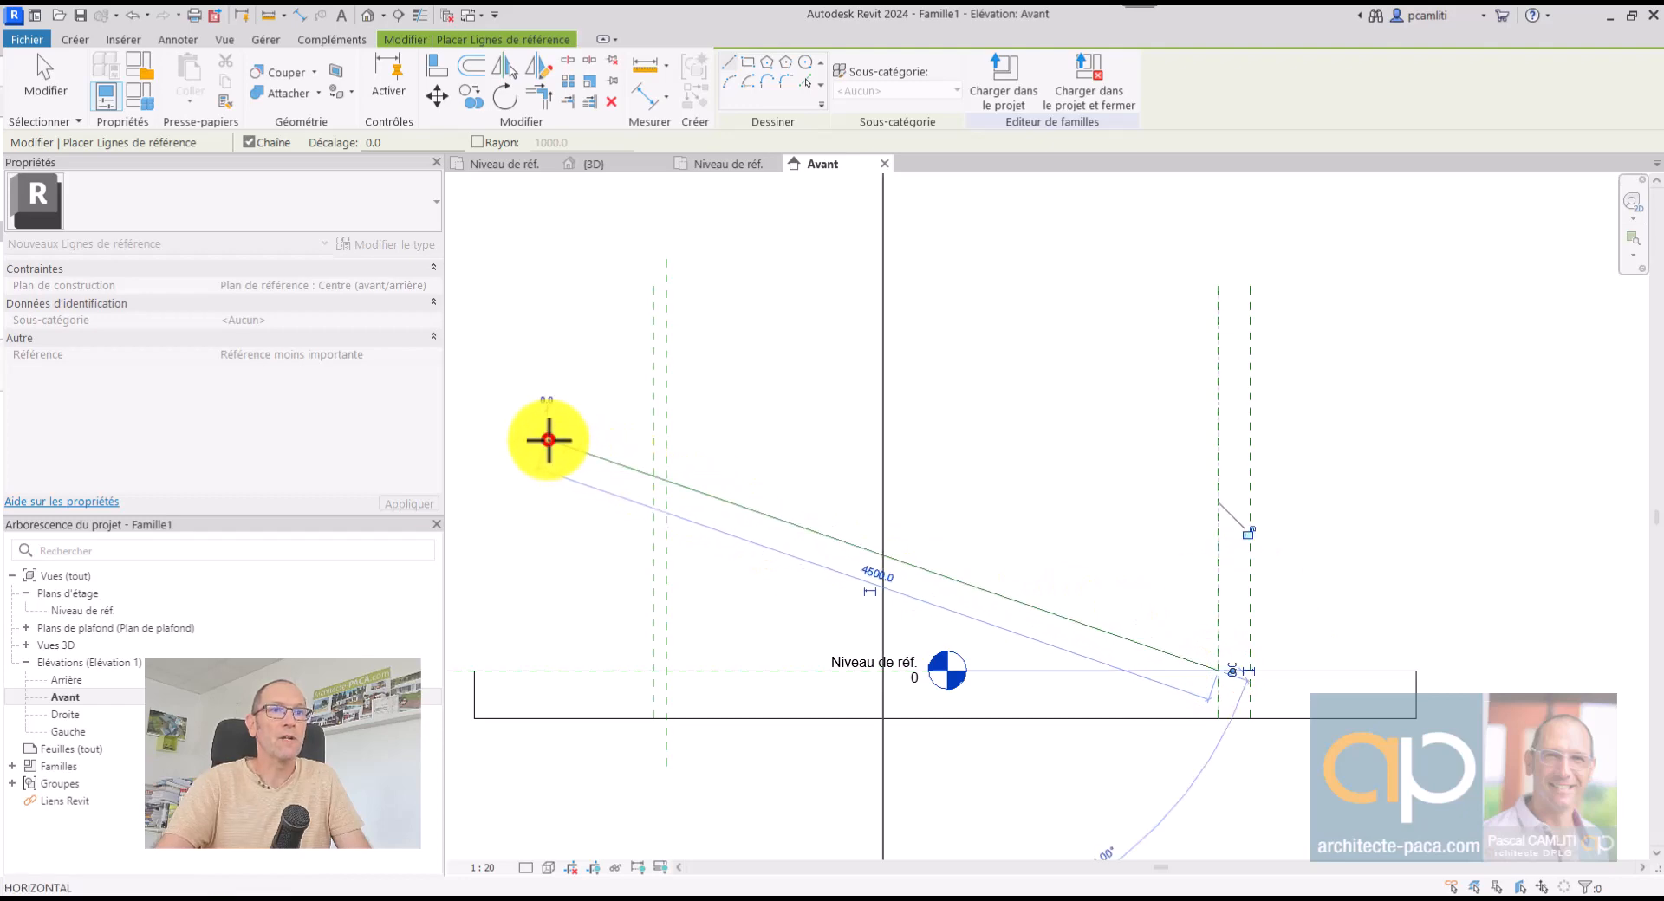
pyautogui.press('Escape')
pyautogui.press('Escape')
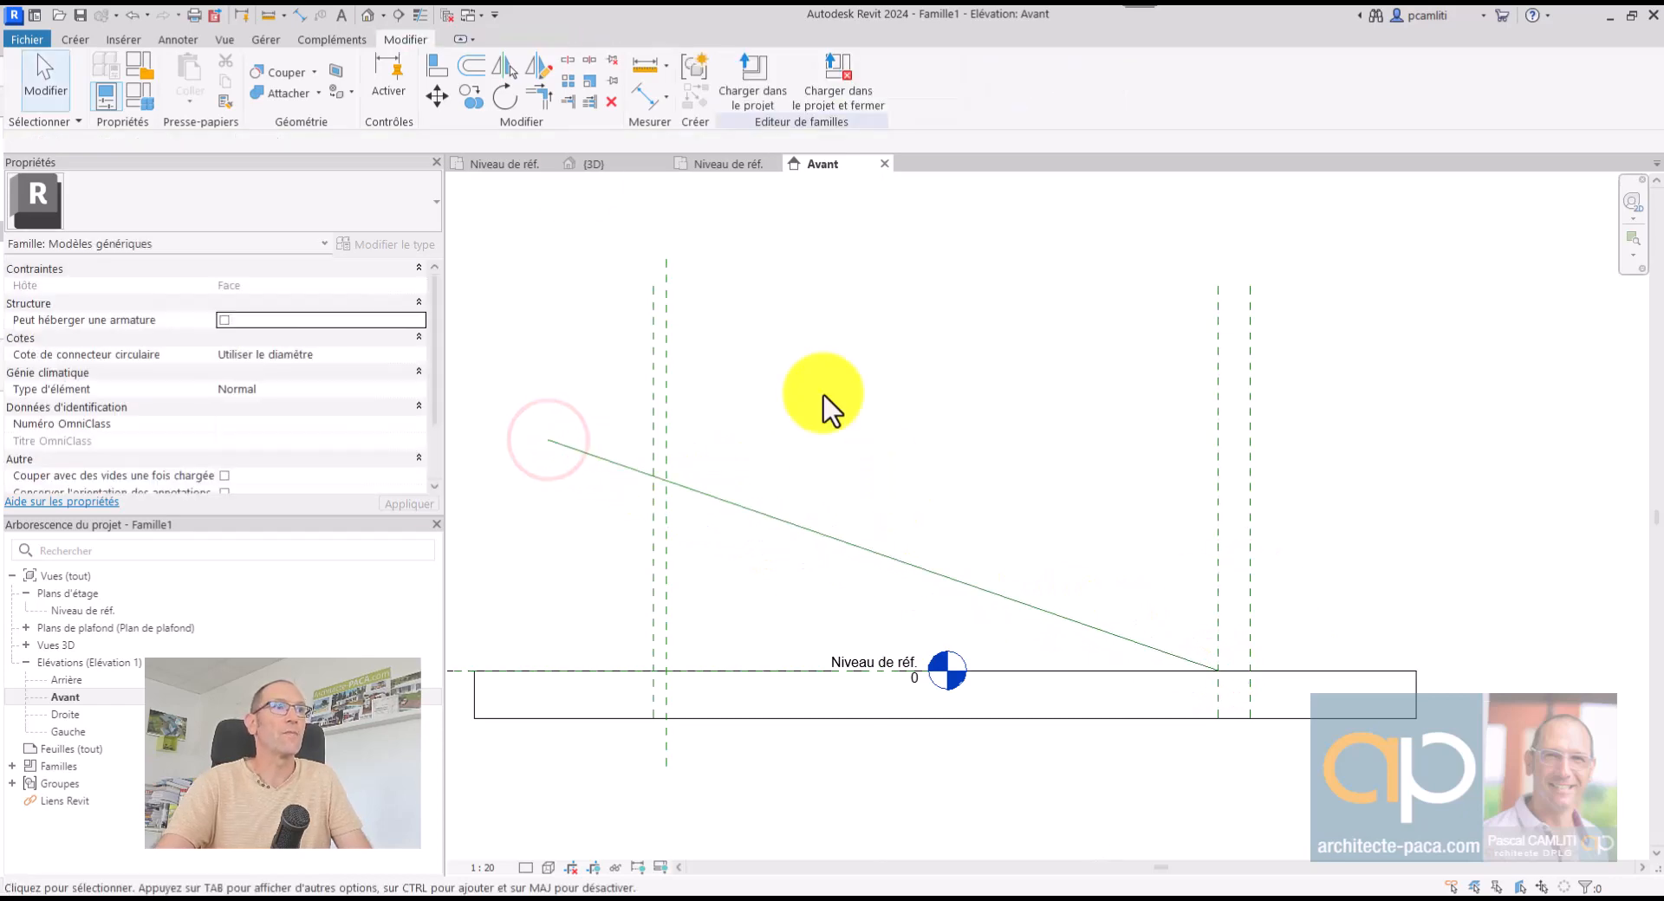
# Align and lock the sloped reference line's lower endpoint to the right support plane and to the reference level
pyautogui.click(664, 95)
pyautogui.click(437, 68)
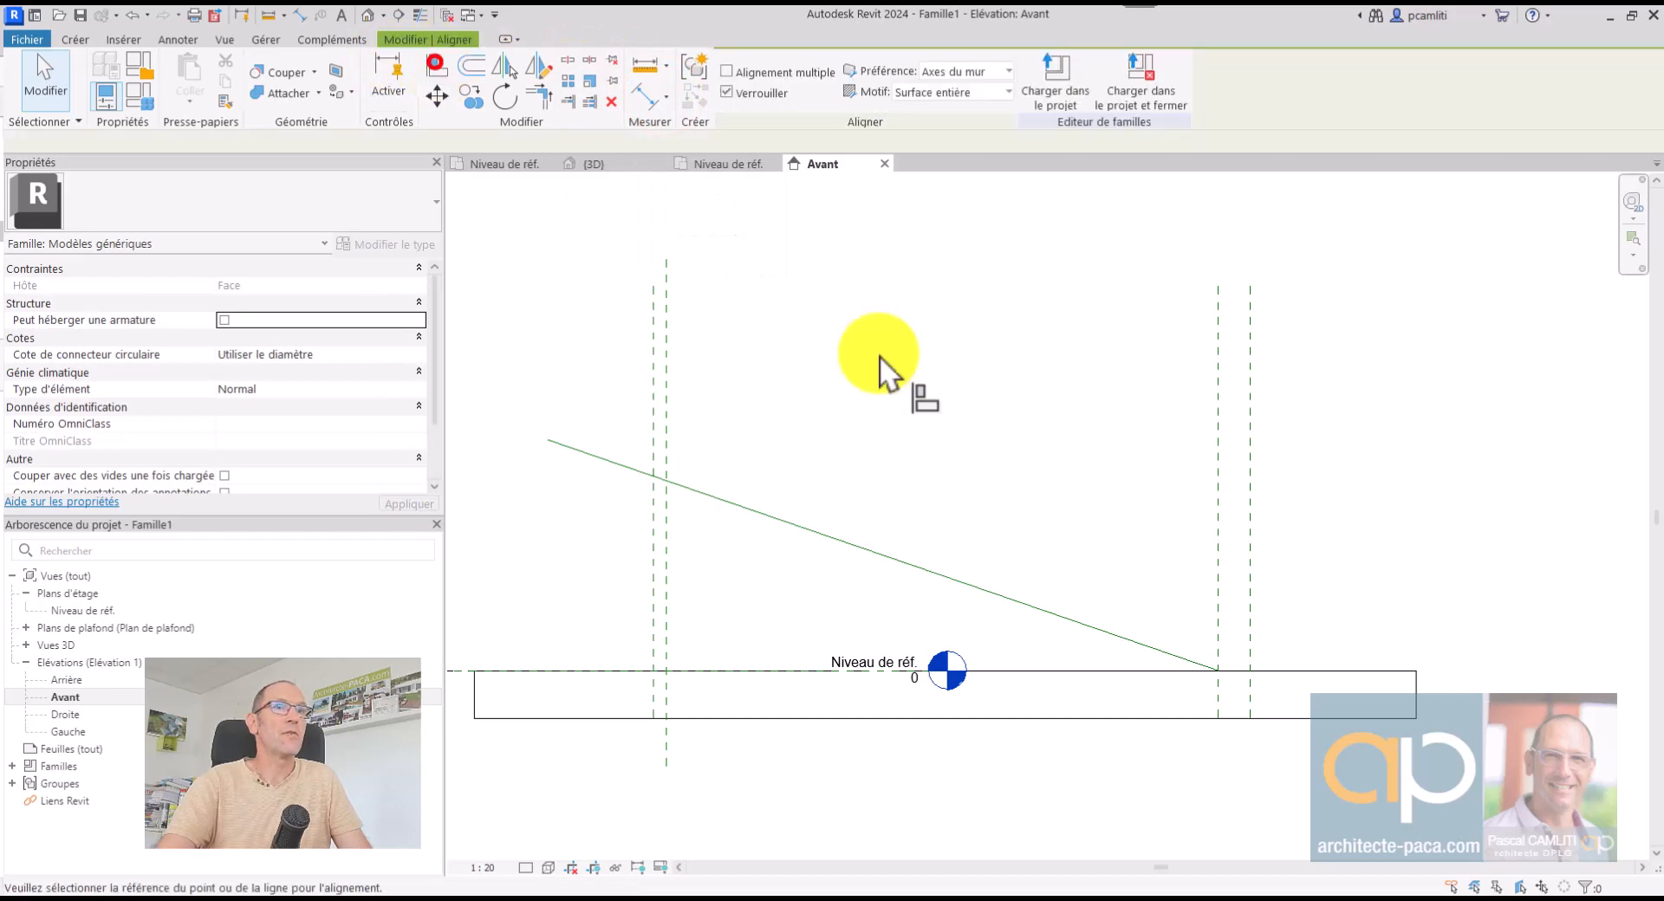
pyautogui.click(1221, 565)
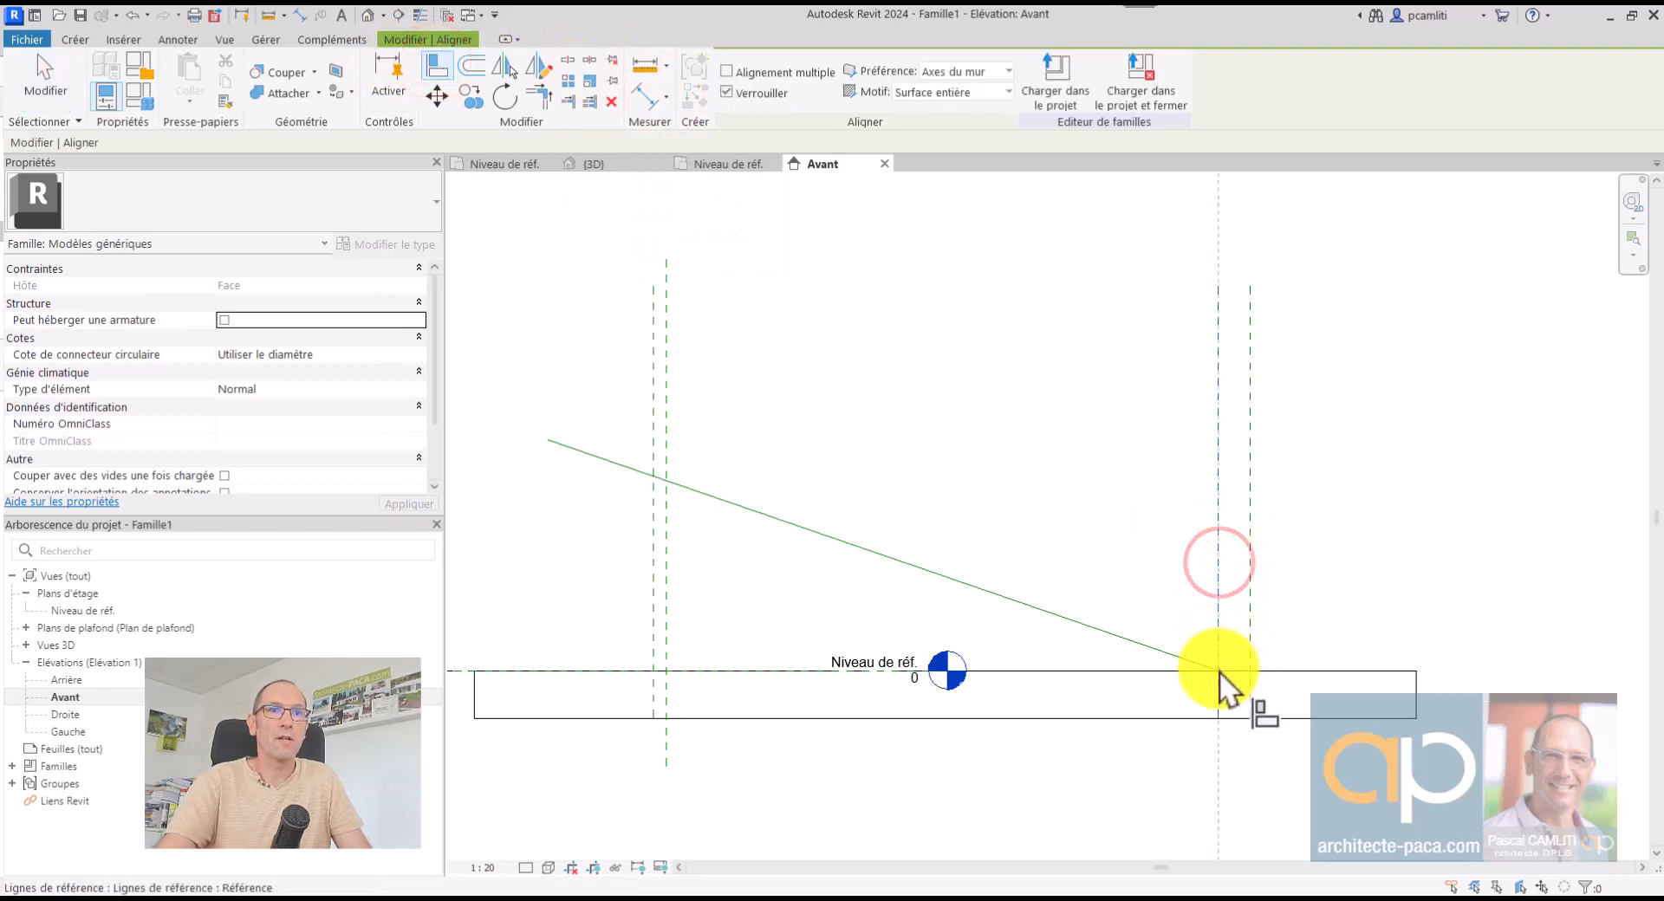
pyautogui.click(1219, 670)
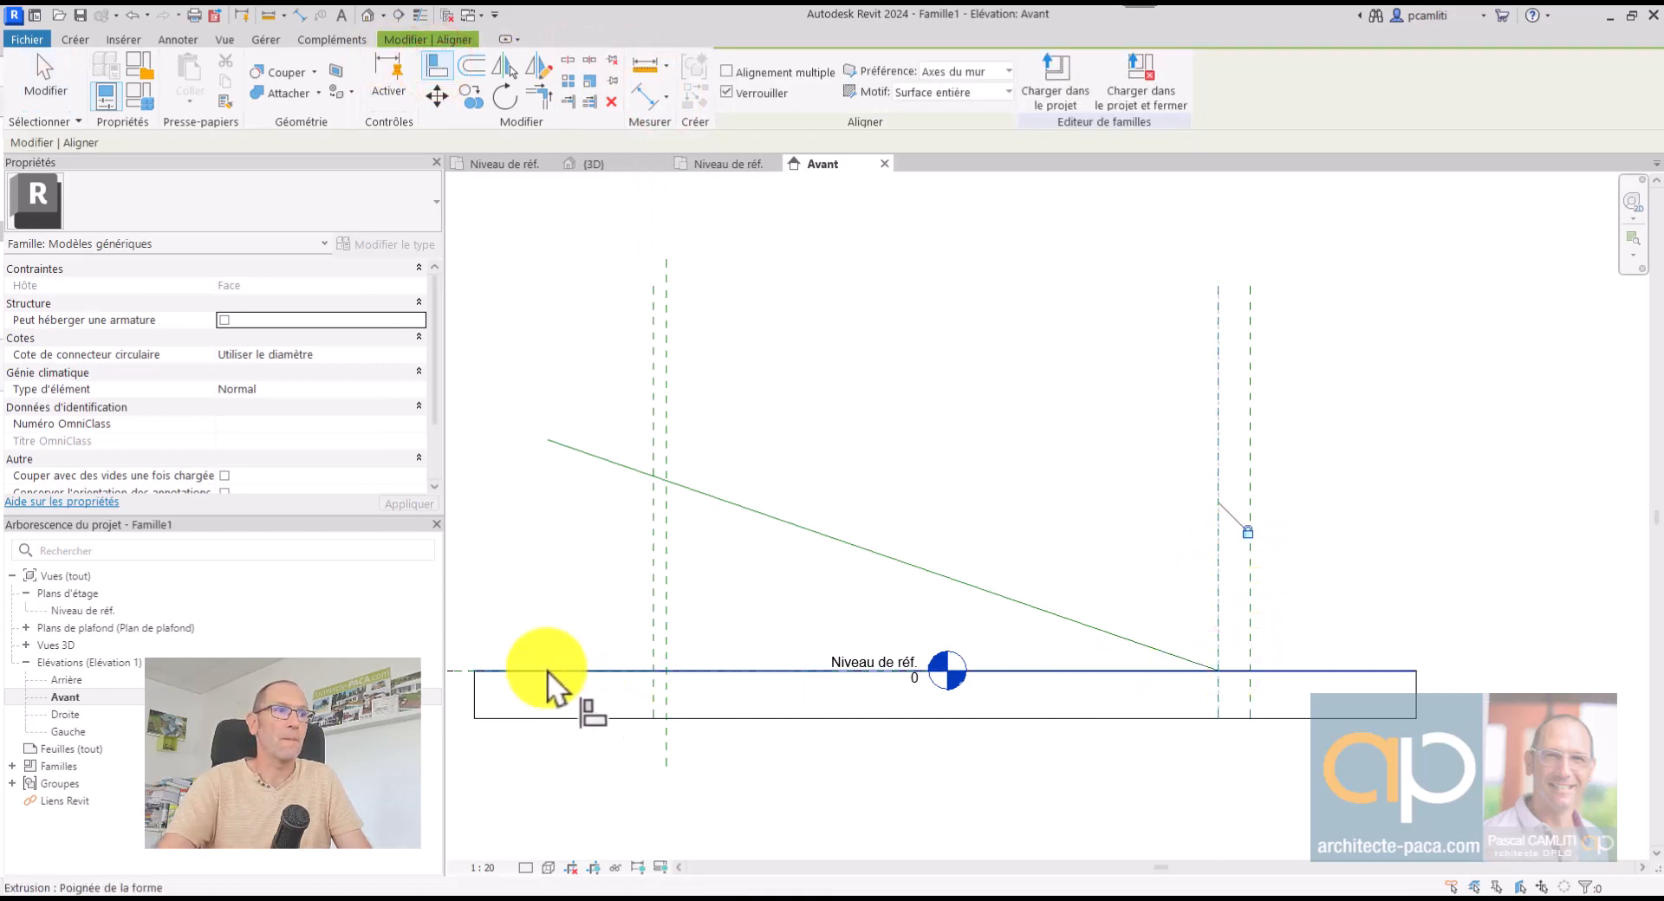
pyautogui.click(459, 673)
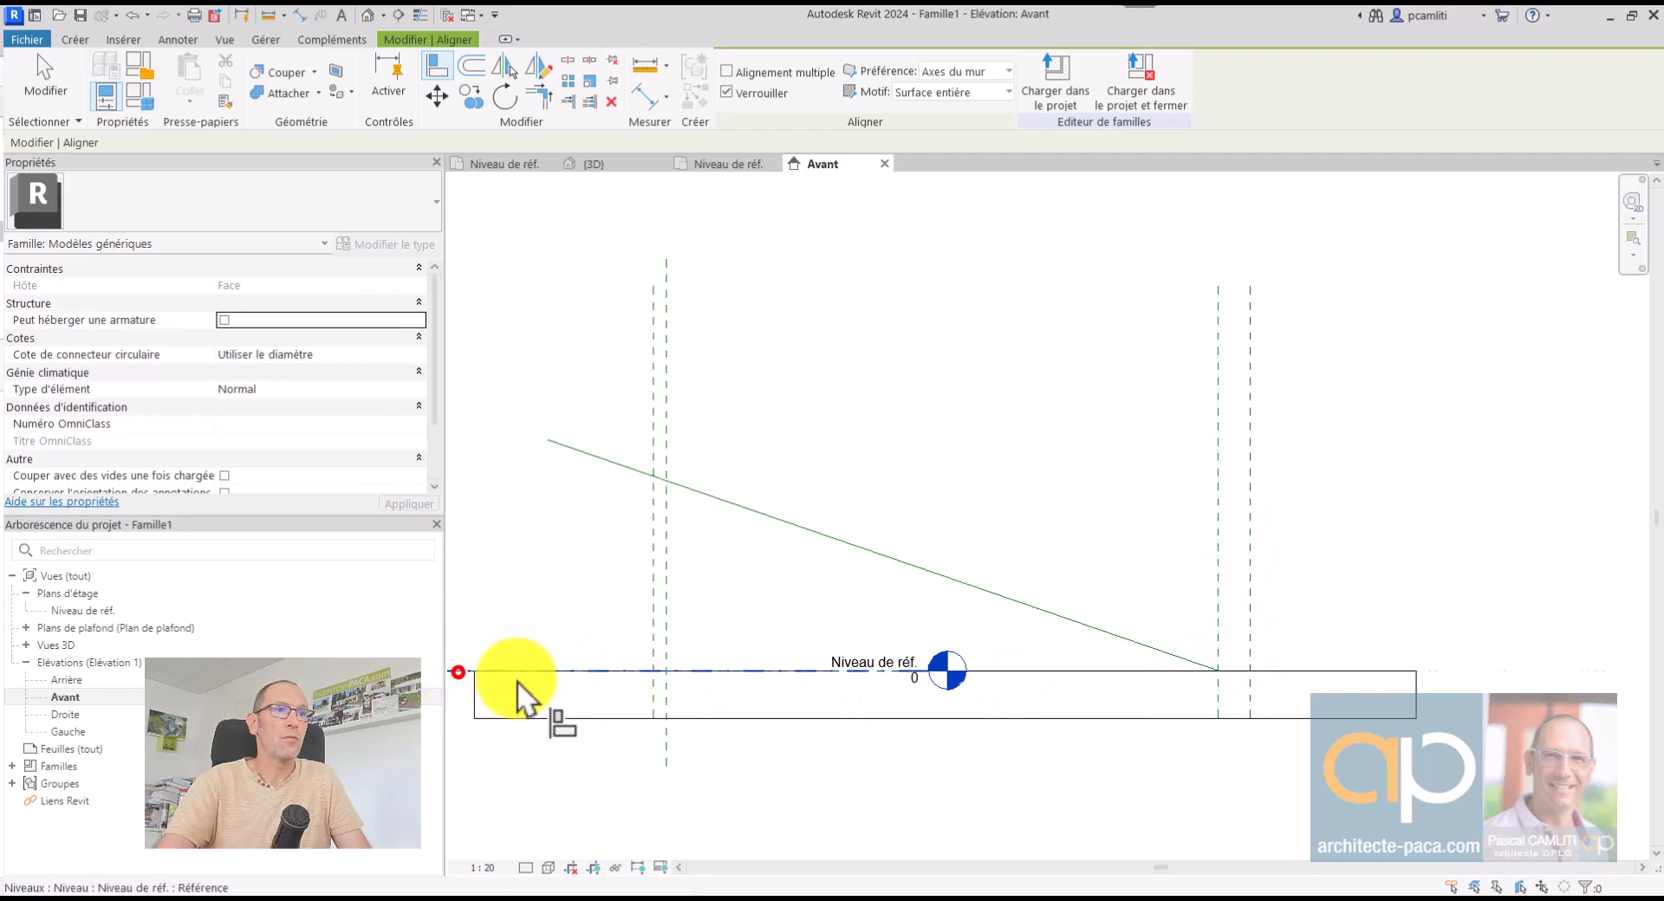
pyautogui.click(1218, 672)
pyautogui.press('Escape')
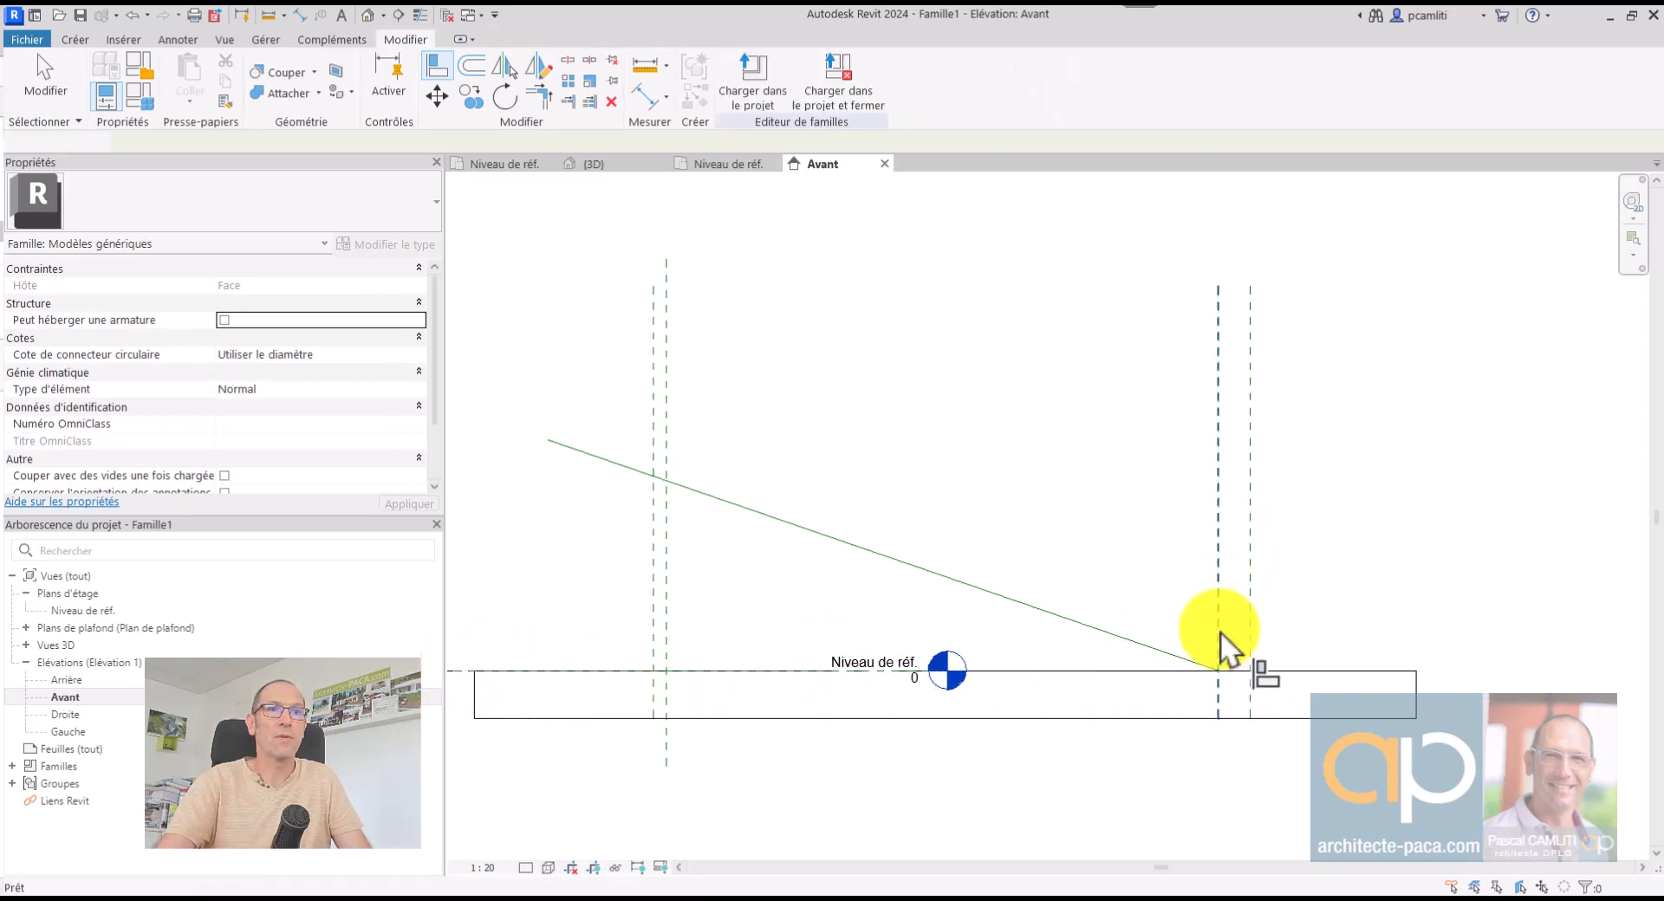
# Add an angular dimension between the reference level and the sloped reference line
pyautogui.click(665, 96)
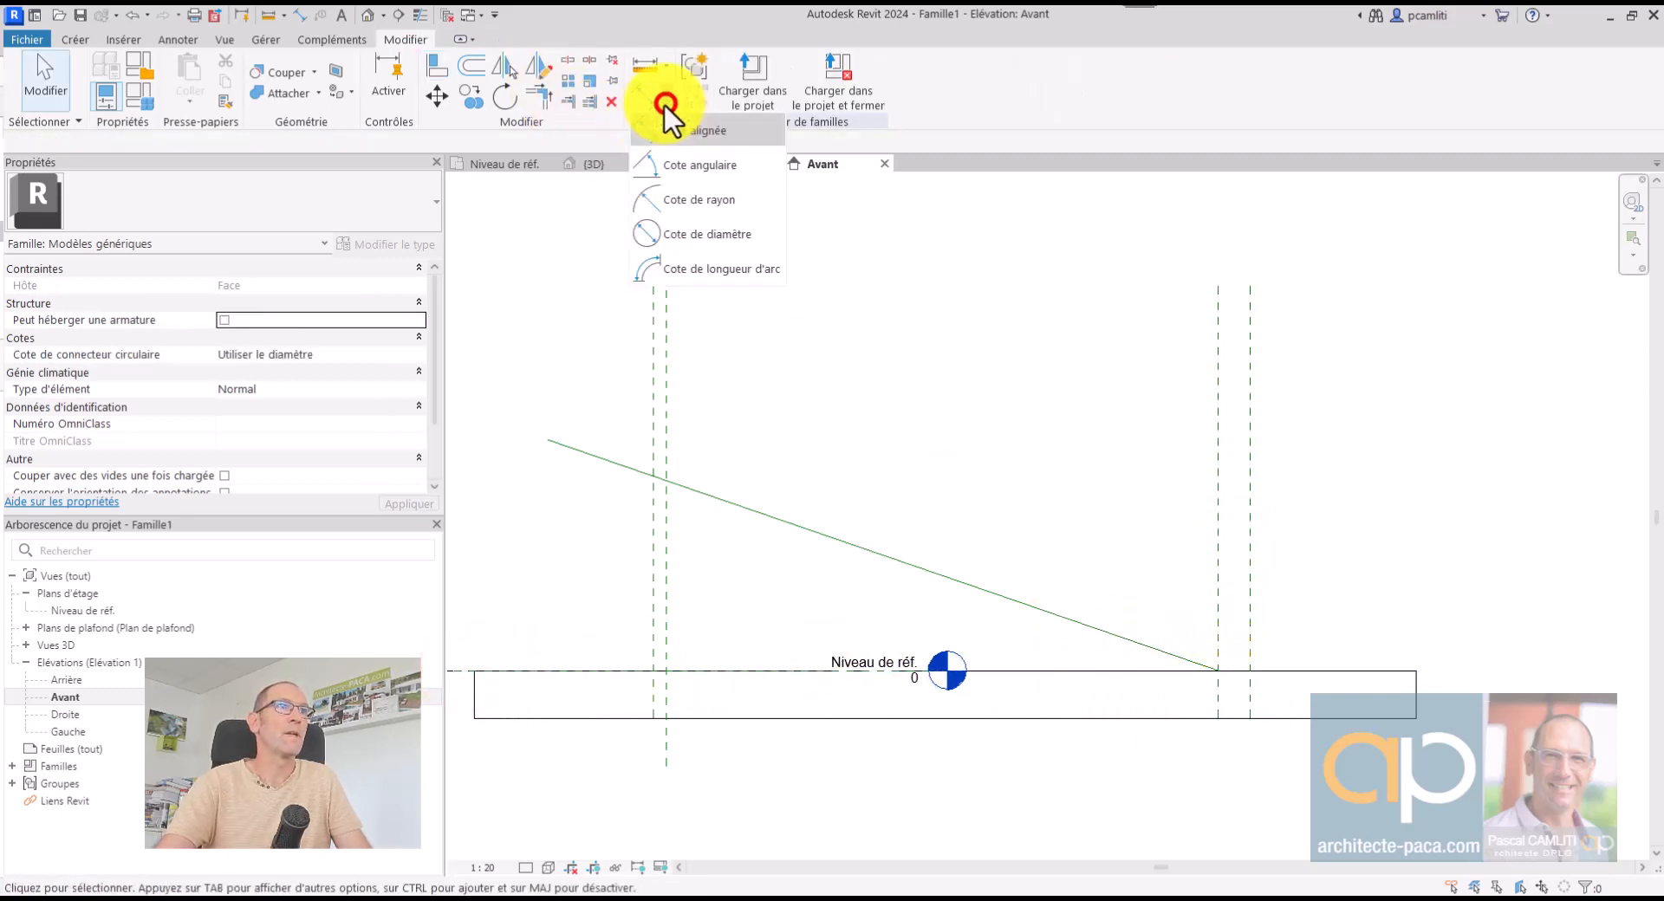
pyautogui.click(694, 161)
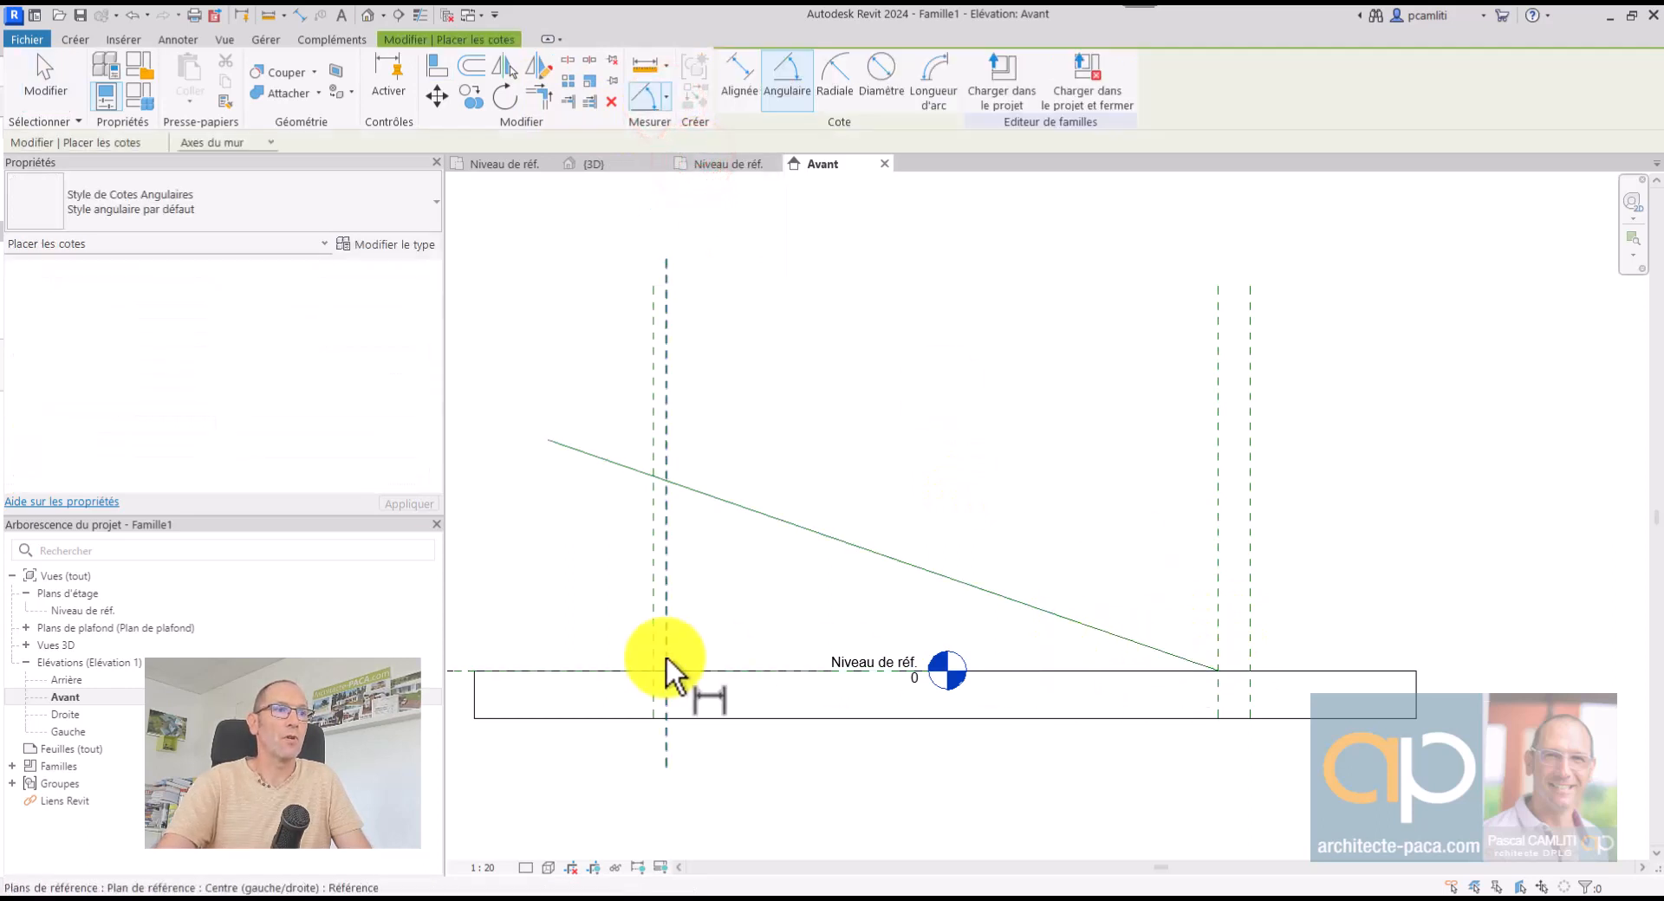
pyautogui.click(606, 672)
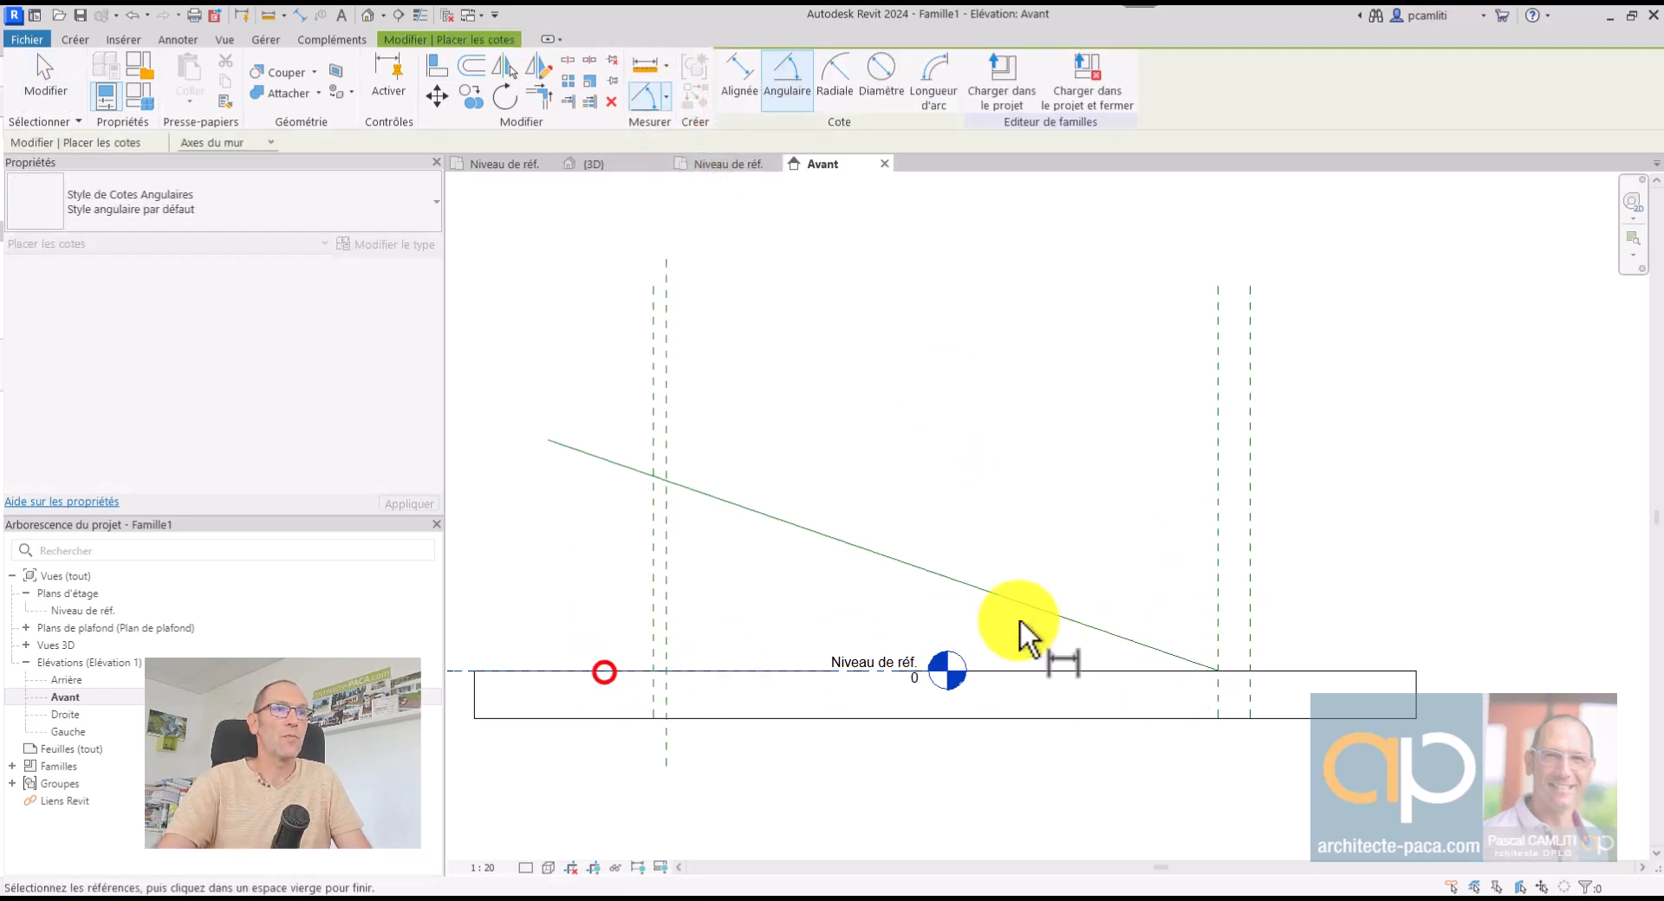
pyautogui.click(989, 595)
pyautogui.click(788, 577)
pyautogui.press('Escape')
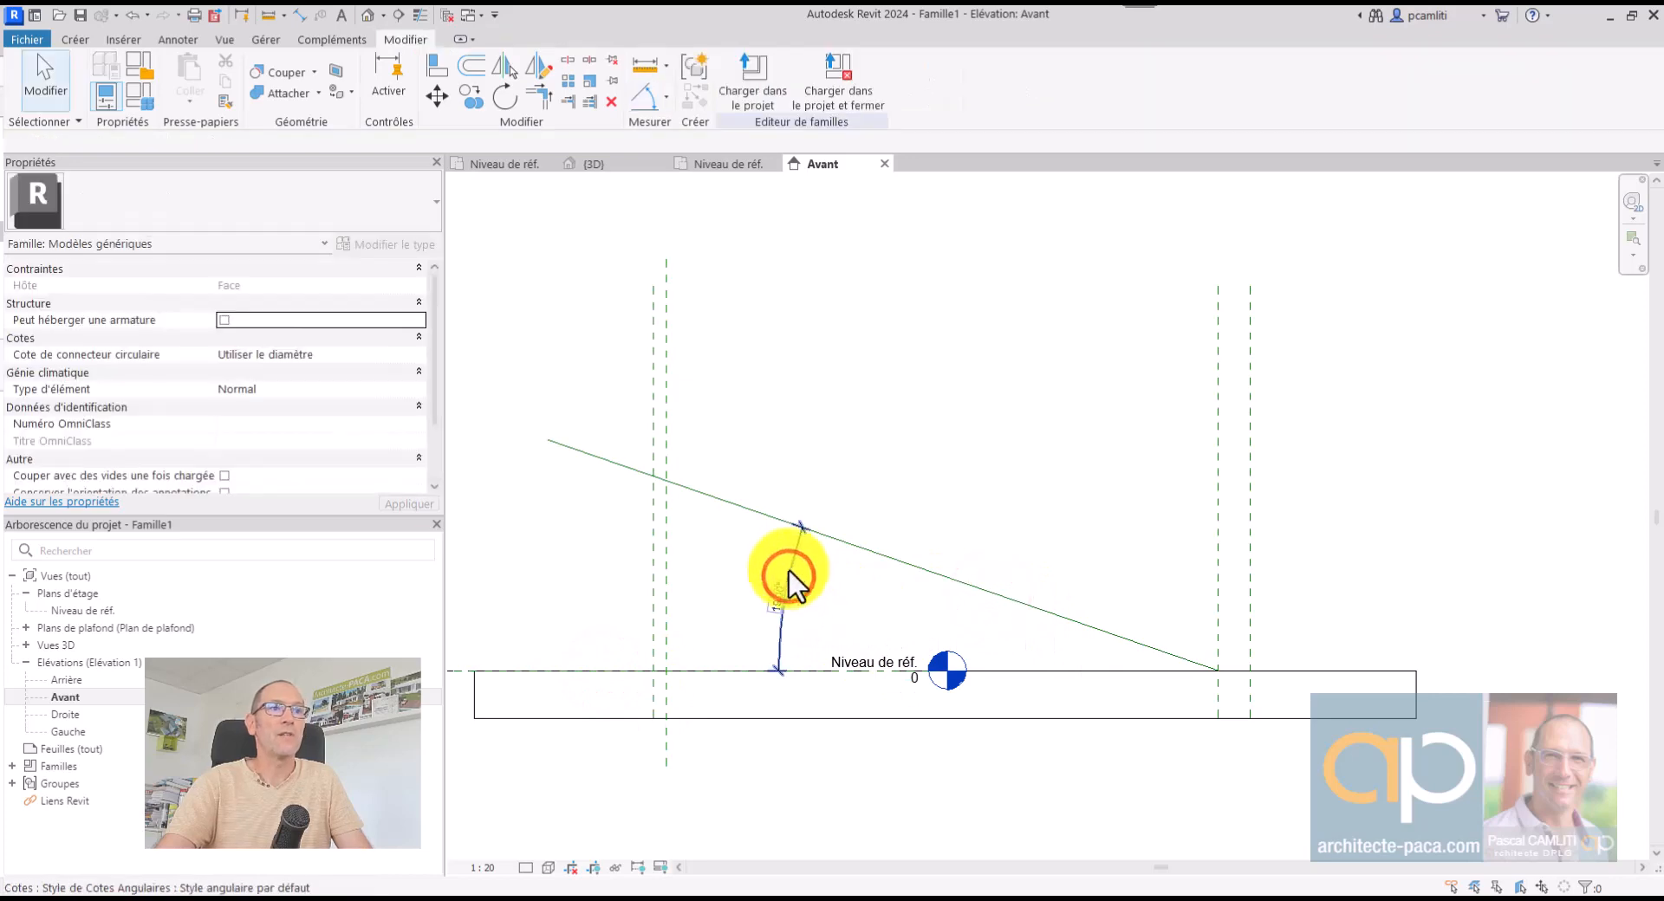
# Label the angular dimension with a new family type parameter named Angle_Demi_Charpente
pyautogui.click(789, 565)
pyautogui.click(902, 80)
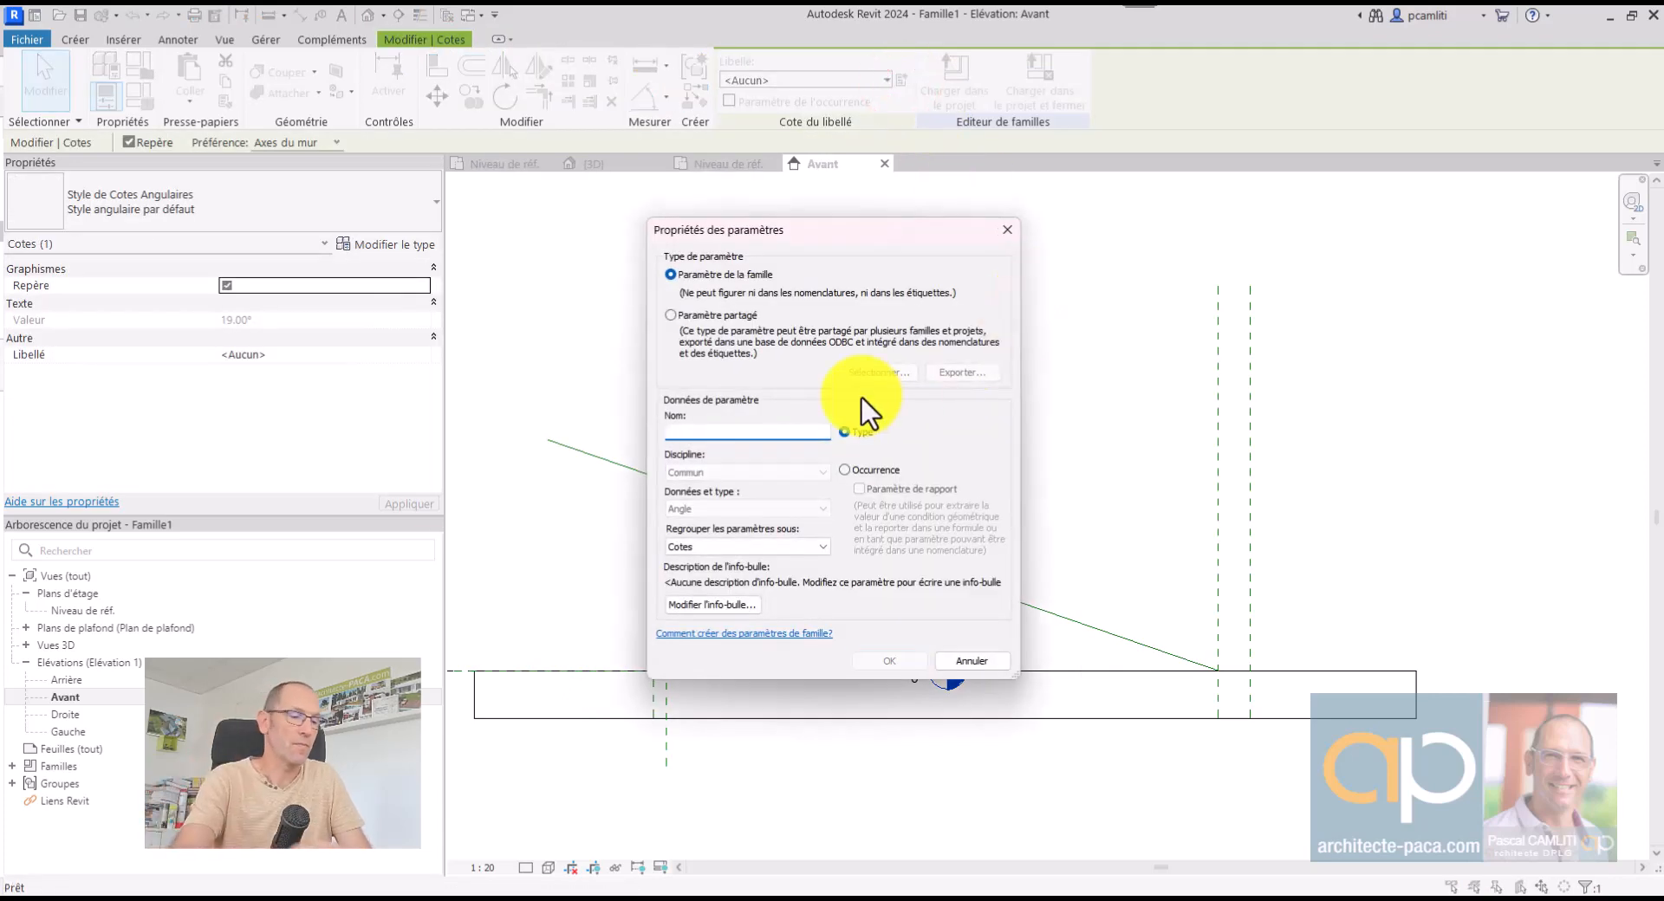
pyautogui.write('Angle')
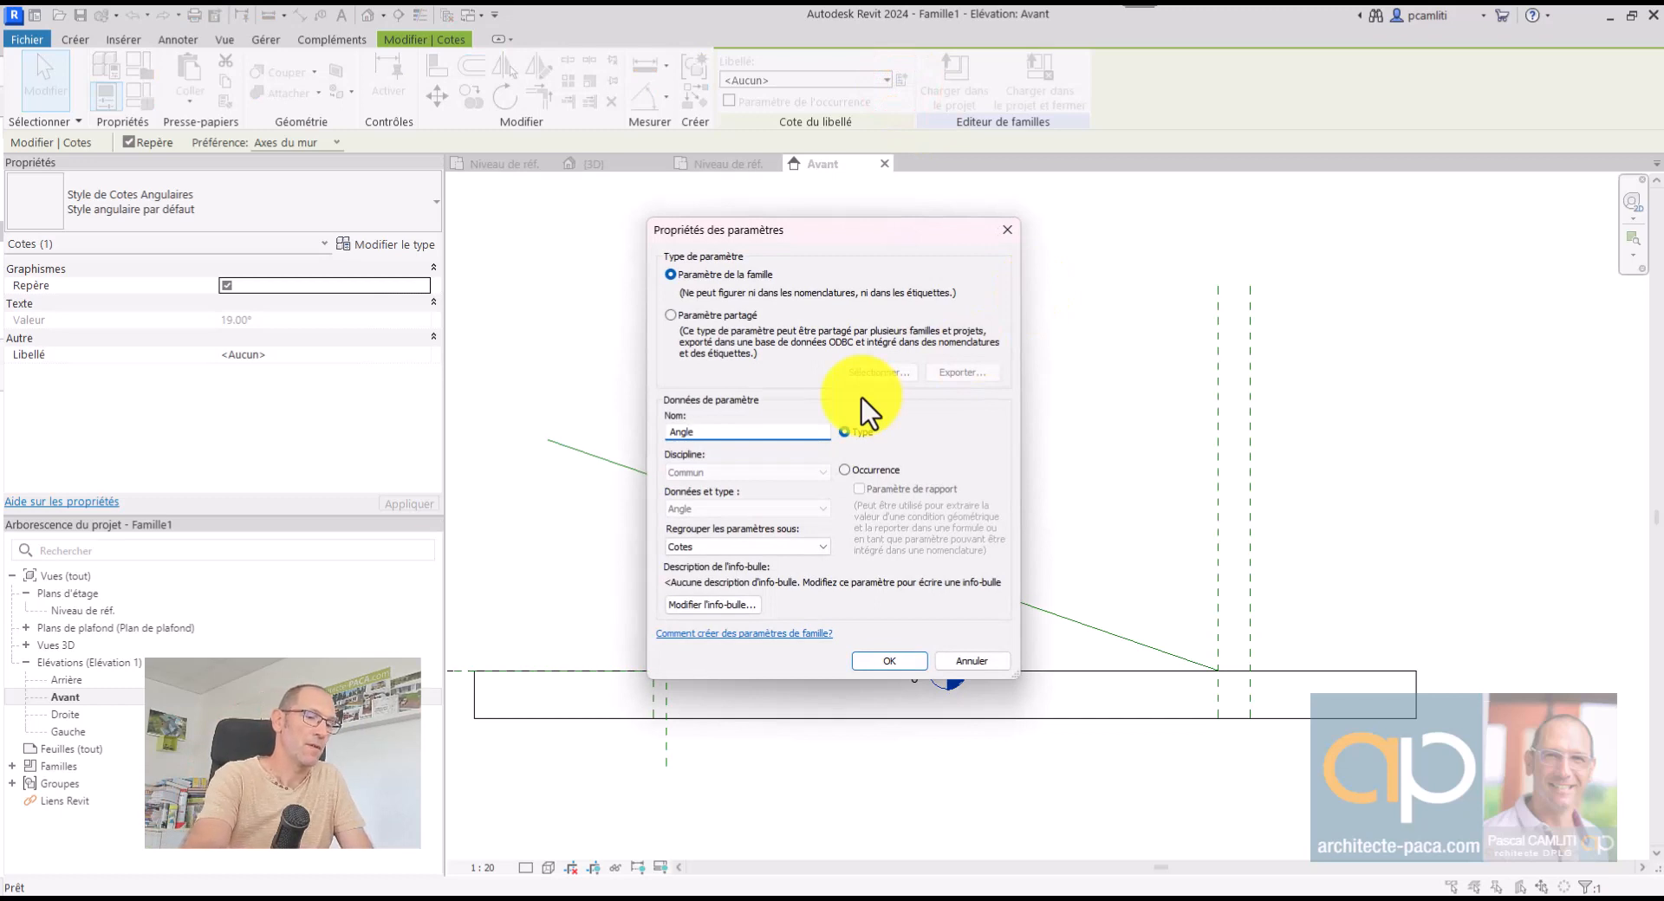
pyautogui.write('_Charpent')
pyautogui.press('BackSpace')
pyautogui.press('BackSpace')
pyautogui.press('BackSpace')
pyautogui.press('BackSpace')
pyautogui.press('BackSpace')
pyautogui.press('BackSpace')
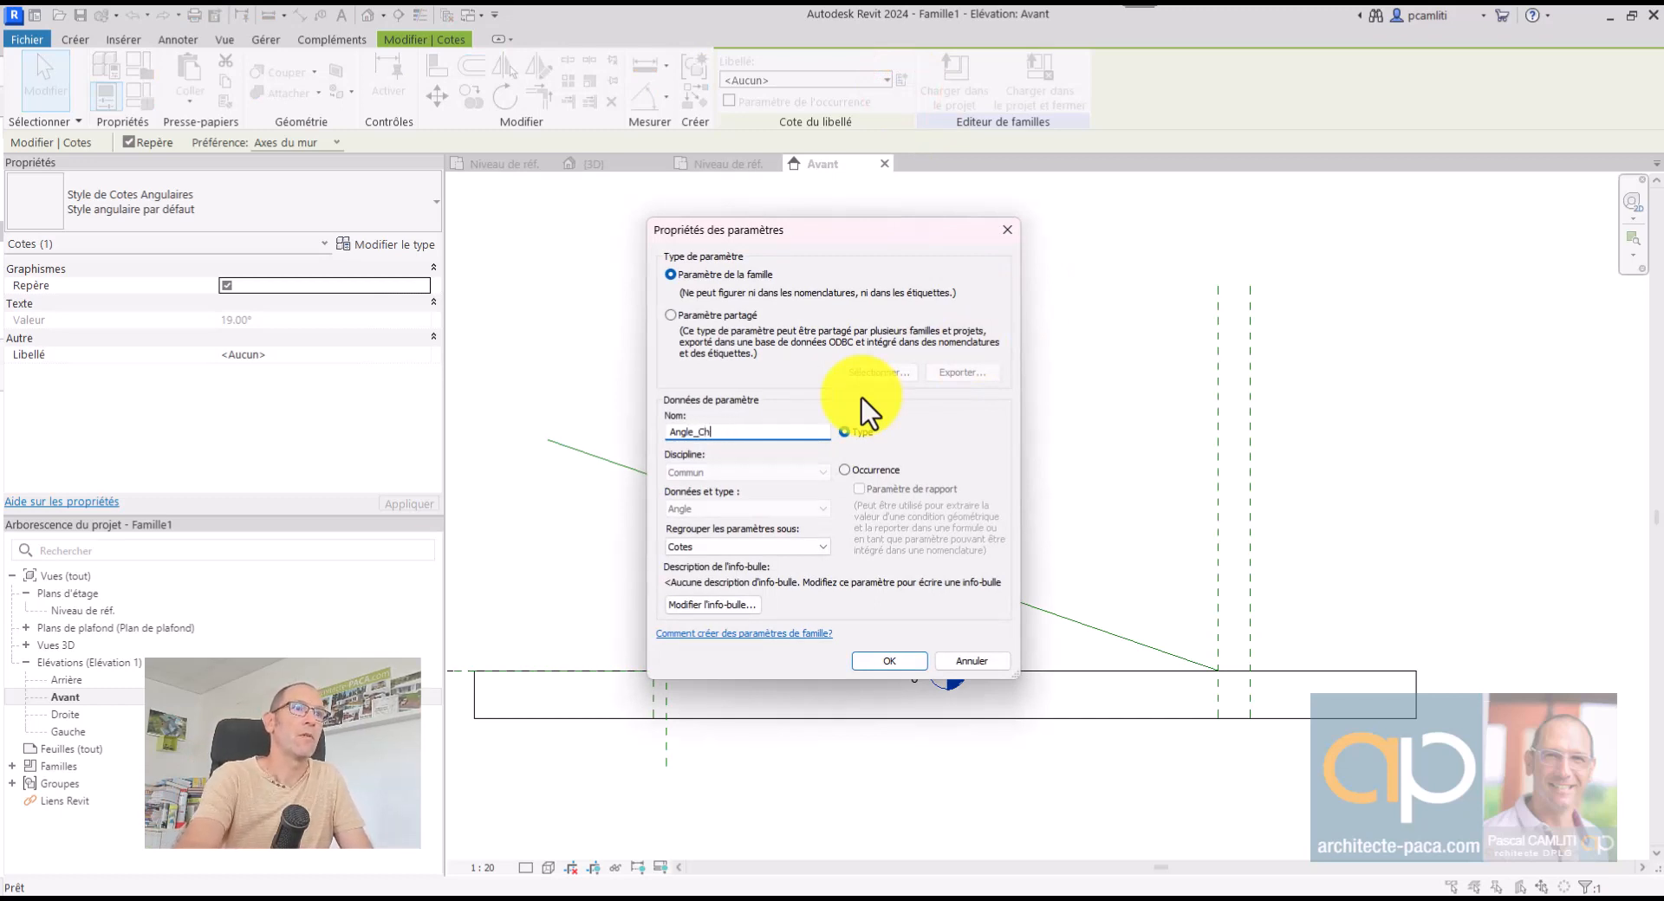
pyautogui.press('BackSpace')
pyautogui.press('BackSpace')
pyautogui.write('Demi')
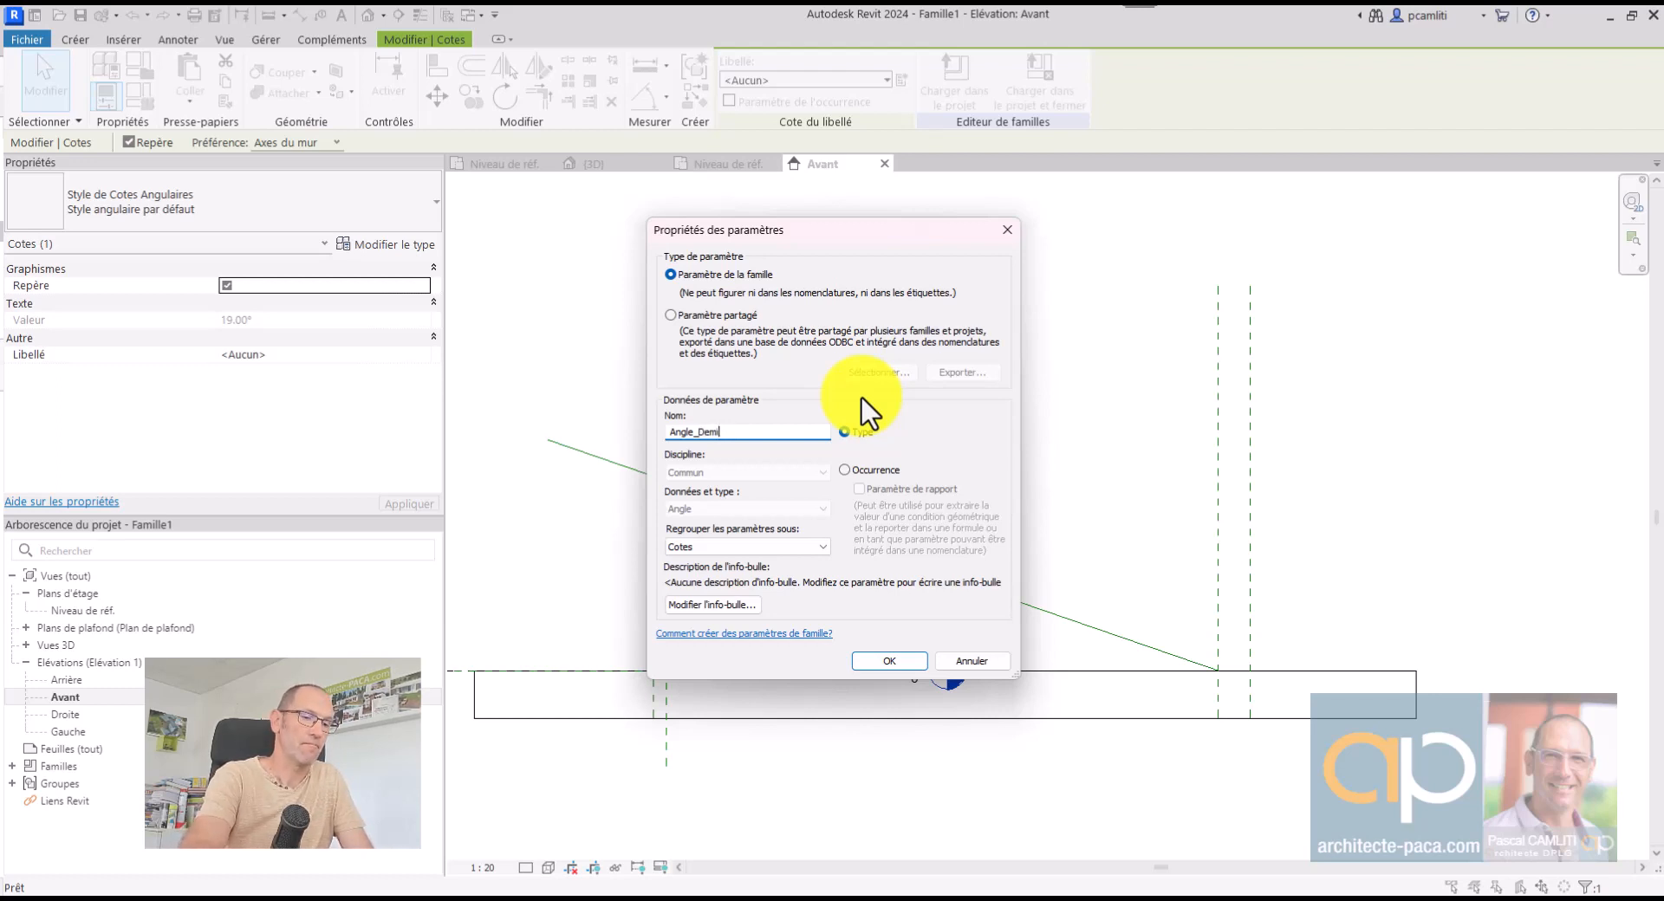
pyautogui.write('_Charpen')
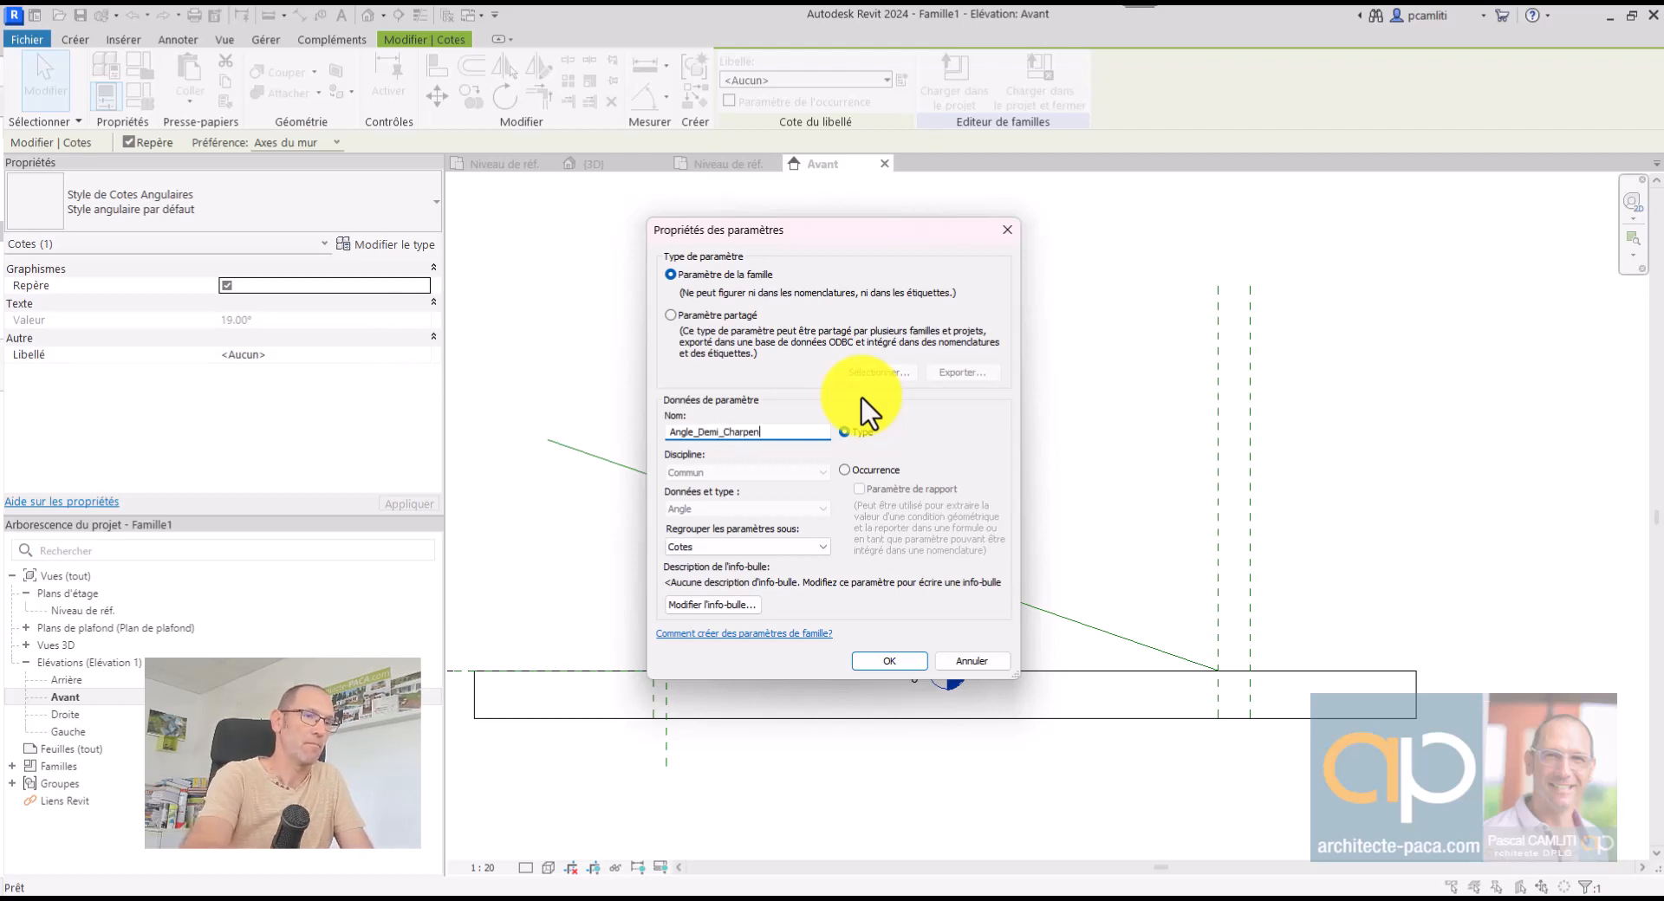
pyautogui.write('te')
pyautogui.click(897, 661)
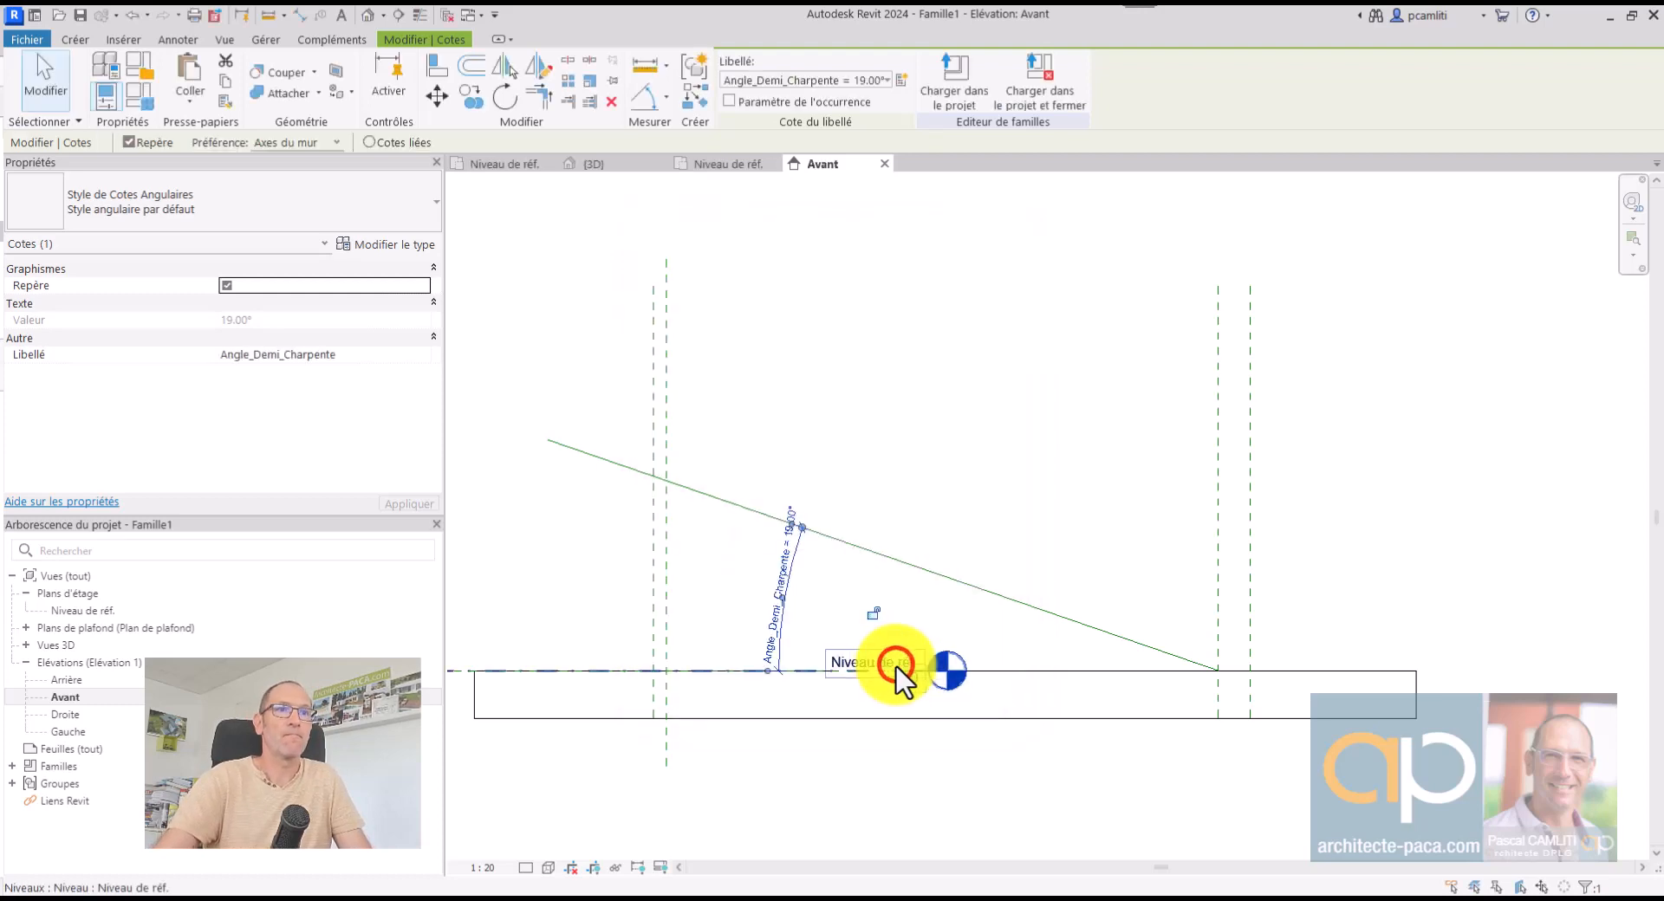
pyautogui.click(954, 508)
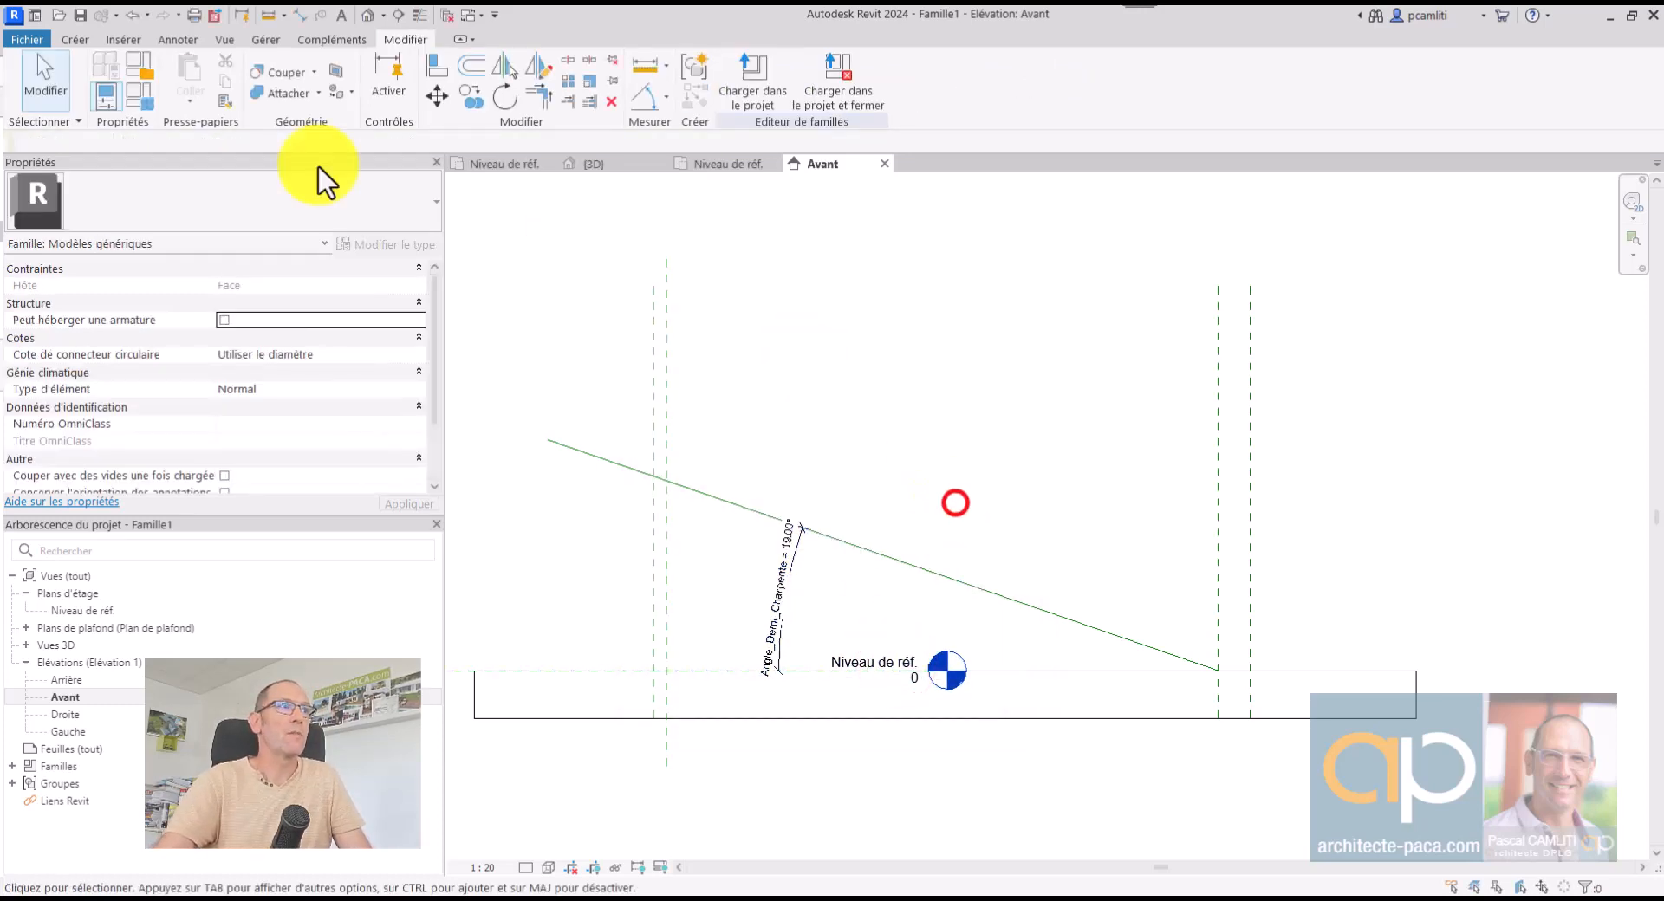
# Set the Angle_Demi_Charpente family parameter to 16.70° and apply it to the sloped reference line
pyautogui.click(143, 103)
pyautogui.moveTo(1443, 854); pyautogui.dragTo(567, 569)
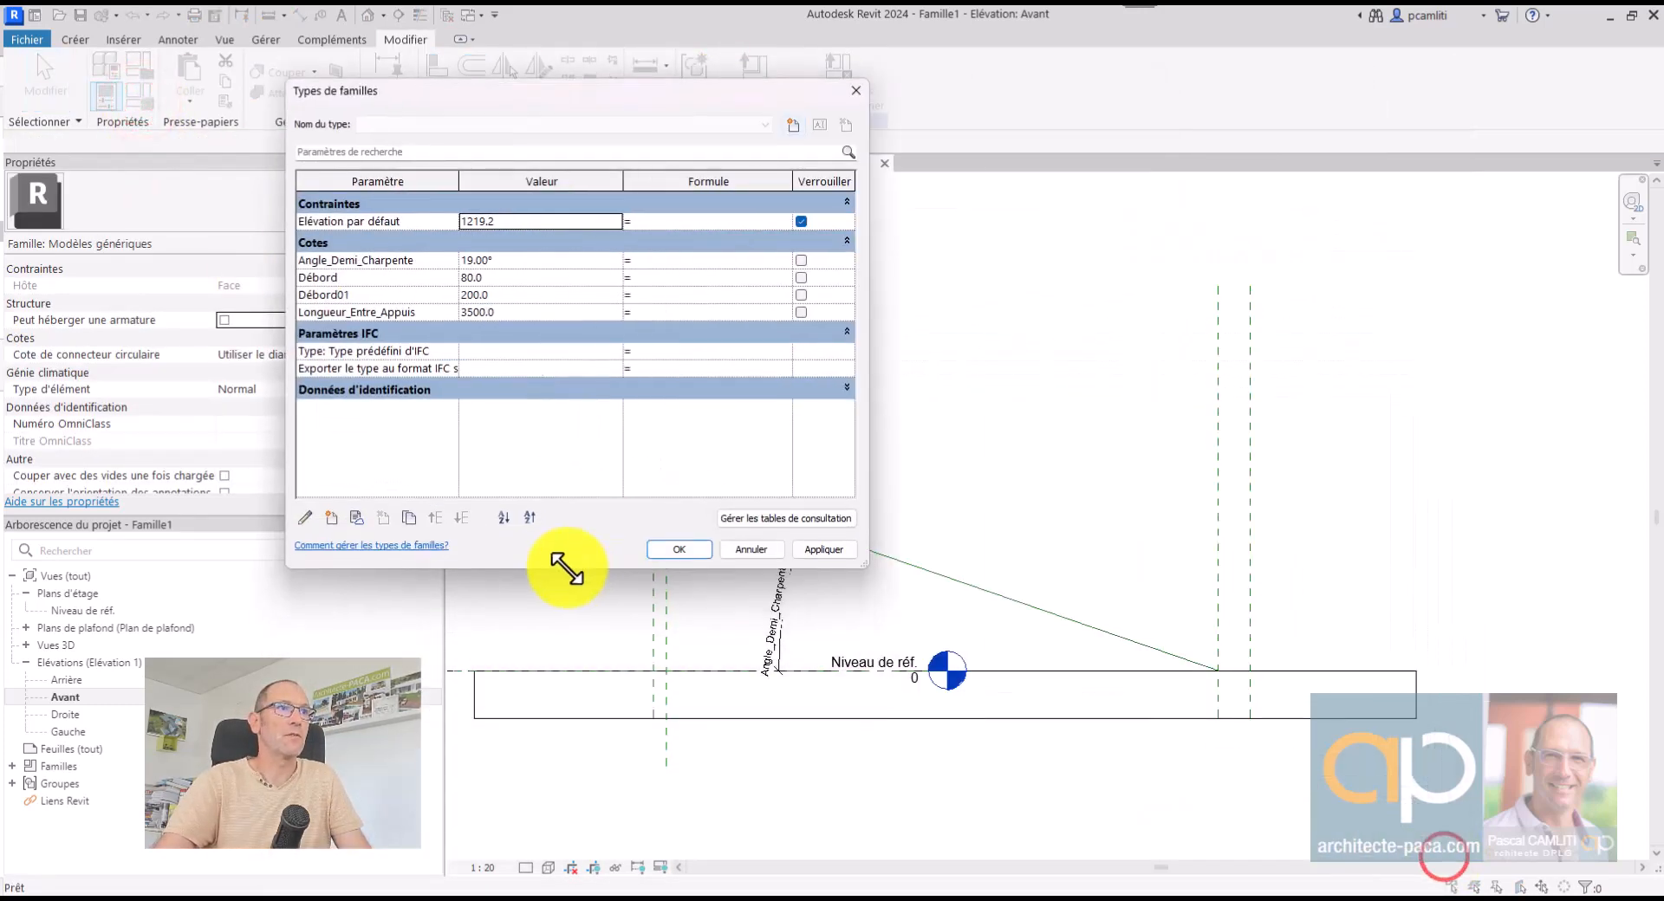
pyautogui.moveTo(663, 99); pyautogui.dragTo(1352, 93)
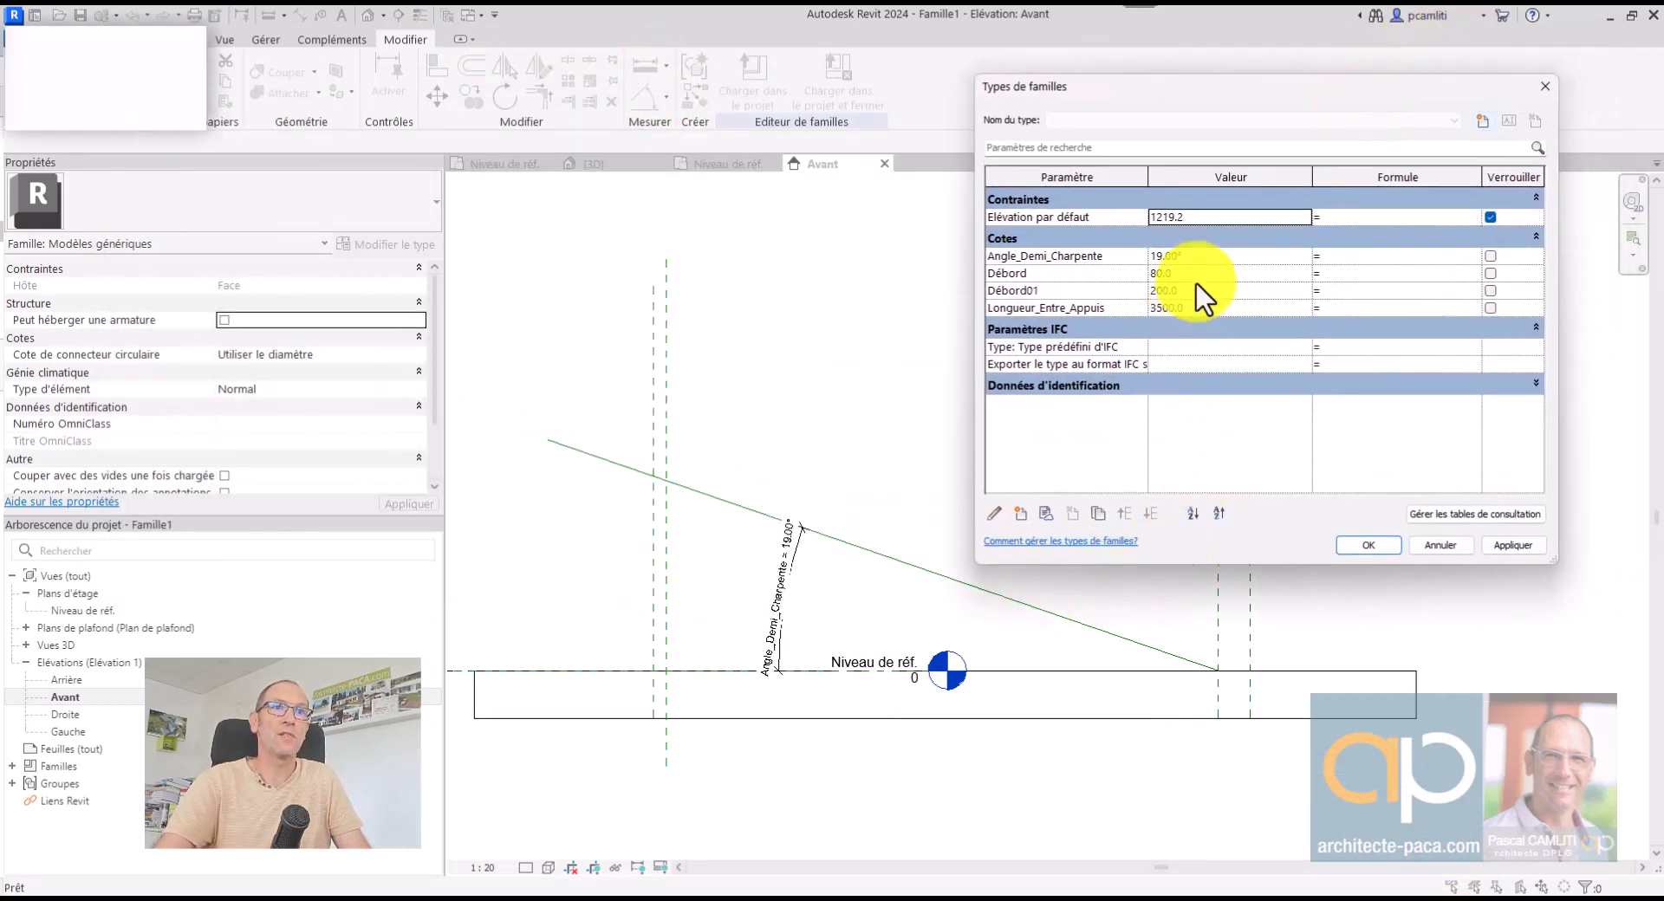
pyautogui.click(1209, 260)
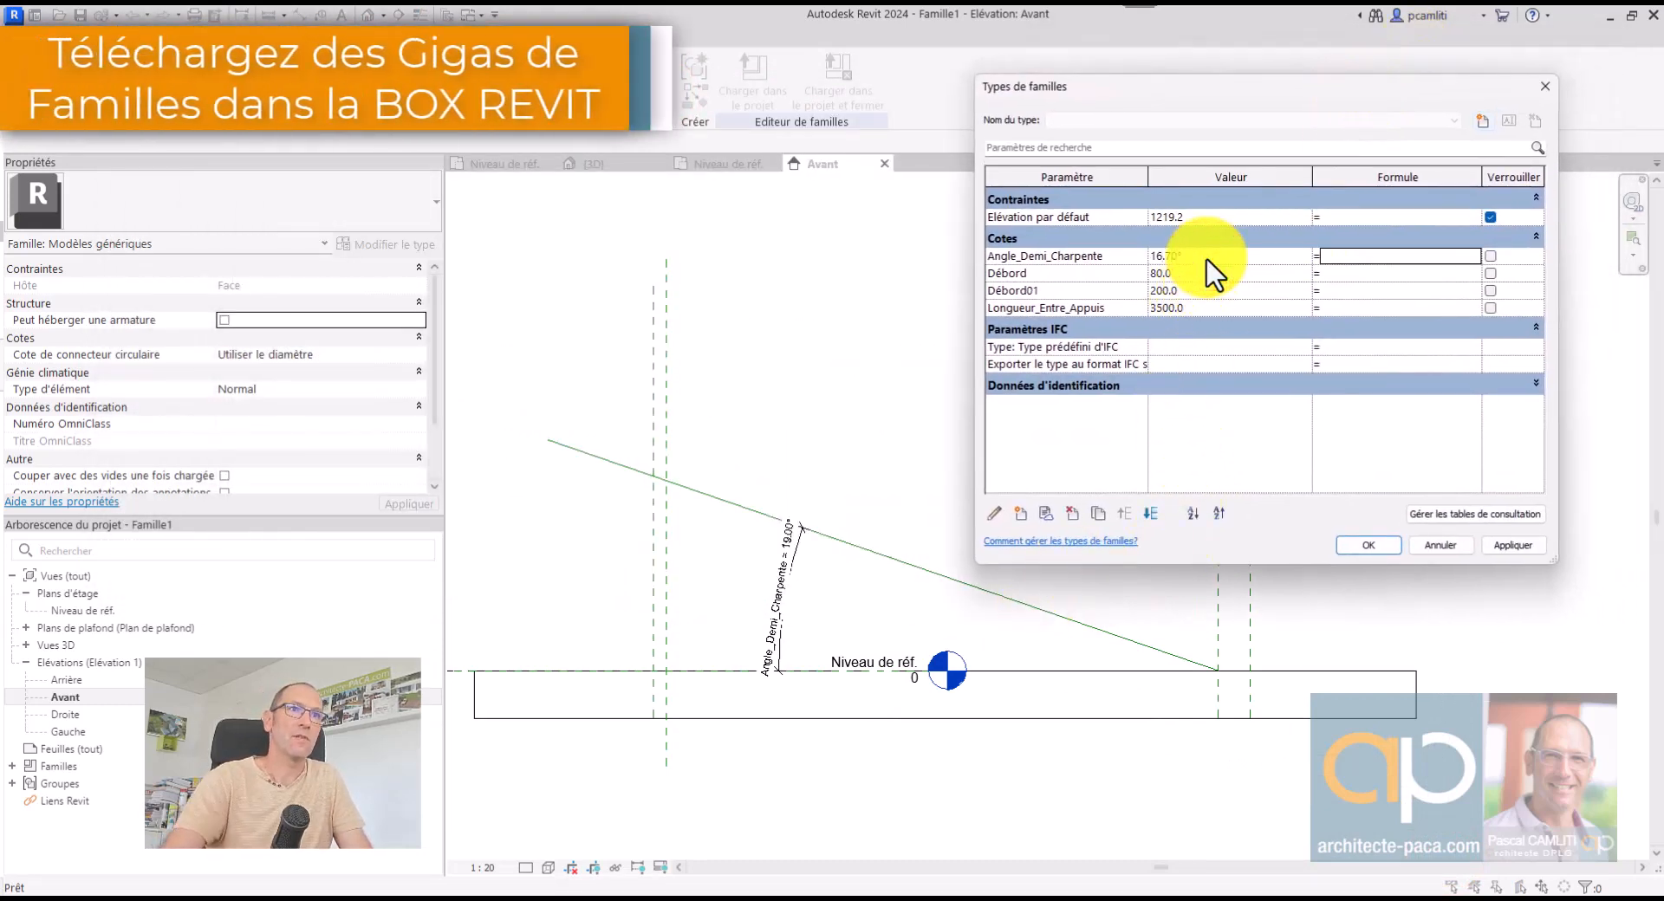
pyautogui.click(1522, 548)
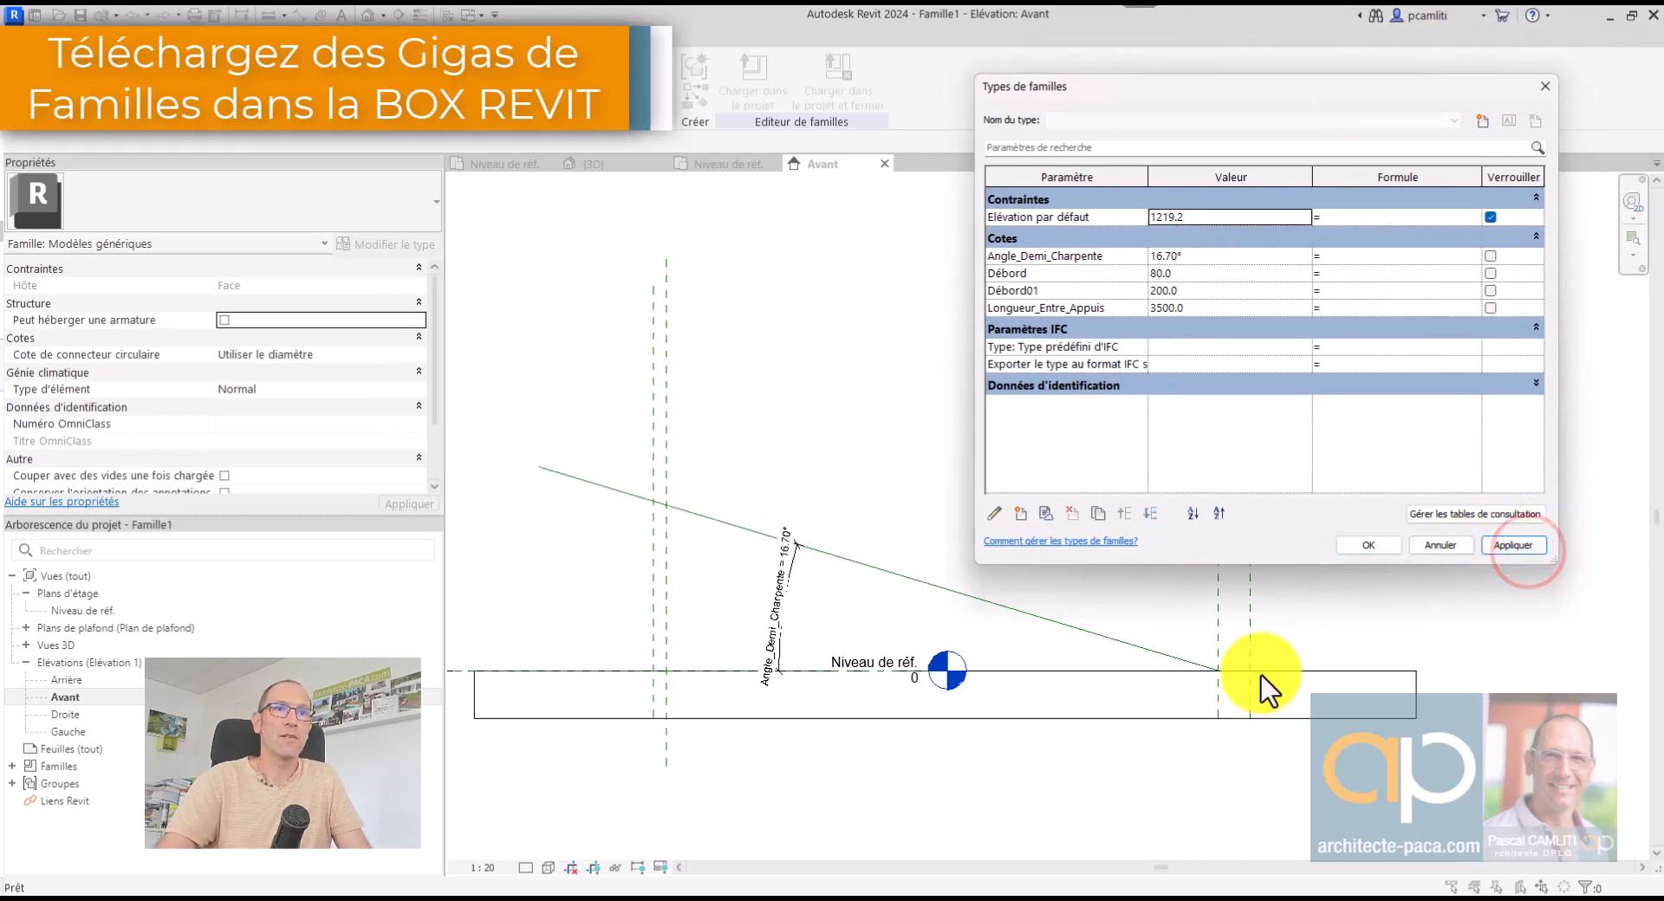
# Test the family's span by applying 2500 to Longueur_Entre_Appuis and restoring it to 3500
pyautogui.click(1195, 308)
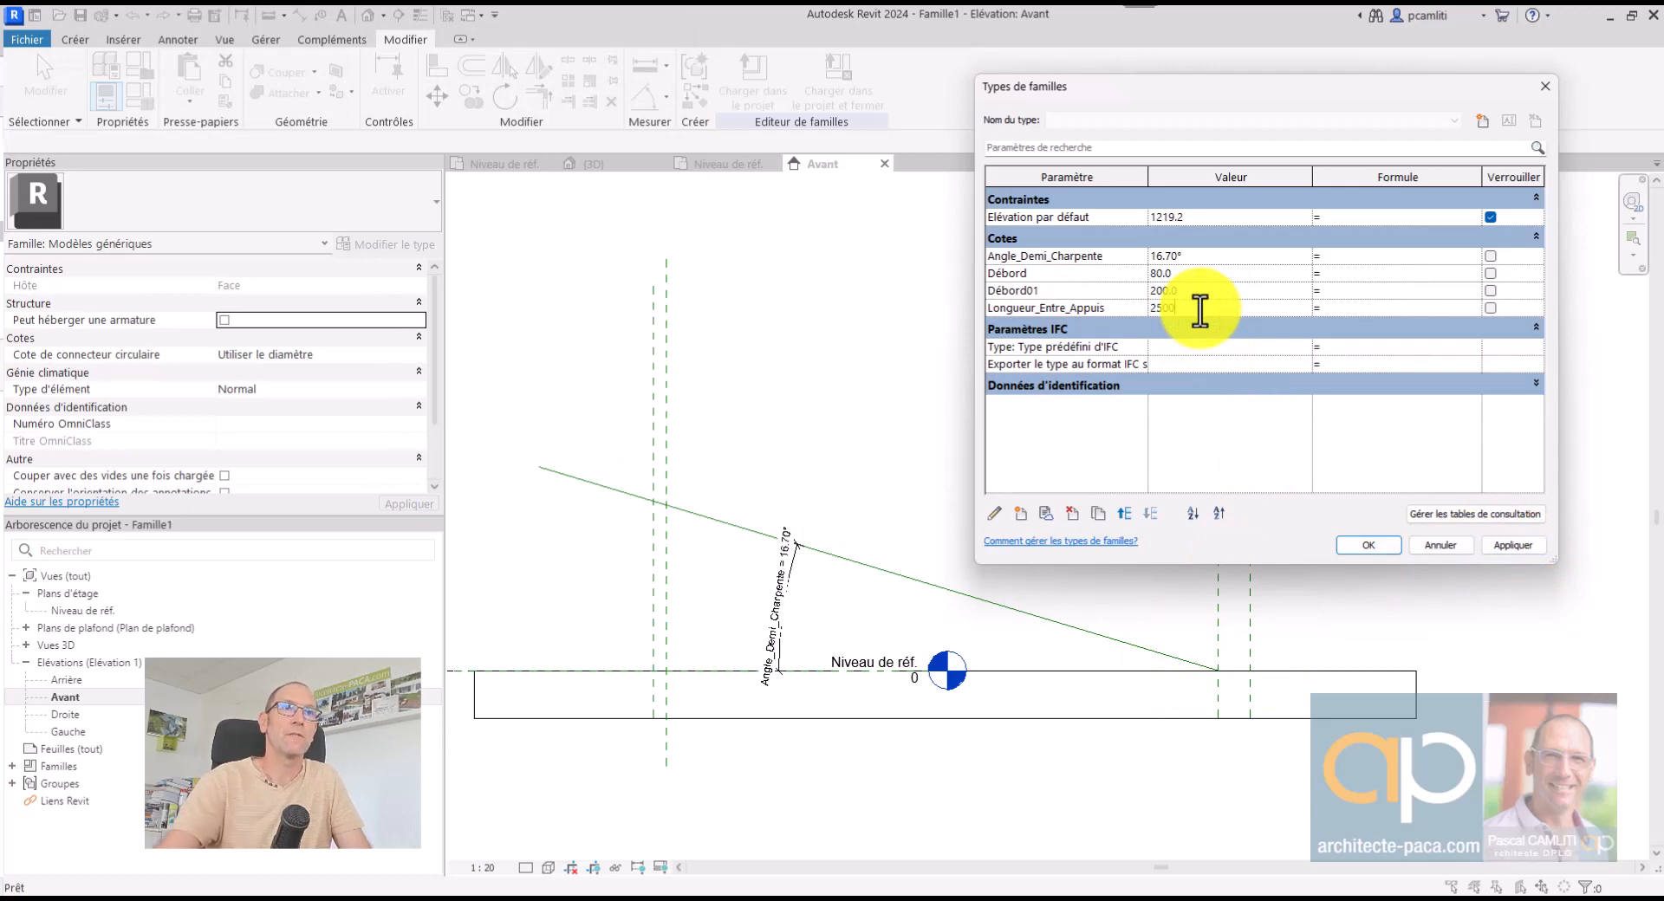
pyautogui.click(1511, 547)
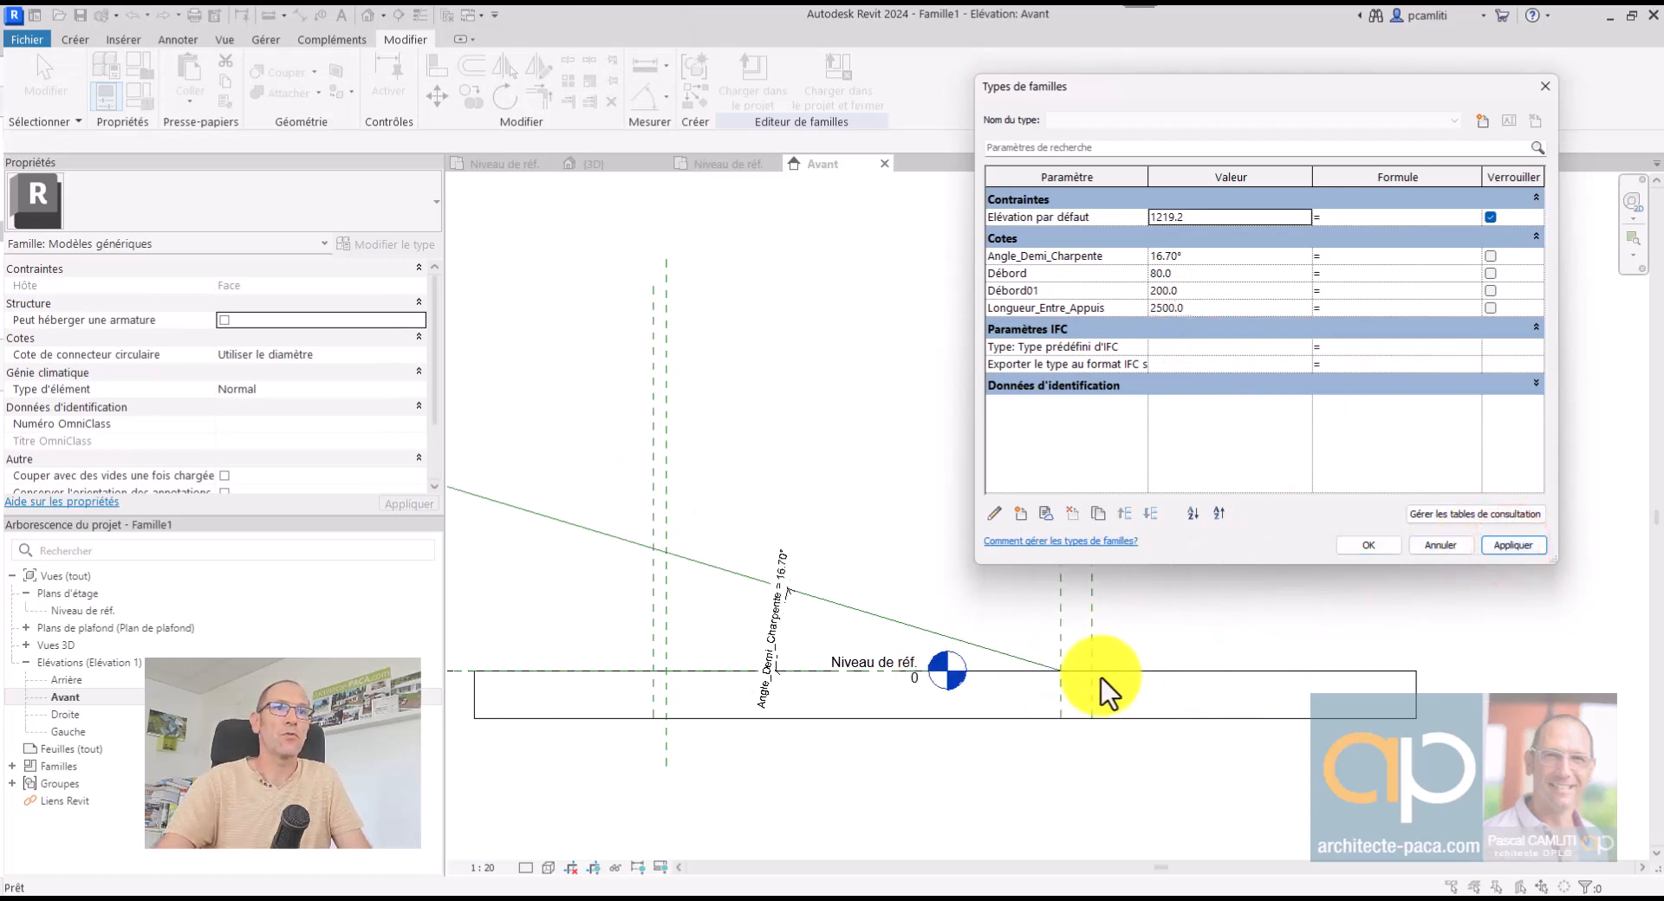
pyautogui.click(1224, 310)
pyautogui.write('3500')
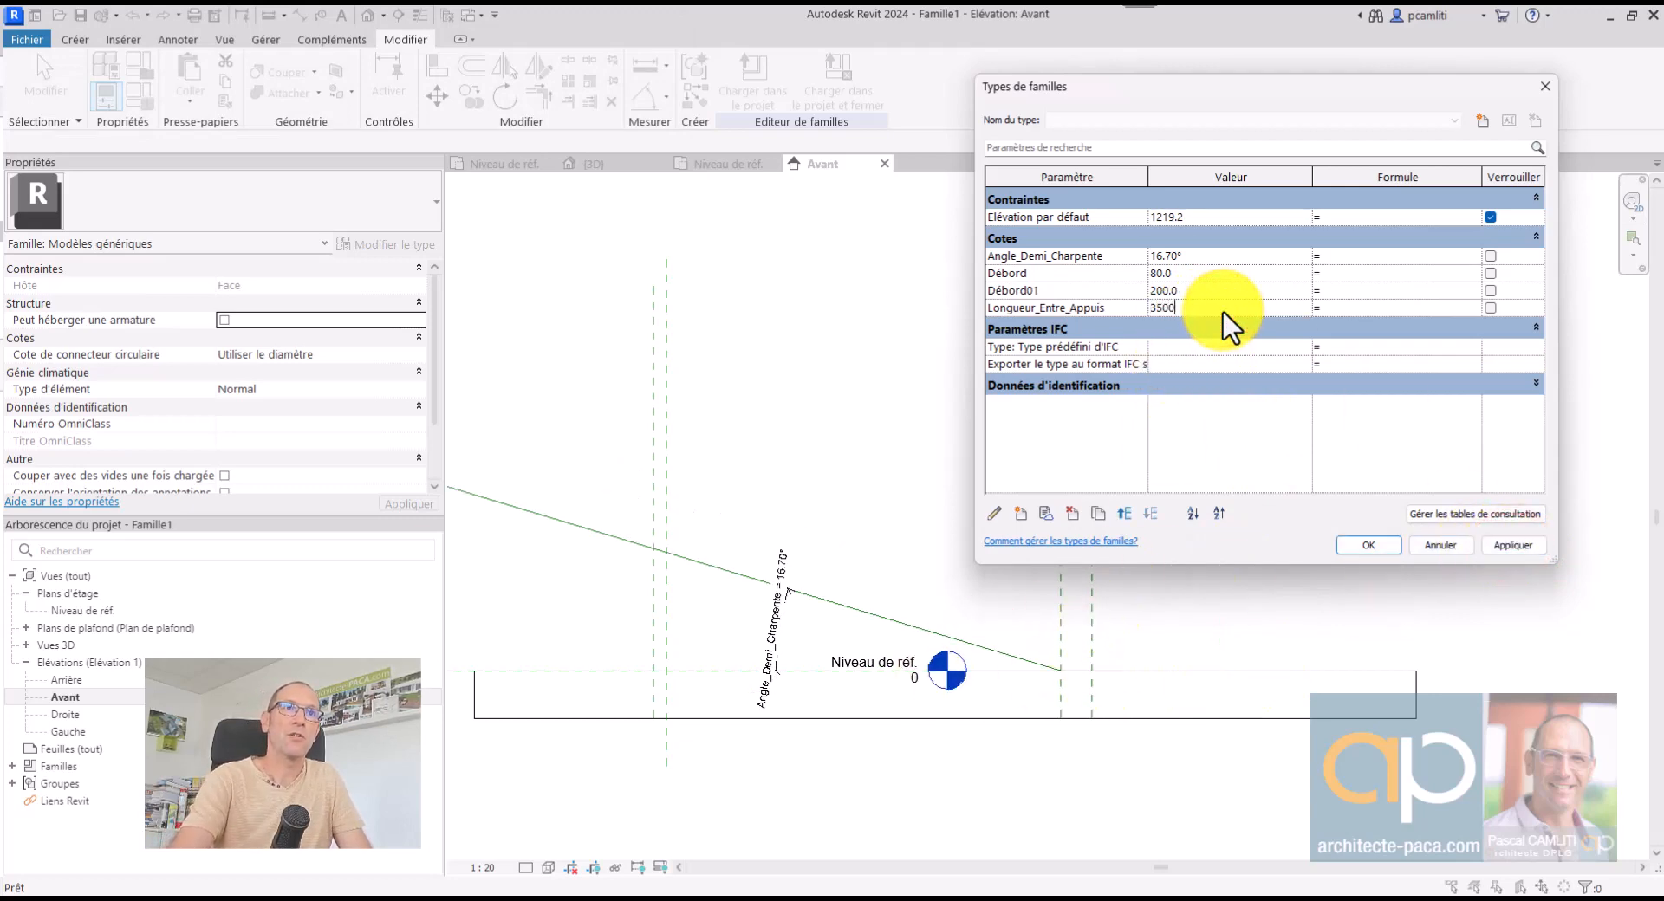
pyautogui.press('Tab')
pyautogui.click(1510, 548)
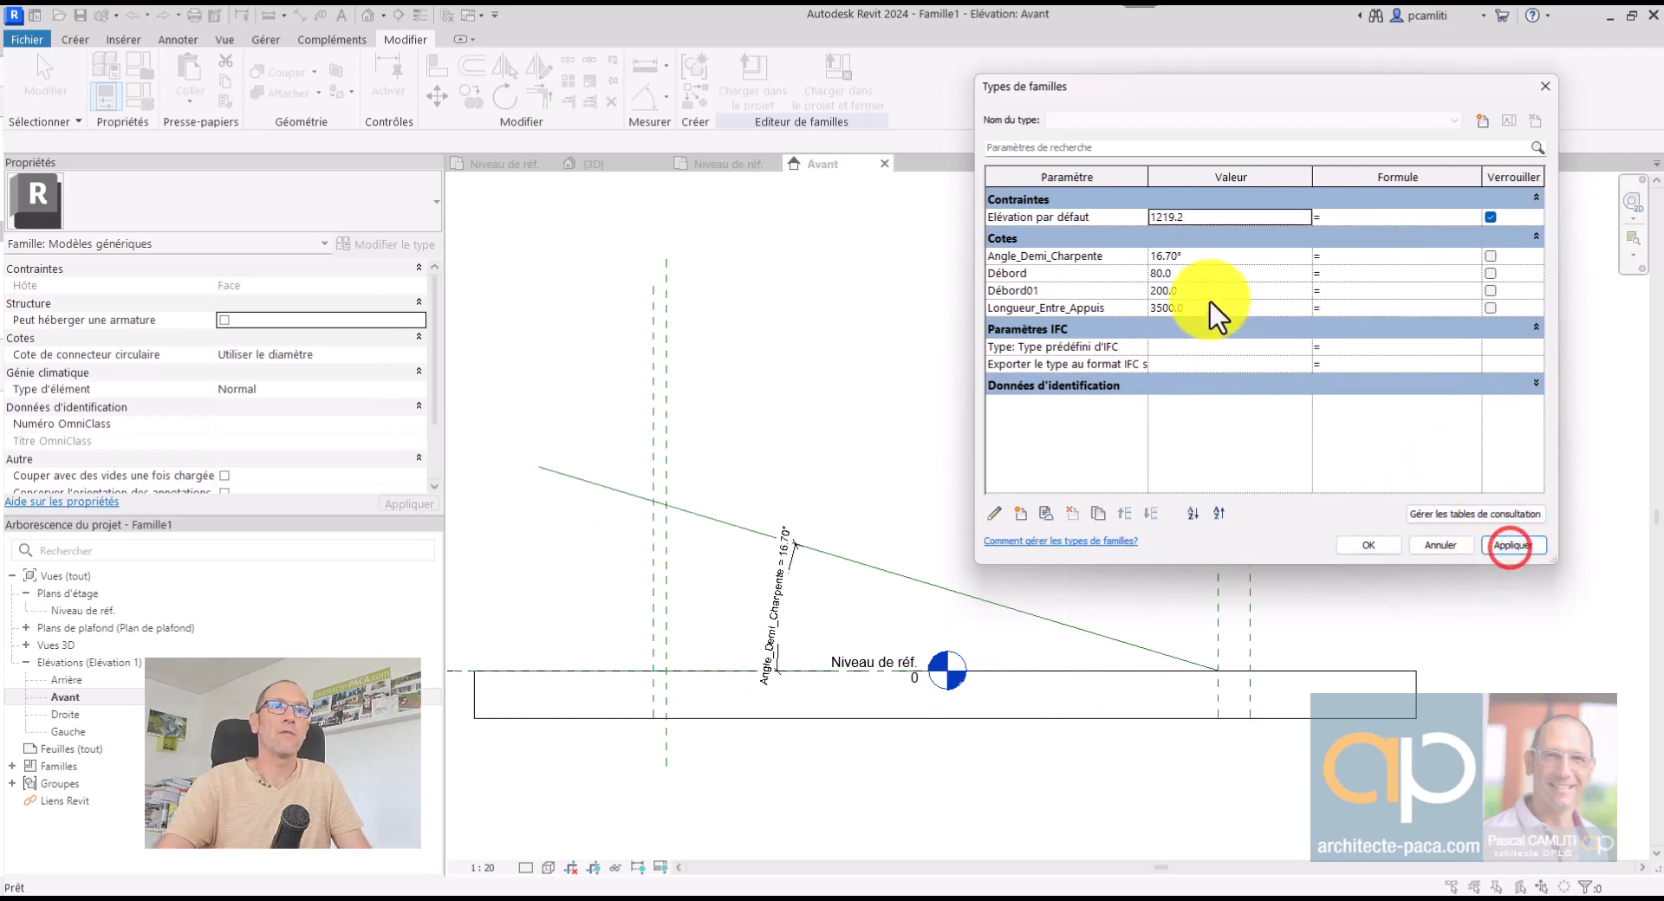
# Set the overhang parameters Débord to 50 and Débord01 to 150 and accept the family type values
pyautogui.click(1204, 274)
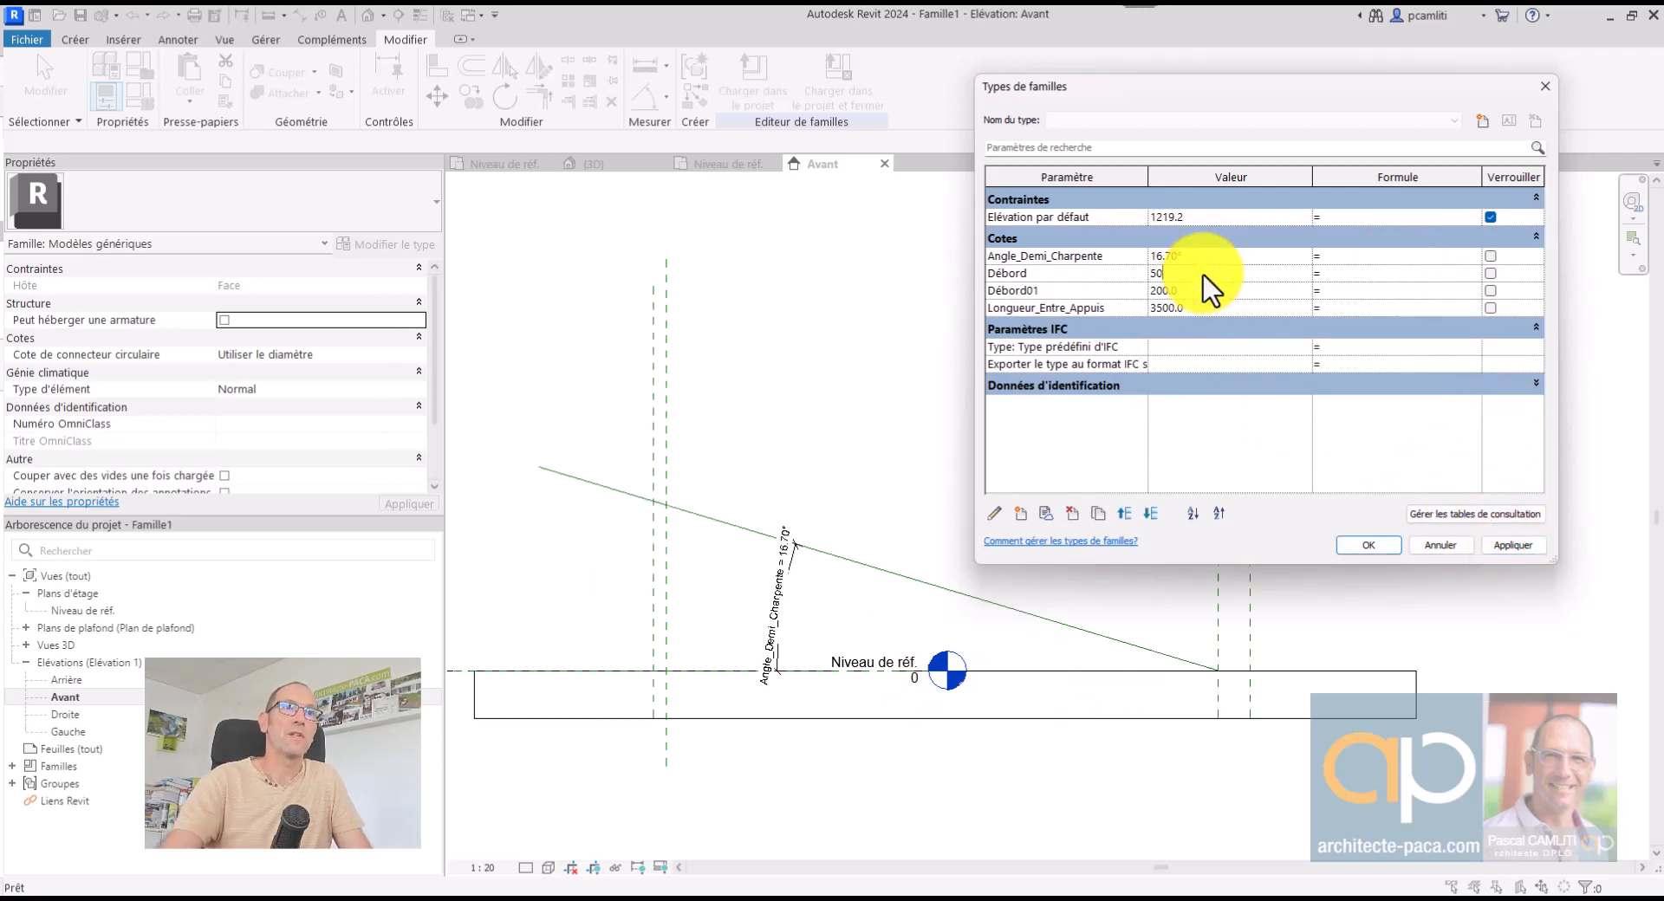
pyautogui.click(1529, 551)
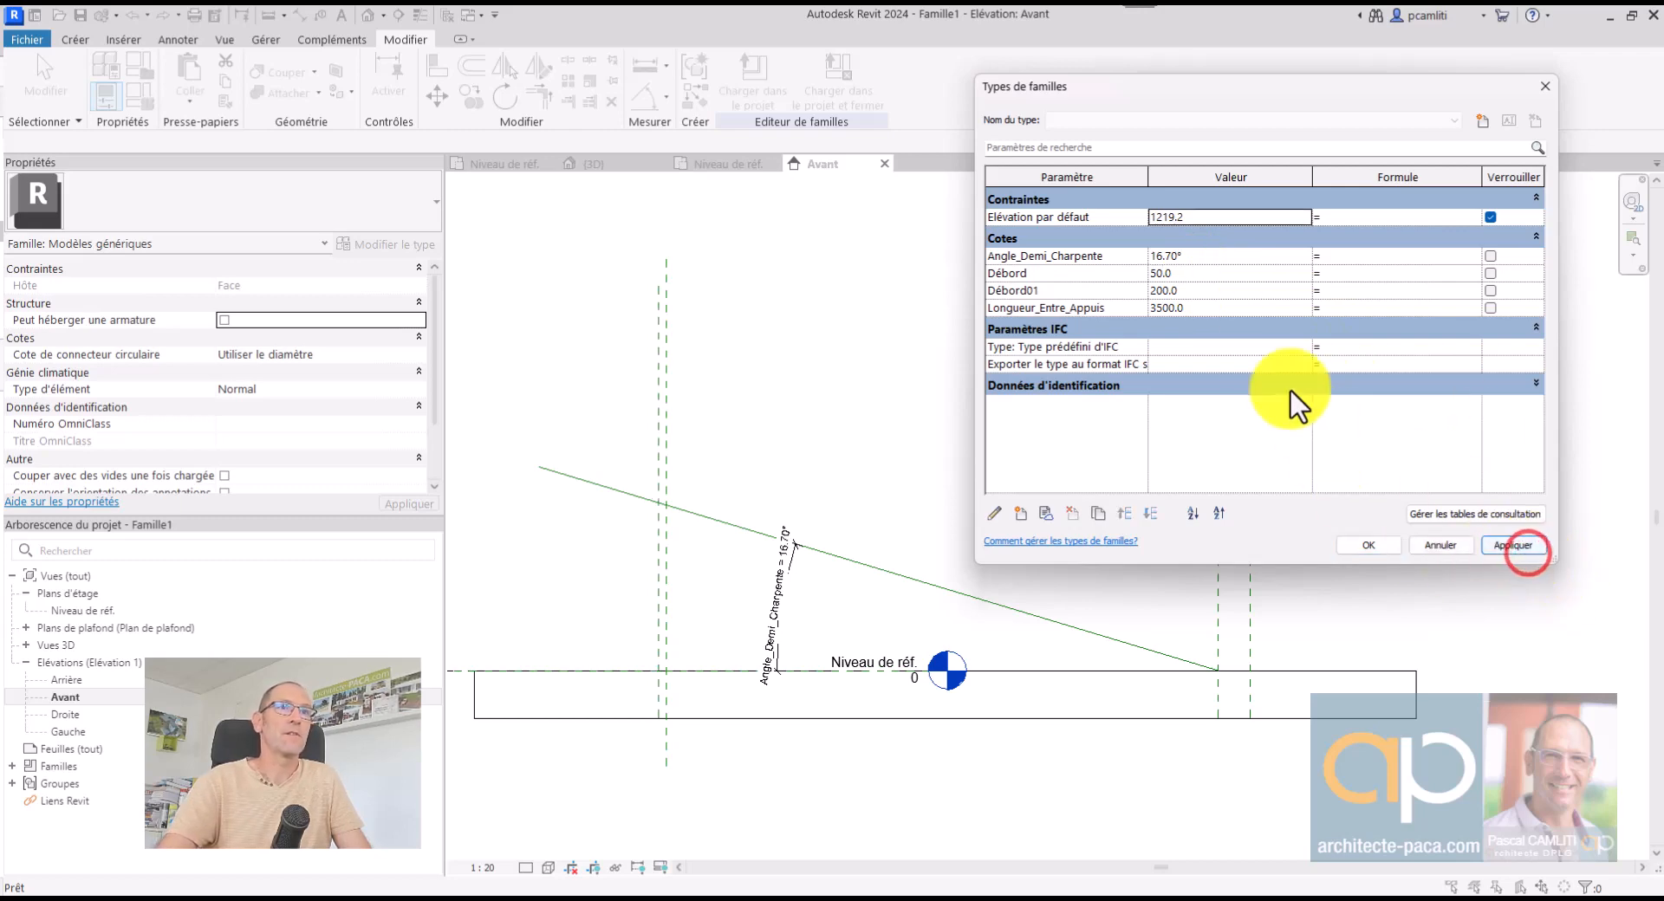
pyautogui.click(1225, 290)
pyautogui.write('150')
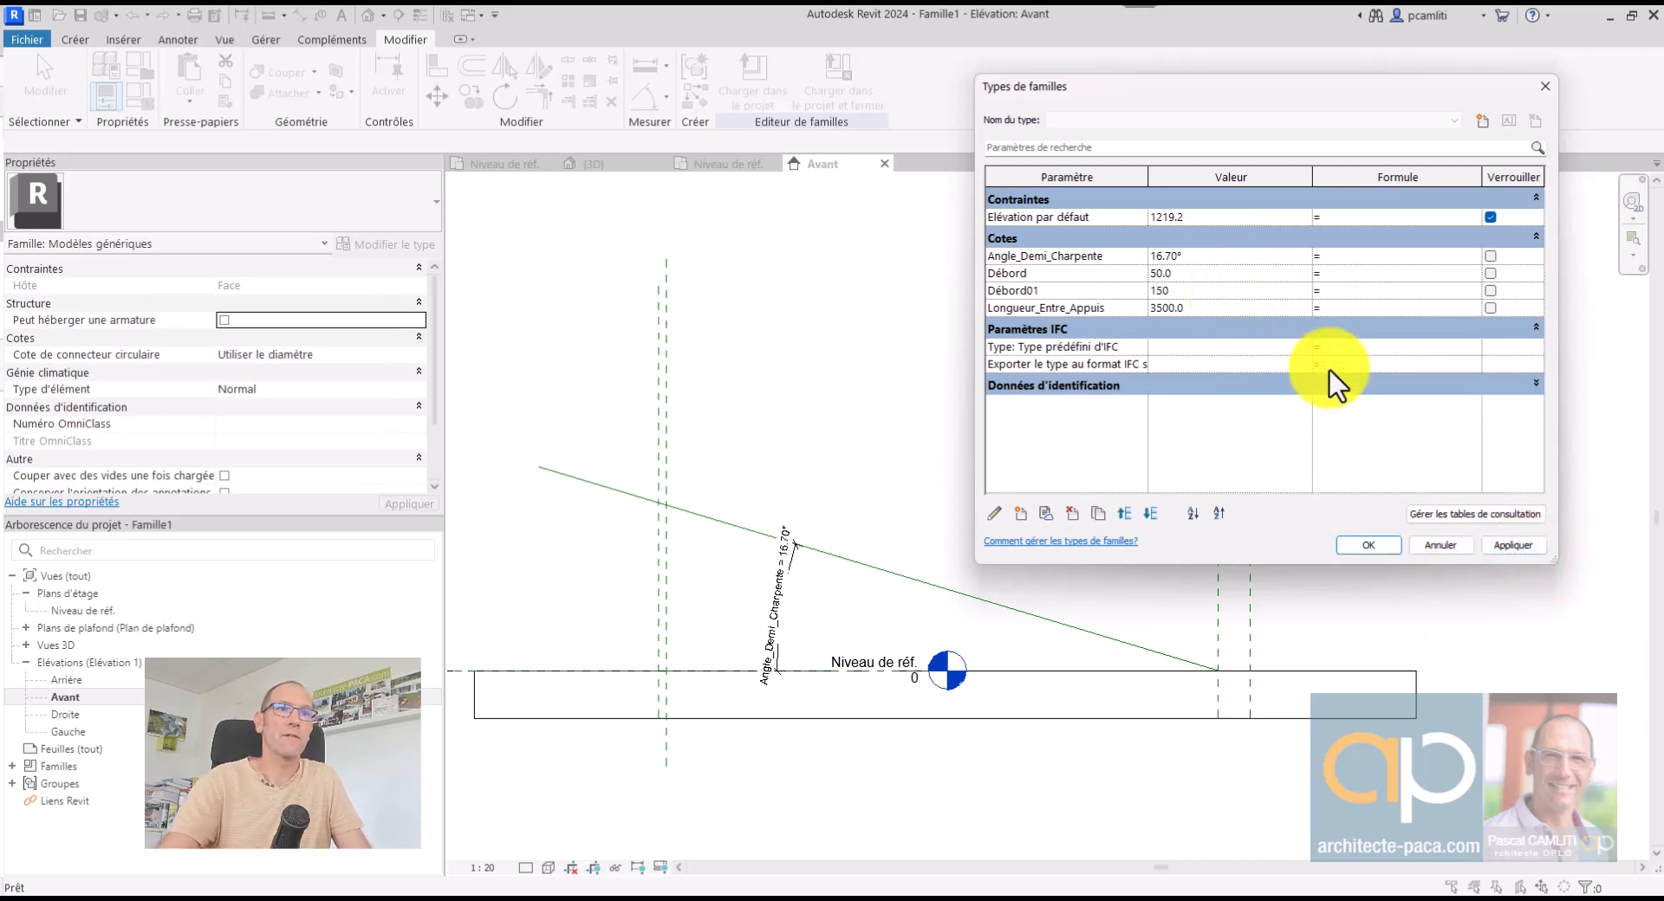
pyautogui.click(1506, 546)
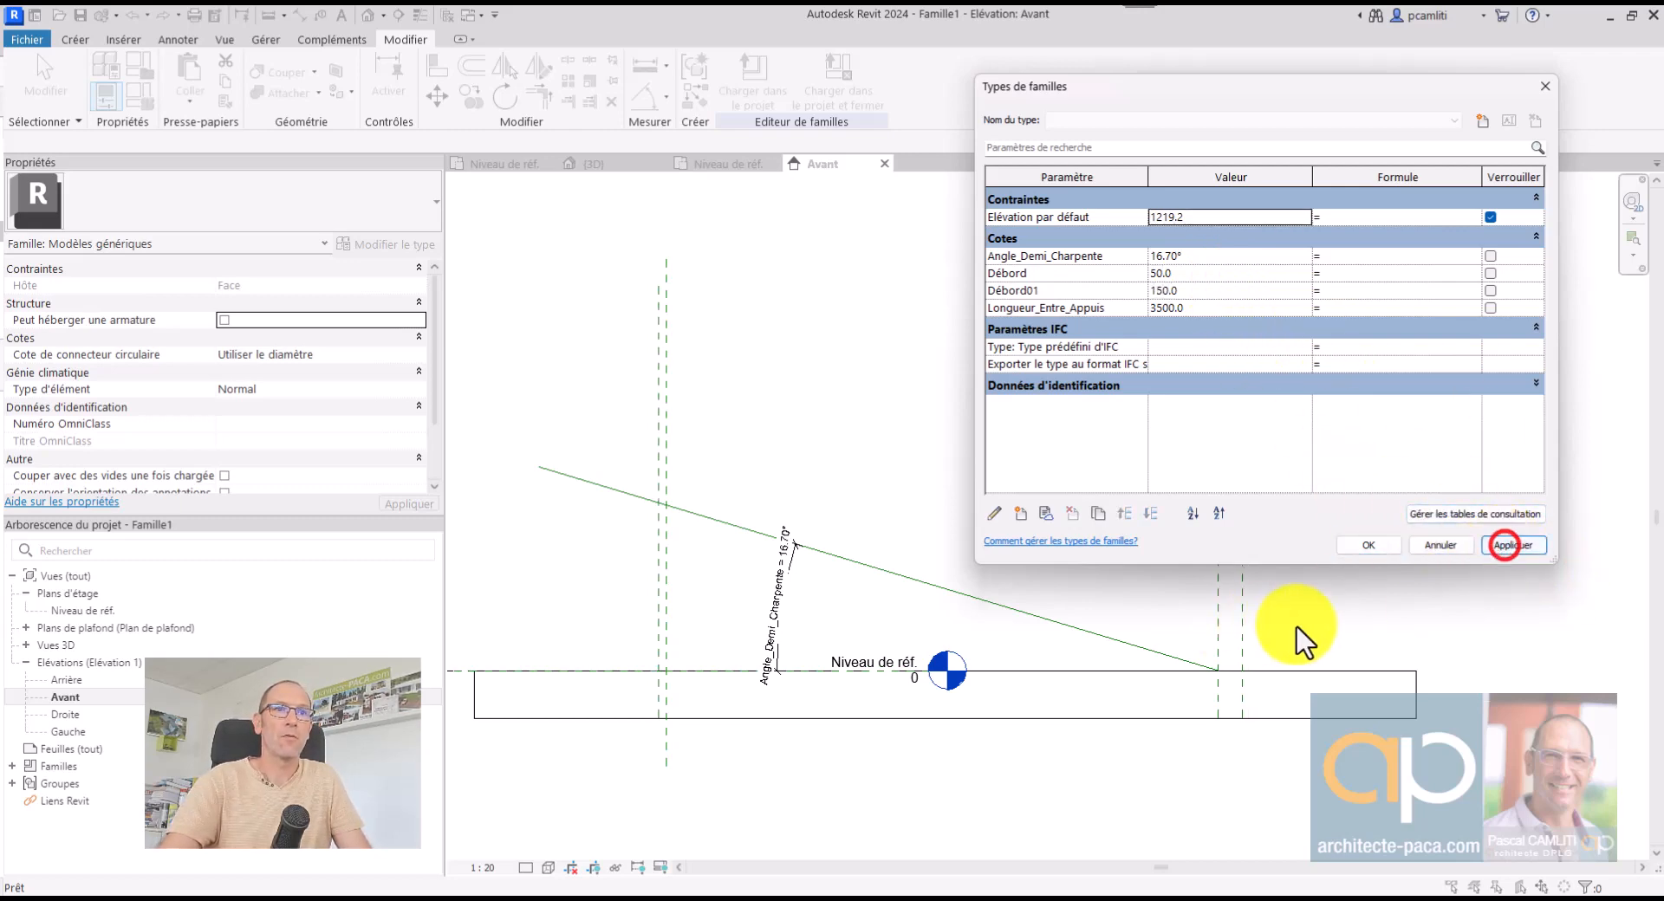
pyautogui.click(1392, 546)
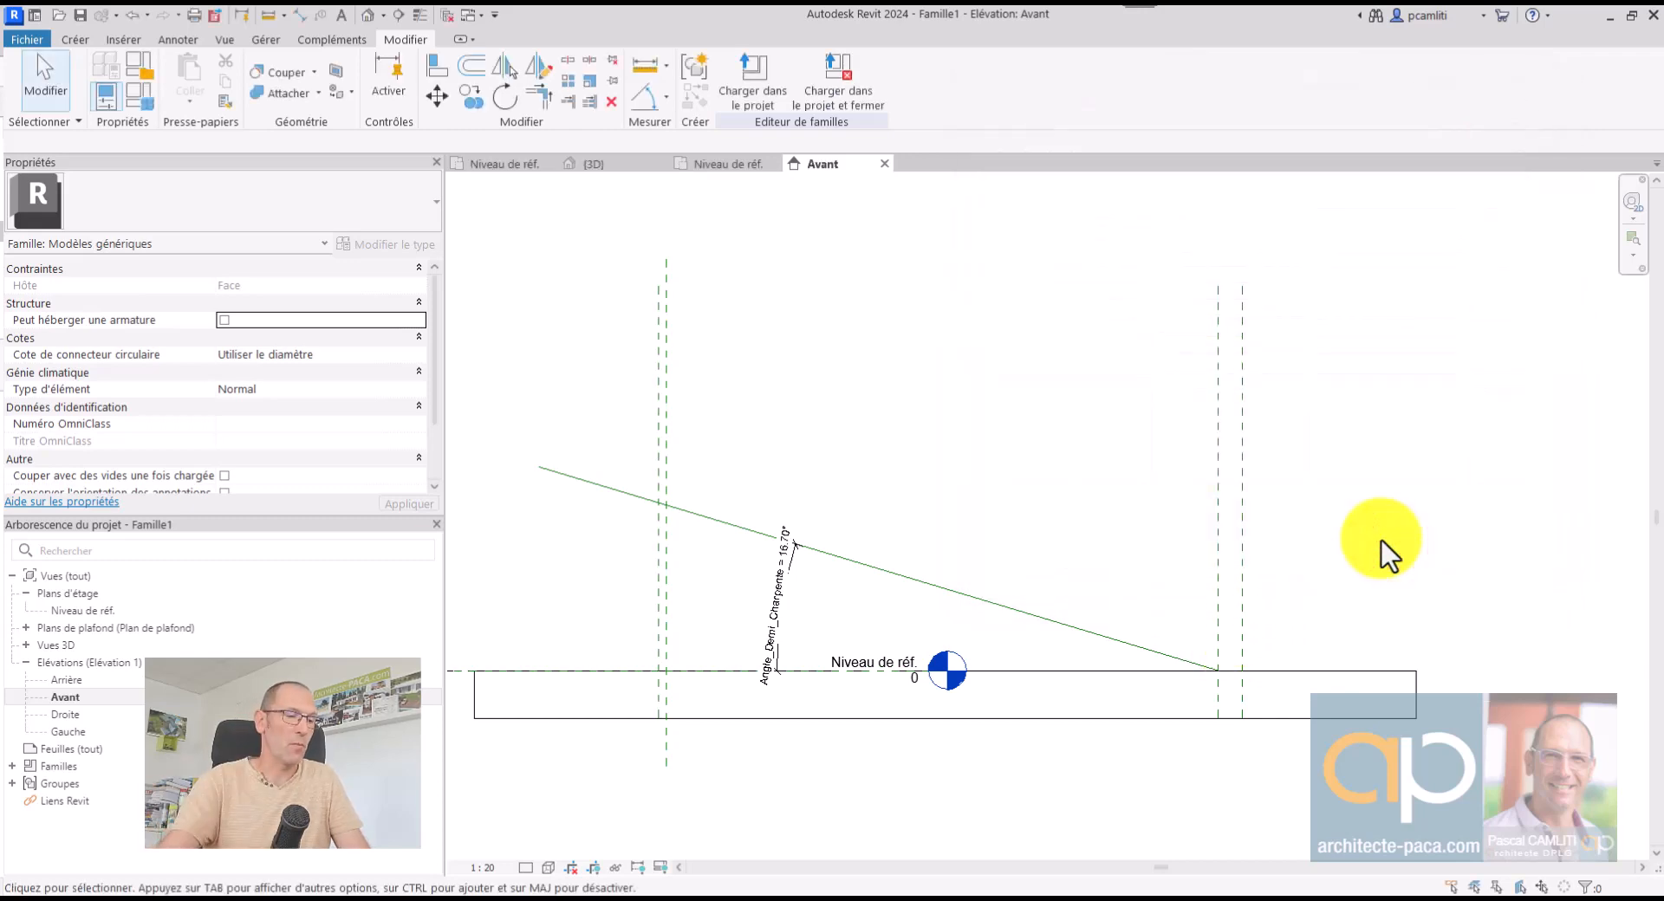
pyautogui.click(1428, 864)
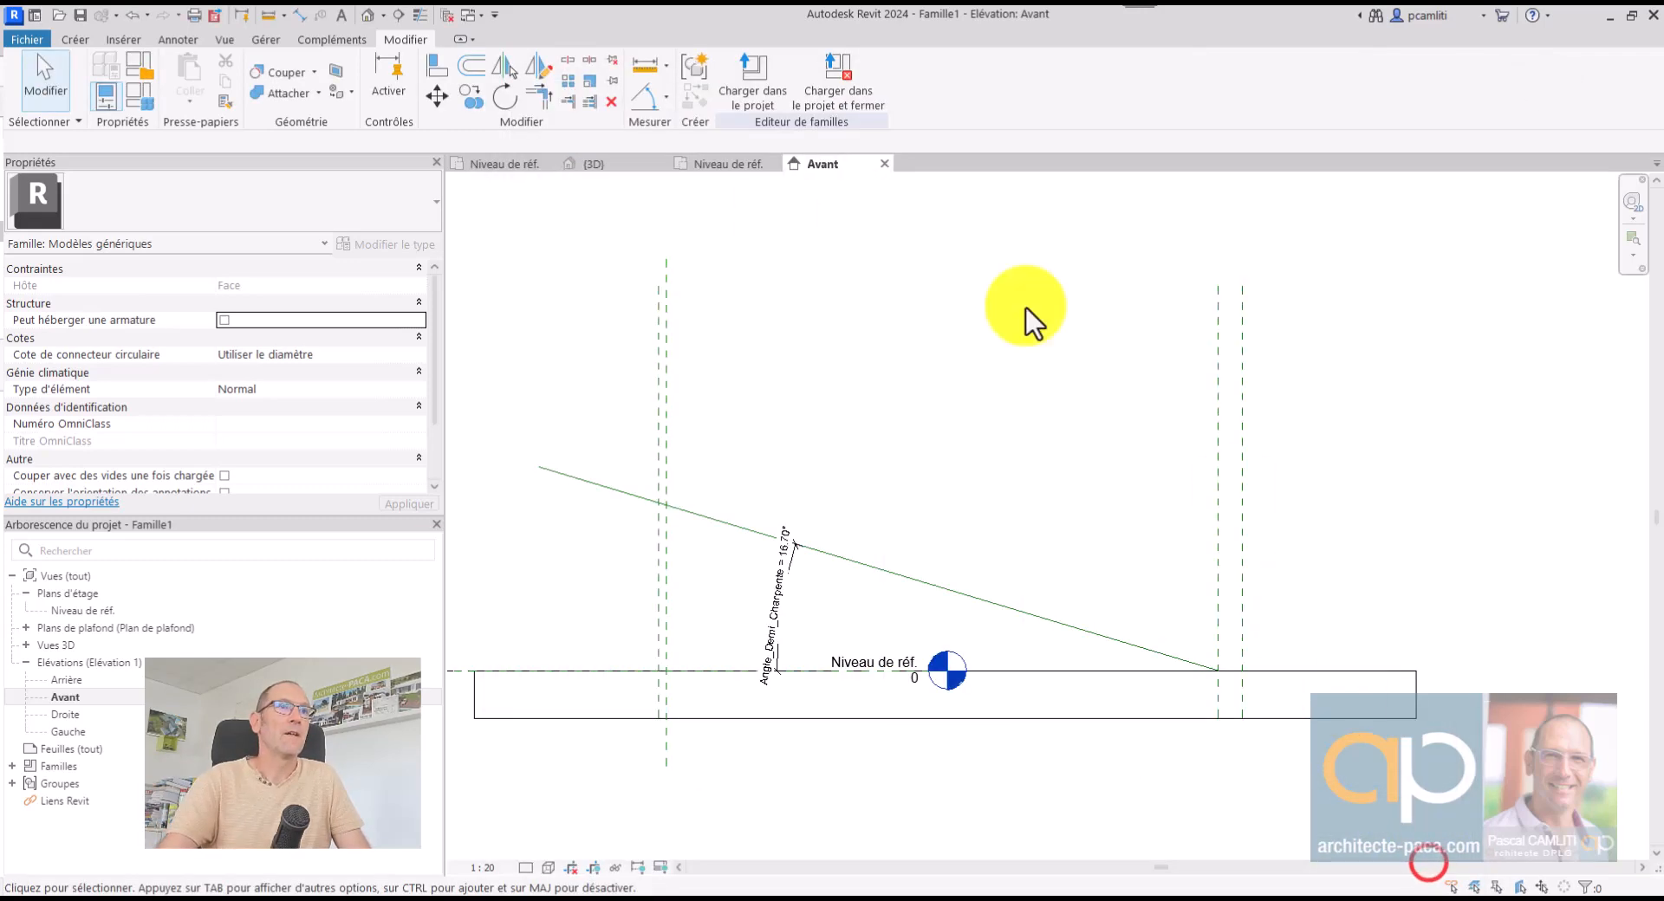
# Save the family as 191-charpente-4pans-parametrique-part01 in the 191 - Charpente parametrique folder
pyautogui.click(30, 39)
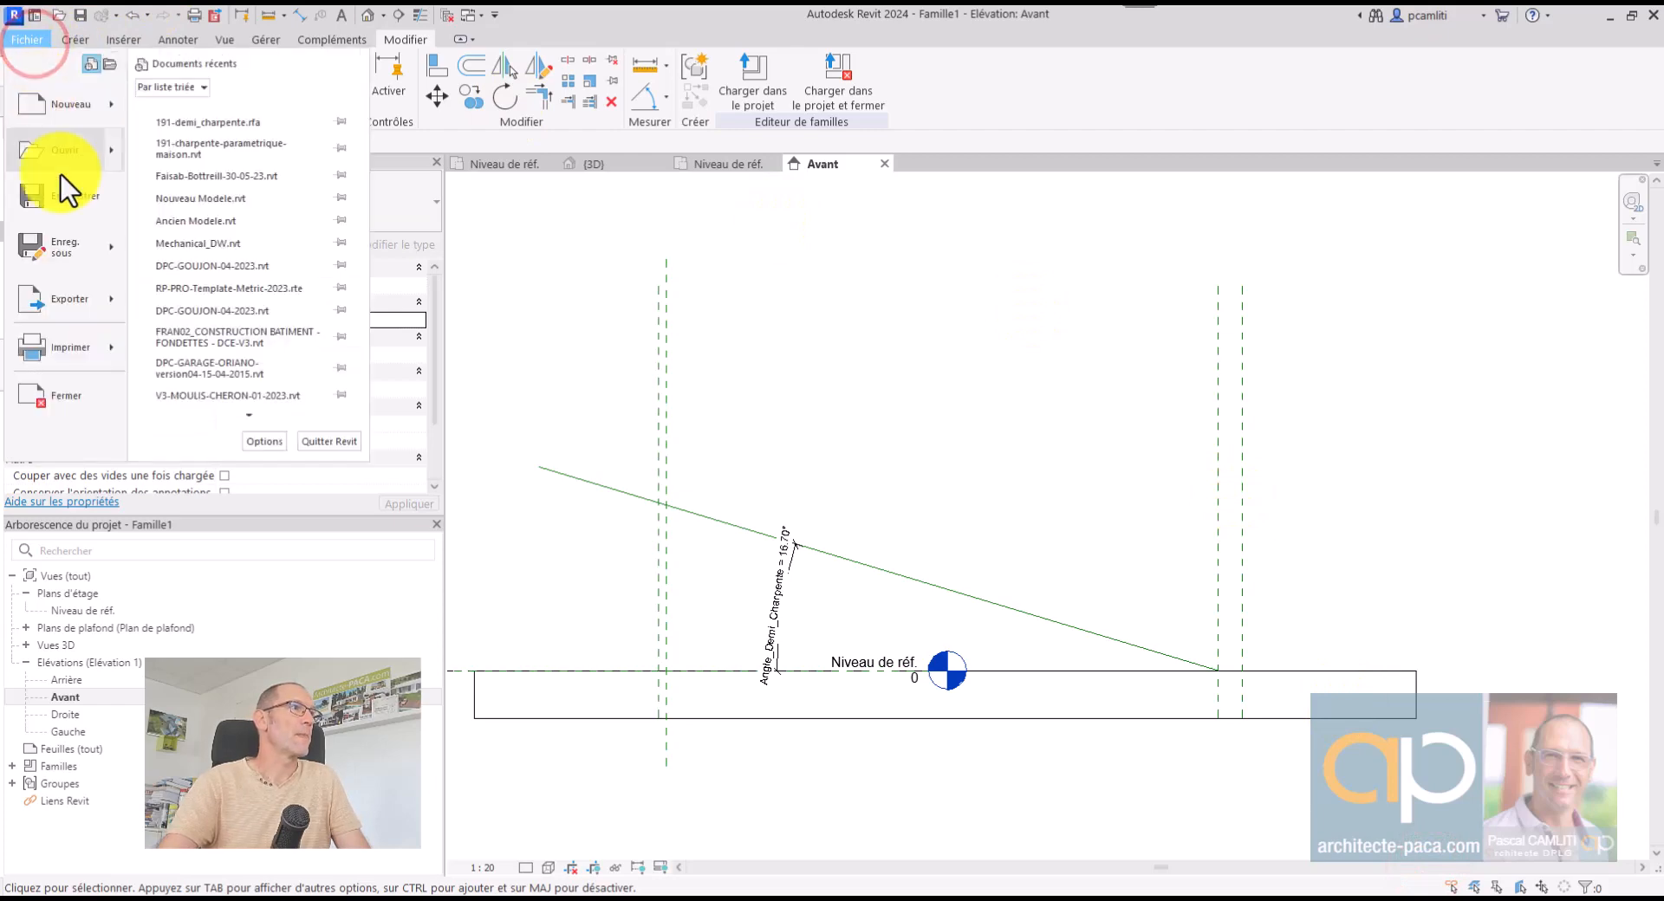
pyautogui.click(76, 253)
pyautogui.click(178, 247)
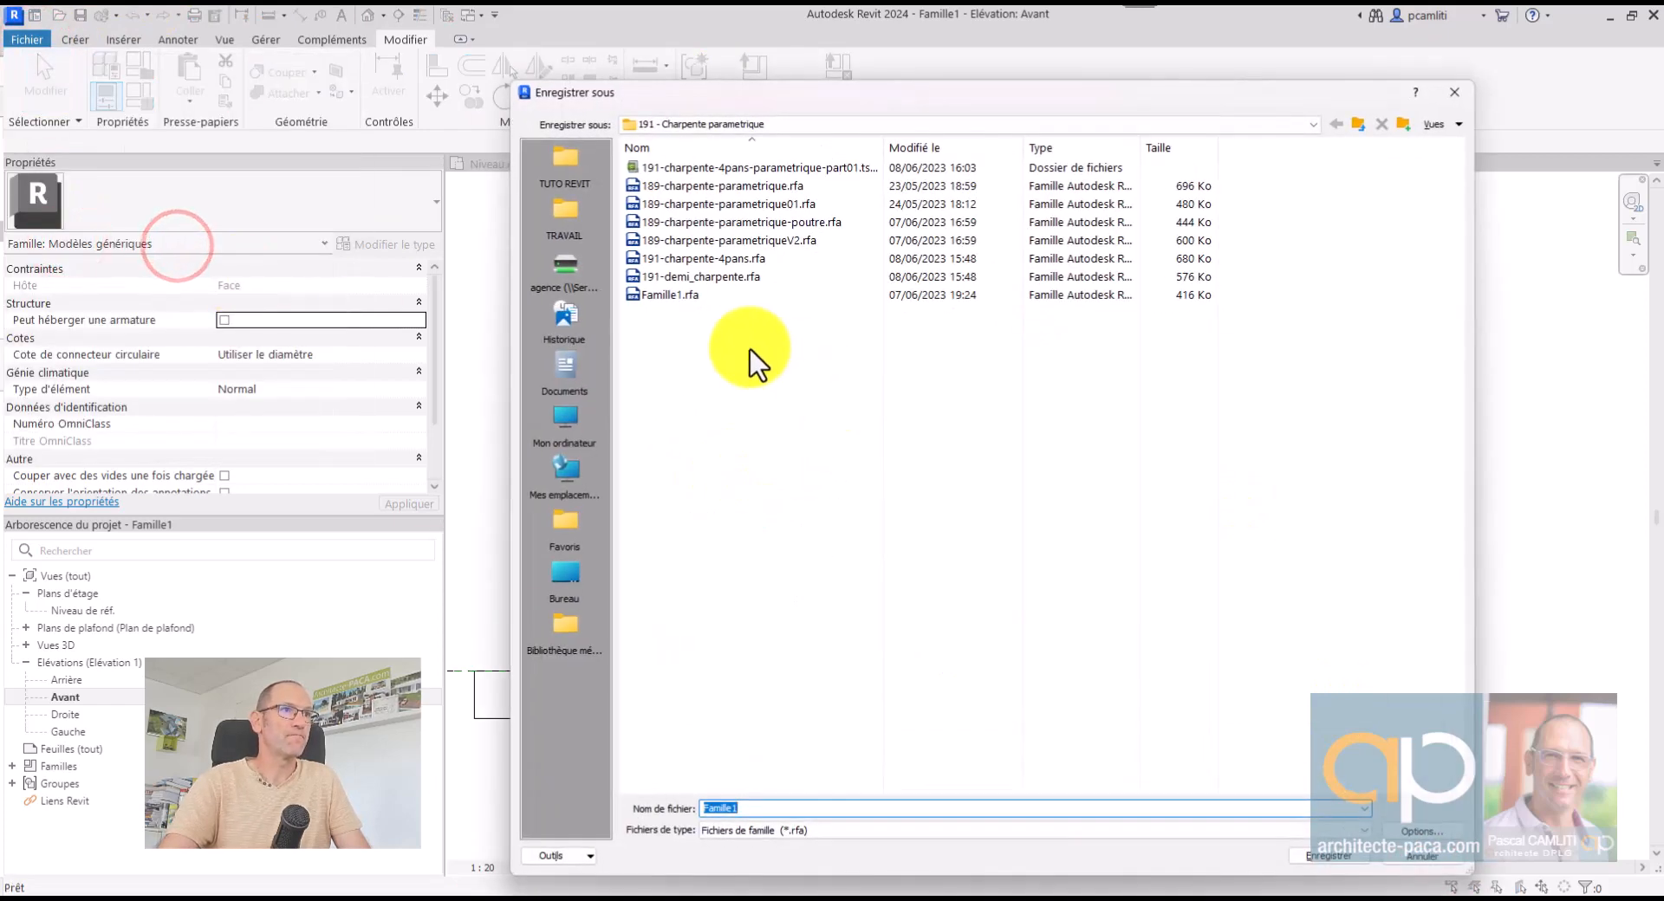
pyautogui.moveTo(762, 812); pyautogui.dragTo(536, 815)
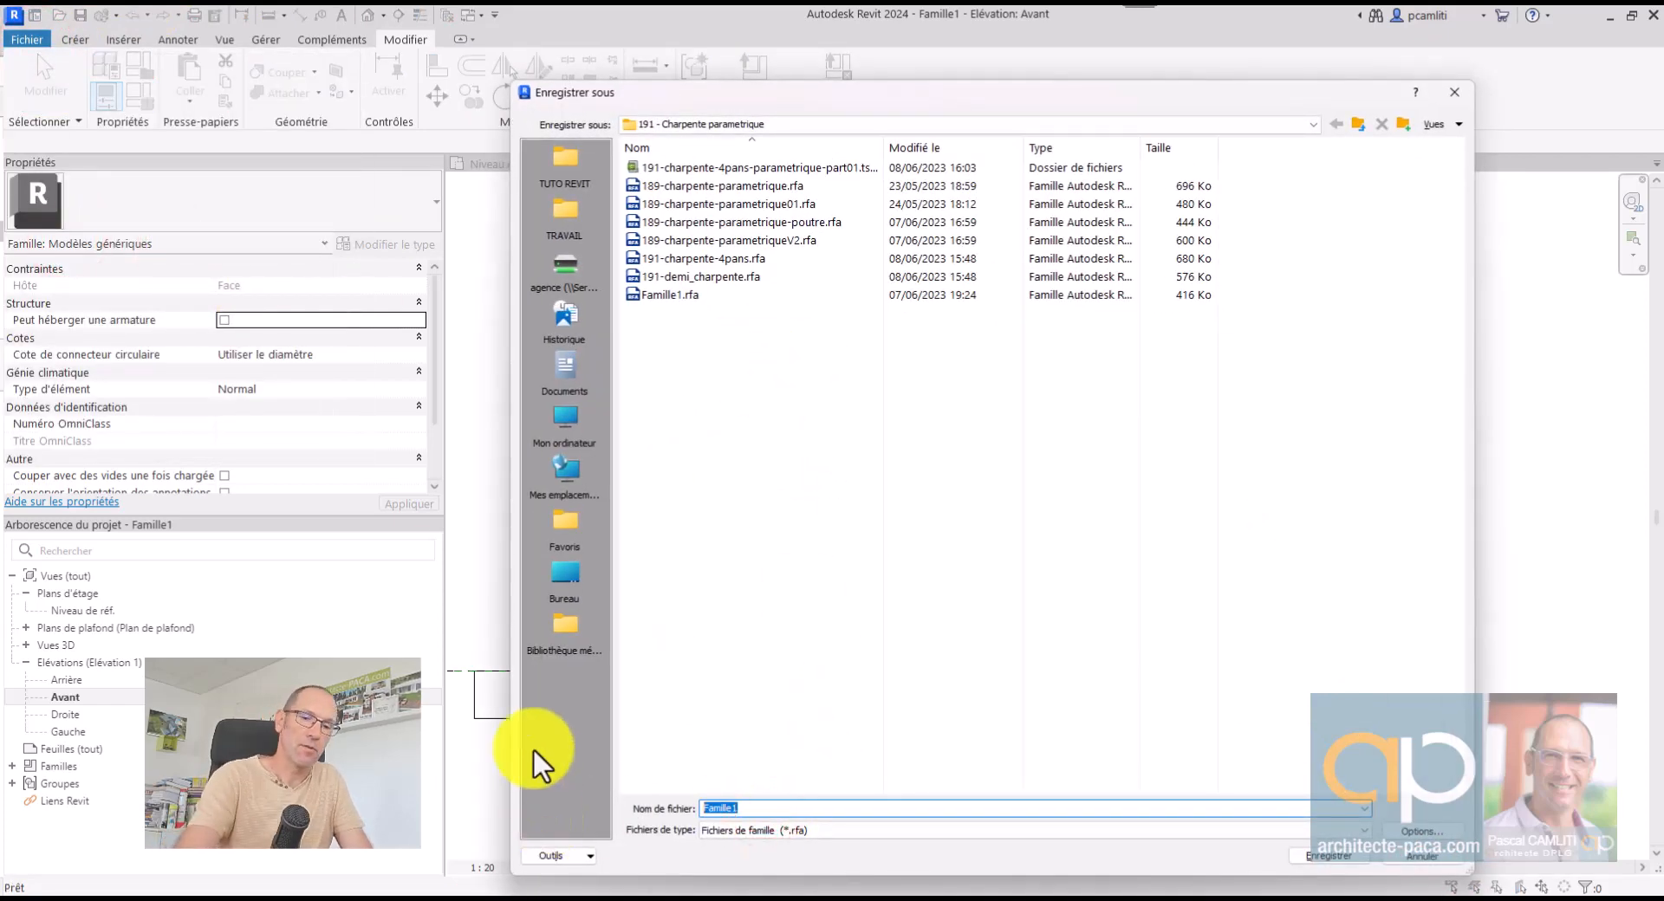
pyautogui.write('191')
pyautogui.press('Up')
pyautogui.press('Up')
pyautogui.press('Up')
pyautogui.press('Up')
pyautogui.press('Up')
pyautogui.press('Up')
pyautogui.press('Up')
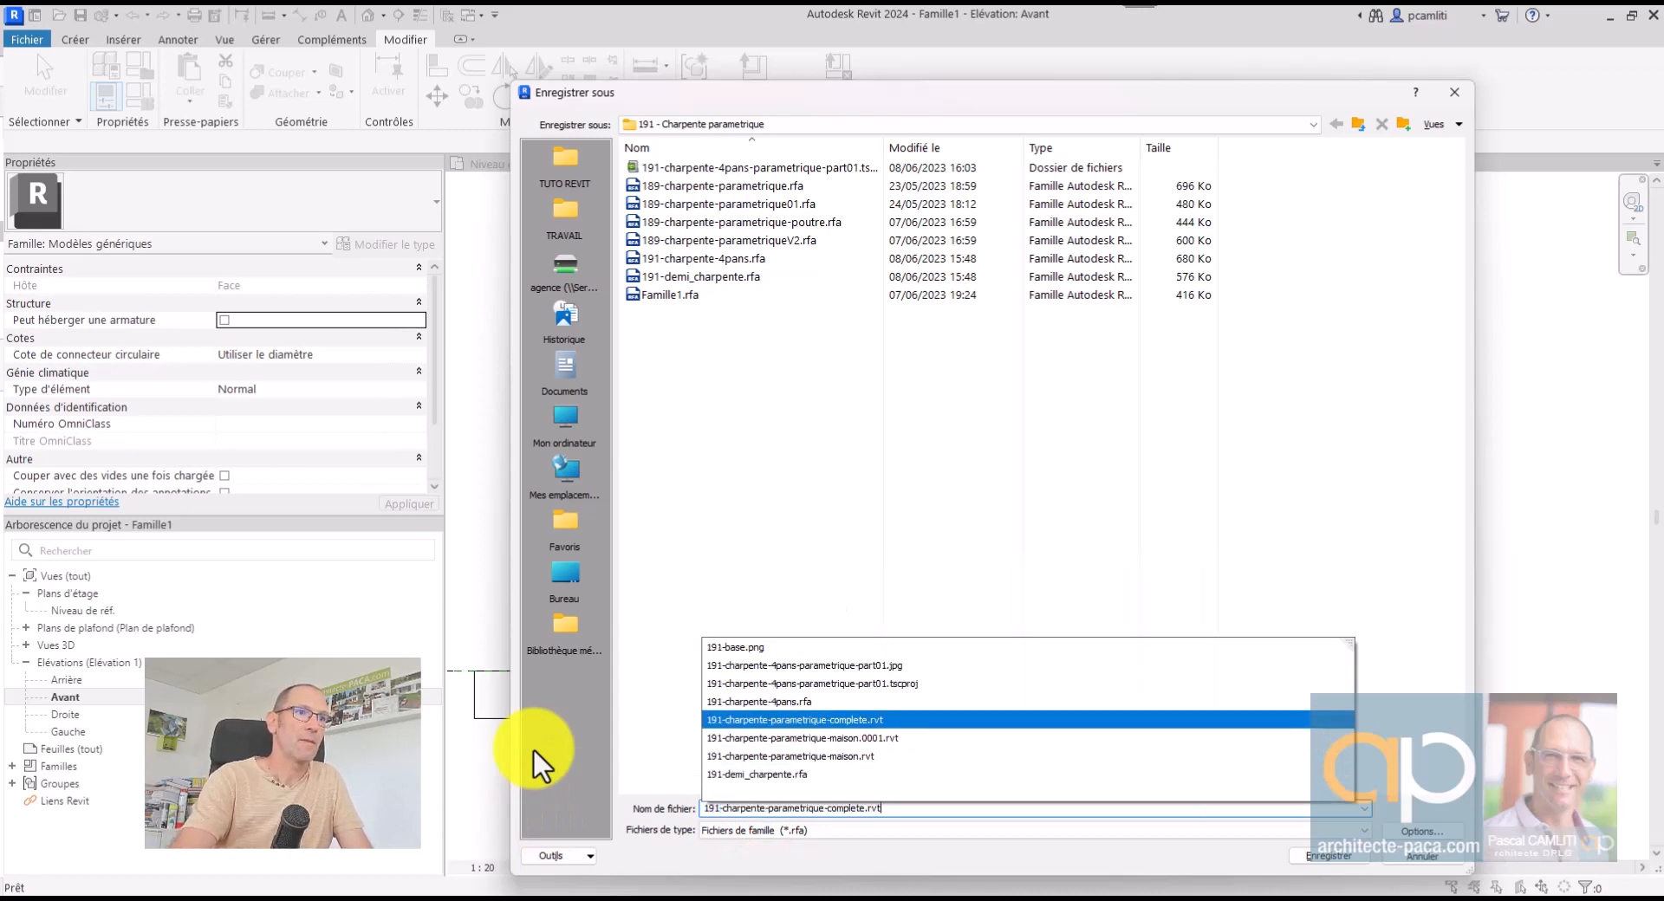
pyautogui.press('BackSpace')
pyautogui.press('BackSpace')
pyautogui.press('BackSpace')
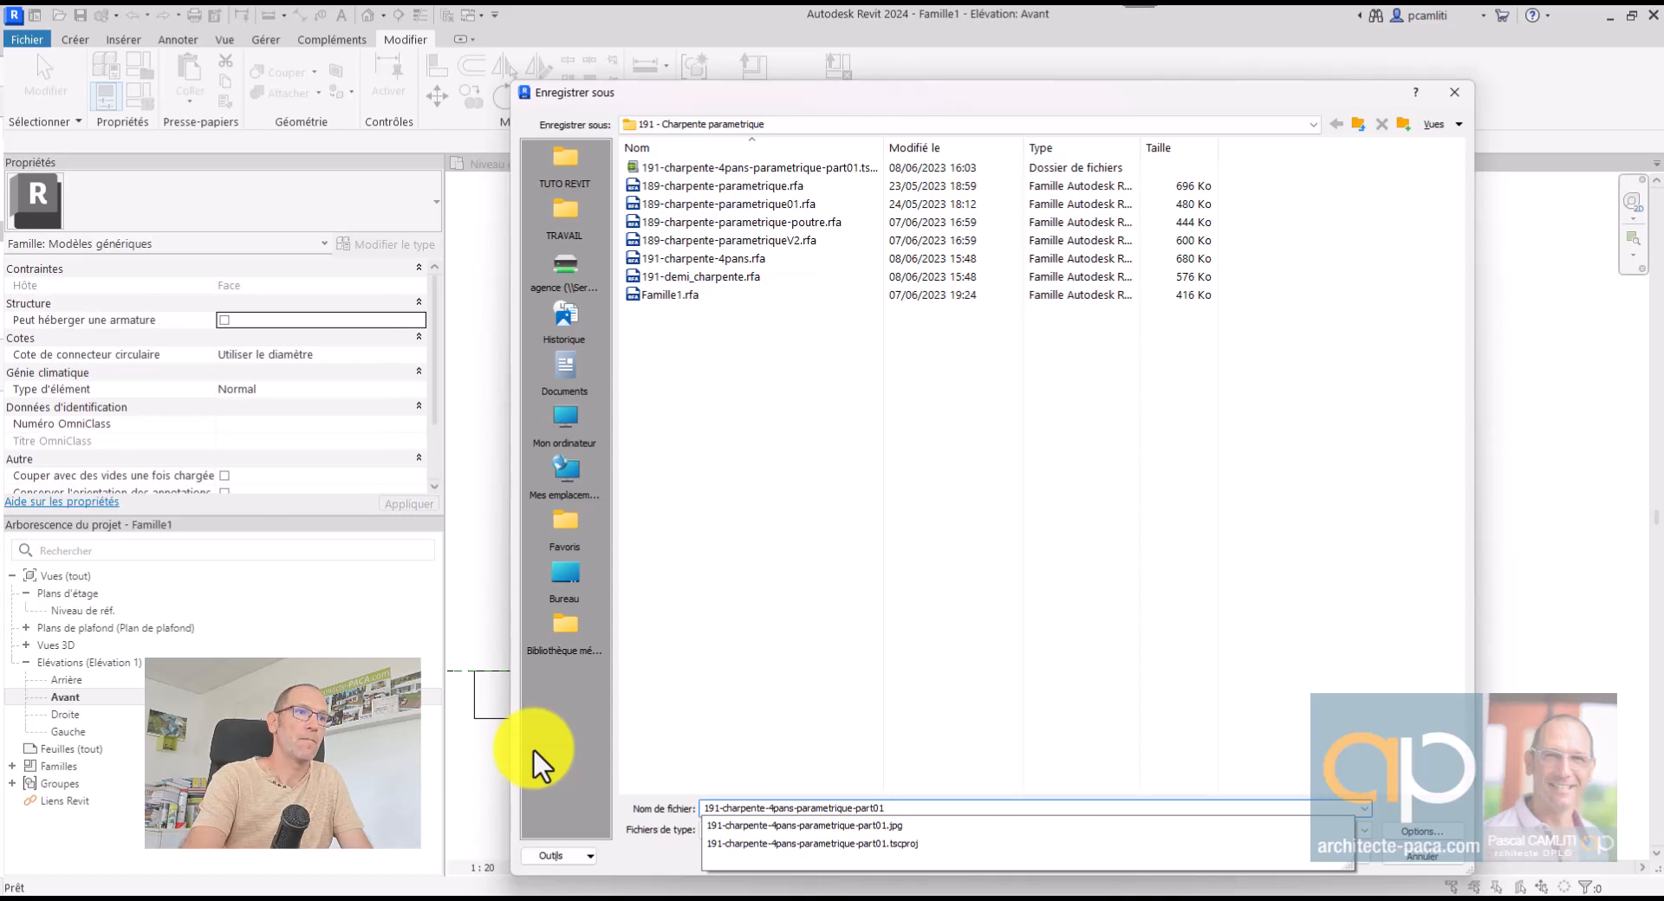
pyautogui.press('Return')
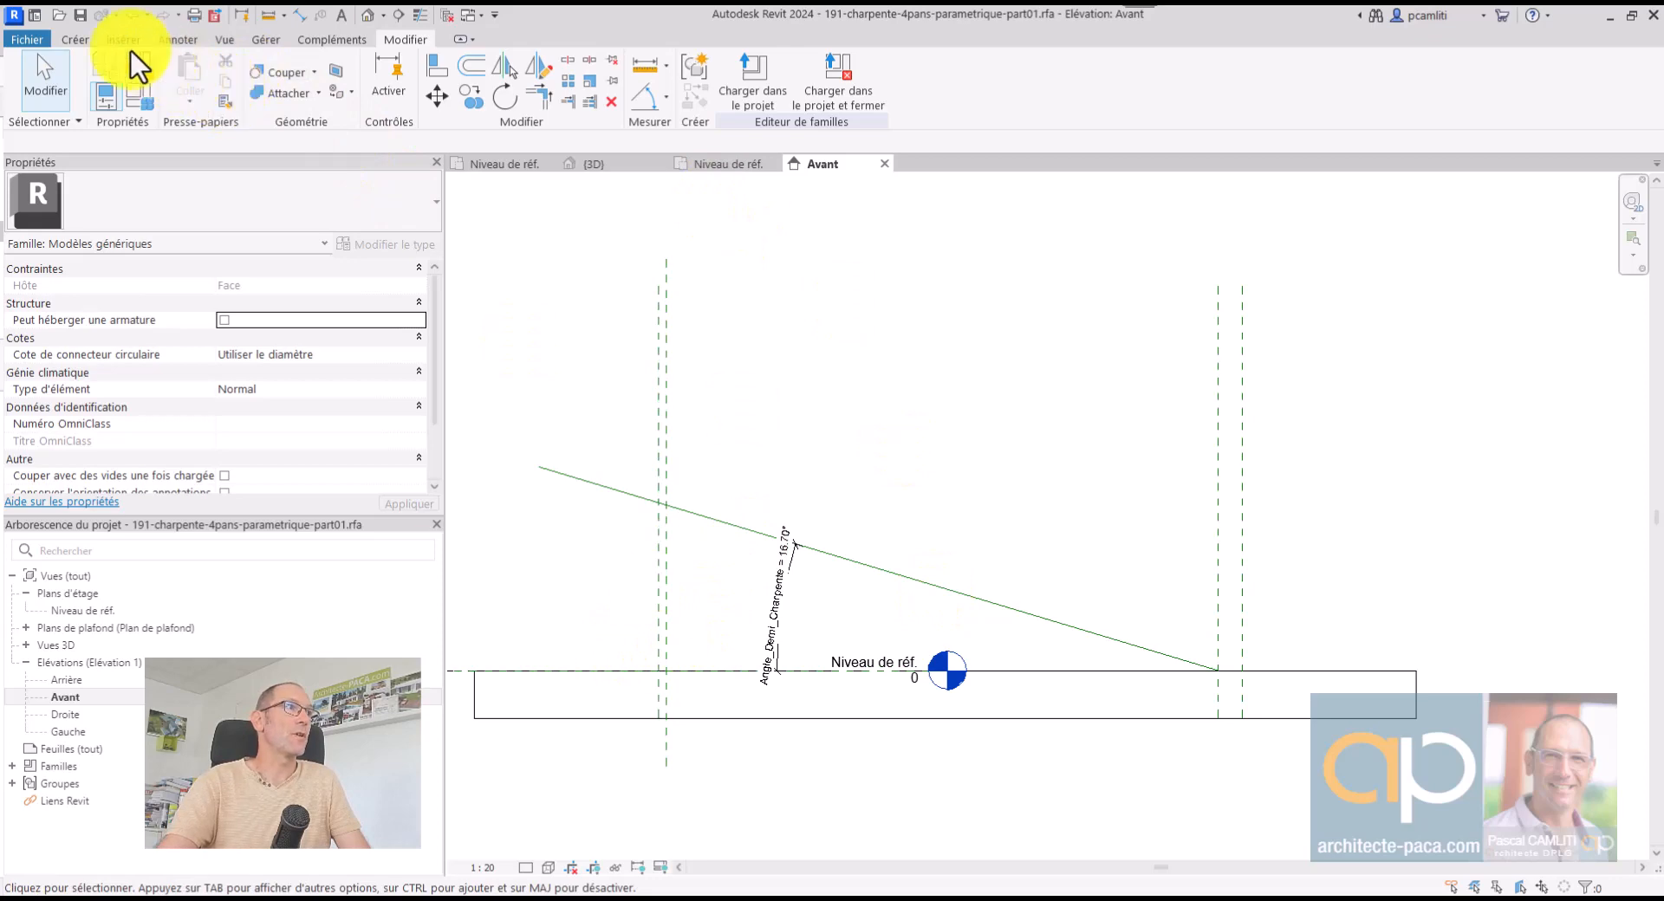
# Draw a horizontal reference plane about 280 mm above the reference level, extending past both supports in the Avant elevation
pyautogui.click(75, 40)
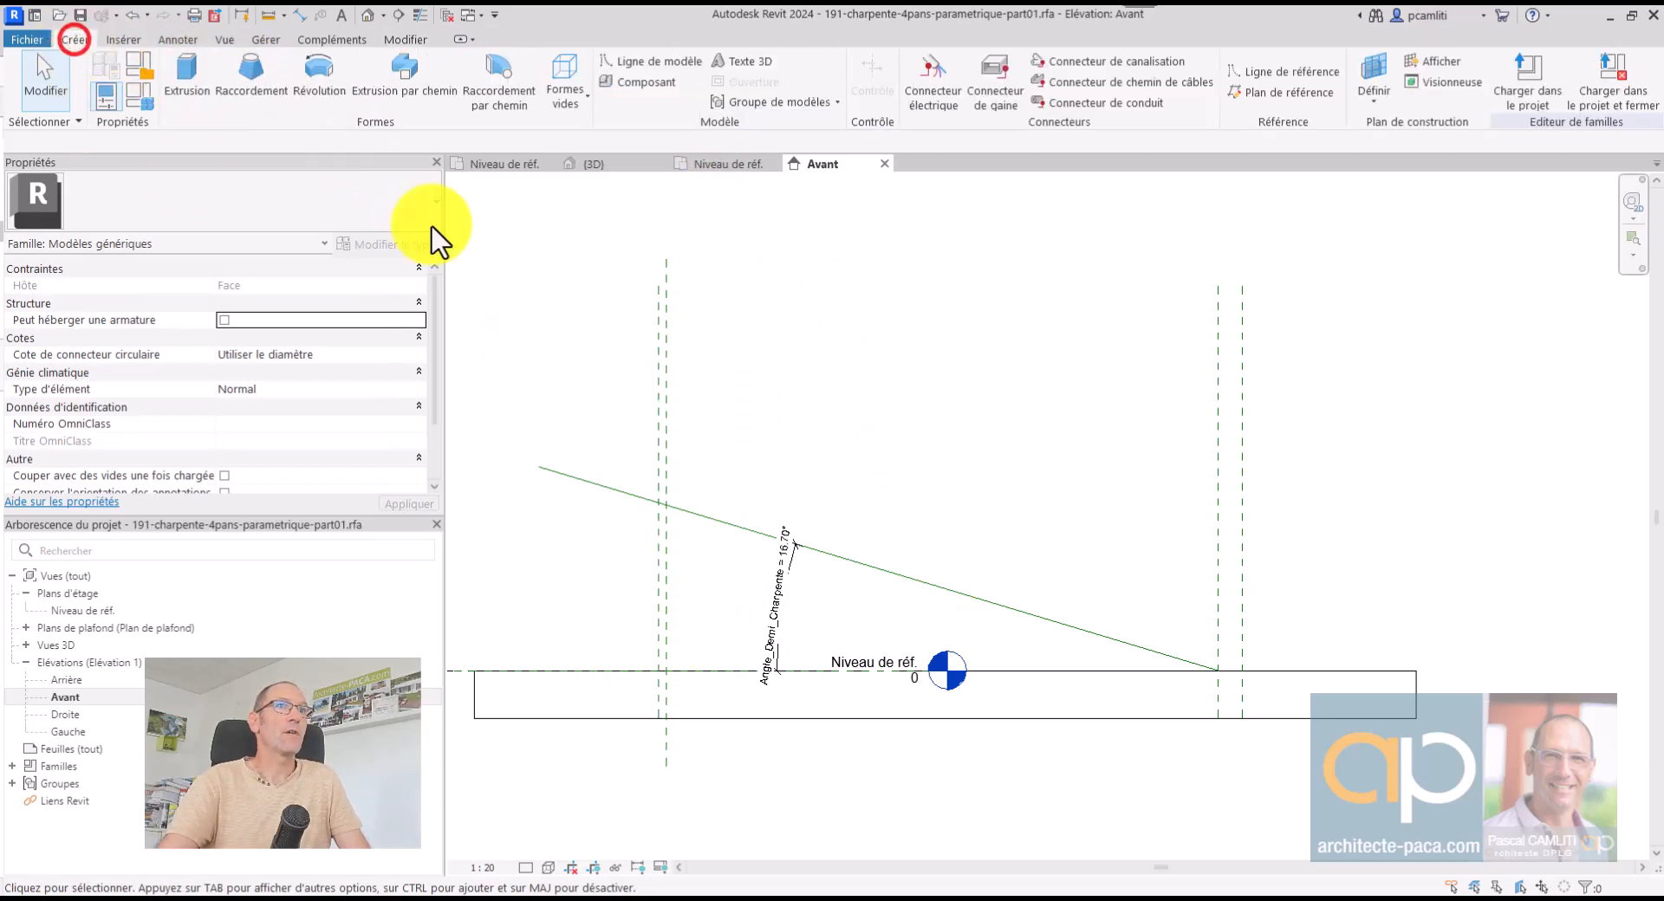
pyautogui.click(1277, 93)
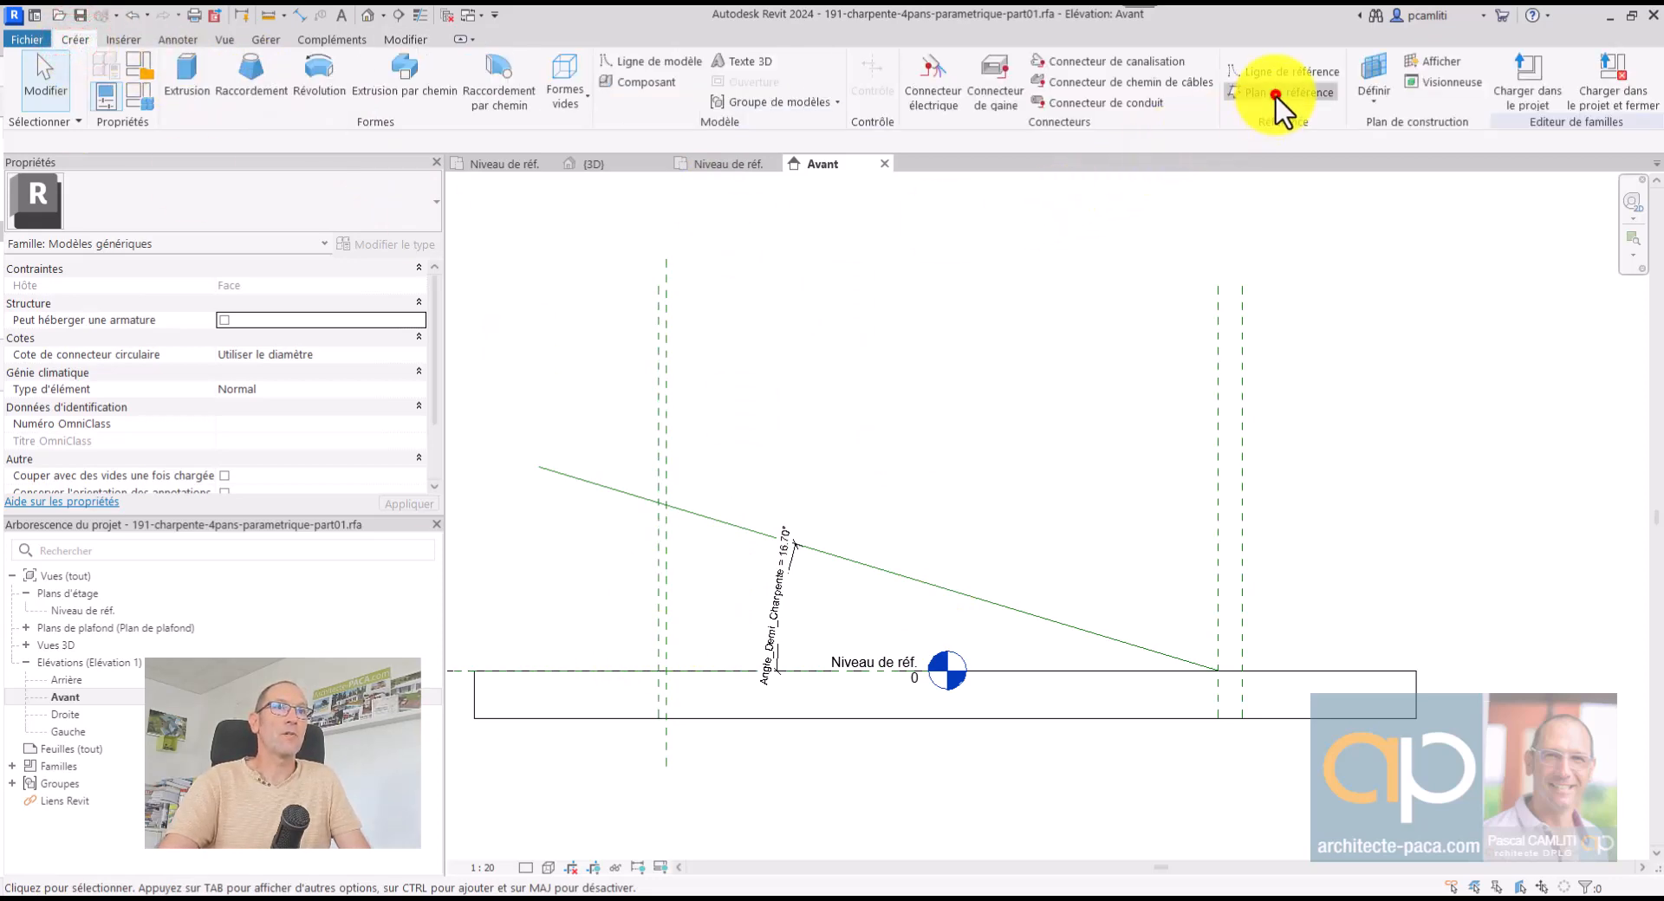
pyautogui.click(554, 626)
pyautogui.click(1343, 631)
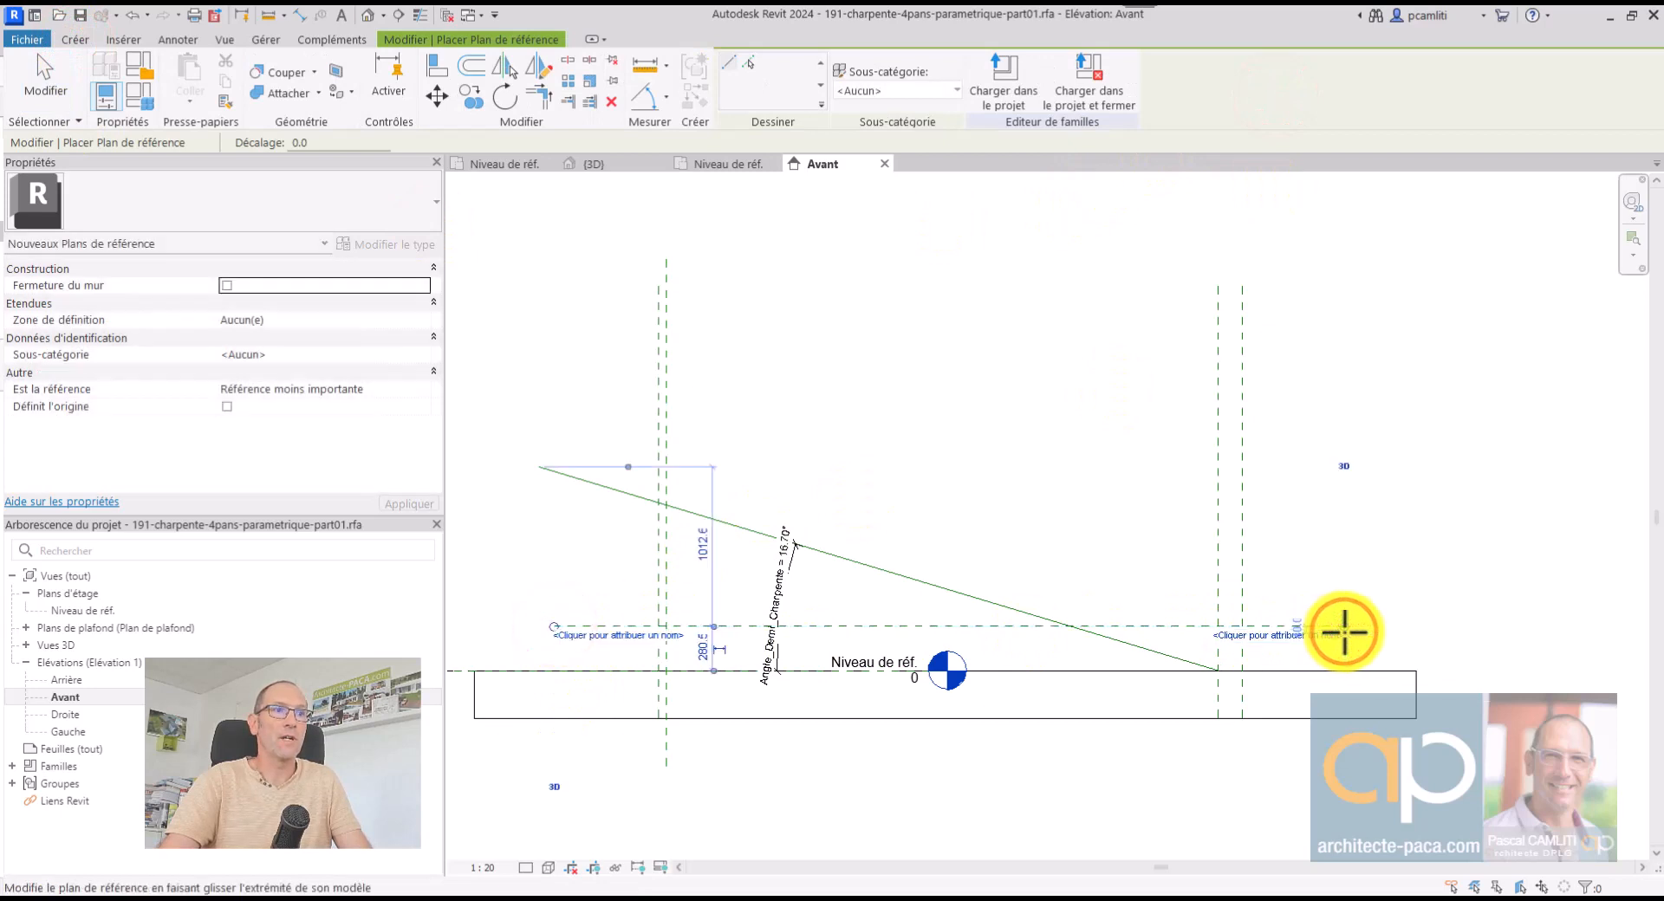
pyautogui.press('Escape')
pyautogui.press('Escape')
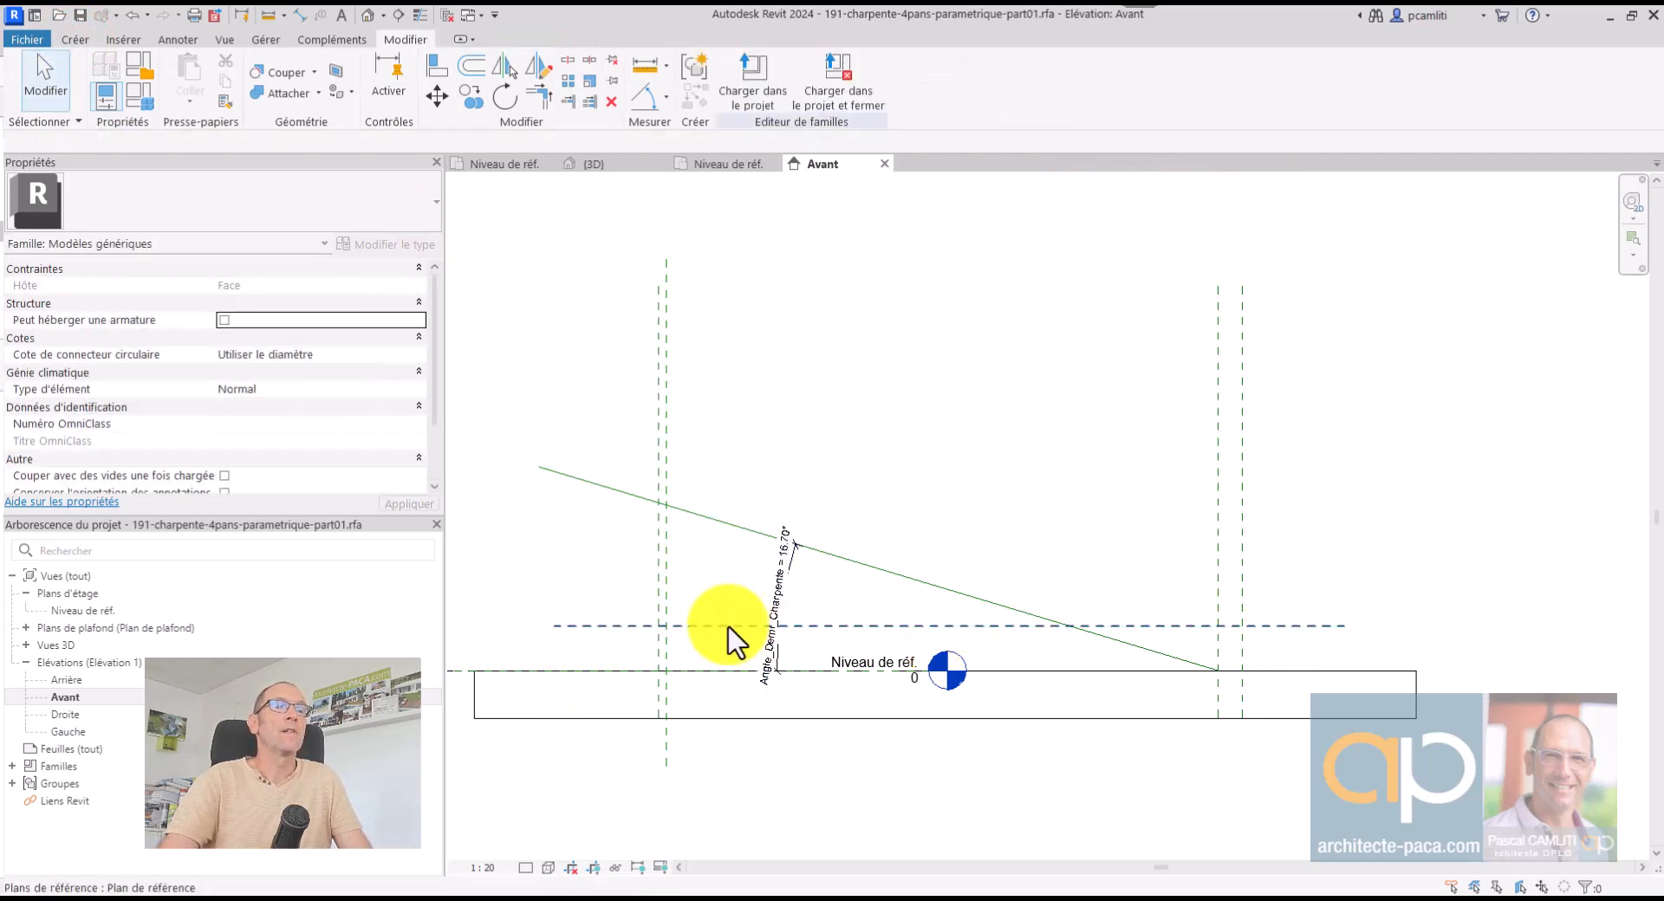
pyautogui.click(673, 510)
pyautogui.click(679, 583)
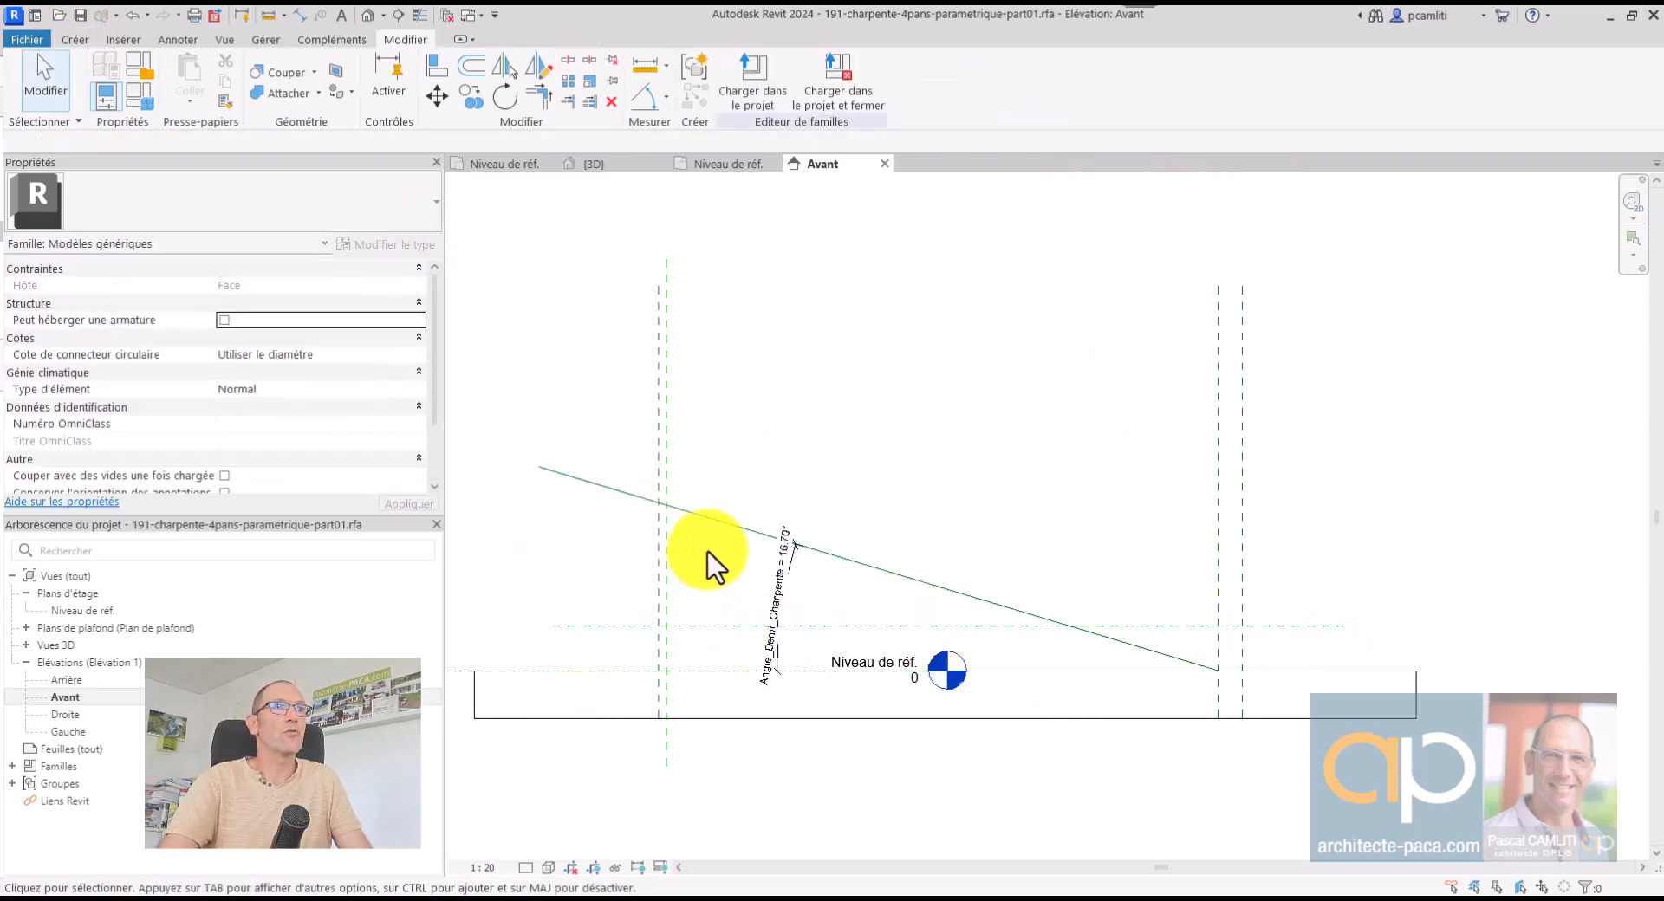
# Open the Avant elevation of 191-demi_charpente and examine the horizontal reference plane that carries the Hauteur_Contrefiche dimension
pyautogui.click(727, 166)
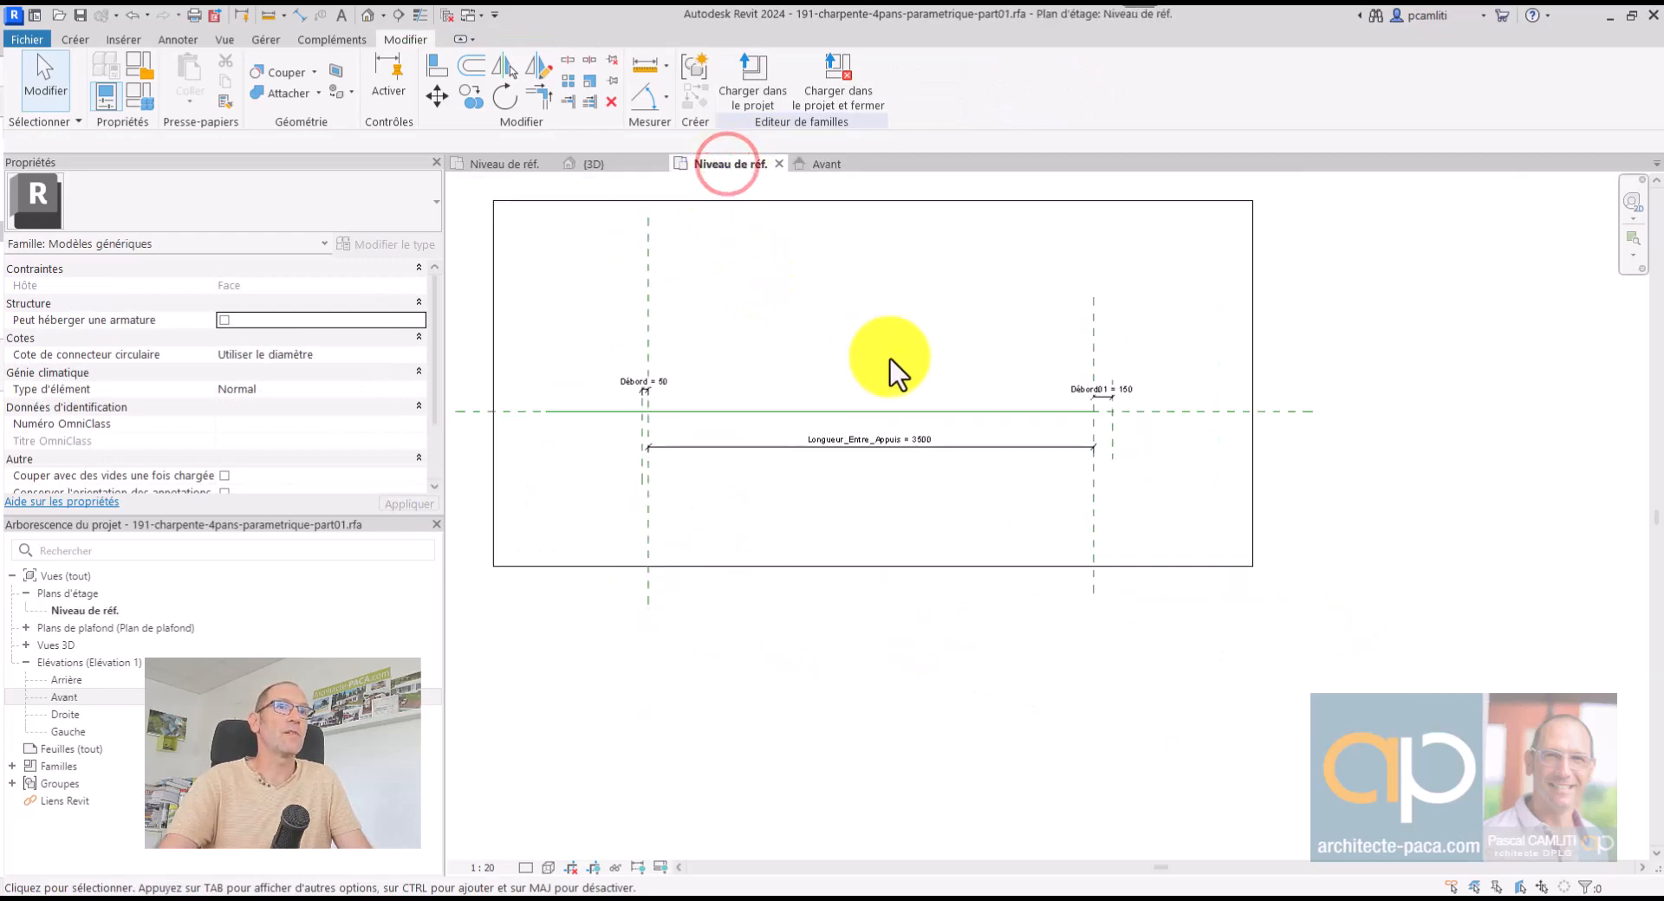
pyautogui.click(472, 165)
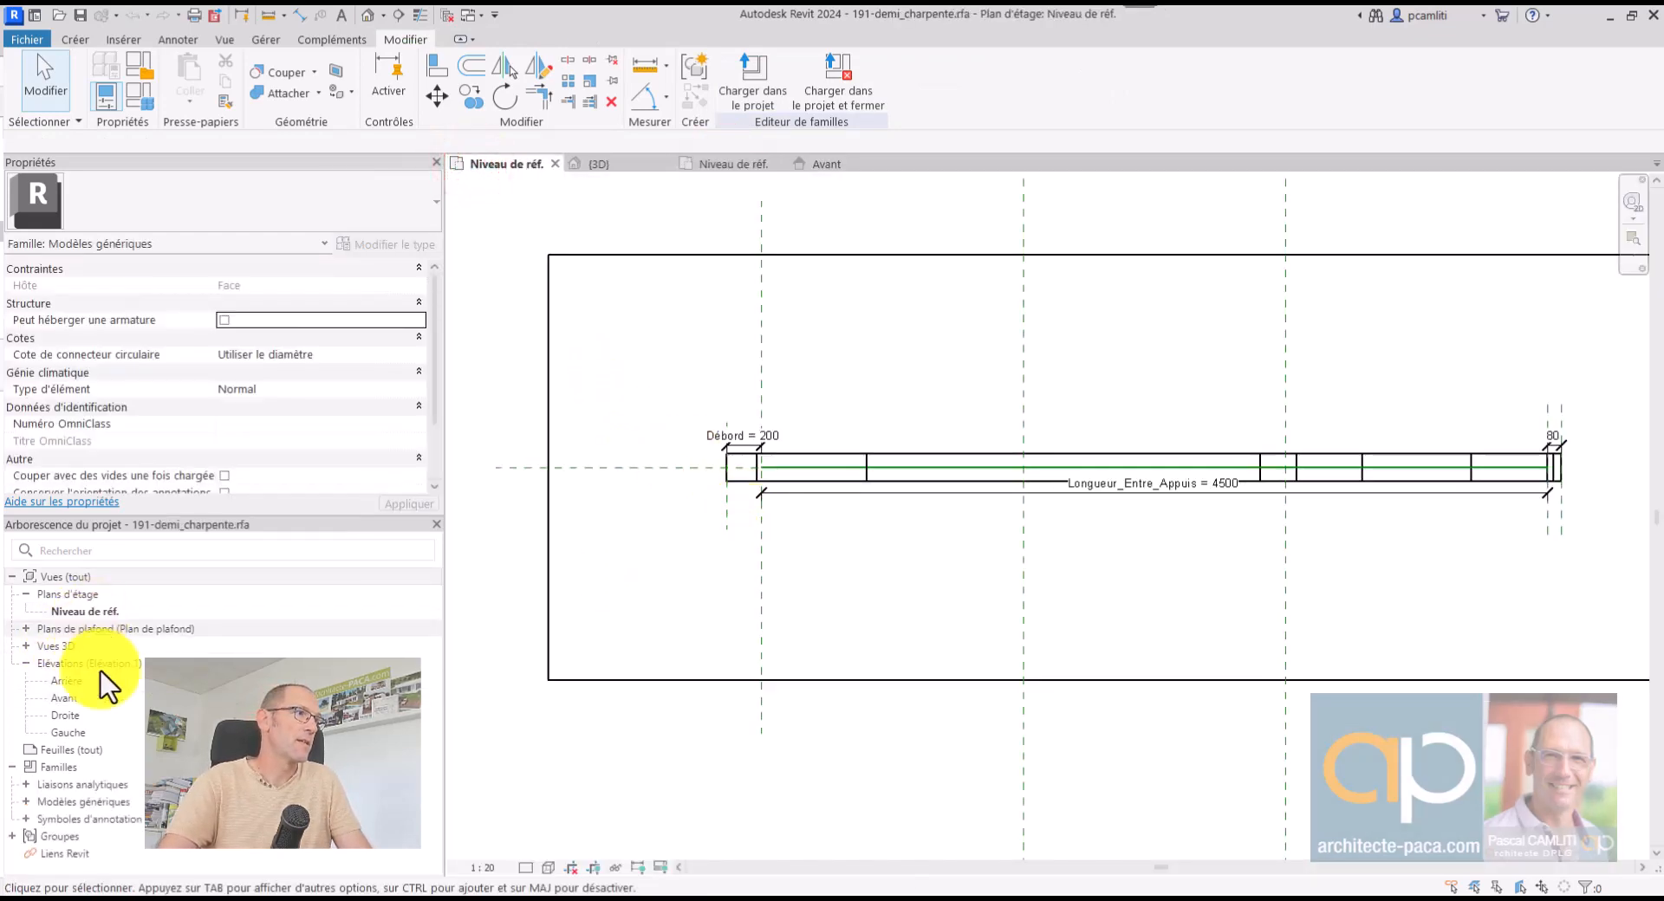
pyautogui.doubleClick(91, 700)
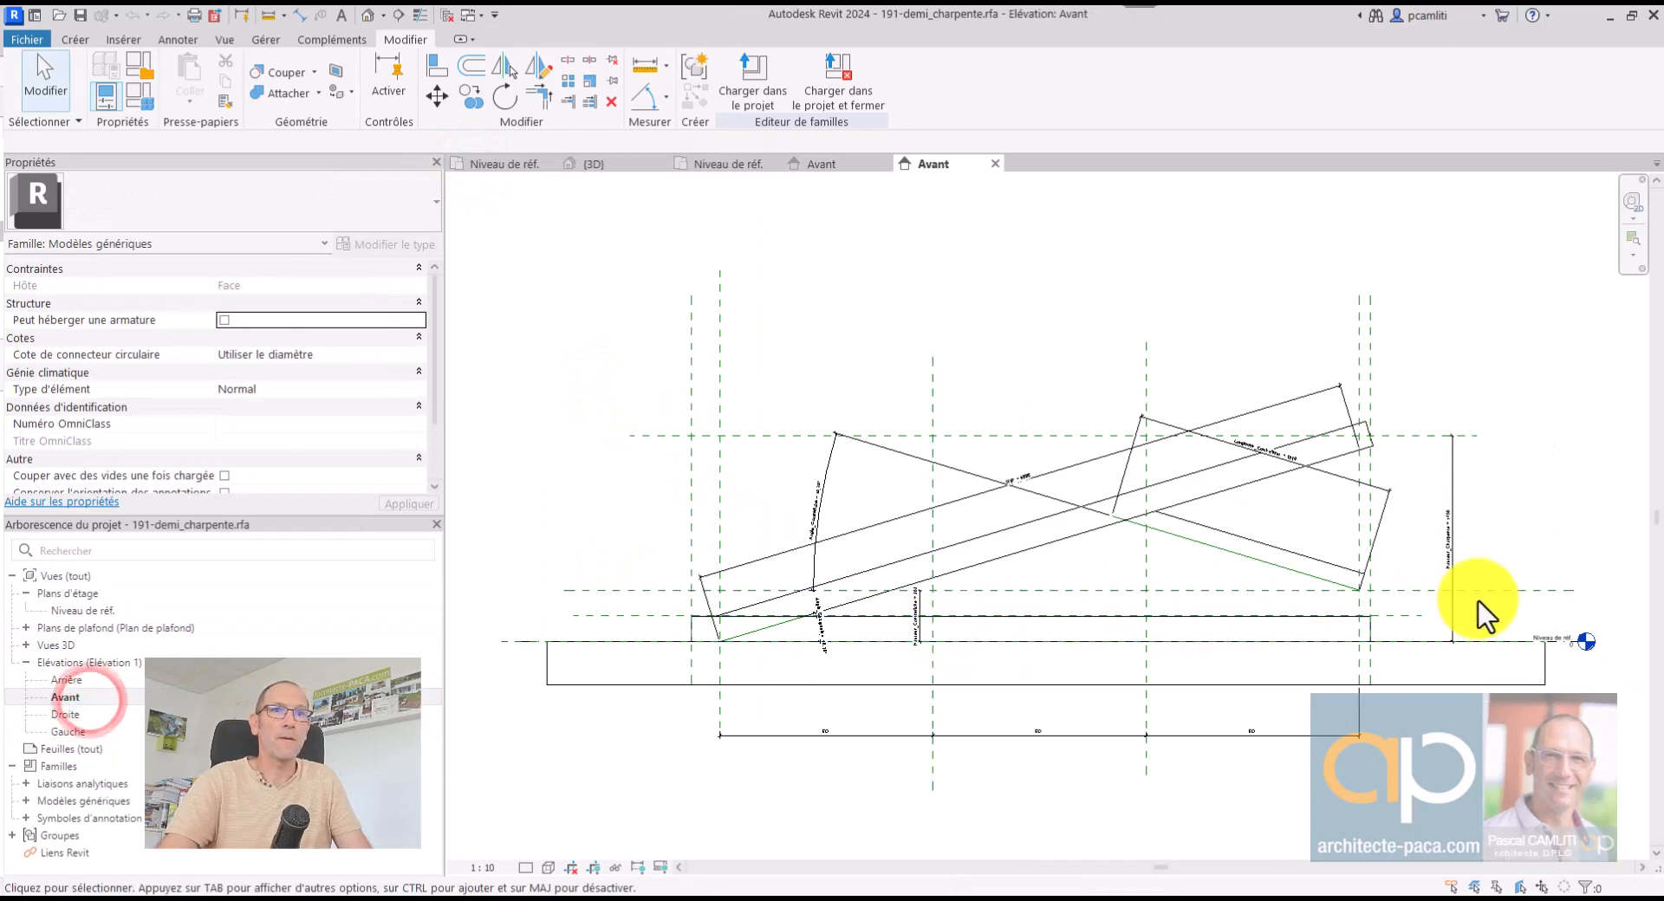
pyautogui.scroll(4, 1422, 606)
pyautogui.click(1428, 572)
pyautogui.scroll(-4, 1427, 574)
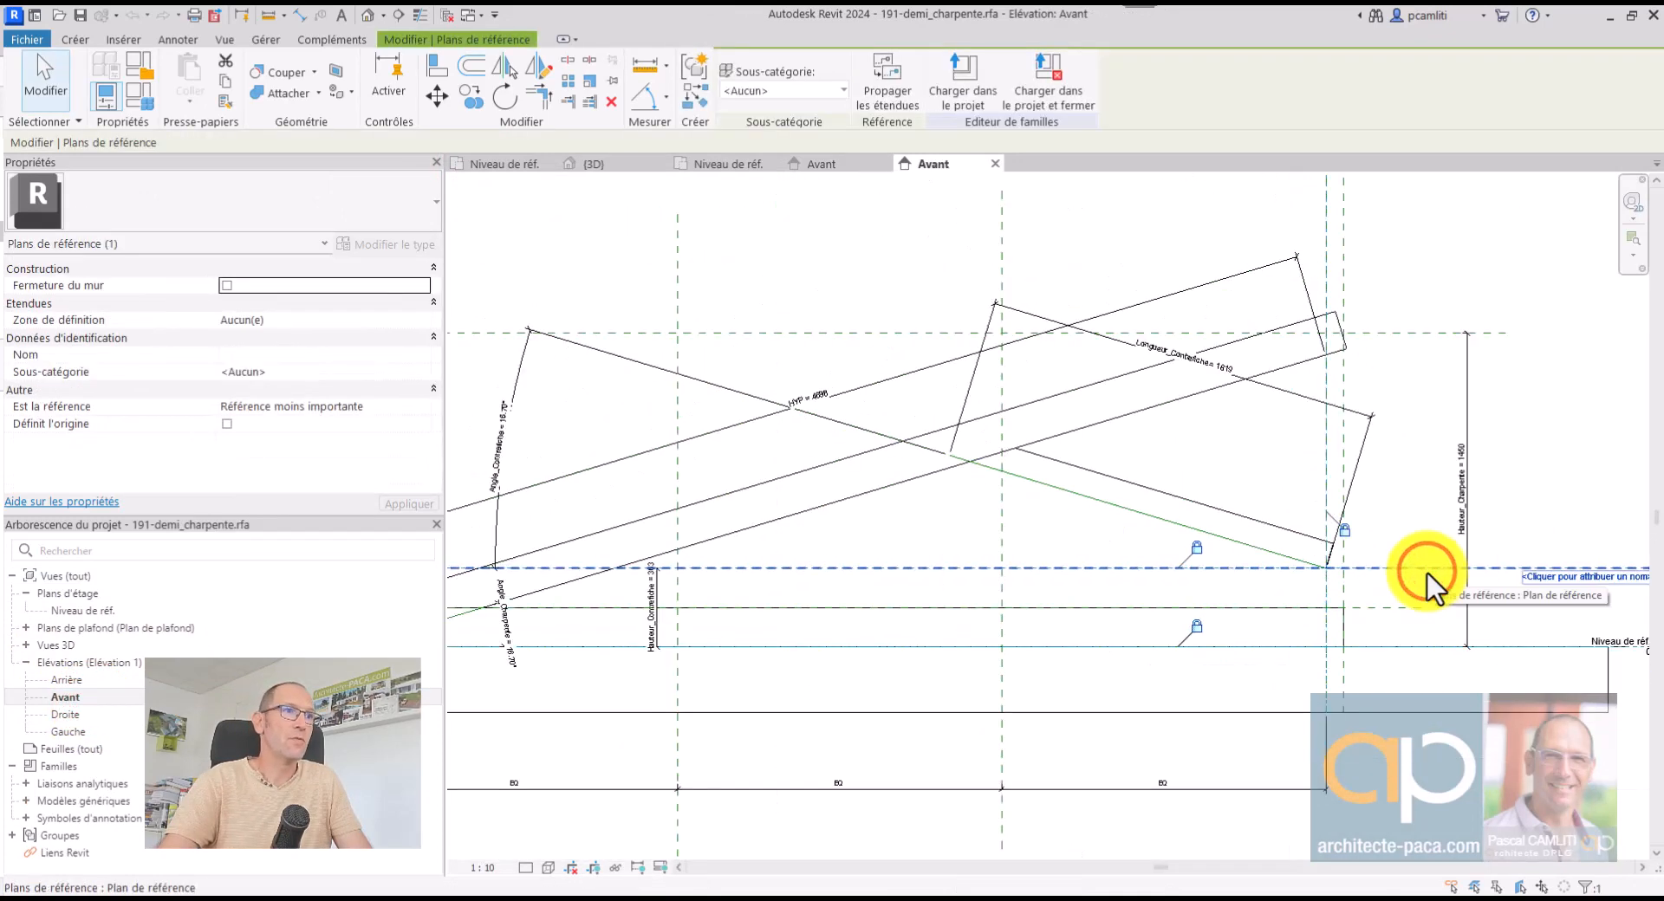
pyautogui.scroll(5, 778, 555)
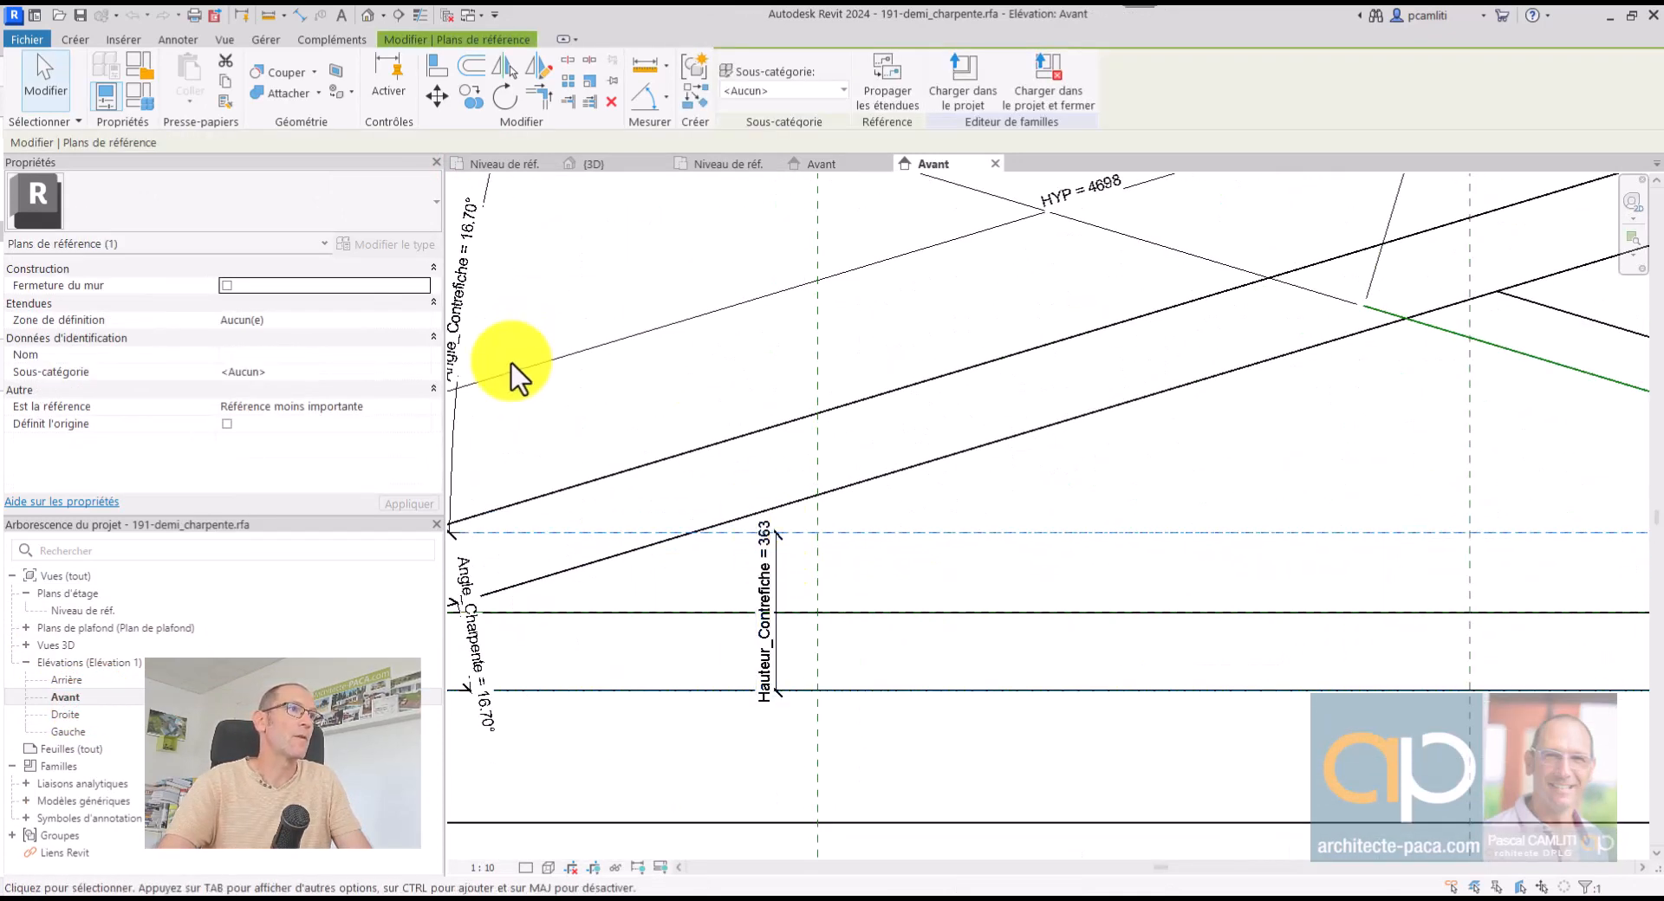
# Review the parameter formulas of 191-demi_charpente, especially Hauteur_Contrefiche, and return to the new family's Avant elevation
pyautogui.click(140, 95)
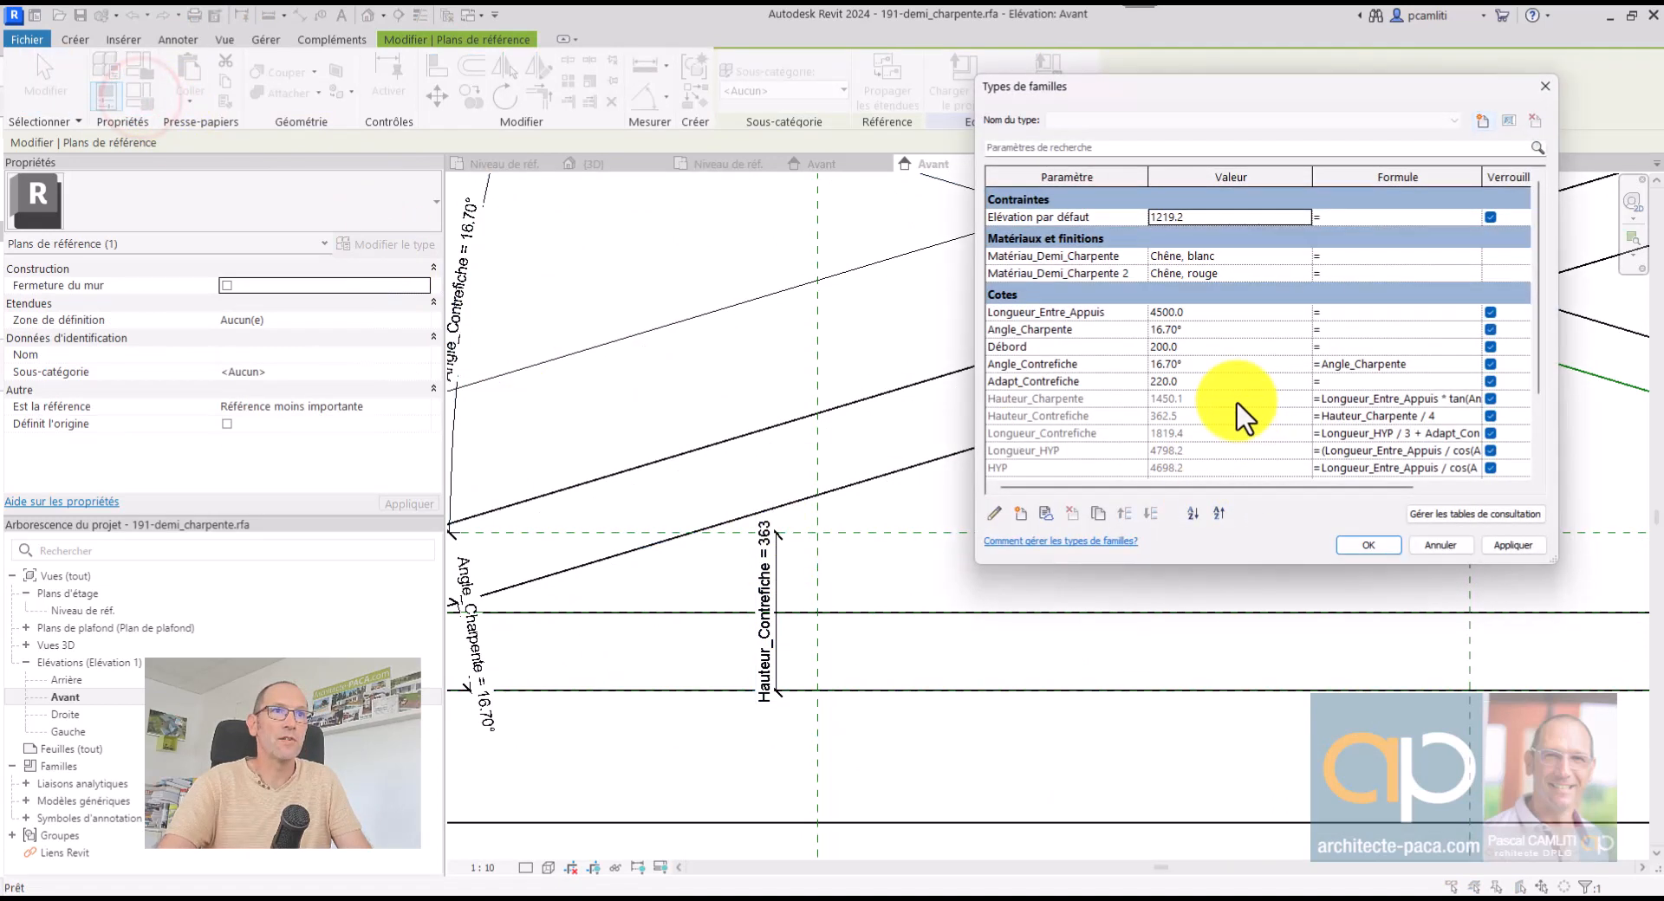
pyautogui.scroll(-1, 1111, 381)
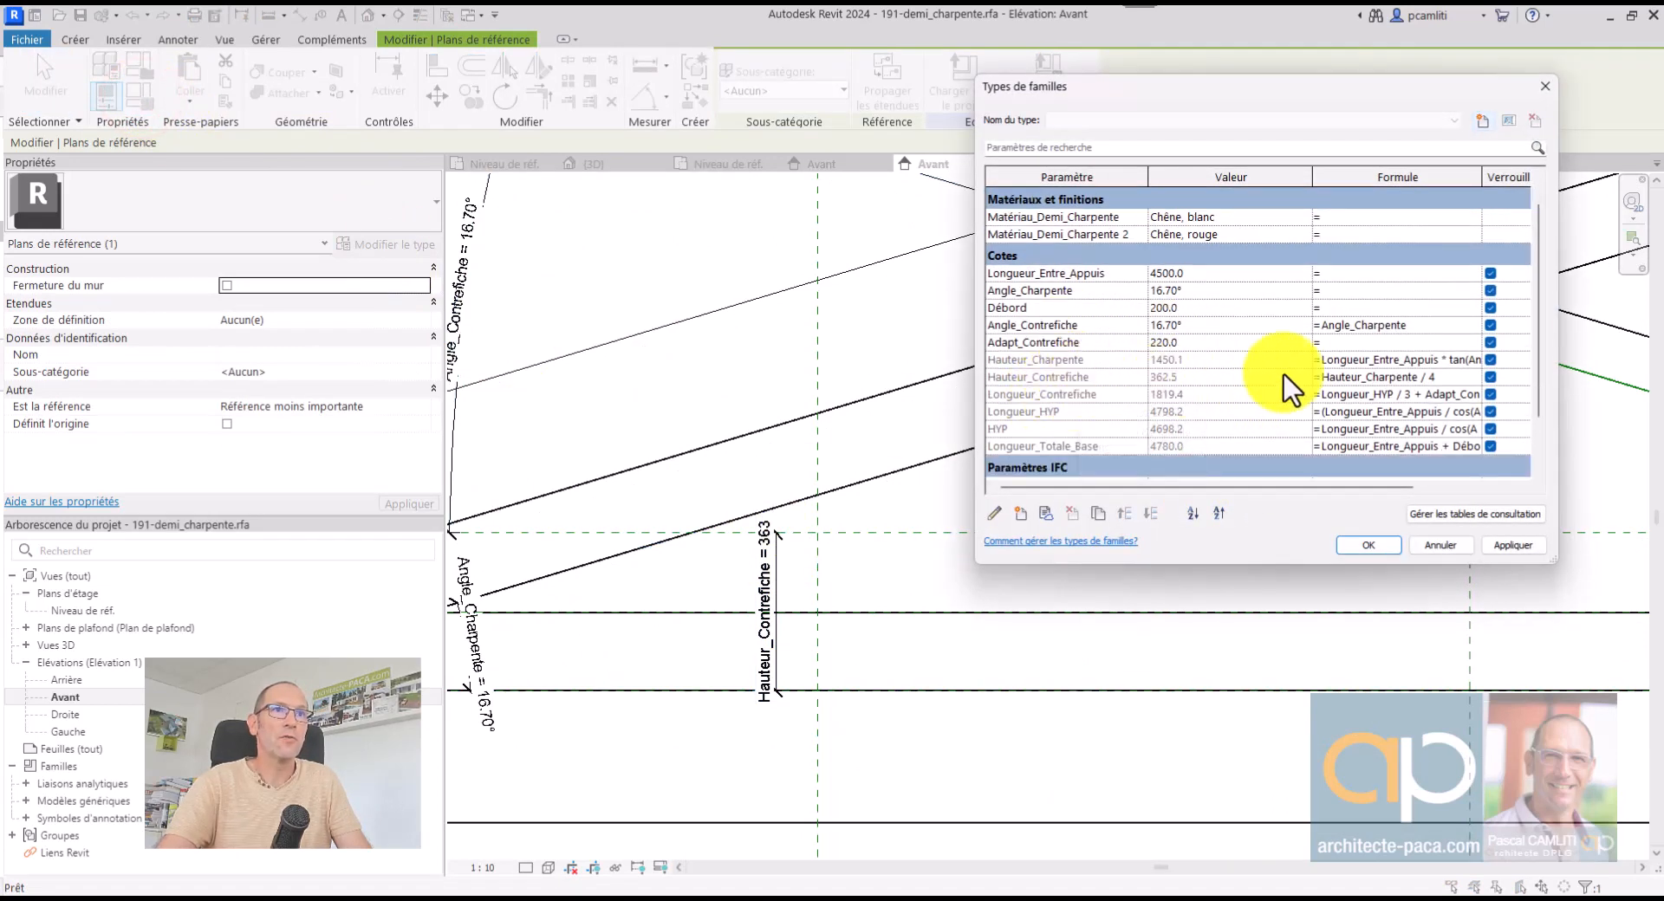
pyautogui.click(1542, 86)
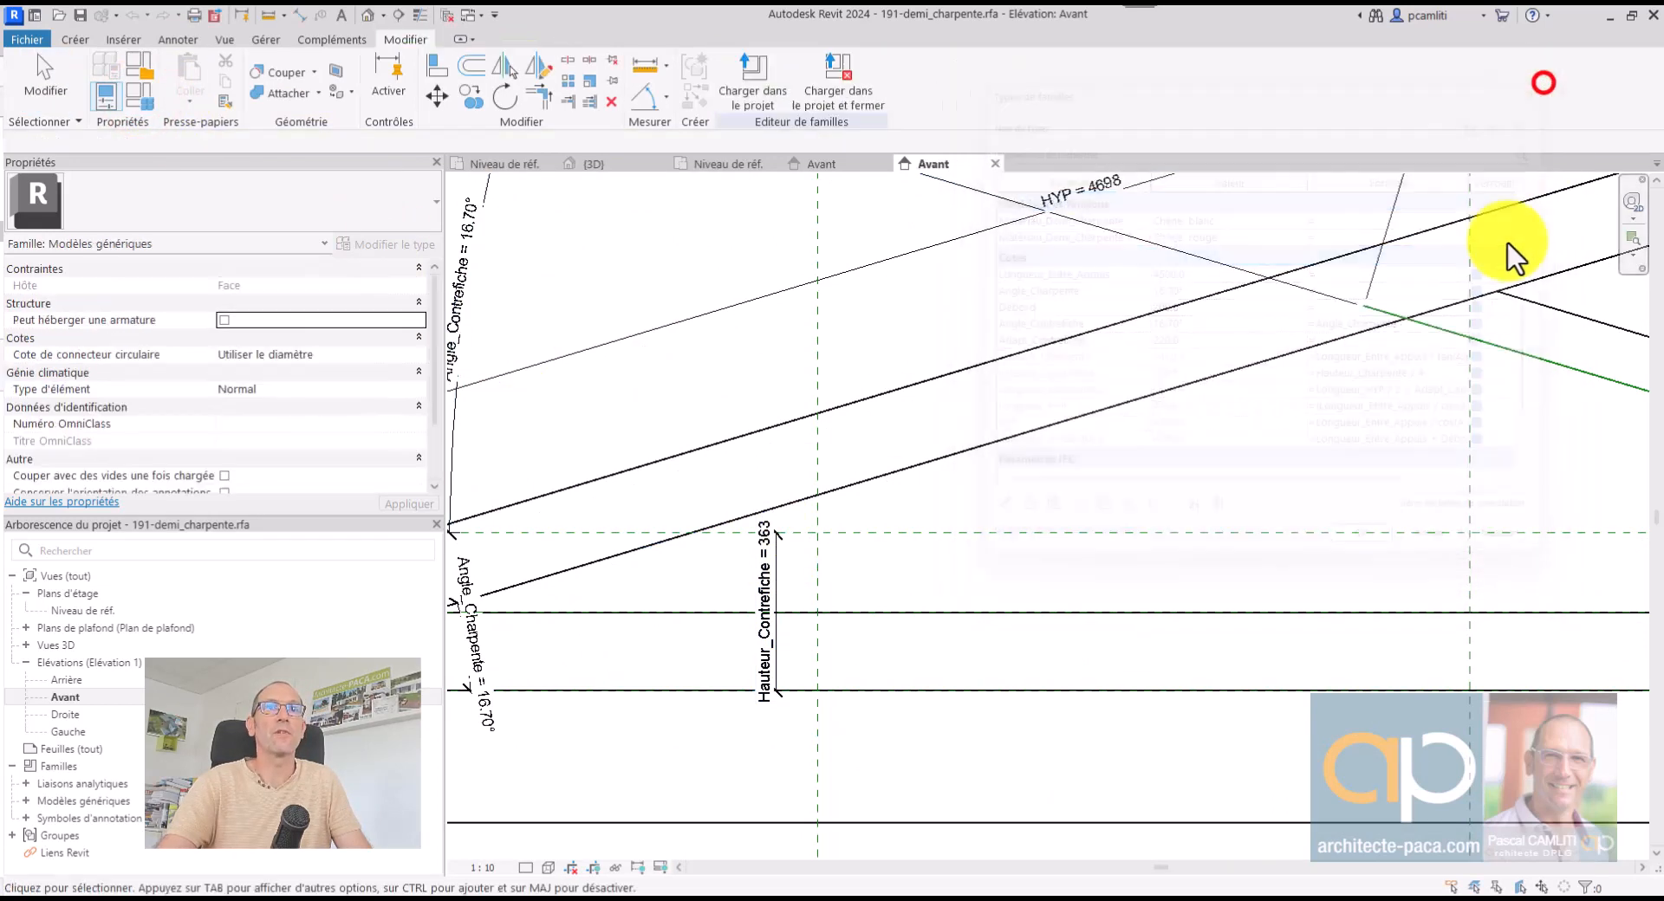
pyautogui.scroll(-3, 1213, 390)
pyautogui.click(834, 165)
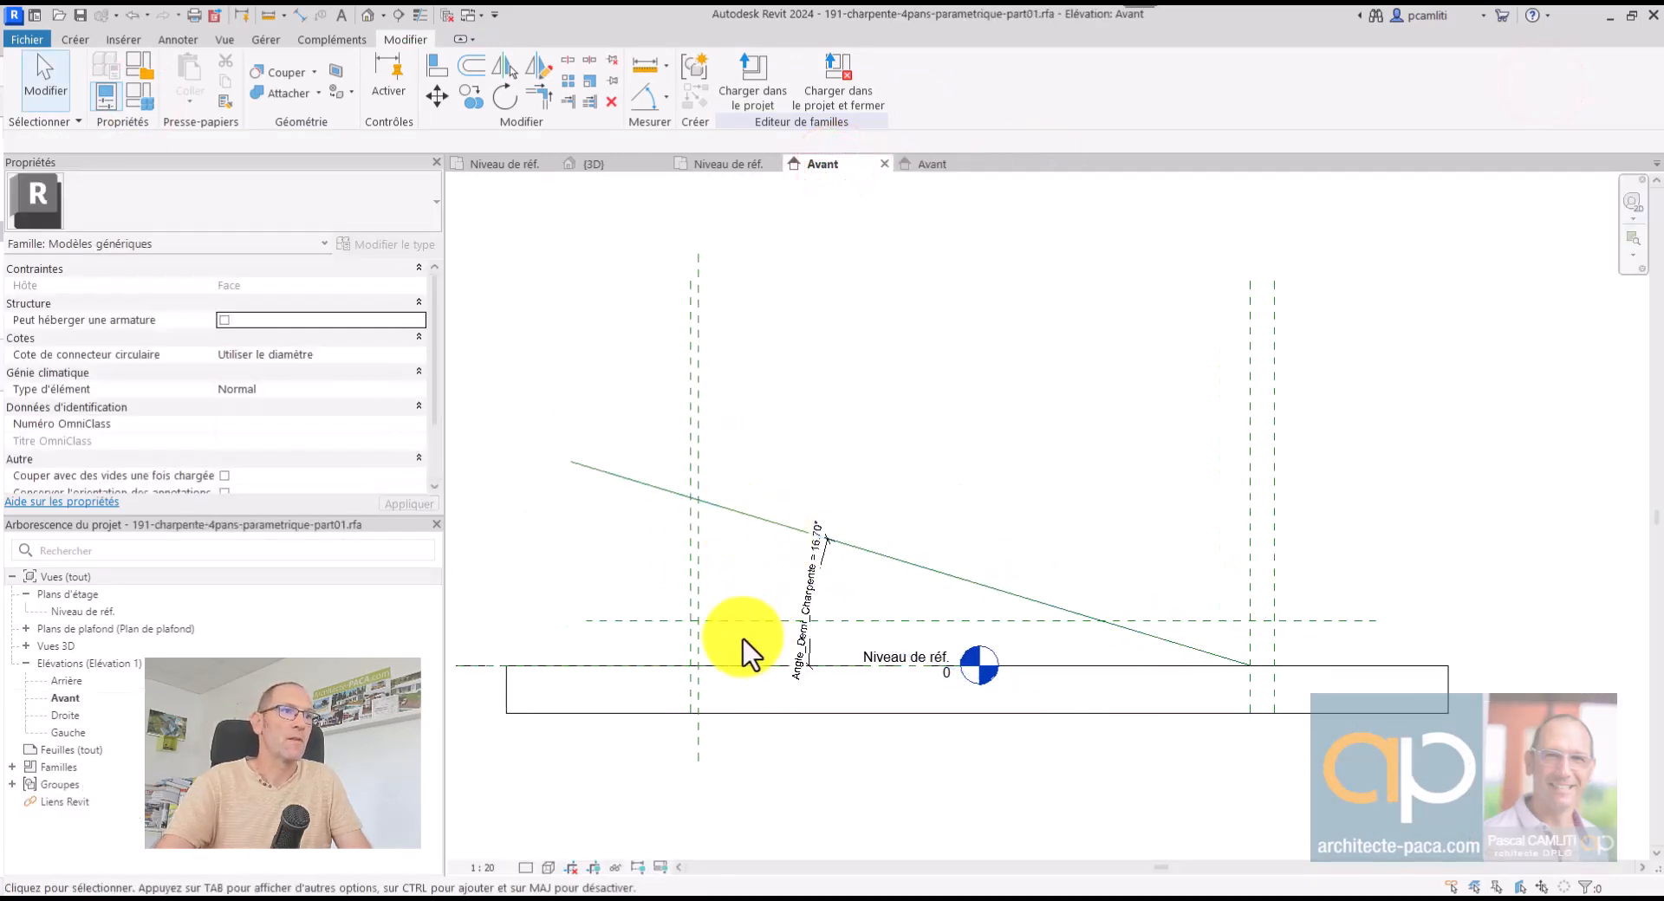
# Place an aligned dimension between the reference level and the horizontal reference plane above it, beside the supports in the Avant elevation
pyautogui.click(661, 99)
pyautogui.click(669, 137)
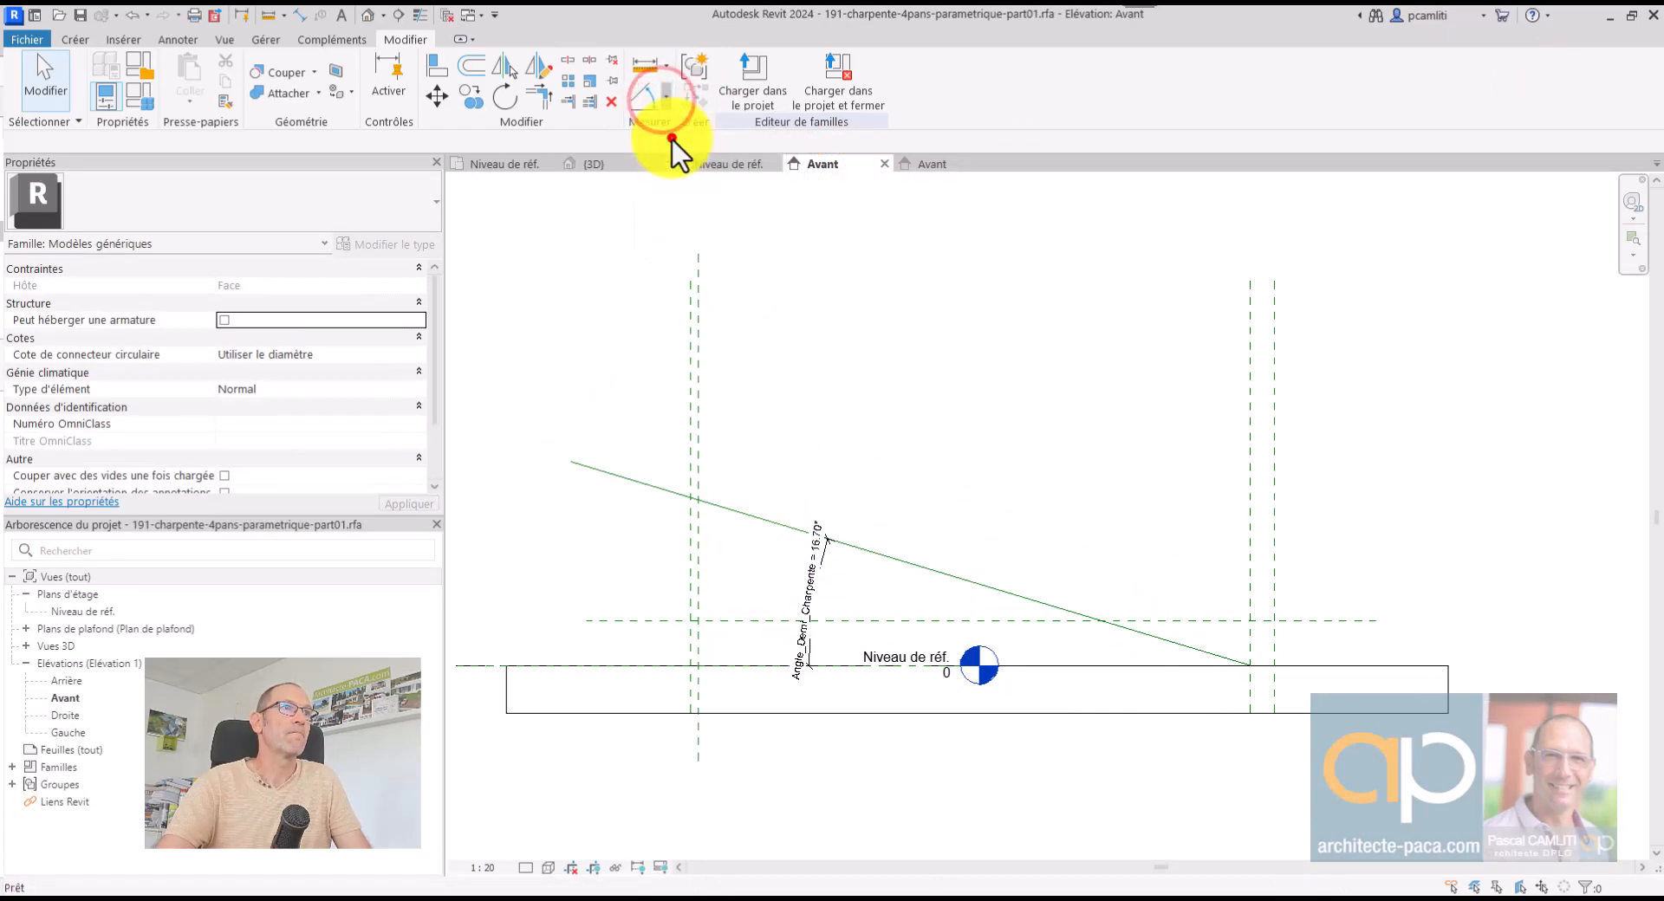
pyautogui.press('Tab')
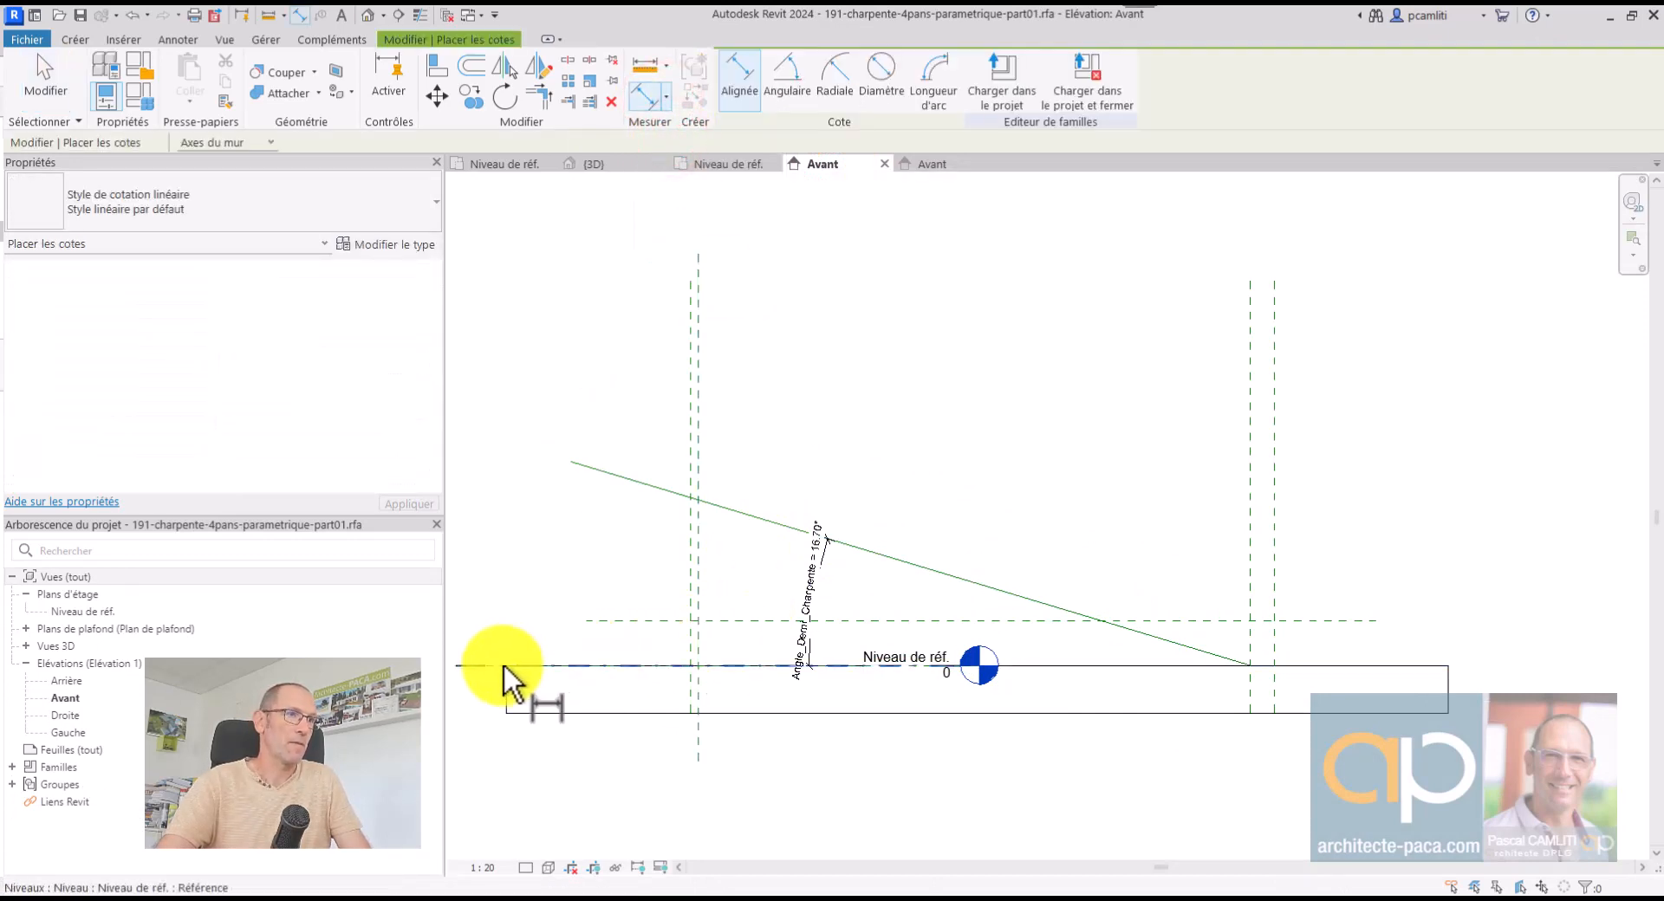
pyautogui.click(503, 663)
pyautogui.click(645, 621)
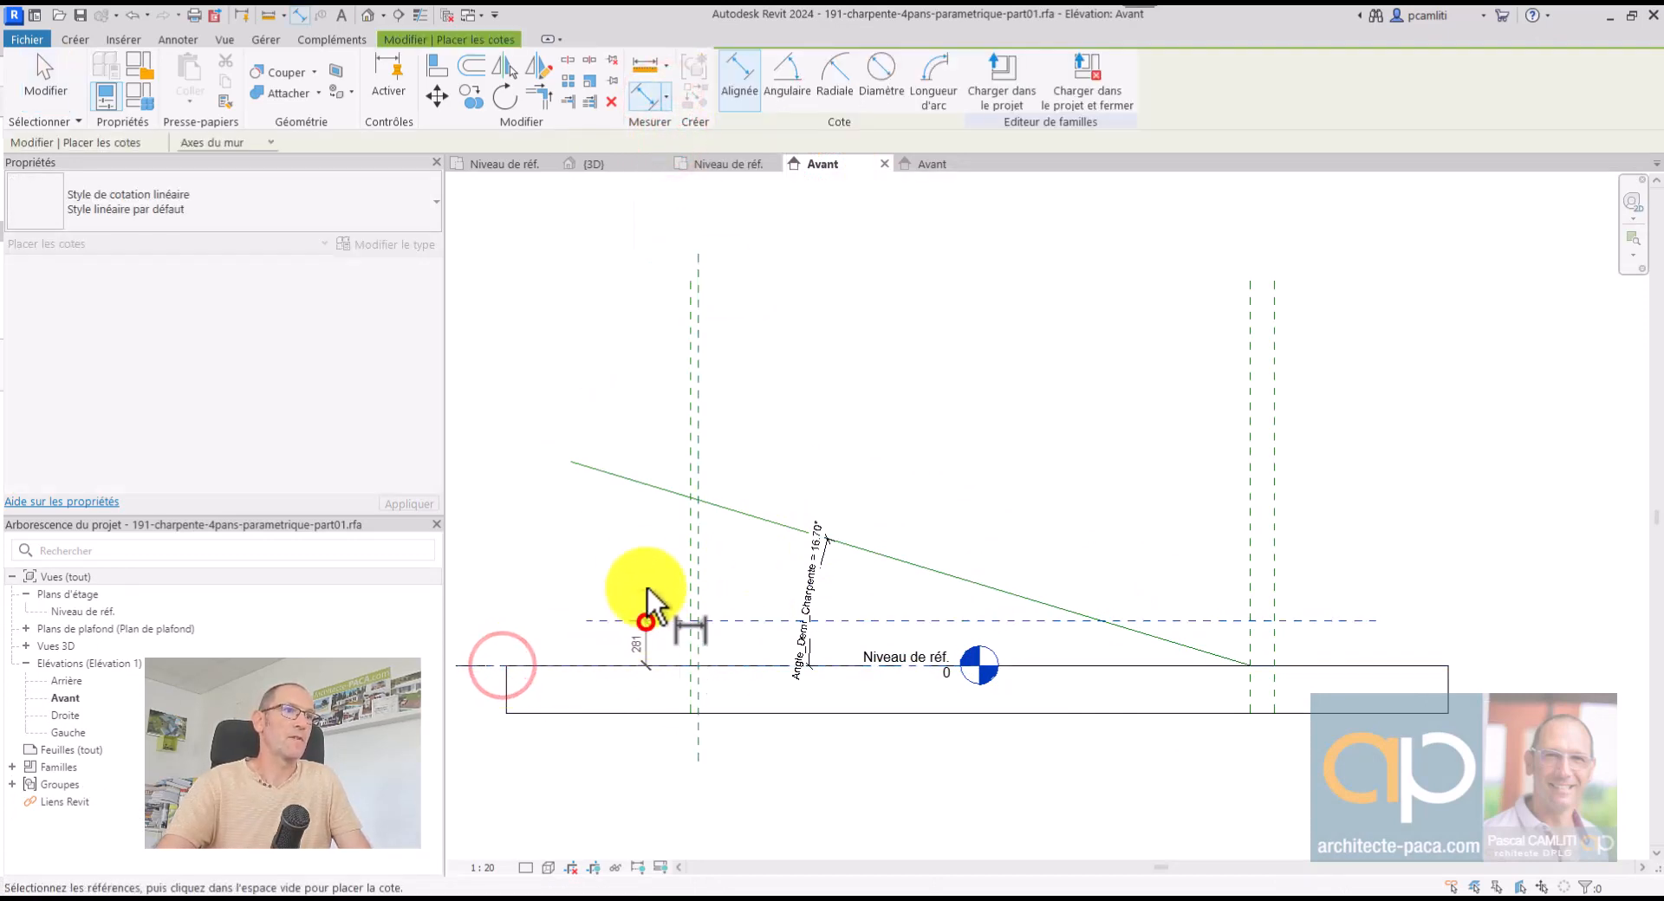
pyautogui.click(628, 564)
pyautogui.press('Escape')
# Label the reference plane's height dimension with a new family type parameter named Hauteur_Contrefiche
pyautogui.click(630, 636)
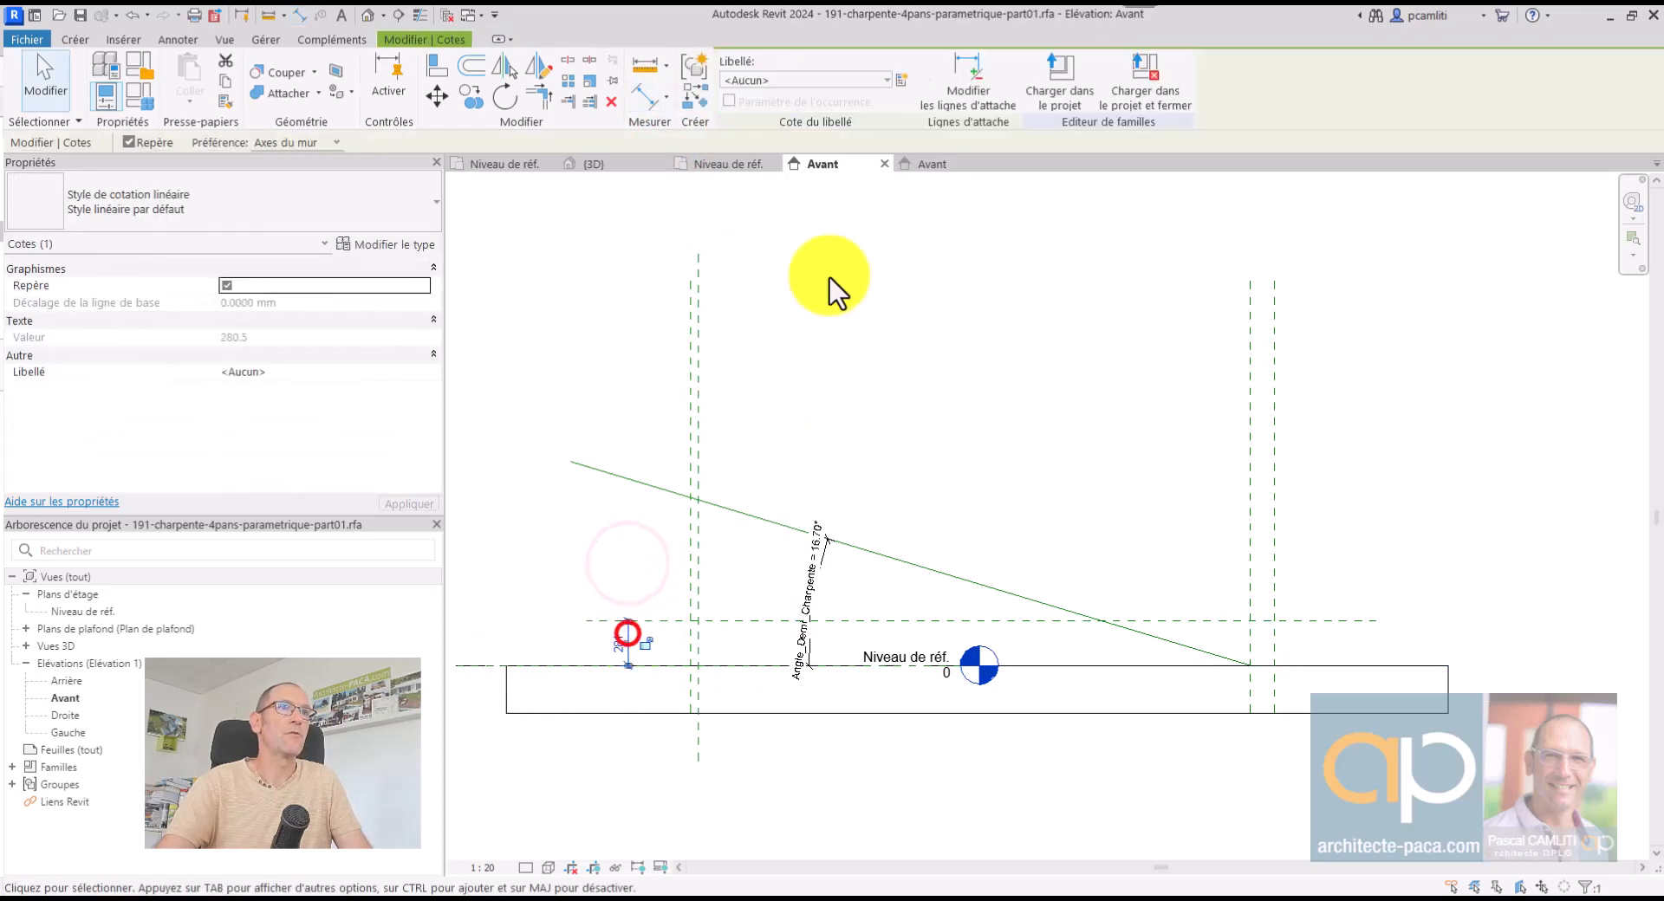
pyautogui.click(902, 80)
pyautogui.write('Hauteur_Contrefiche')
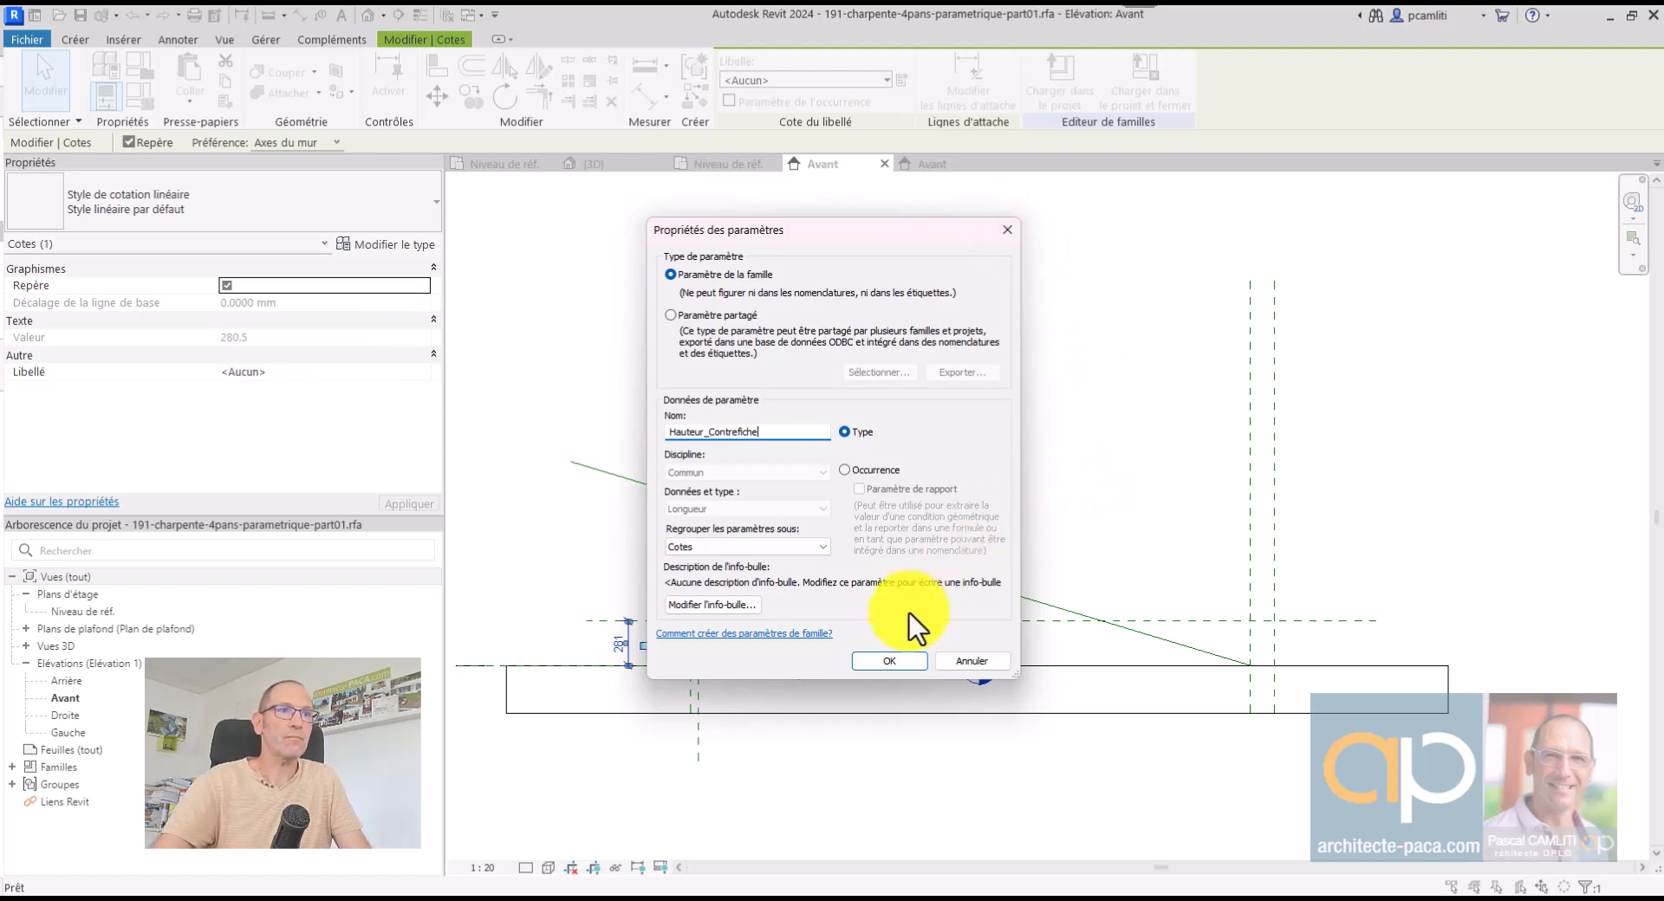
pyautogui.click(888, 663)
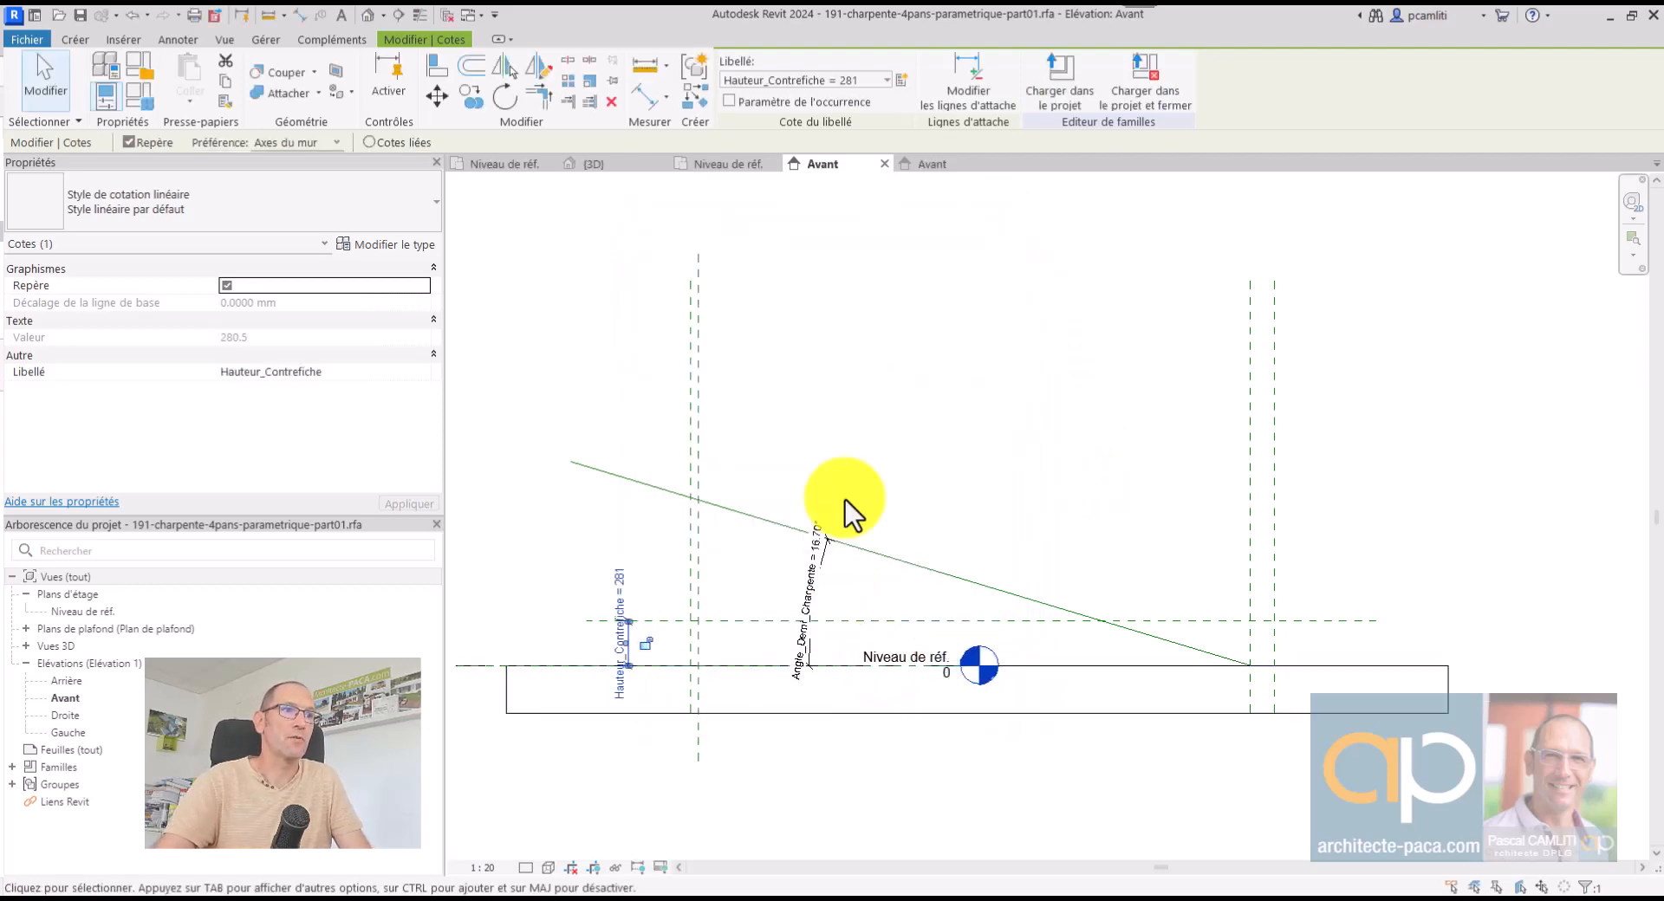
# Draw a reference line about 2240 mm long, rising across the slope line from the intersection of the centre plane and the horizontal strut plane
pyautogui.scroll(1, 768, 505)
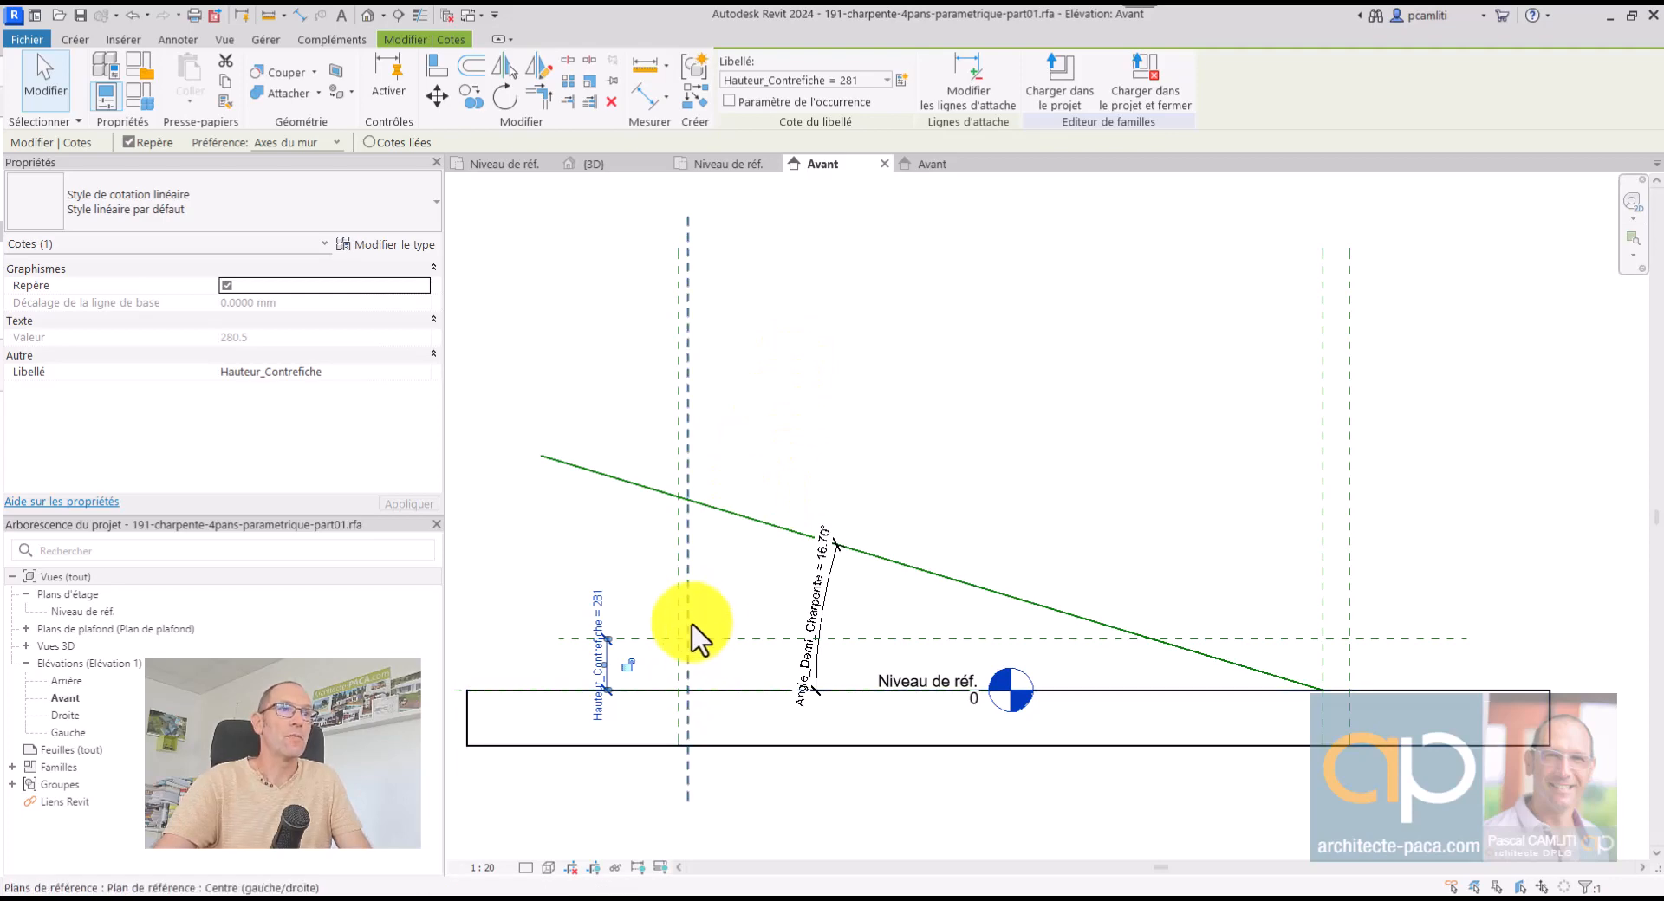
pyautogui.click(73, 40)
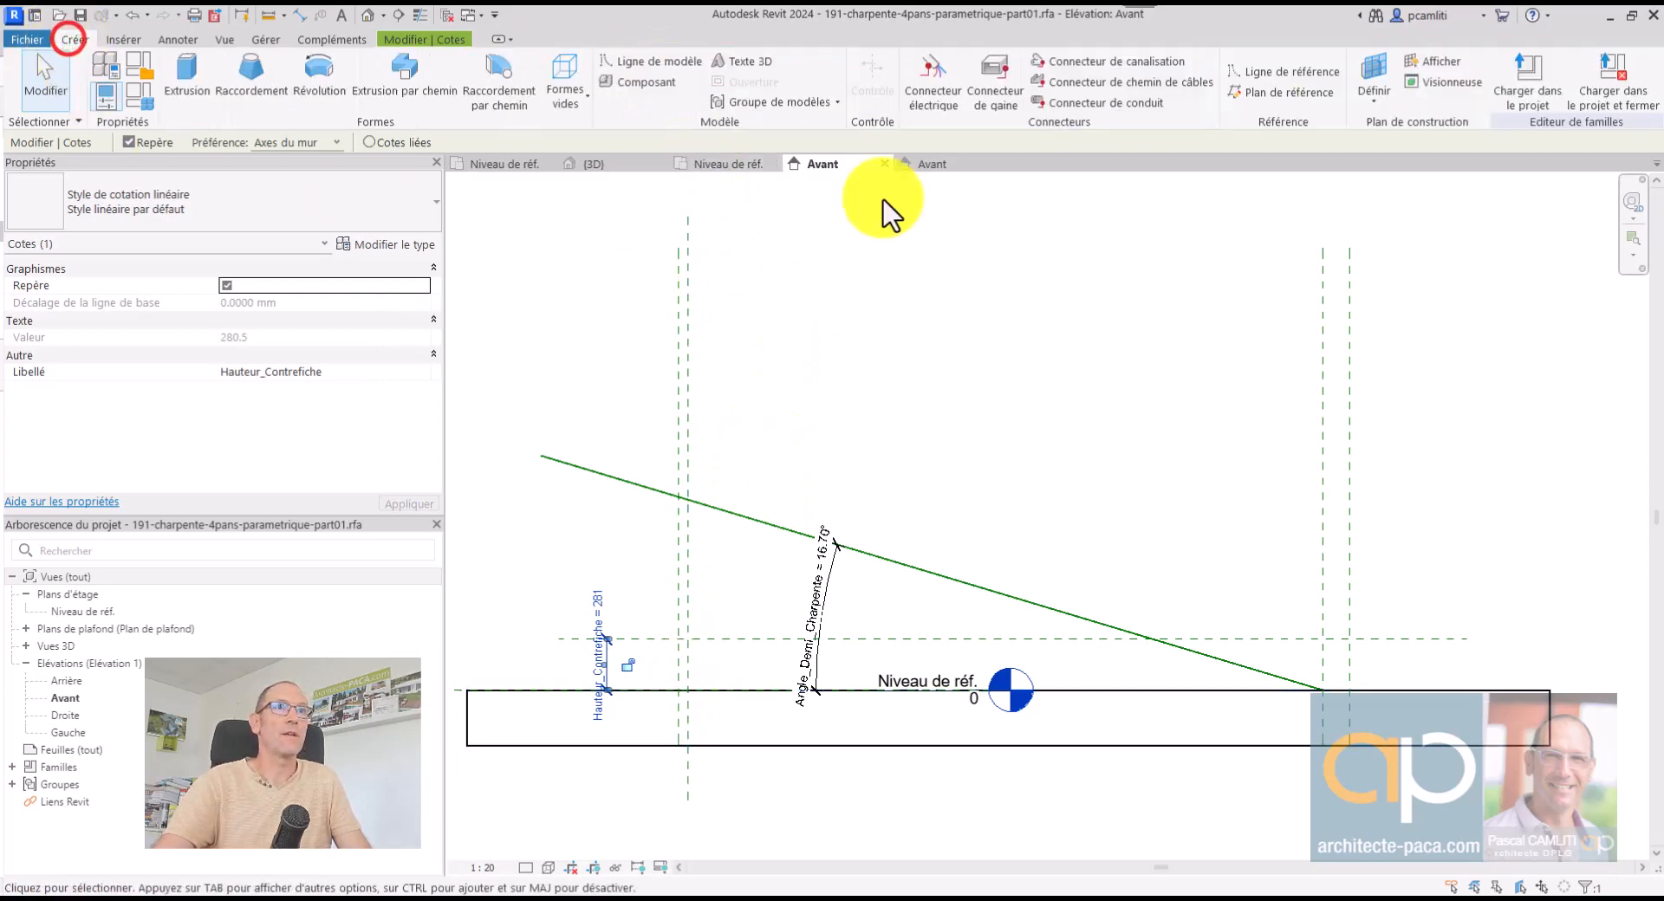
pyautogui.click(1283, 76)
pyautogui.click(687, 638)
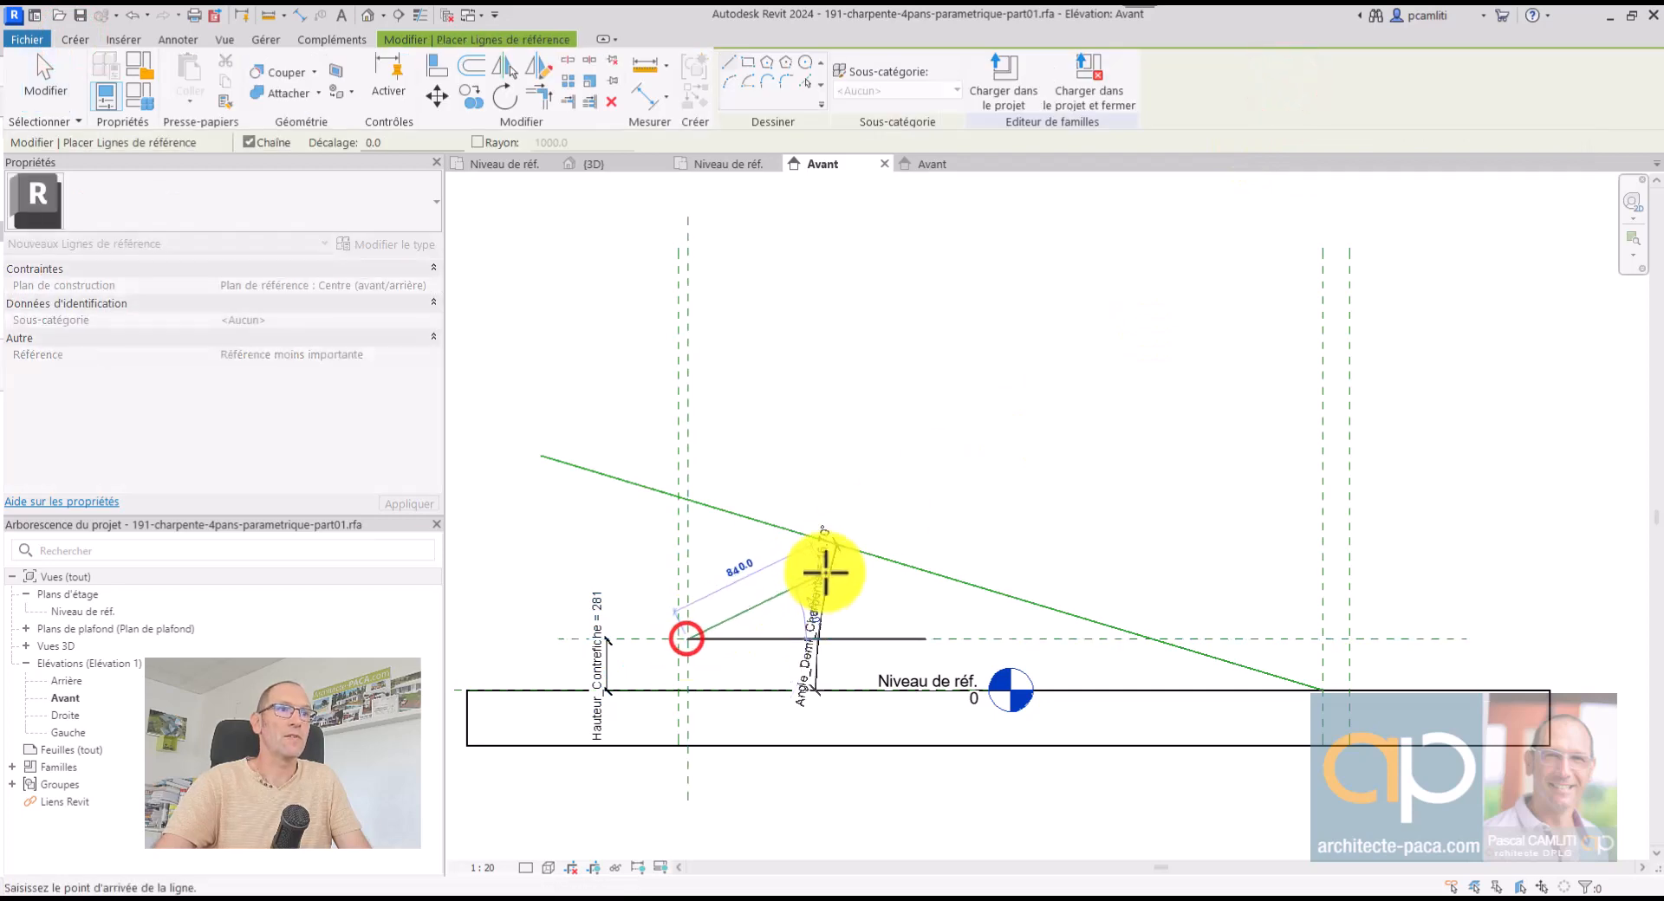
pyautogui.click(1059, 472)
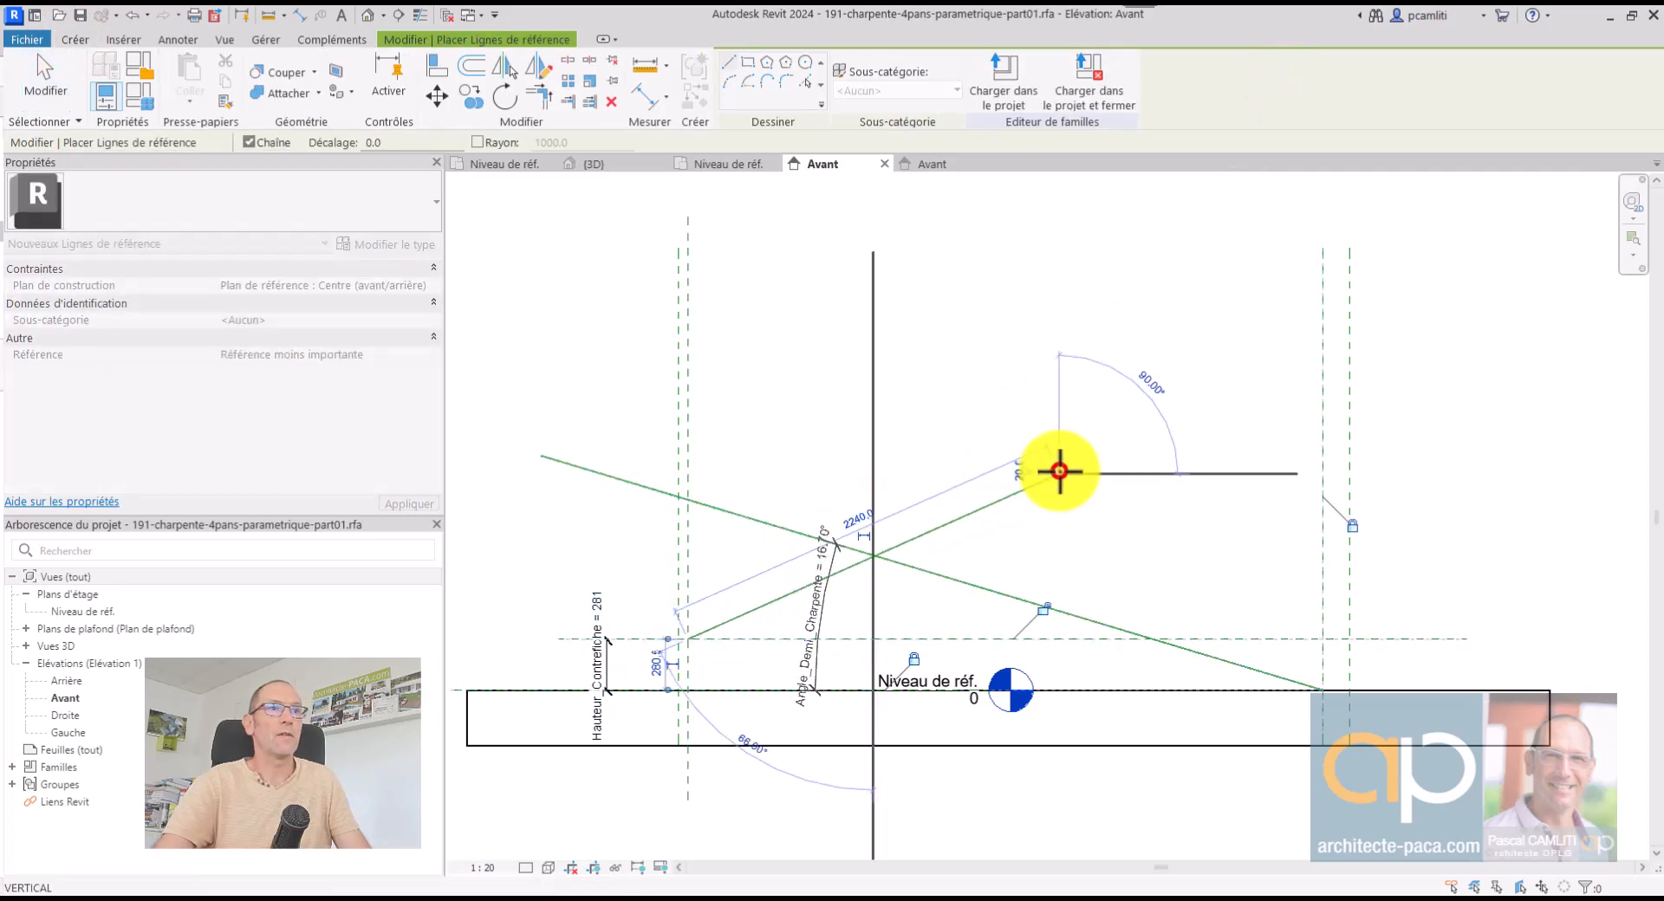
pyautogui.press('Escape')
pyautogui.press('Escape')
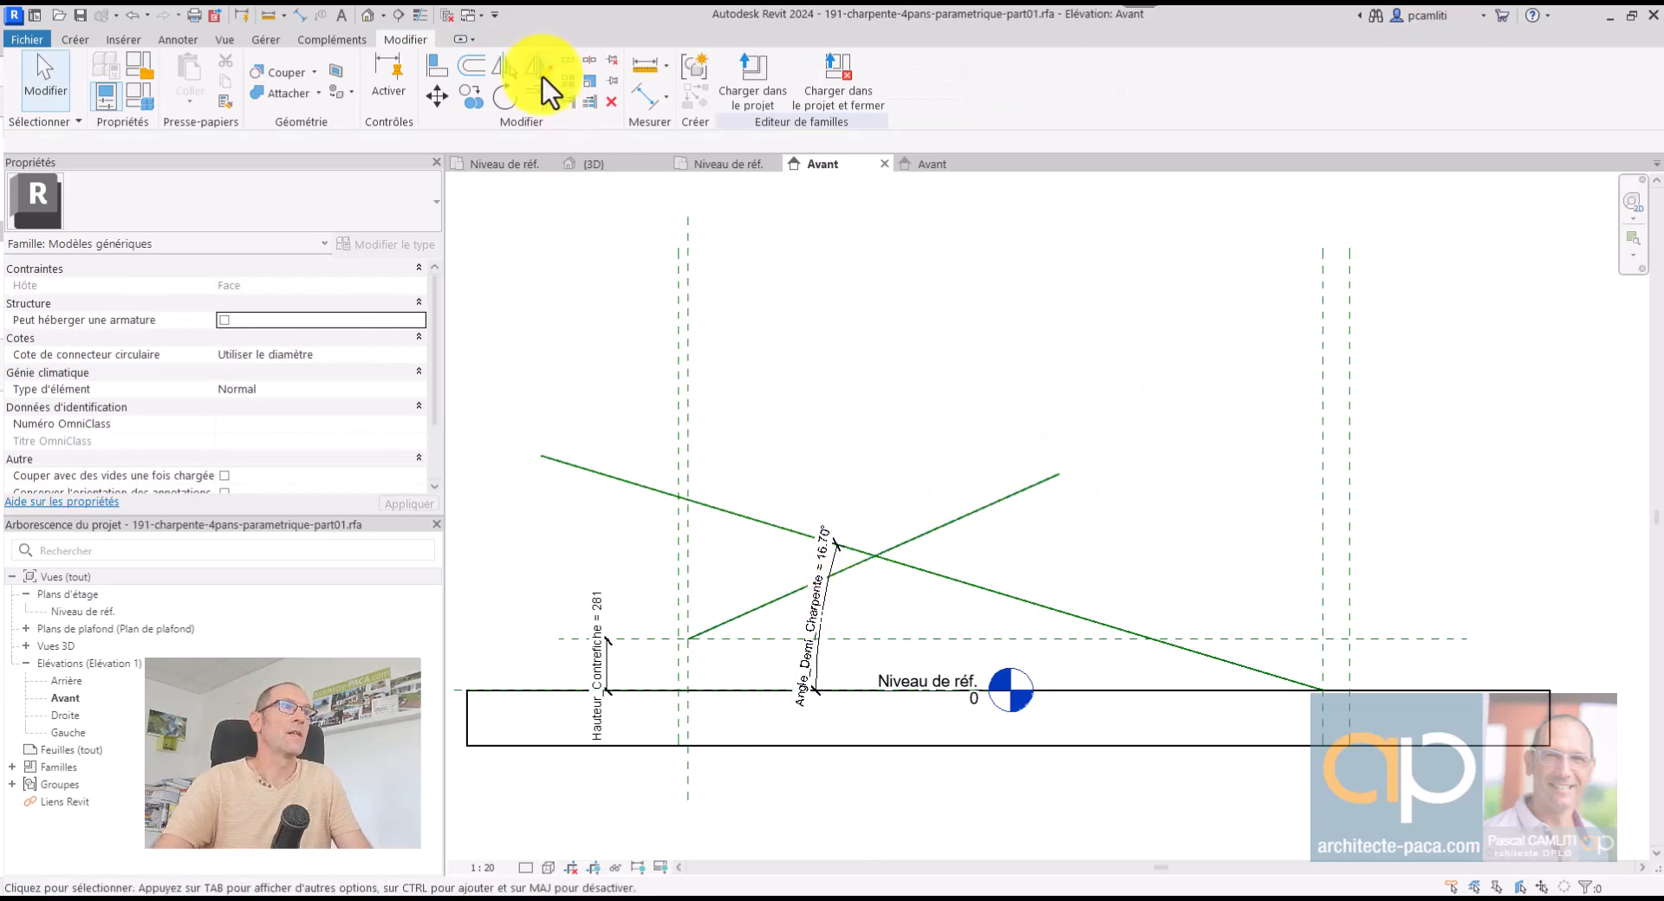
# Align and lock the strut line's lower endpoint to the vertical centre plane and the horizontal reference plane
pyautogui.click(437, 71)
pyautogui.click(689, 591)
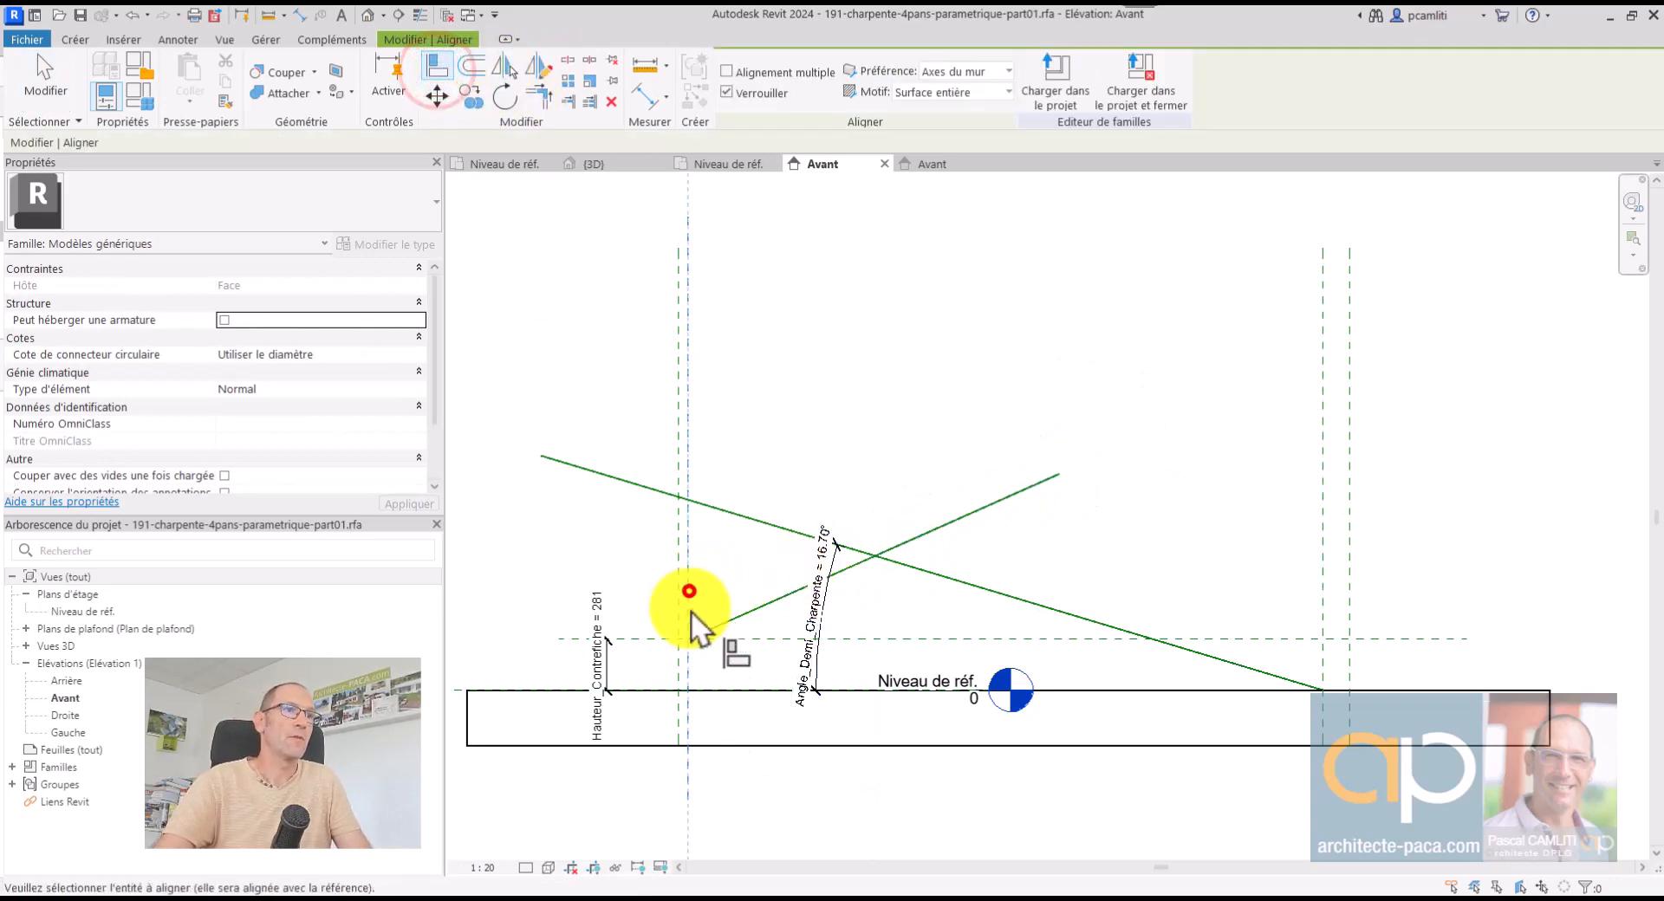
pyautogui.click(688, 639)
pyautogui.click(747, 640)
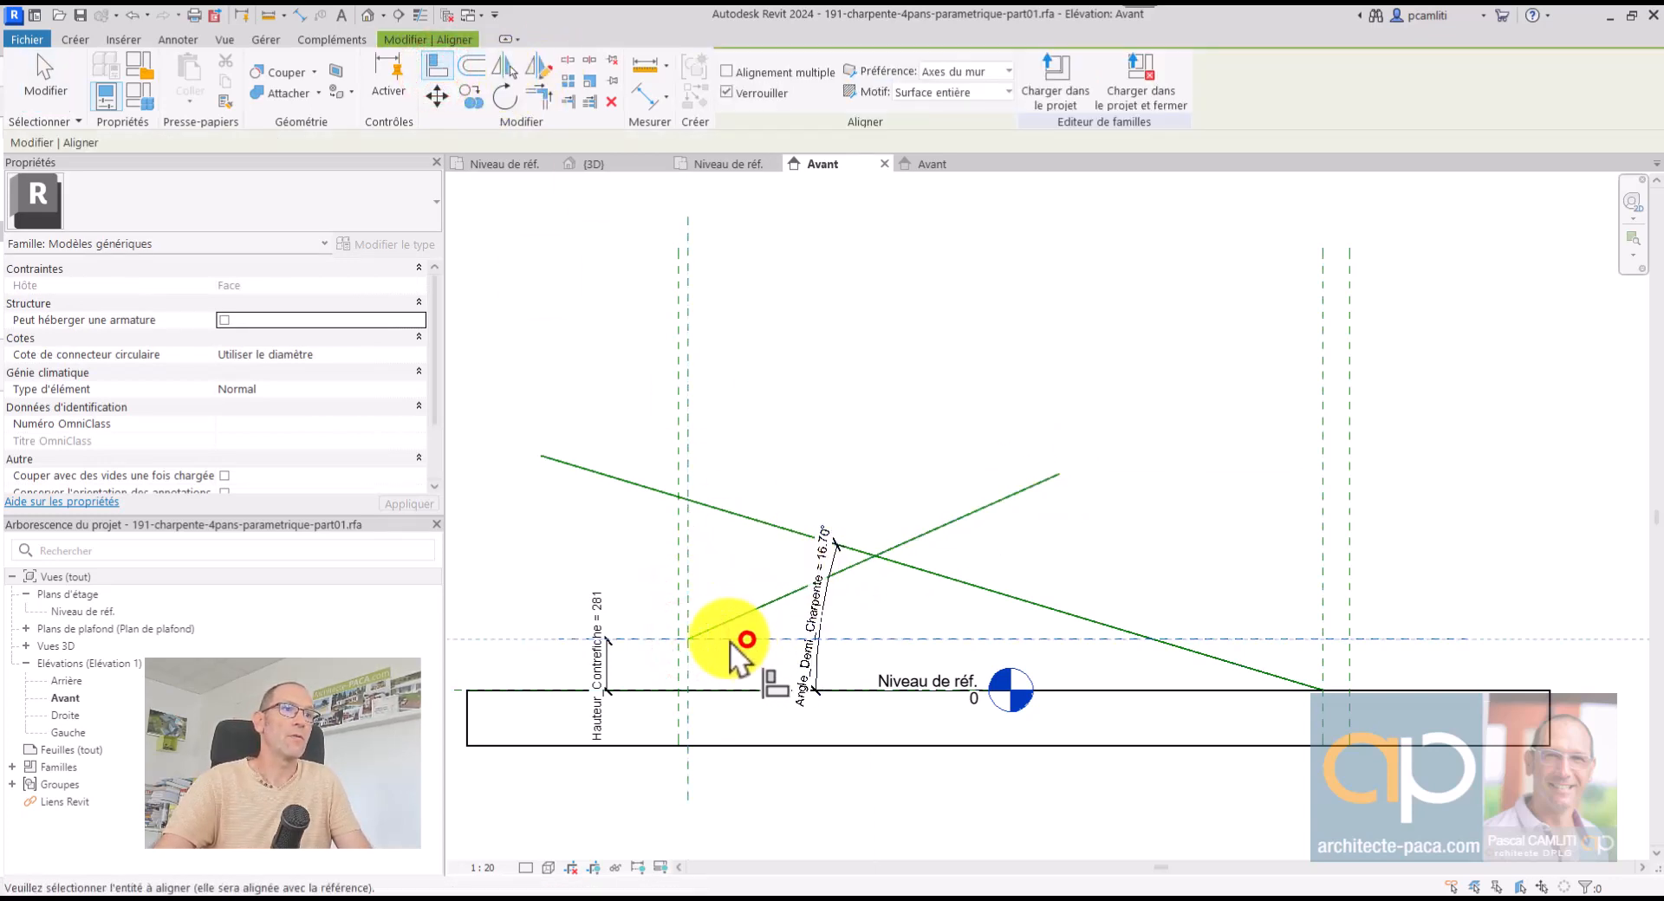
pyautogui.click(684, 639)
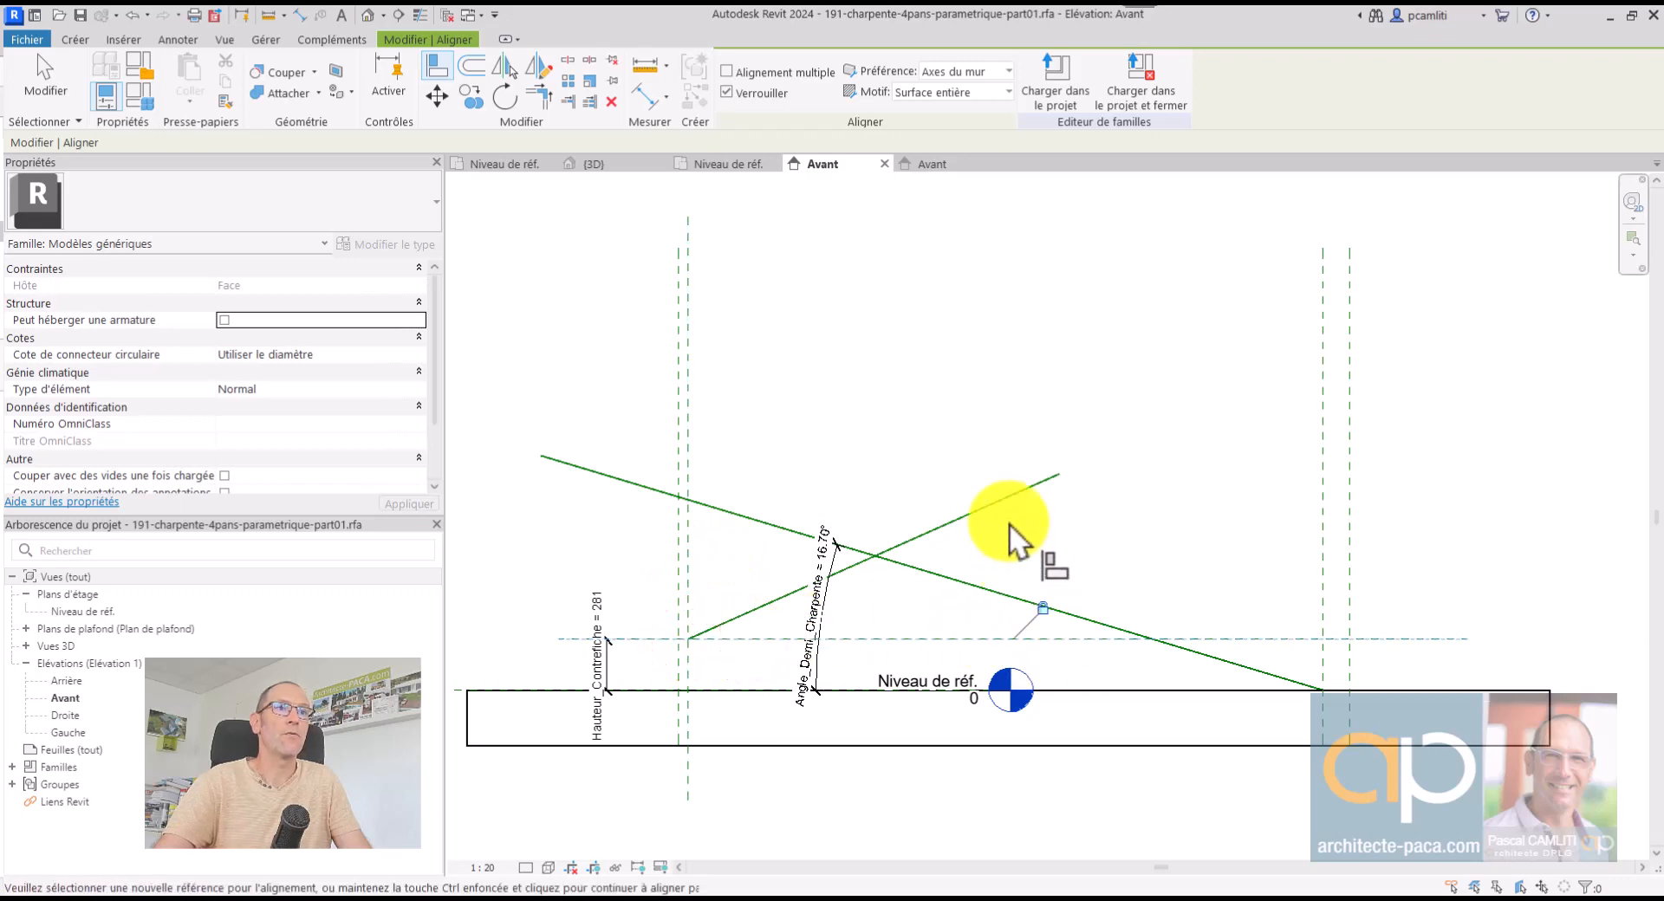
pyautogui.press('Escape')
# Move the Angle_Demi_Charpente dimension toward the slope line's foot to clear the area beneath the strut line
pyautogui.scroll(2, 824, 612)
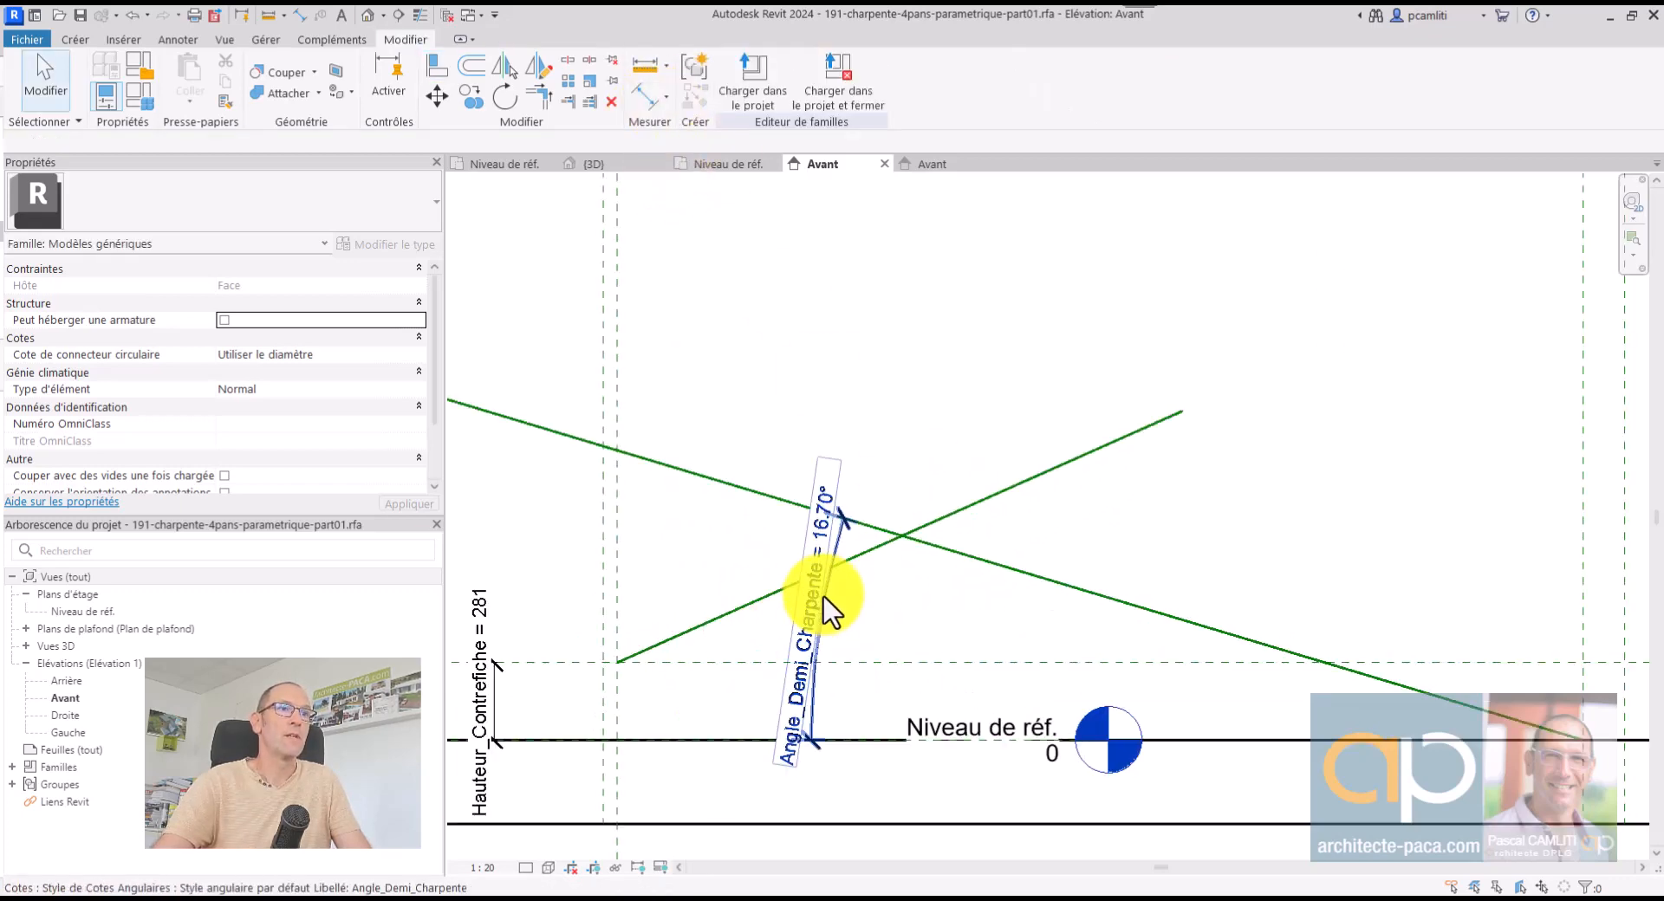
pyautogui.scroll(2, 823, 592)
pyautogui.moveTo(825, 584); pyautogui.dragTo(1073, 630)
pyautogui.scroll(-1, 1031, 575)
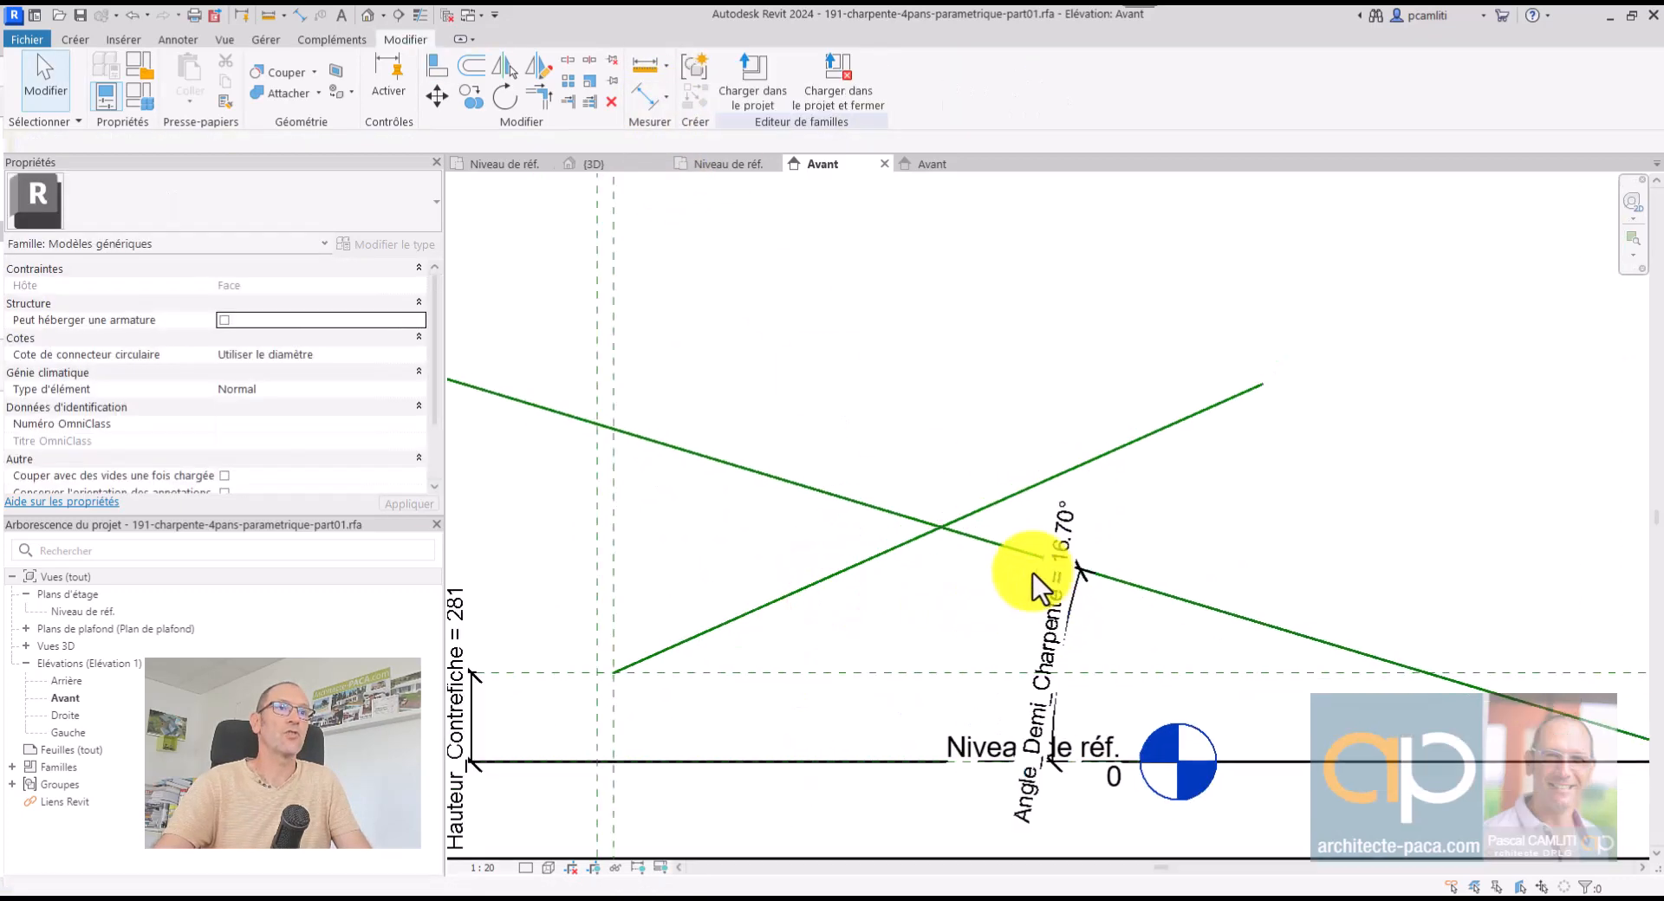
# Place an angular dimension between the horizontal reference plane and the strut reference line
pyautogui.scroll(-1, 1033, 573)
pyautogui.click(665, 101)
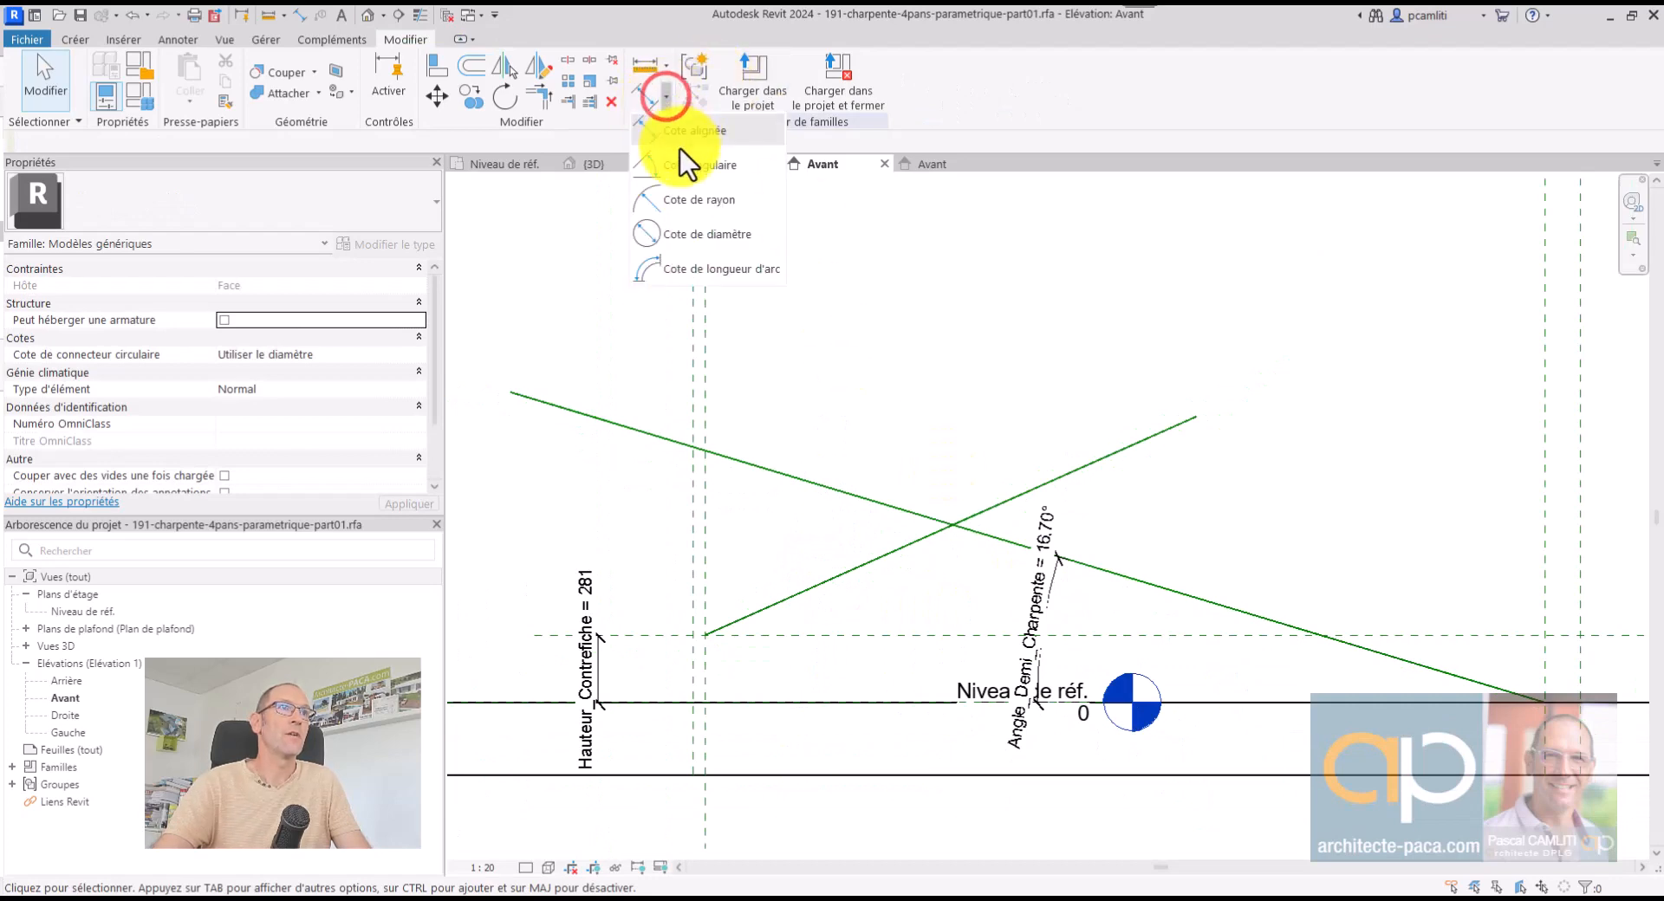
pyautogui.click(678, 171)
pyautogui.click(862, 636)
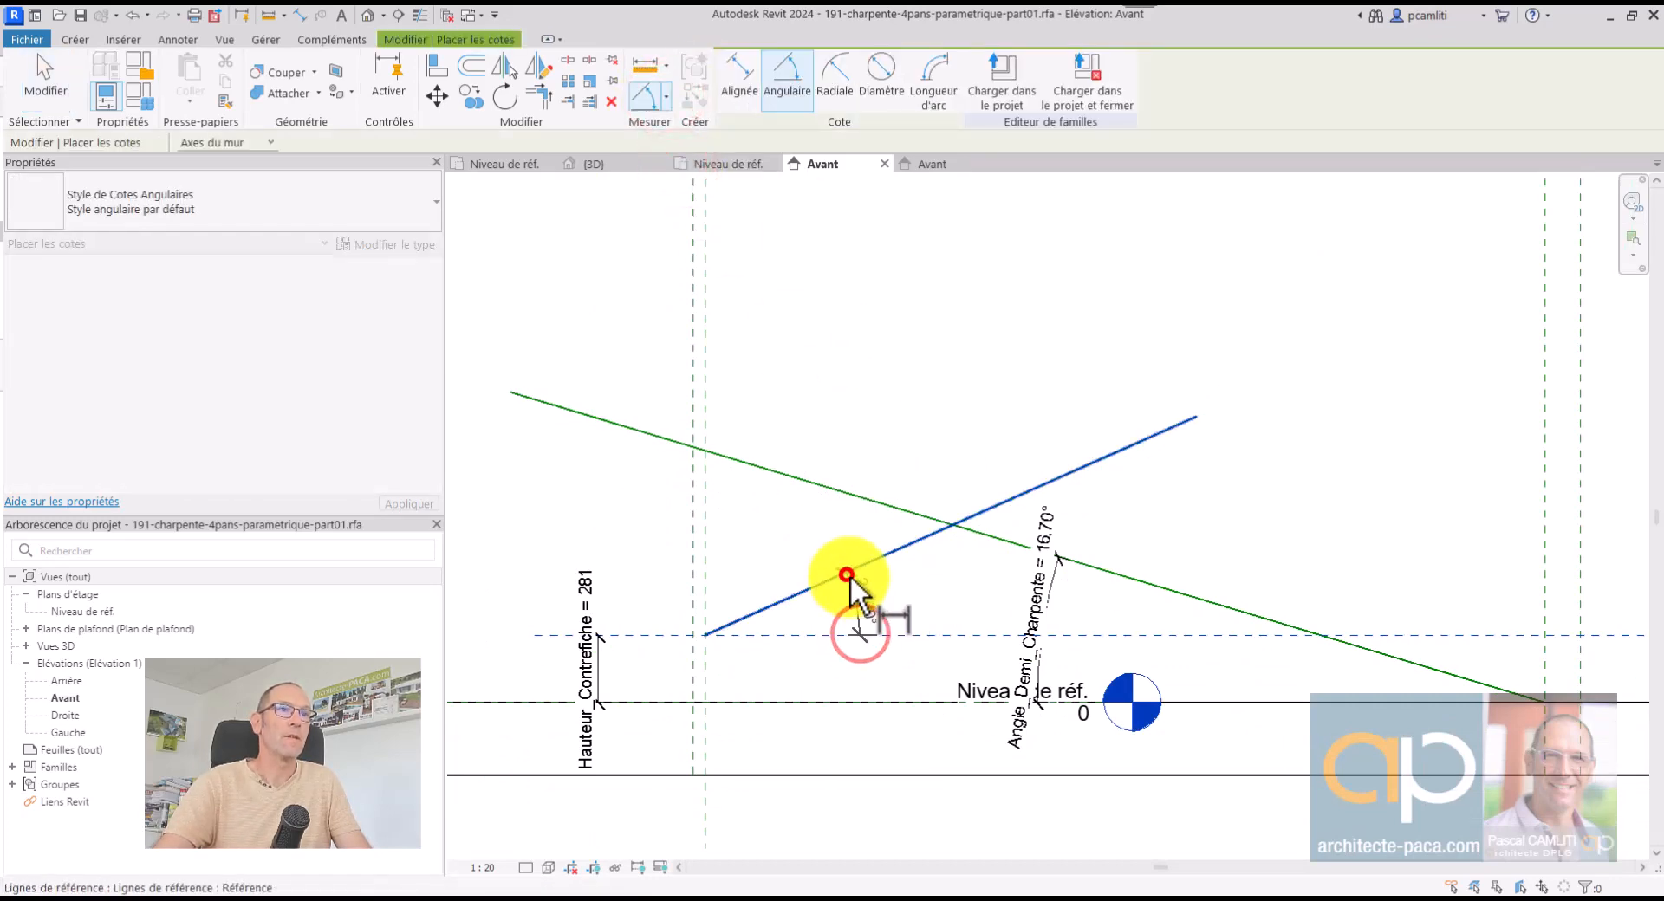
pyautogui.click(846, 574)
pyautogui.click(916, 583)
pyautogui.press('Escape')
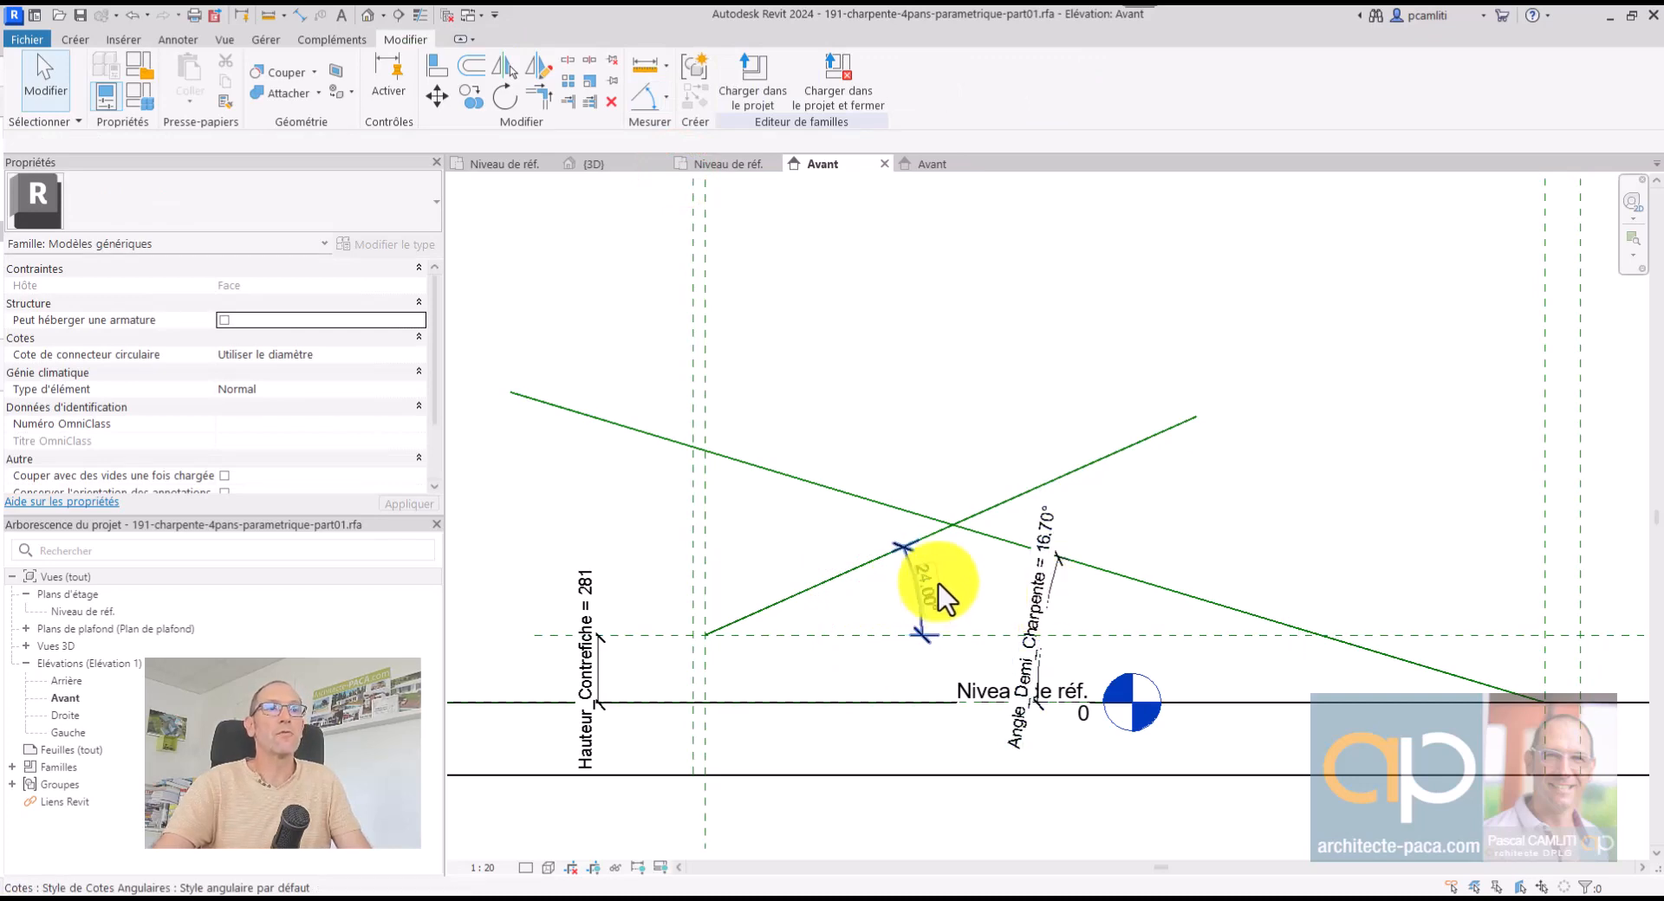
# Label the strut line's angular dimension with a new family type parameter named Angle_Contrefiche
pyautogui.click(919, 563)
pyautogui.click(901, 80)
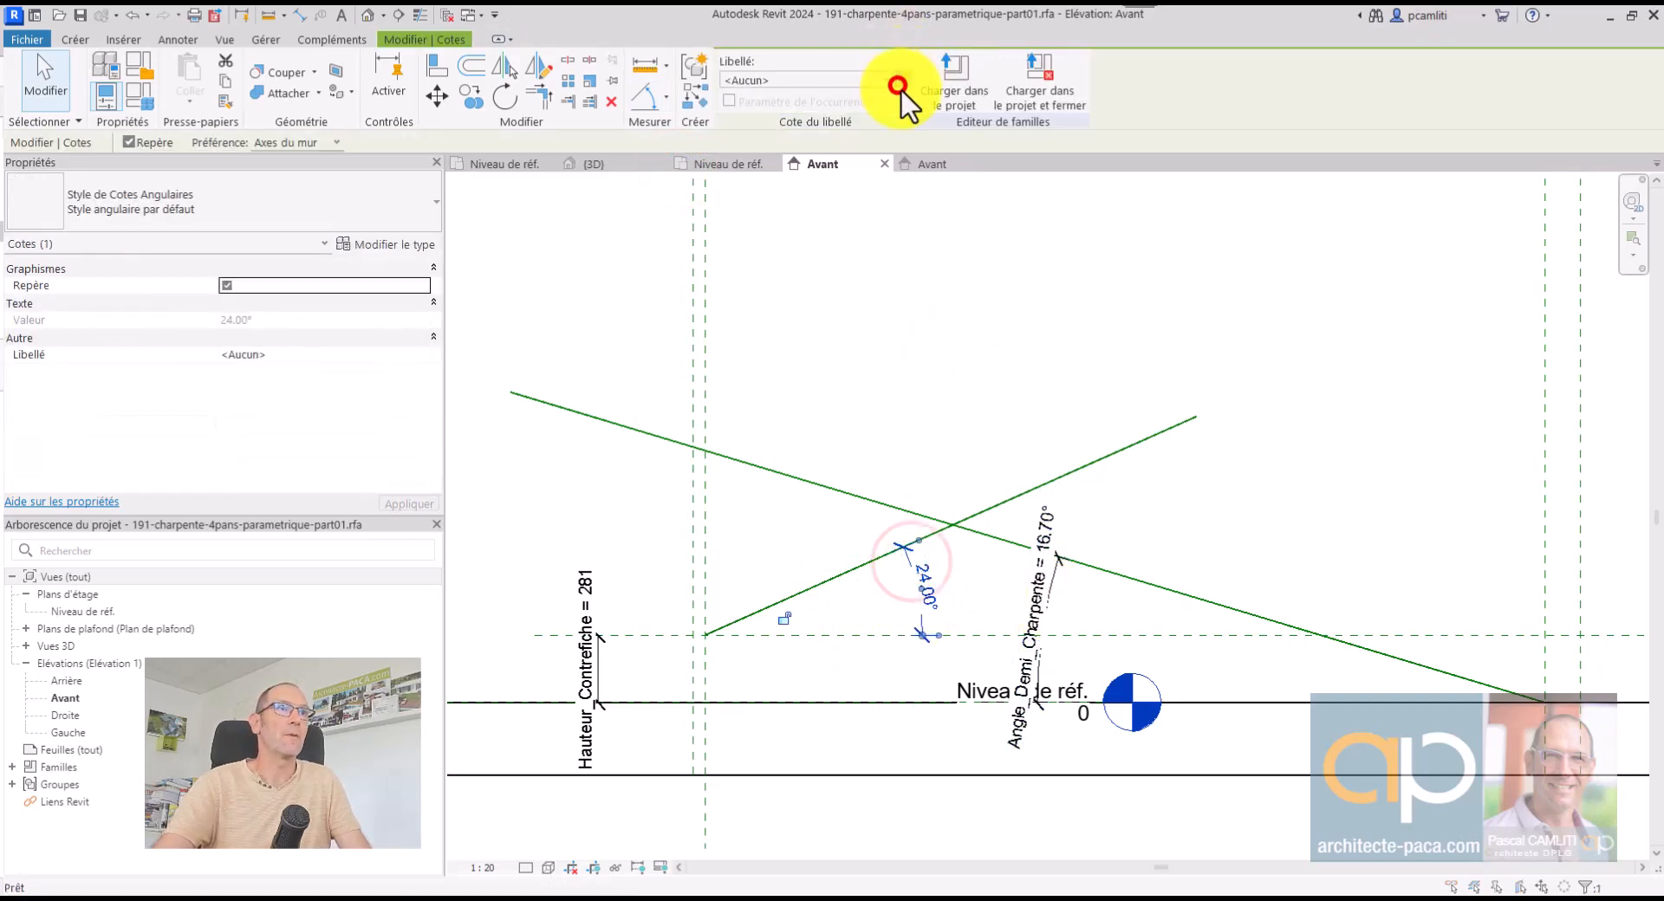
pyautogui.write('Angle_Contrefic')
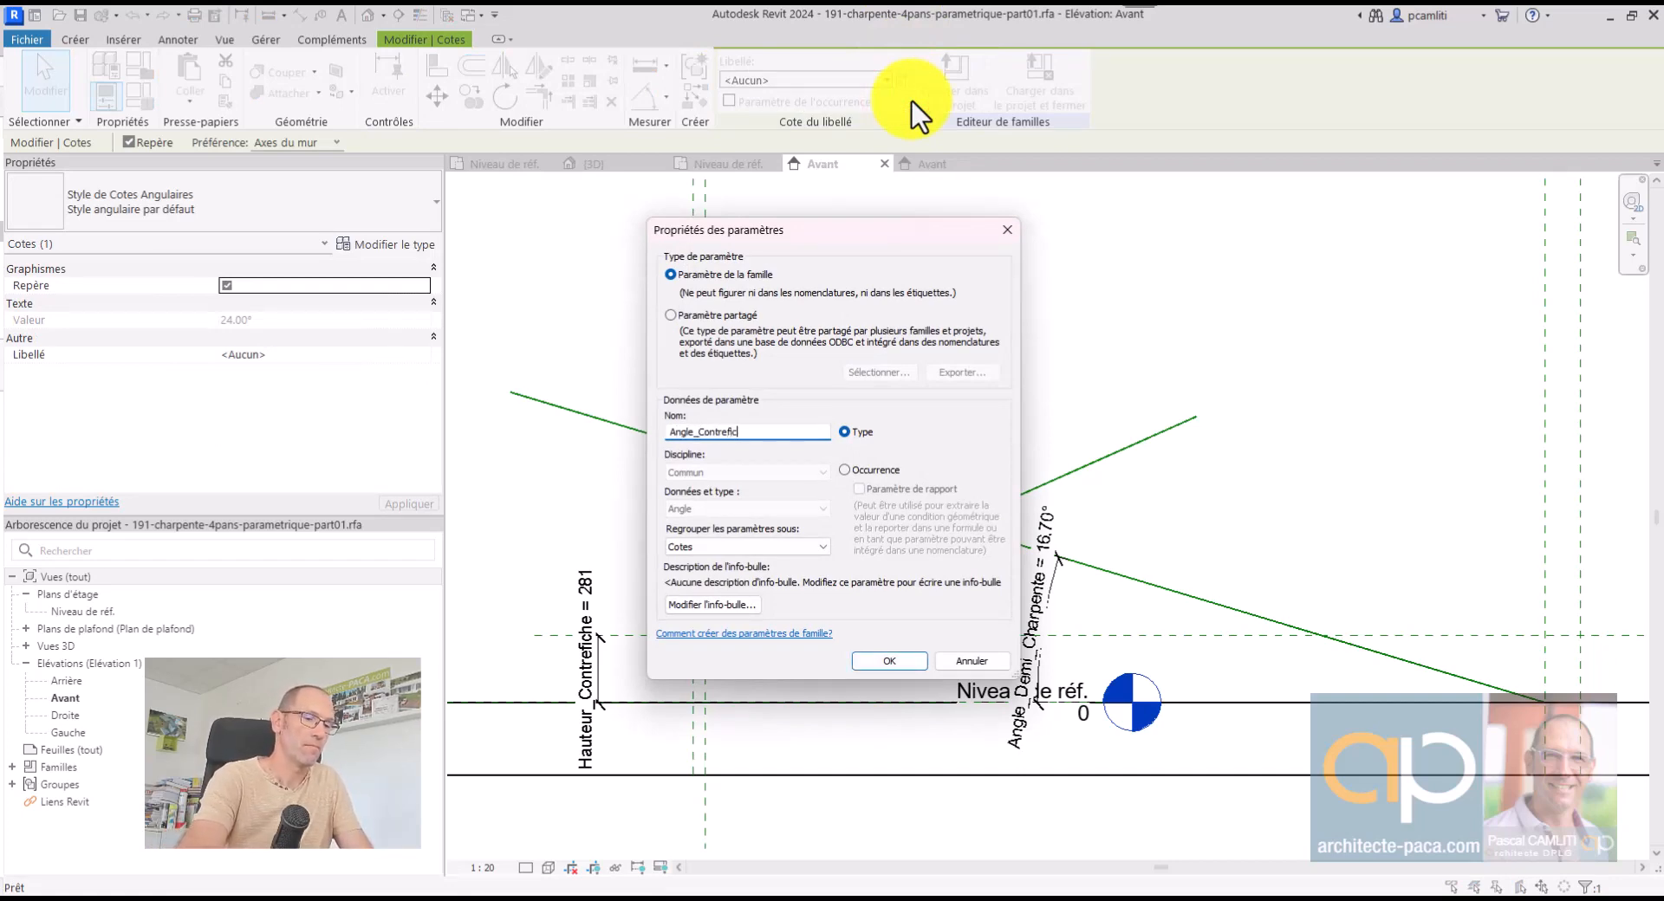
pyautogui.write('he')
pyautogui.click(899, 655)
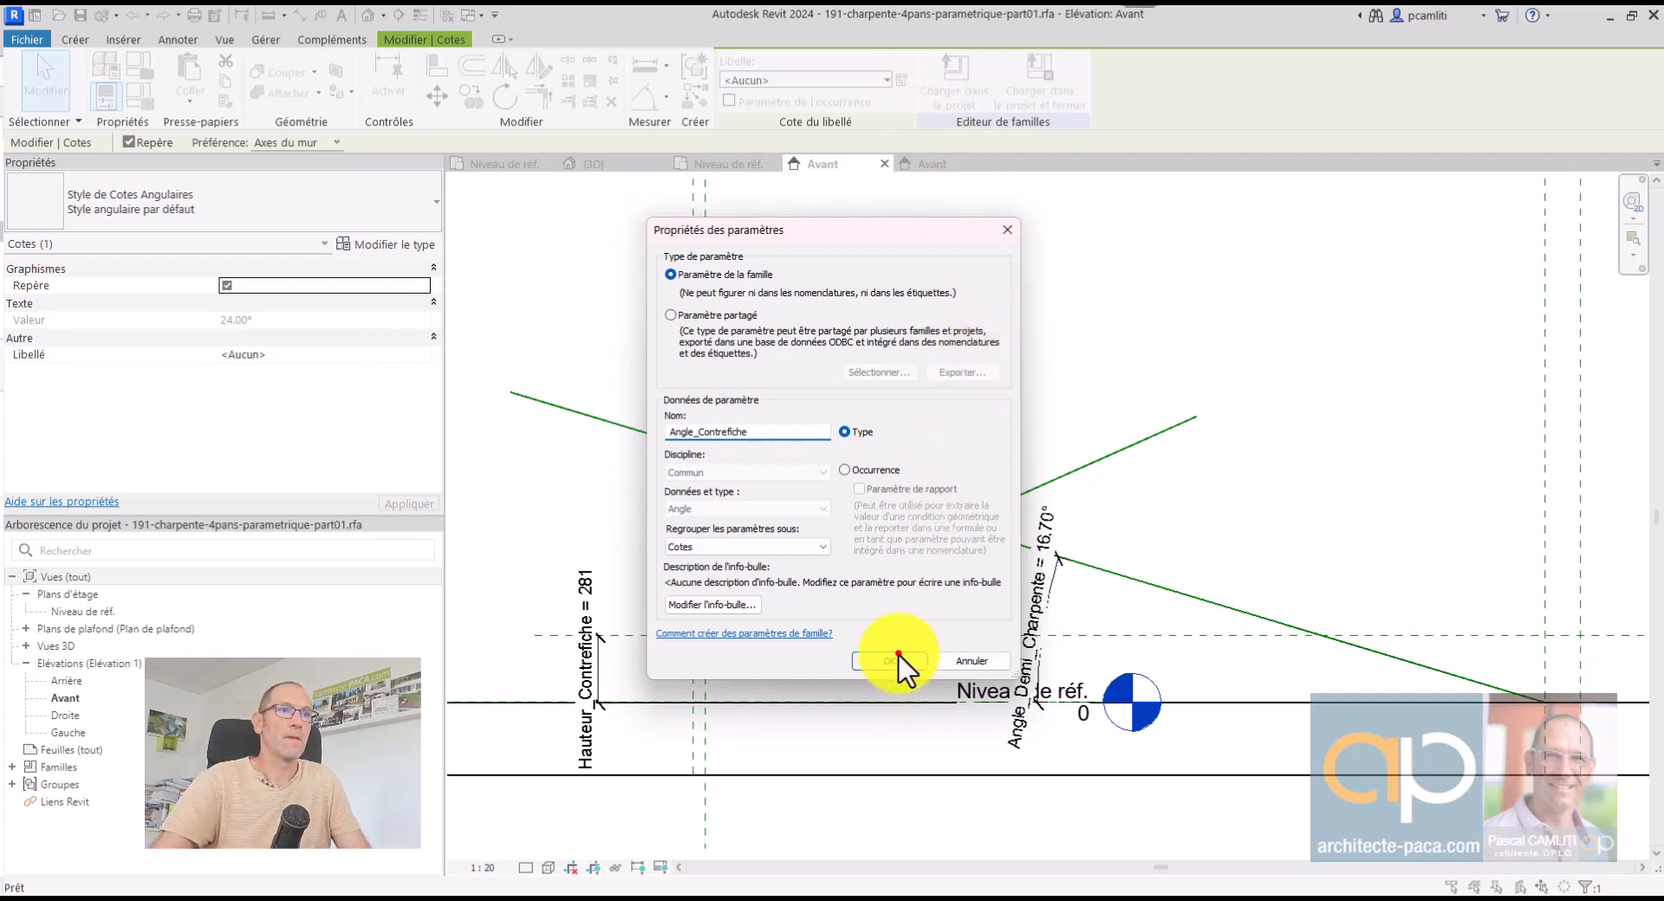
# Set the formula of Angle_Contrefiche to Angle_Demi_Charpente in the family types and apply it
pyautogui.click(137, 97)
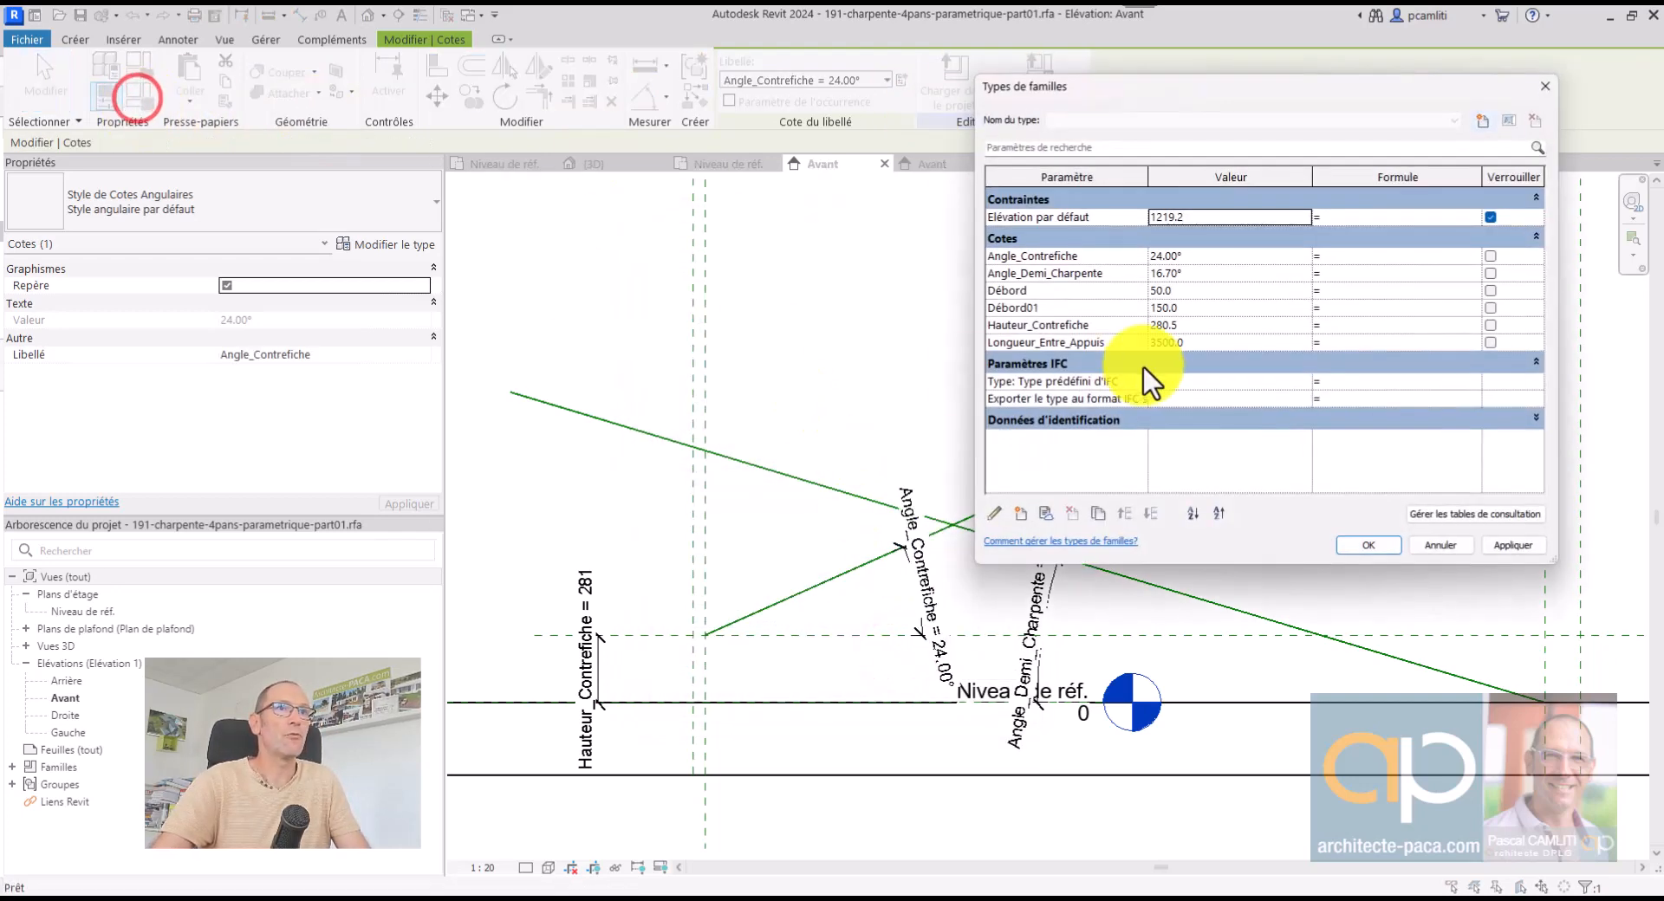
pyautogui.click(1109, 275)
pyautogui.click(1337, 267)
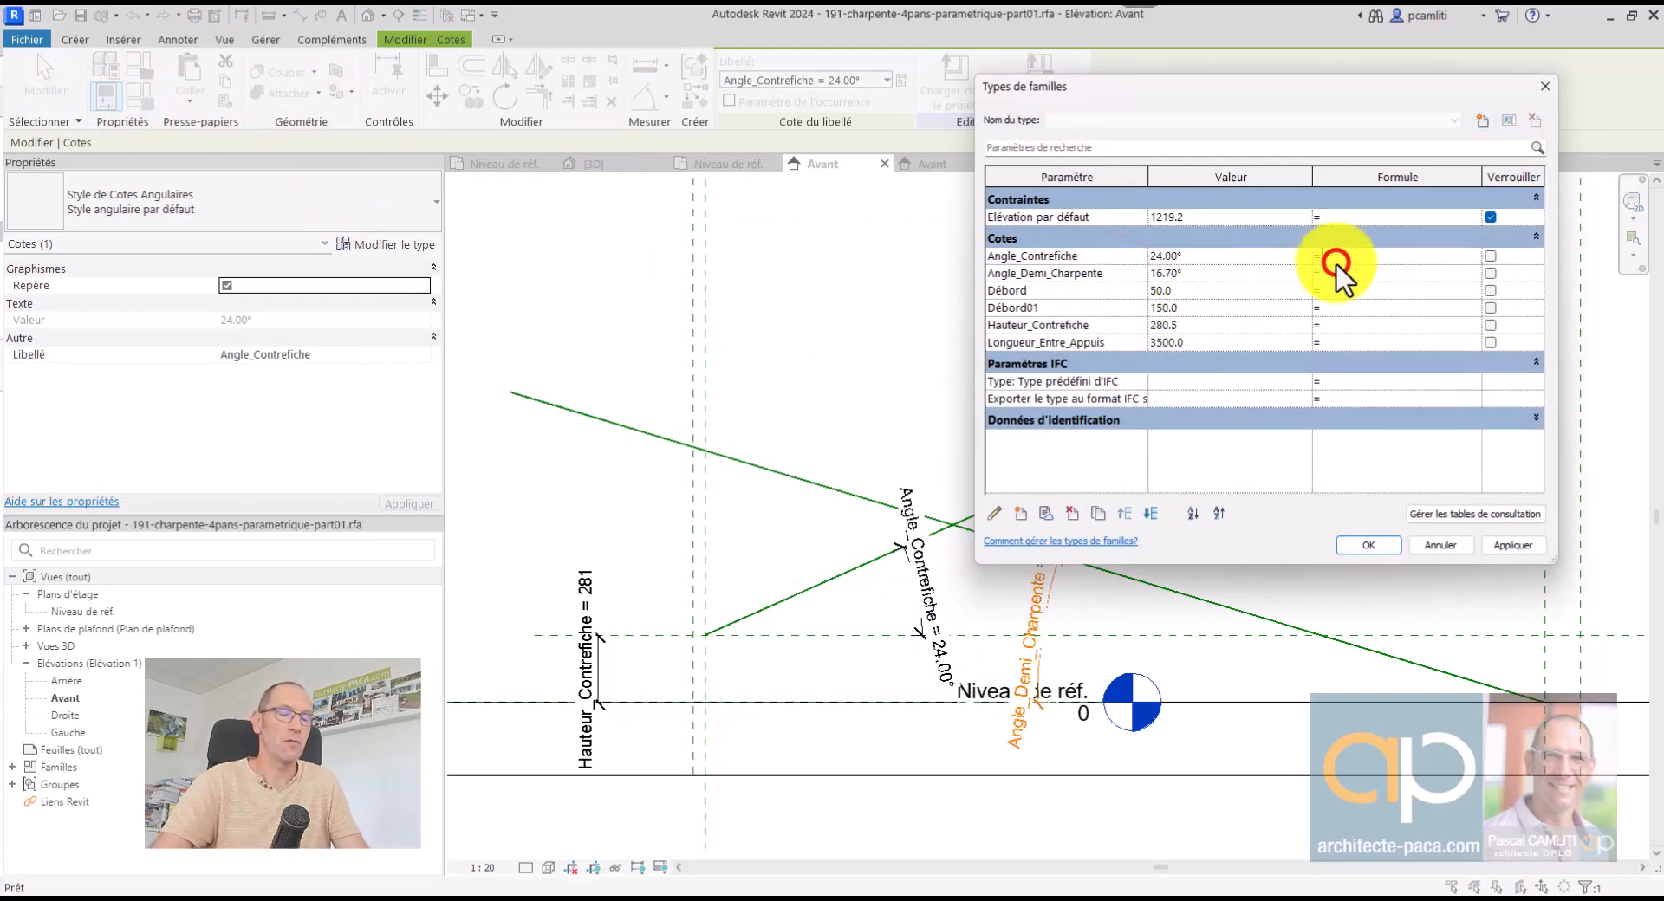
pyautogui.write('Angle_Demi_Charpente')
pyautogui.click(1503, 542)
pyautogui.click(1379, 547)
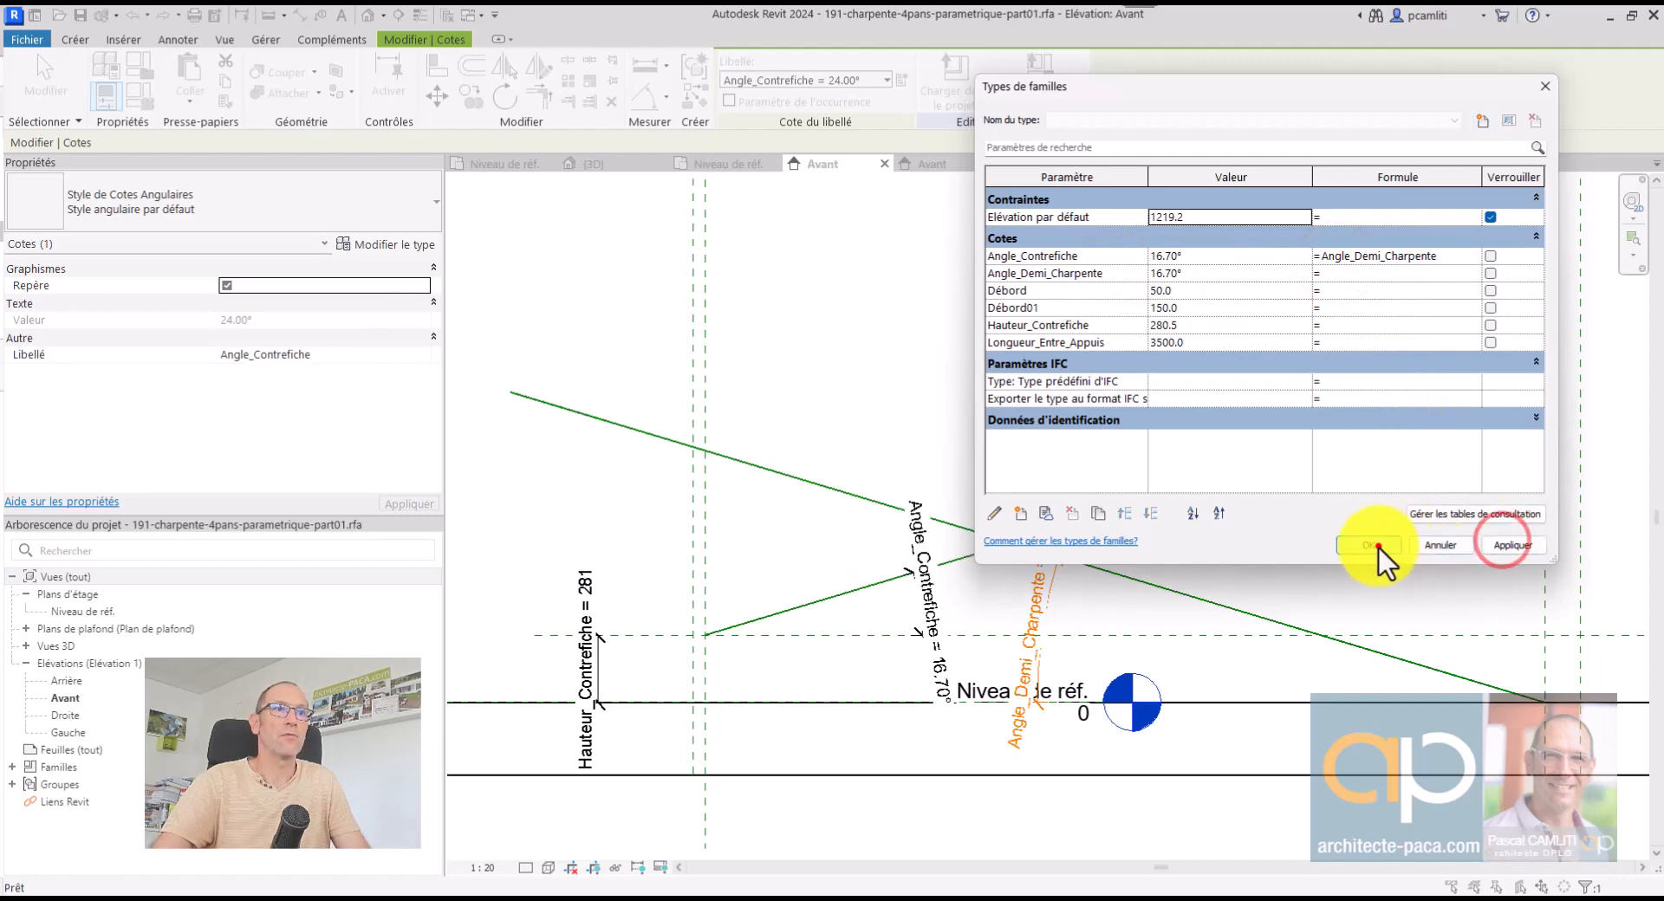
# Examine the slope and strut reference lines in the 3D view and compare them with the Avant elevation of 191-demi_charpente
pyautogui.scroll(-4, 1030, 533)
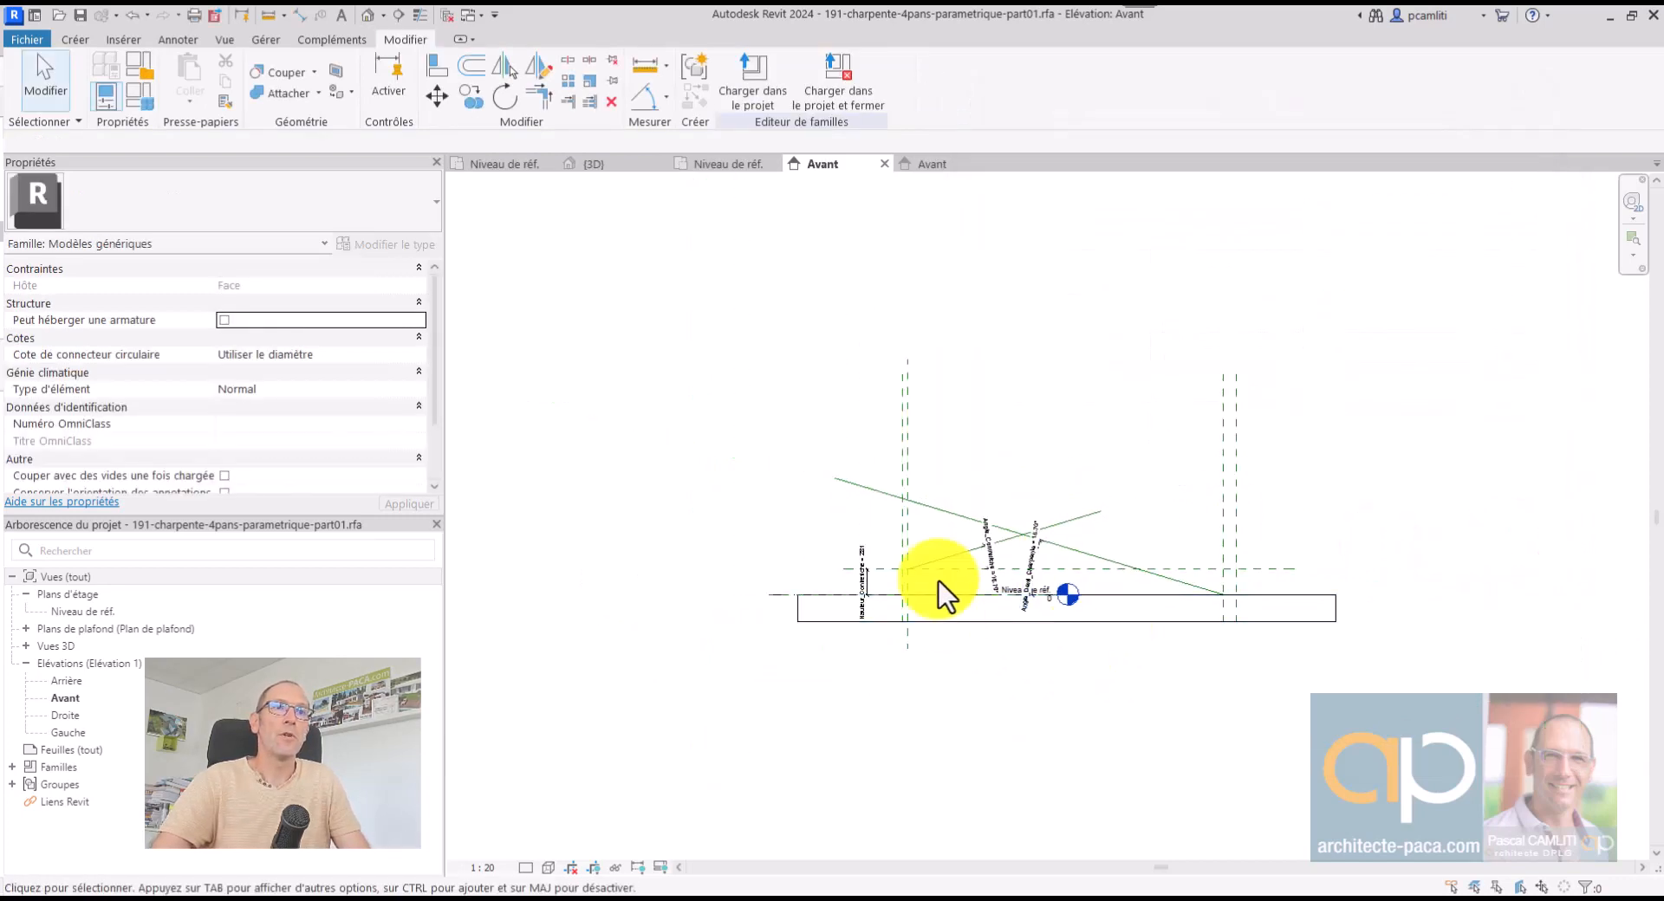
pyautogui.scroll(2, 989, 575)
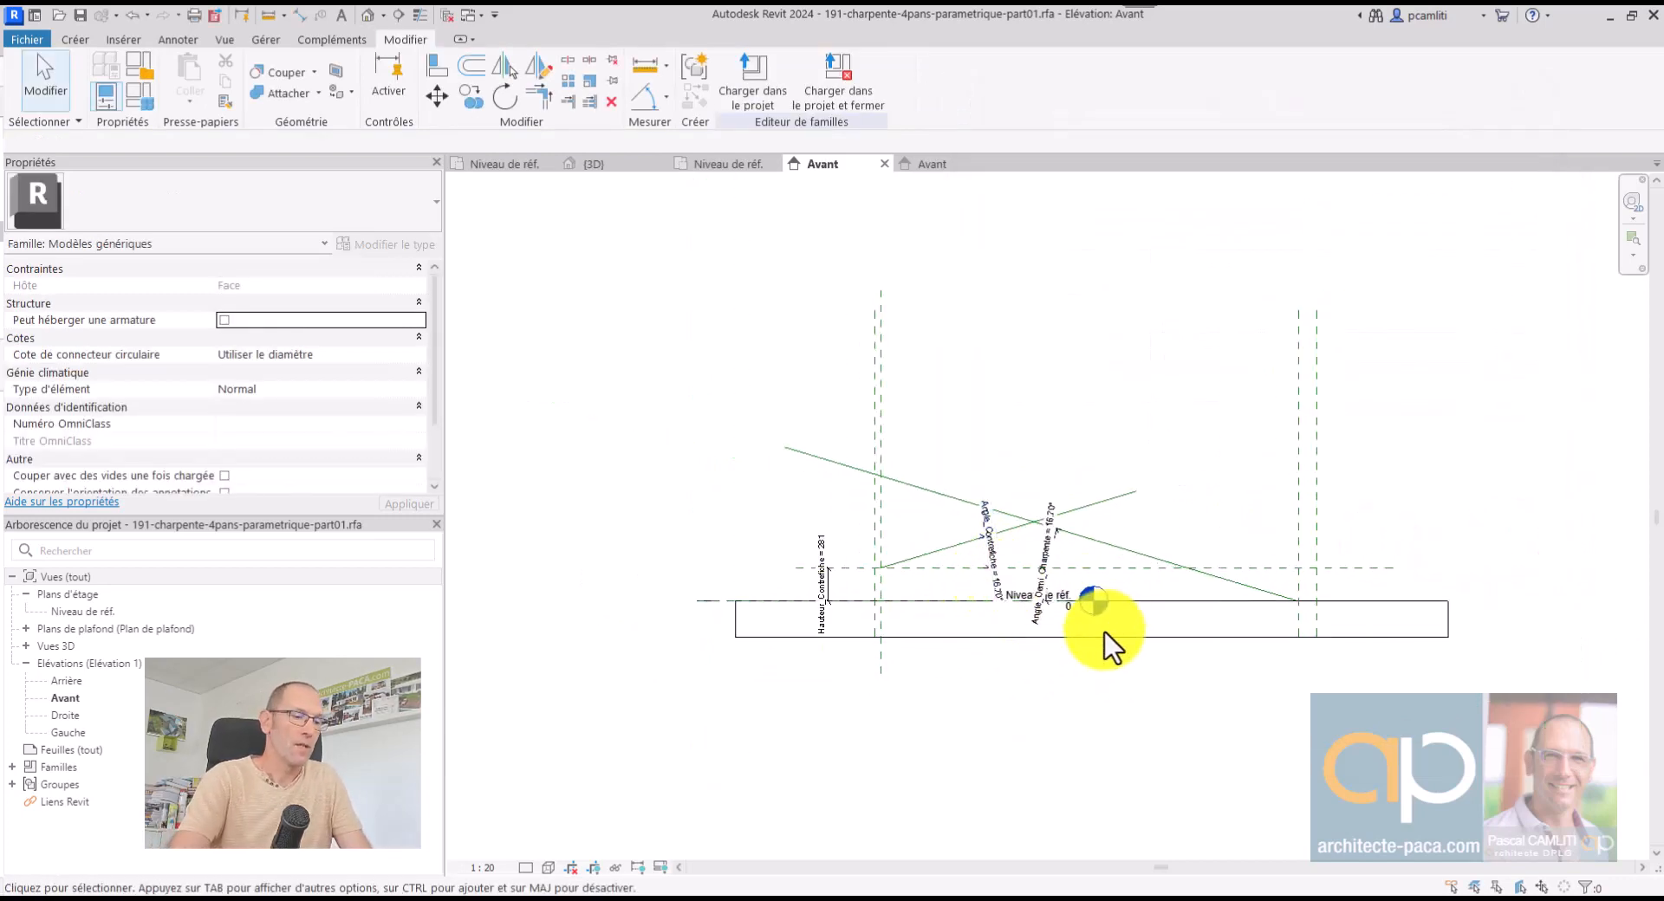
pyautogui.press('3')
pyautogui.press('d')
pyautogui.keyDown('shift'); pyautogui.moveTo(1086, 627); pyautogui.dragTo(1289, 476, button='middle'); pyautogui.keyUp('shift')
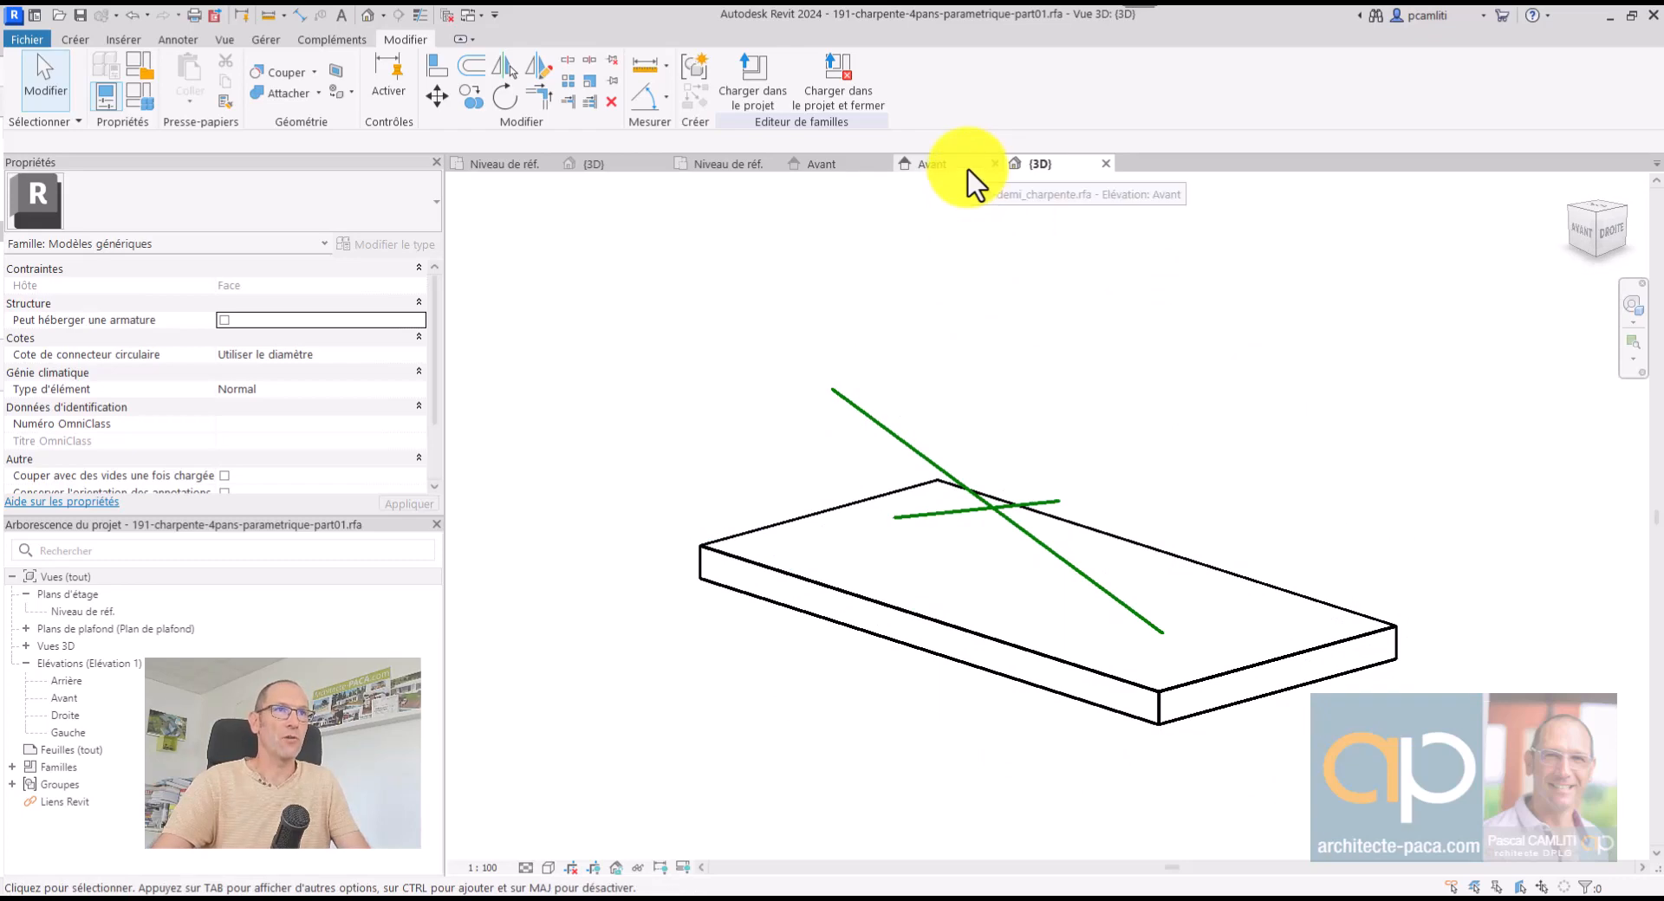
pyautogui.click(964, 165)
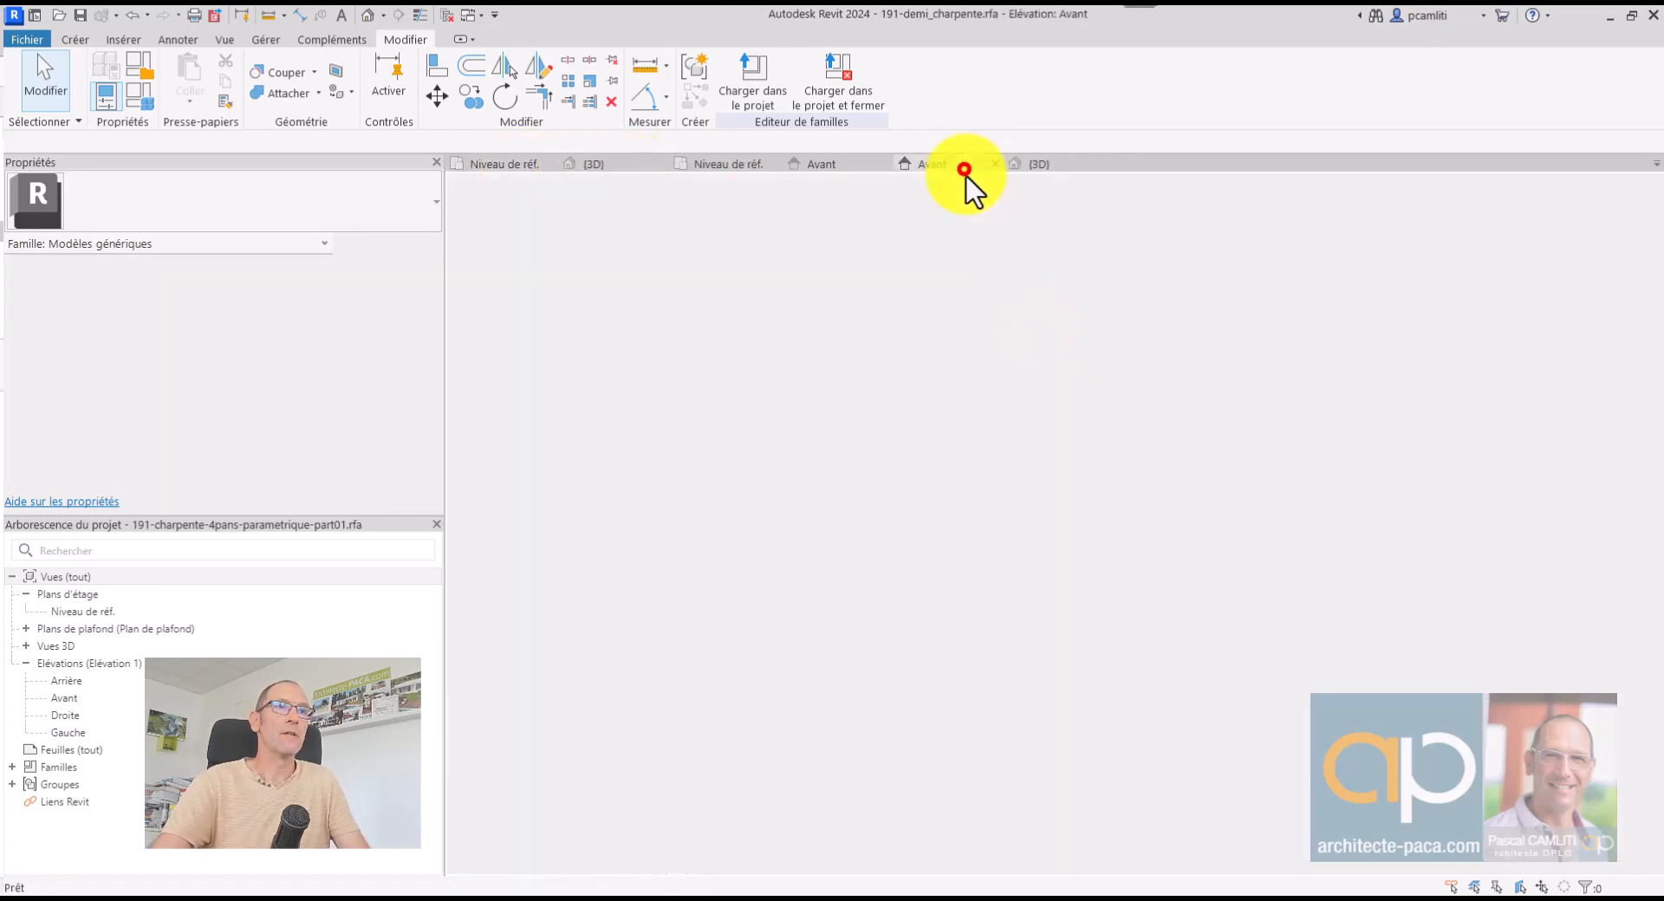
pyautogui.scroll(3, 1177, 459)
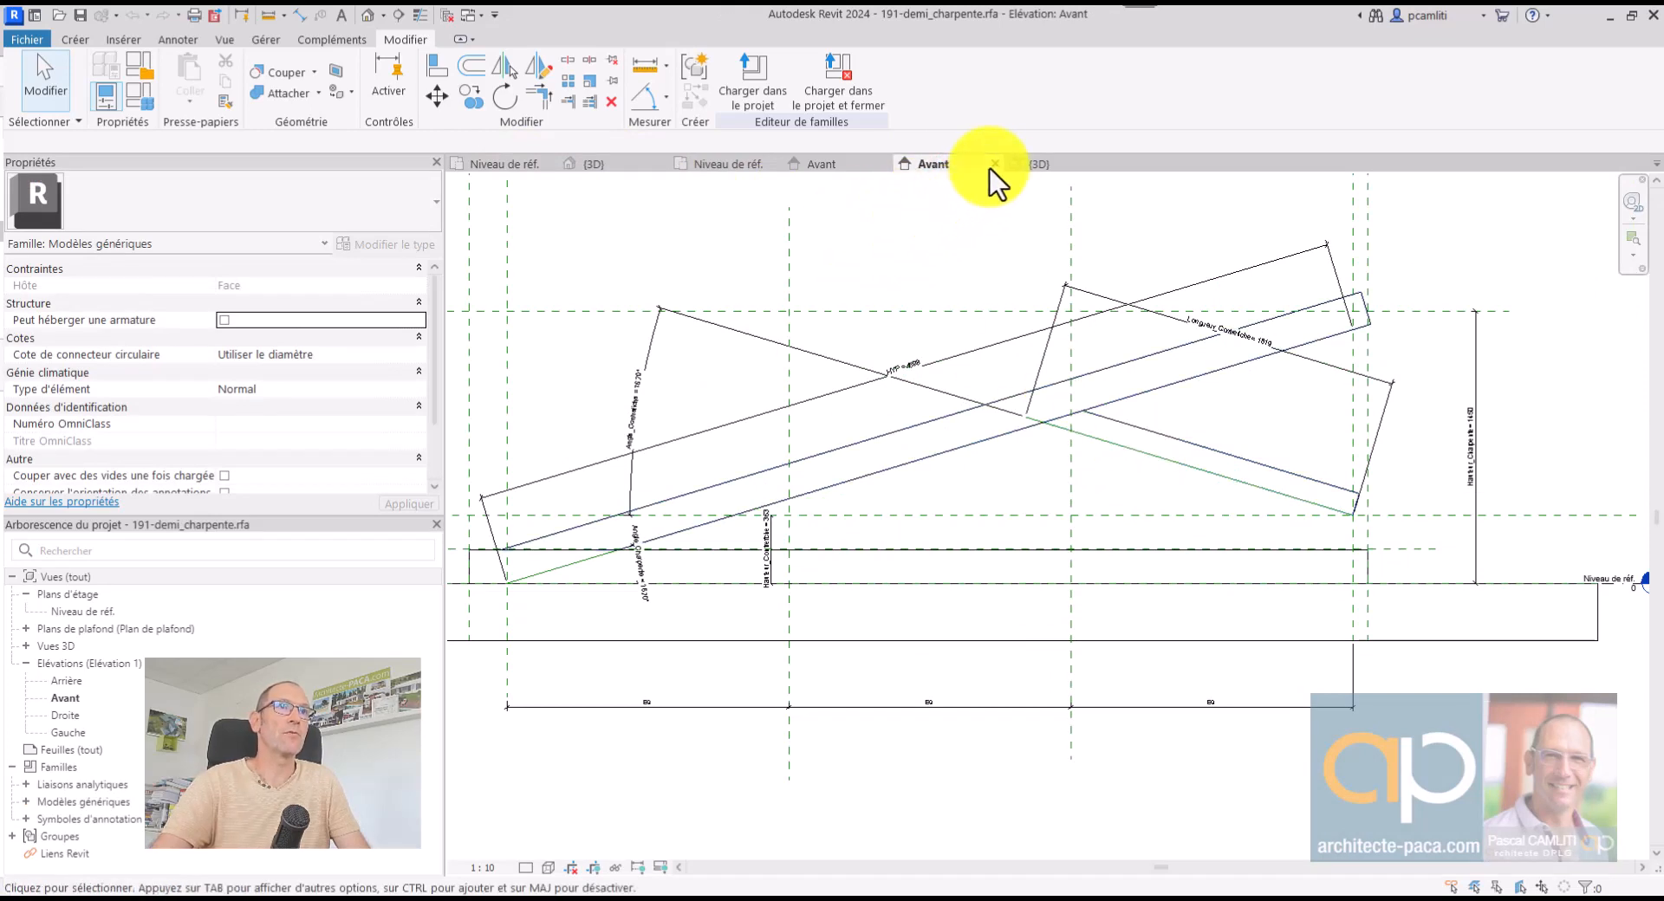
pyautogui.click(1037, 165)
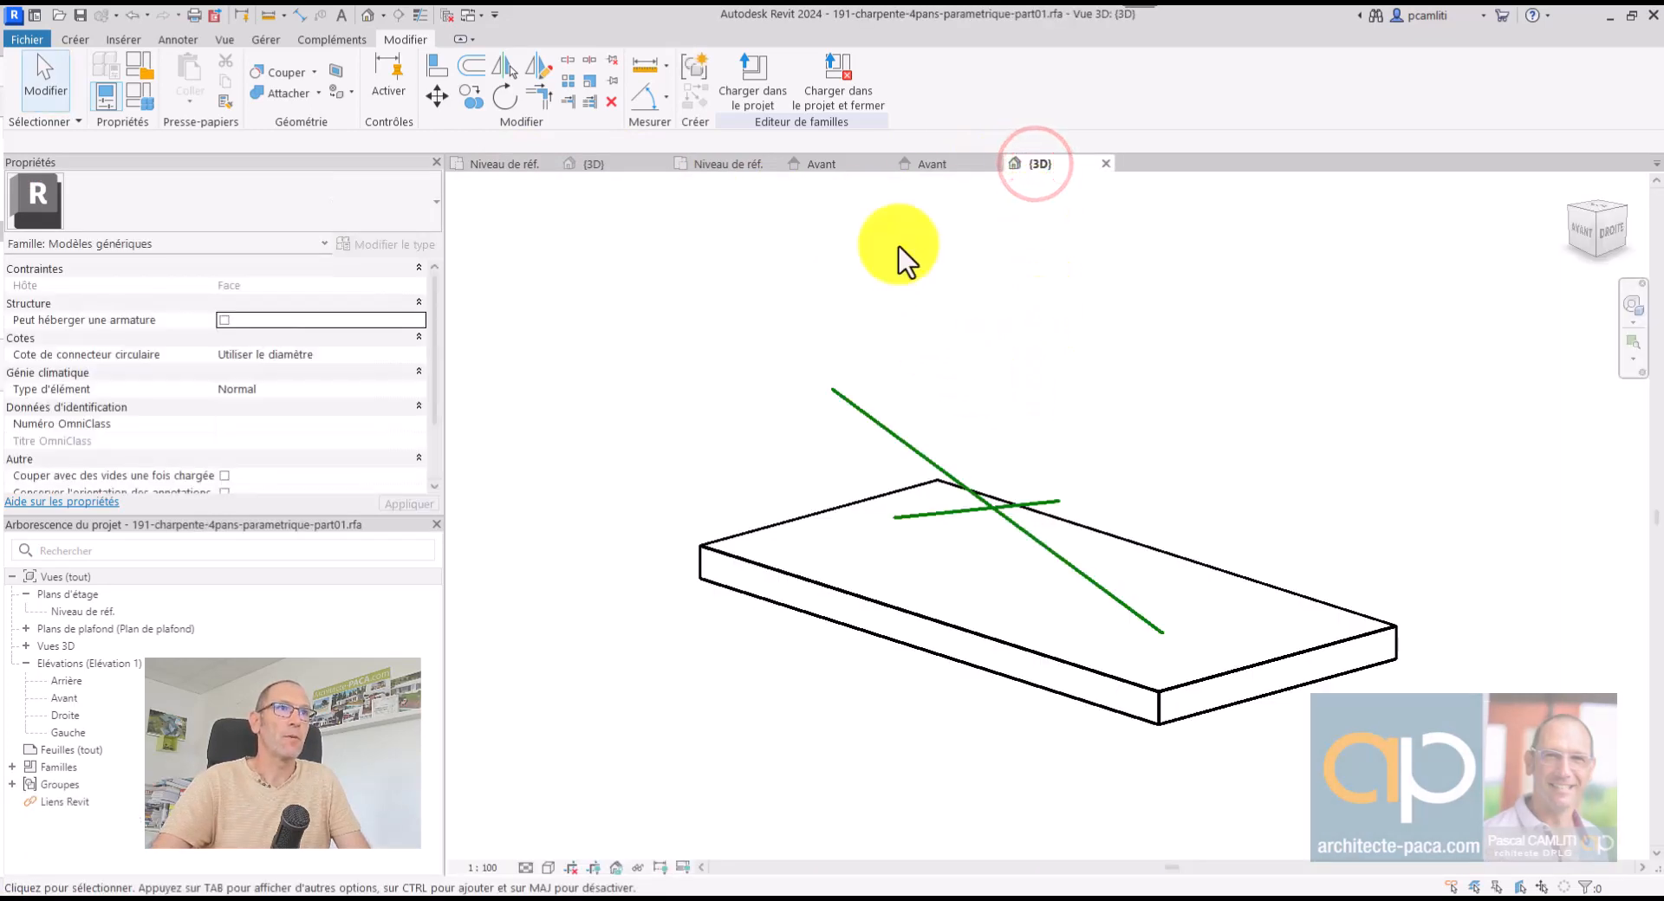
# Close the inactive views and reopen the new family's Avant elevation
pyautogui.click(447, 16)
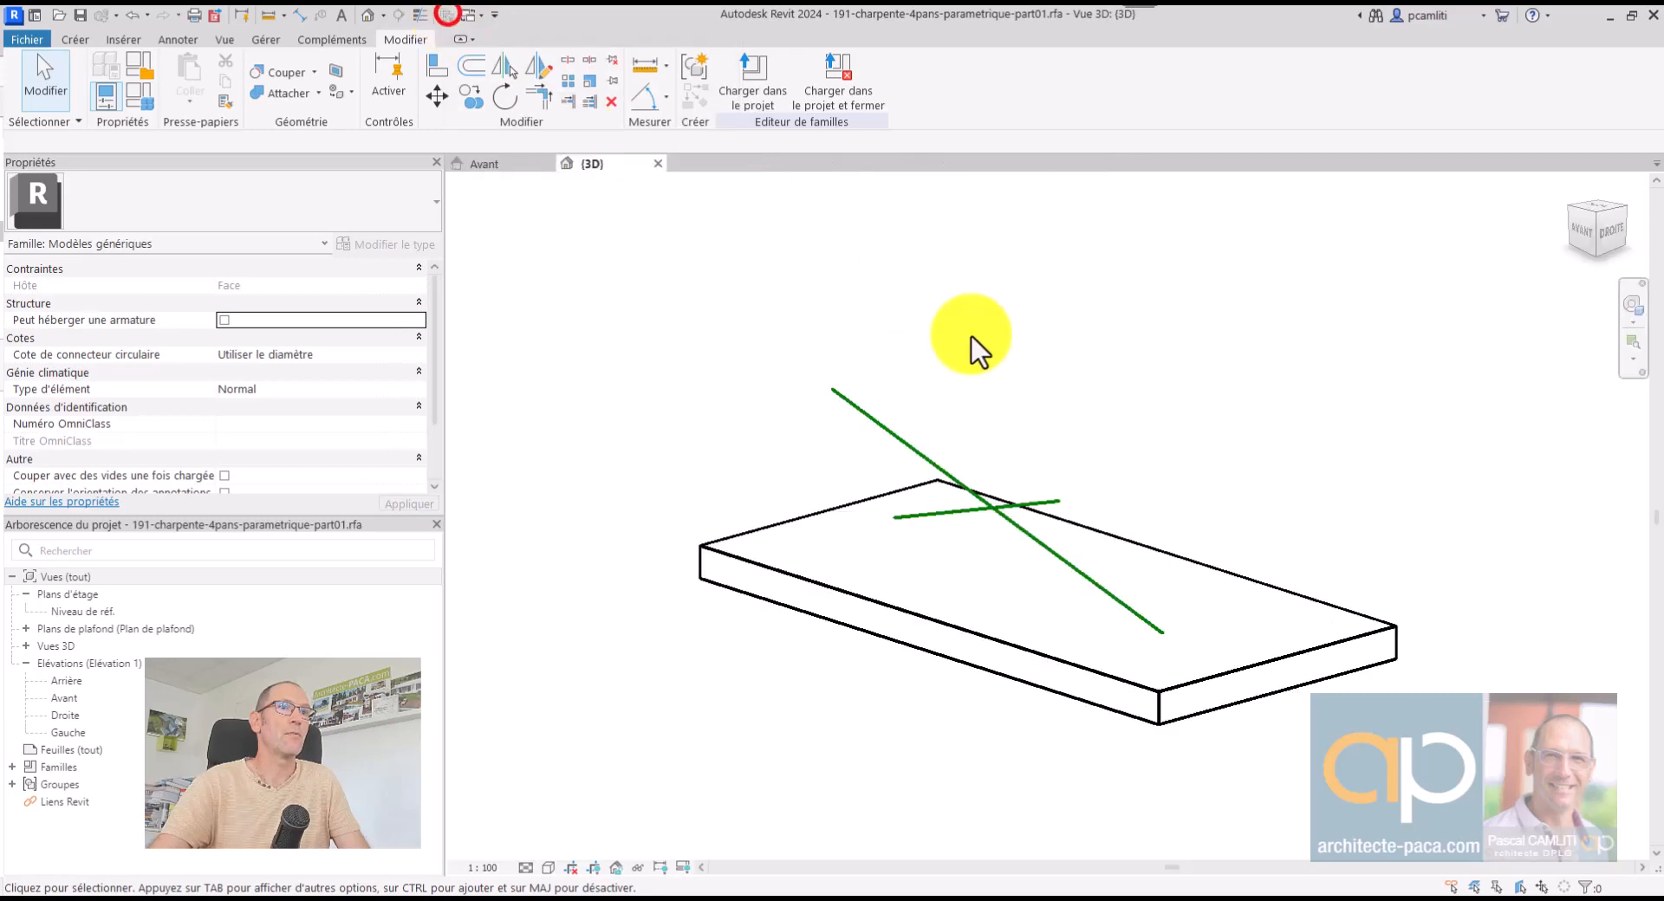
pyautogui.doubleClick(70, 698)
pyautogui.moveTo(1159, 611); pyautogui.dragTo(1175, 628, button='middle')
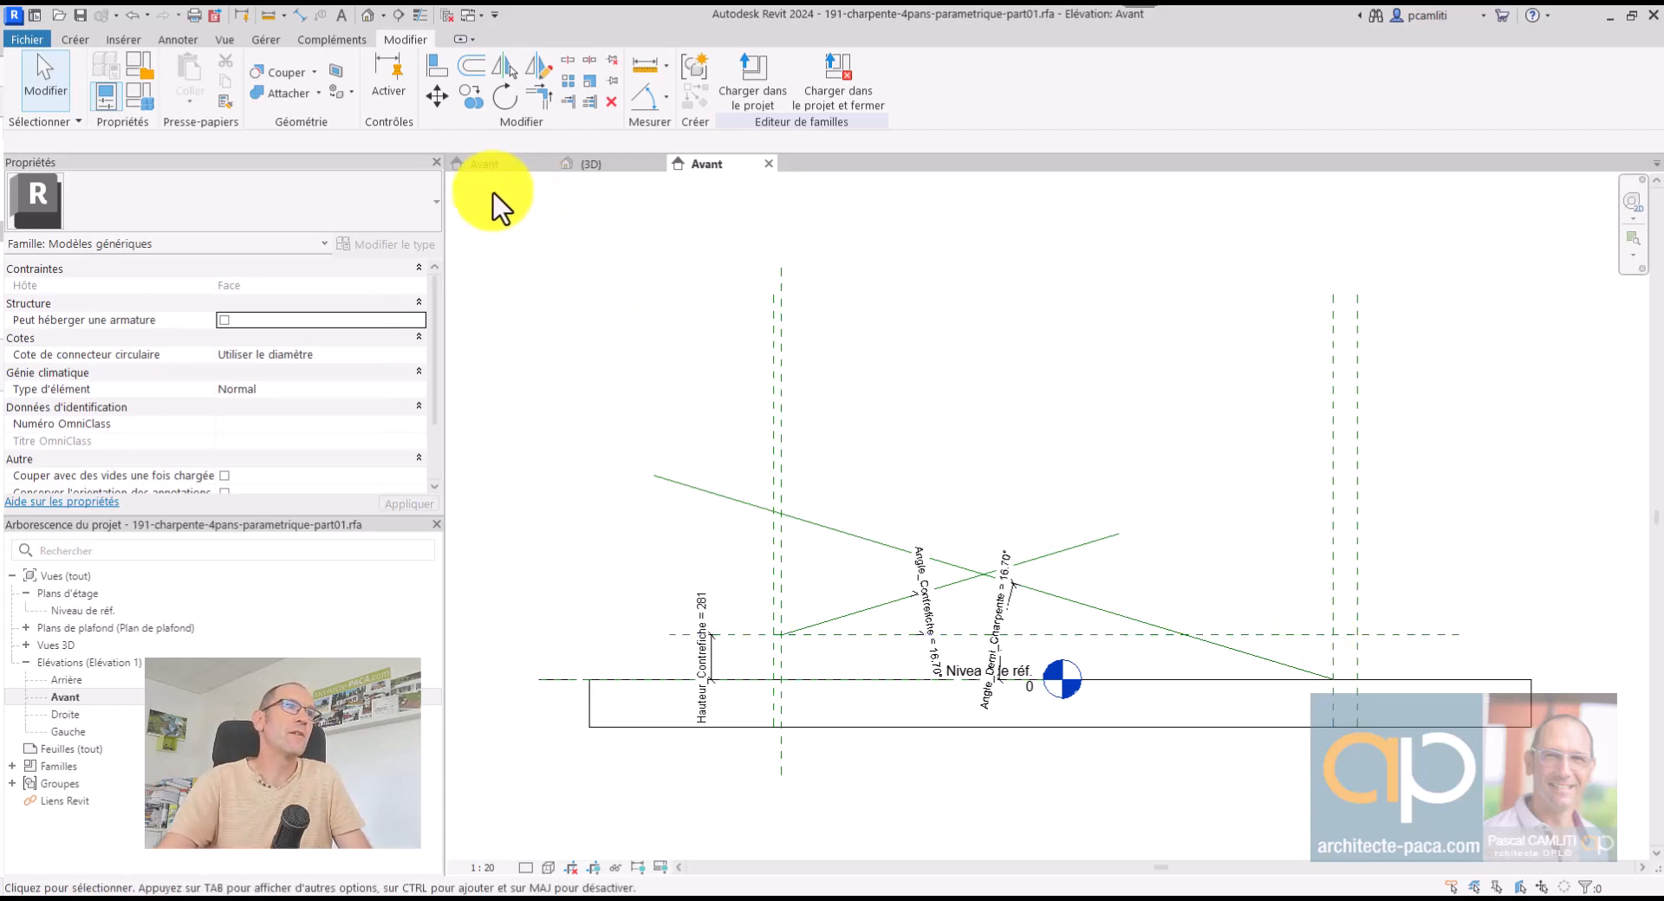
# Examine the sloped nested beam in the Avant elevation of 191-demi_charpente and return to the new family's Avant elevation
pyautogui.click(483, 164)
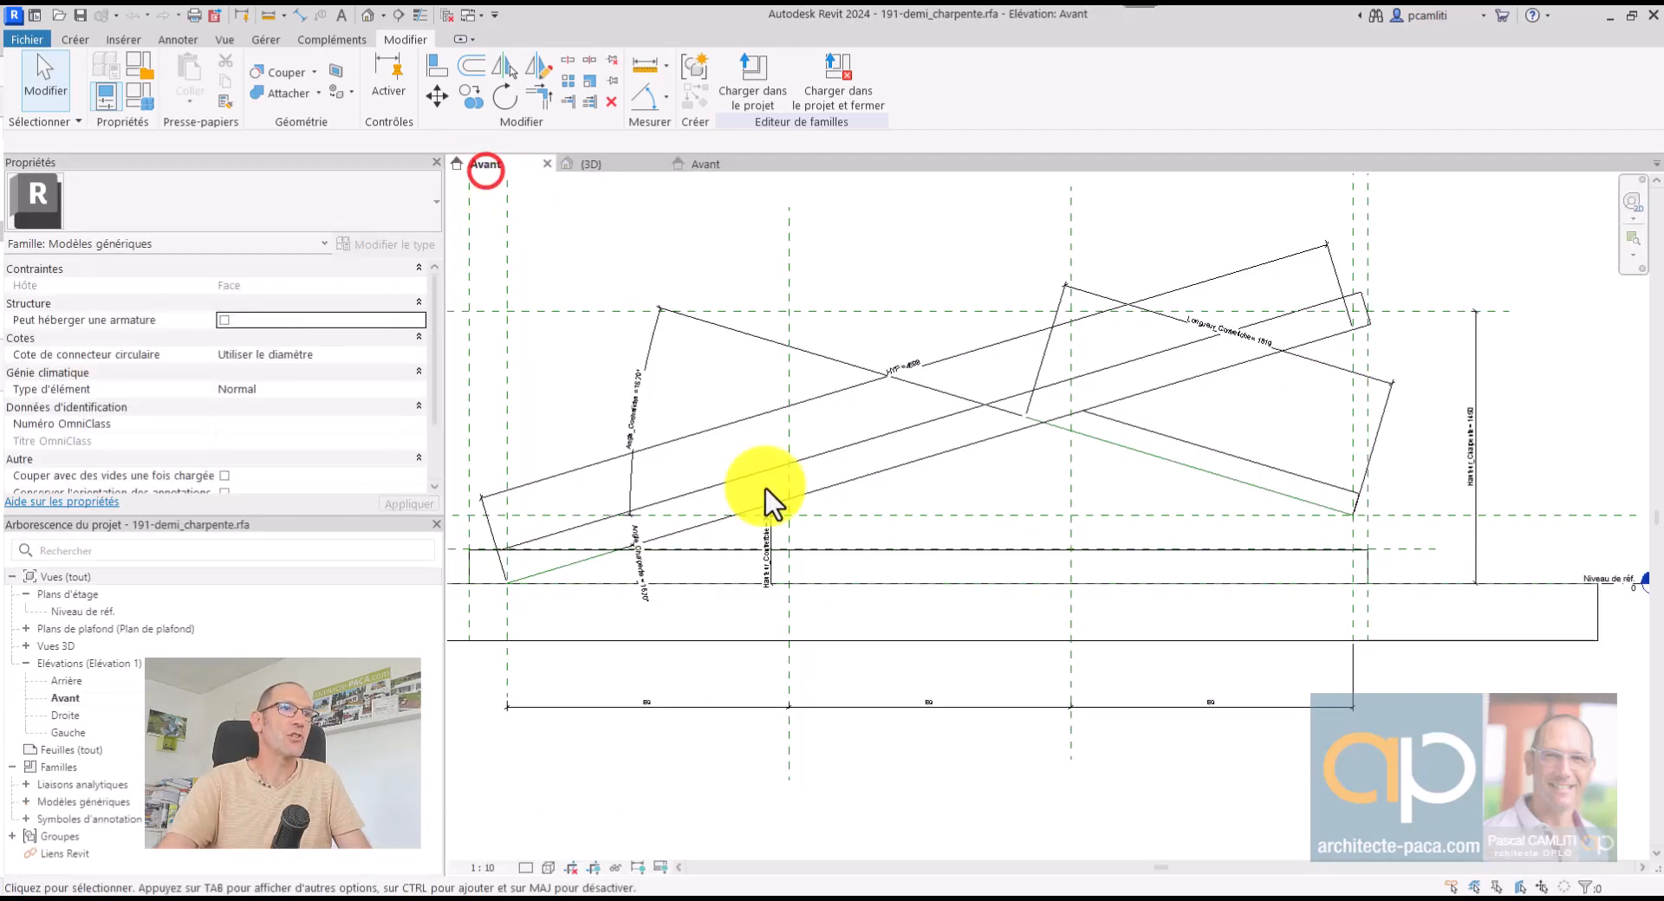
pyautogui.click(1302, 311)
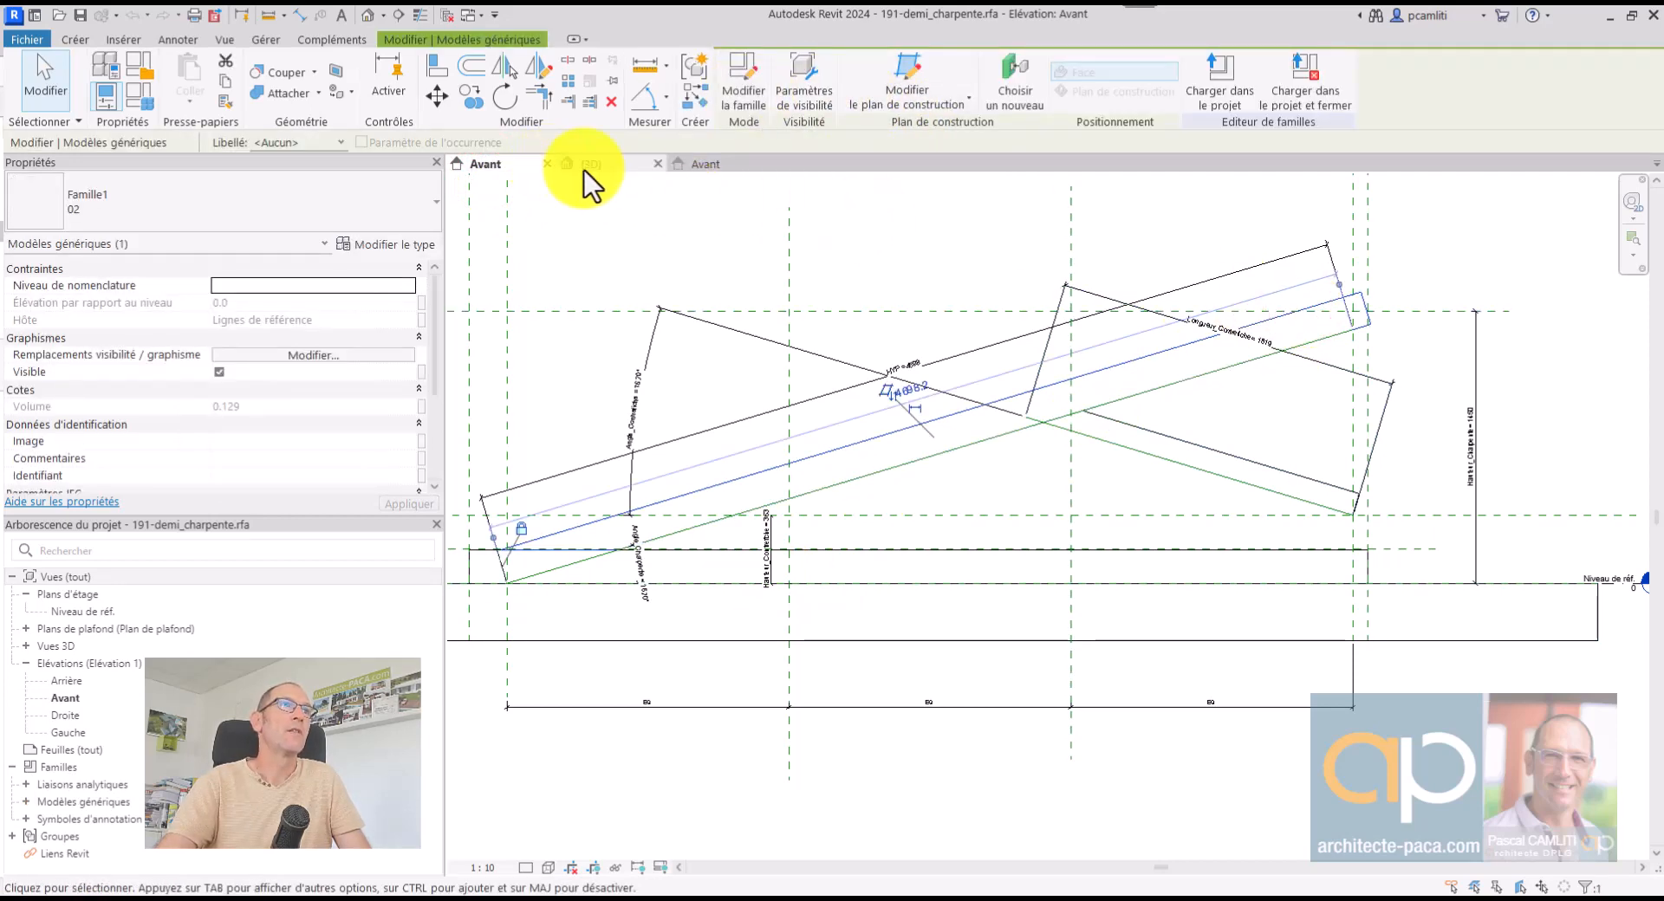
pyautogui.click(697, 170)
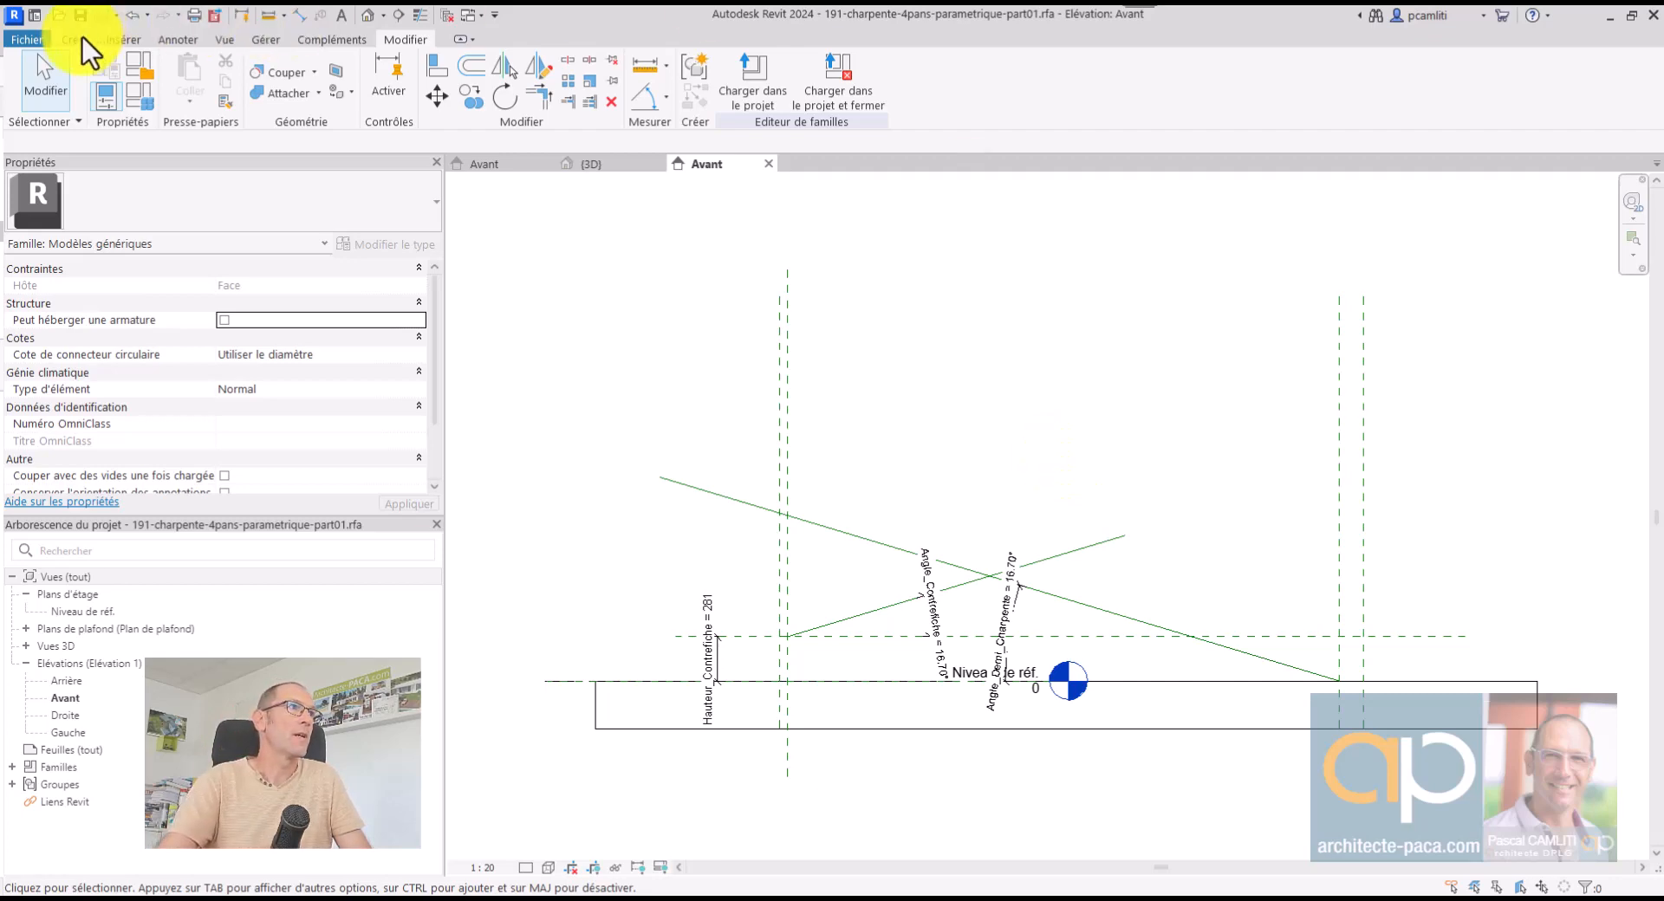
# Create a new family from the Modèle générique métrique (face).rft template
pyautogui.click(35, 41)
pyautogui.click(108, 106)
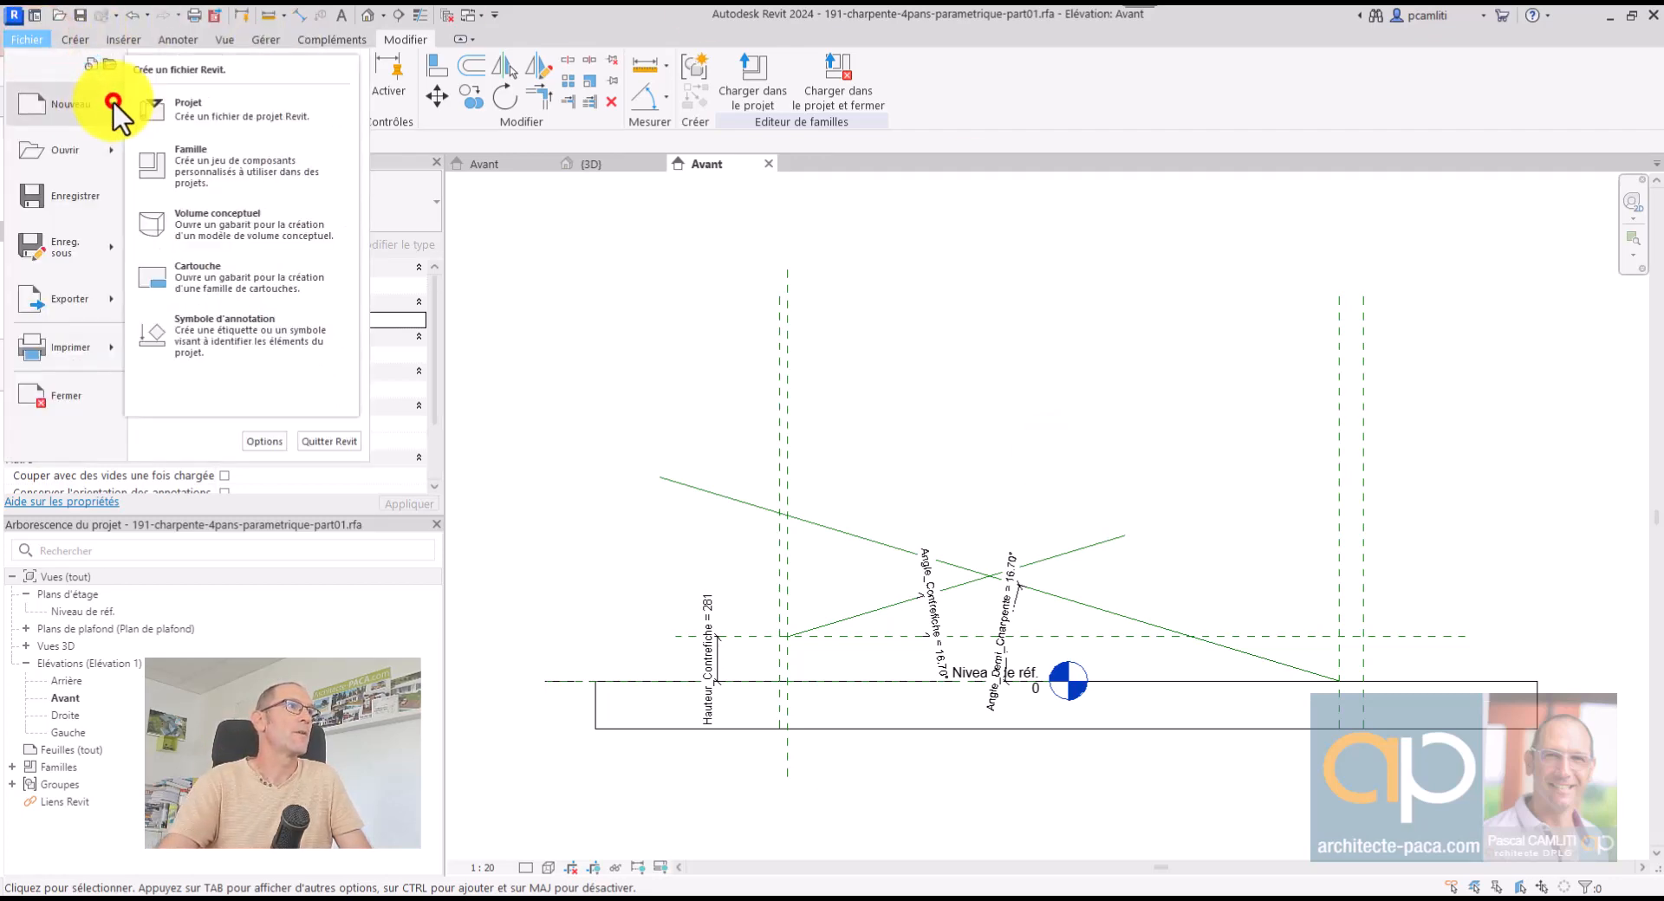
pyautogui.click(215, 159)
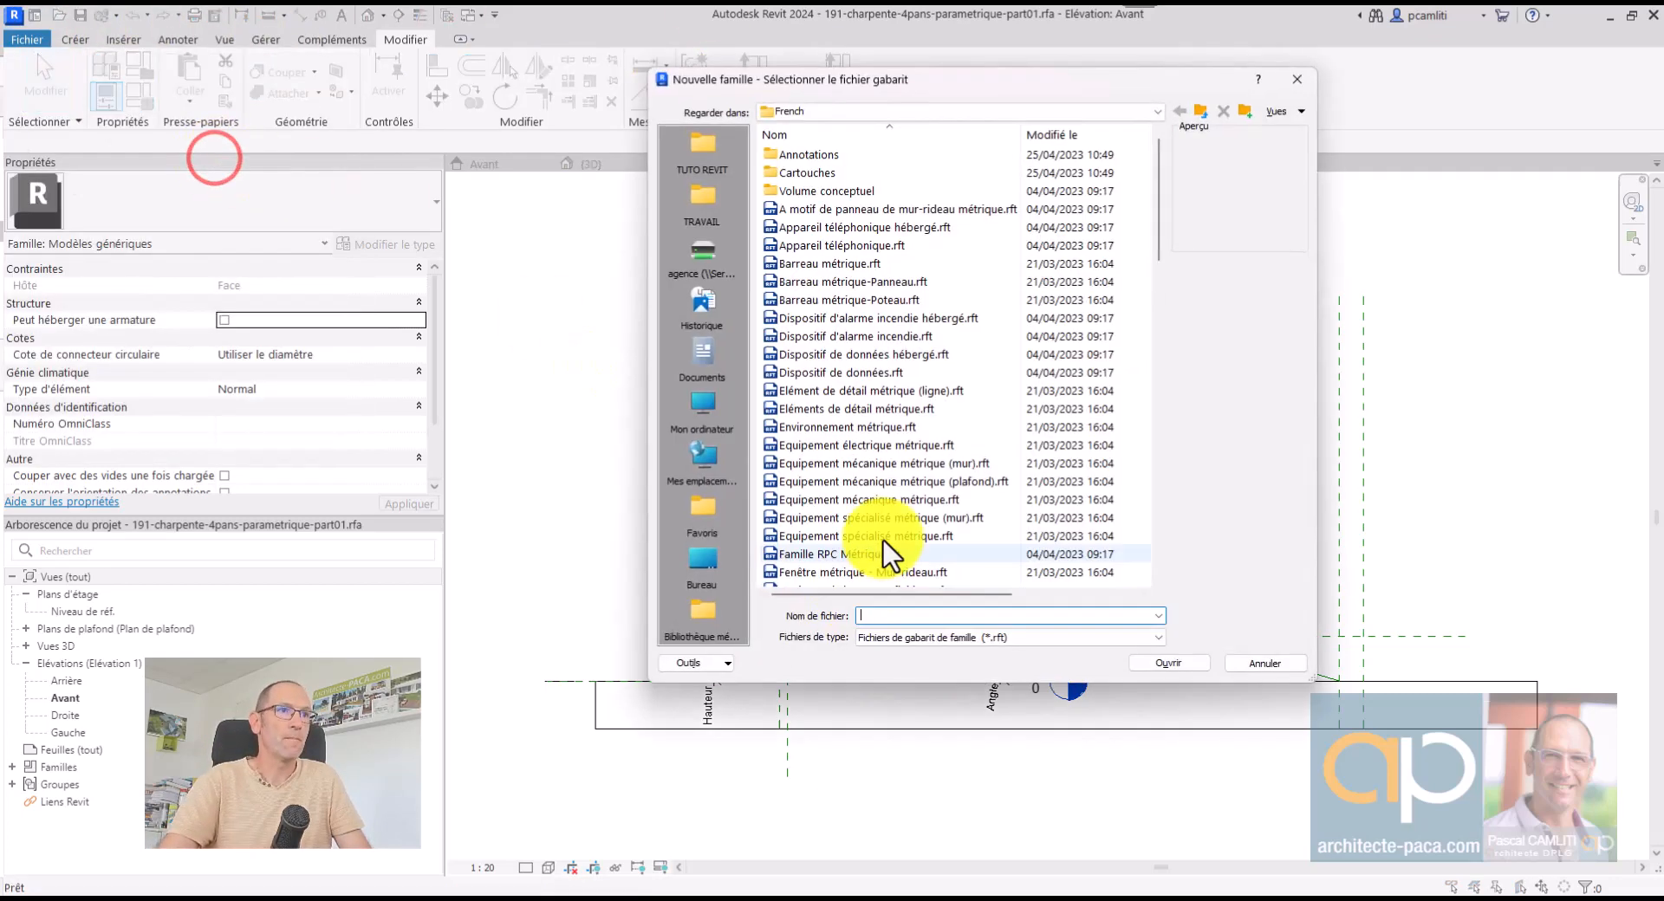
pyautogui.scroll(-10, 789, 468)
pyautogui.scroll(-3, 876, 486)
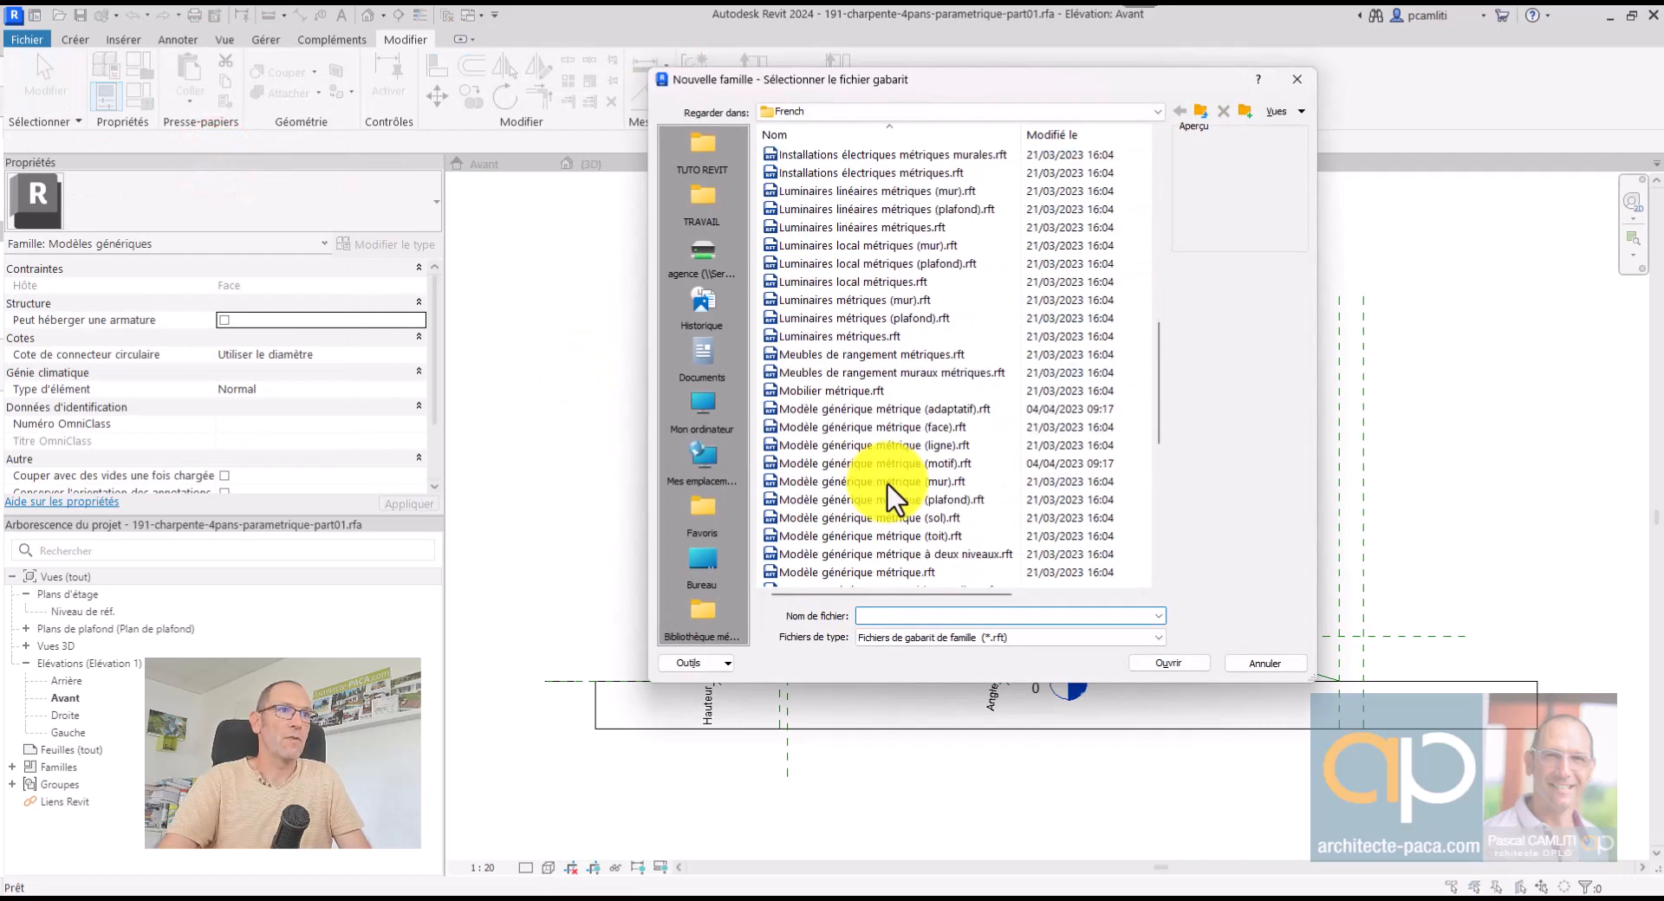
pyautogui.click(986, 429)
pyautogui.click(1169, 663)
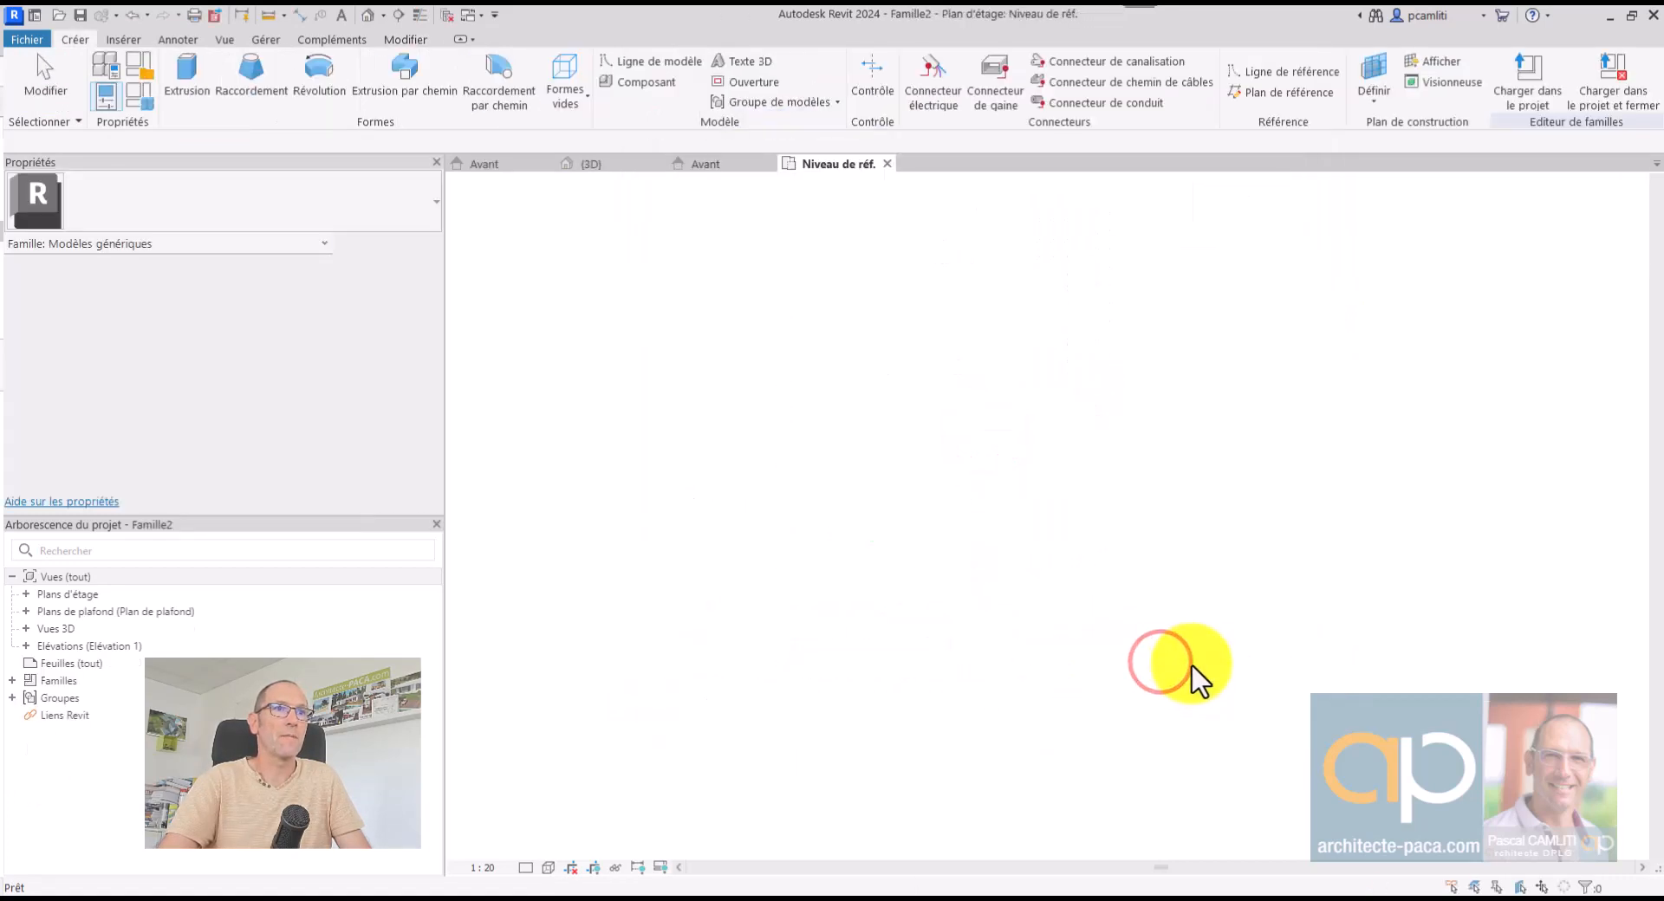
pyautogui.click(200, 86)
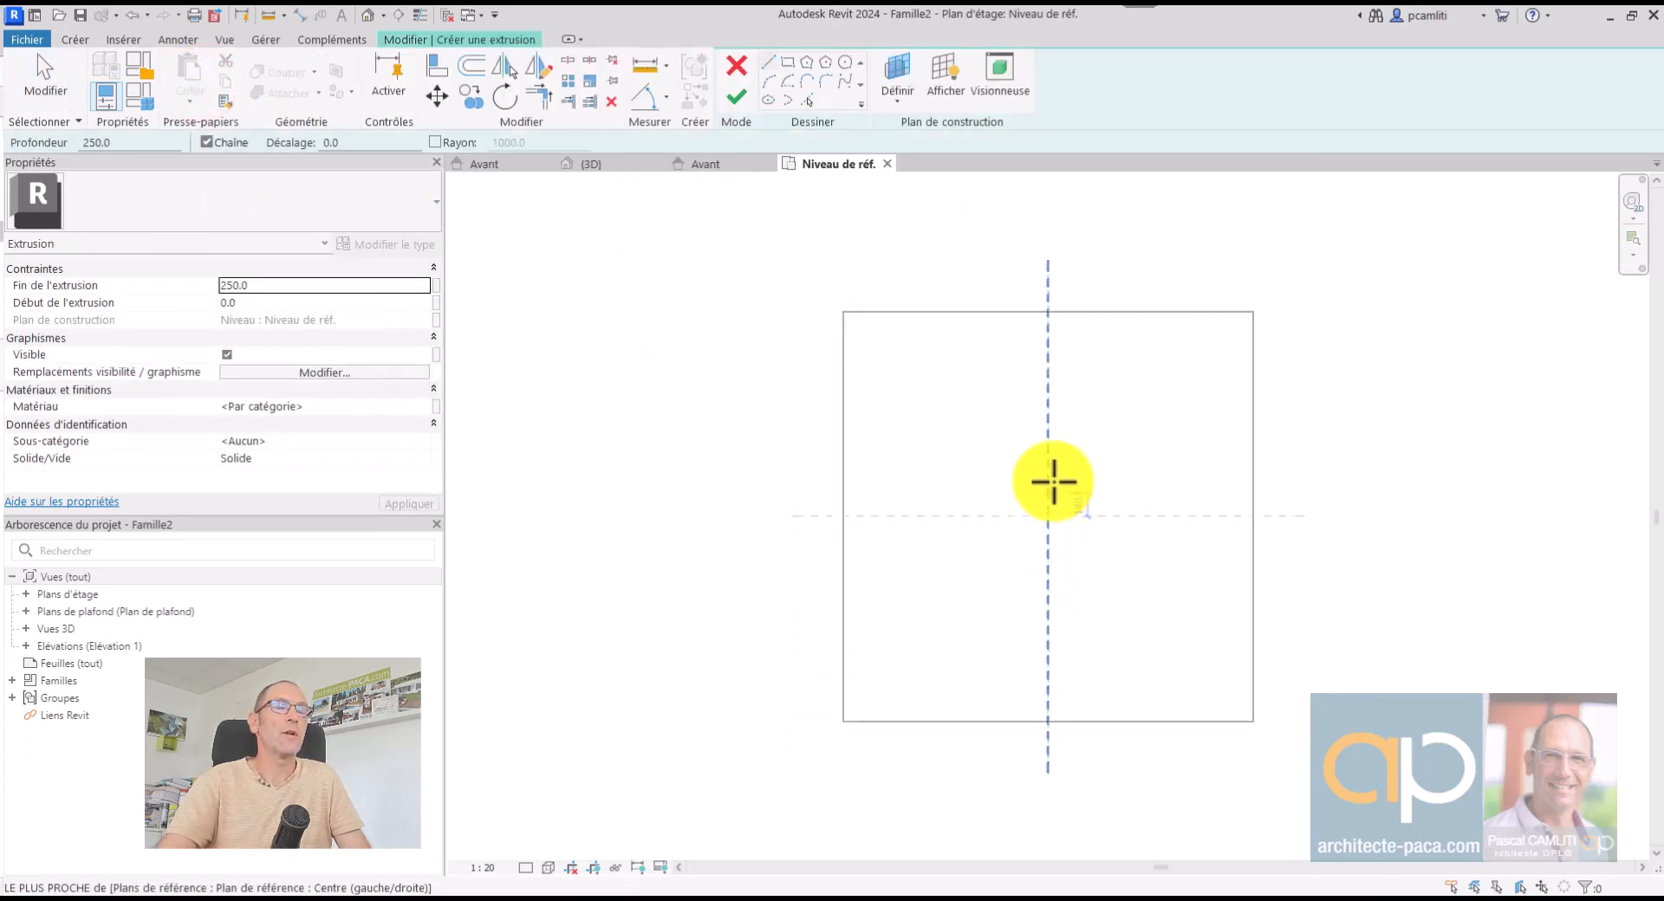
pyautogui.click(737, 66)
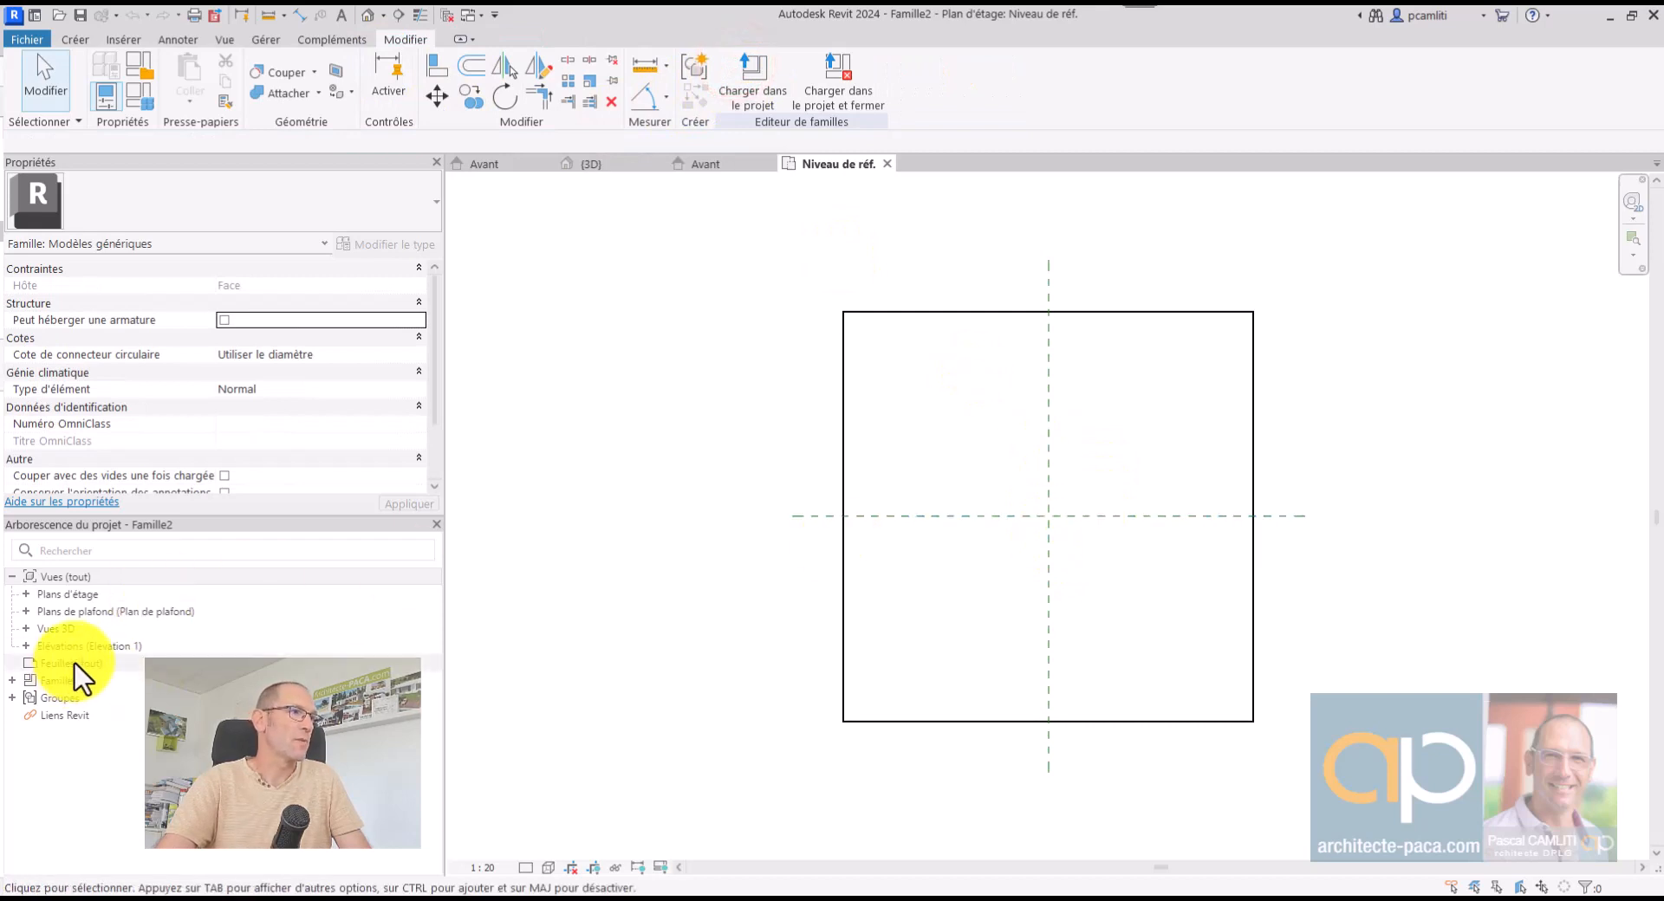
pyautogui.click(1122, 519)
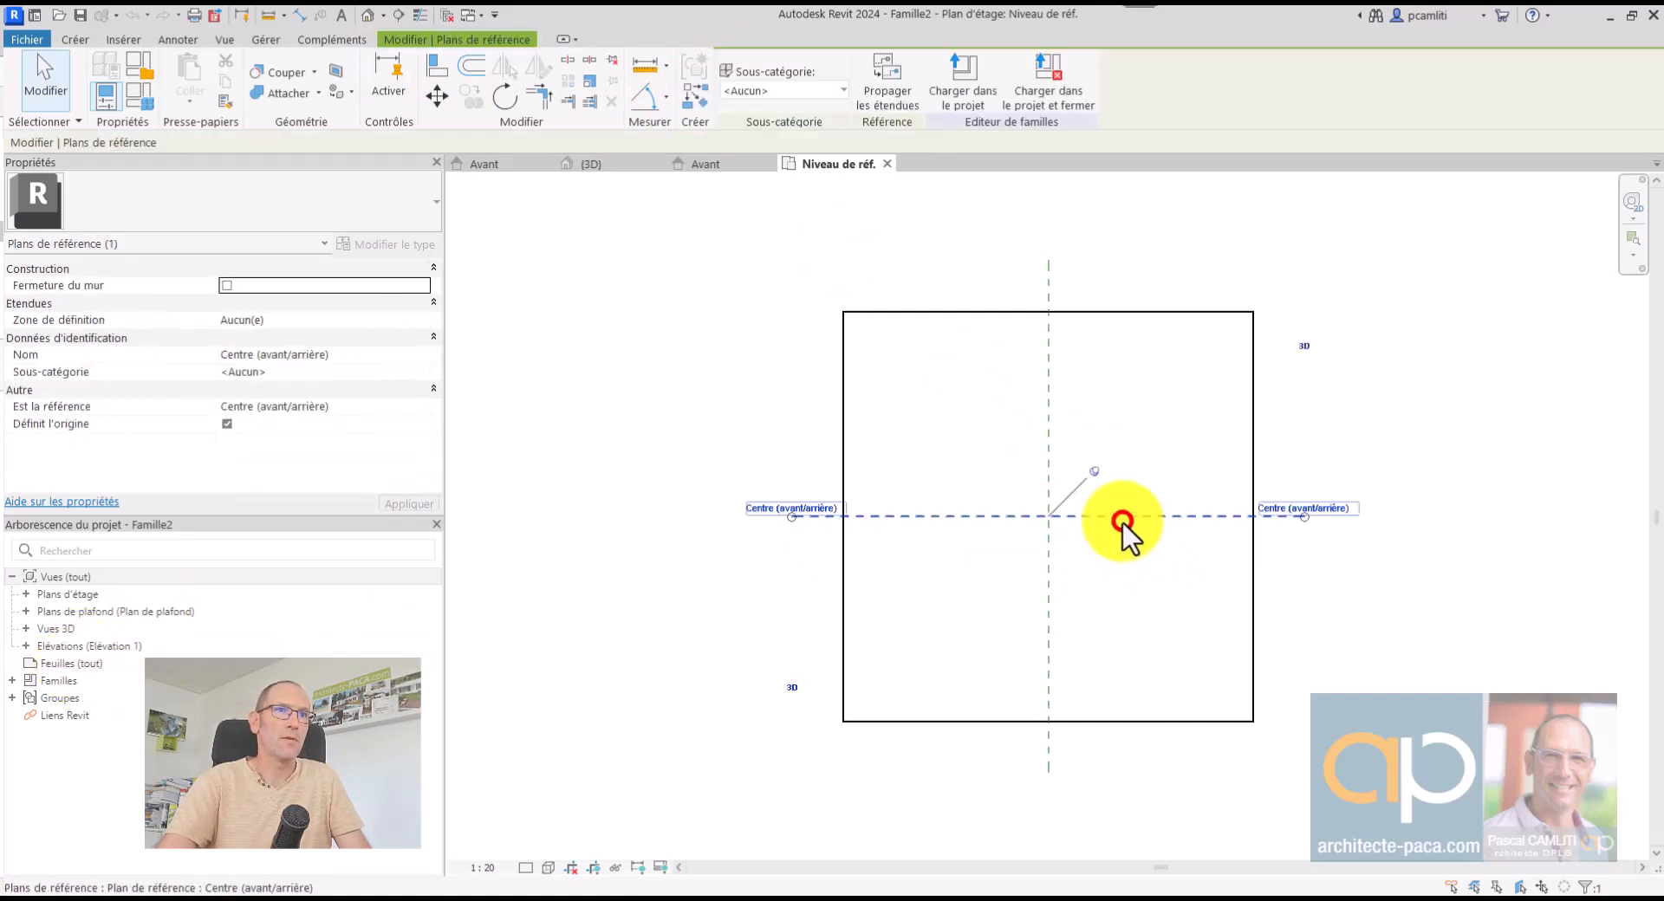
pyautogui.click(1051, 468)
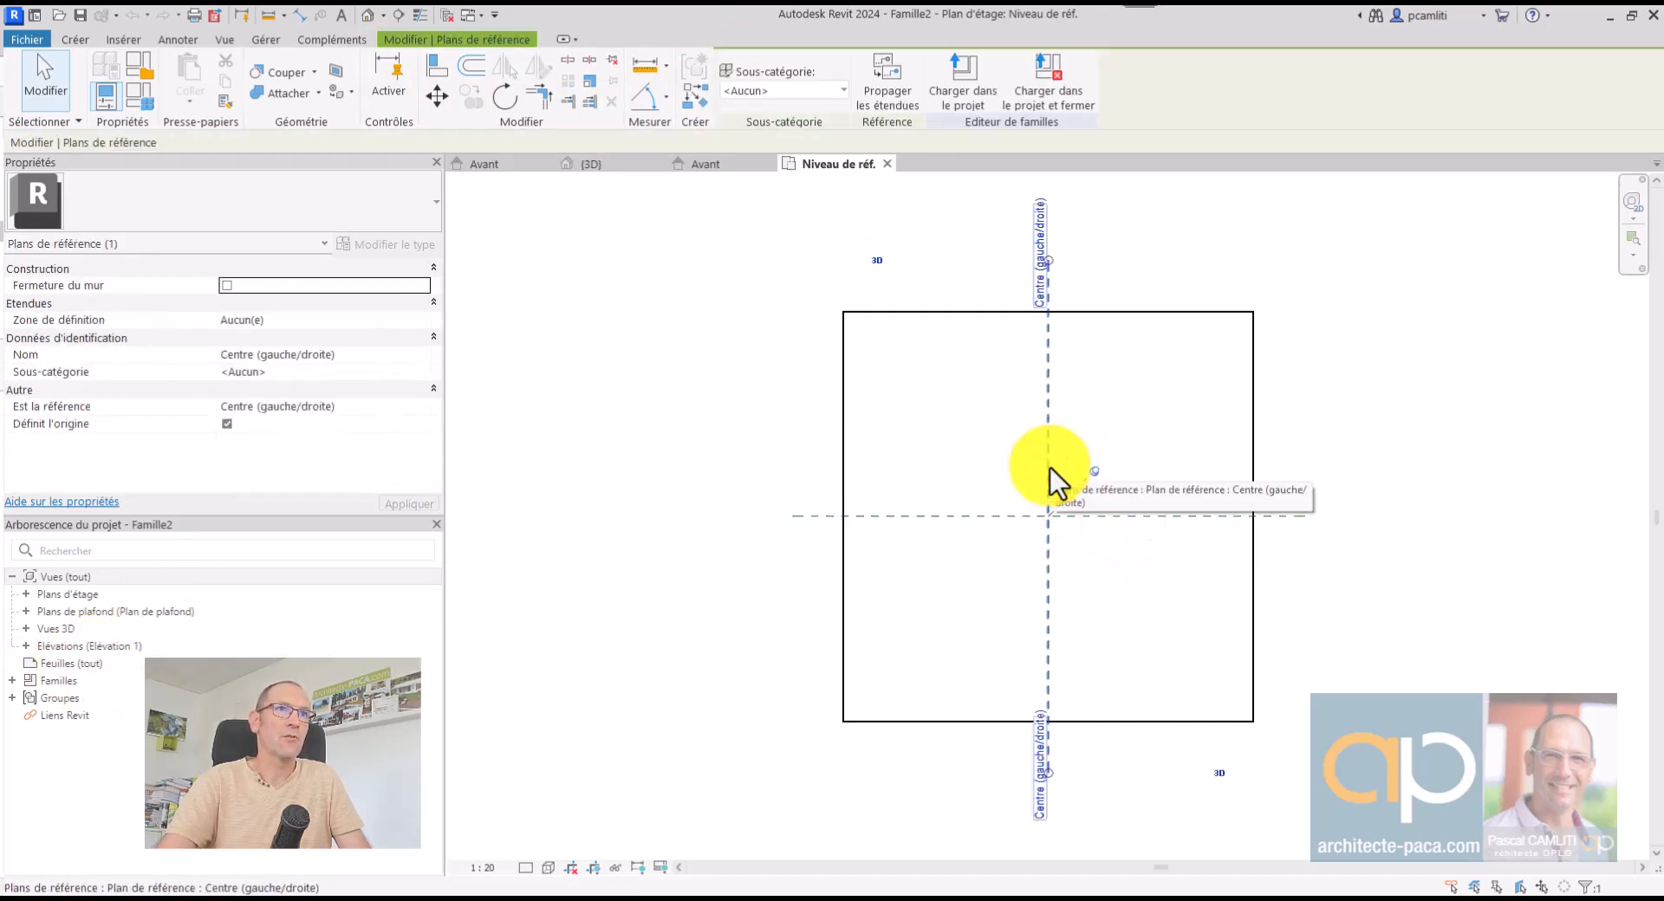
# In the Droite elevation, sketch a rectangular extrusion profile about 180 mm high on the reference level, straddling the centre reference plane
pyautogui.doubleClick(82, 646)
pyautogui.doubleClick(65, 697)
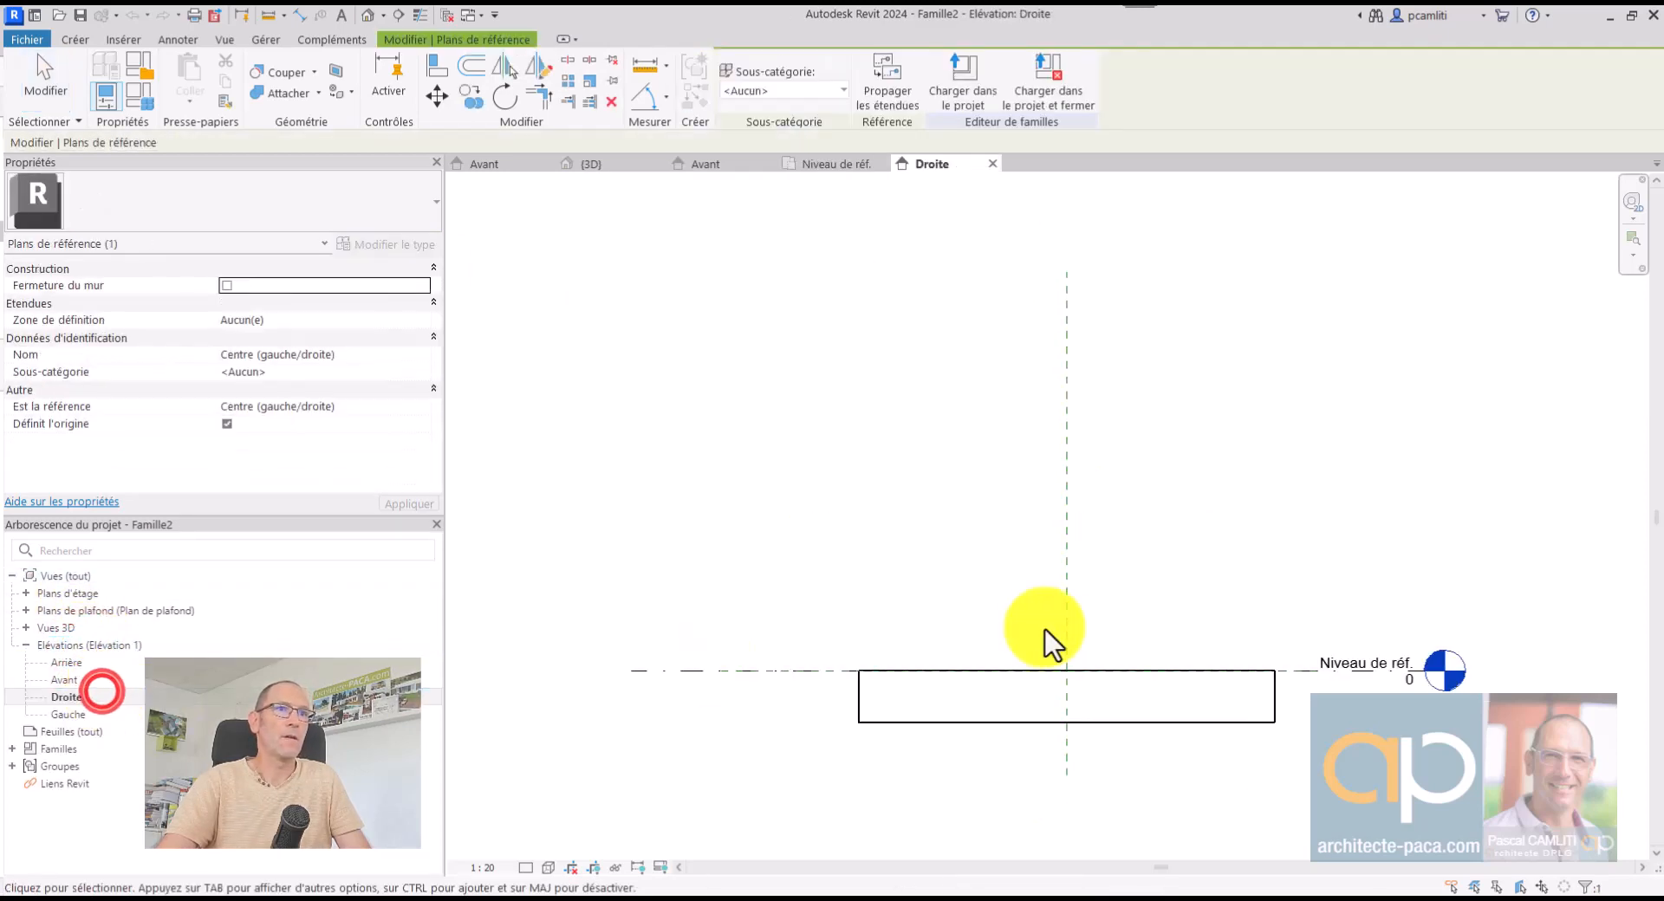
pyautogui.moveTo(1067, 624); pyautogui.dragTo(918, 550, button='middle')
pyautogui.click(75, 39)
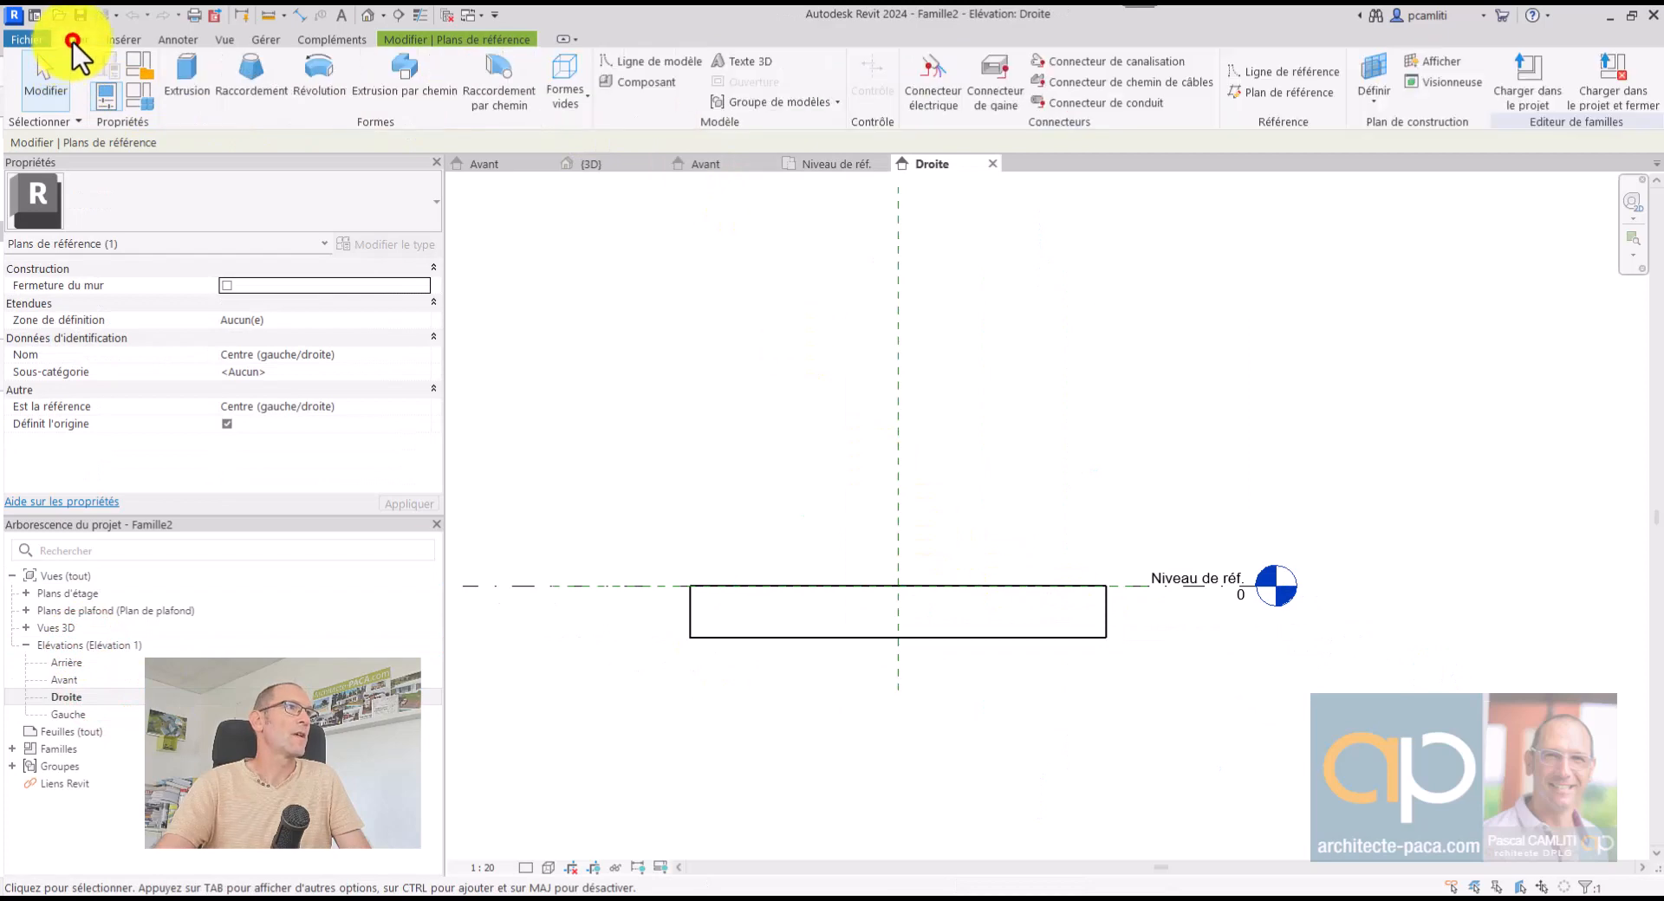
pyautogui.click(189, 76)
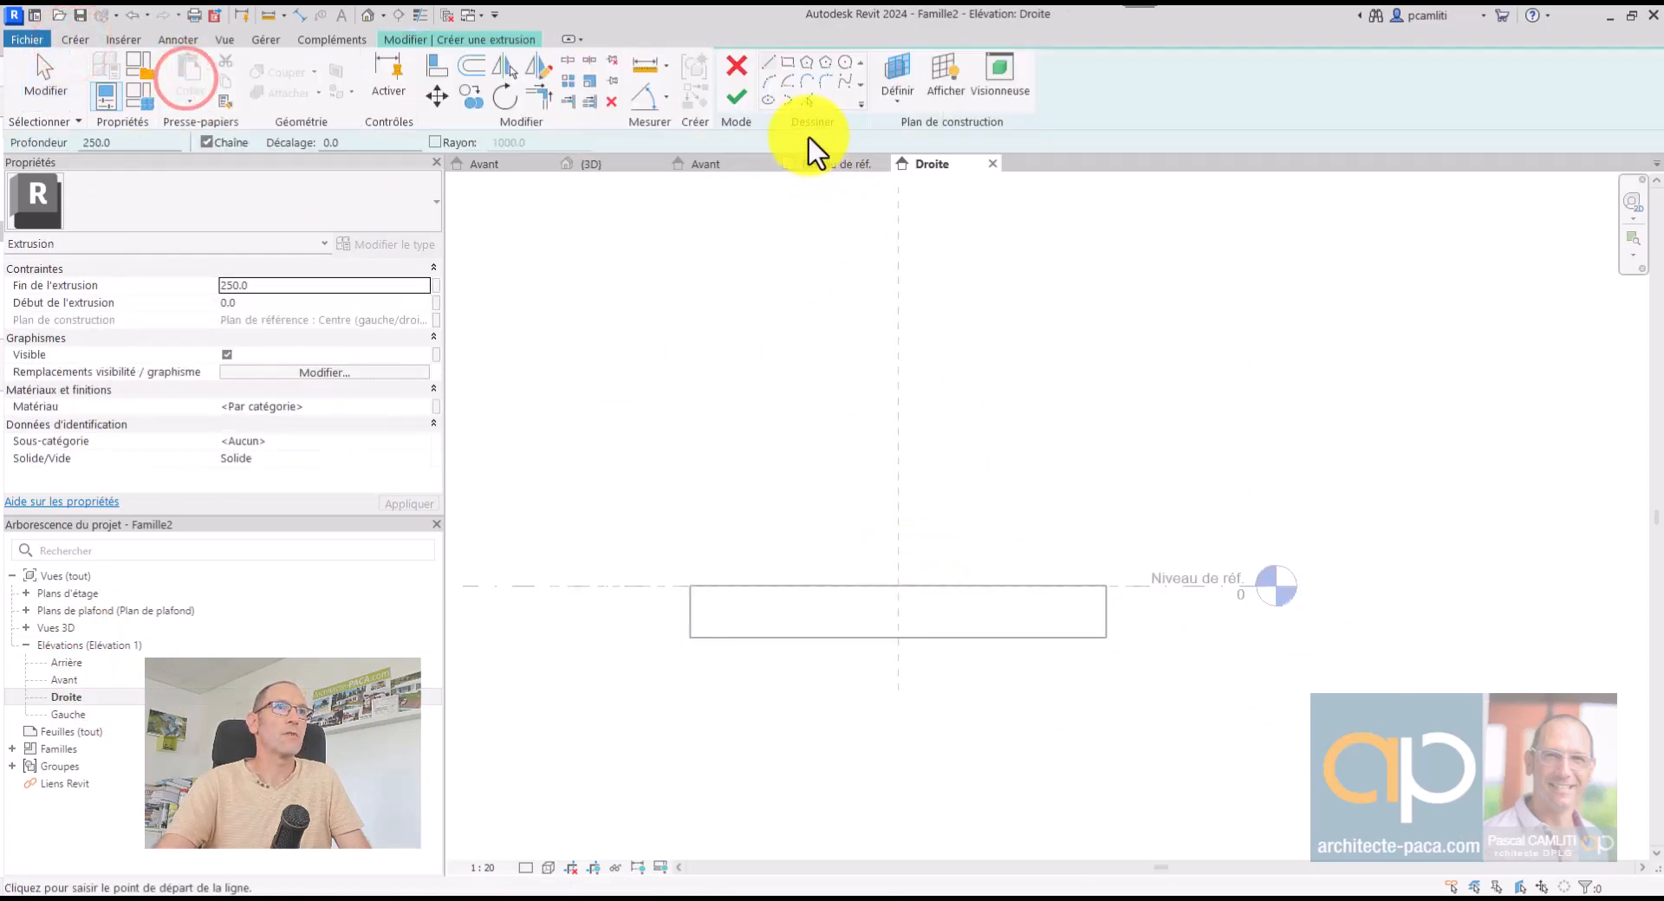
pyautogui.click(788, 63)
pyautogui.scroll(2, 907, 535)
pyautogui.click(878, 624)
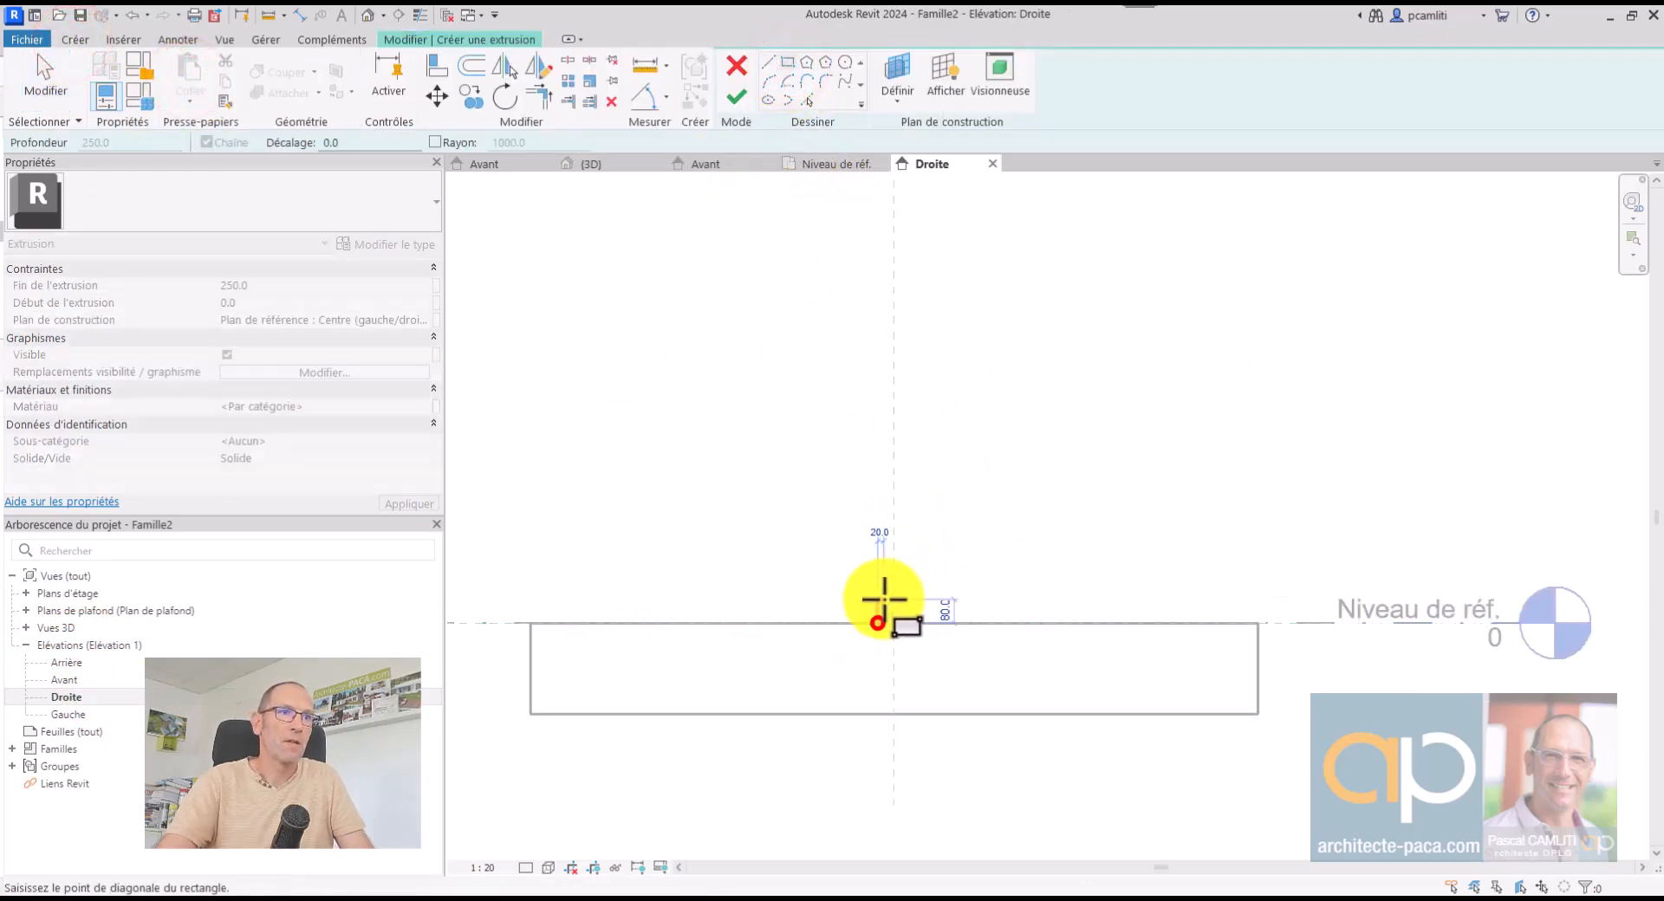
pyautogui.click(918, 569)
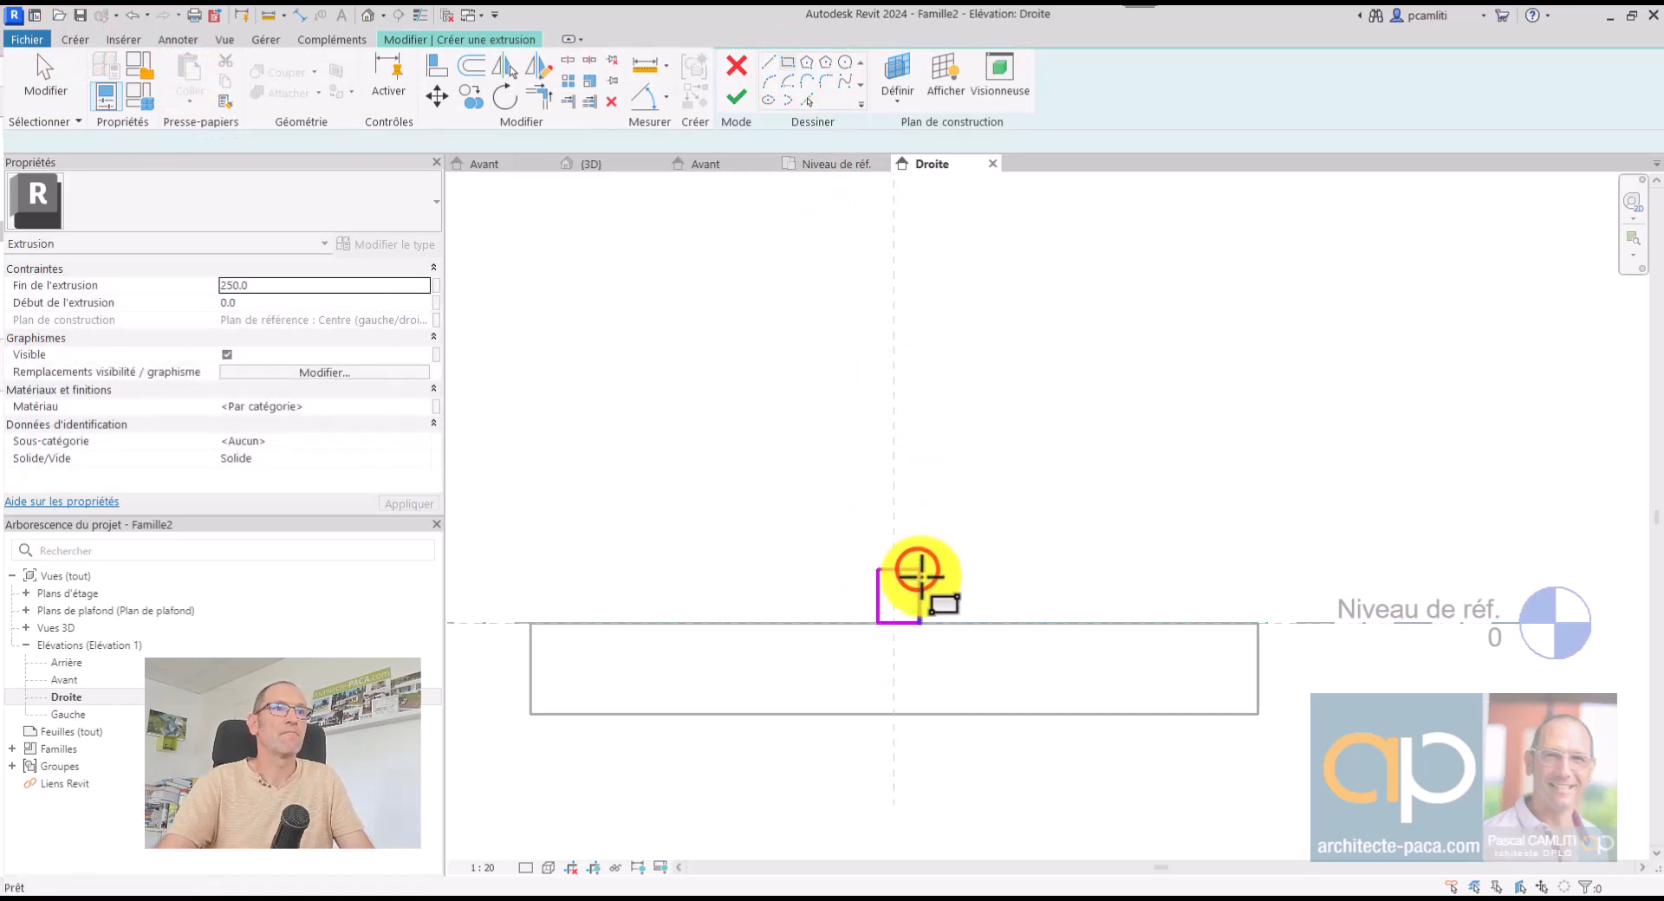
pyautogui.press('Escape')
# Show thin lines and constrain the rectangle's two vertical sides to equal distances from the centre plane with an EQ aligned dimension
pyautogui.scroll(2, 935, 578)
pyautogui.moveTo(936, 580); pyautogui.dragTo(966, 602, button='middle')
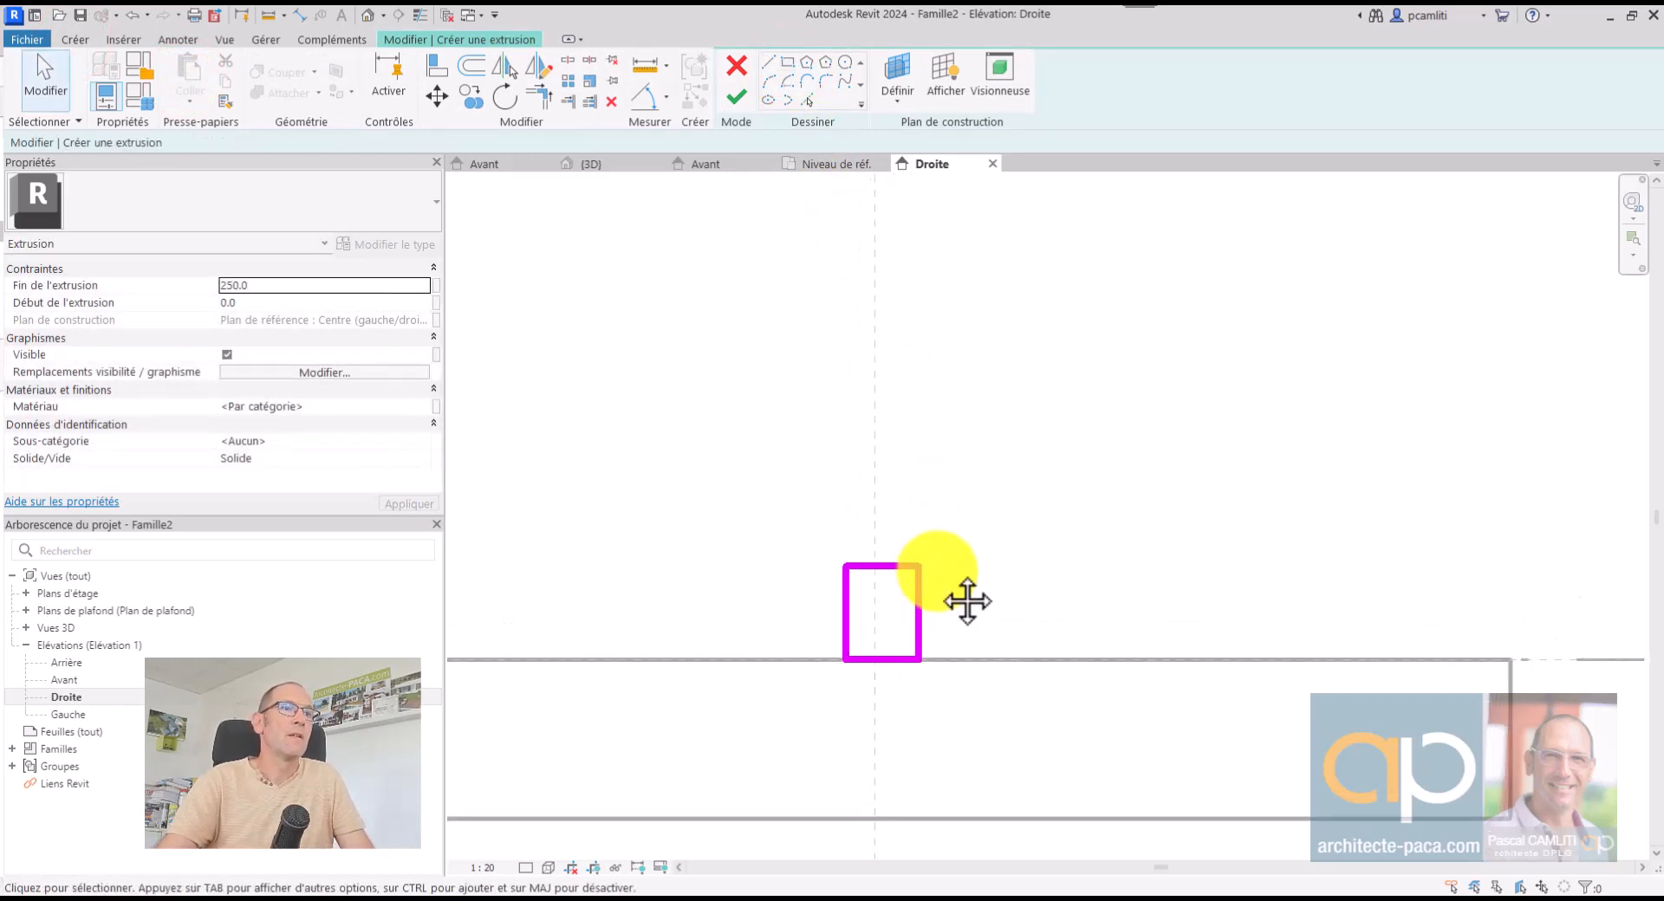
pyautogui.click(421, 15)
pyautogui.scroll(2, 845, 546)
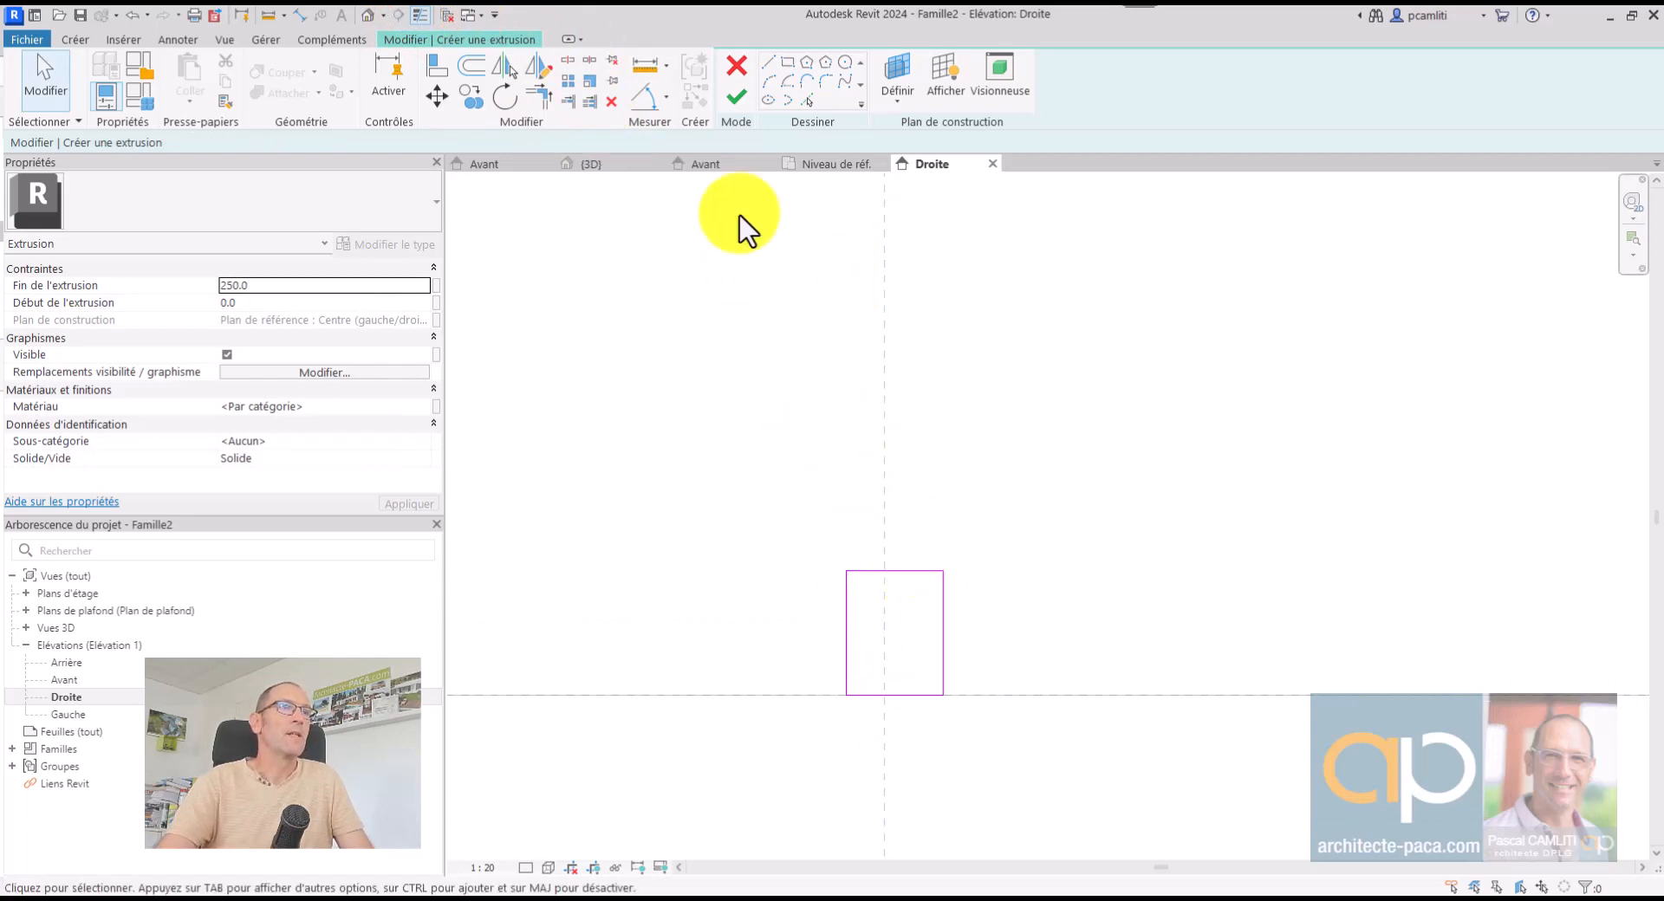
pyautogui.click(667, 100)
pyautogui.click(675, 139)
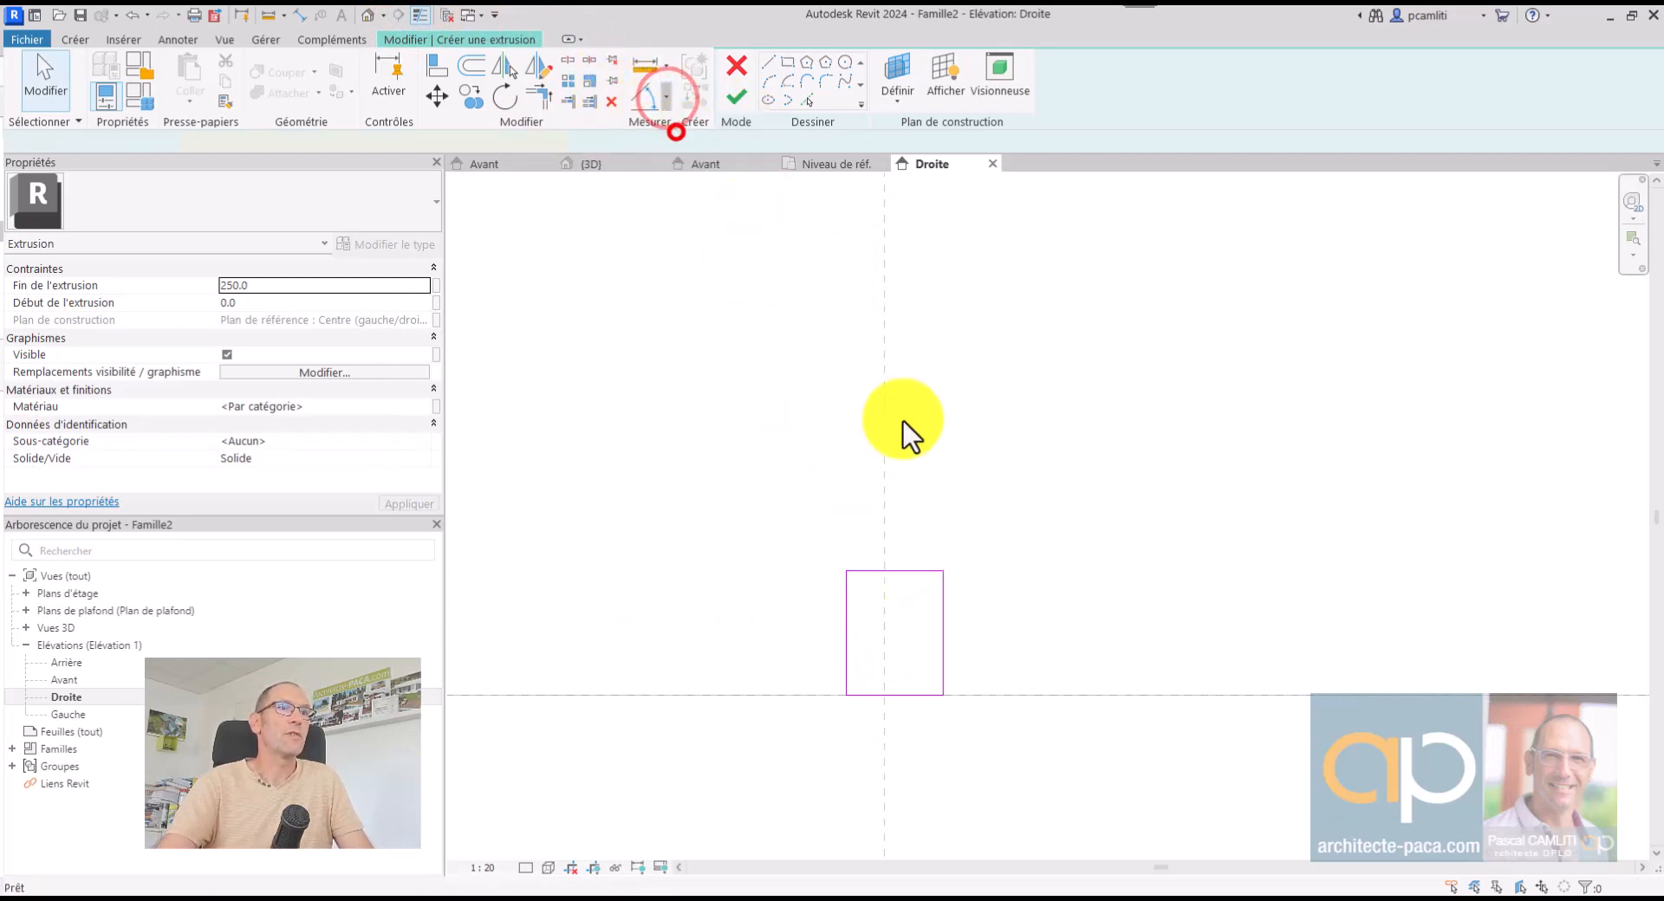
pyautogui.click(882, 555)
pyautogui.click(941, 589)
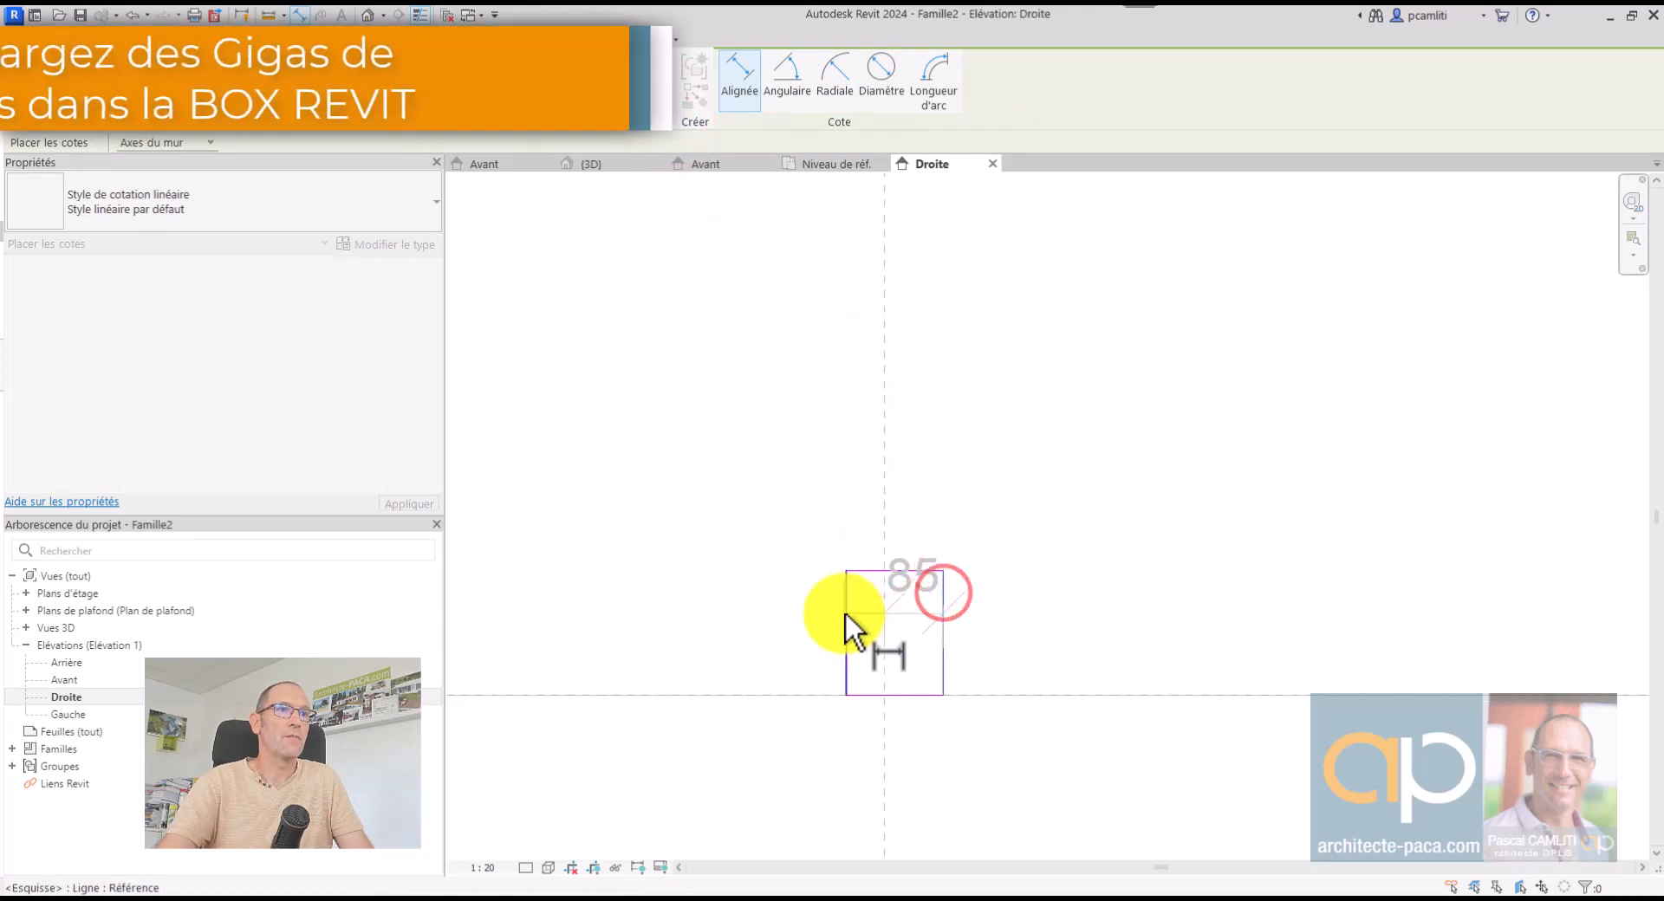
pyautogui.click(845, 611)
pyautogui.click(798, 470)
pyautogui.click(893, 292)
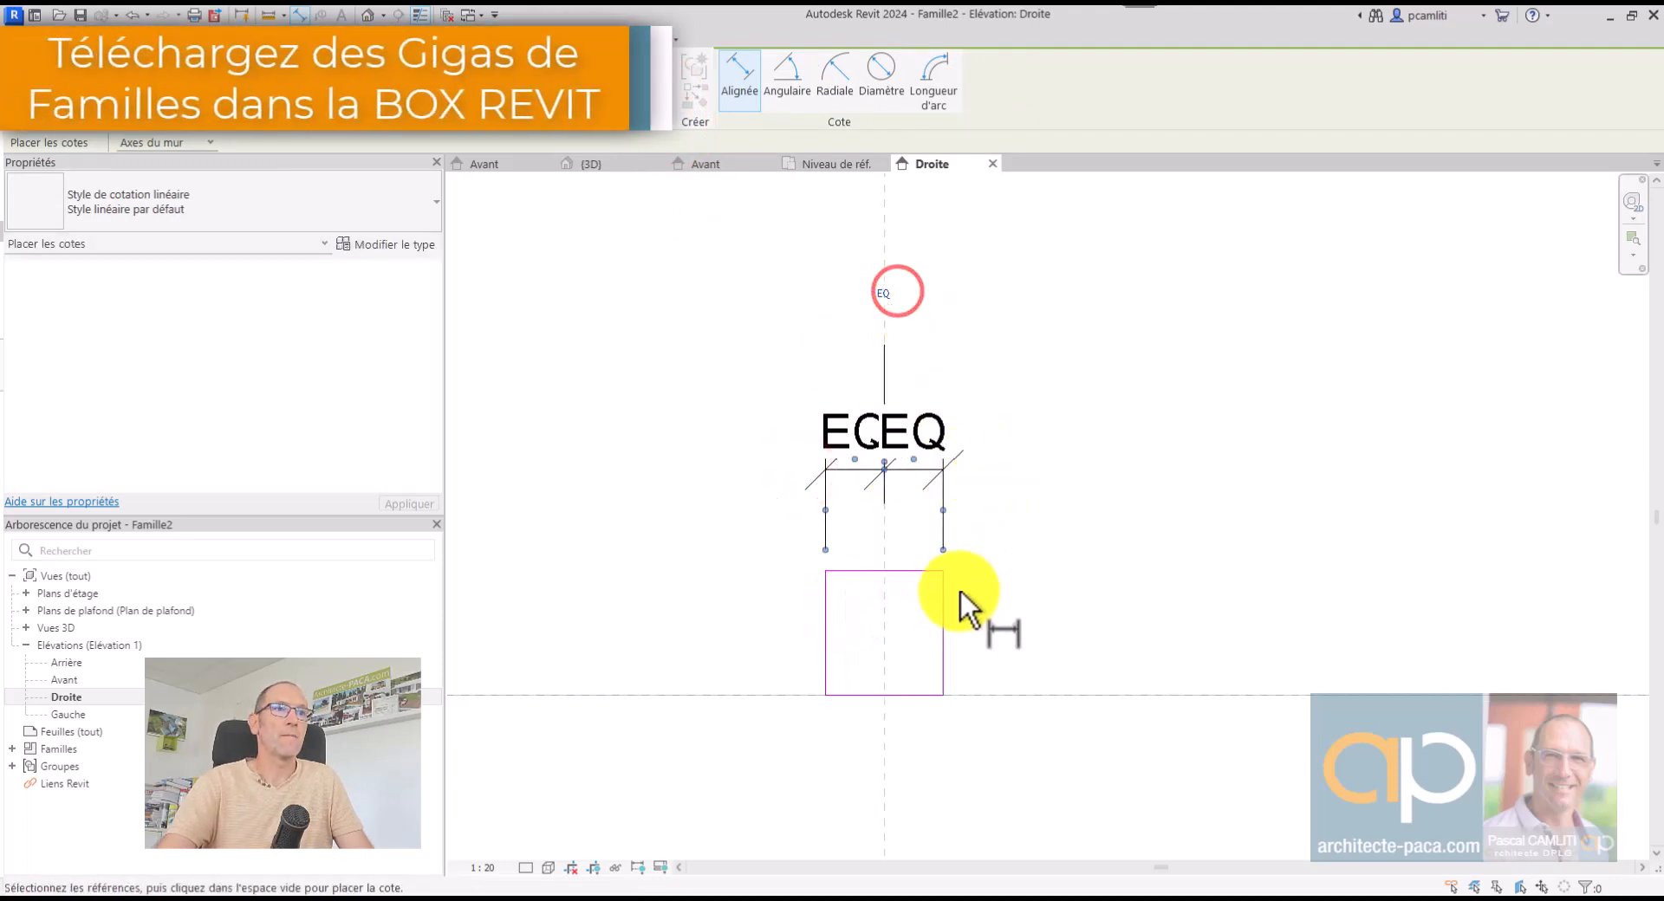
# Dimension the rectangle's height from the reference level and label it with a new family type parameter named Hauteur_Bois
pyautogui.click(1006, 692)
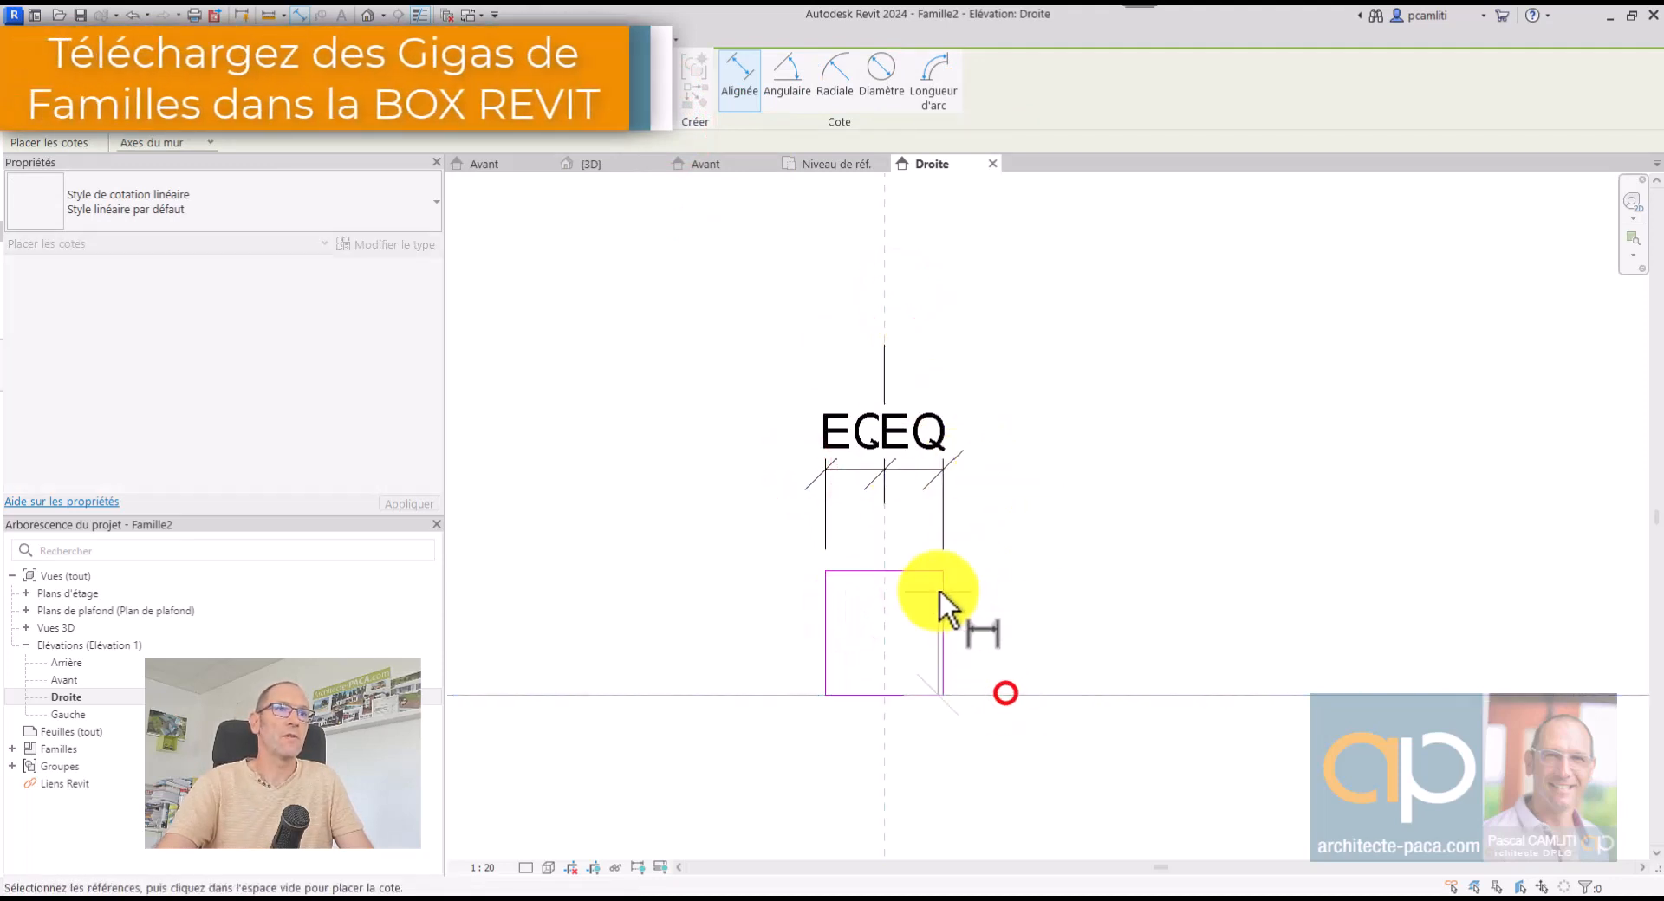
pyautogui.click(920, 569)
pyautogui.click(1111, 548)
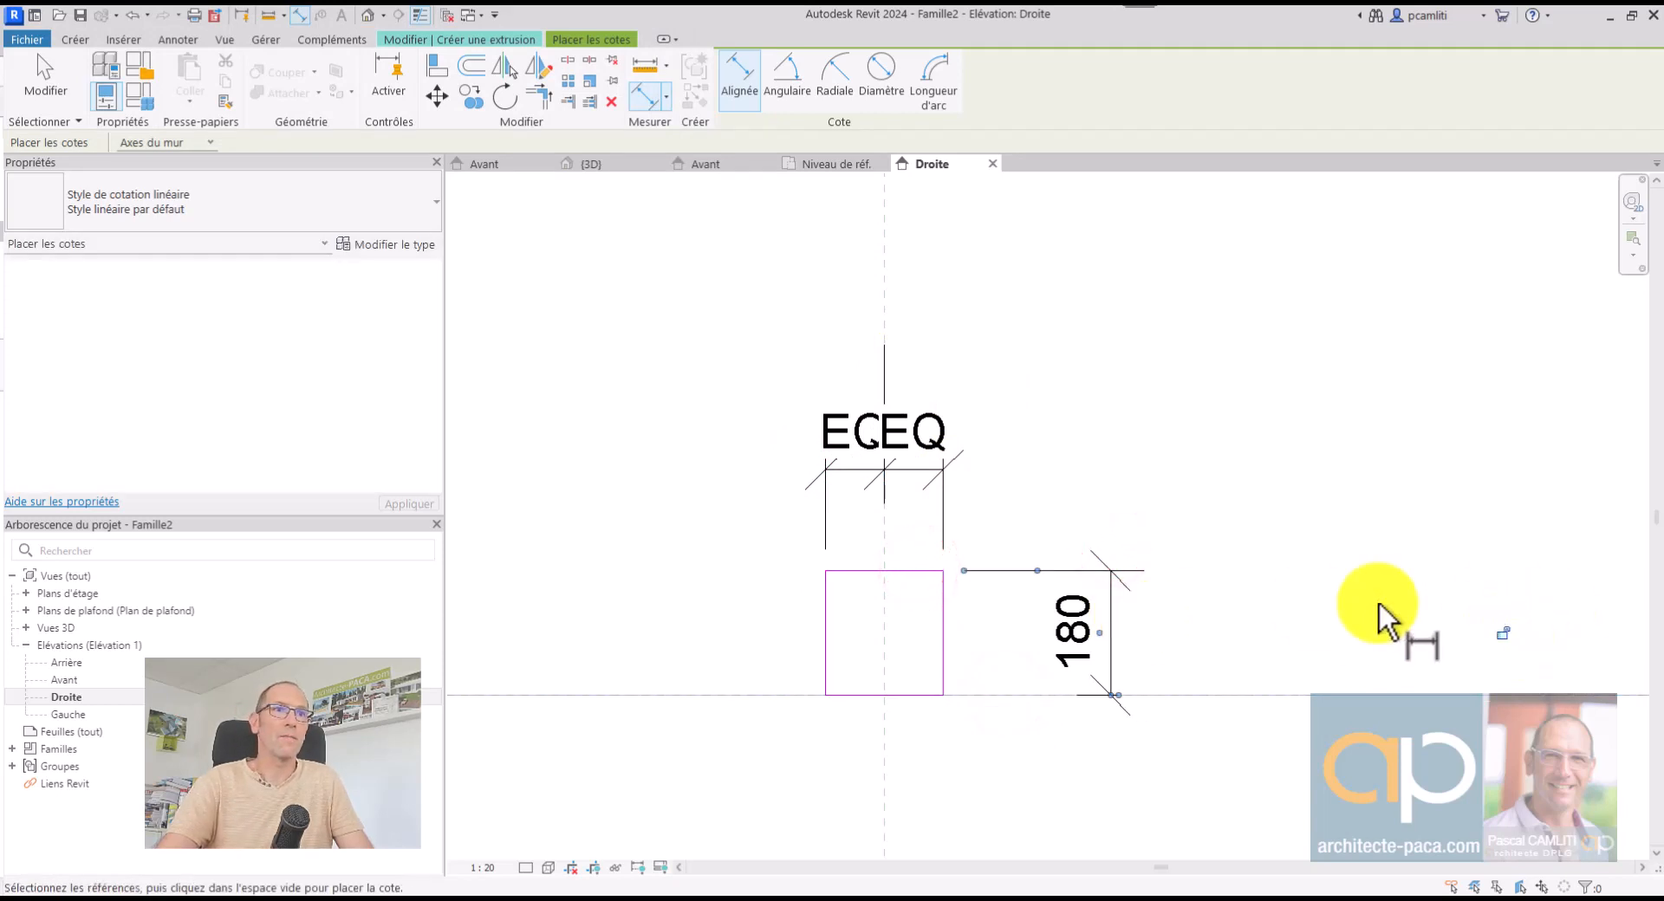
pyautogui.click(1270, 576)
pyautogui.press('Escape')
pyautogui.click(1112, 598)
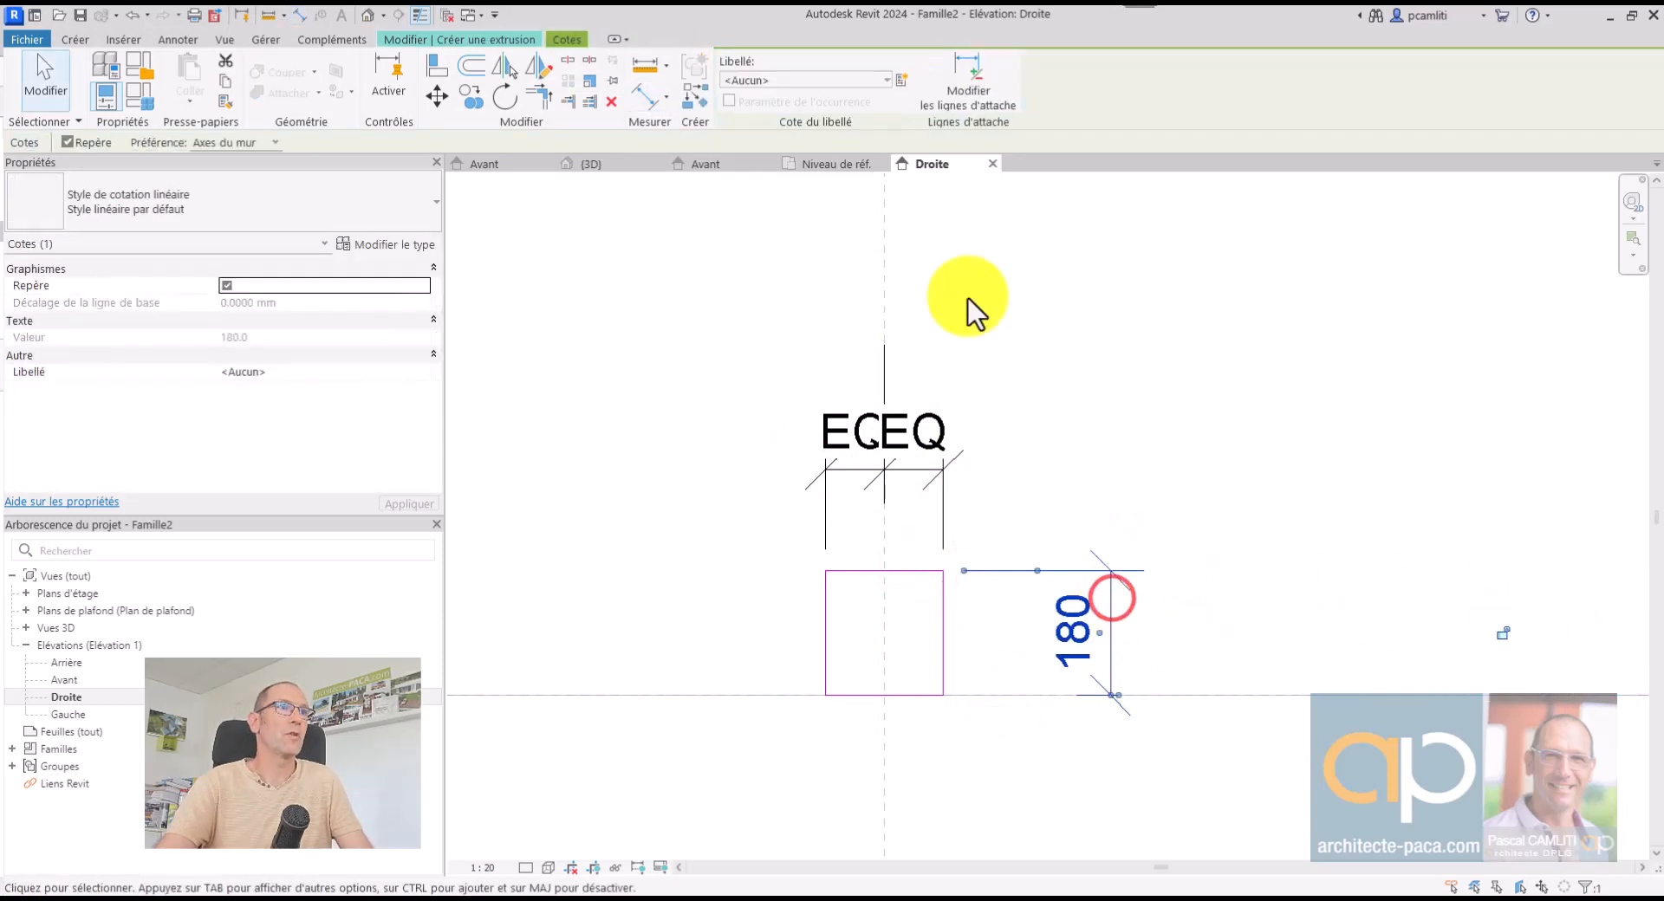
pyautogui.click(902, 79)
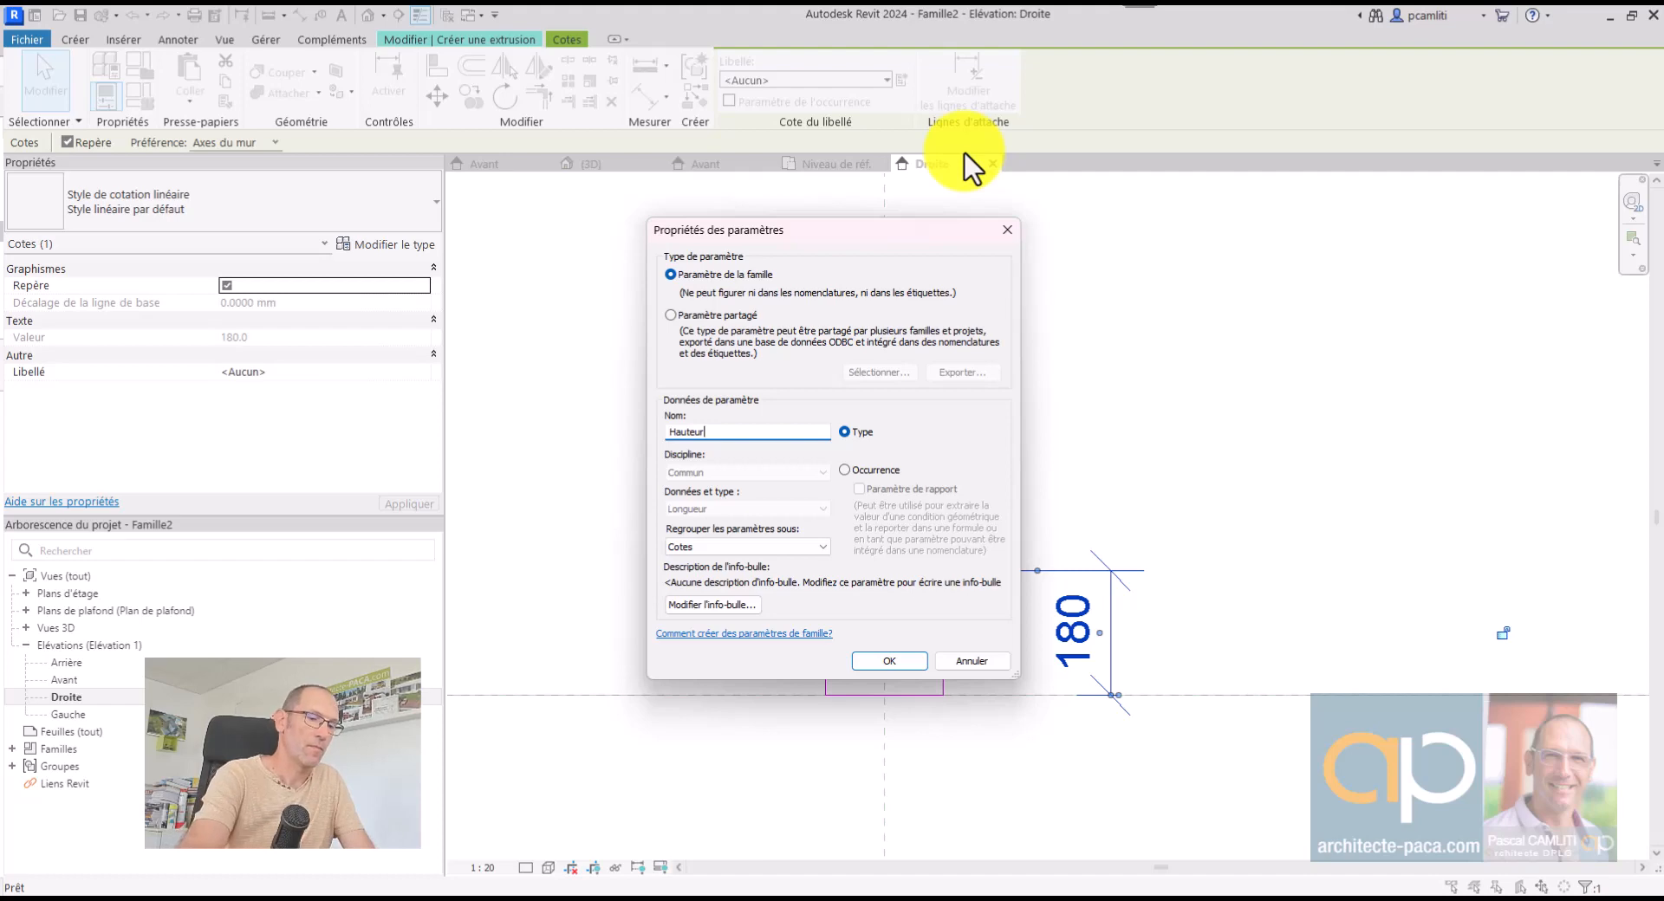
pyautogui.press('Return')
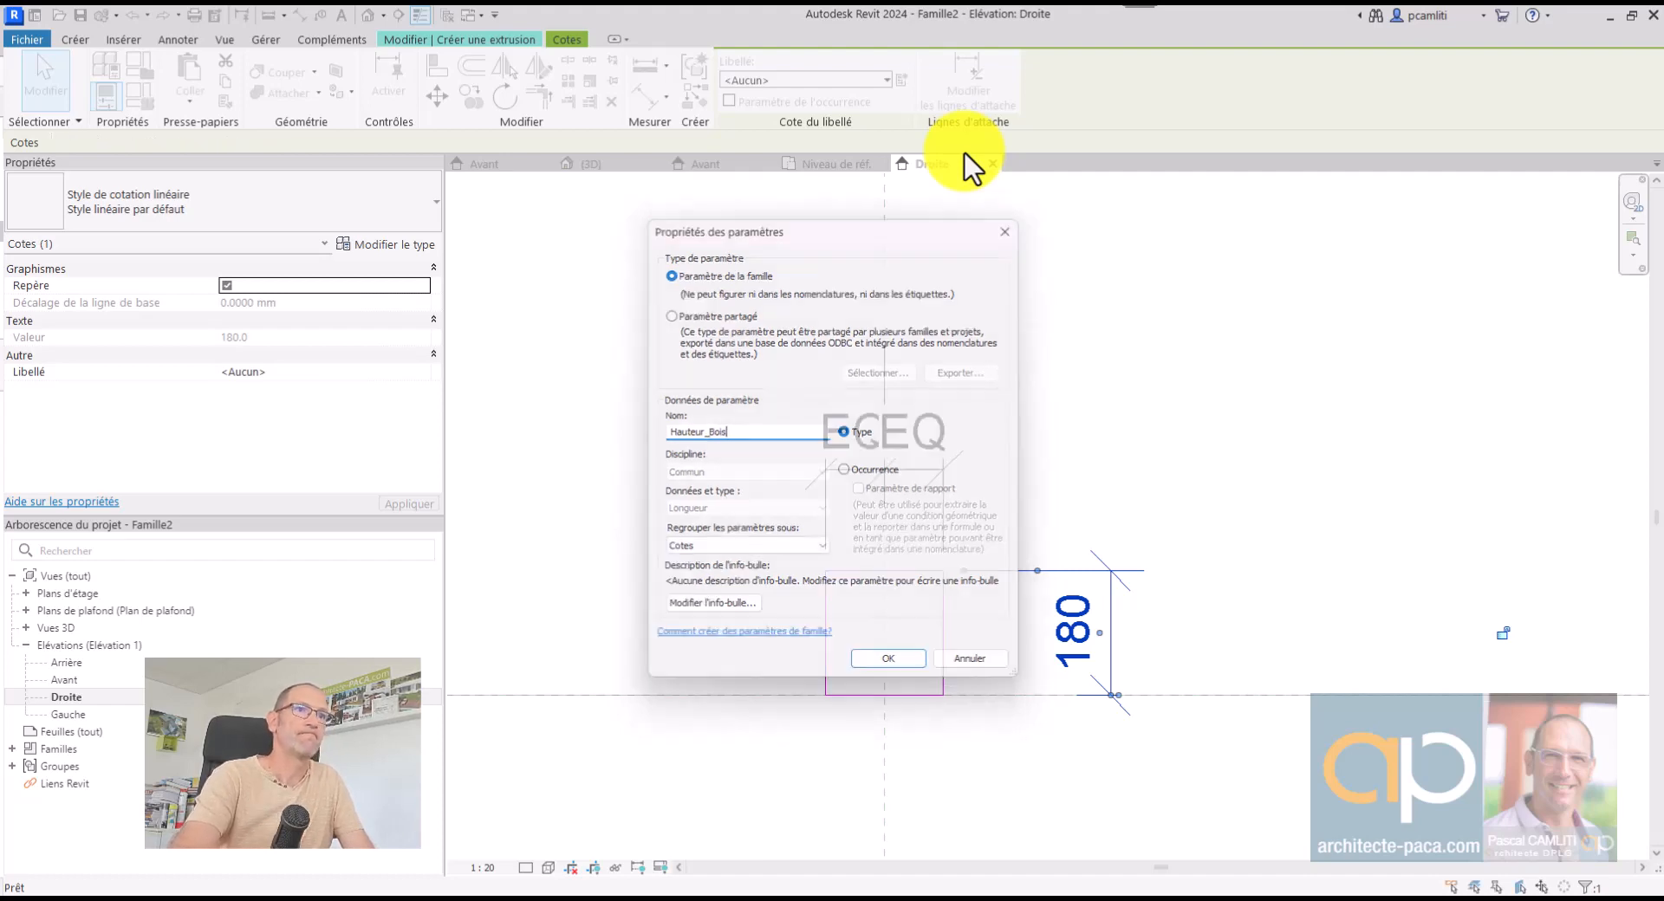
# Dimension the rectangle's overall width, label it with a new type parameter named Largeur_Bois, and finish the extrusion
pyautogui.click(651, 102)
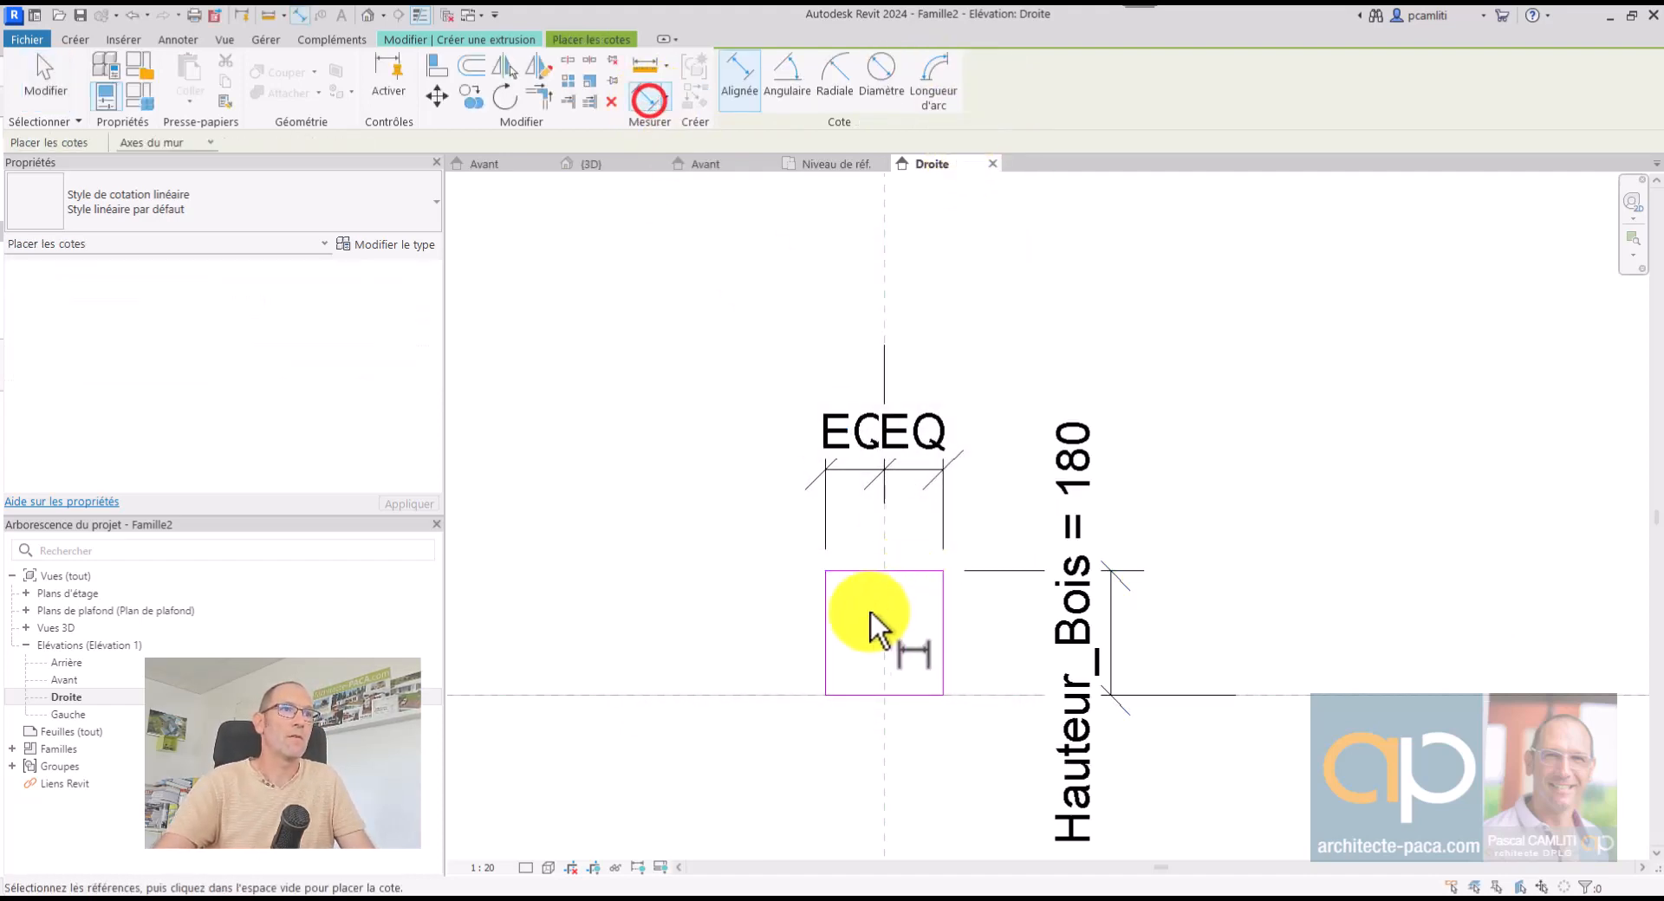
pyautogui.click(825, 607)
pyautogui.click(939, 610)
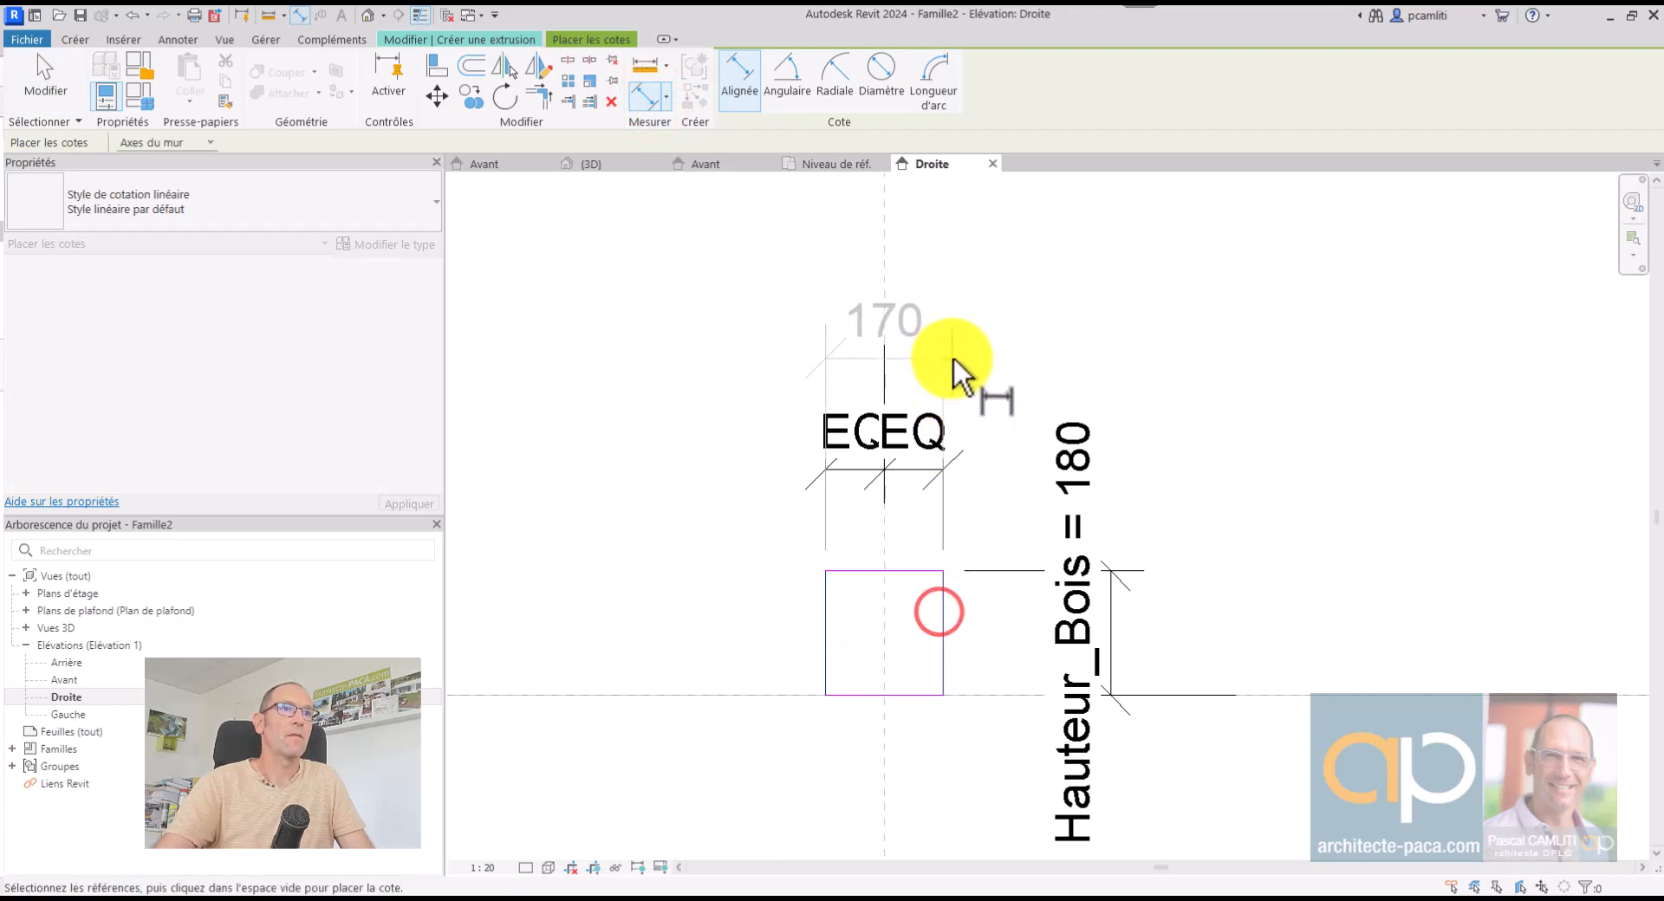
pyautogui.click(953, 357)
pyautogui.press('Escape')
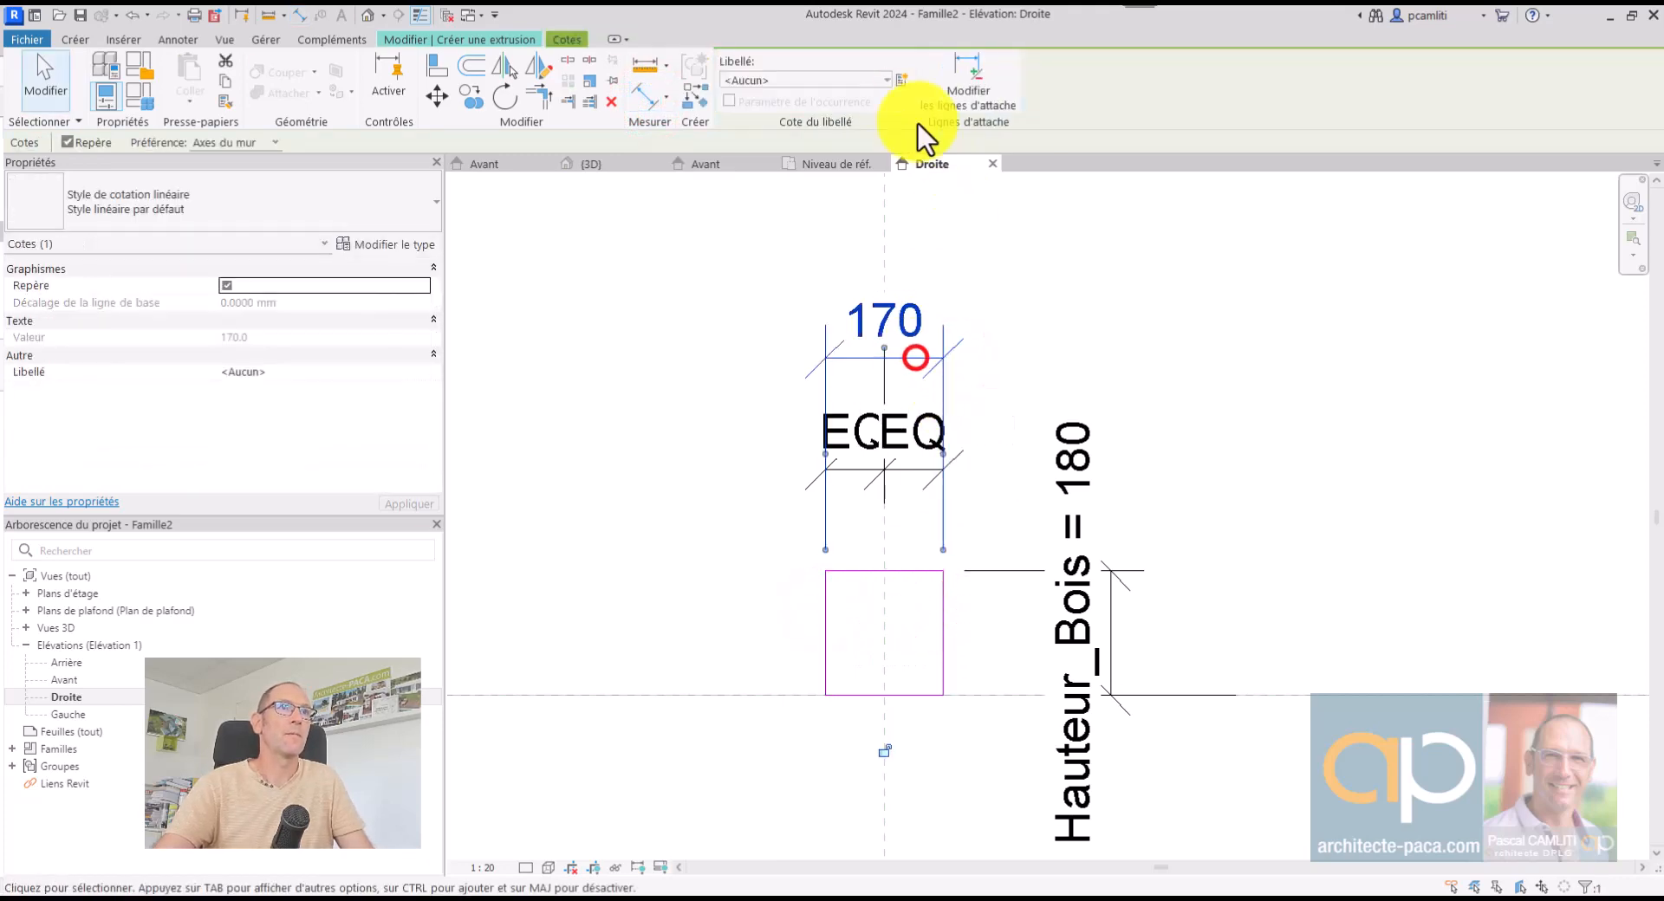
pyautogui.click(901, 78)
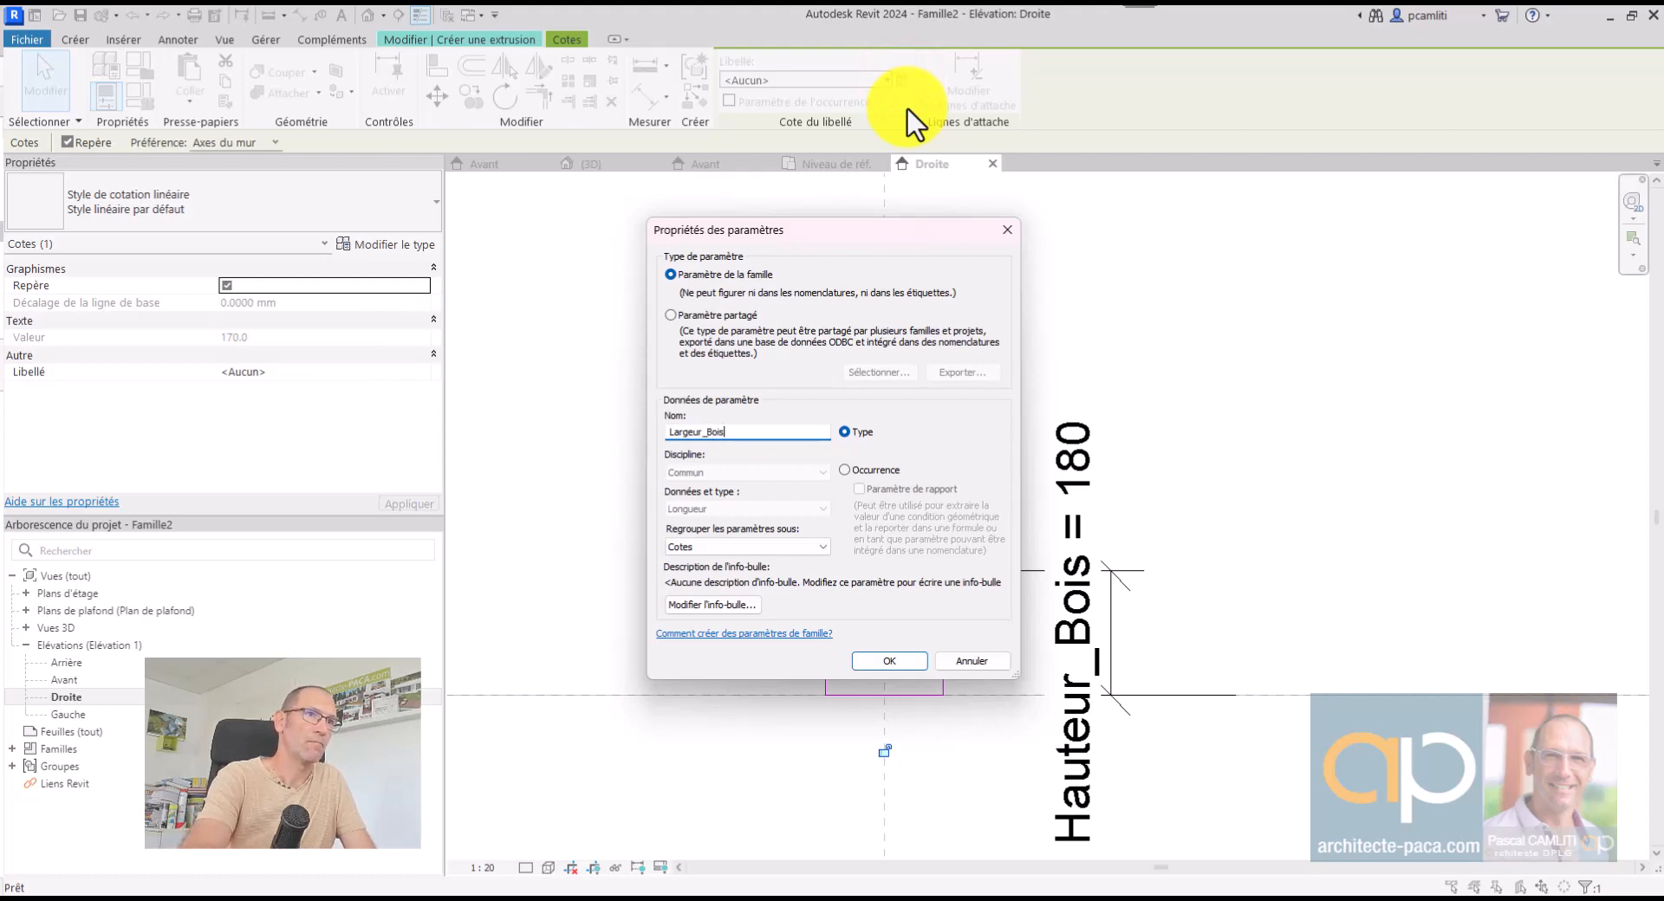
pyautogui.write('Largeur_Bois')
pyautogui.press('Return')
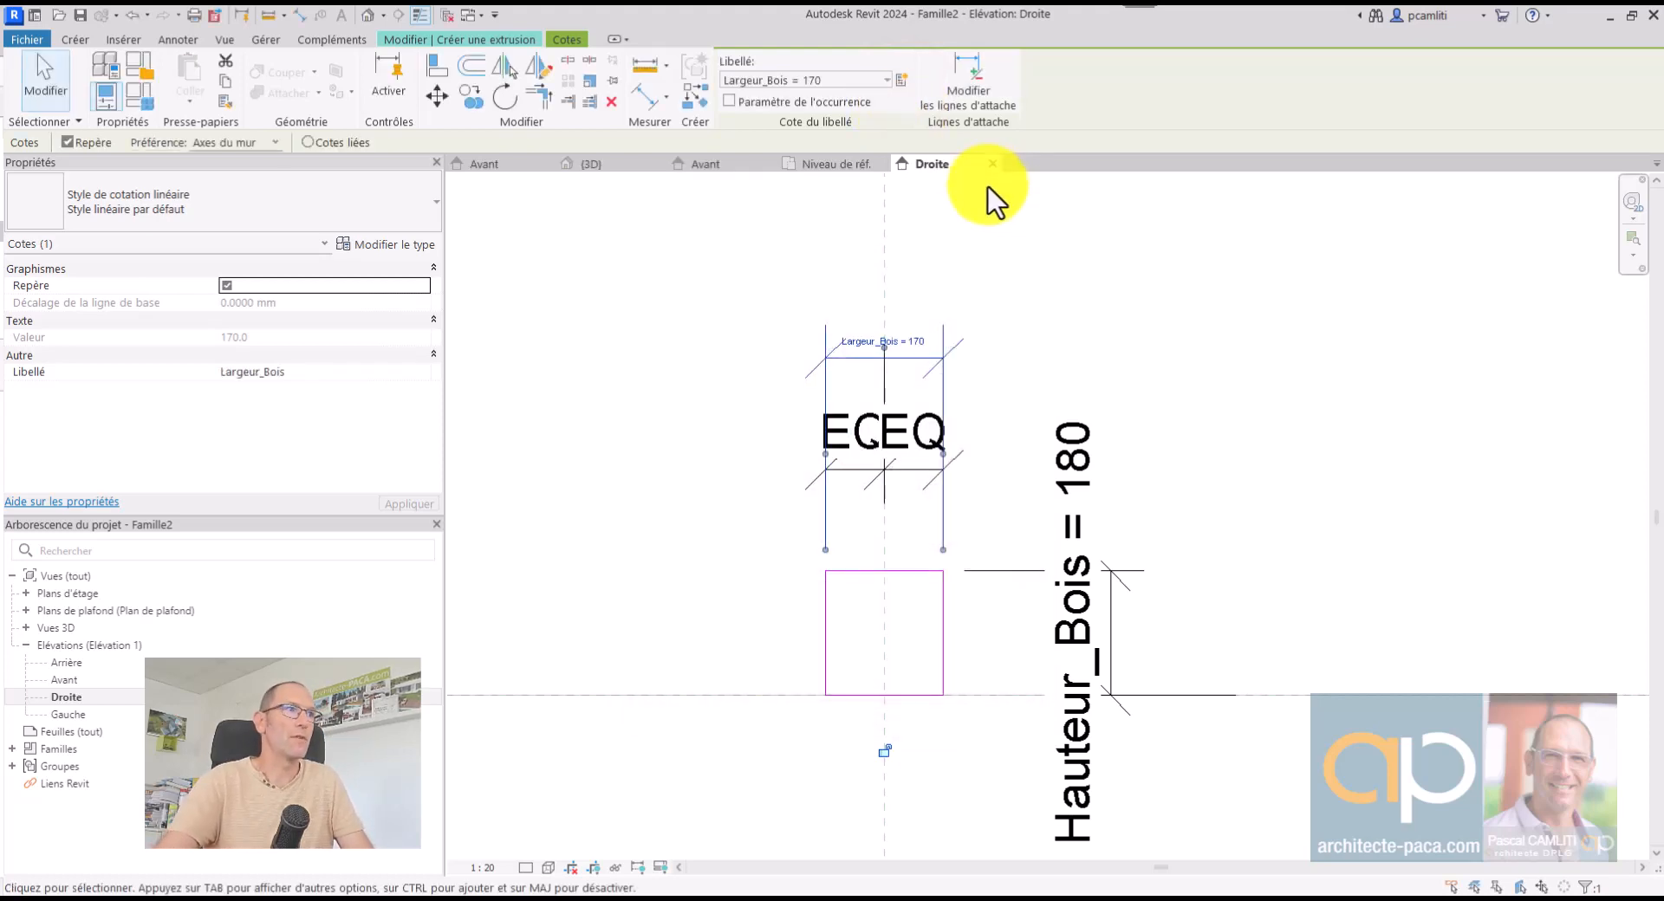
pyautogui.click(701, 372)
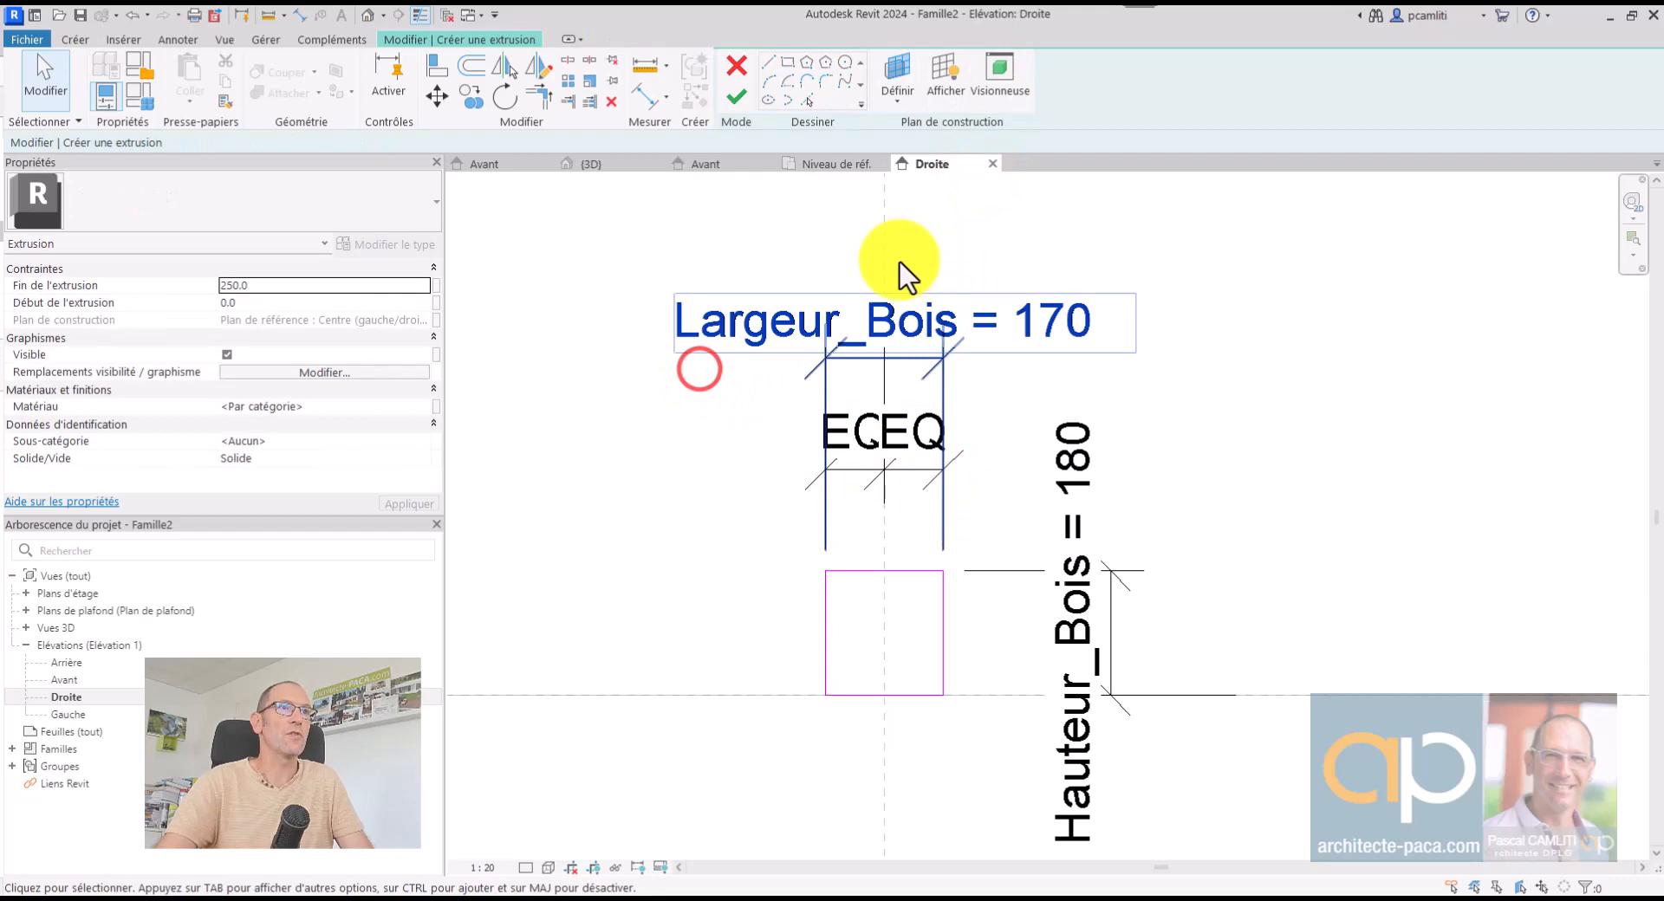
pyautogui.click(744, 100)
pyautogui.scroll(-2, 1187, 401)
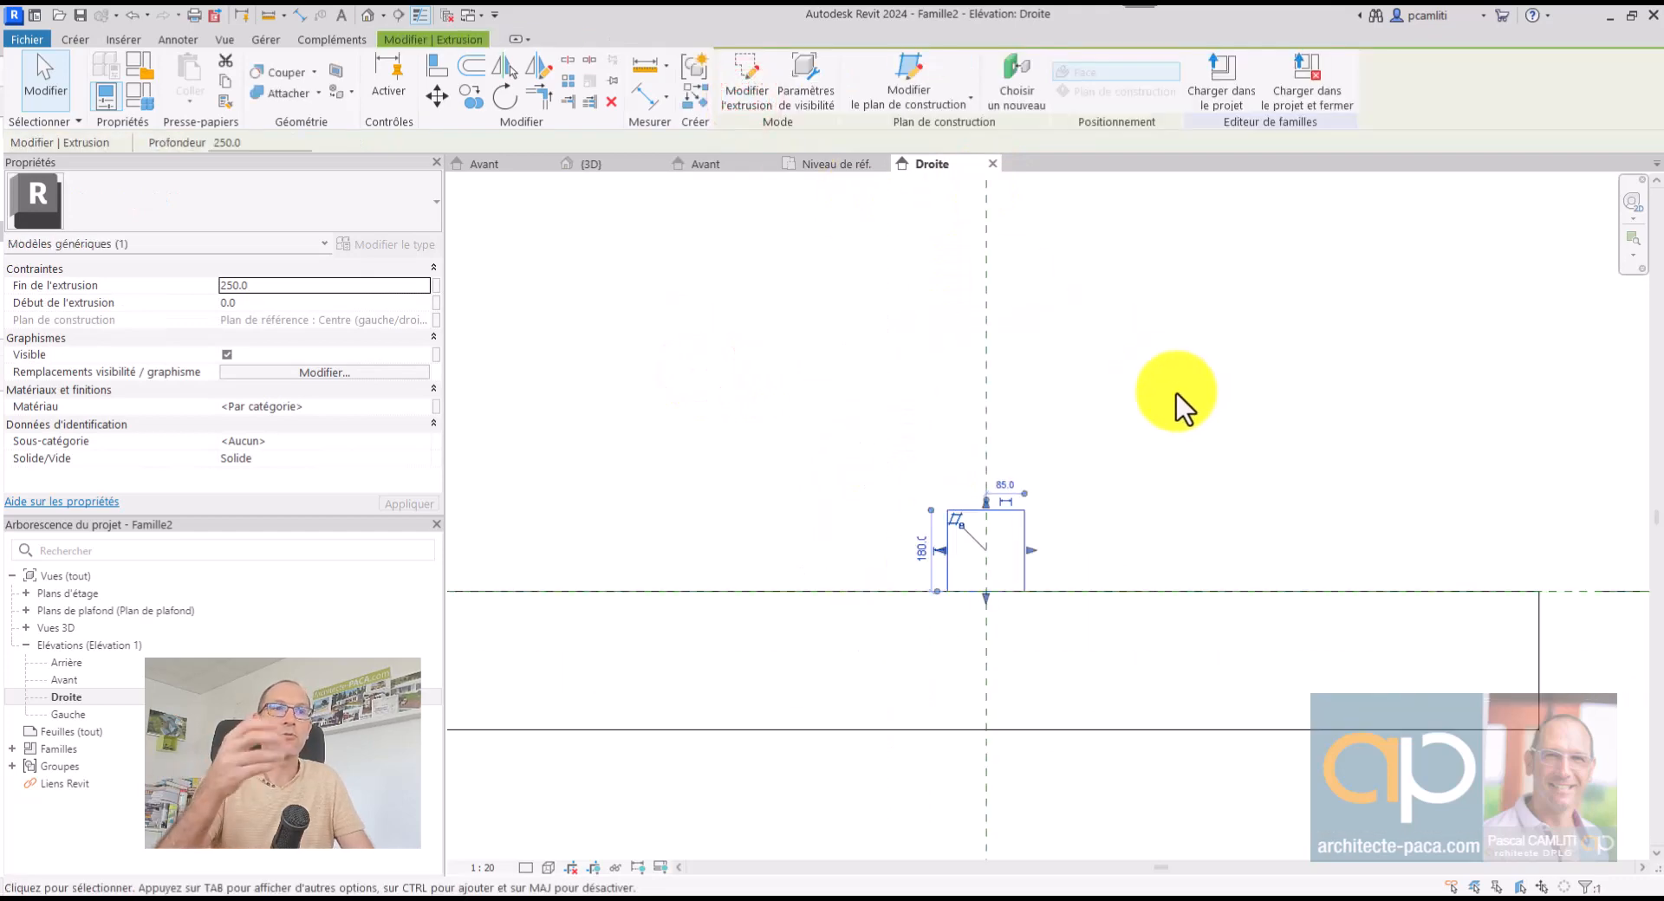
# Associate the beam extrusion's material with a new family type parameter named Matériau_Bois
pyautogui.click(437, 407)
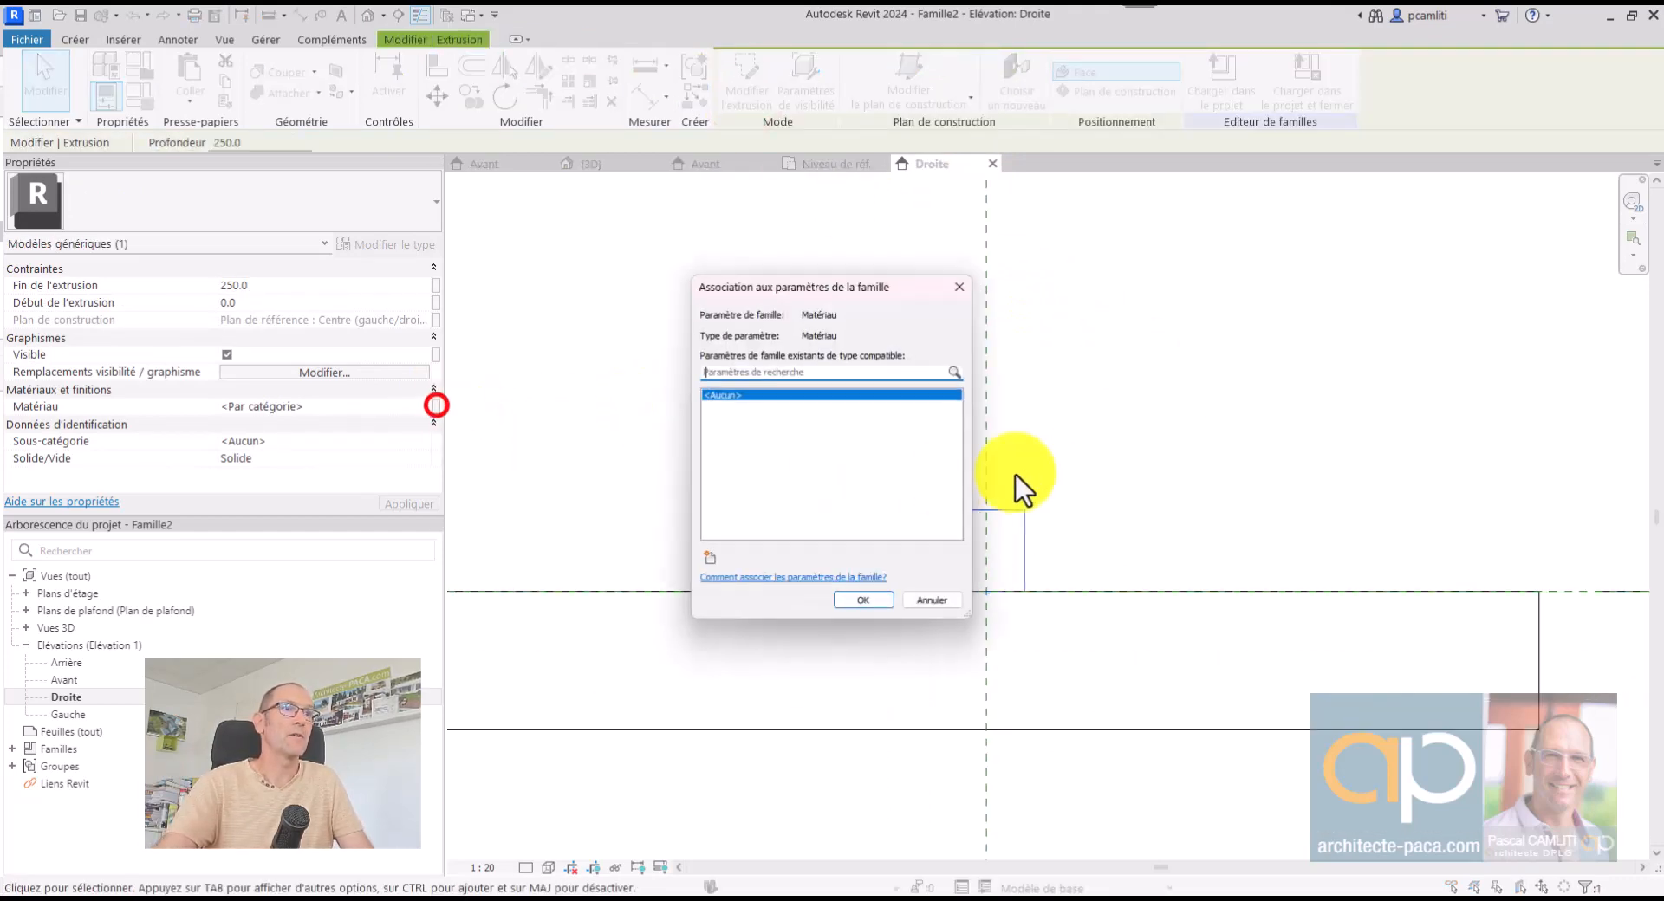
pyautogui.click(706, 563)
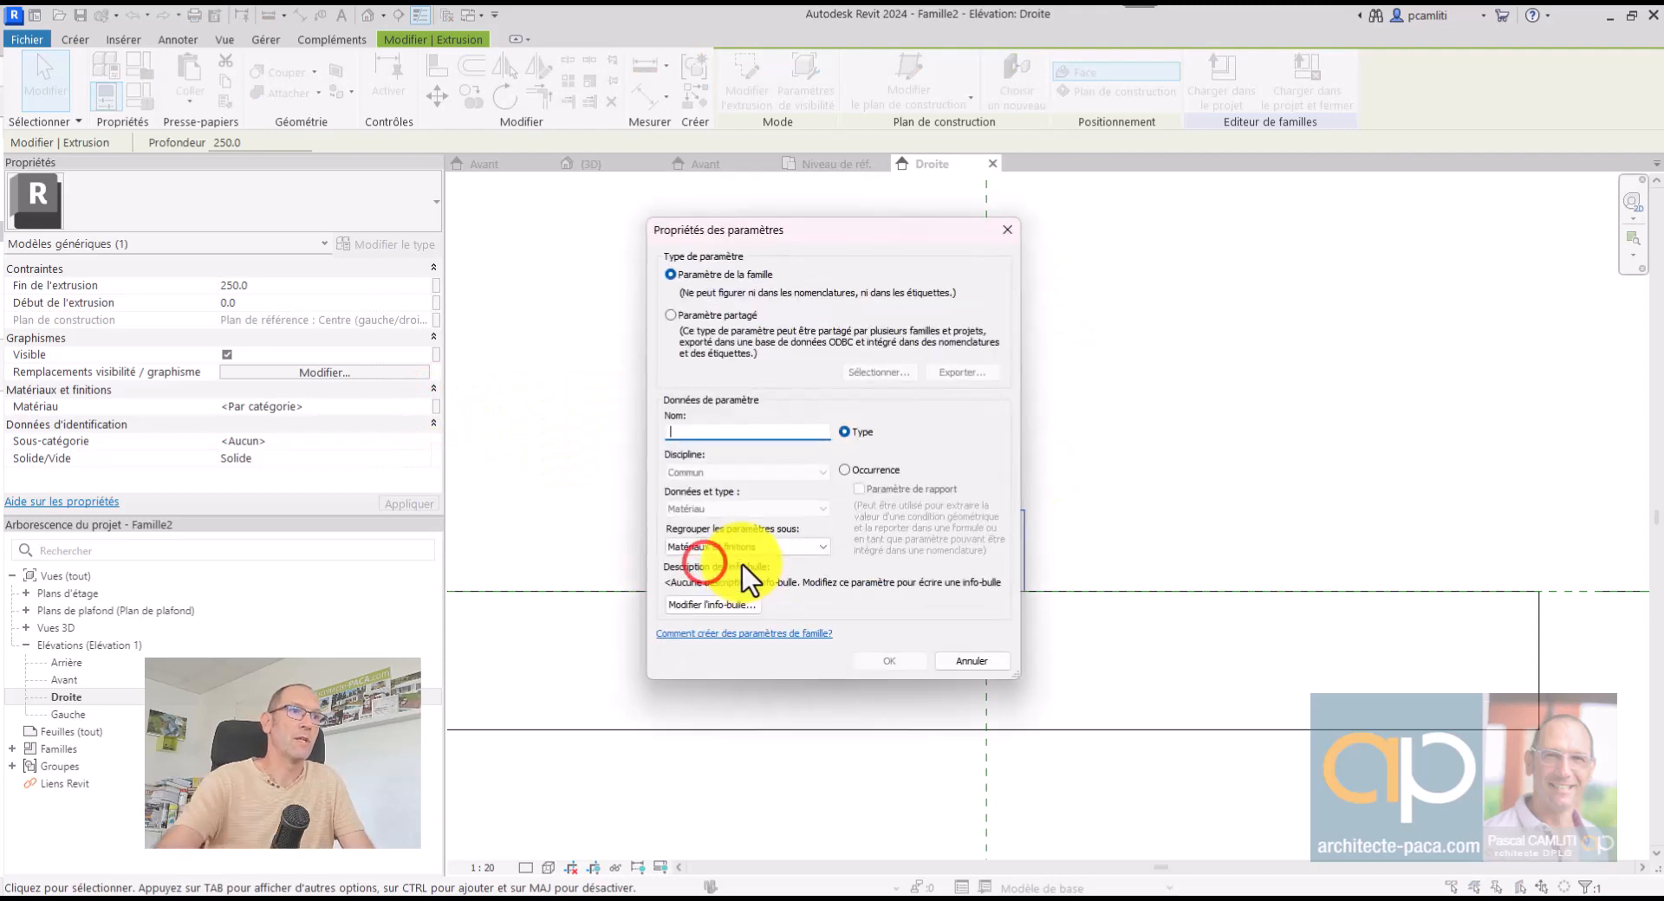
pyautogui.write('Maté')
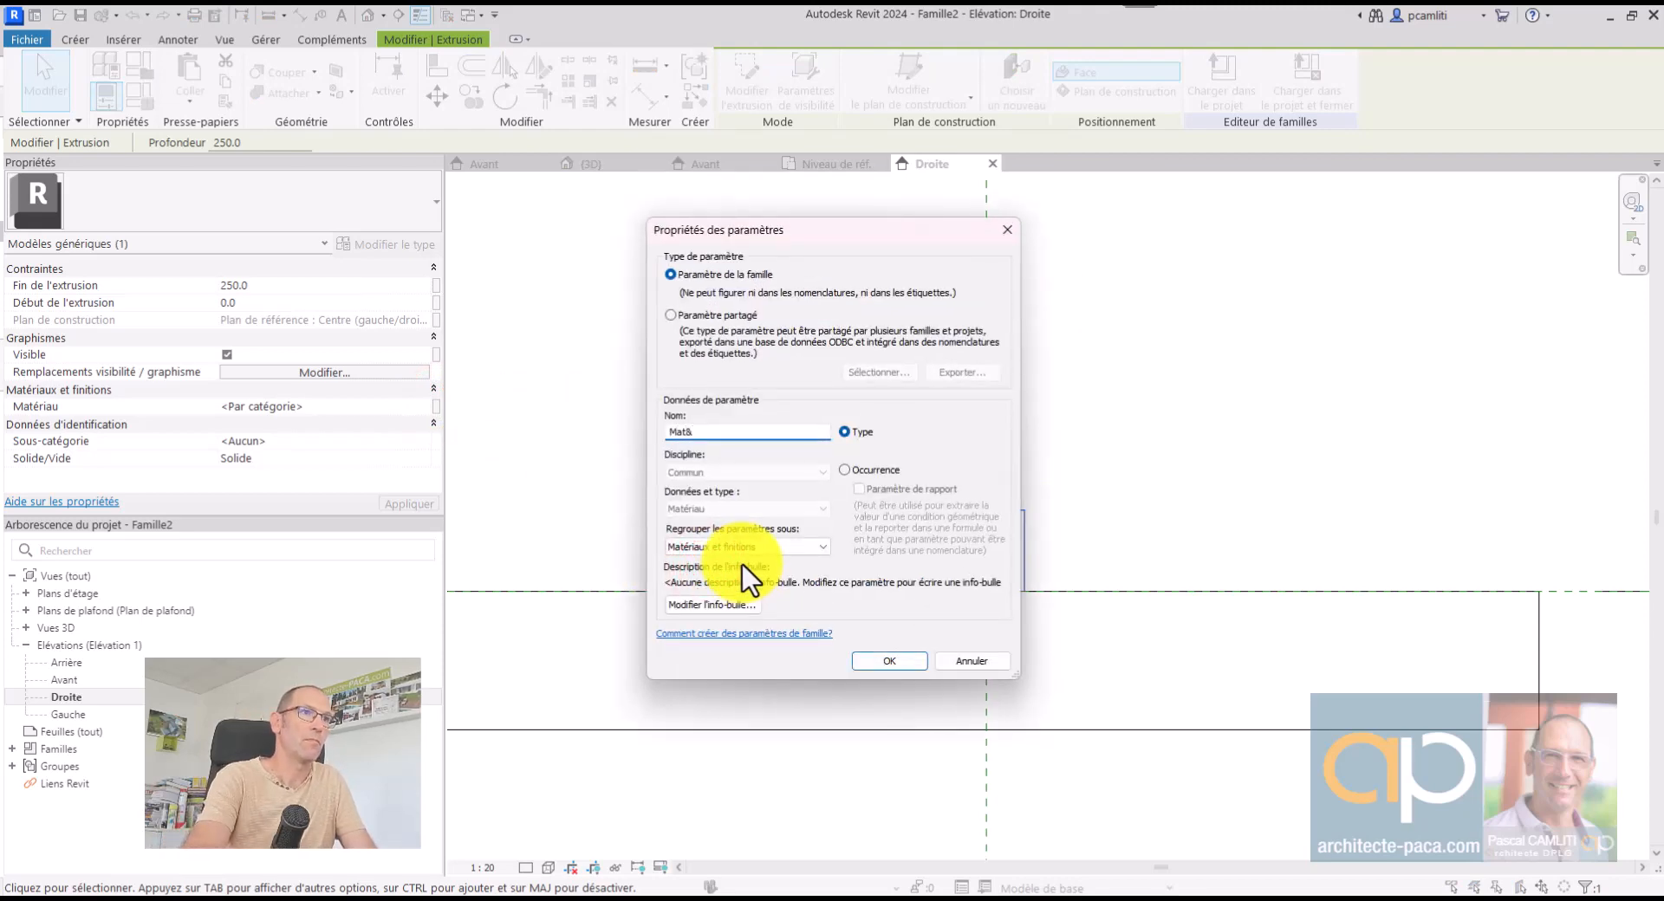
pyautogui.write('riau_Bois')
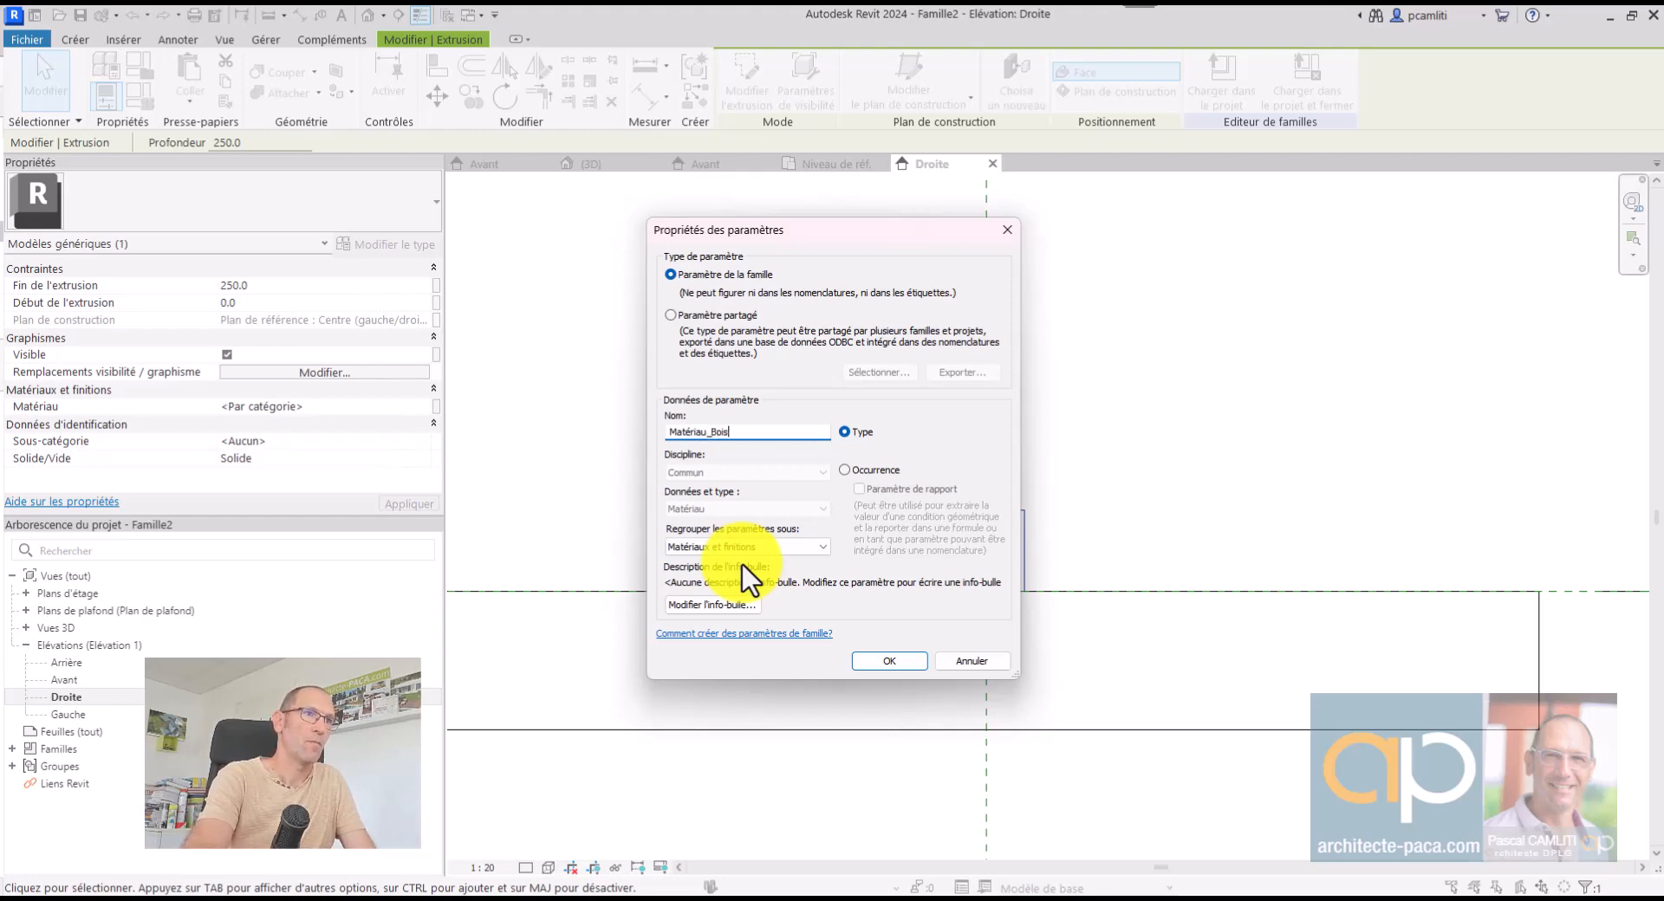
pyautogui.click(890, 661)
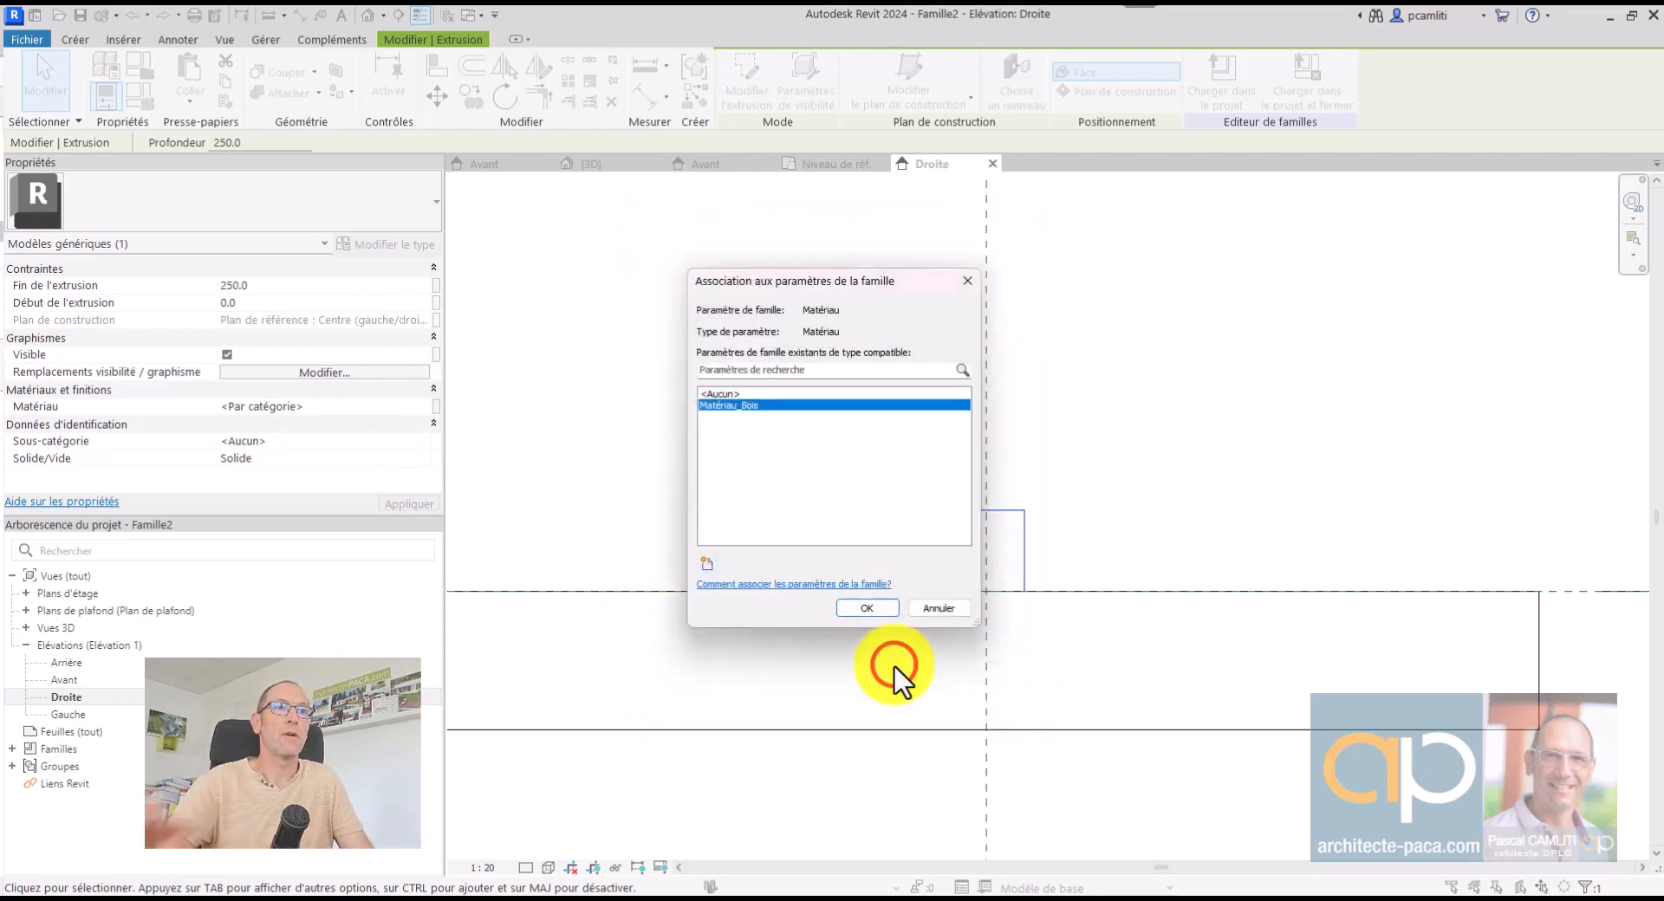
pyautogui.click(867, 608)
# Save the beam family as 191-bois in the 191 - Charpente parametrique folder
pyautogui.scroll(-2, 1193, 441)
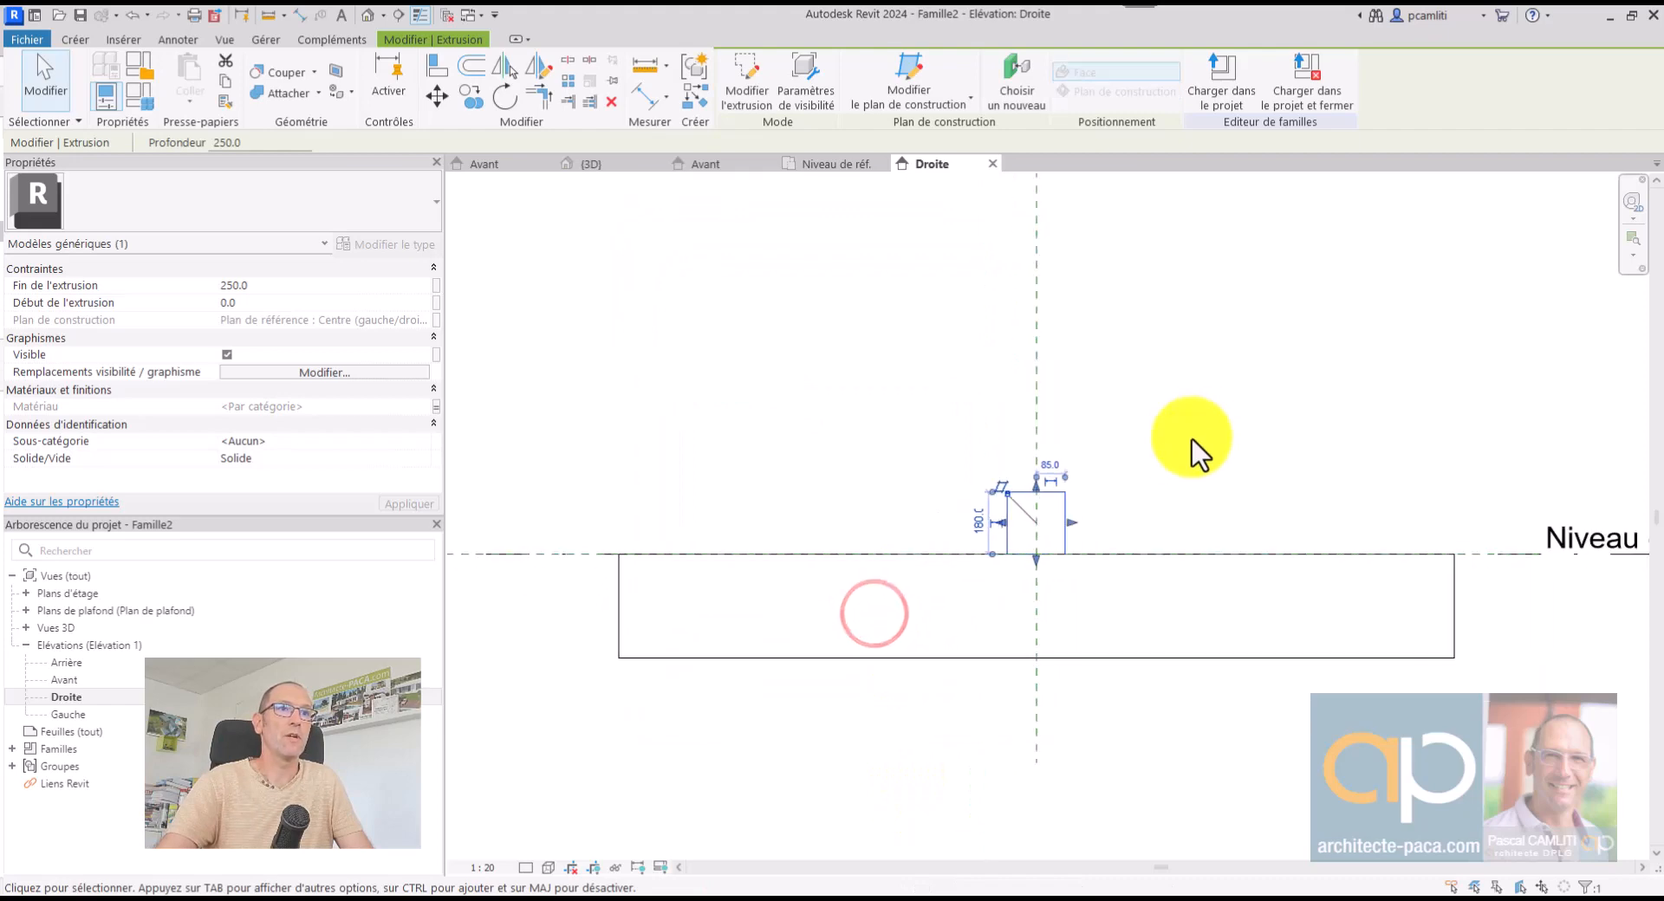
pyautogui.moveTo(1185, 487); pyautogui.dragTo(1189, 494, button='middle')
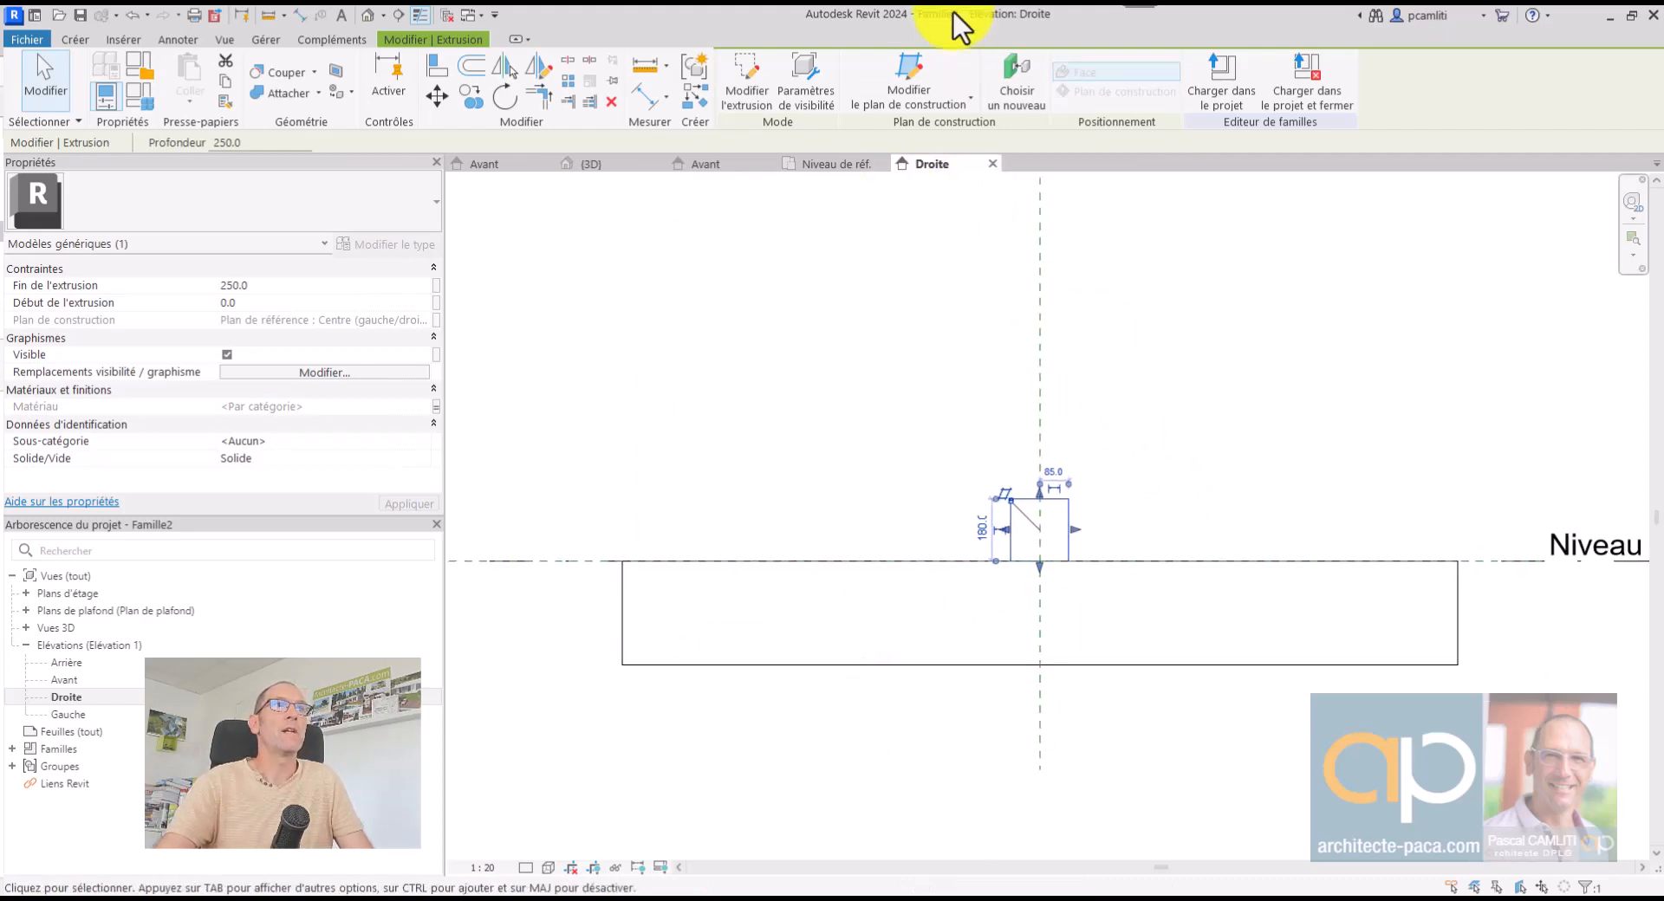
pyautogui.click(27, 39)
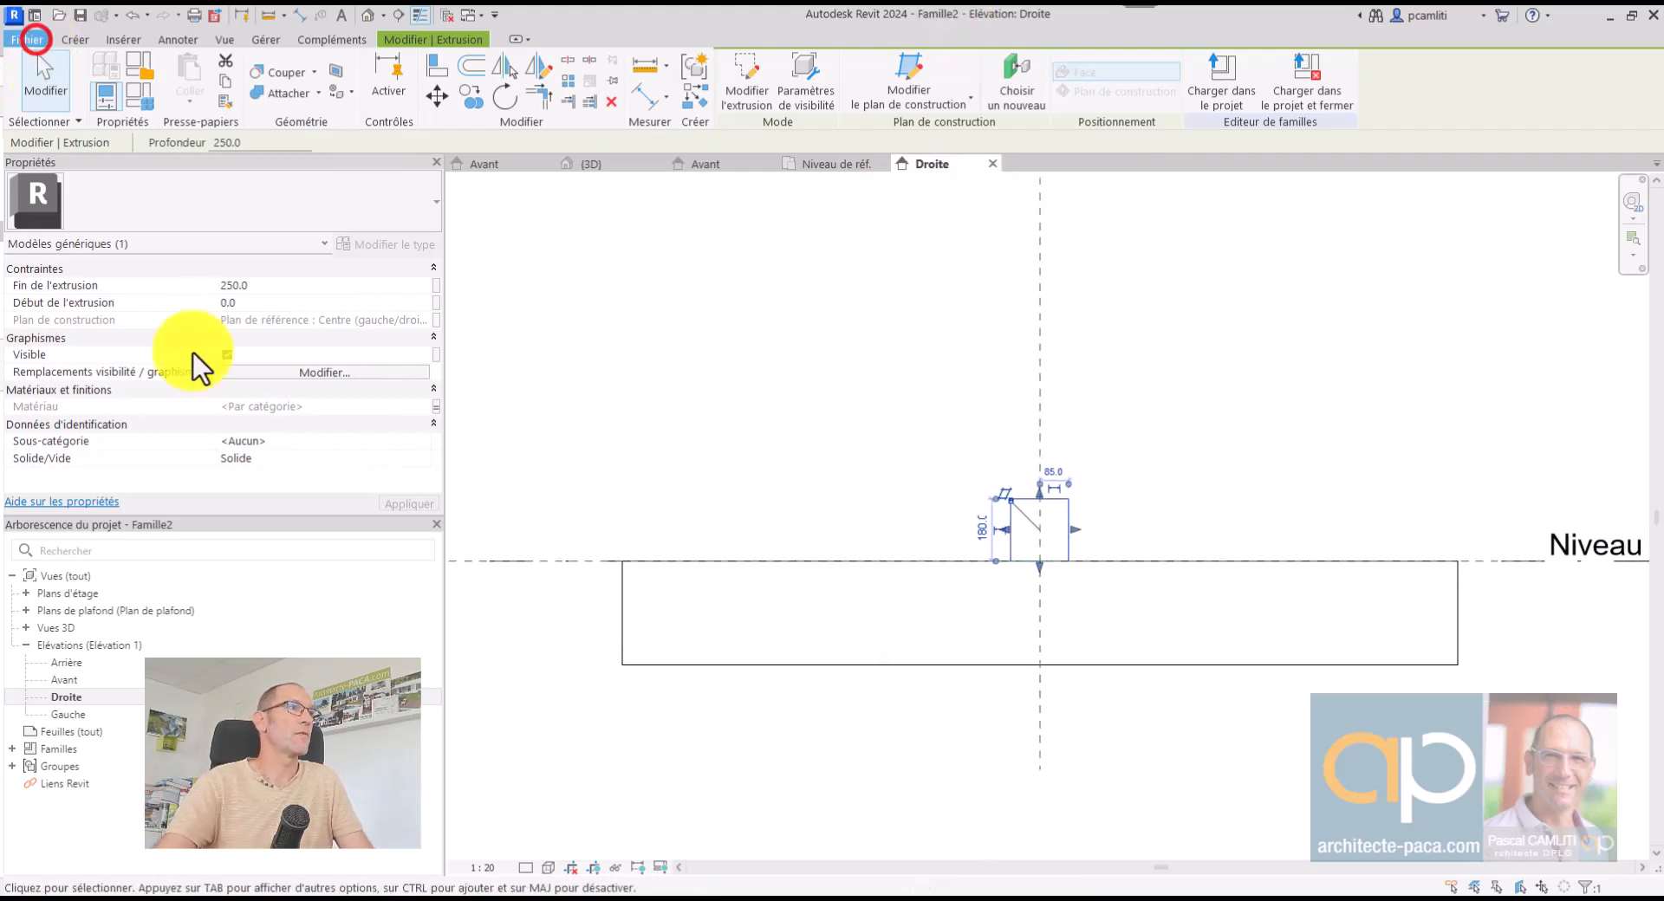
pyautogui.moveTo(109, 265)
pyautogui.click(181, 247)
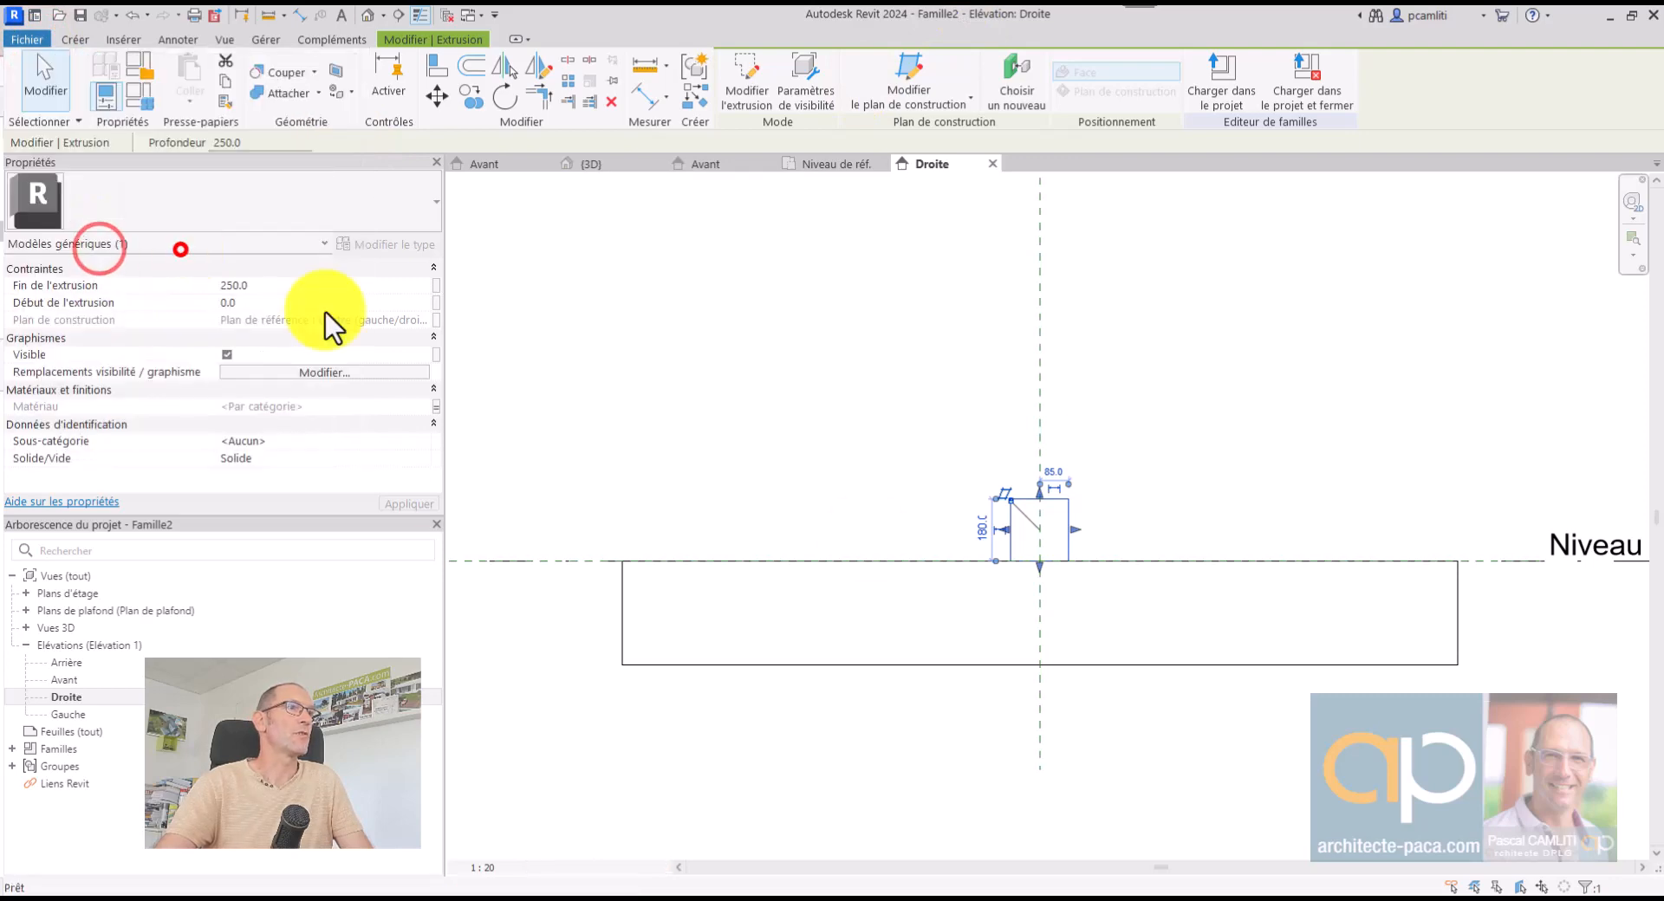
pyautogui.write('191')
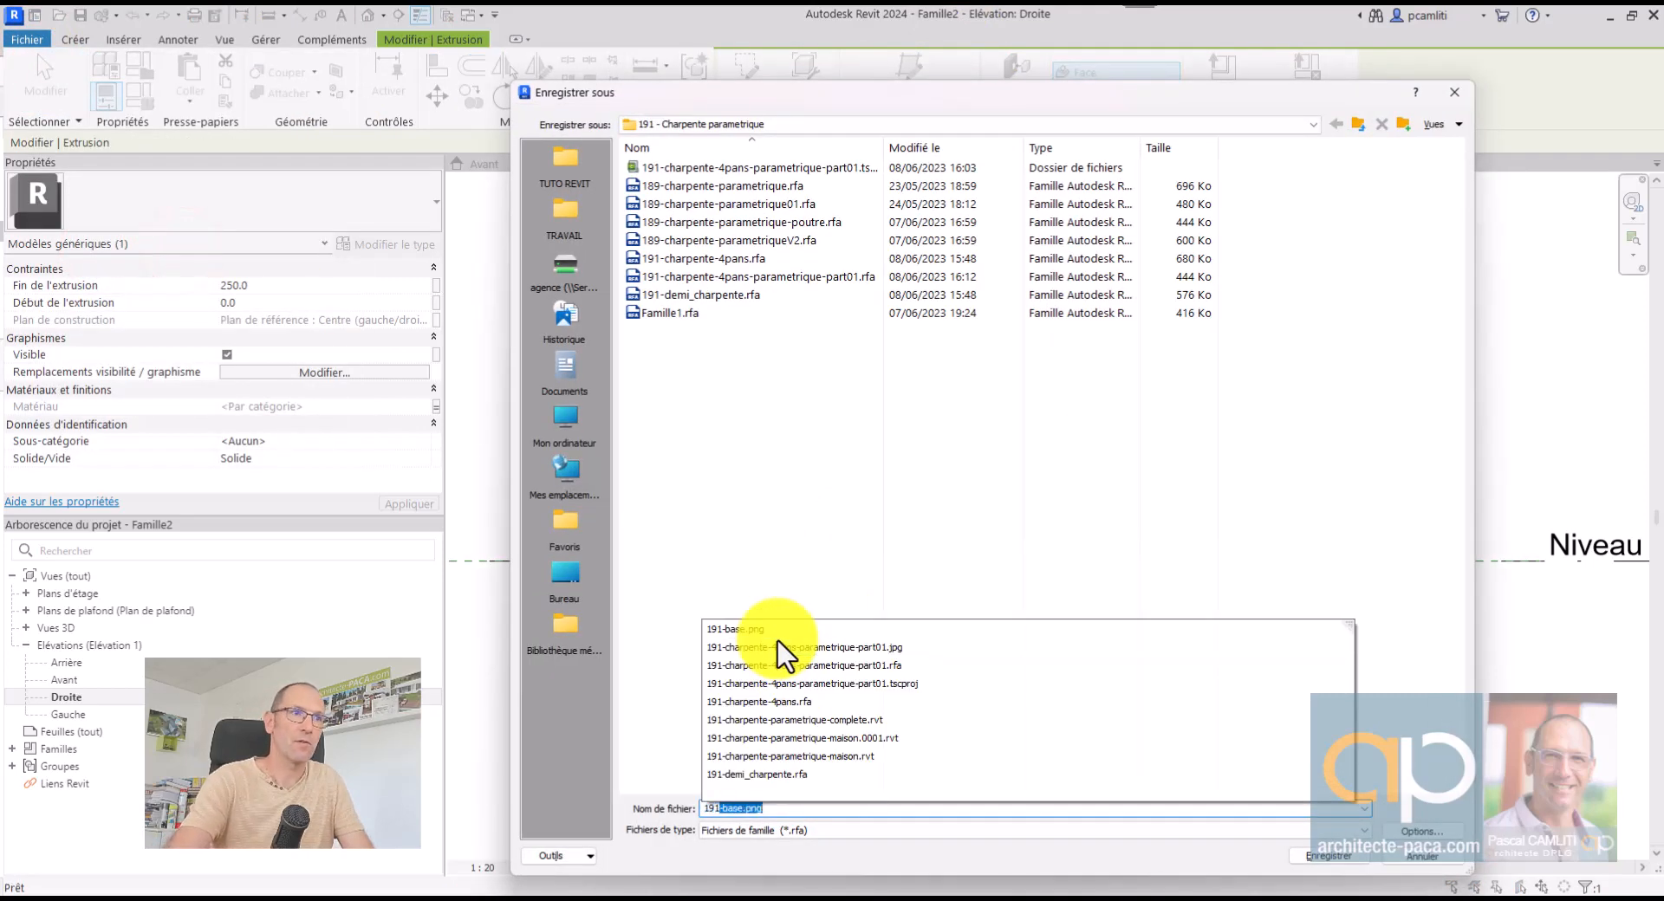
pyautogui.write('-bois')
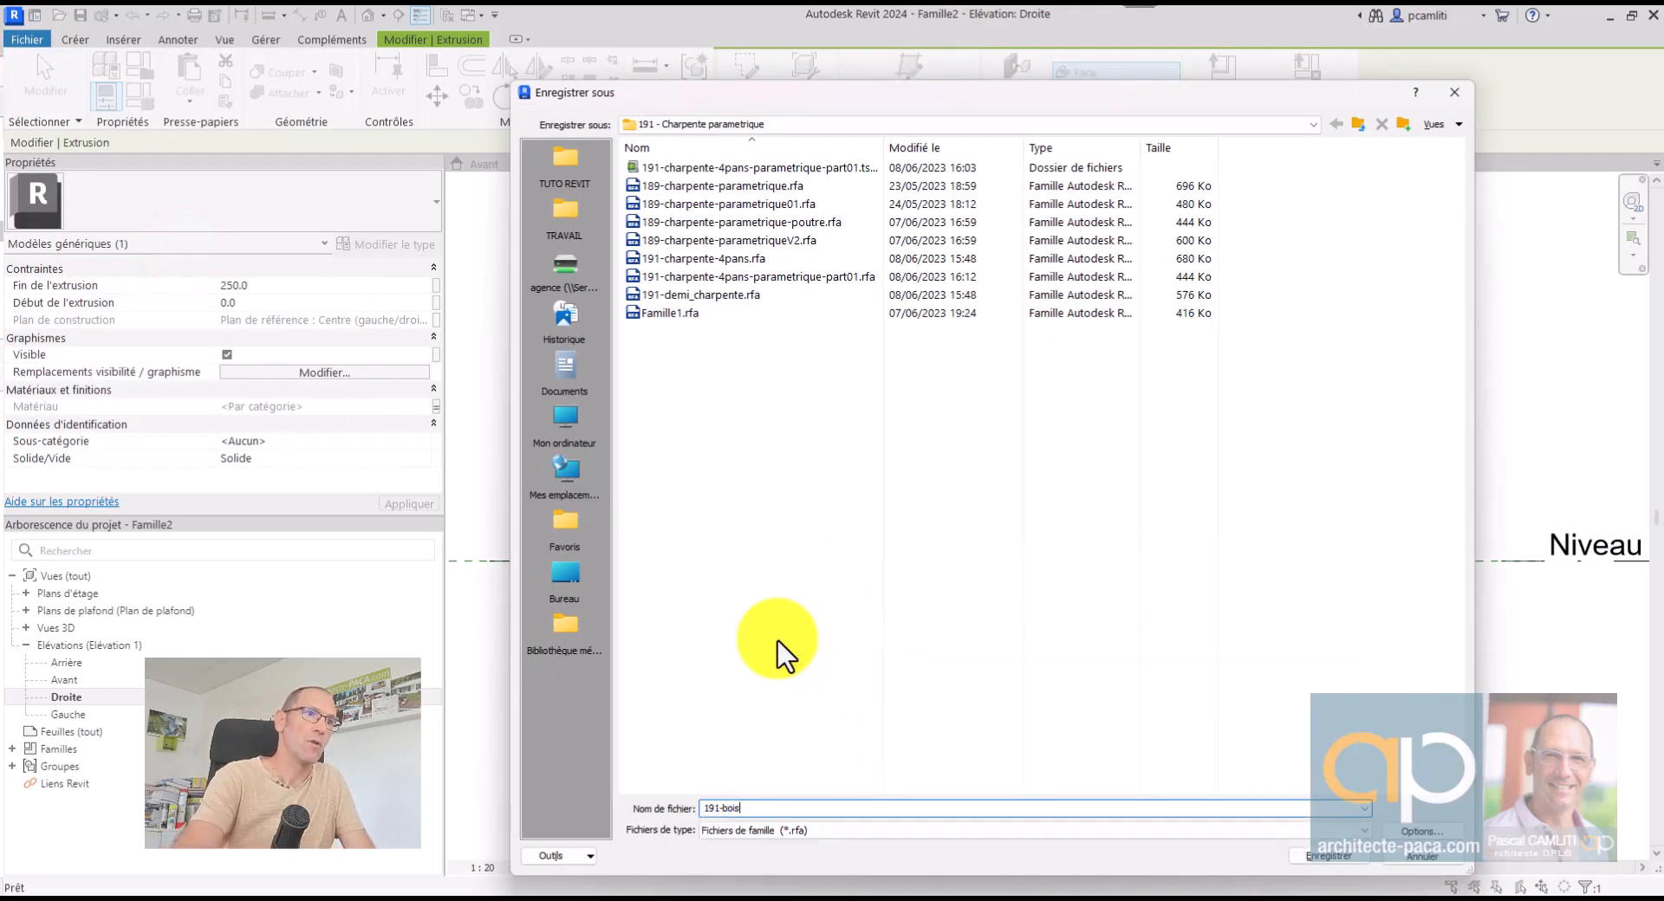
pyautogui.press('Return')
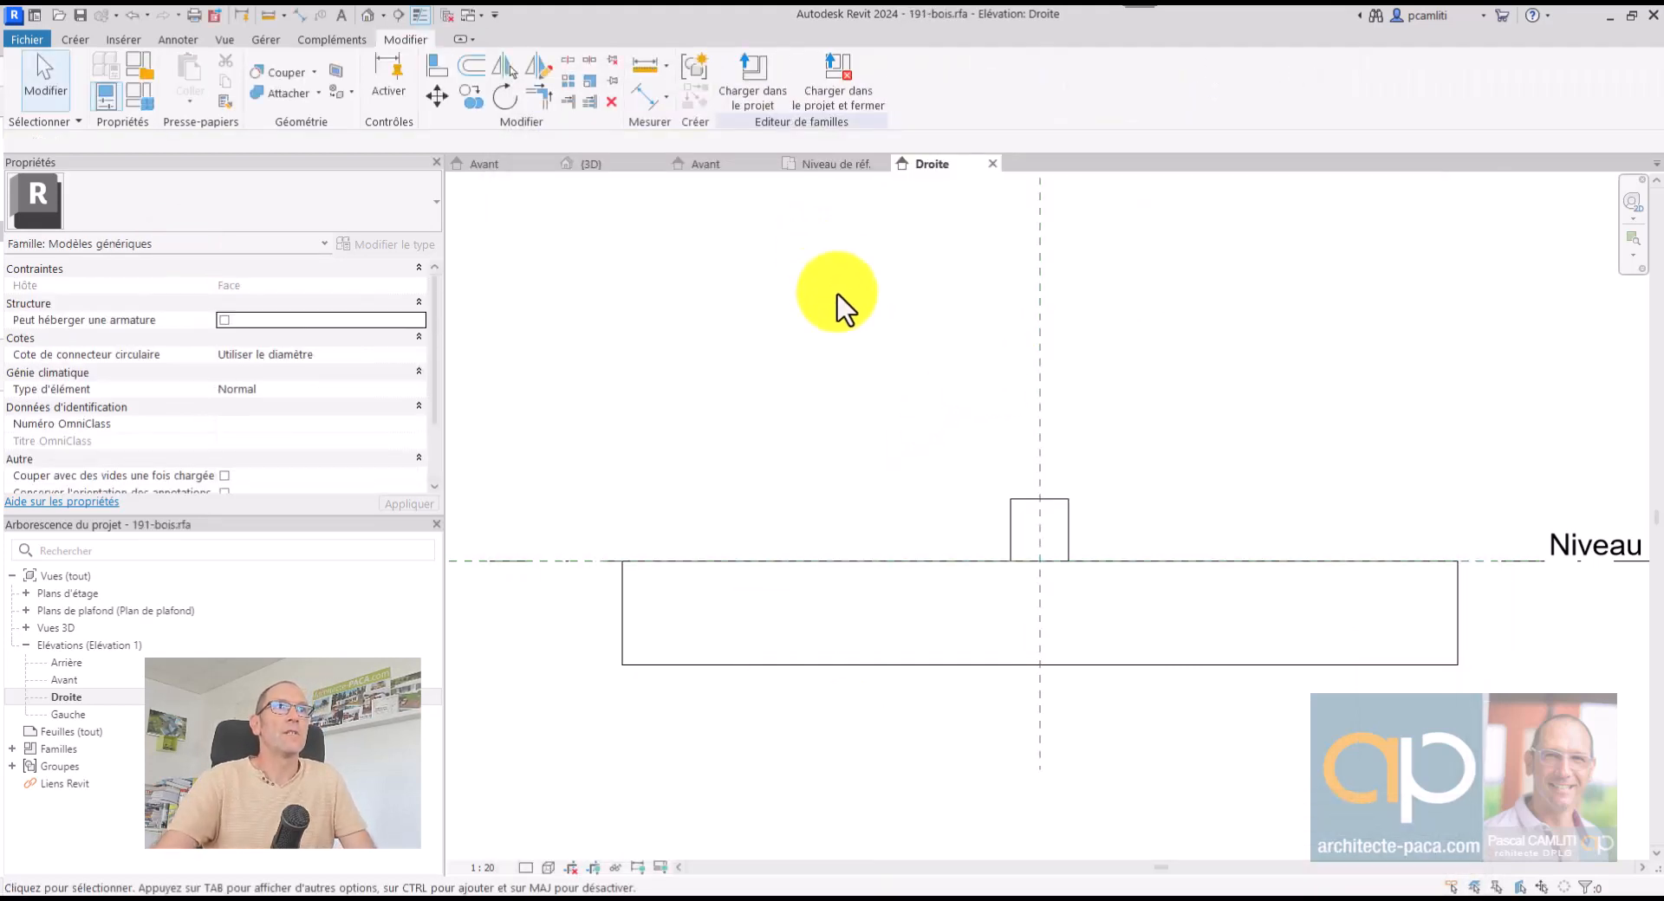
# Load the 191-bois family into 191-demi_charpente.rfa and exit component placement
pyautogui.click(753, 92)
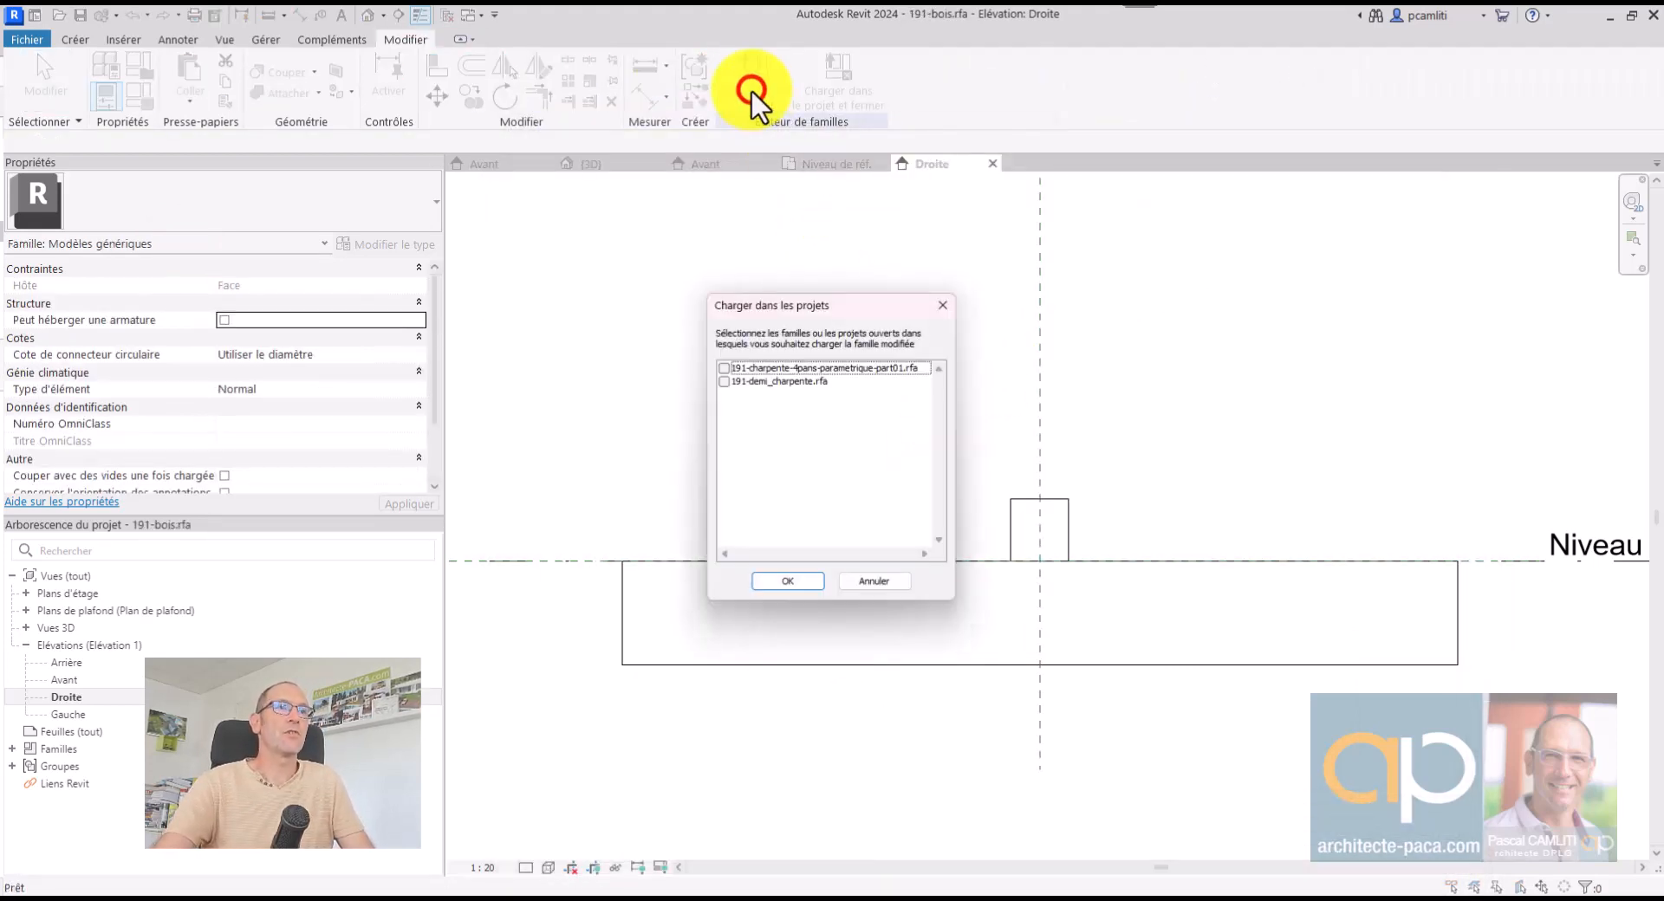
pyautogui.click(722, 381)
pyautogui.click(788, 589)
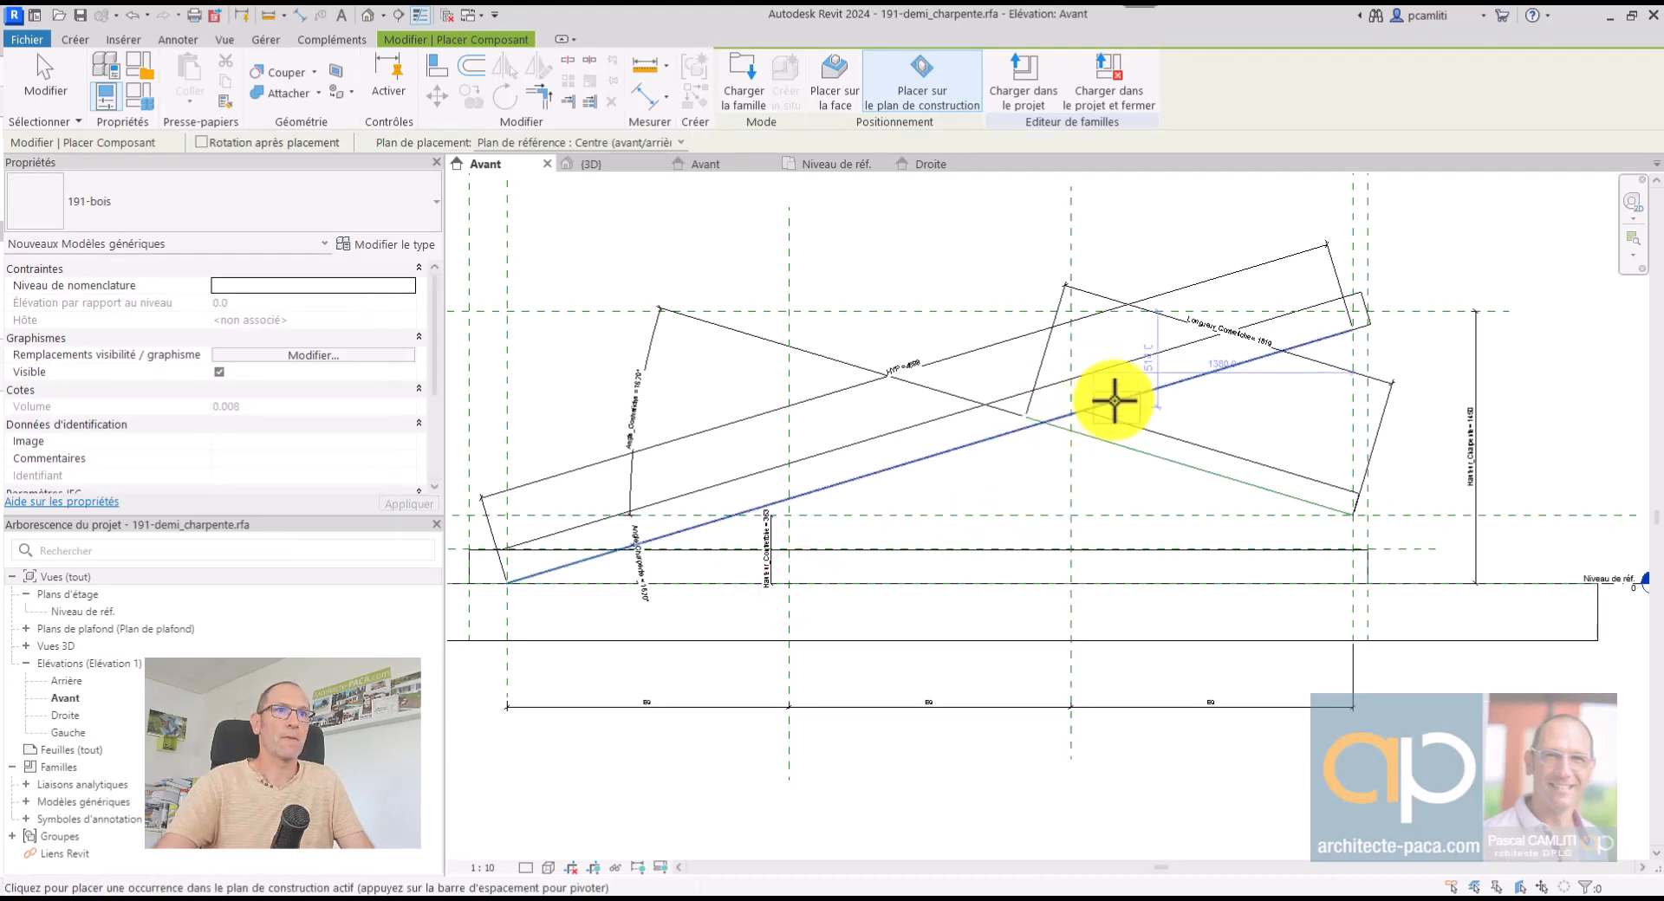
pyautogui.click(1356, 319)
pyautogui.press('Escape')
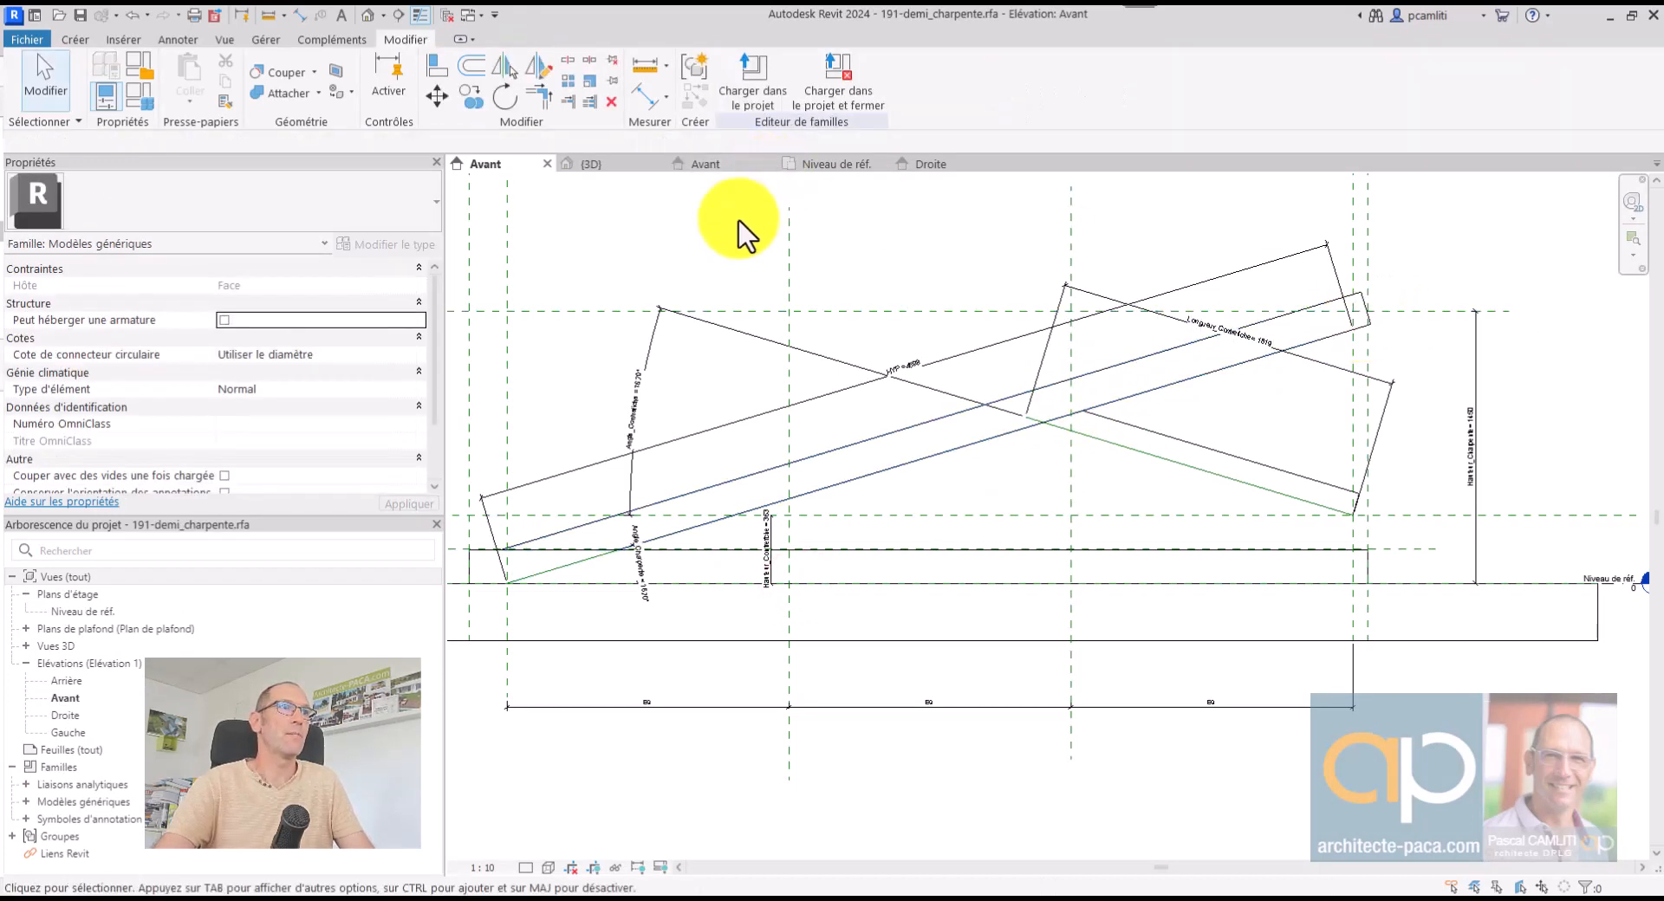
# Close 191-demi_charpente without saving, close the inactive views, and return to the Droite elevation of 191-bois
pyautogui.hotkey('ctrl', 'F4')
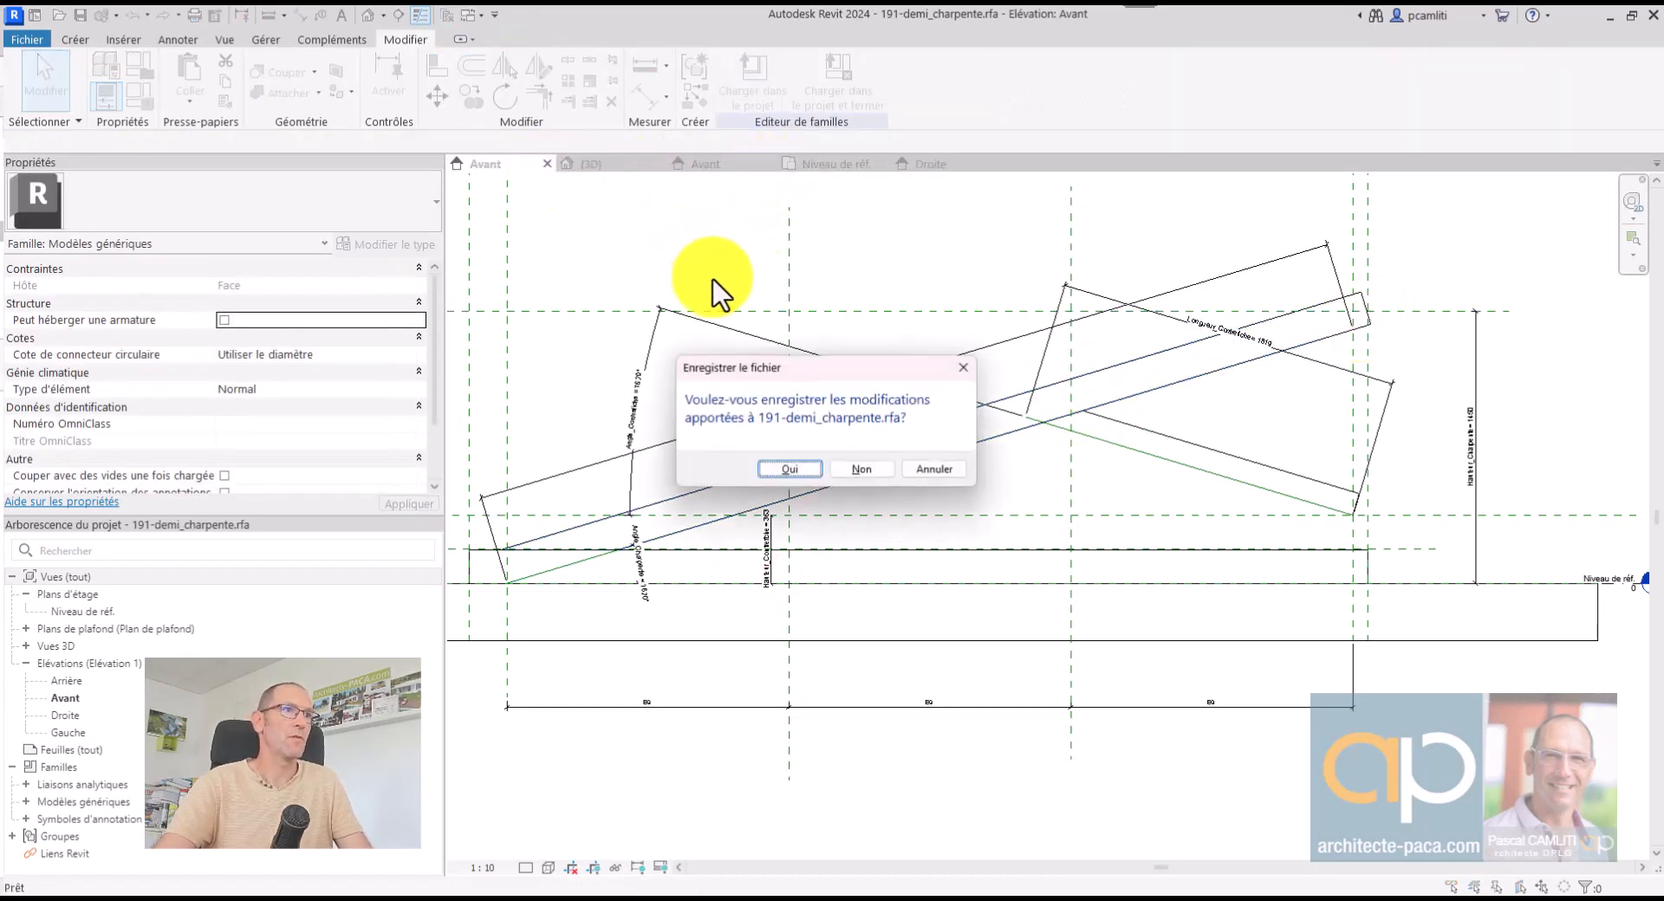
pyautogui.click(851, 464)
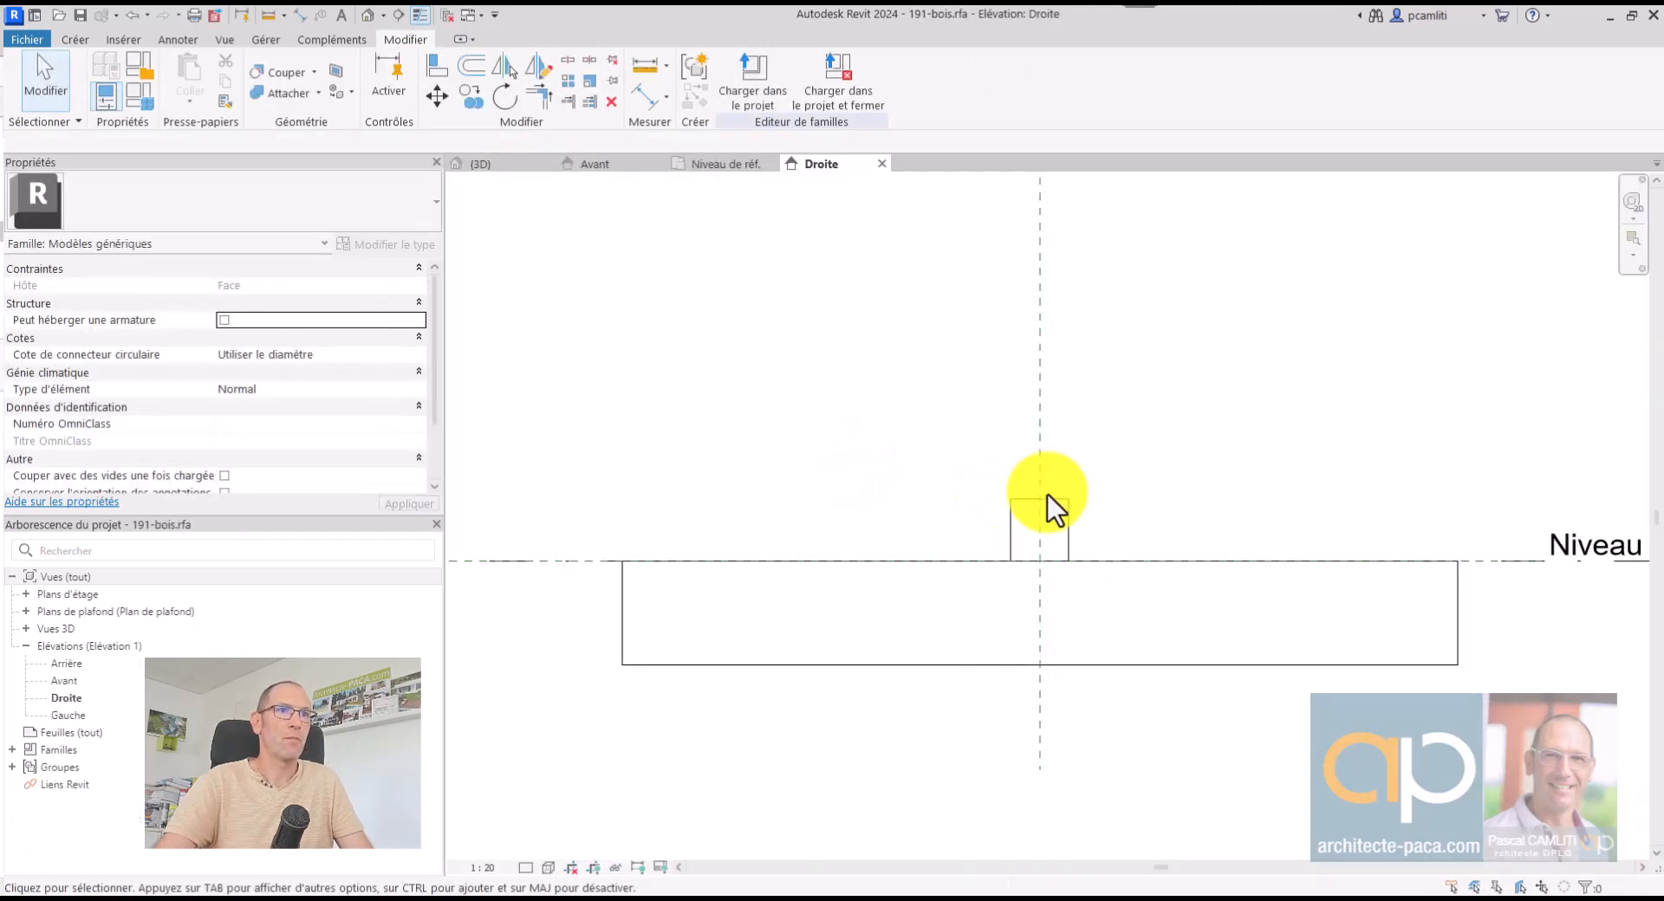
pyautogui.click(444, 15)
pyautogui.click(524, 164)
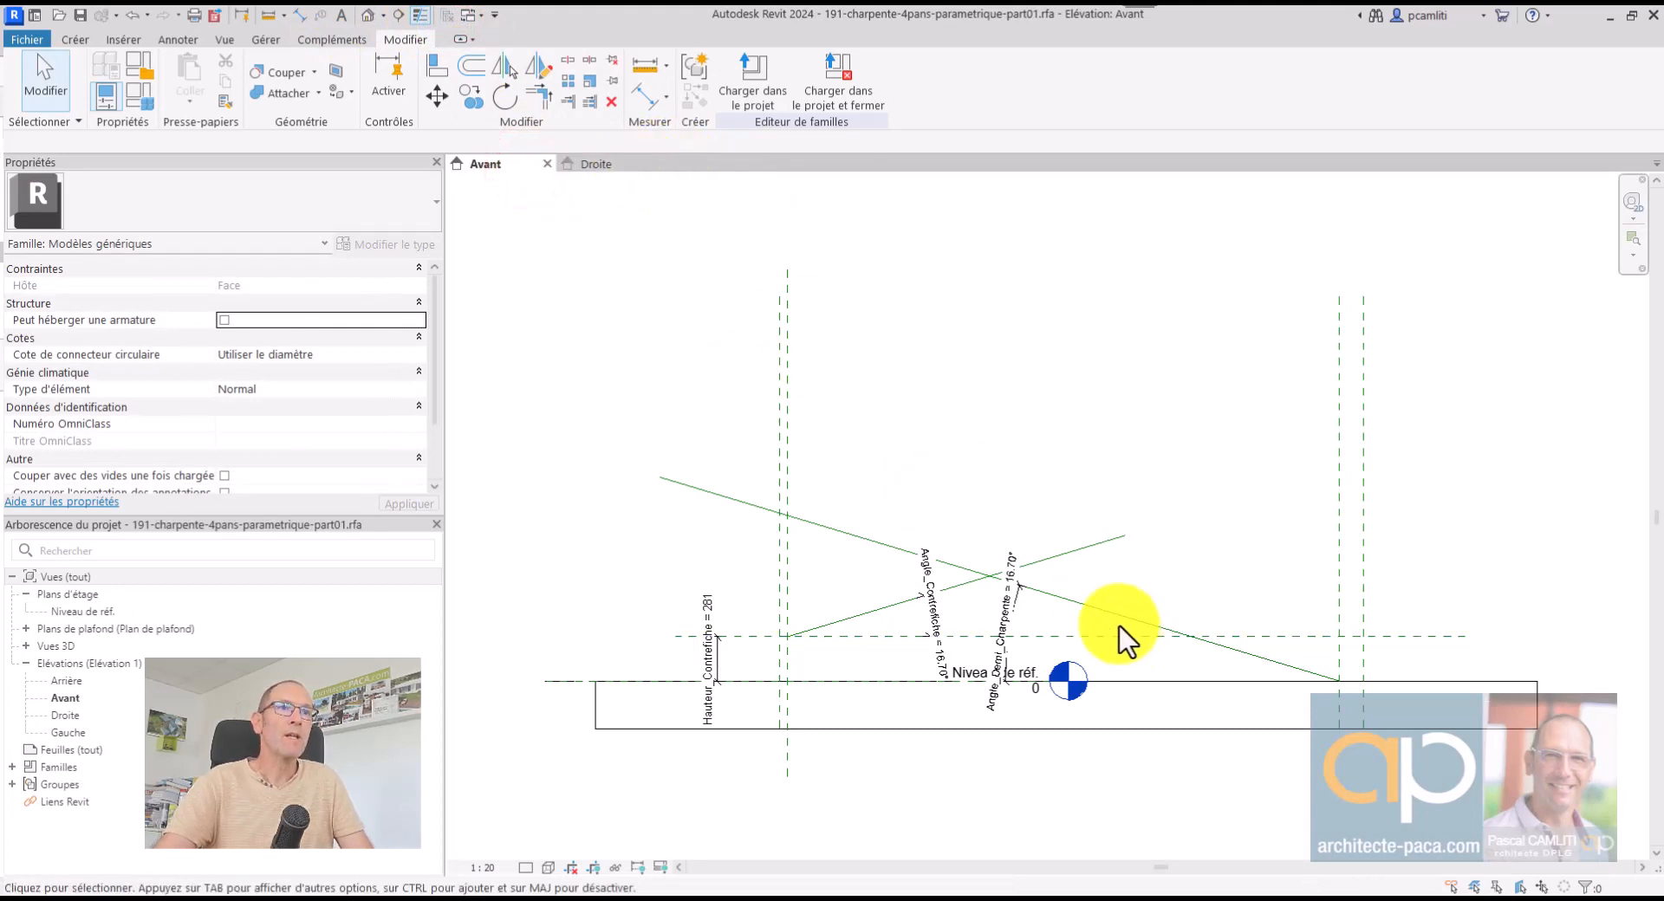
pyautogui.click(605, 168)
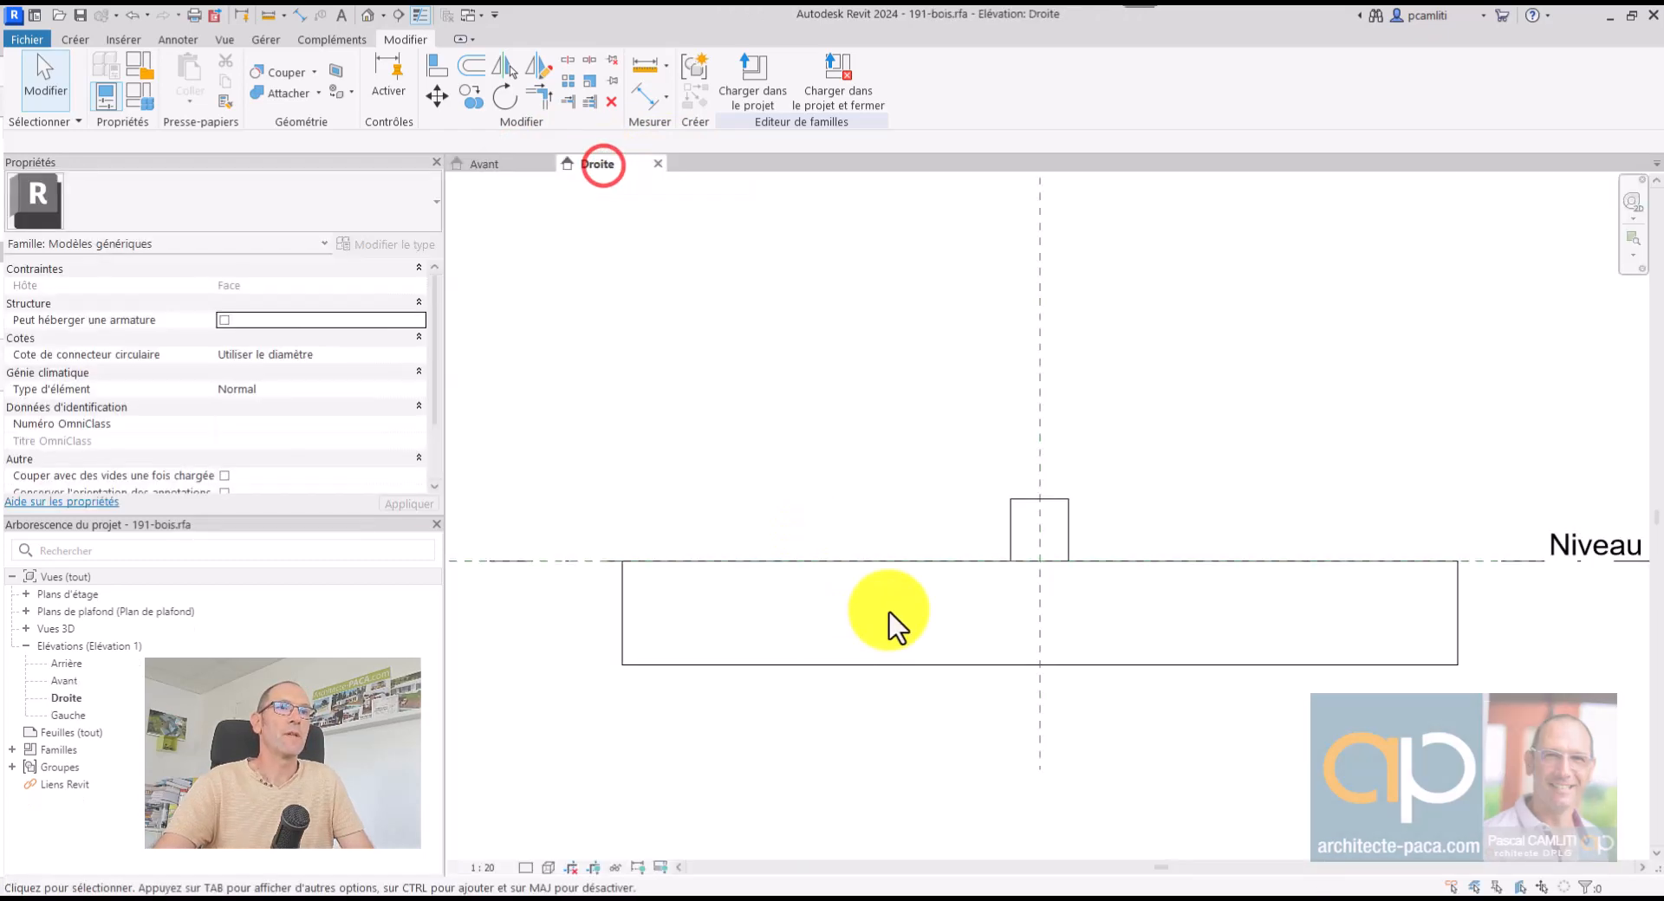
# Examine the beam extrusion of 191-bois in the 3D view
pyautogui.press('3')
pyautogui.press('d')
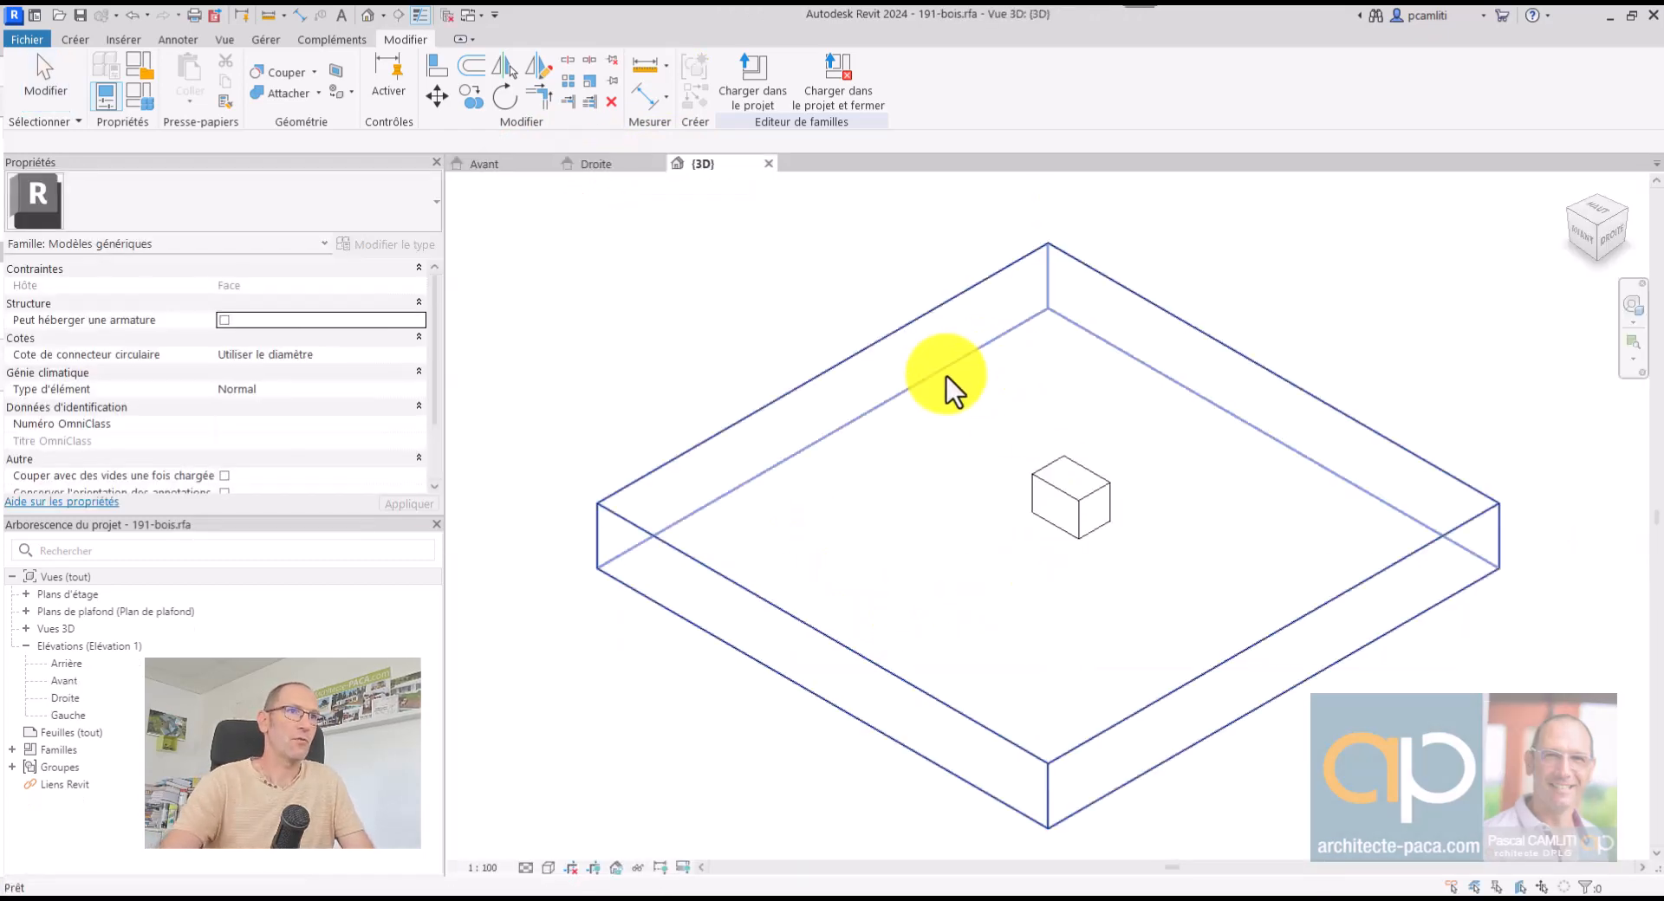
pyautogui.click(1088, 496)
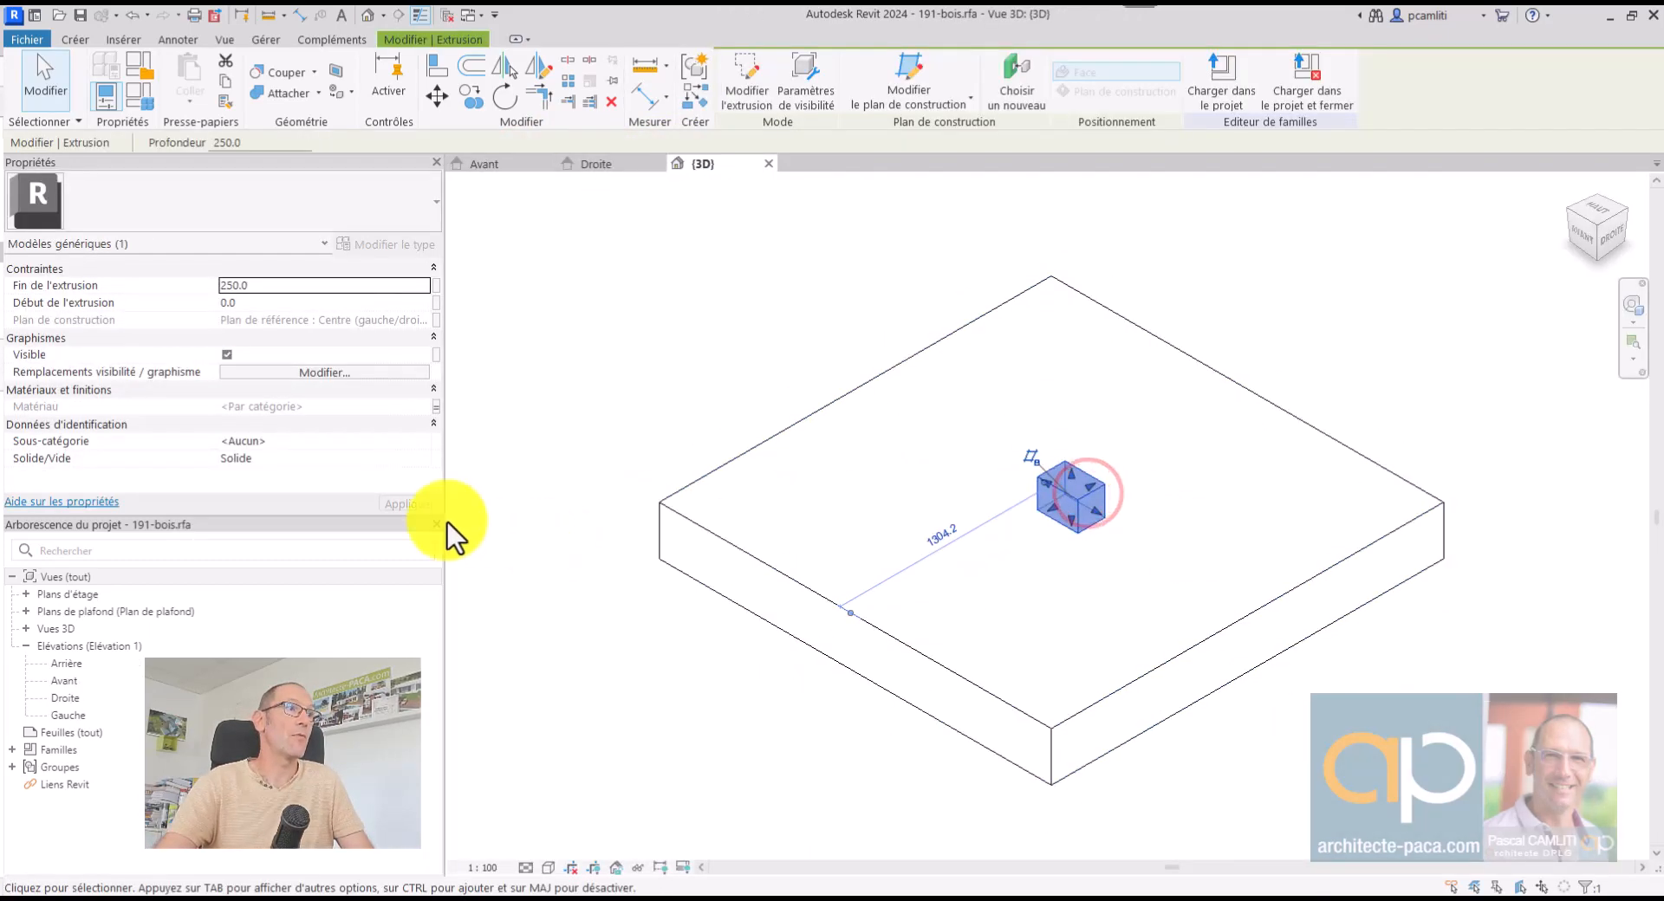
pyautogui.click(621, 343)
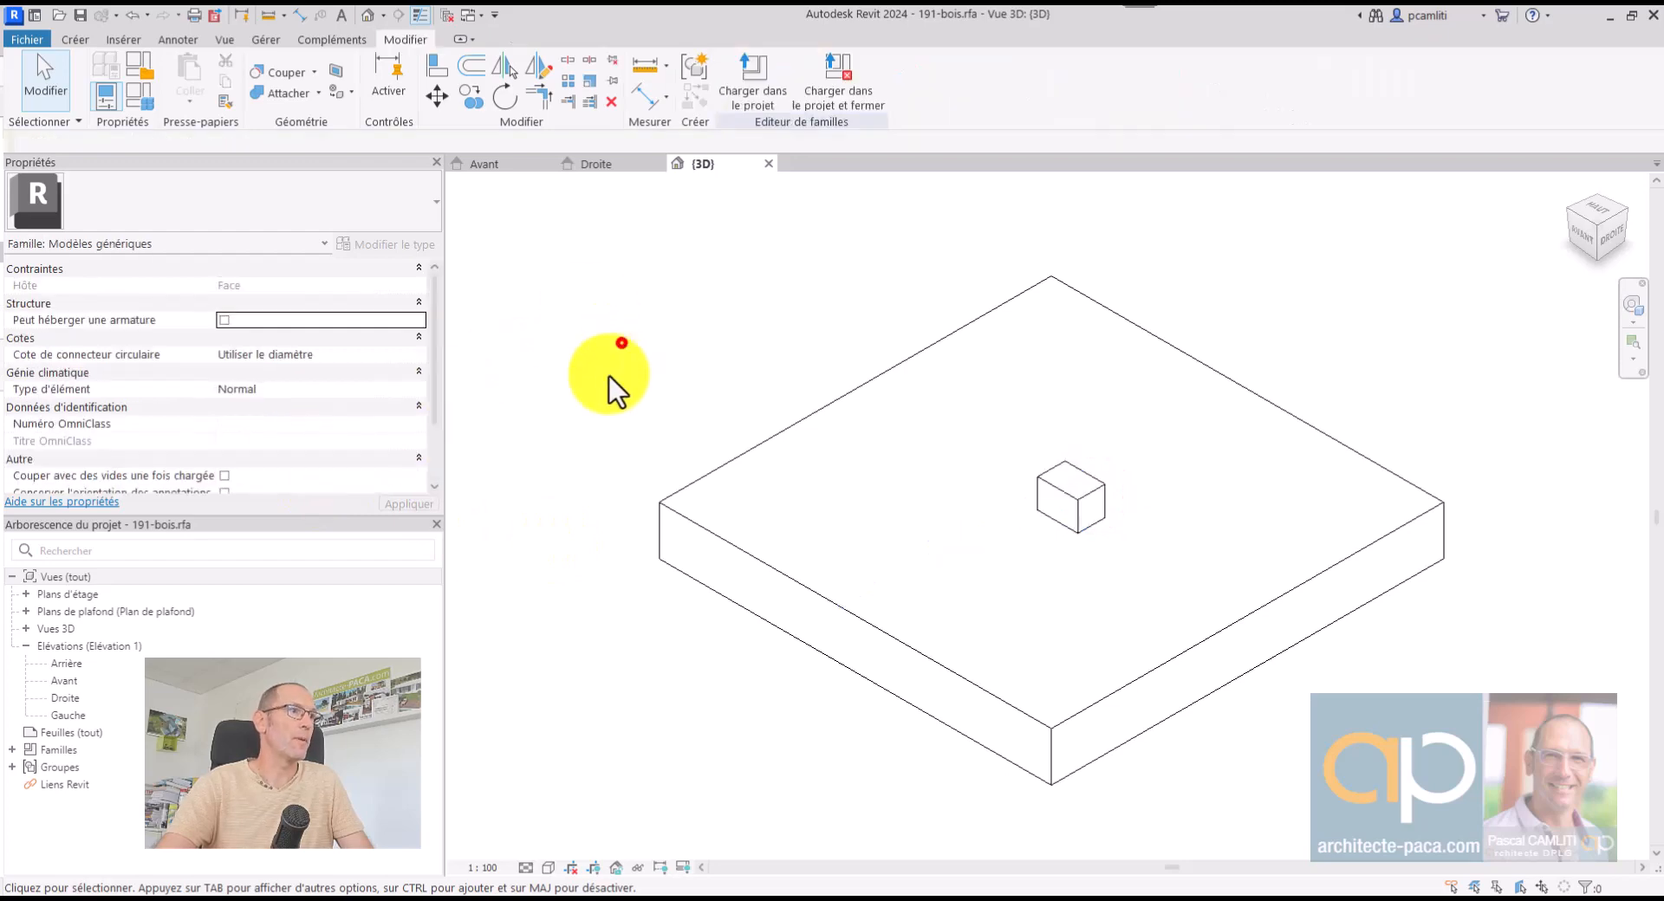
# In the Niveau de réf. floor plan, stretch the free end of the beam extrusion to a length of about 1383 mm
pyautogui.doubleClick(108, 604)
pyautogui.doubleClick(104, 625)
pyautogui.doubleClick(103, 598)
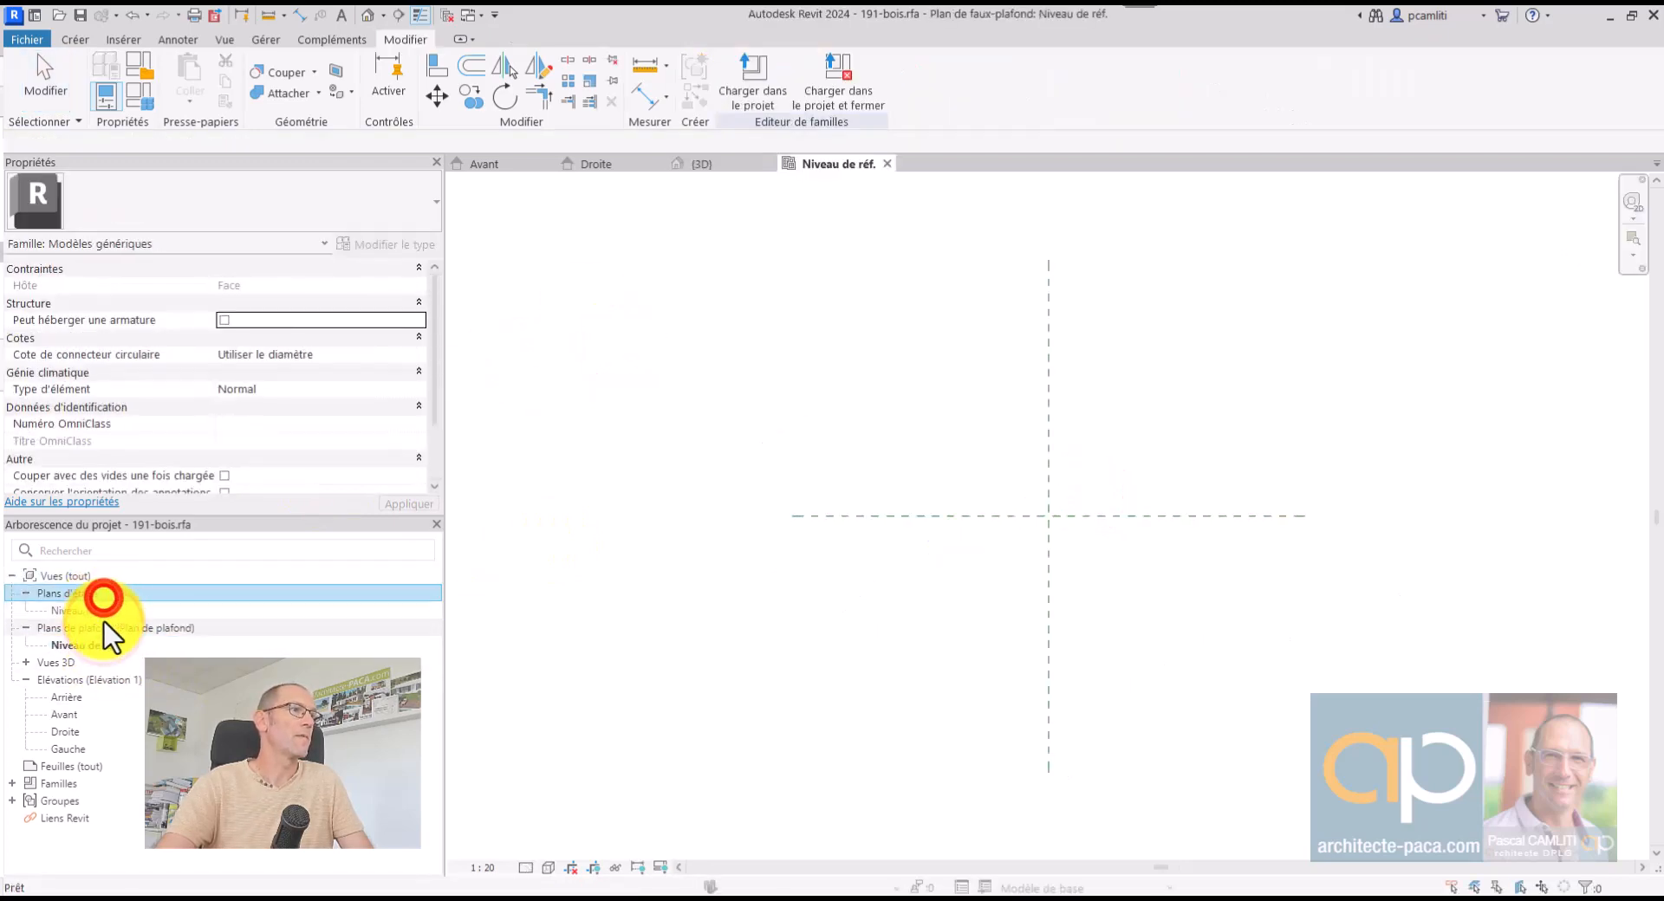
pyautogui.doubleClick(87, 610)
pyautogui.scroll(-1, 1109, 530)
pyautogui.moveTo(1110, 531); pyautogui.dragTo(847, 583, button='middle')
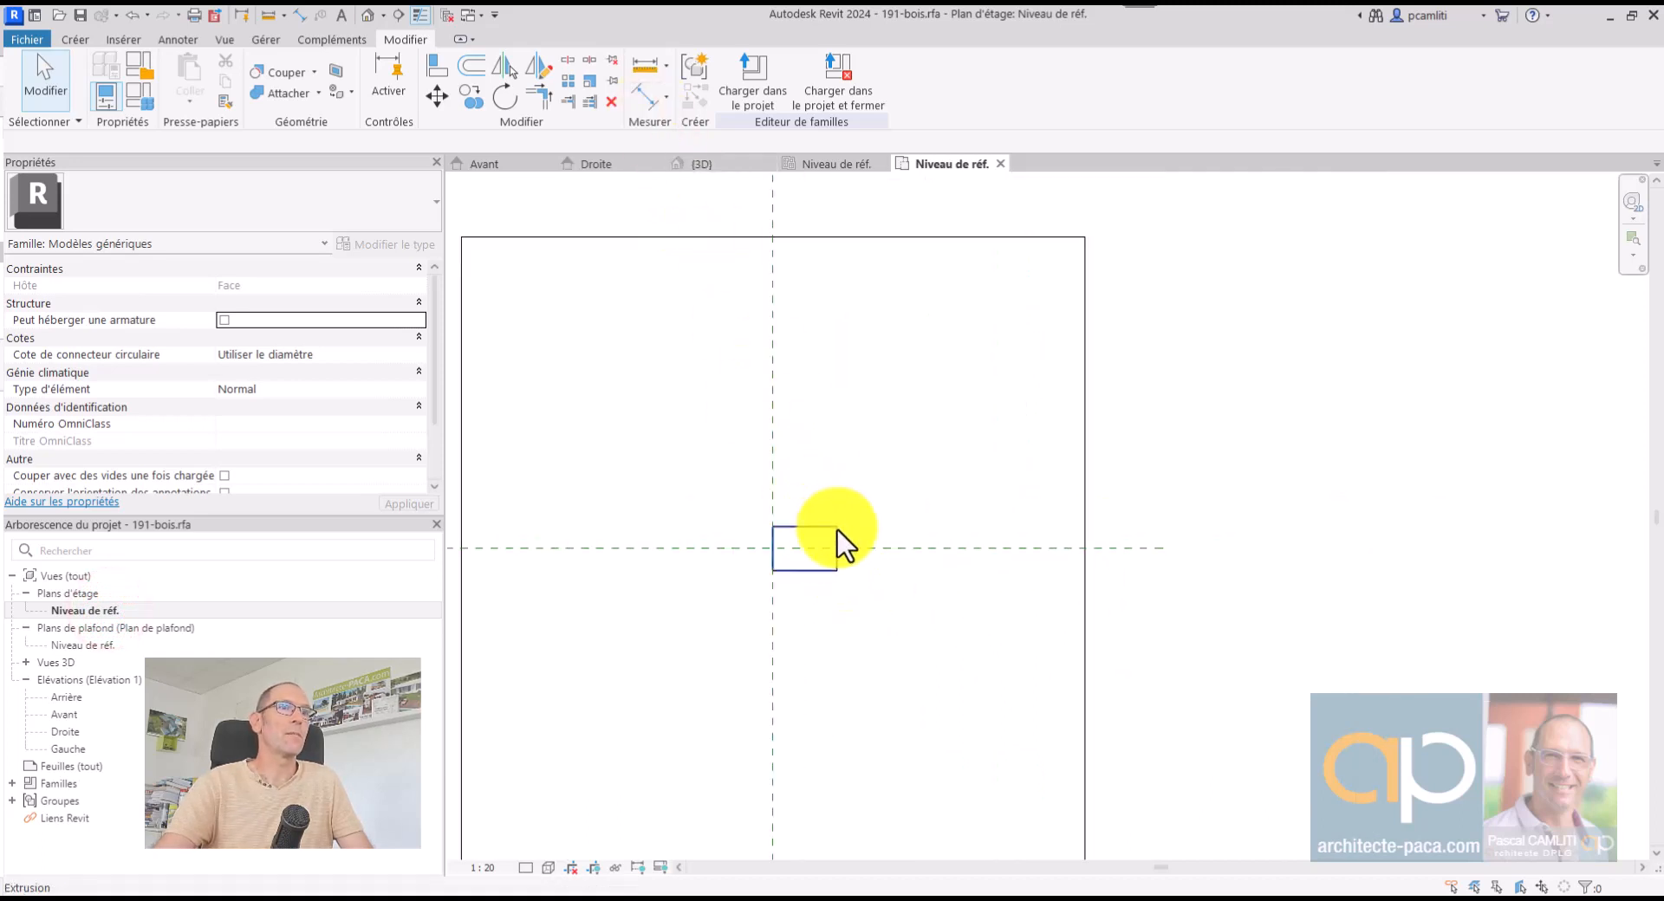
pyautogui.click(838, 546)
pyautogui.moveTo(840, 548); pyautogui.dragTo(1127, 552)
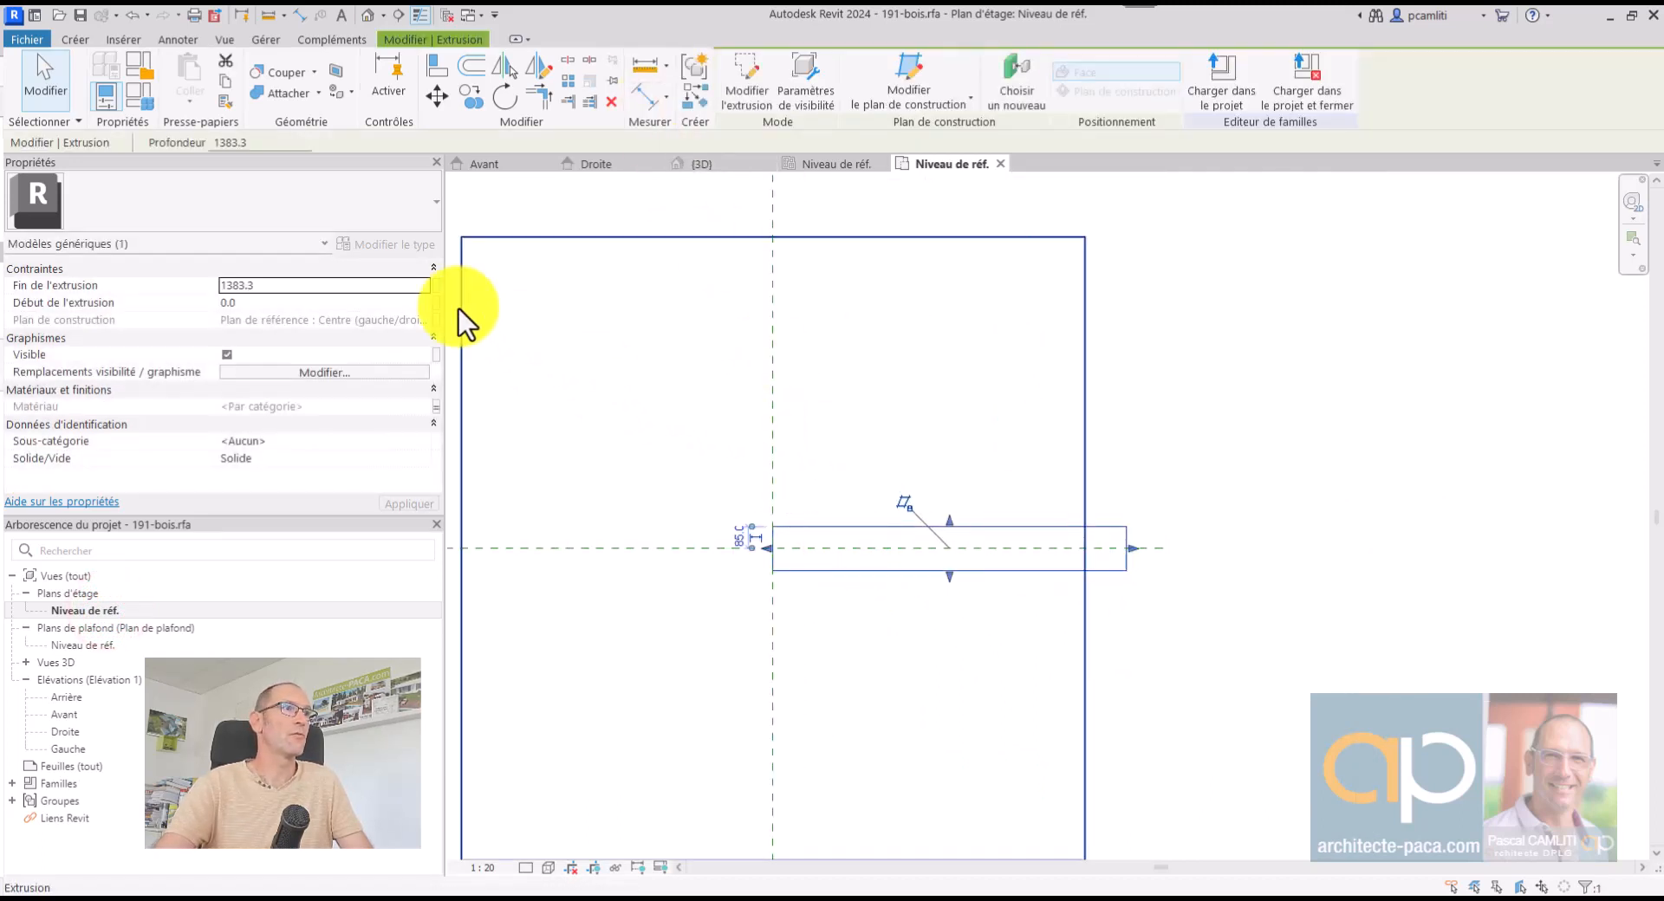
# Add a length type parameter named Longueur_Bois to the family and set its value to 2500
pyautogui.click(438, 286)
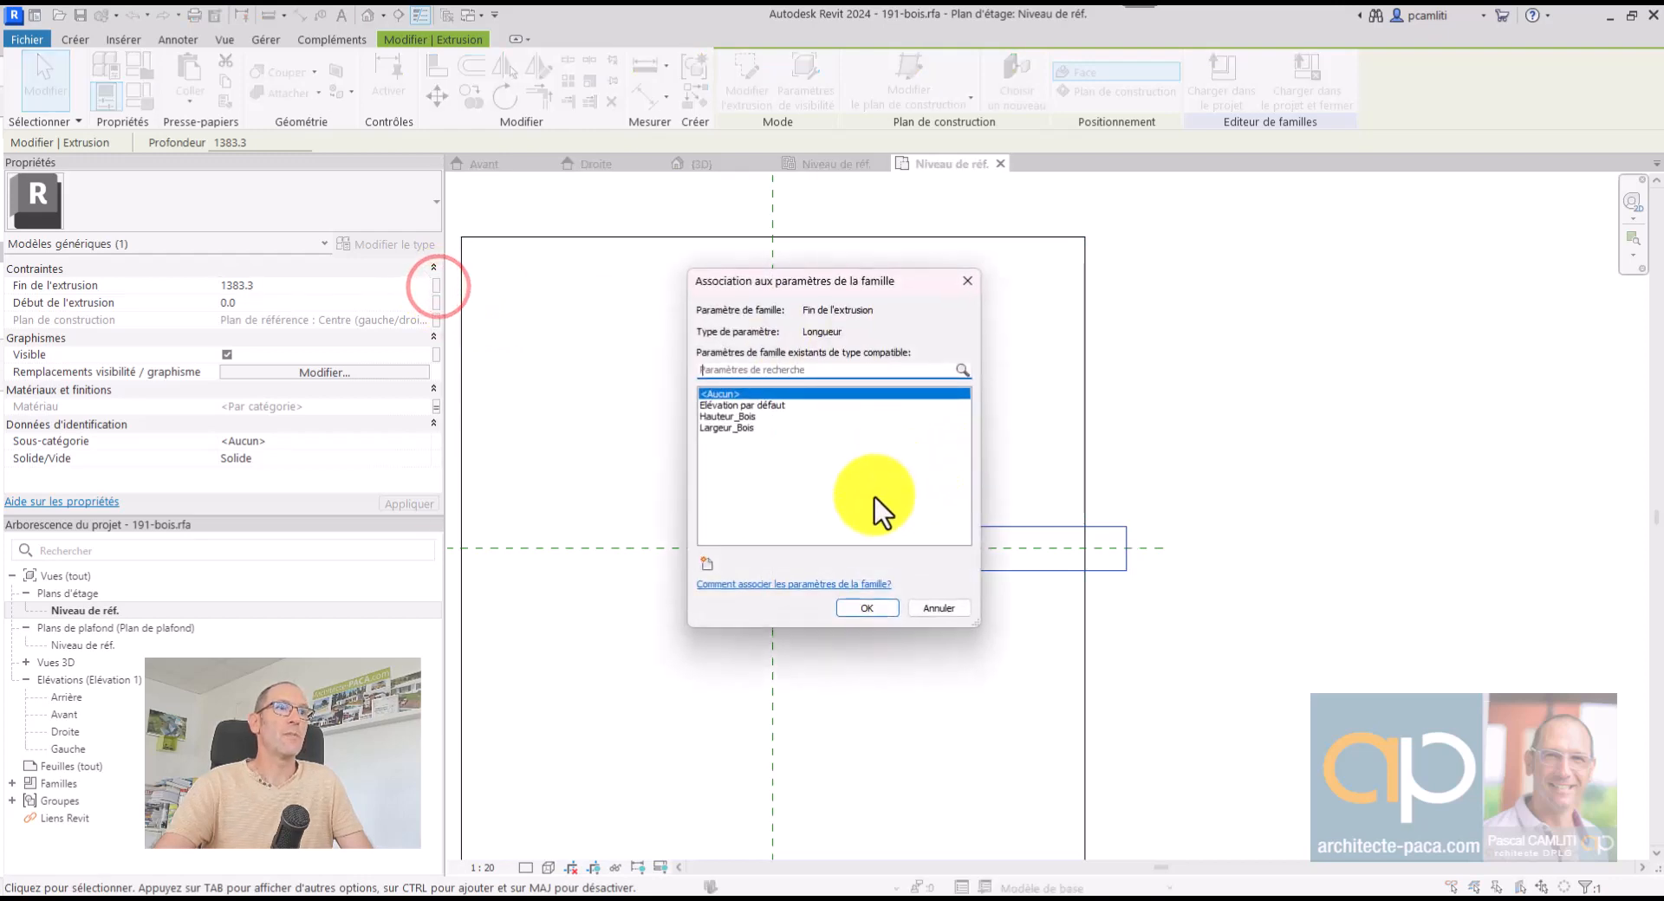
pyautogui.click(927, 600)
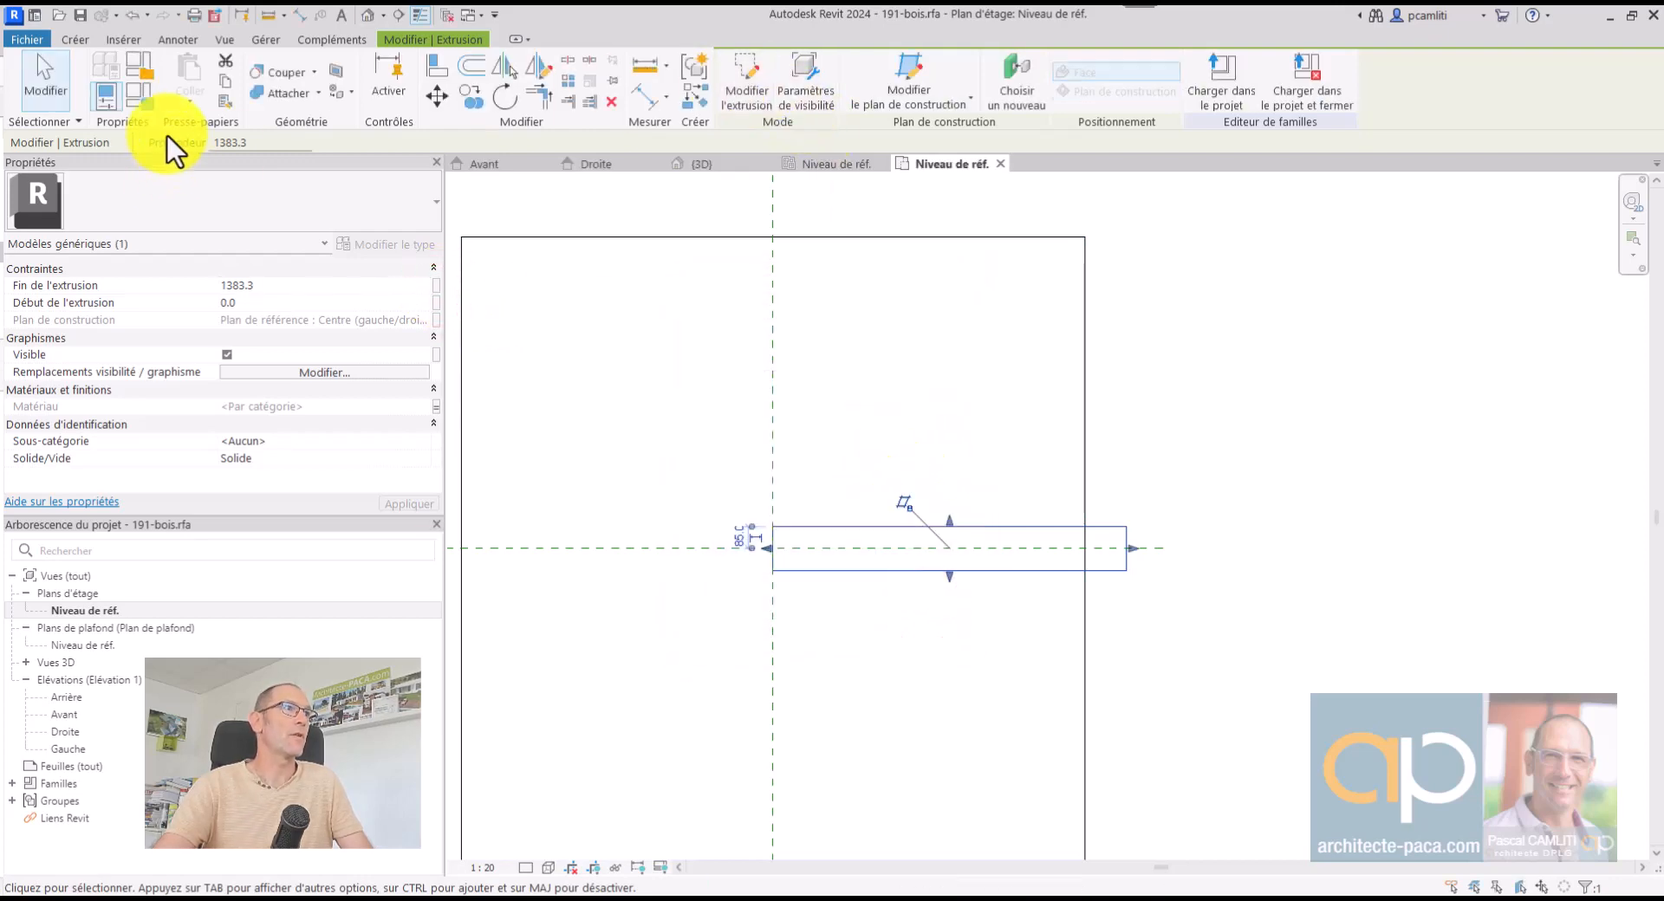
pyautogui.click(149, 90)
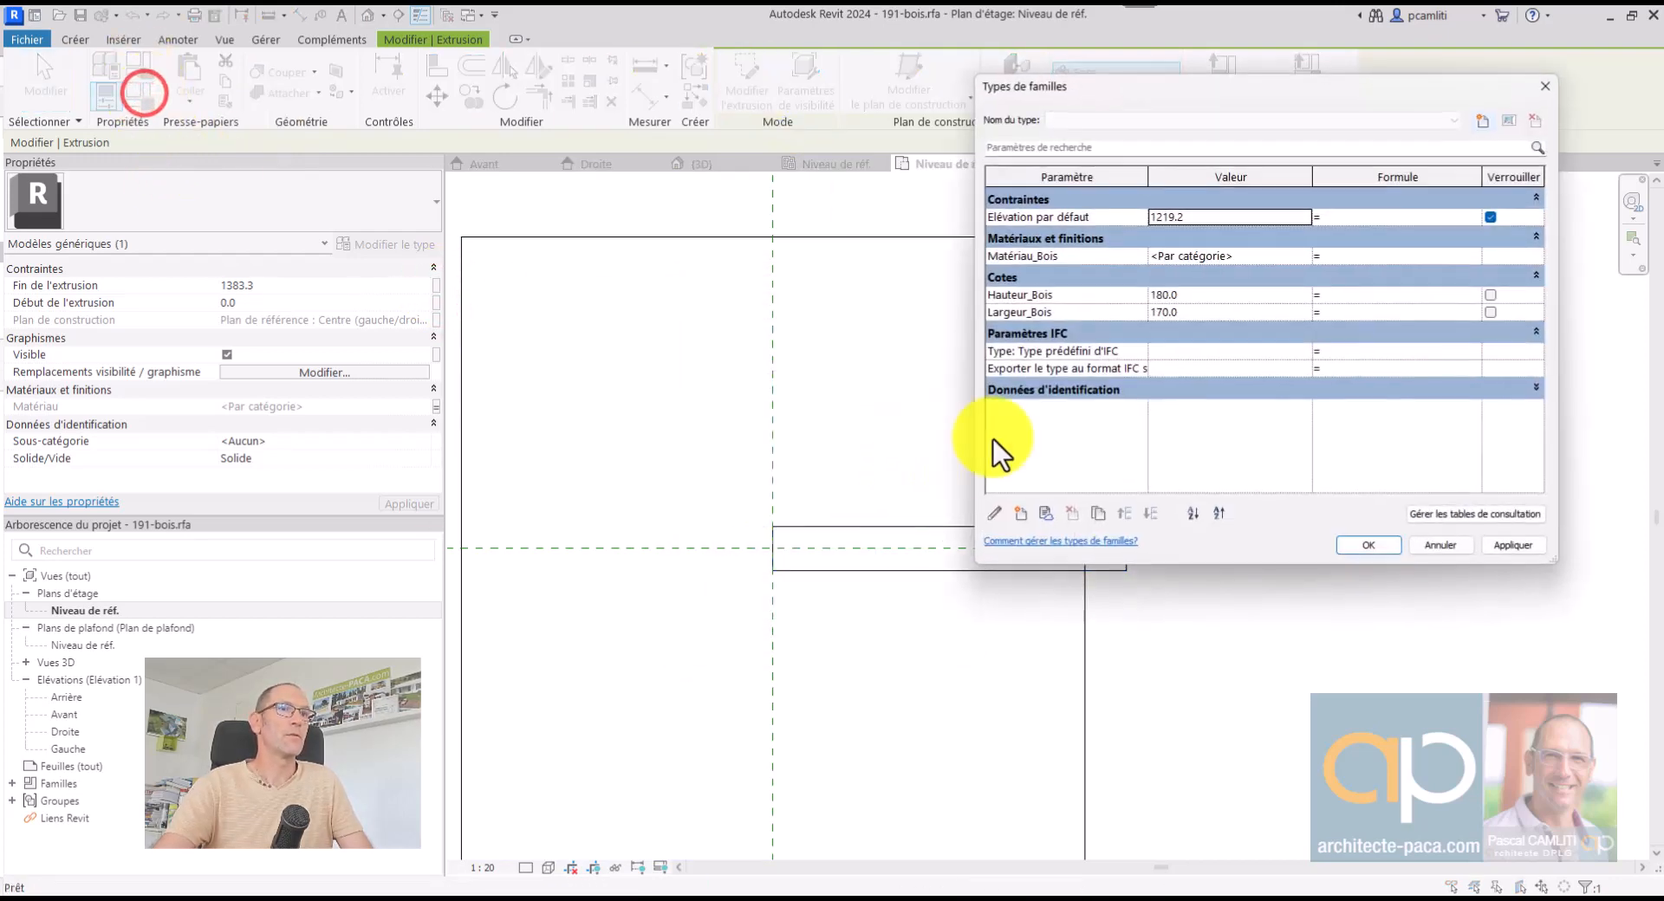
pyautogui.click(1022, 514)
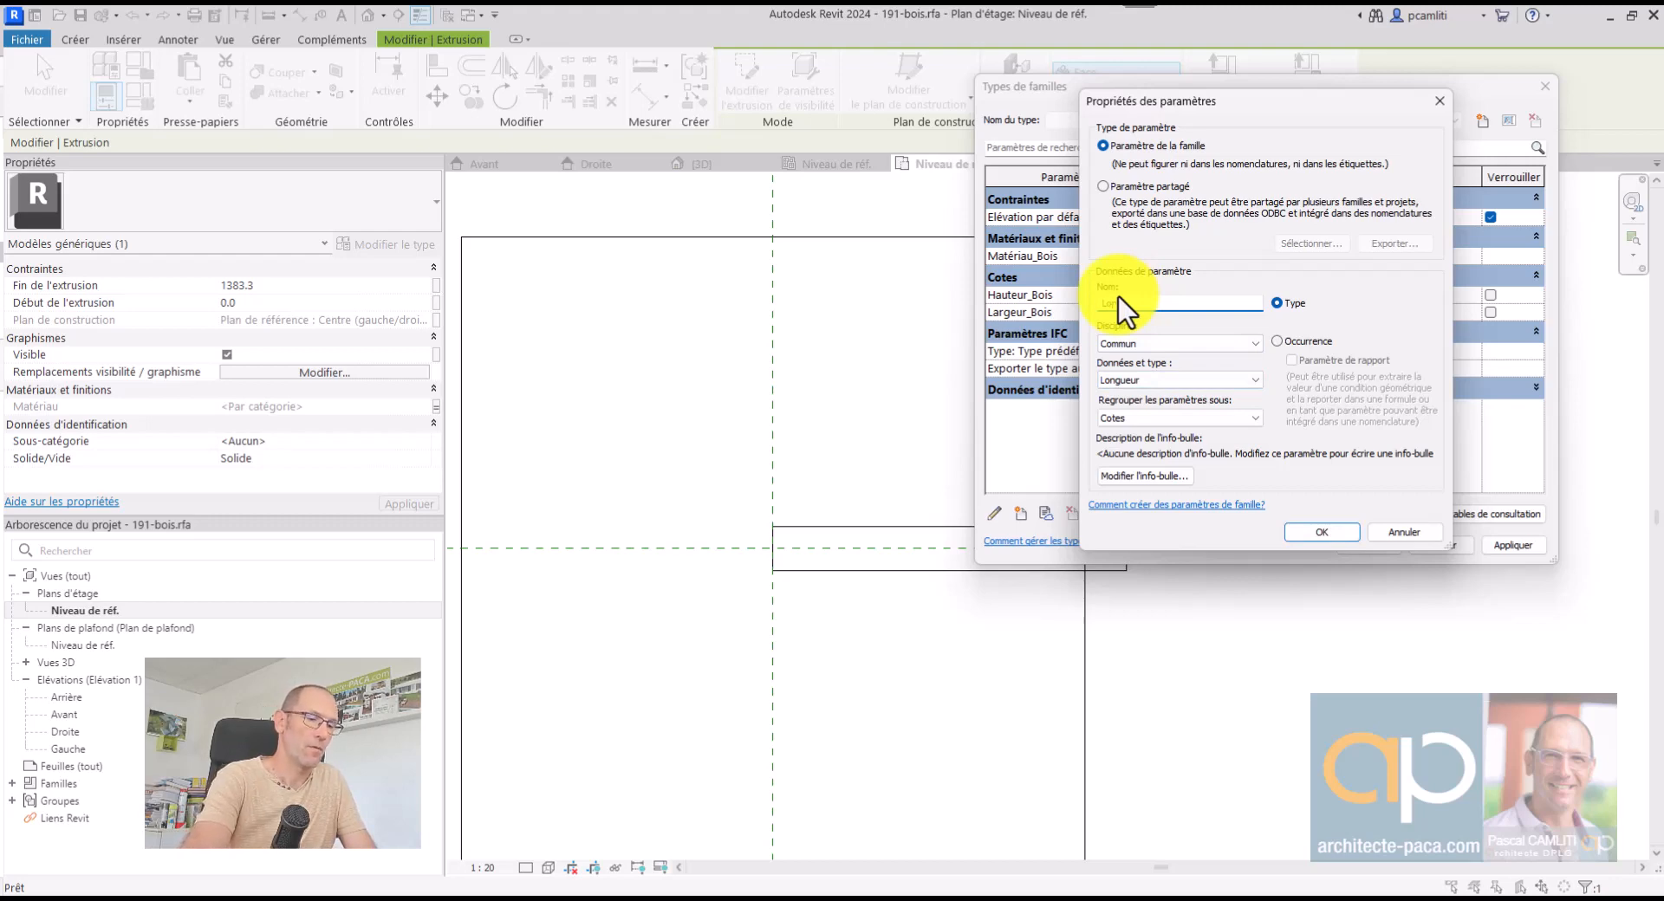
pyautogui.write('Longueur_Bois')
pyautogui.press('Return')
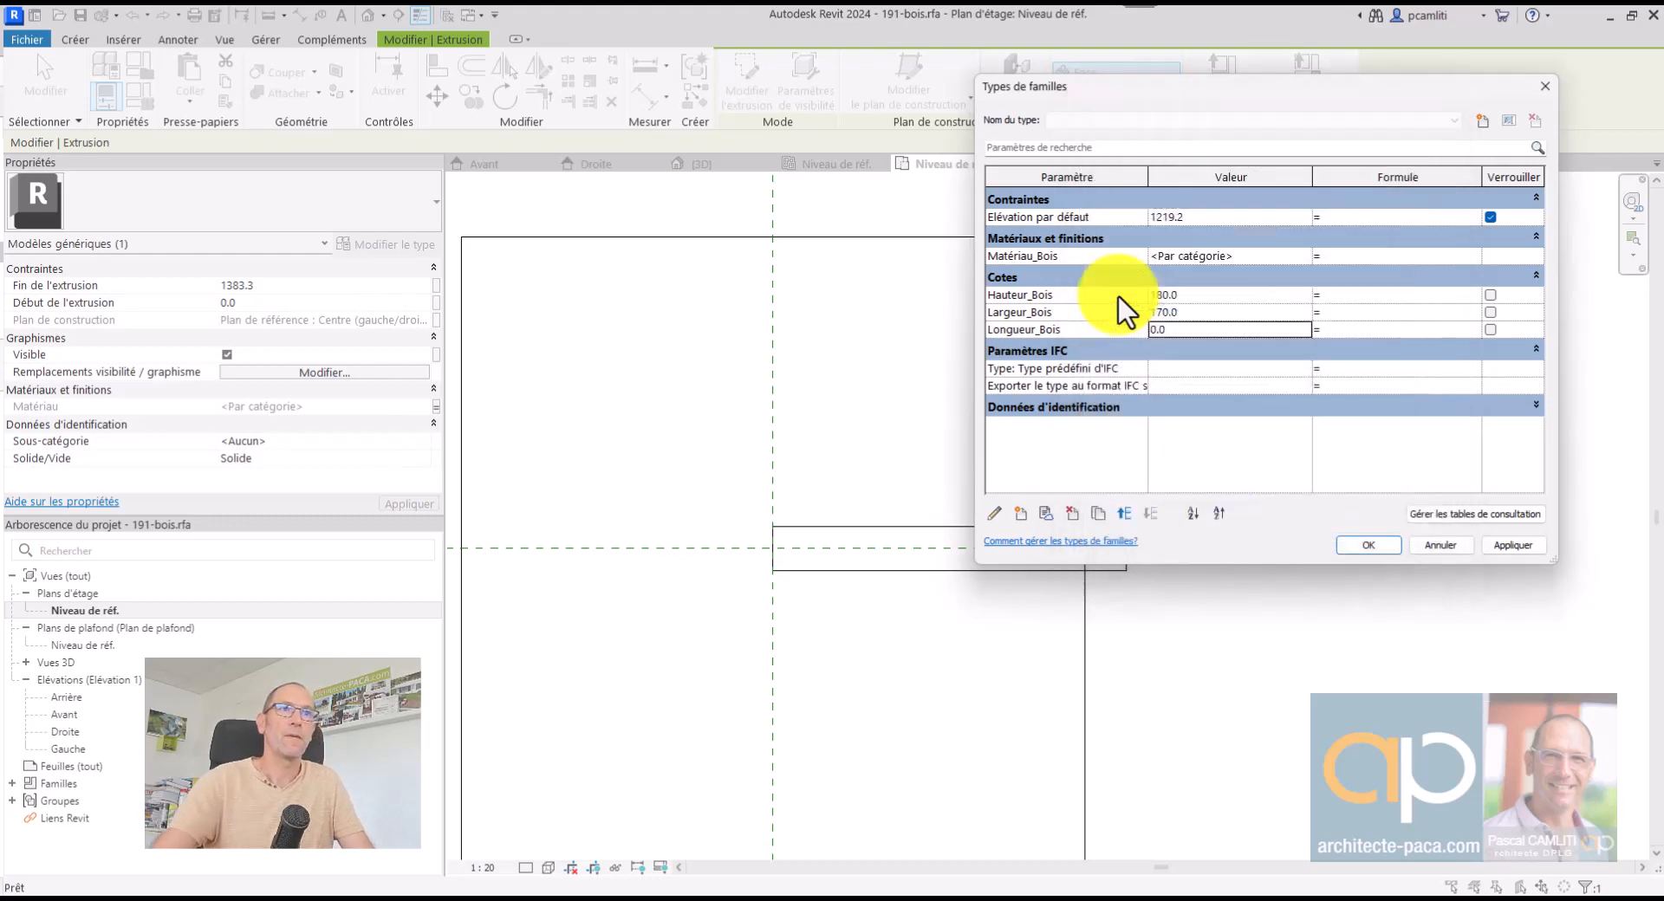
pyautogui.click(1225, 330)
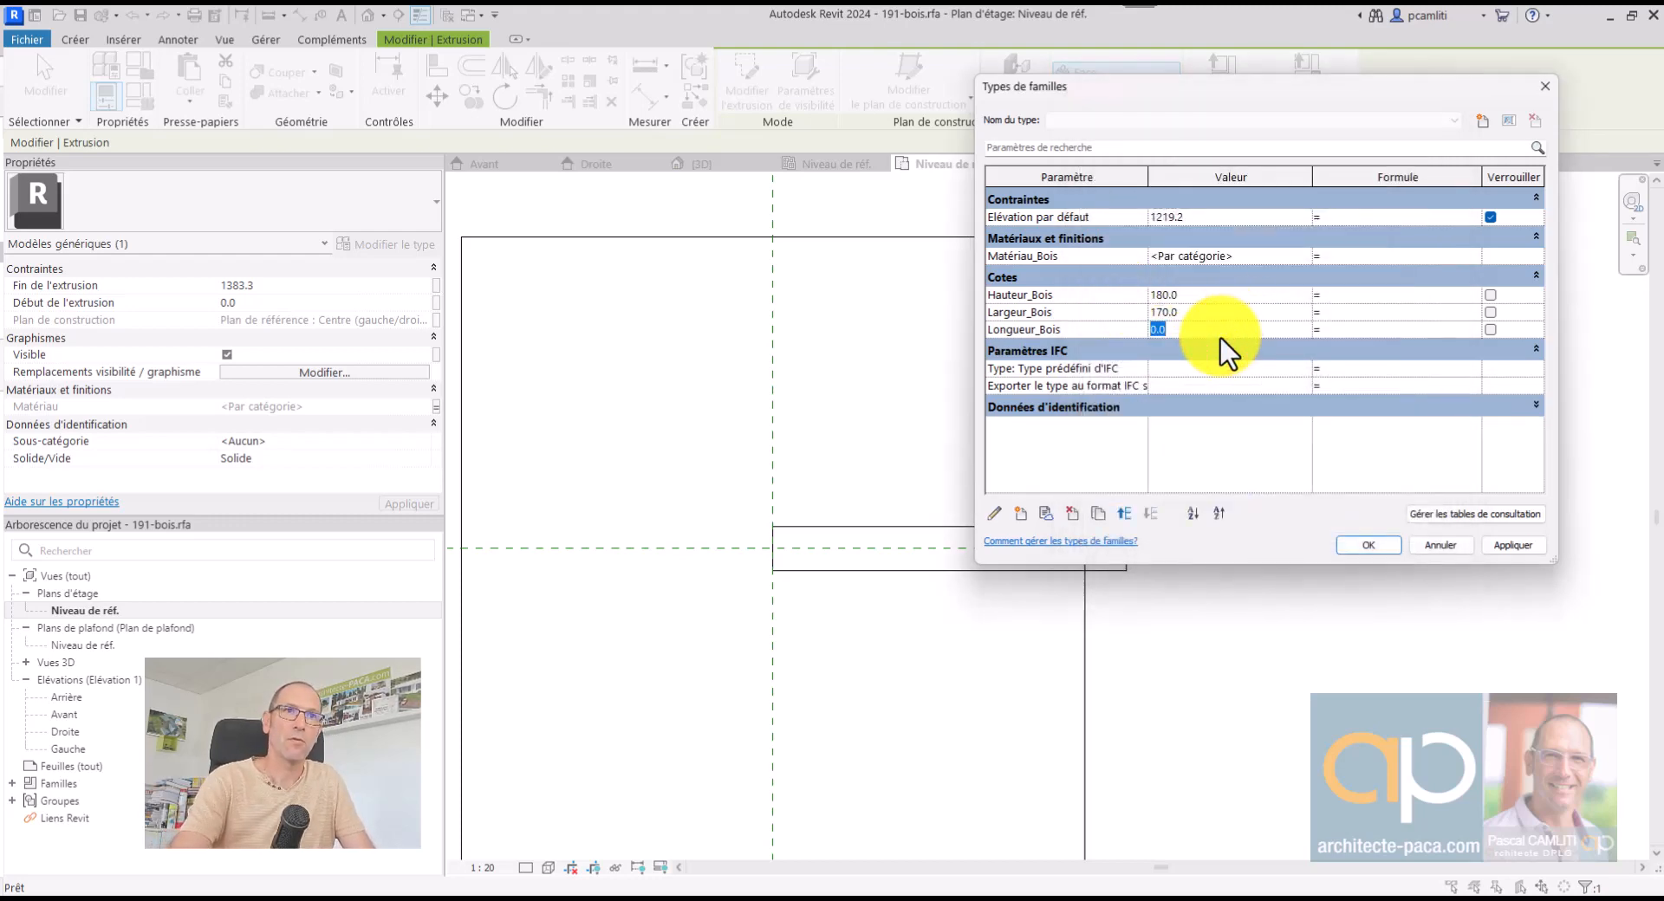
pyautogui.write('2500')
pyautogui.click(1522, 546)
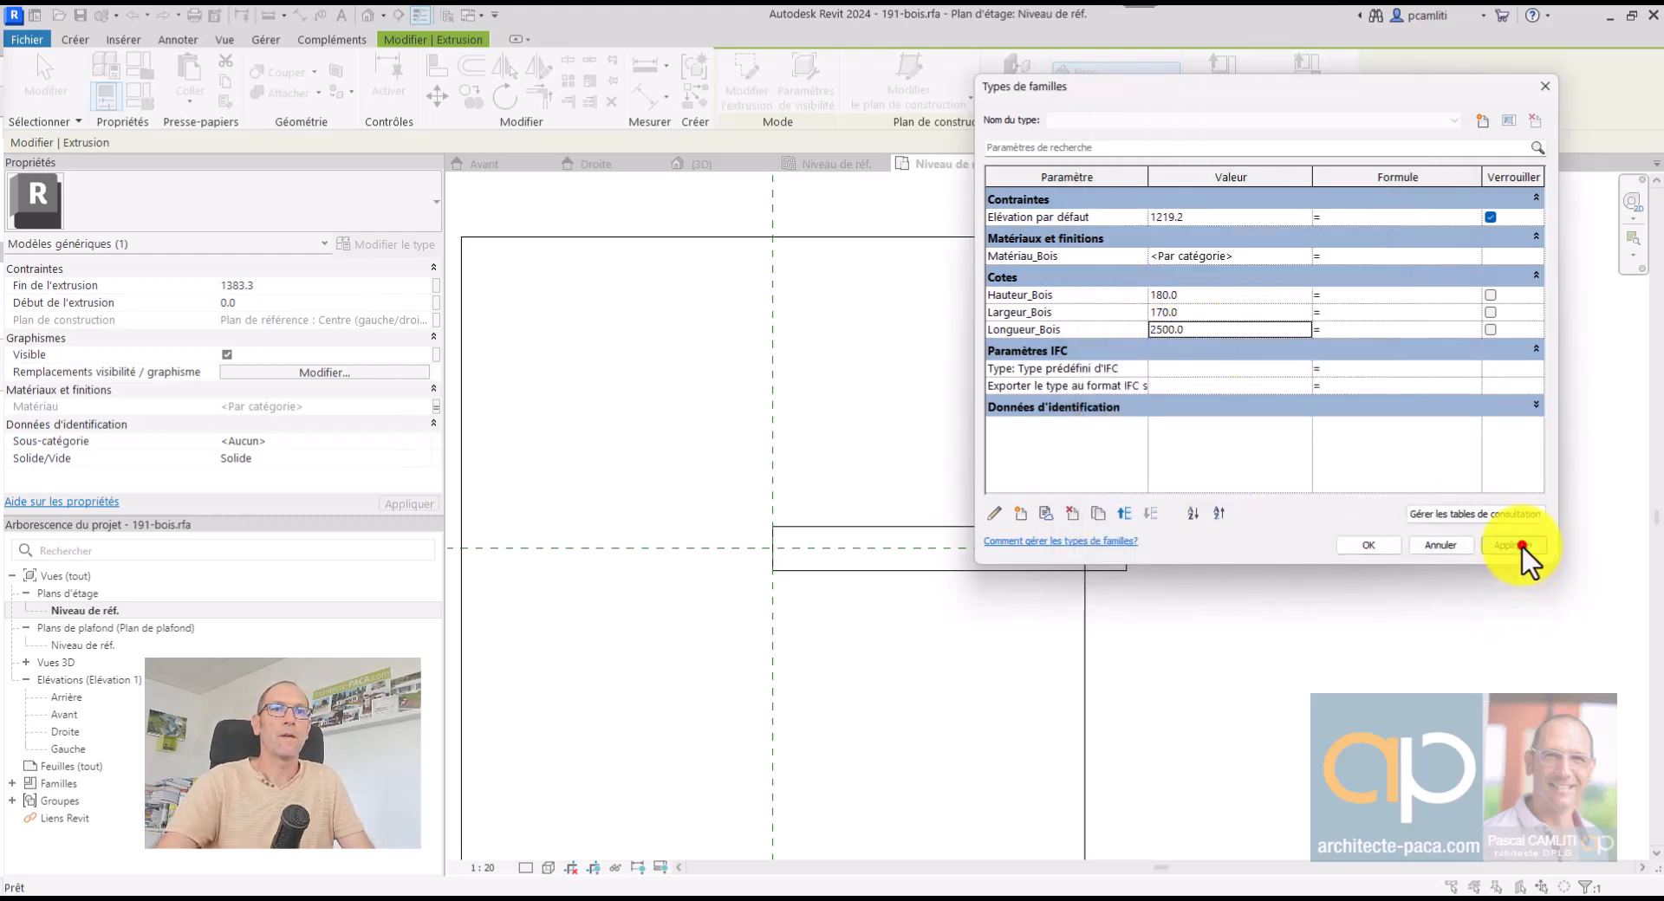
pyautogui.click(1385, 548)
# Associate the beam extrusion's end (Fin de l'extrusion) with the family parameter Longueur_Bois
pyautogui.click(945, 528)
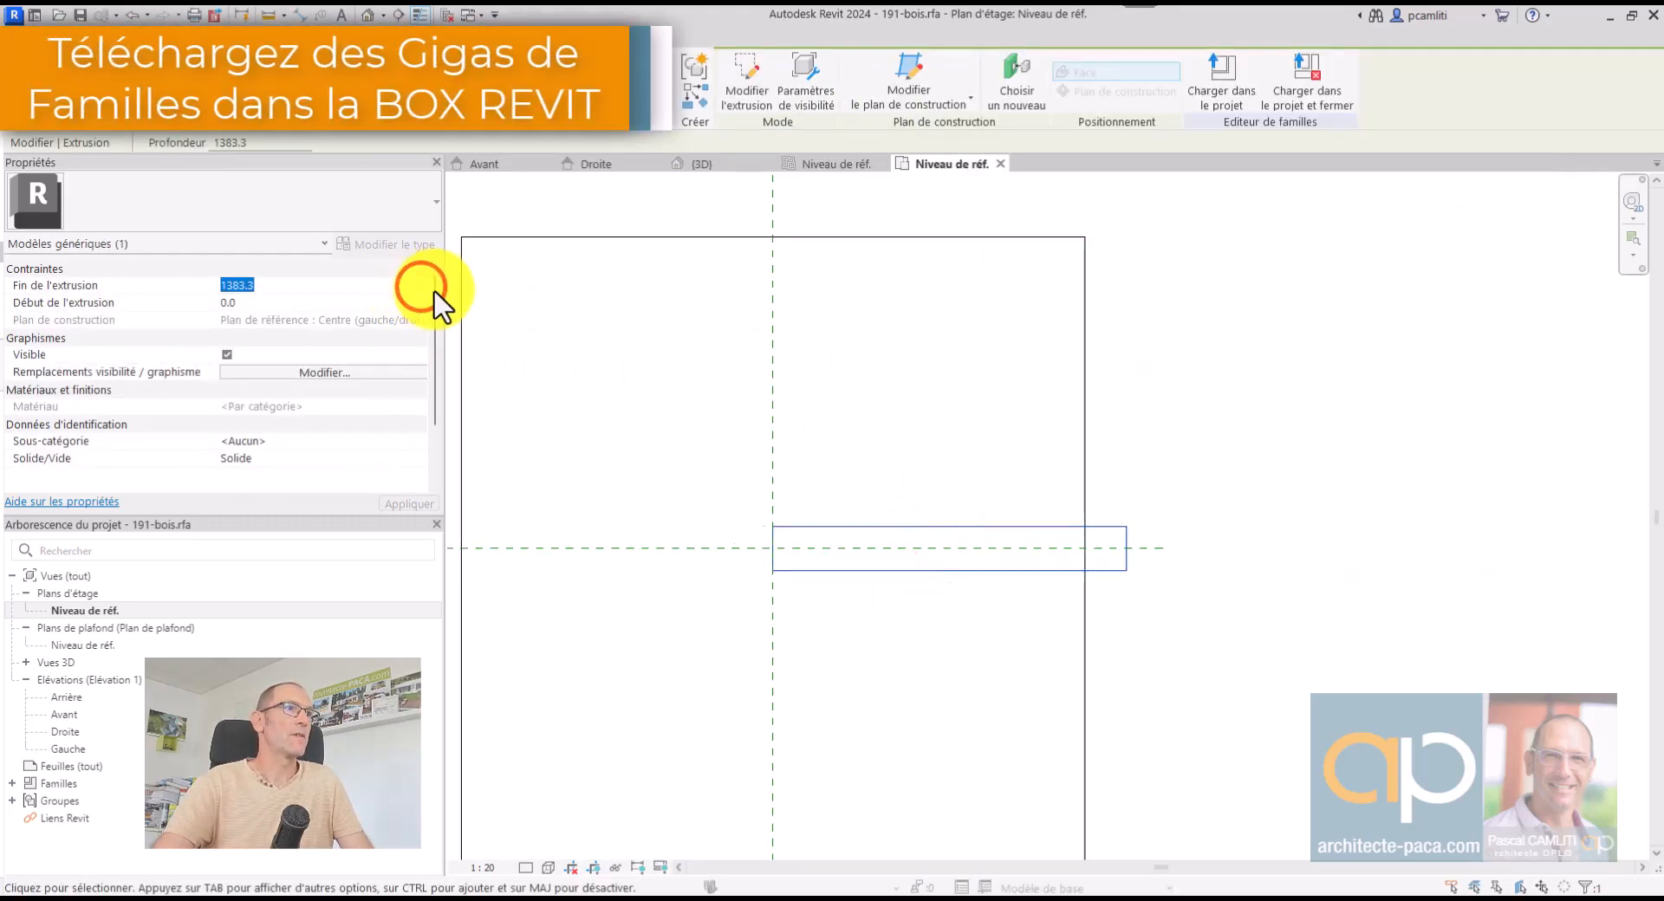
pyautogui.click(548, 329)
pyautogui.click(888, 527)
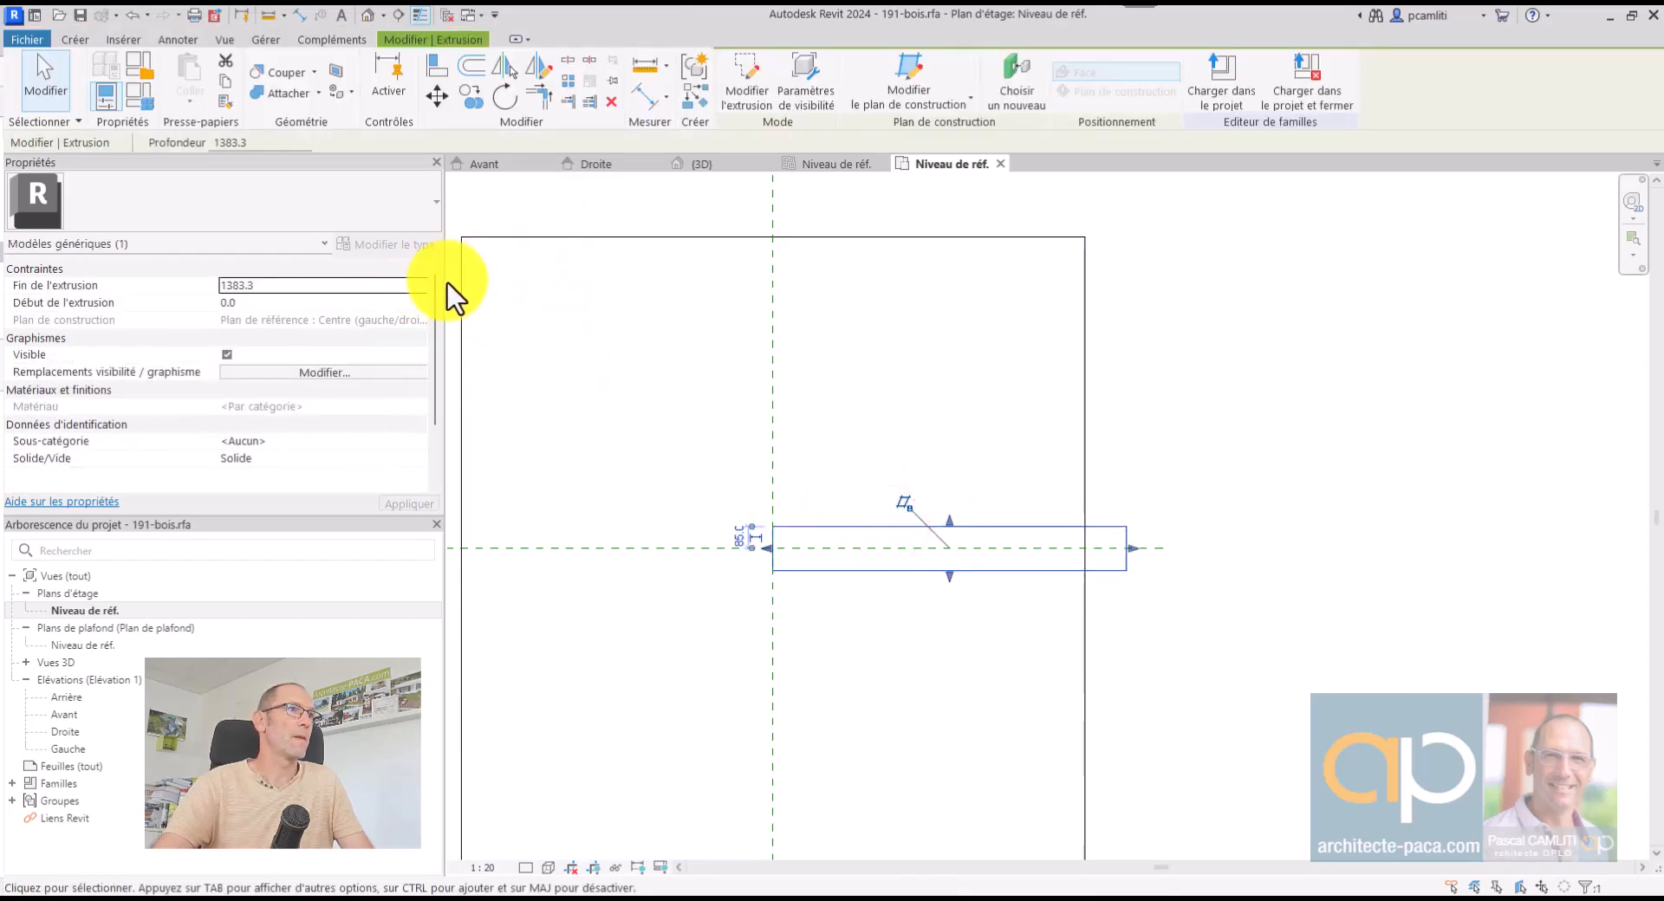
pyautogui.moveTo(446, 286); pyautogui.dragTo(519, 288)
pyautogui.click(510, 286)
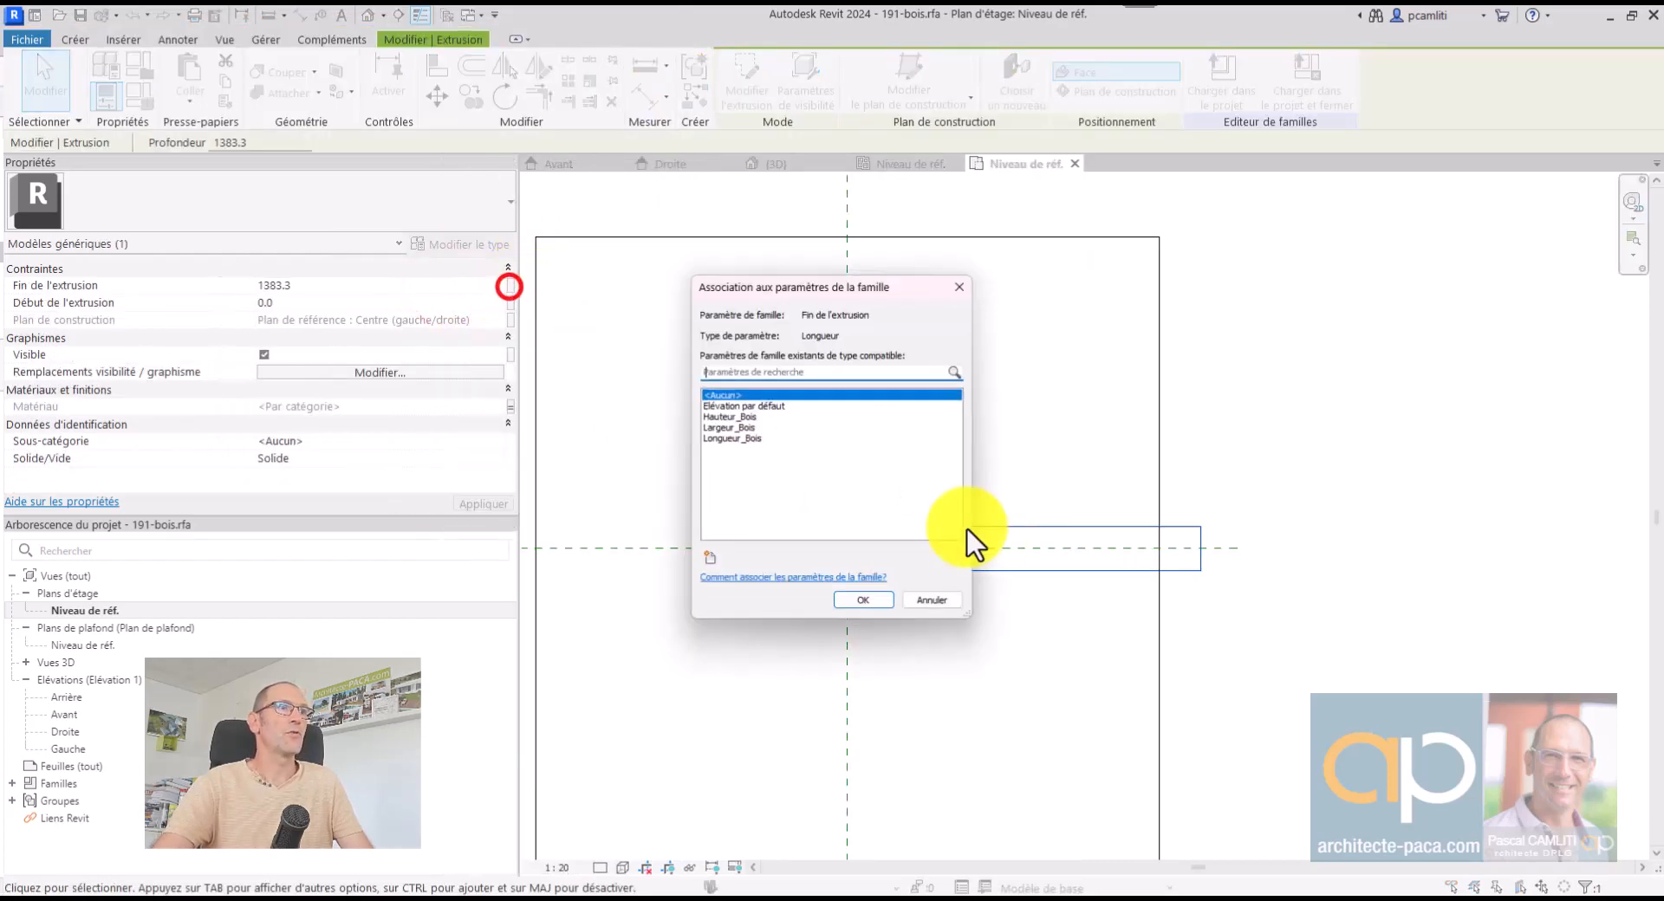
pyautogui.click(744, 440)
pyautogui.click(881, 610)
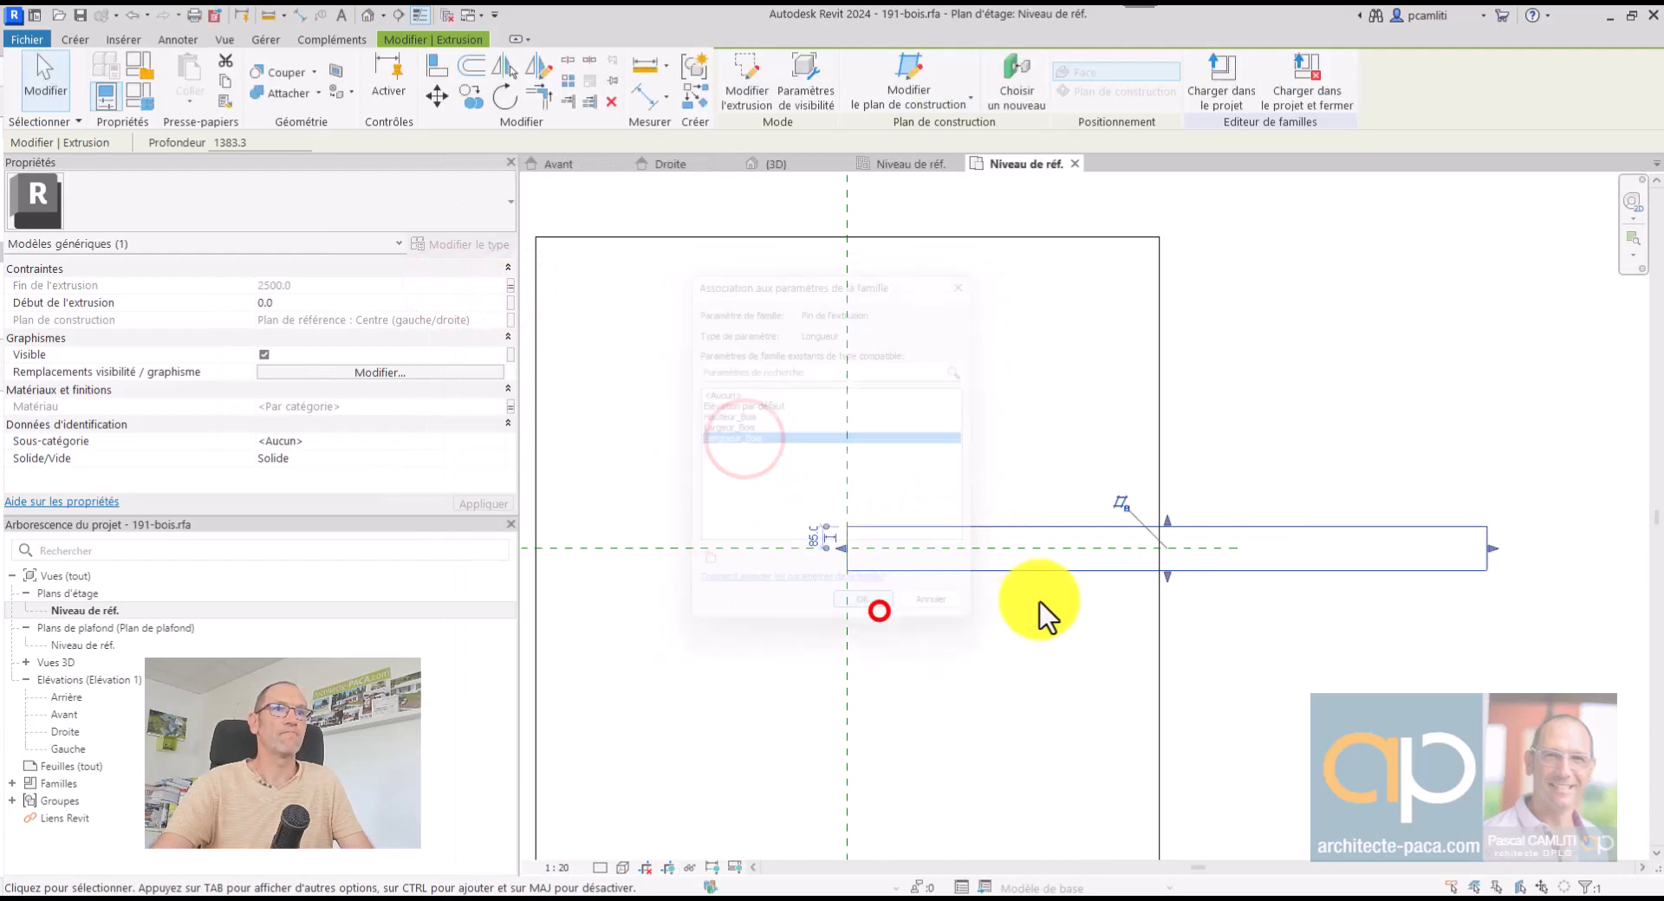
pyautogui.click(1300, 449)
pyautogui.scroll(-2, 1301, 450)
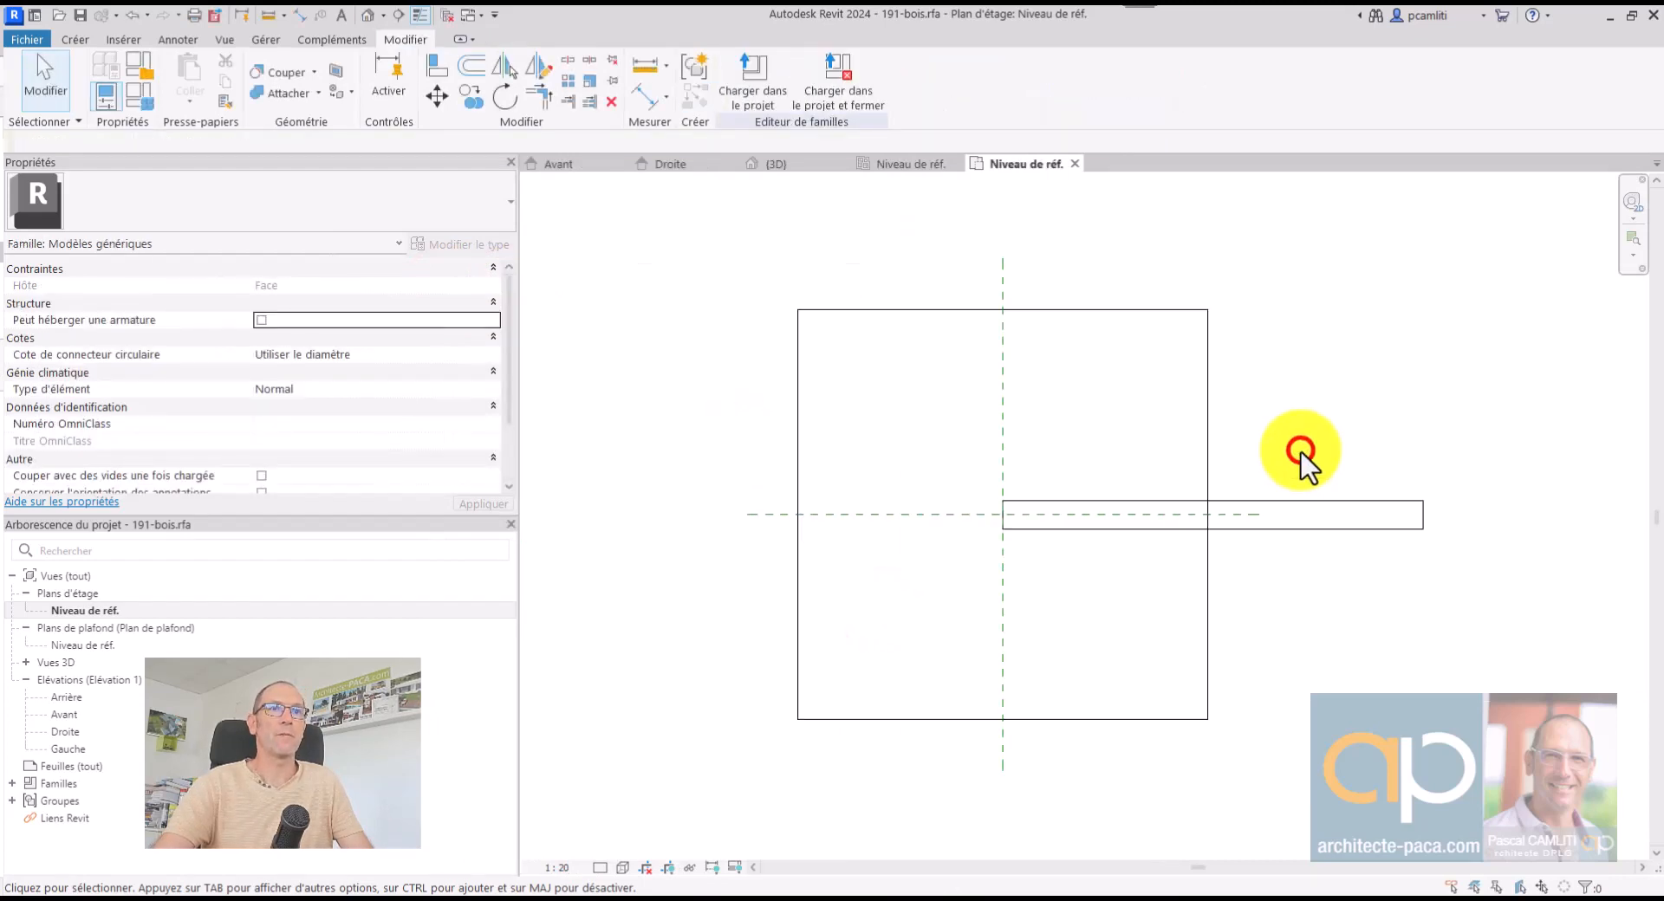
# Load 191-bois into 191-charpente-4pans-parametrique-part01, leave the placement unused, and open that family's Niveau de réf. floor plan
pyautogui.click(756, 85)
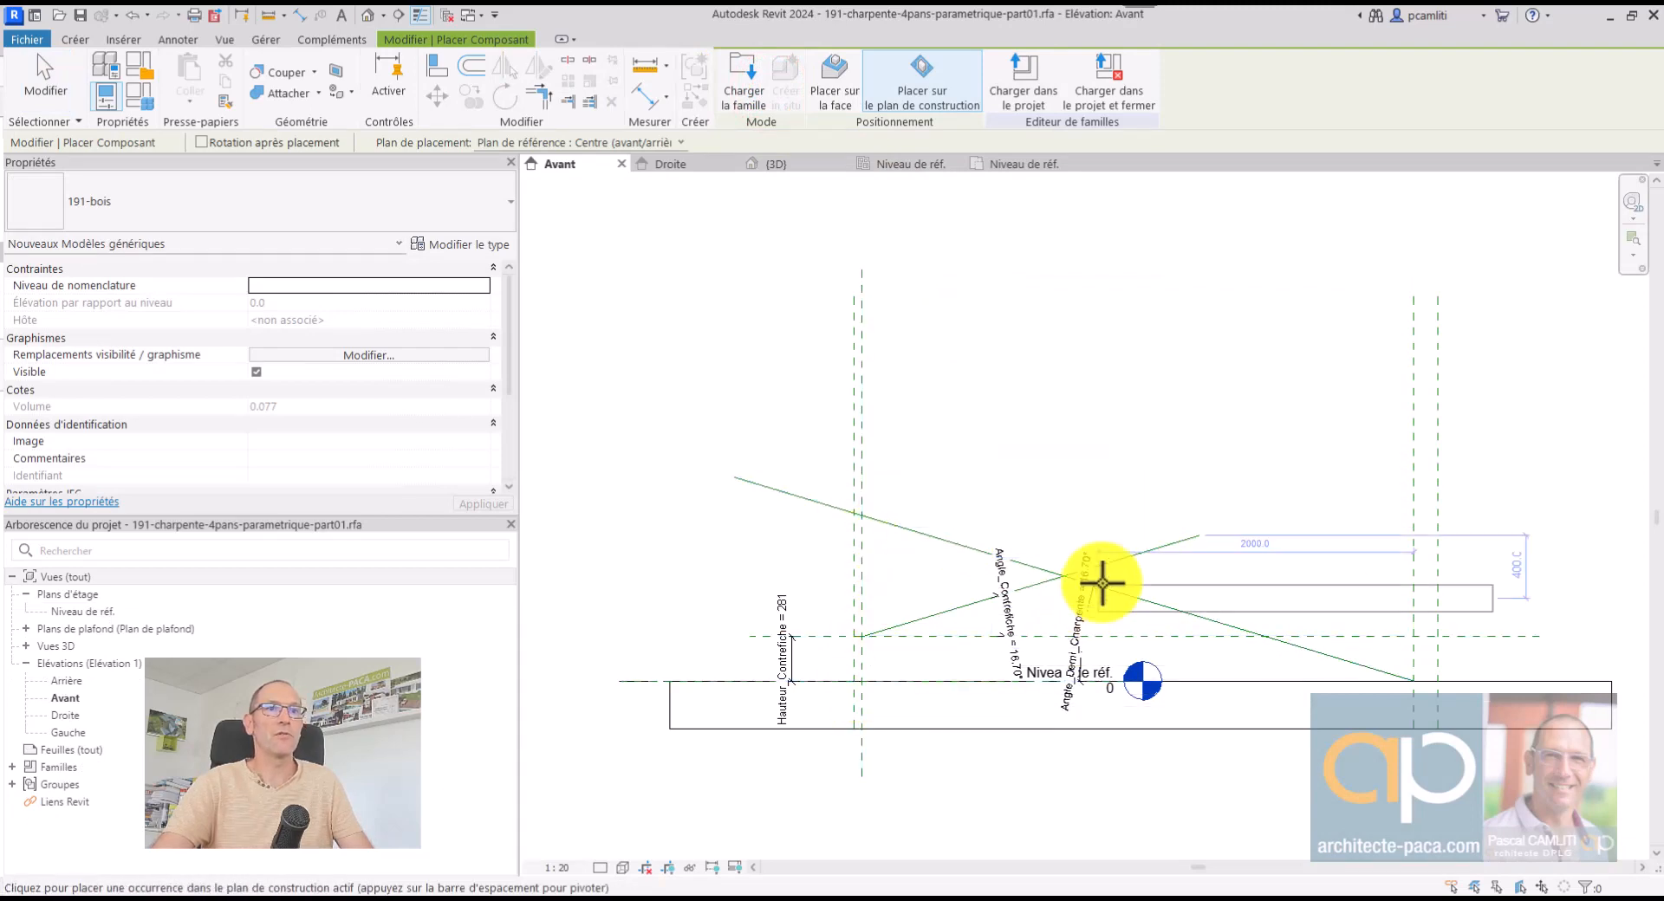
pyautogui.press('Escape')
pyautogui.press('Escape')
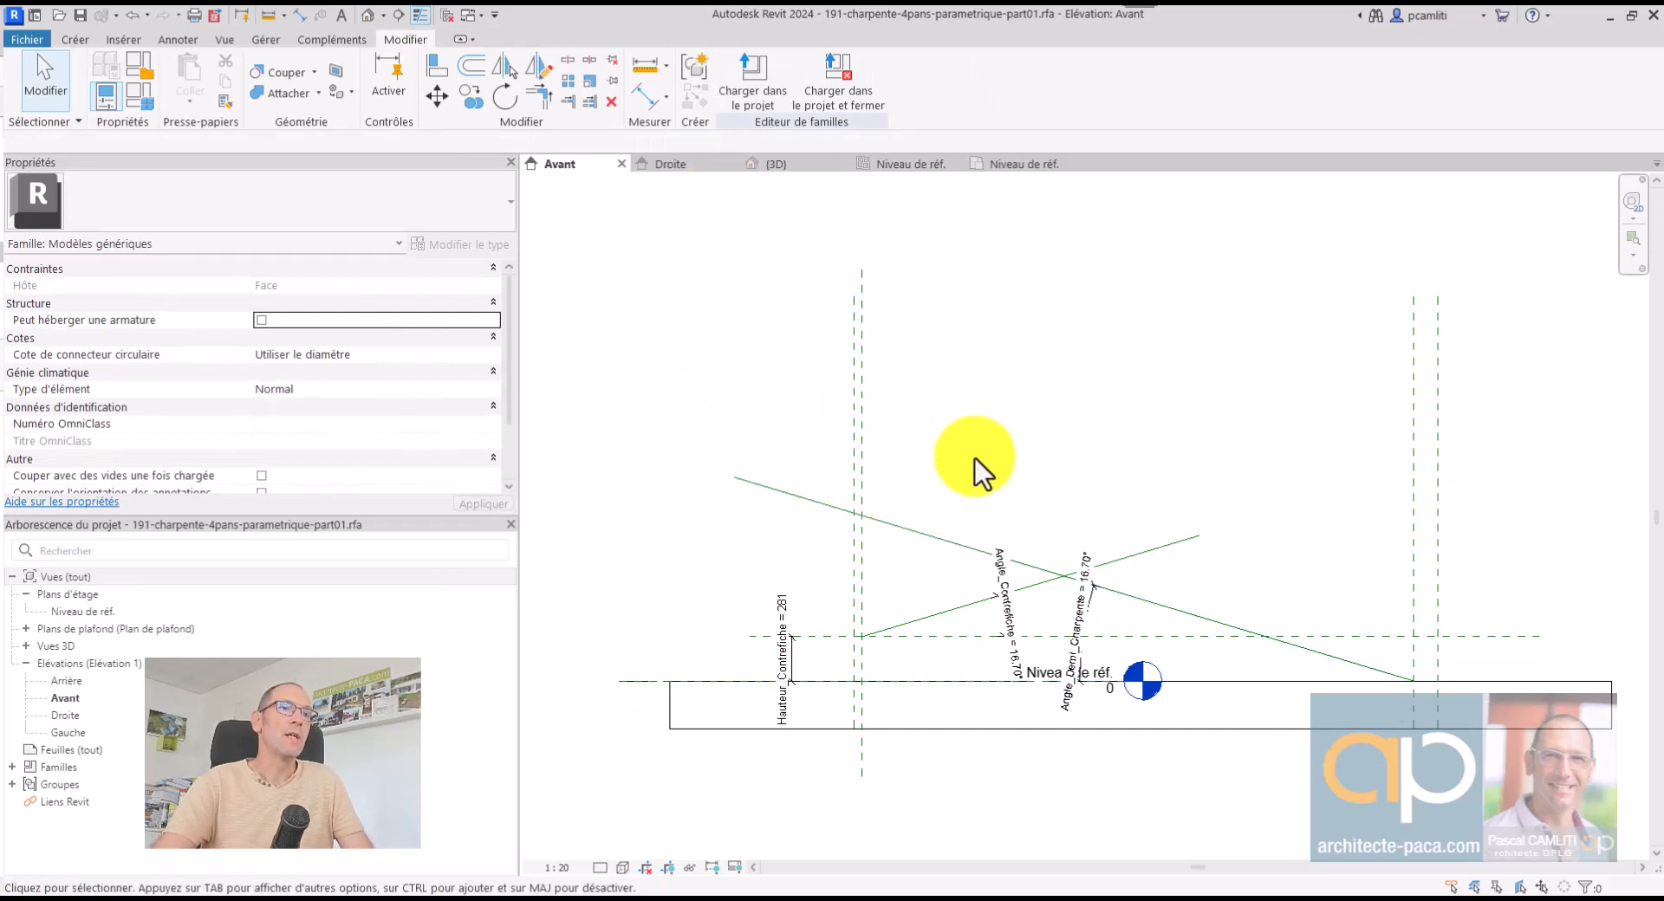
pyautogui.doubleClick(122, 612)
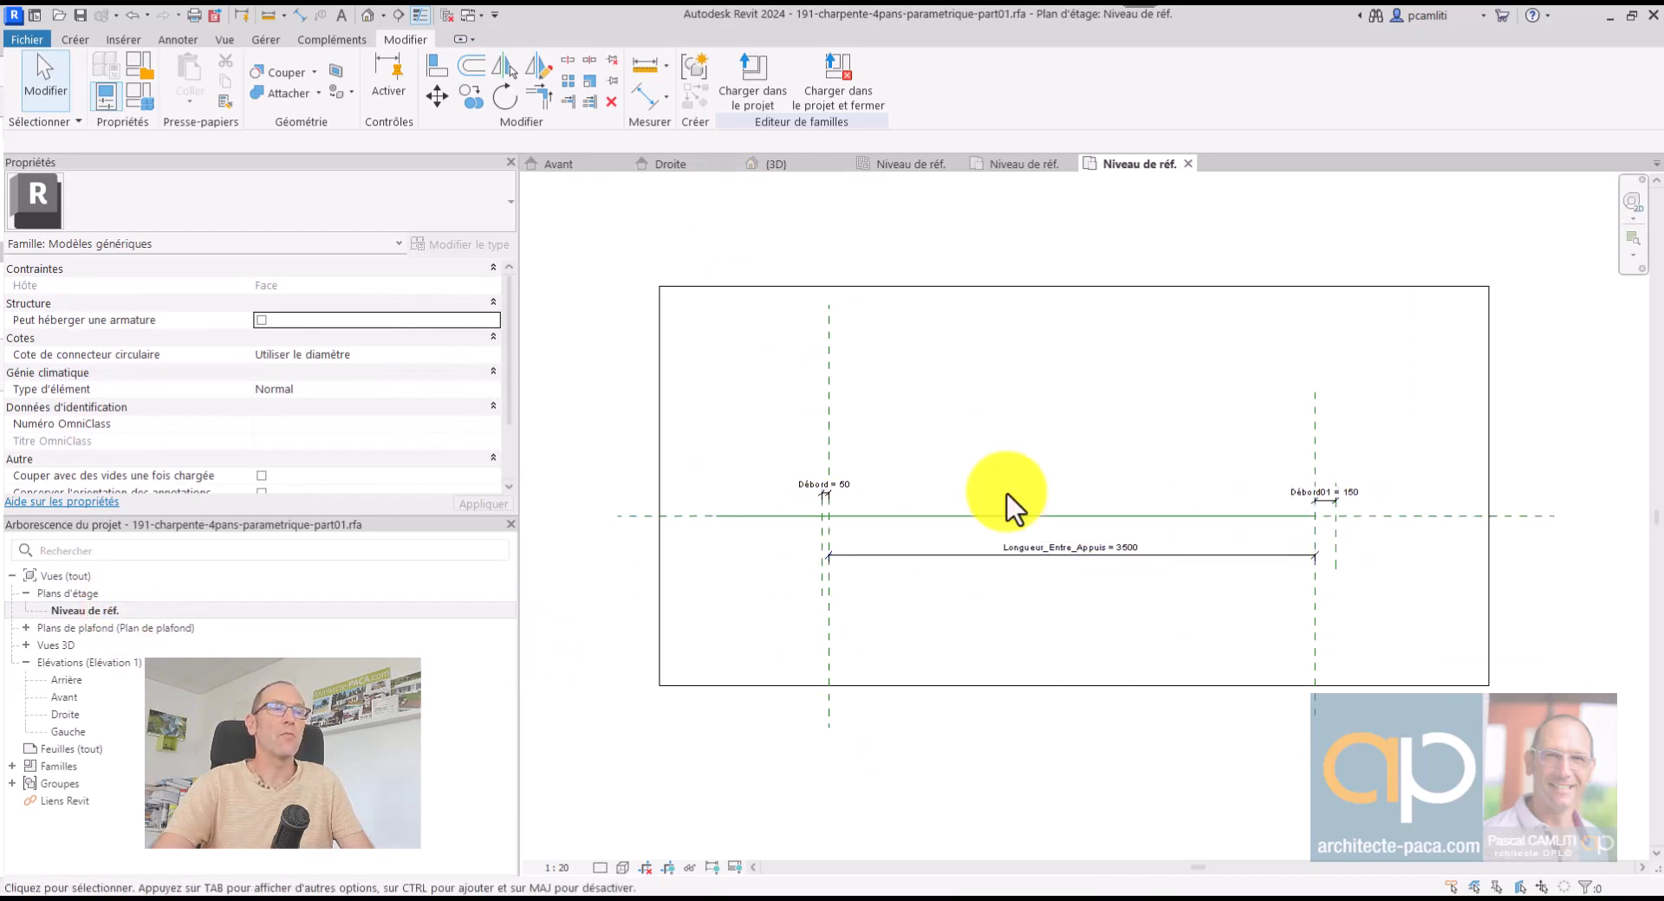
# Place one 191-bois component where the outer Débord reference plane crosses the front/back centre plane
pyautogui.click(76, 39)
pyautogui.click(643, 85)
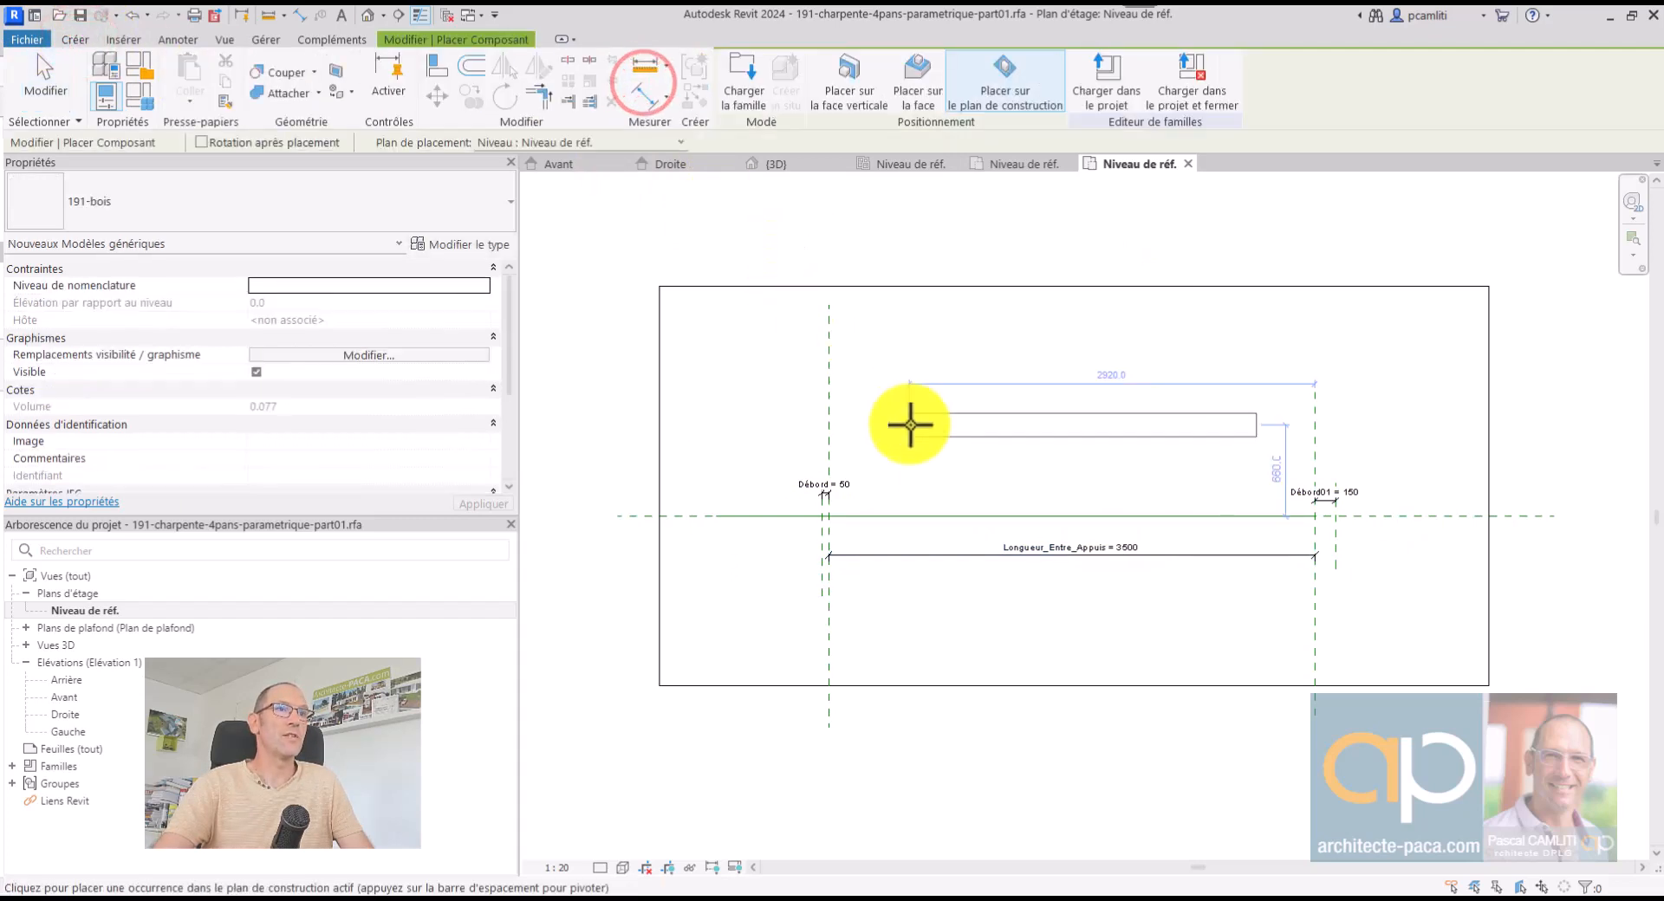
pyautogui.scroll(4, 819, 529)
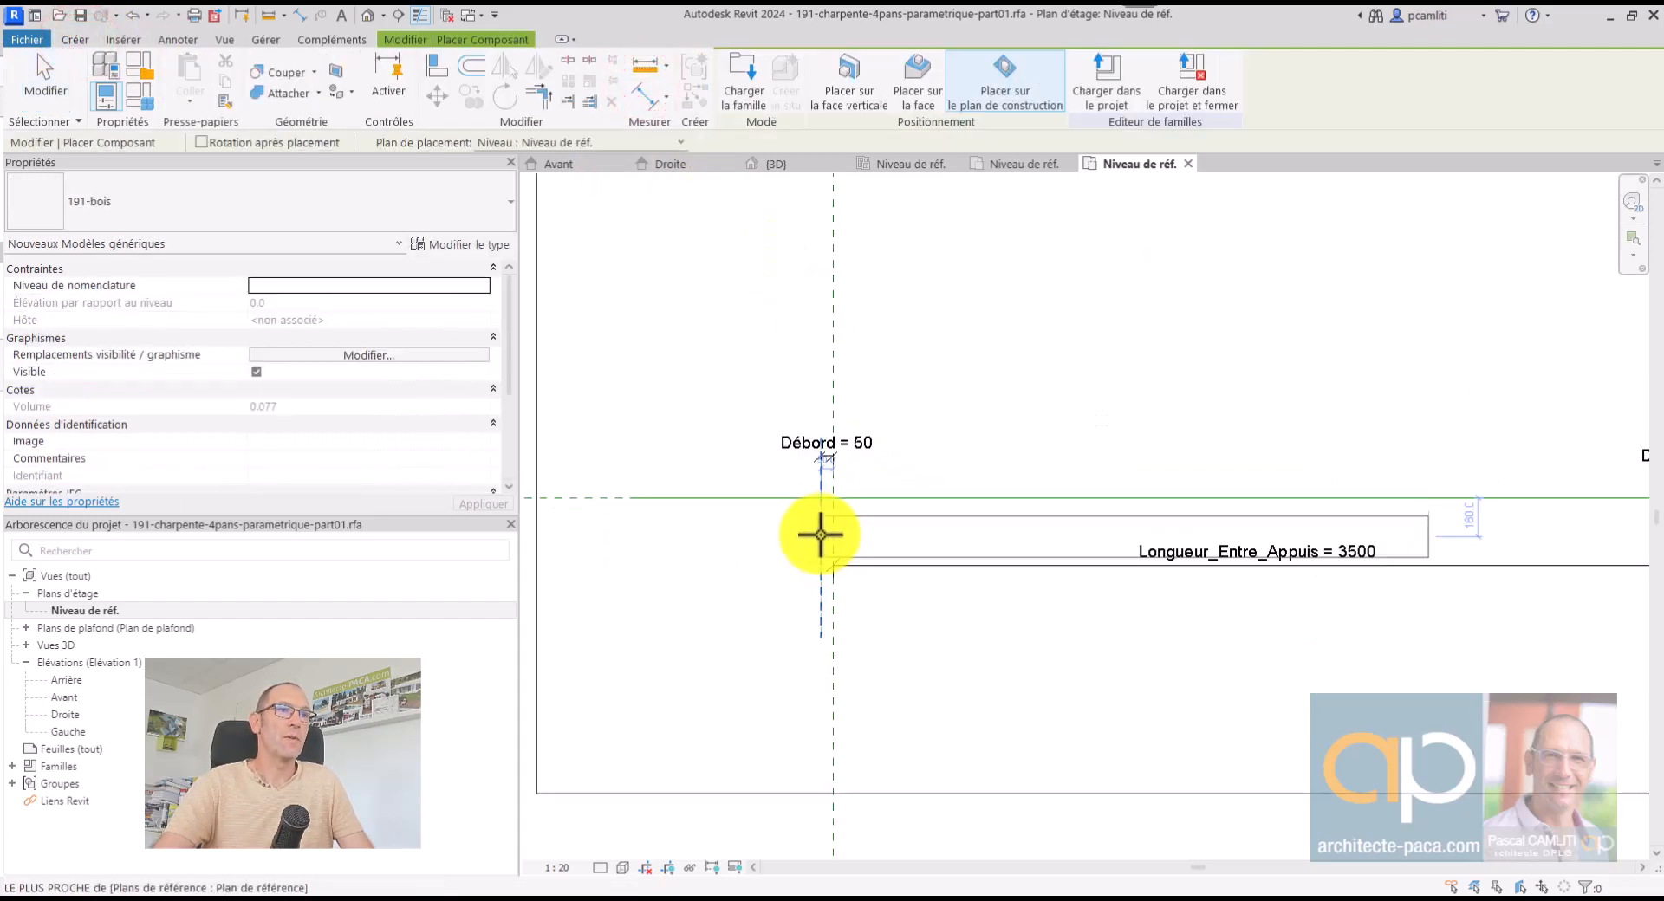
pyautogui.click(823, 486)
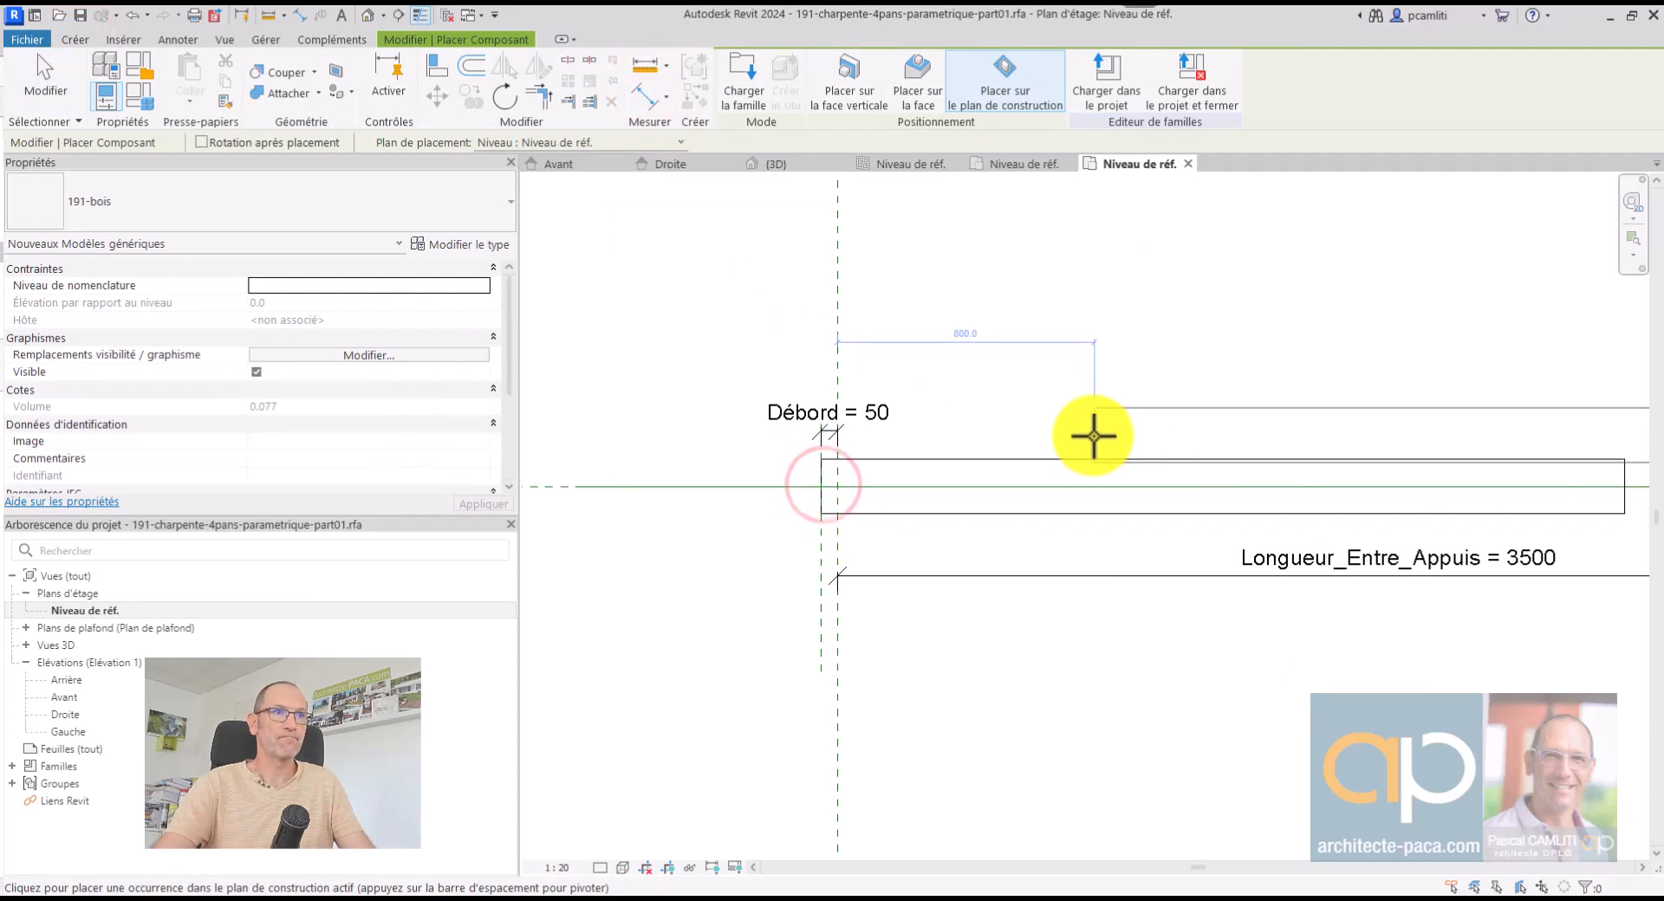
pyautogui.press('Escape')
# Align the beam's centre axis with the front/back centre reference plane and lock the alignment
pyautogui.click(437, 69)
pyautogui.scroll(-2, 633, 439)
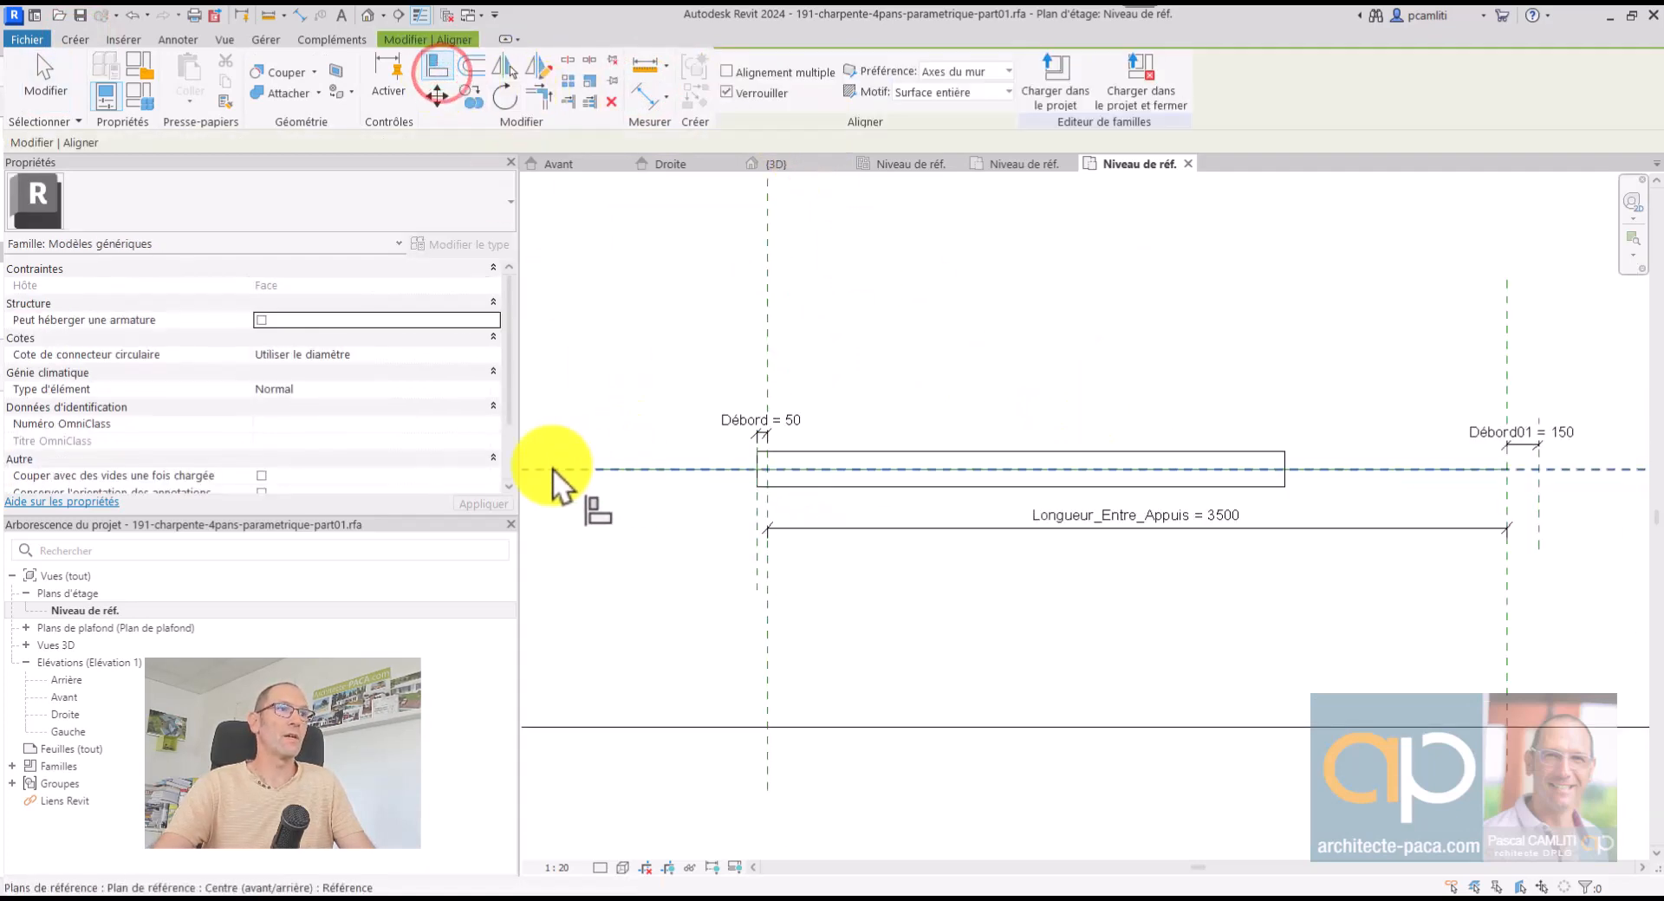
pyautogui.click(553, 469)
pyautogui.click(785, 468)
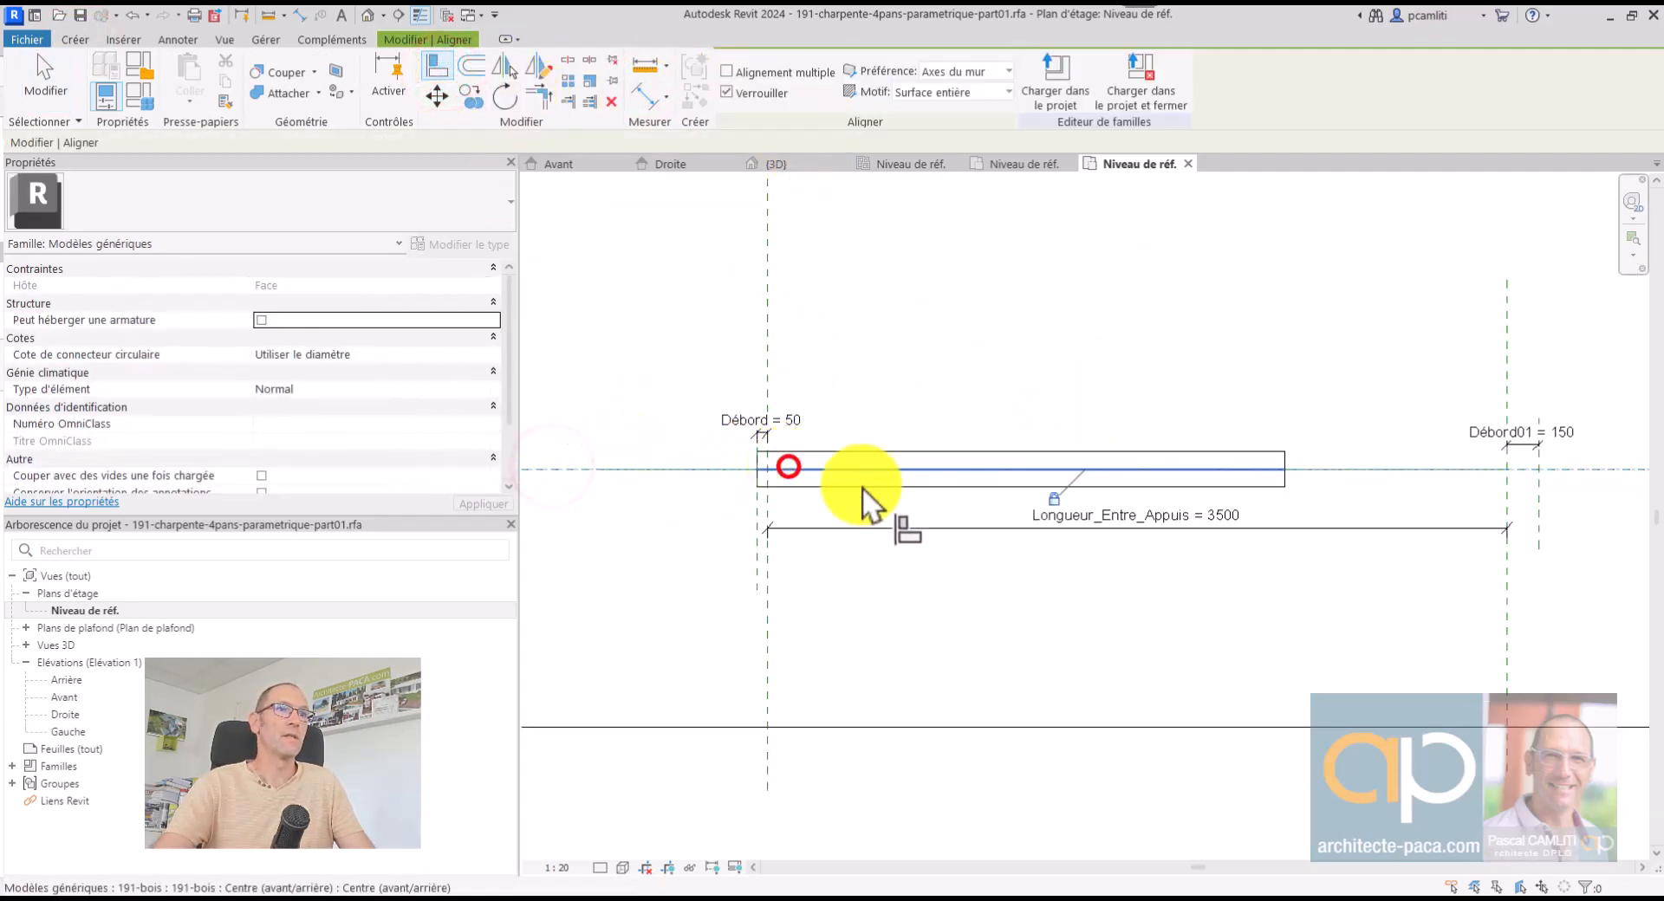
pyautogui.click(1054, 500)
# Align the beam's starting end with the outer Débord reference plane and lock it
pyautogui.click(756, 560)
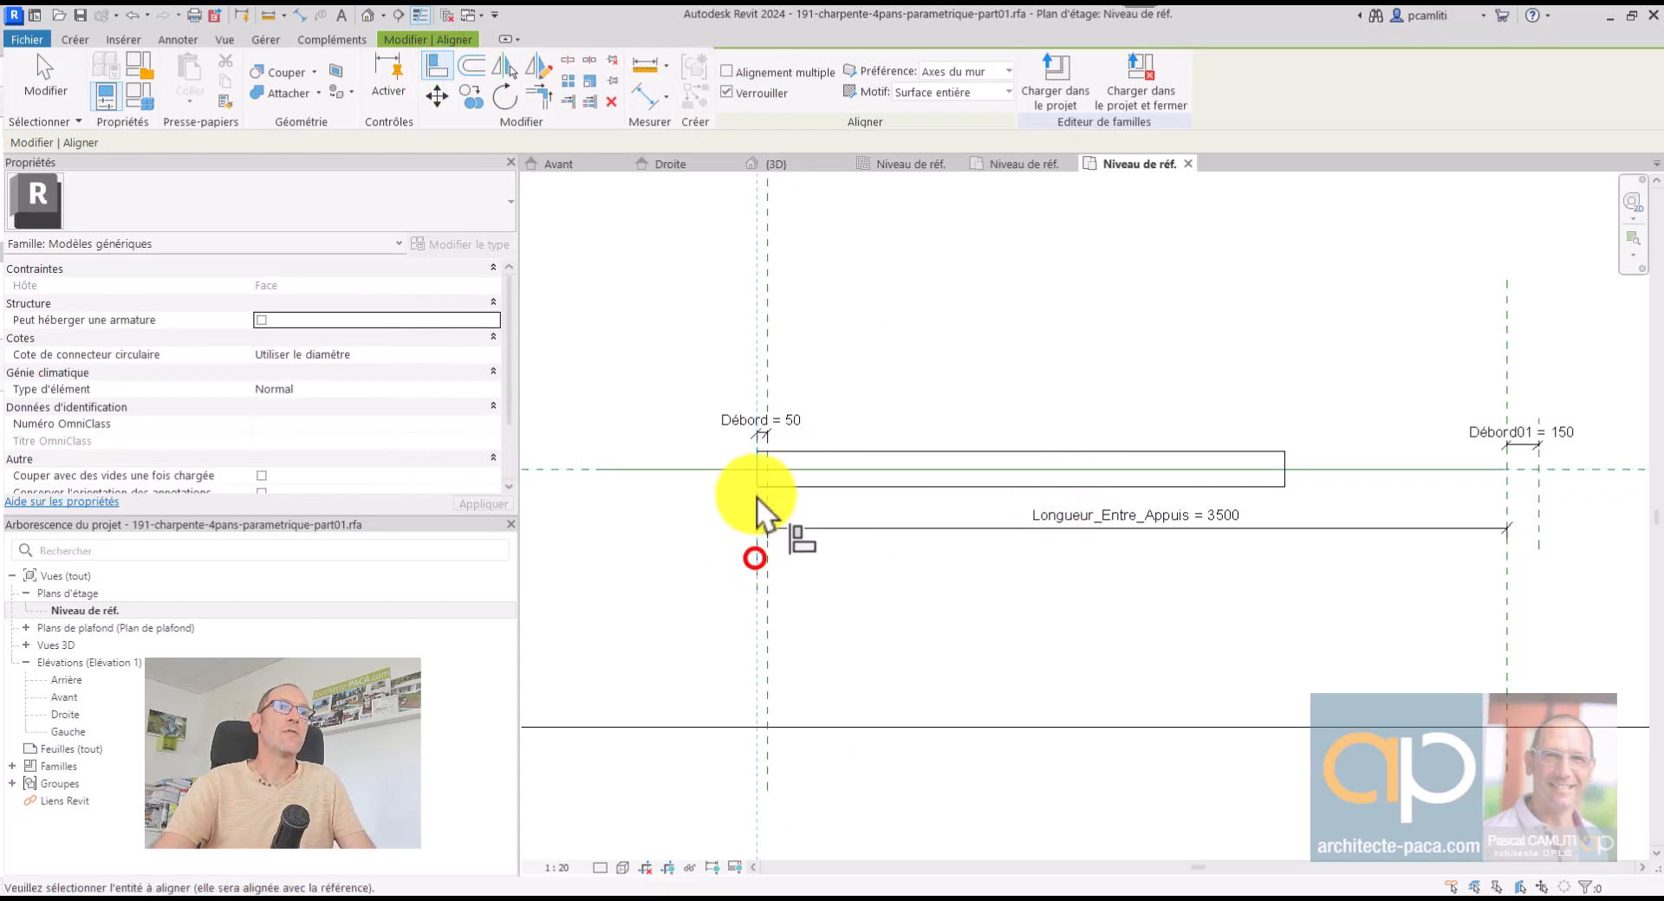
pyautogui.click(755, 476)
pyautogui.click(784, 537)
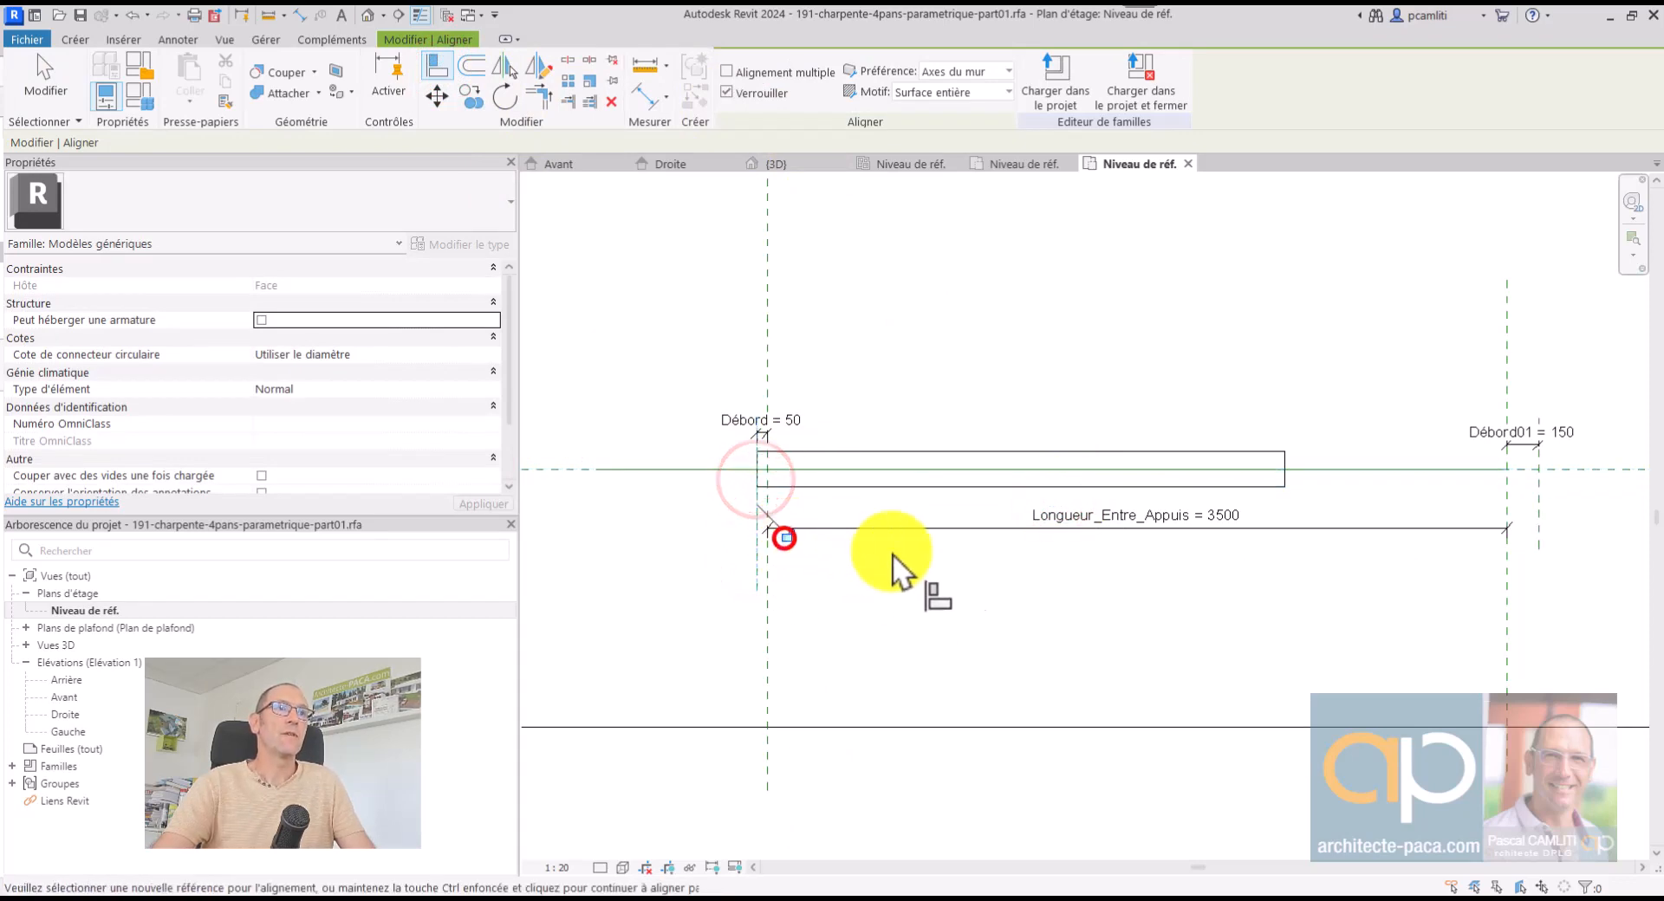
pyautogui.press('Escape')
# Examine how far the placed beam extends relative to the Débord and Débord01 reference planes
pyautogui.click(976, 454)
pyautogui.scroll(-2, 976, 452)
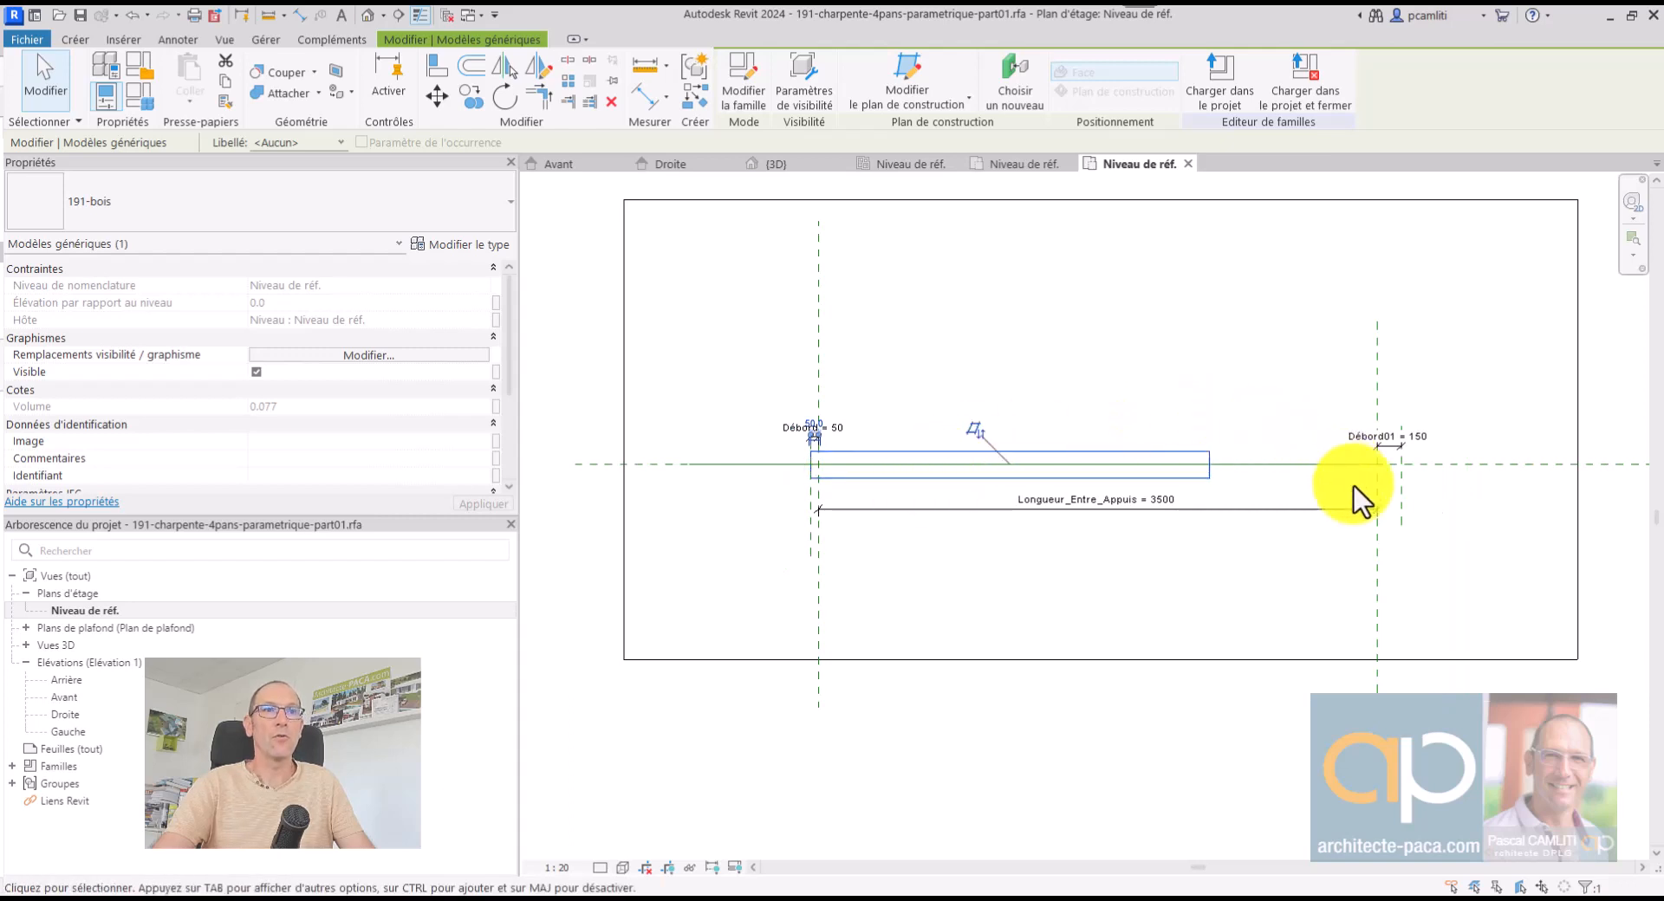
pyautogui.scroll(3, 848, 453)
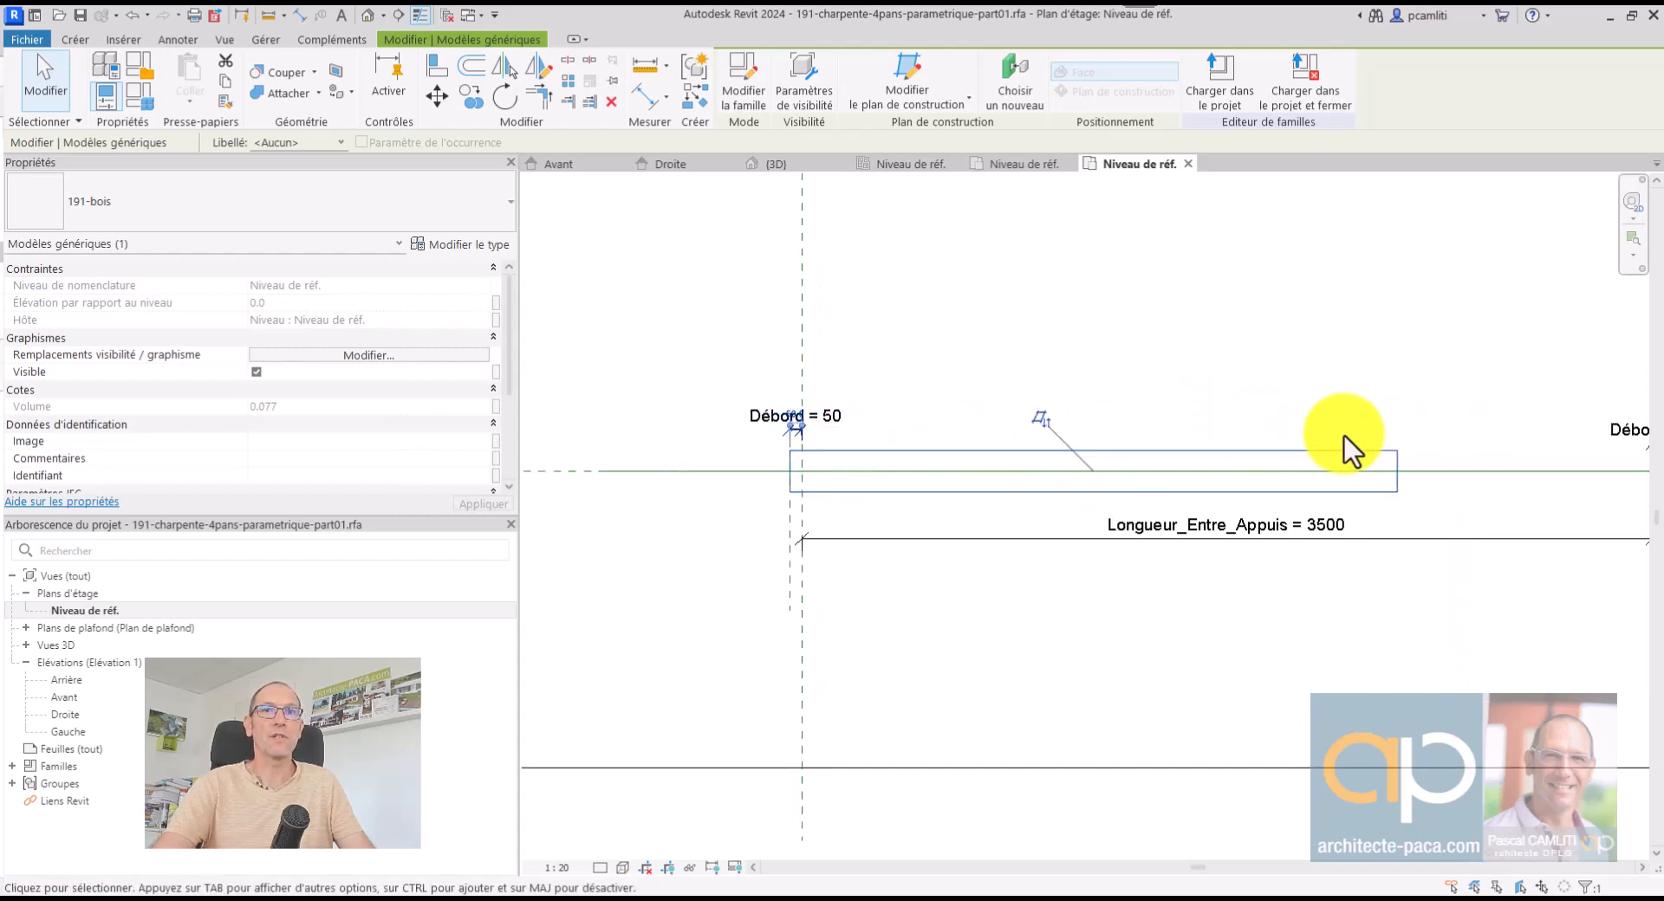
pyautogui.moveTo(1344, 436); pyautogui.dragTo(1155, 431, button='middle')
pyautogui.click(1263, 407)
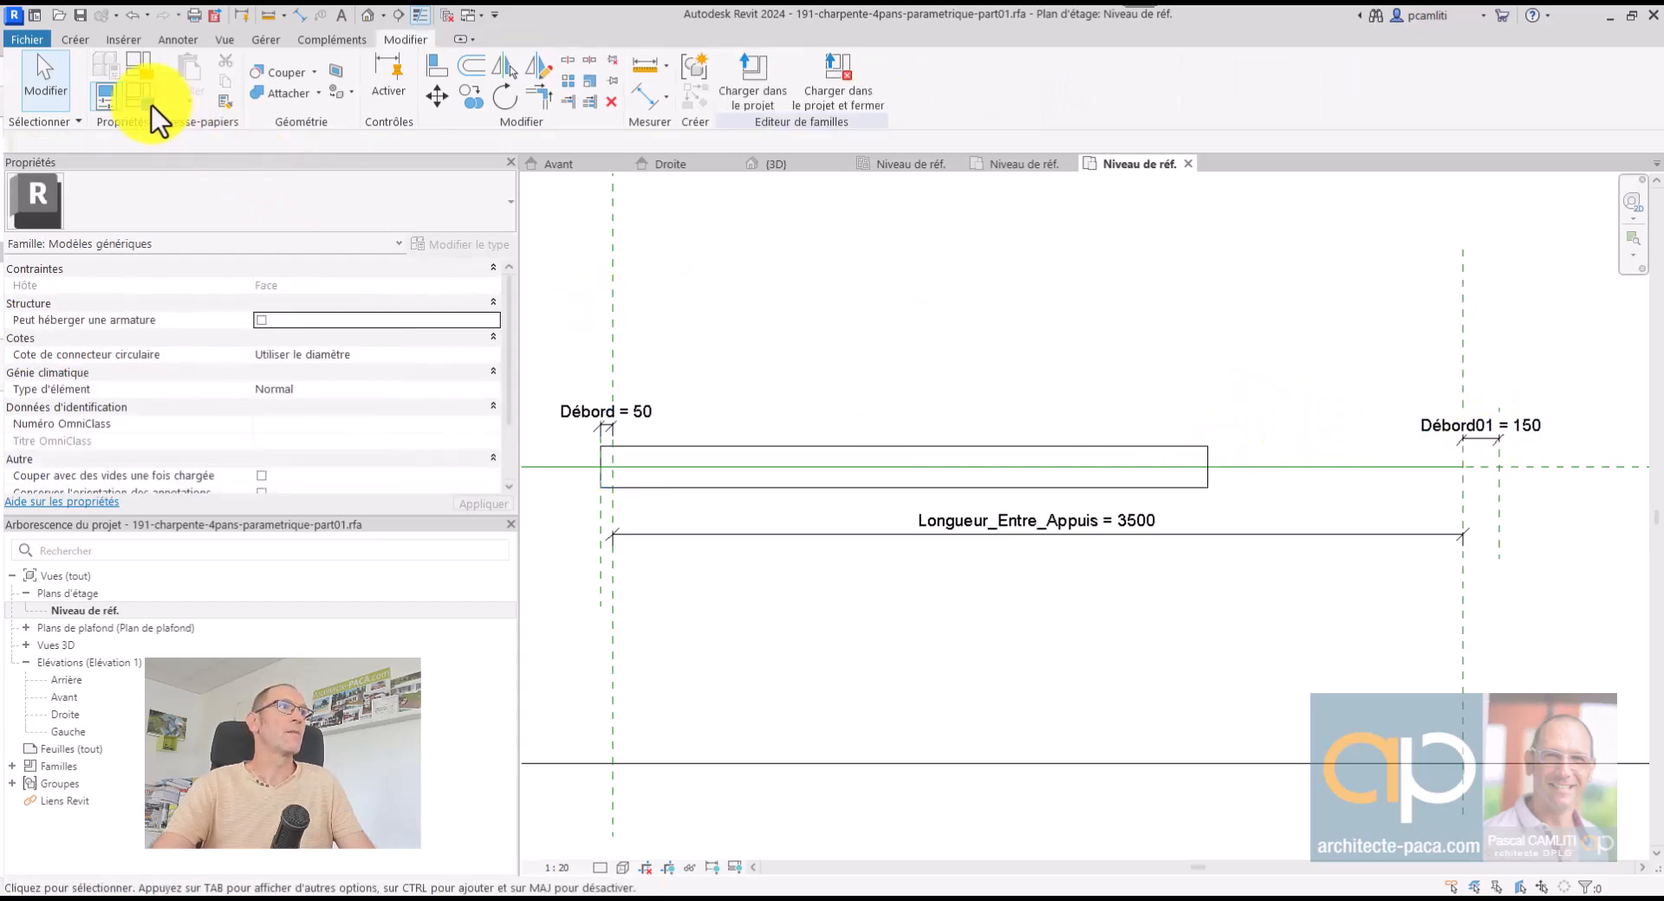
pyautogui.click(688, 451)
pyautogui.click(765, 341)
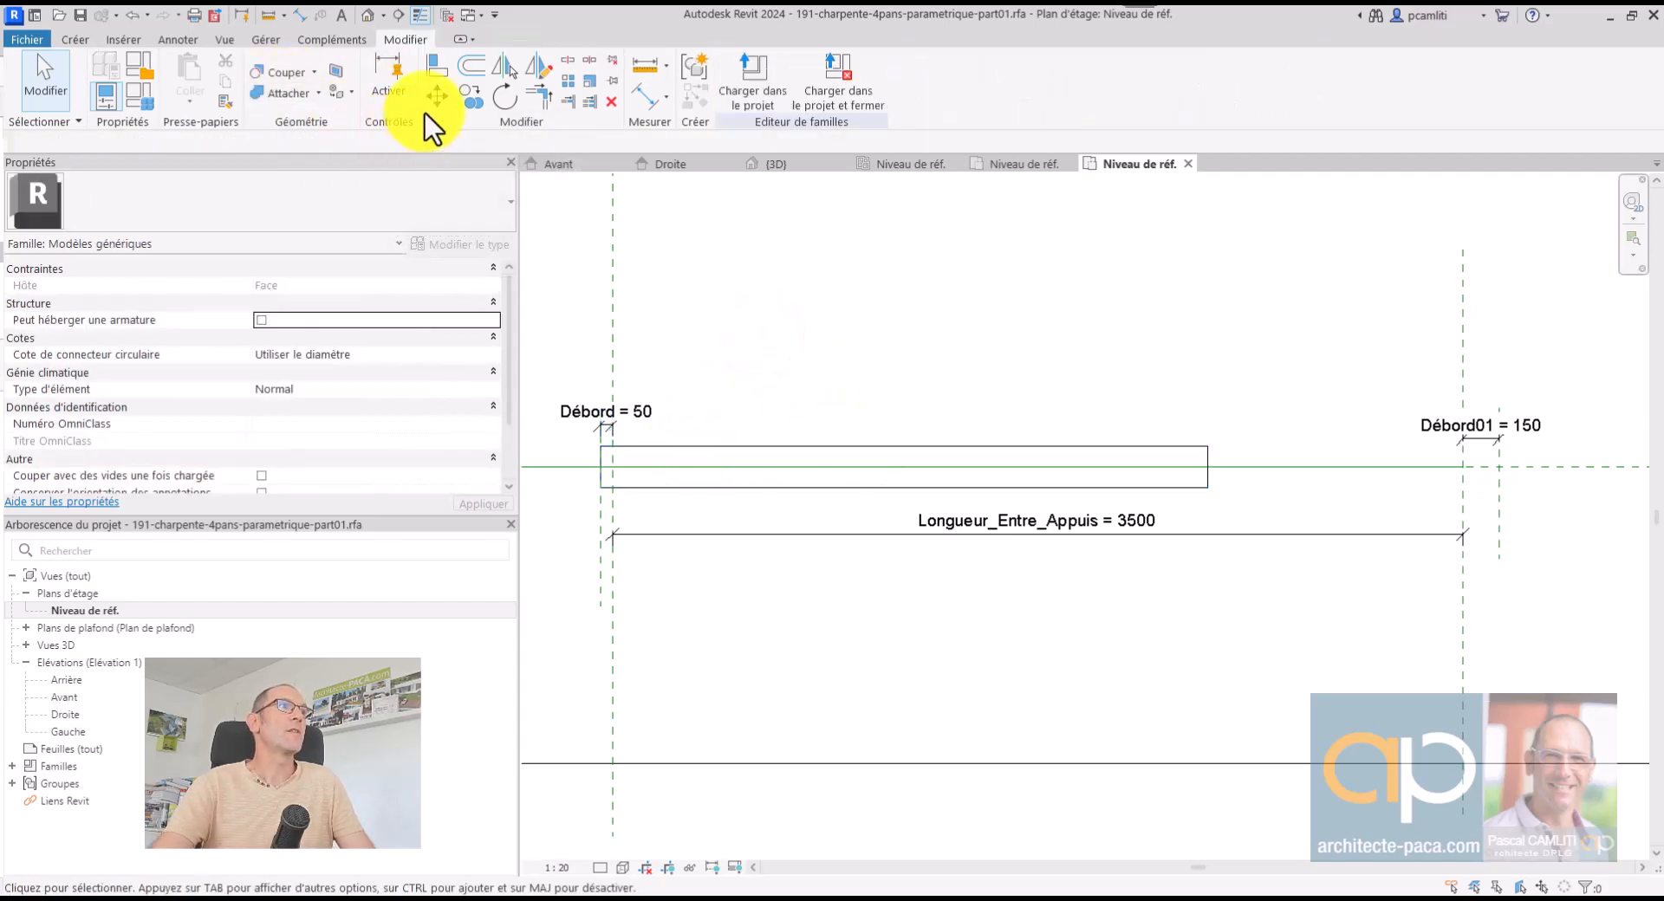
# Add a length type parameter named Longueur_Demi_Entrait to the truss family, grouped under Cotes
pyautogui.click(138, 99)
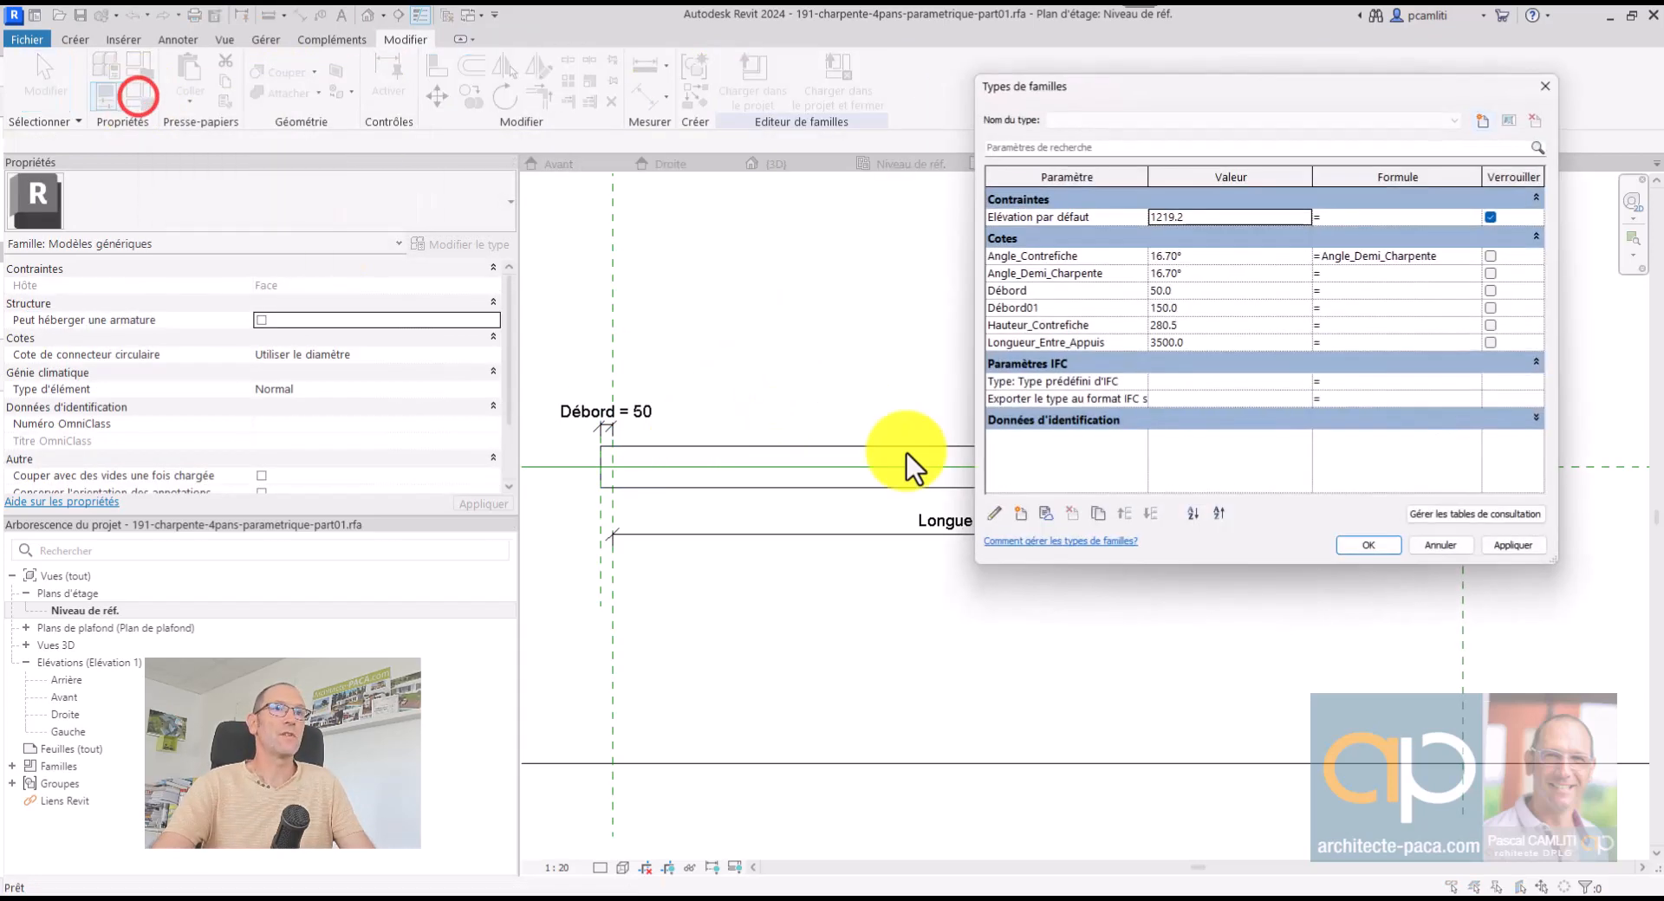
pyautogui.click(1021, 518)
pyautogui.write('Lngueur')
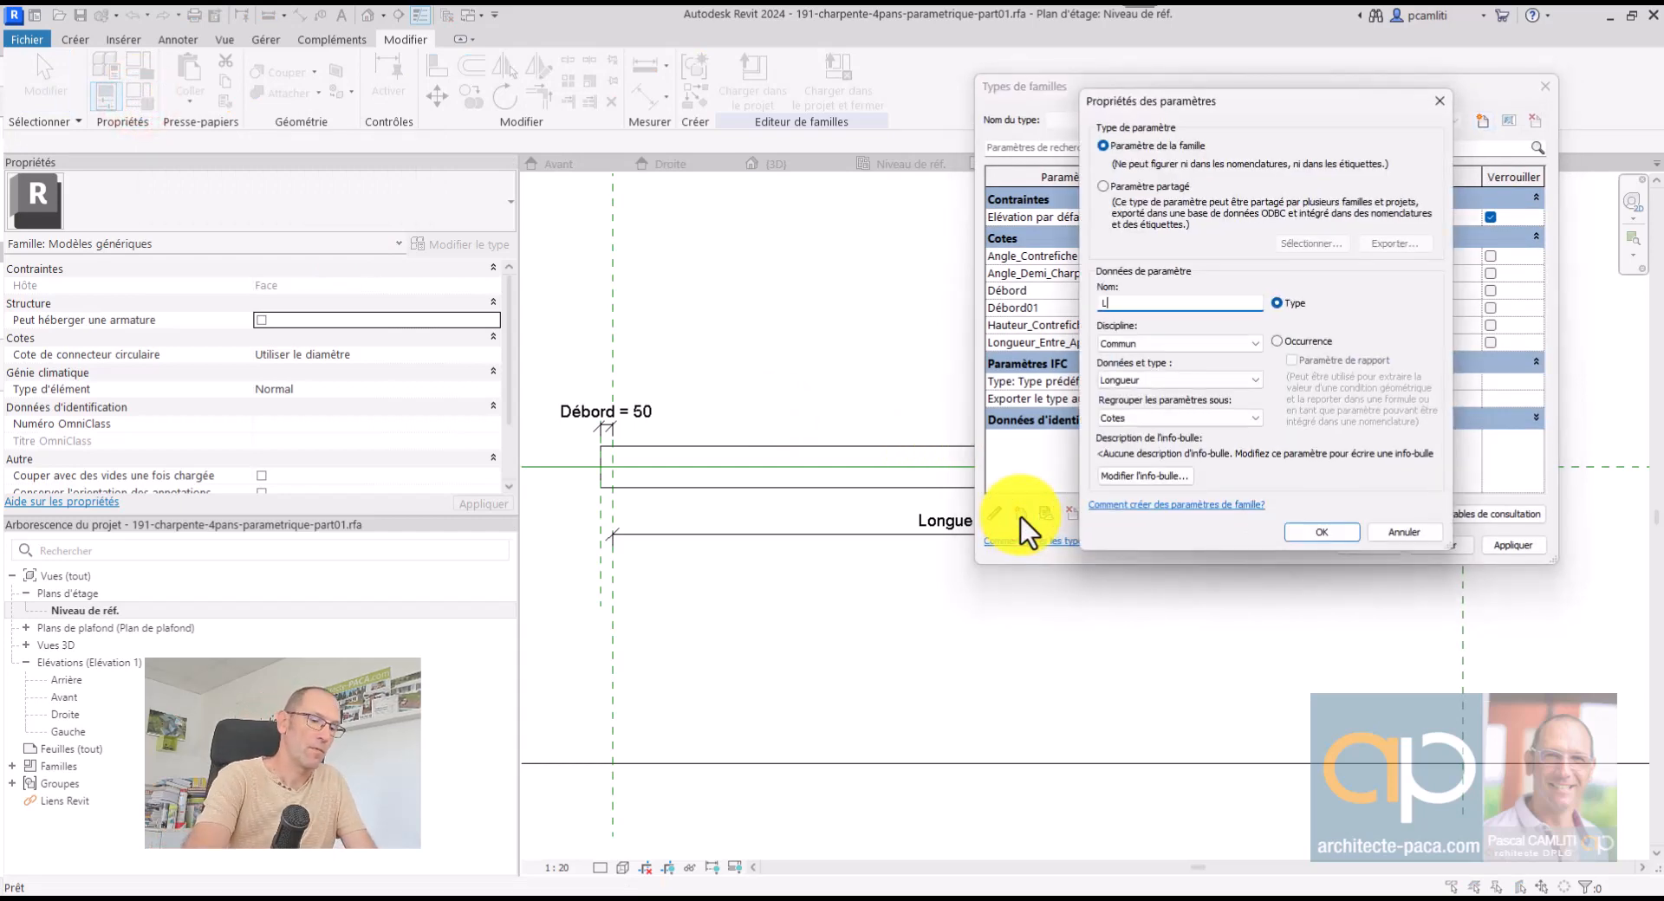
pyautogui.press('BackSpace')
pyautogui.press('BackSpace')
pyautogui.press('BackSpace')
pyautogui.press('BackSpace')
pyautogui.press('BackSpace')
pyautogui.press('BackSpace')
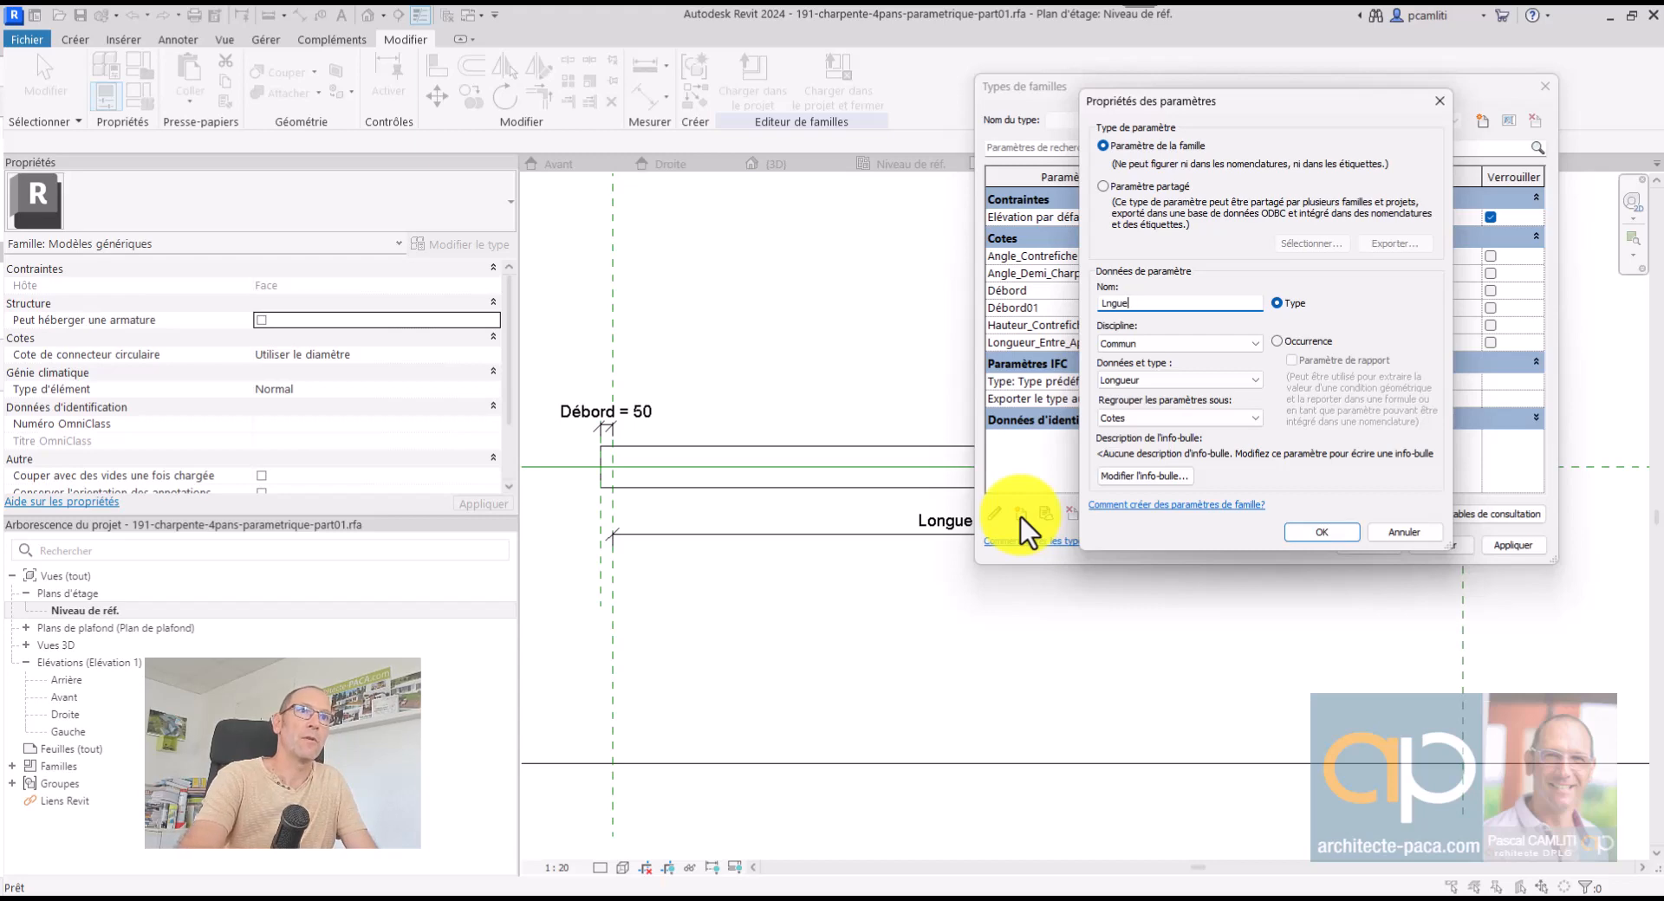
pyautogui.write('ongu')
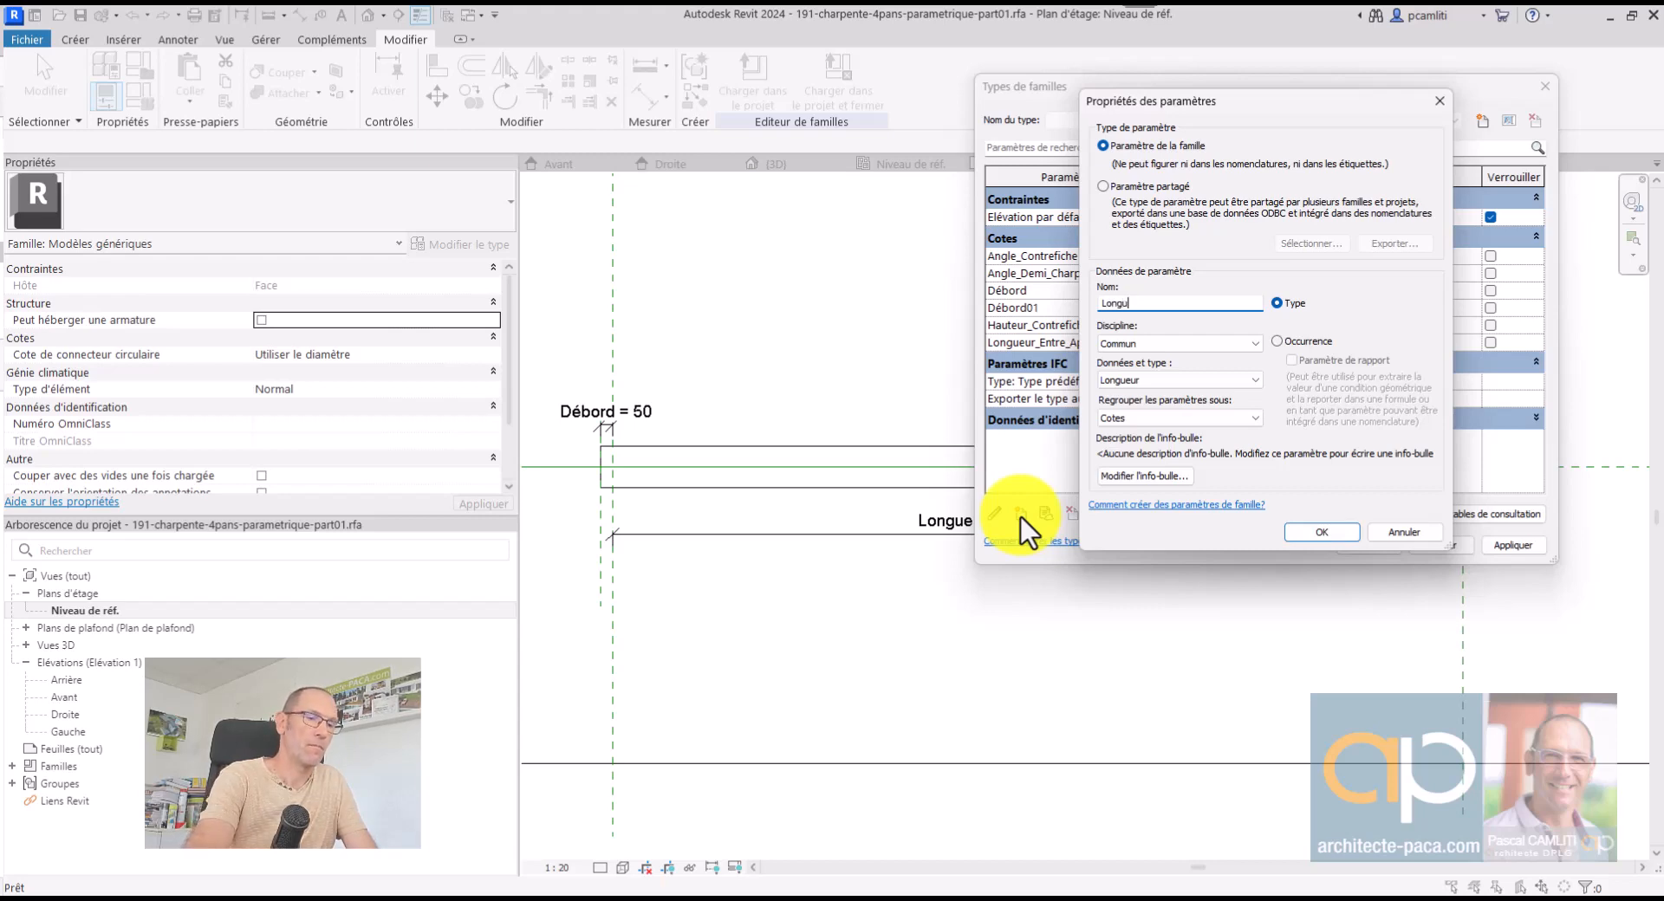
pyautogui.write('eur_Demi')
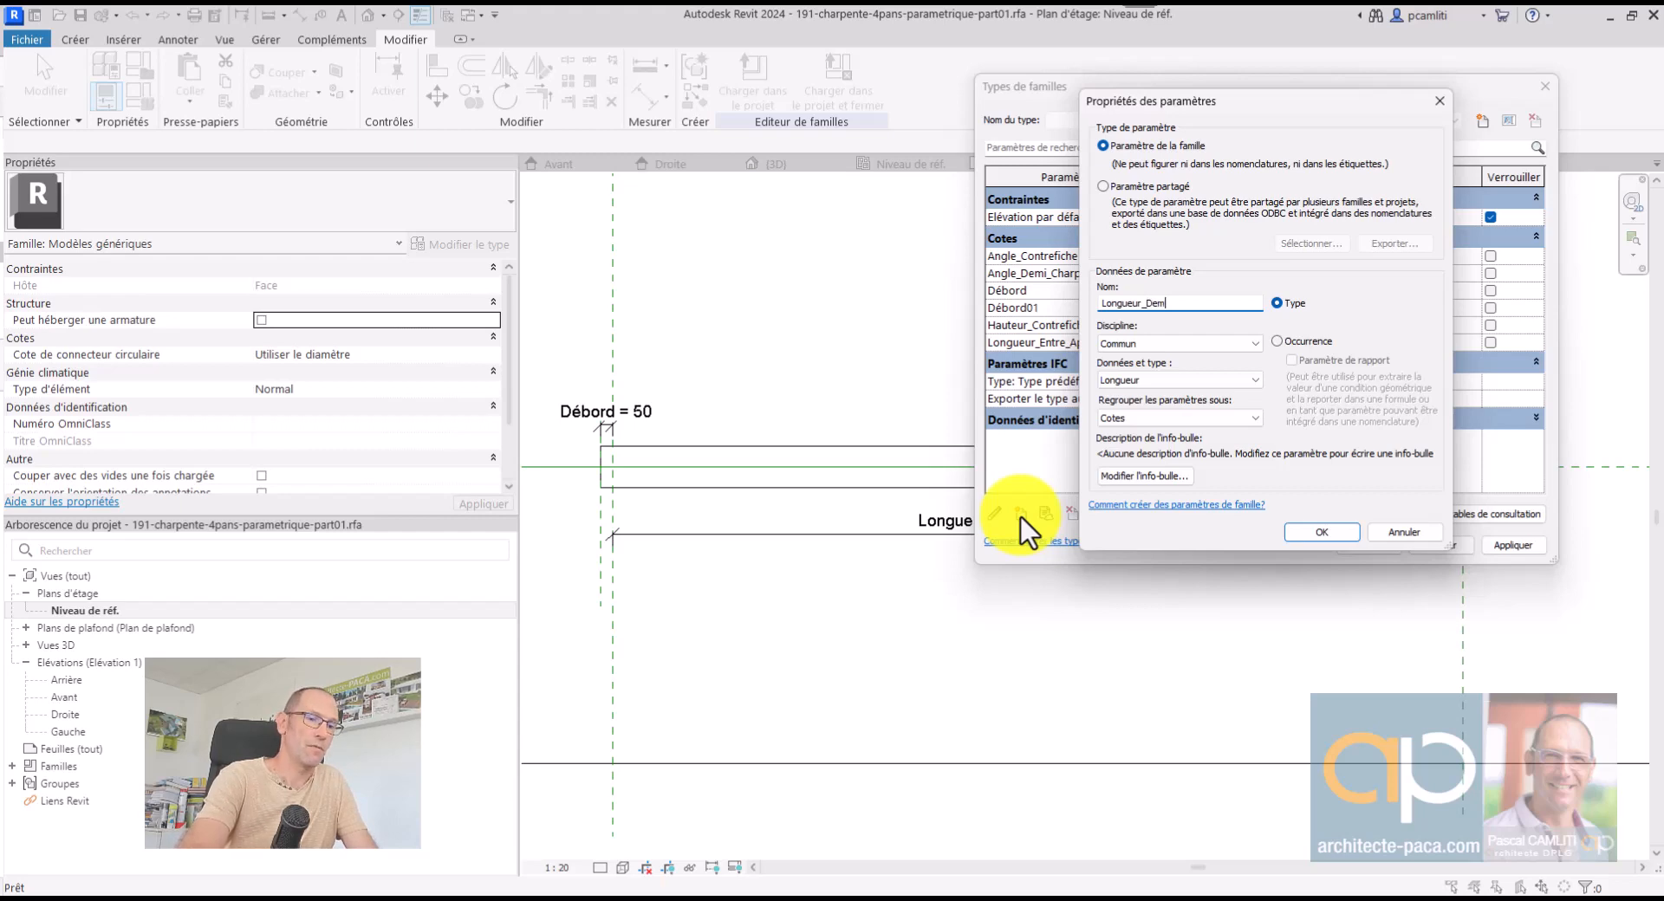
pyautogui.write('_Entrait')
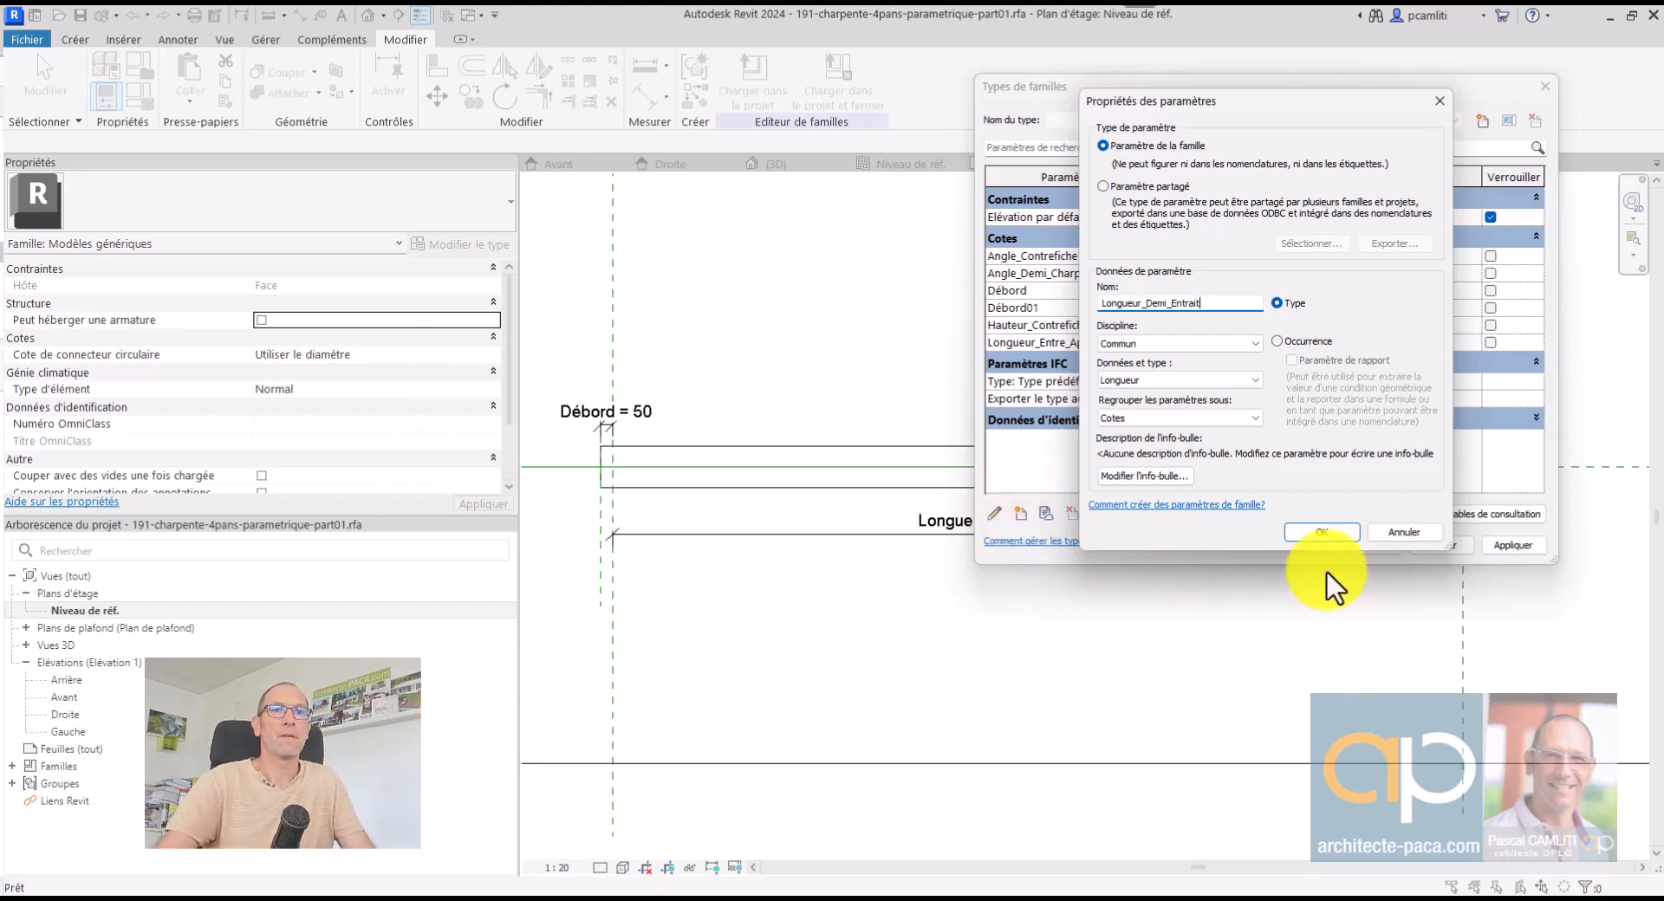
pyautogui.click(1324, 534)
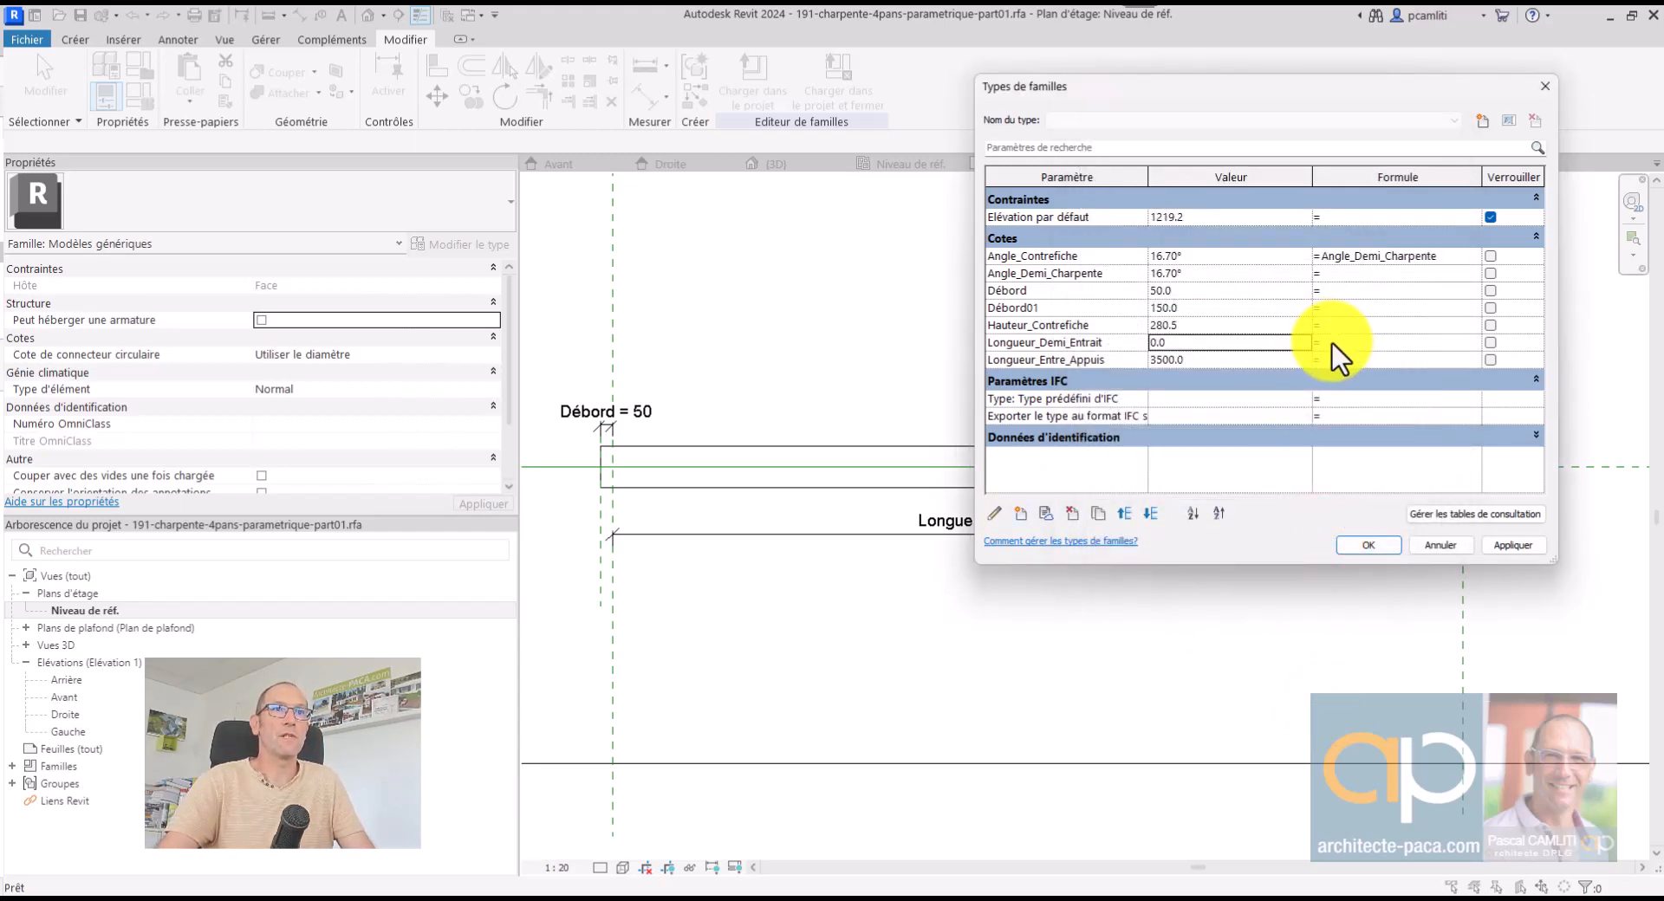
# Give Longueur_Demi_Entrait the formula Longueur_Entre_Appuis+Débord+Débord01 and apply the family types
pyautogui.click(1123, 358)
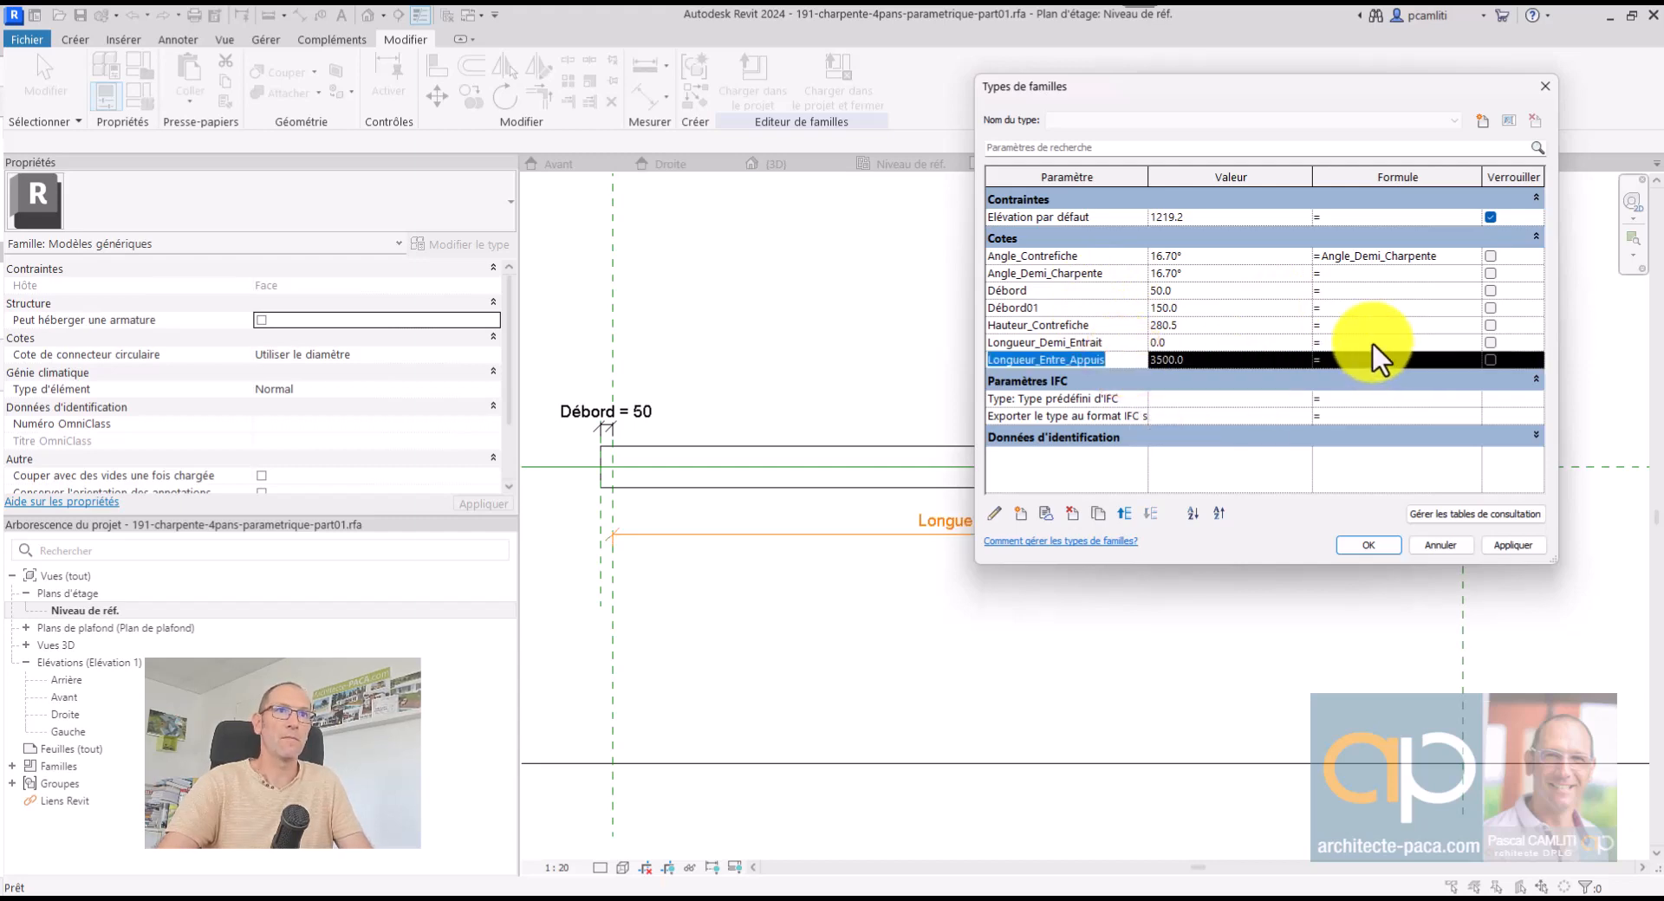
pyautogui.moveTo(1374, 345); pyautogui.dragTo(1371, 346)
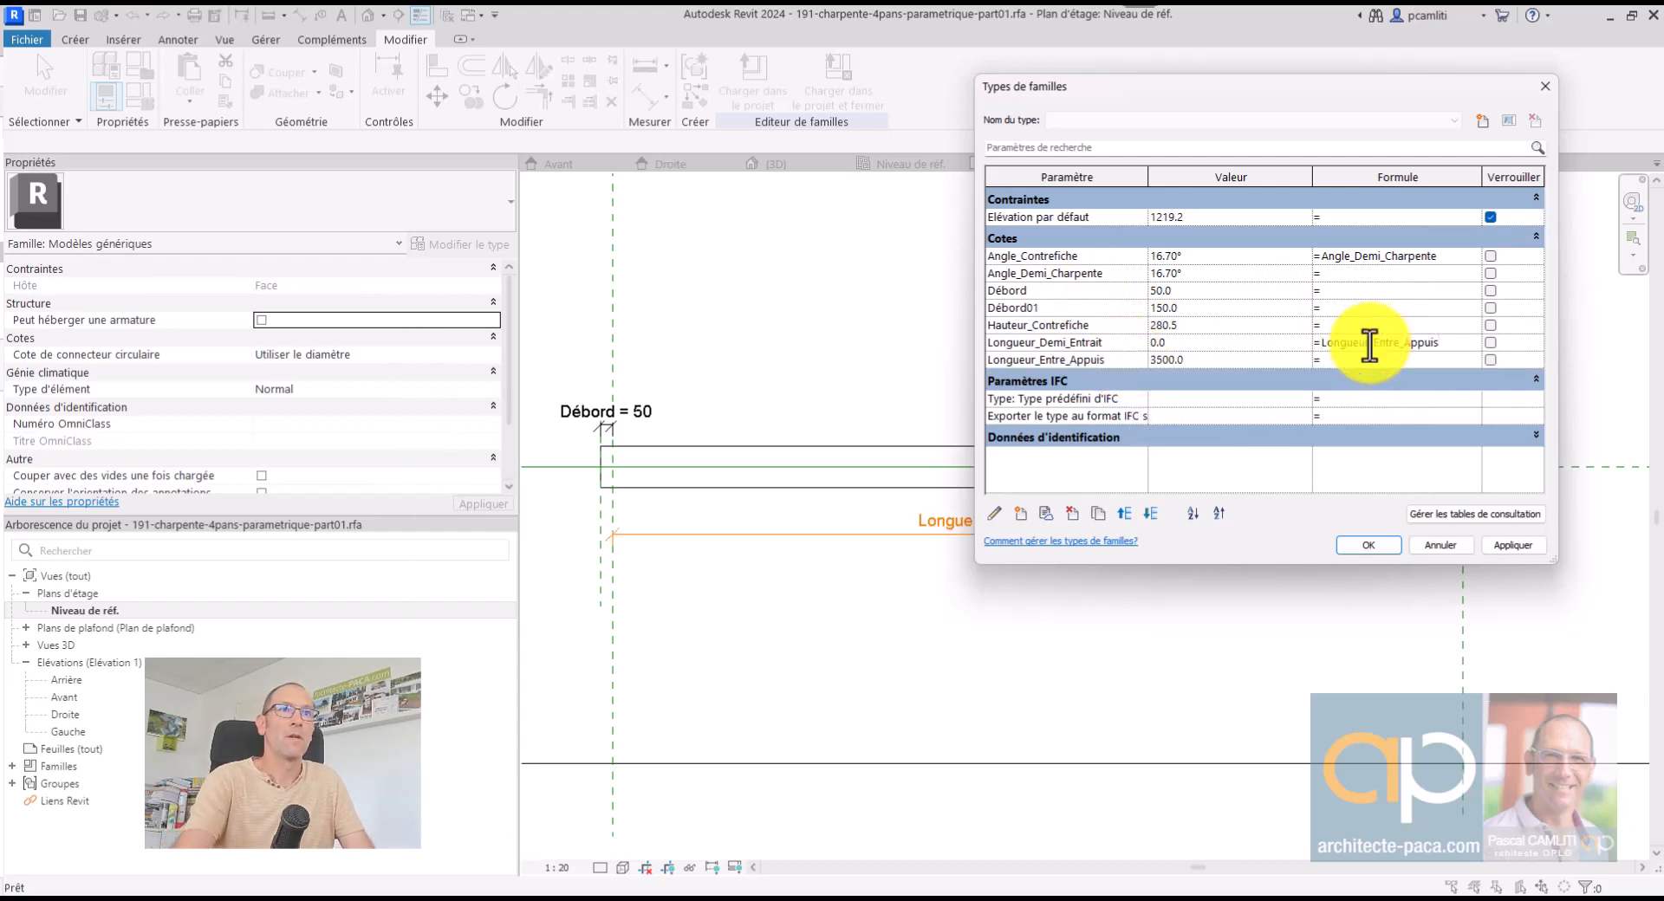
pyautogui.click(1086, 295)
pyautogui.click(968, 378)
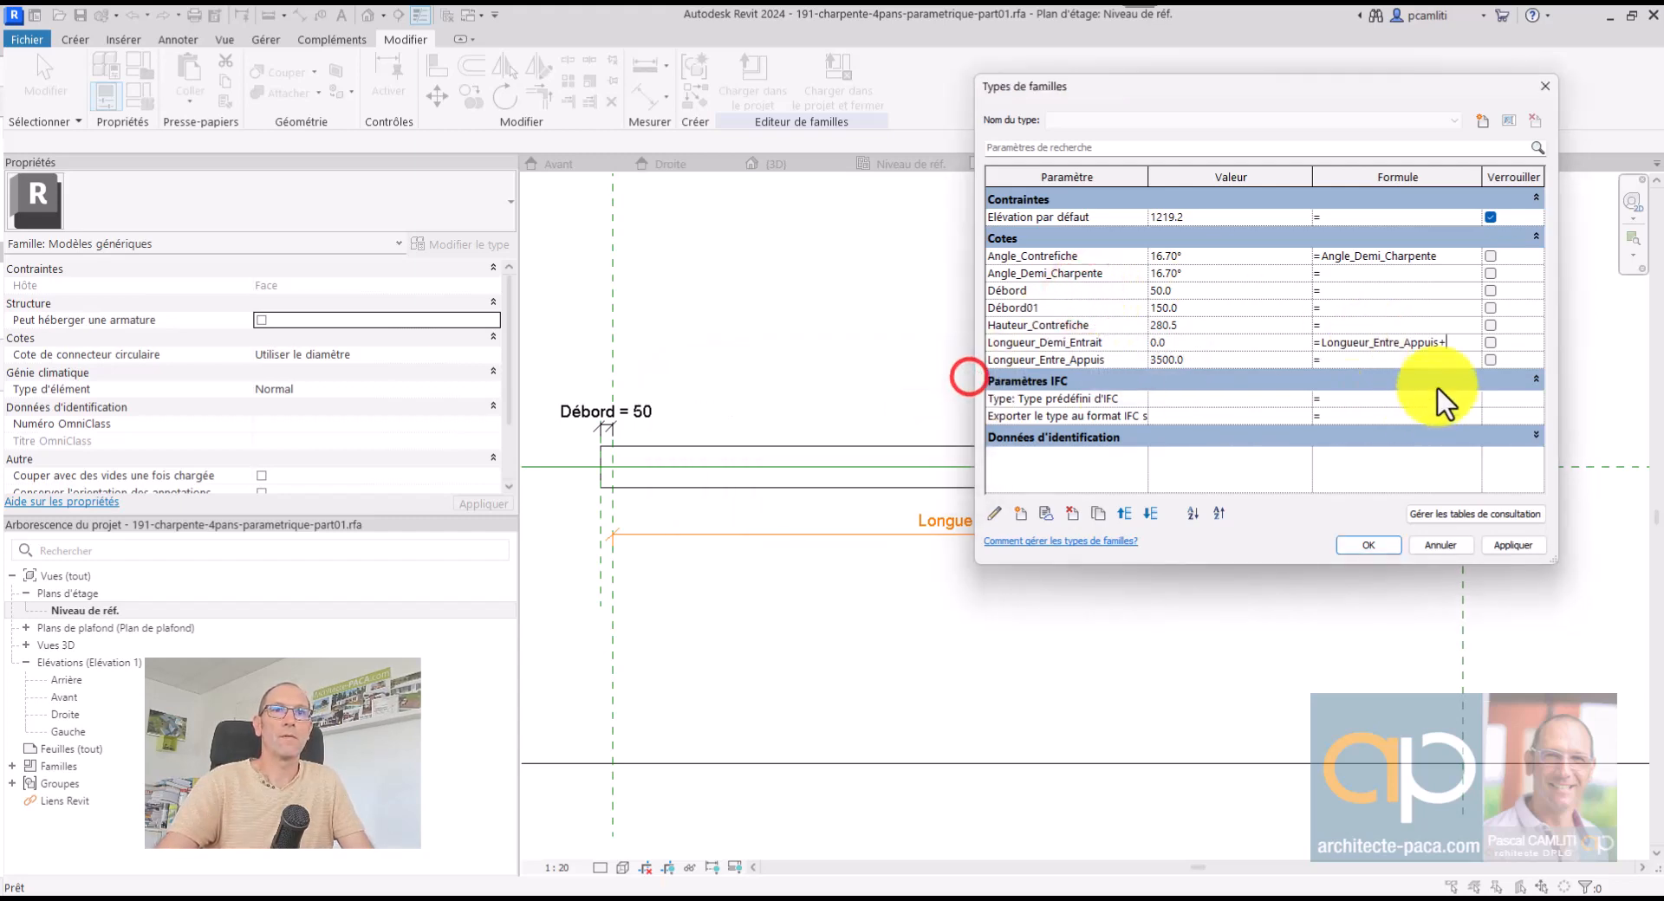
pyautogui.write('Debord')
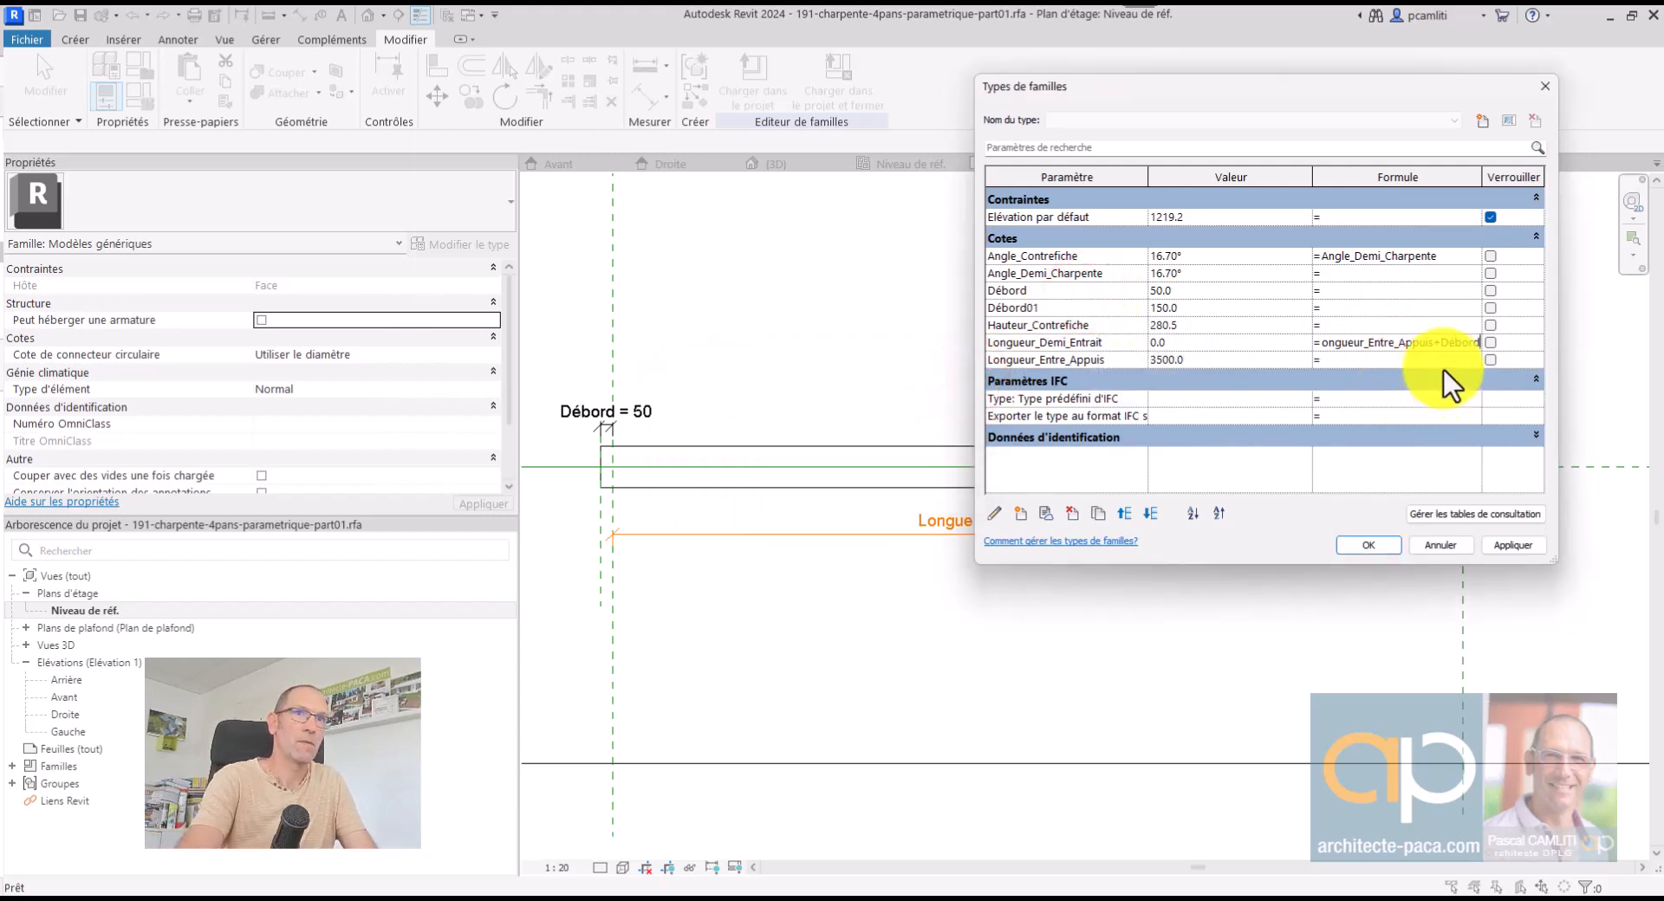
pyautogui.write('+Débor')
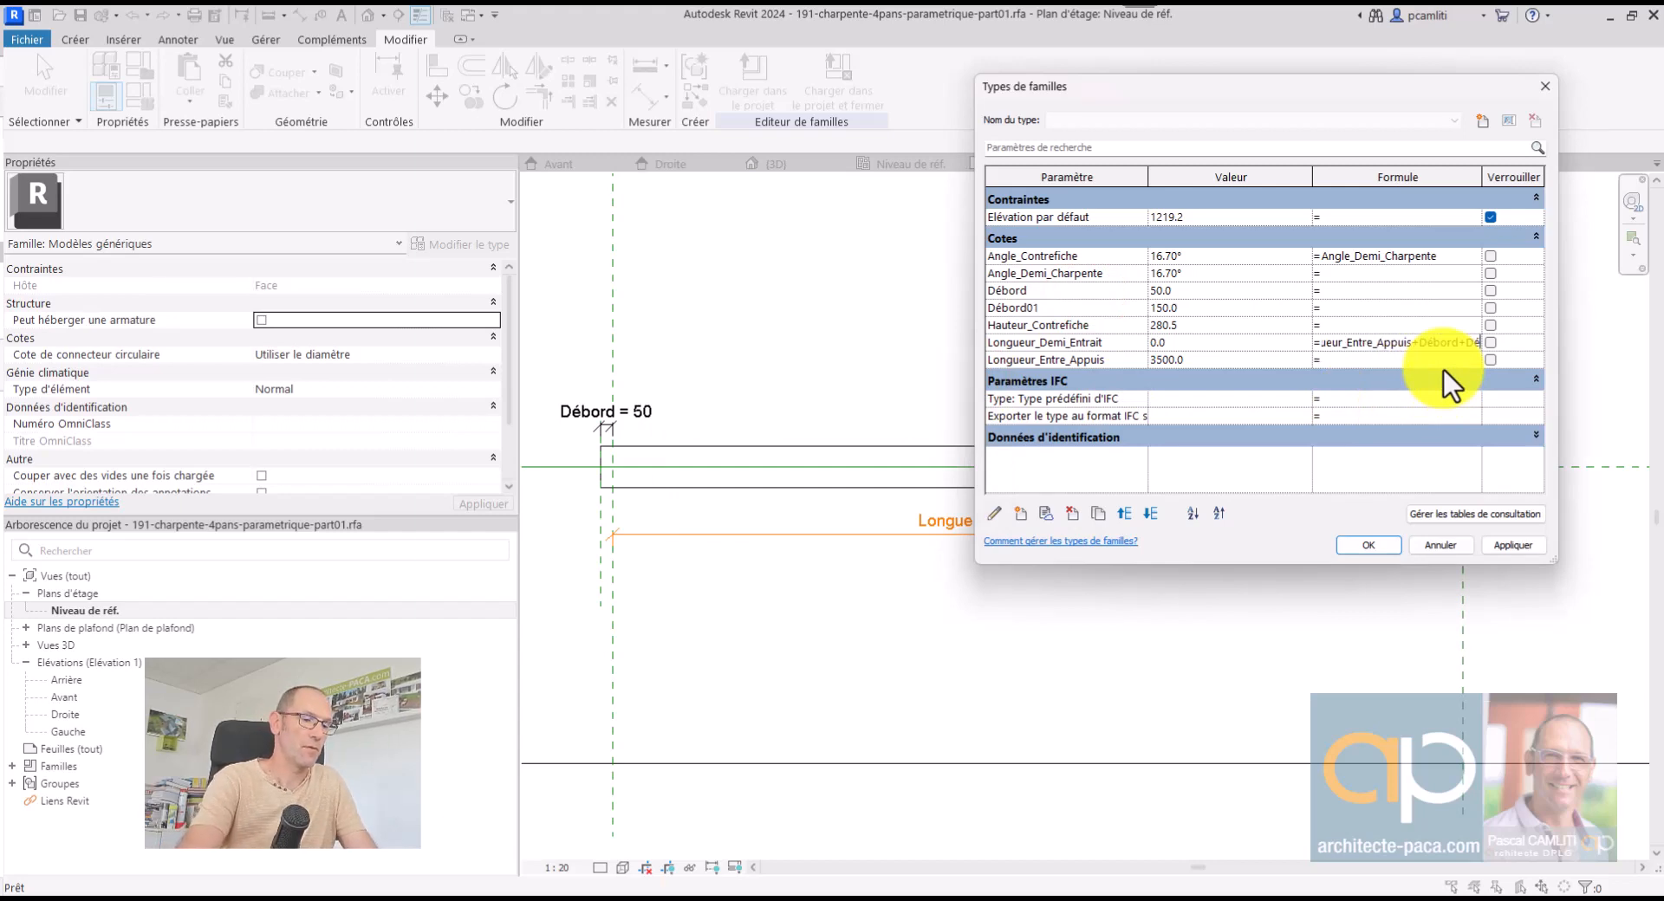
pyautogui.write('d01')
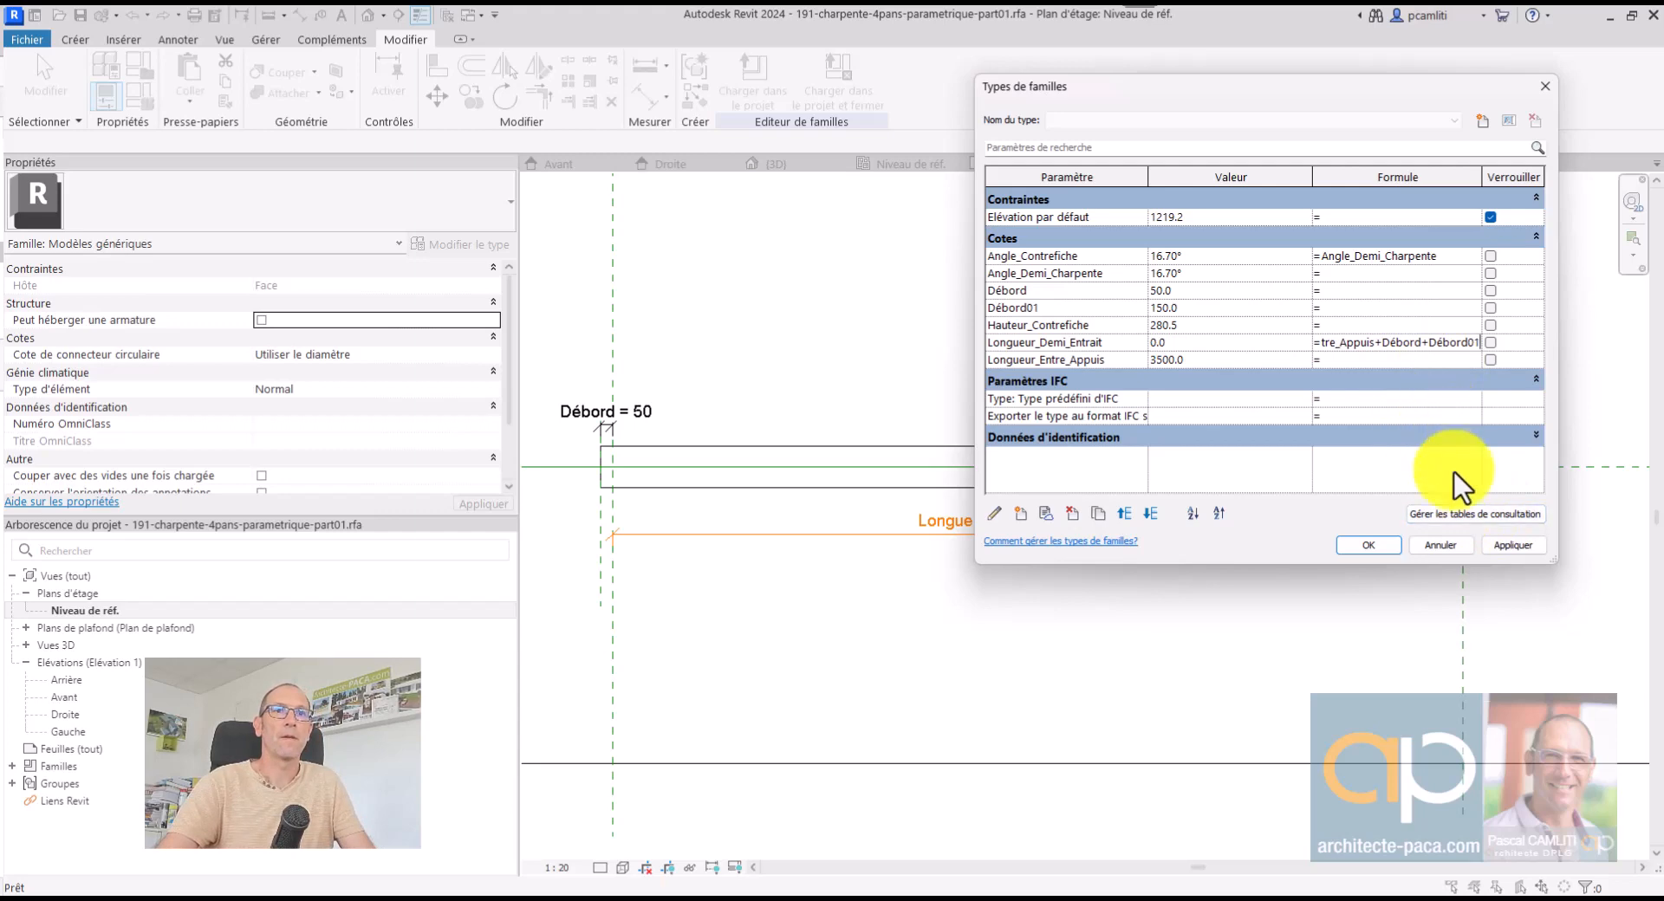
pyautogui.click(1442, 417)
pyautogui.click(1514, 544)
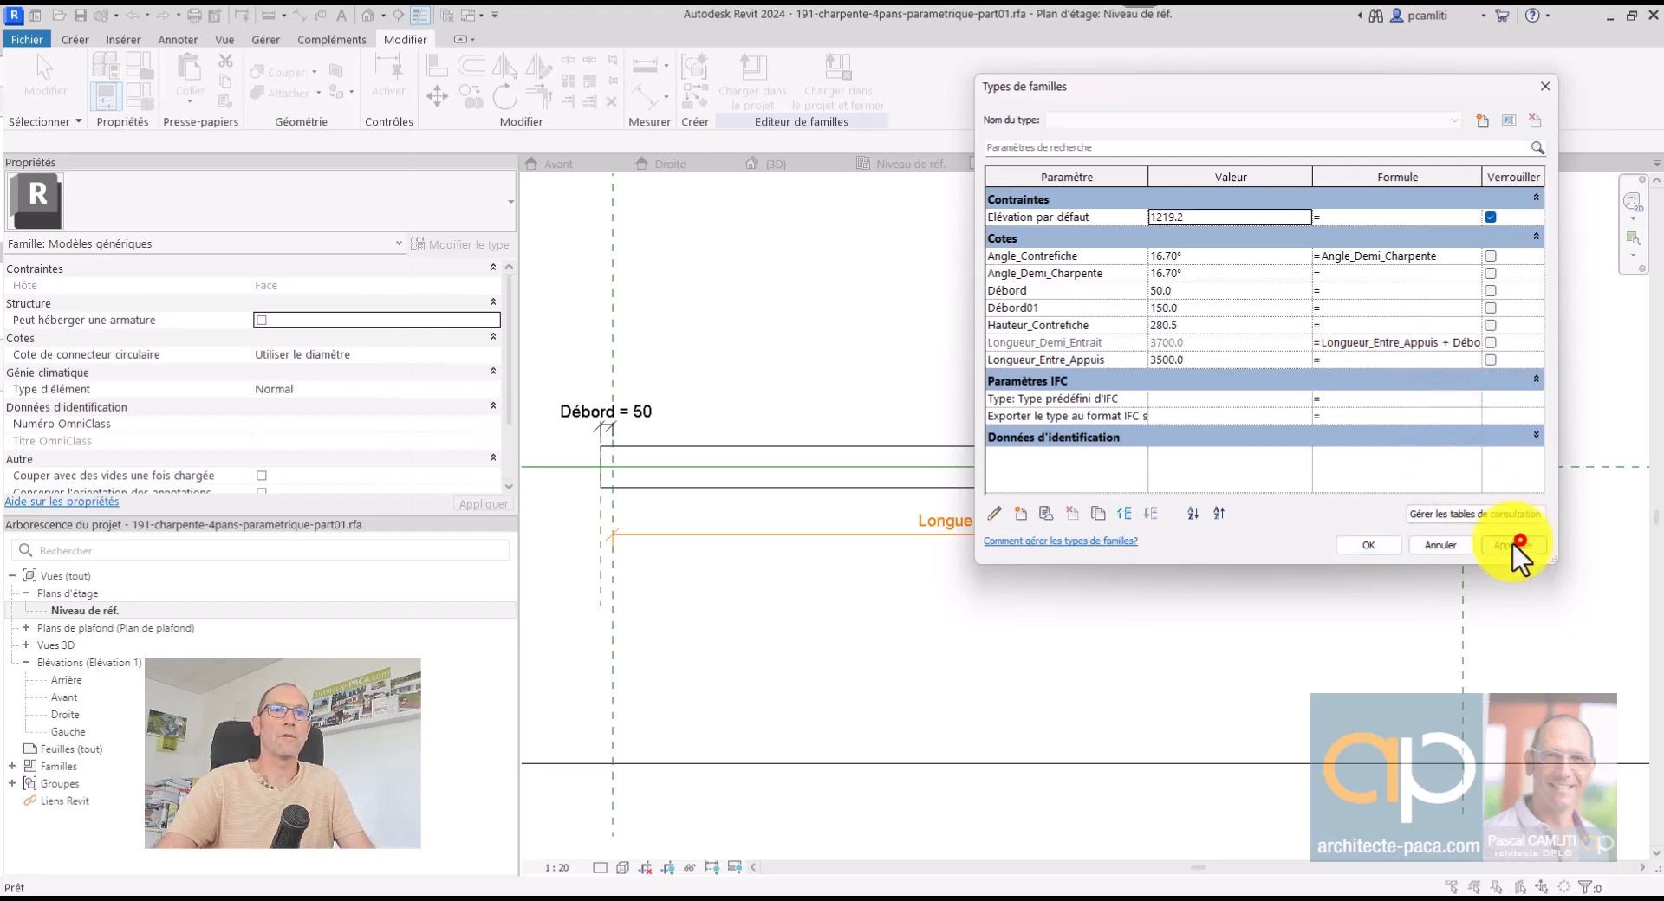
pyautogui.click(1378, 547)
# Associate the horizontal 191-bois beam's Longueur_Bois type parameter with the family parameter Longueur_Demi_Entrait and apply the change
pyautogui.click(1200, 489)
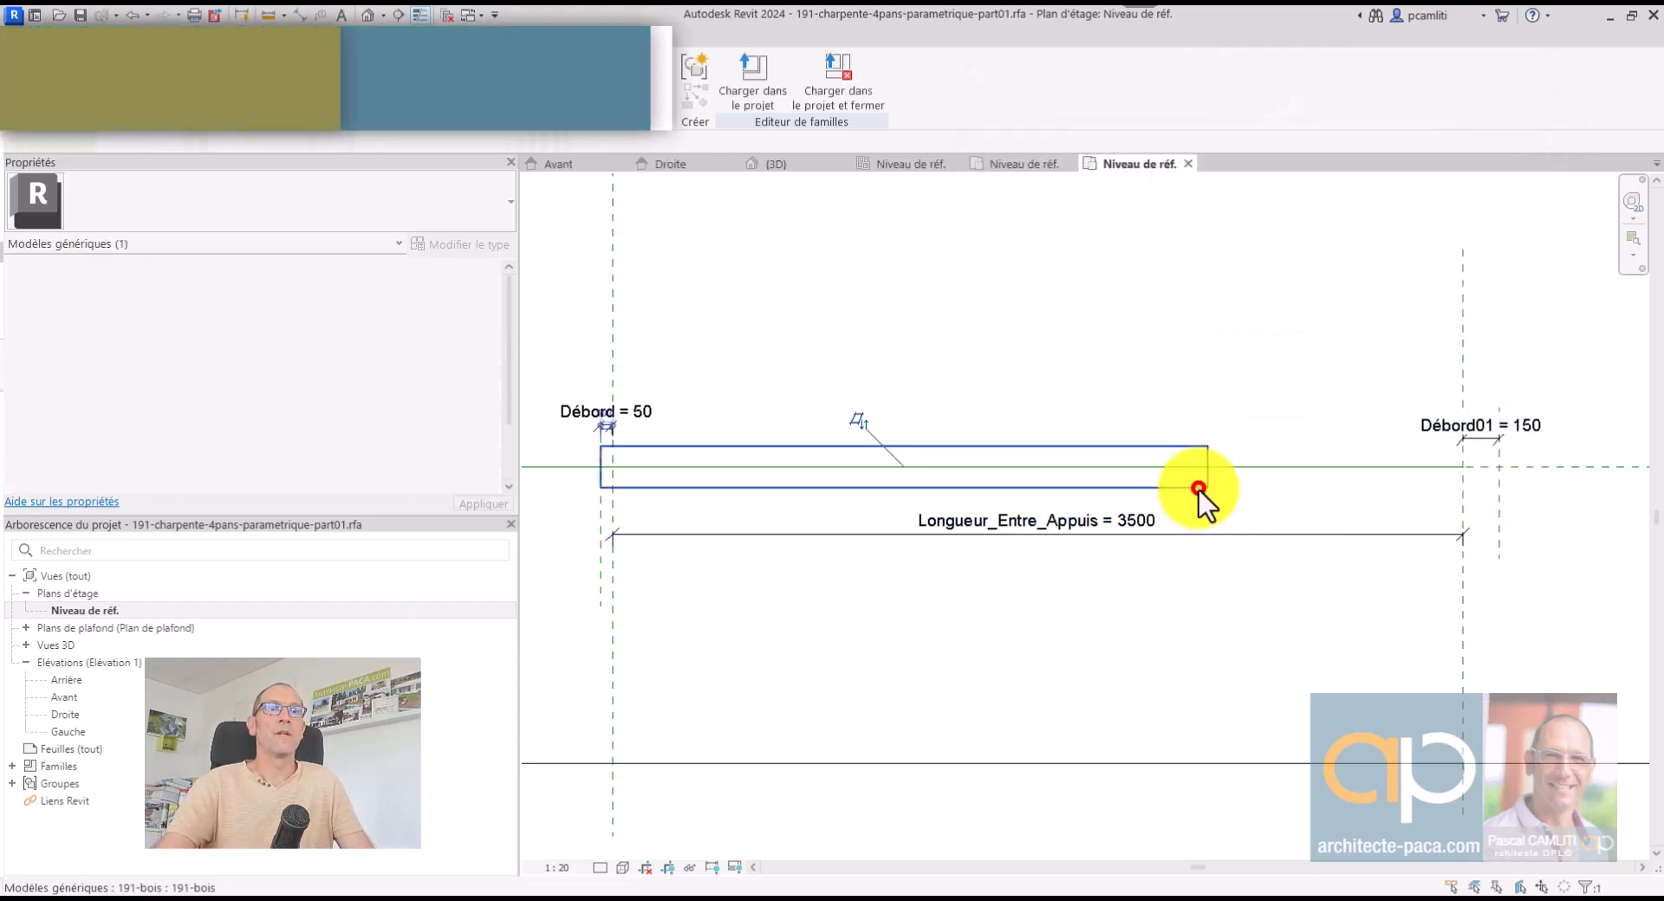
pyautogui.click(478, 246)
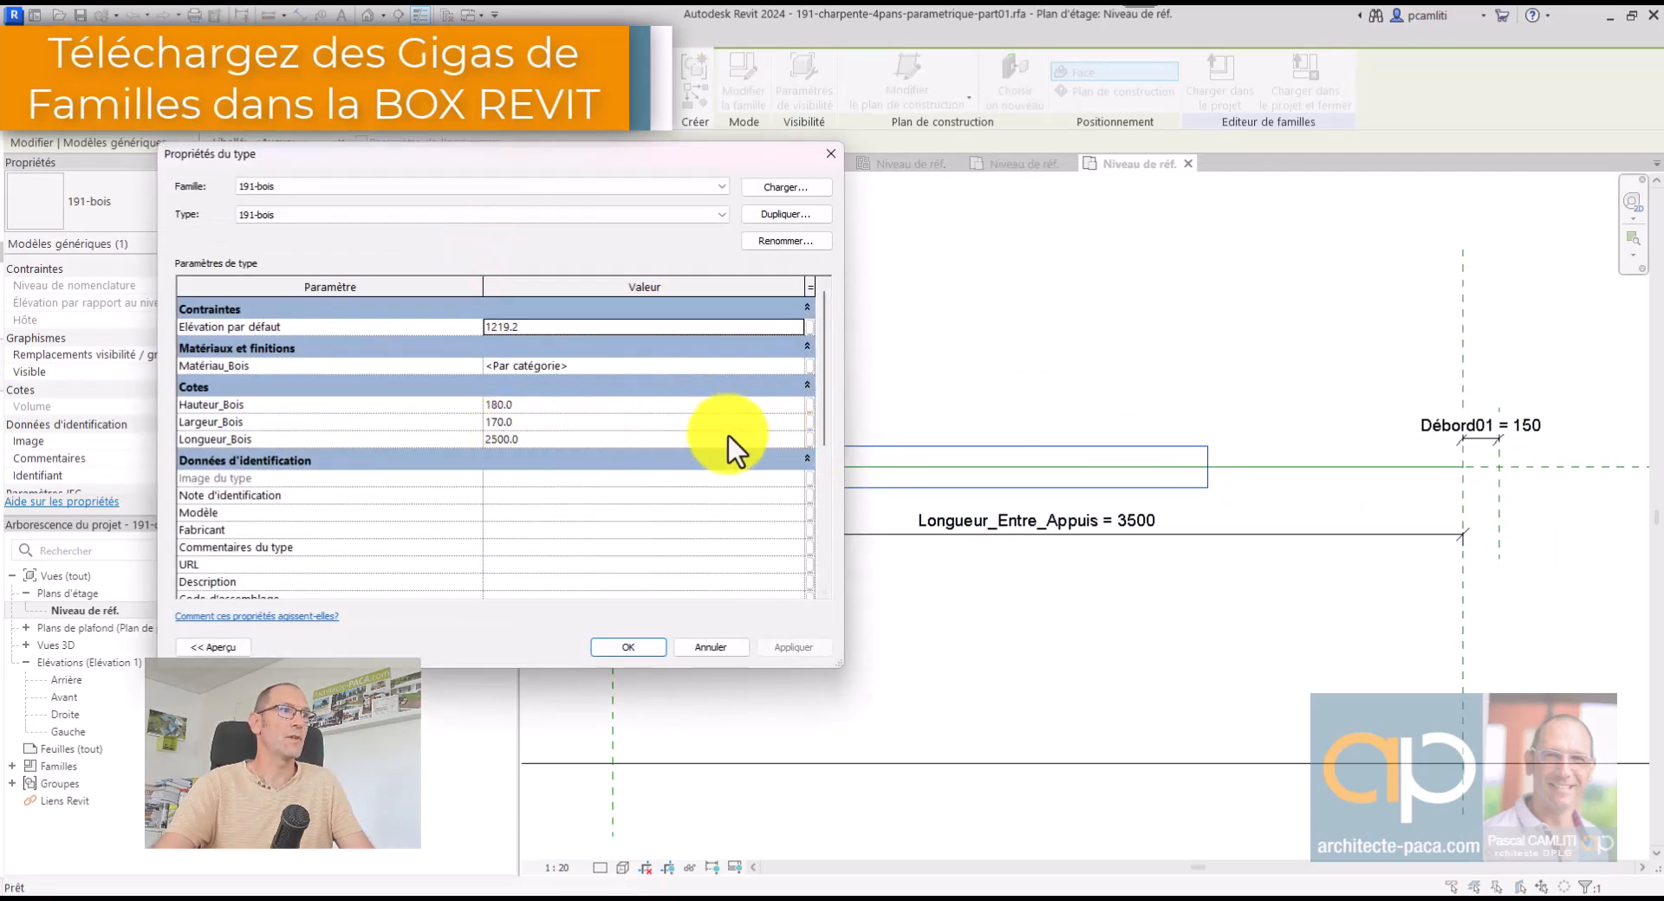
pyautogui.click(808, 440)
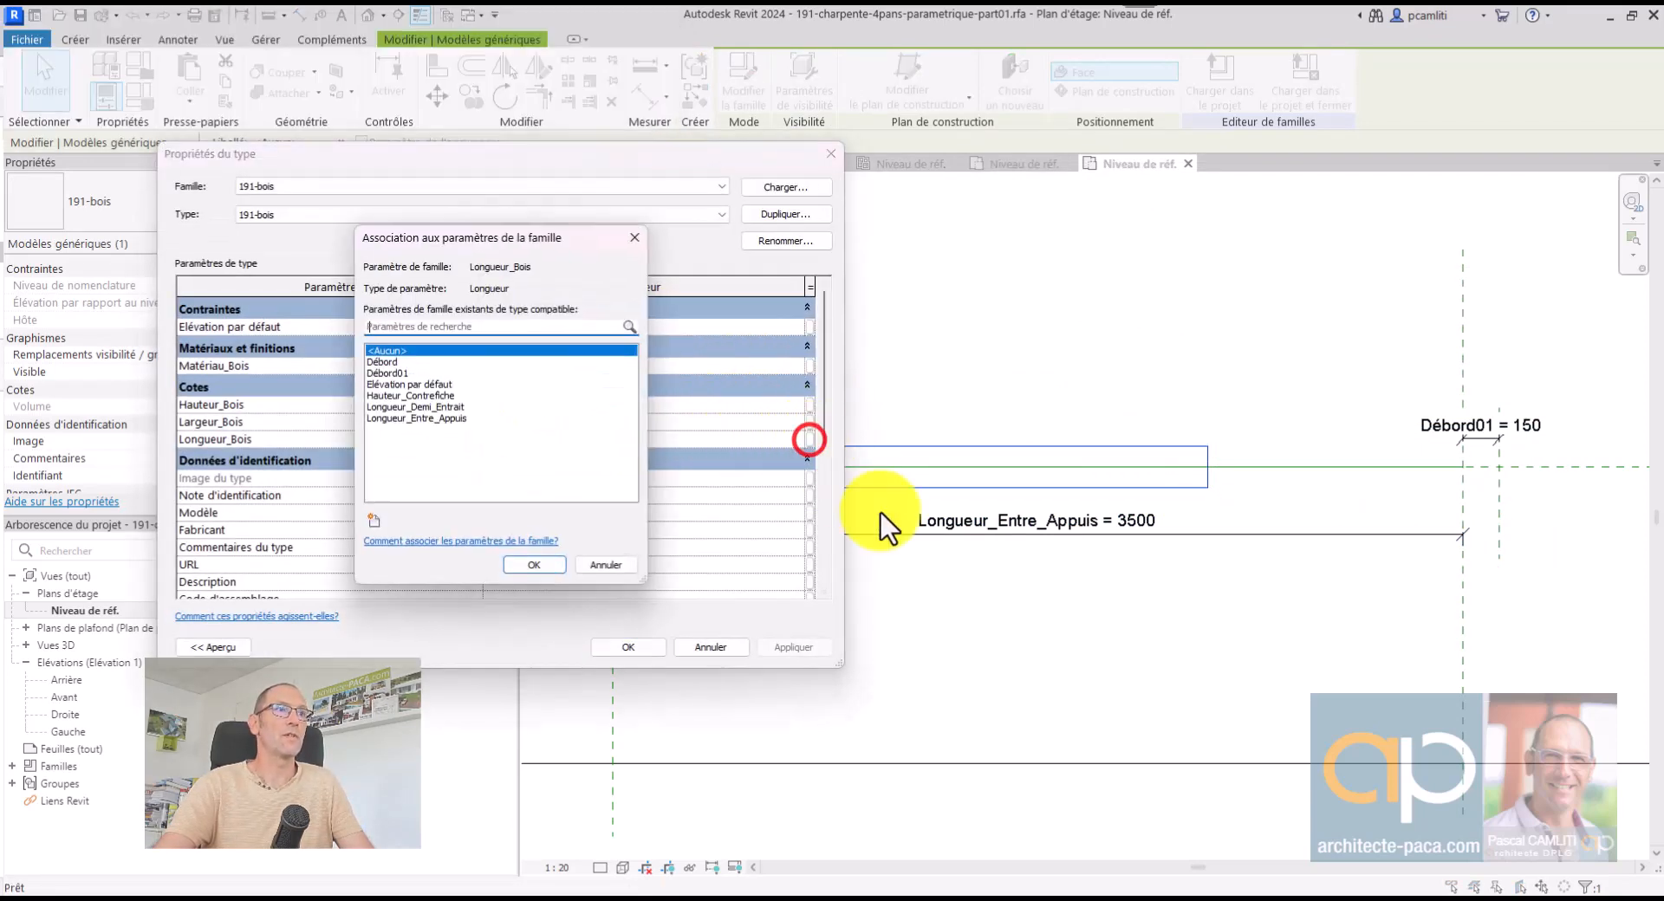
pyautogui.click(436, 408)
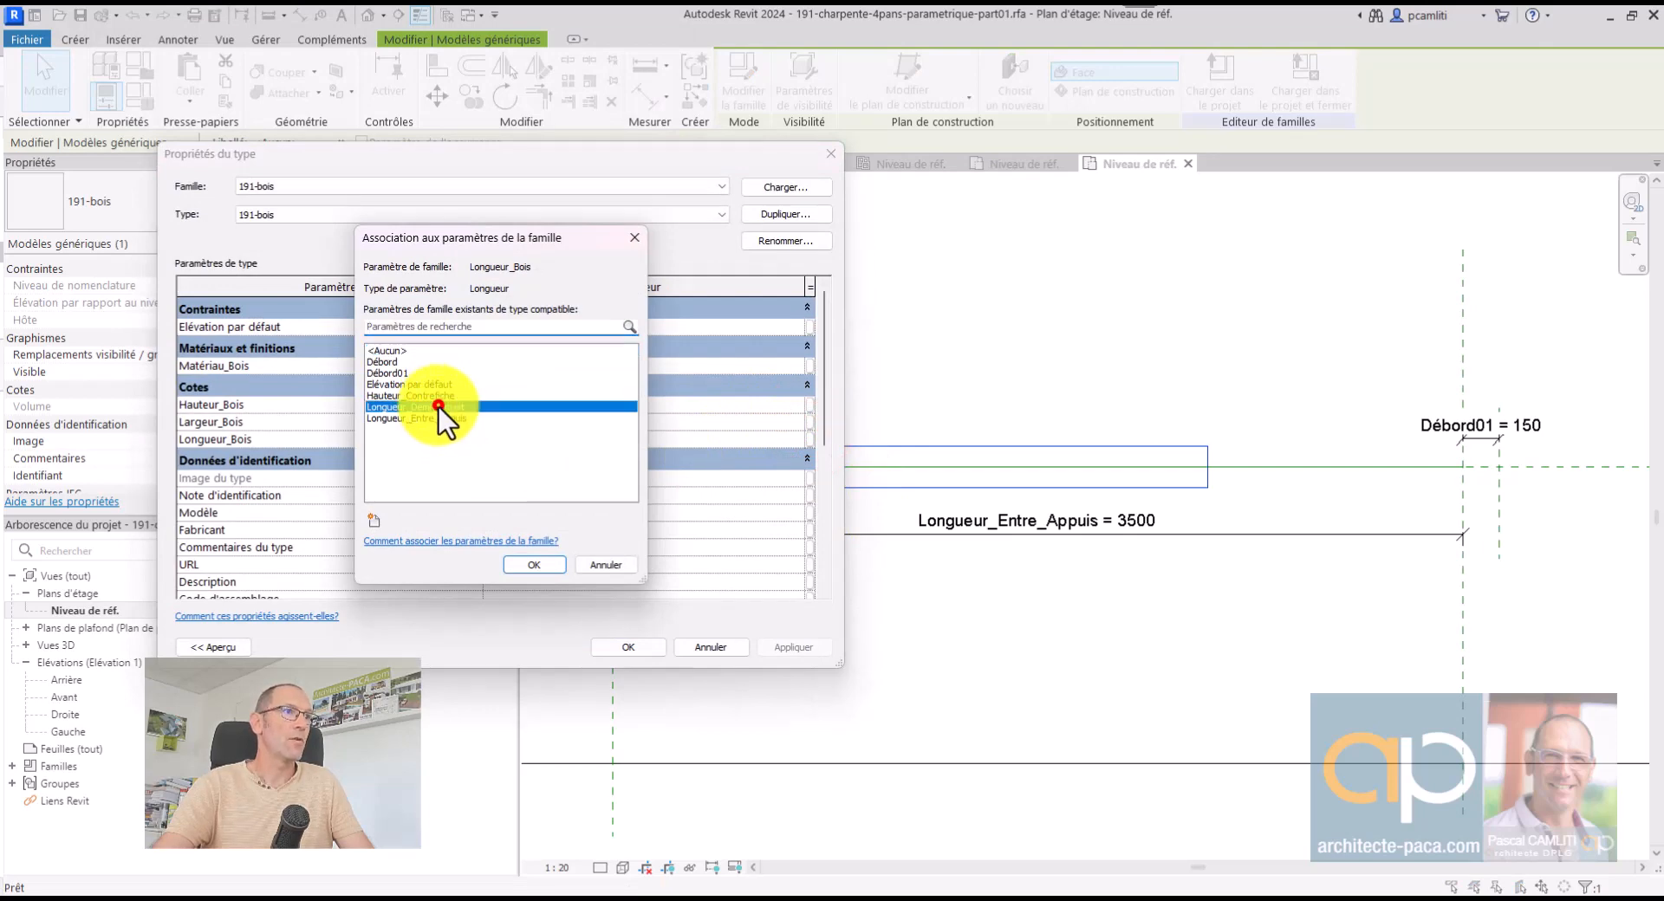
pyautogui.click(534, 565)
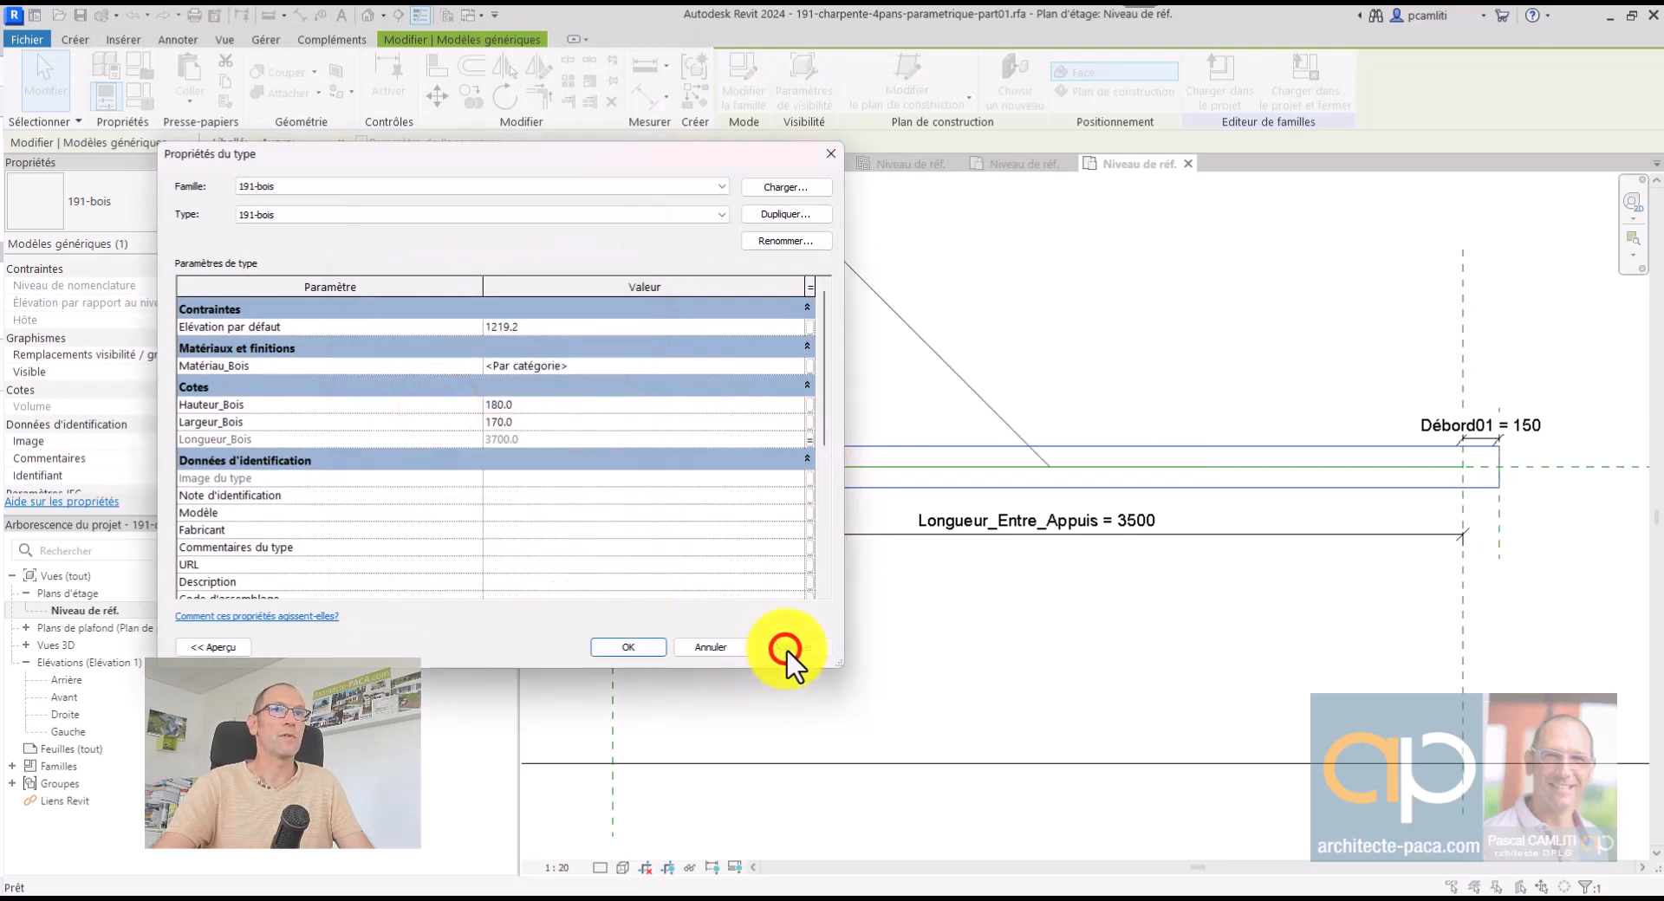
pyautogui.click(787, 650)
pyautogui.click(615, 650)
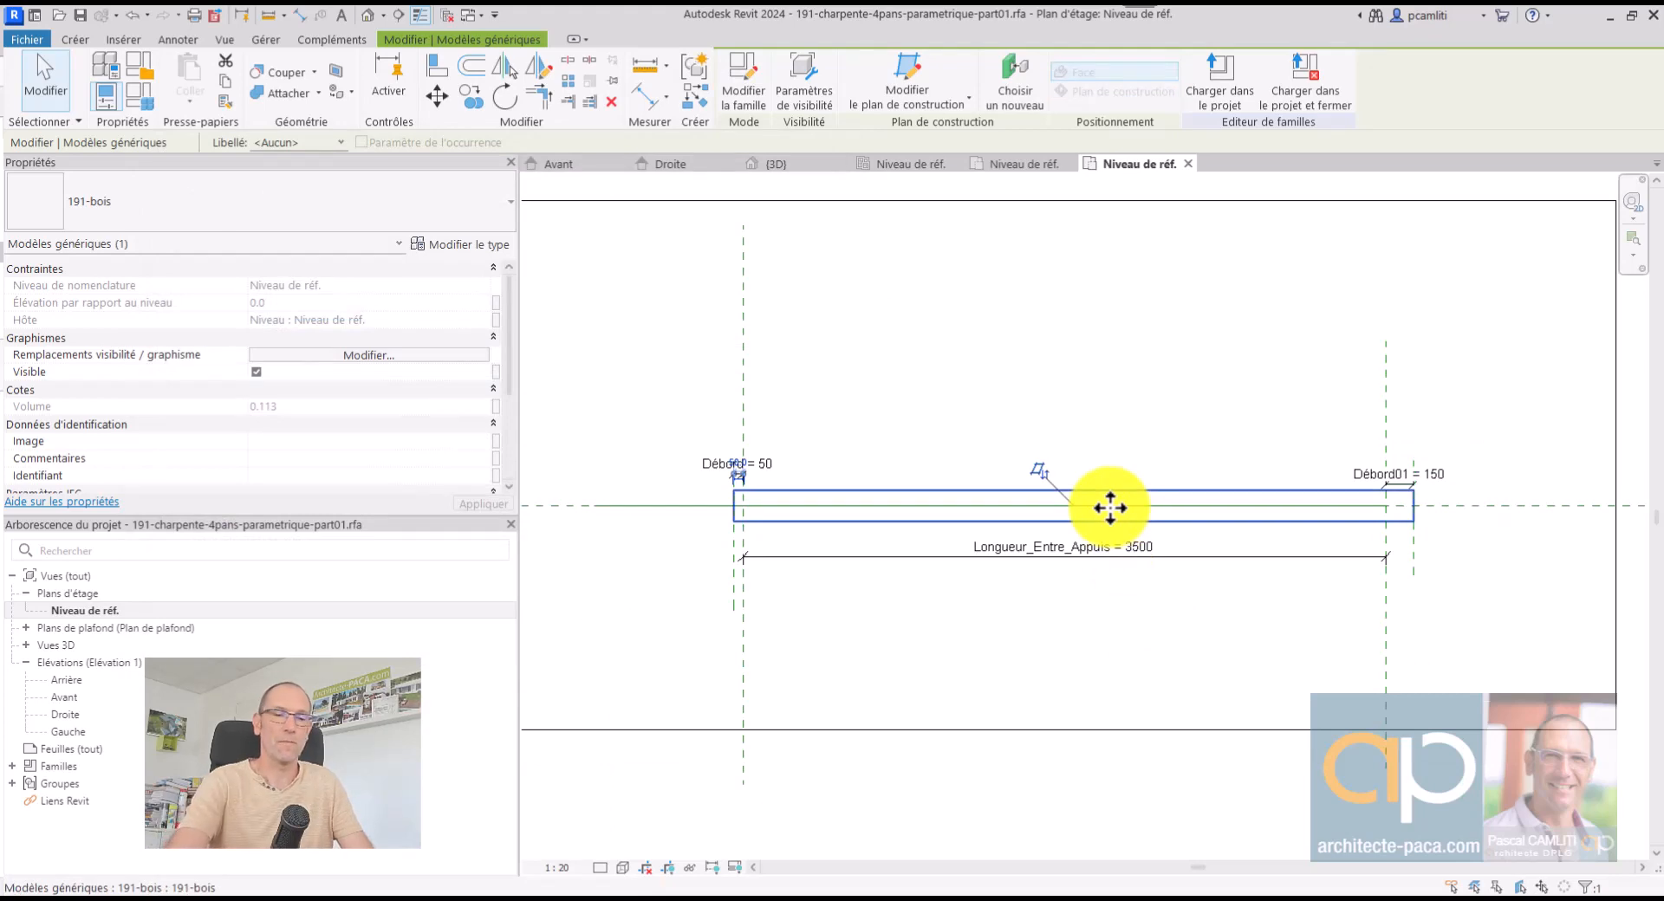
# In the 3D view, set the work plane by picking the plane of the longer sloping reference line
pyautogui.press('3')
pyautogui.press('d')
pyautogui.keyDown('shift'); pyautogui.moveTo(1134, 508); pyautogui.dragTo(1213, 539, button='middle'); pyautogui.keyUp('shift')
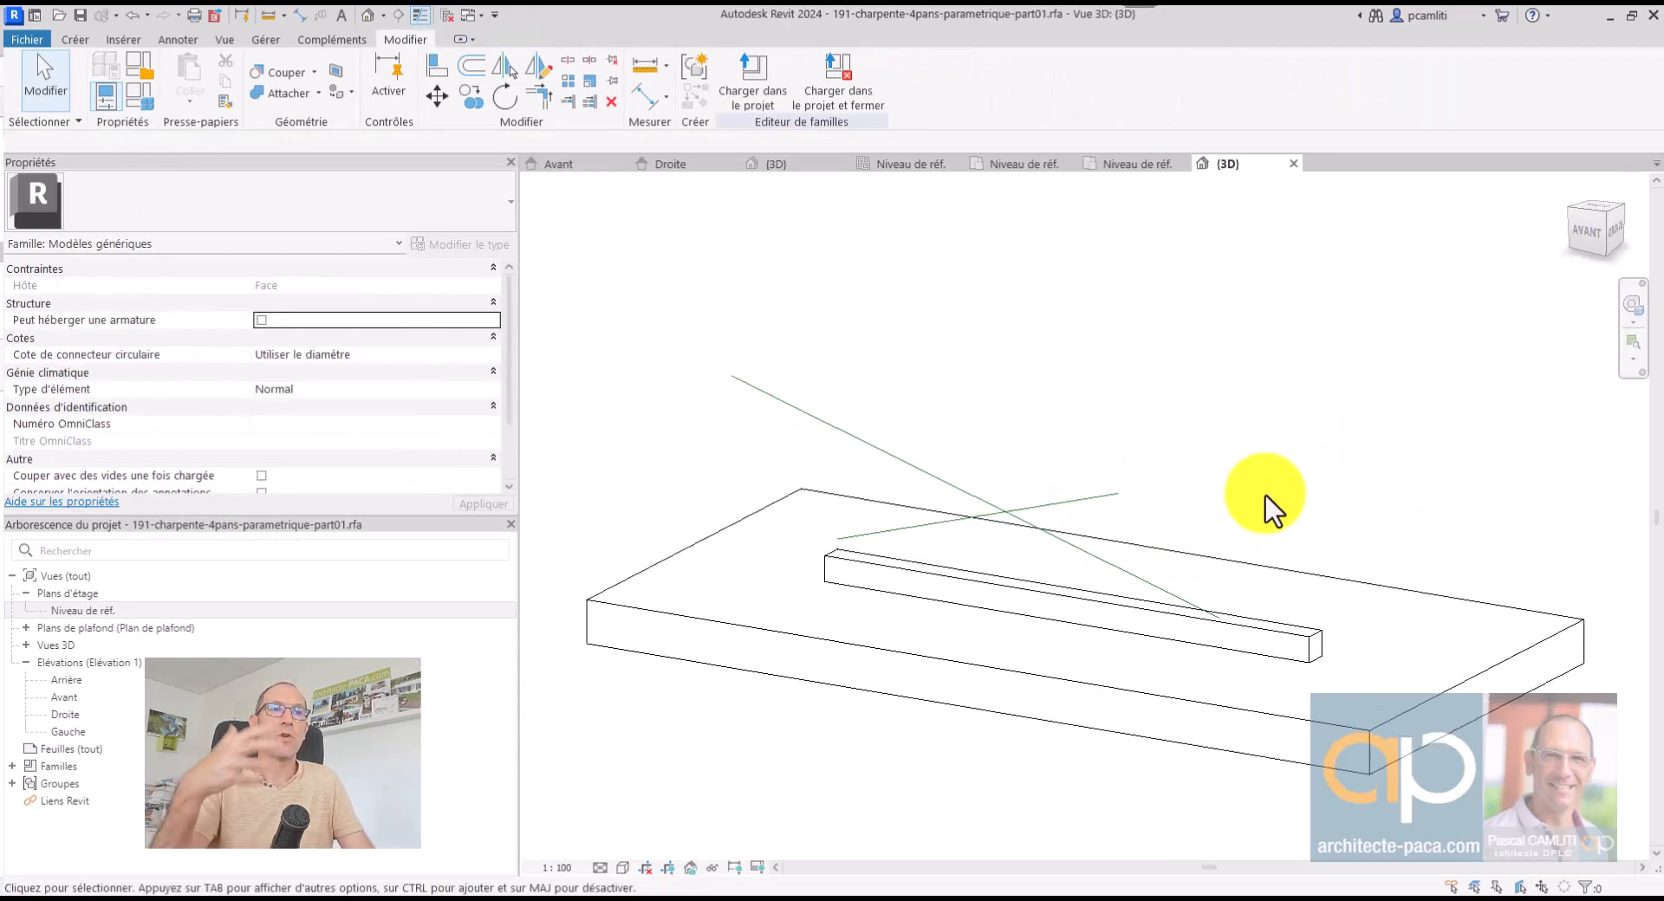
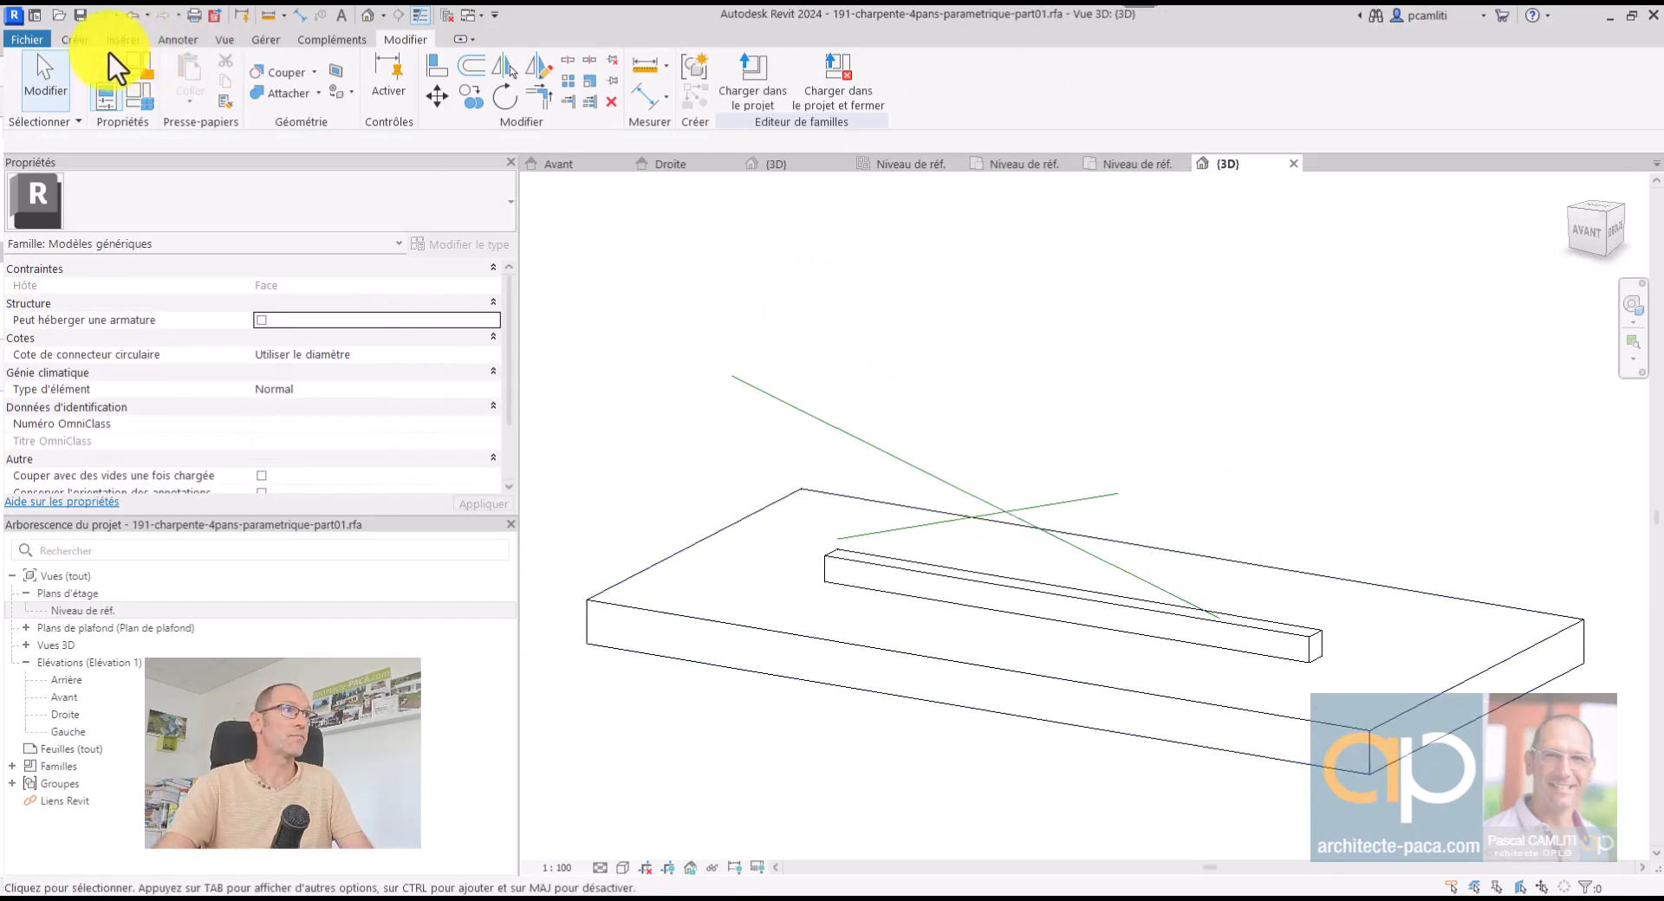
pyautogui.click(75, 41)
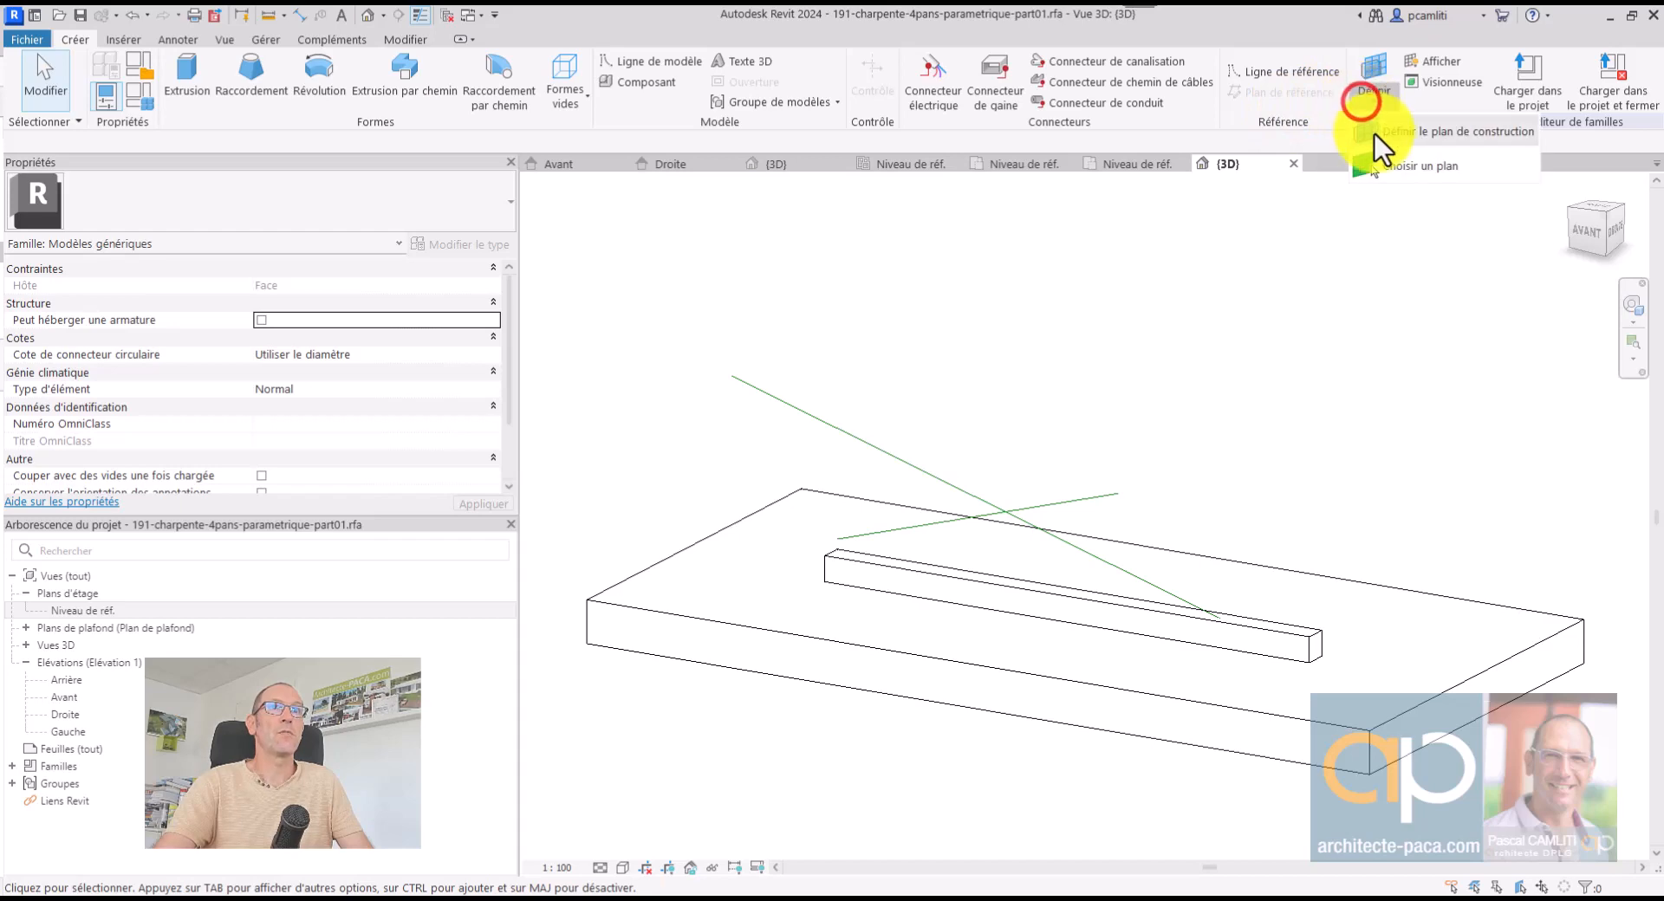
pyautogui.click(1375, 130)
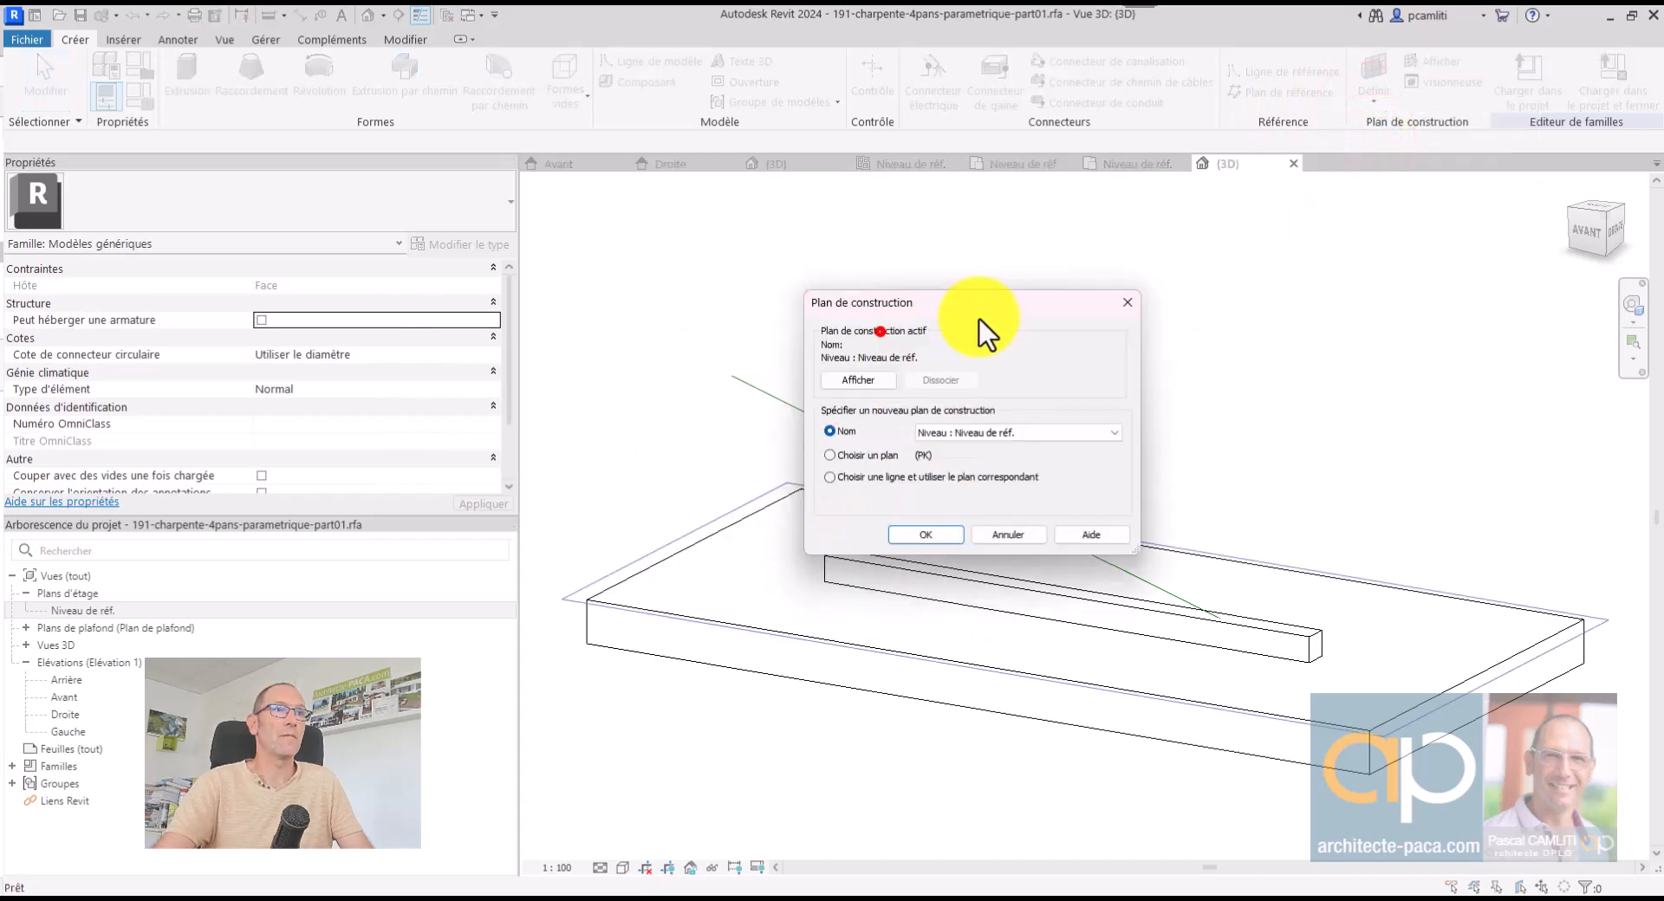
pyautogui.moveTo(879, 328); pyautogui.dragTo(1470, 167)
pyautogui.click(1313, 322)
pyautogui.click(1378, 399)
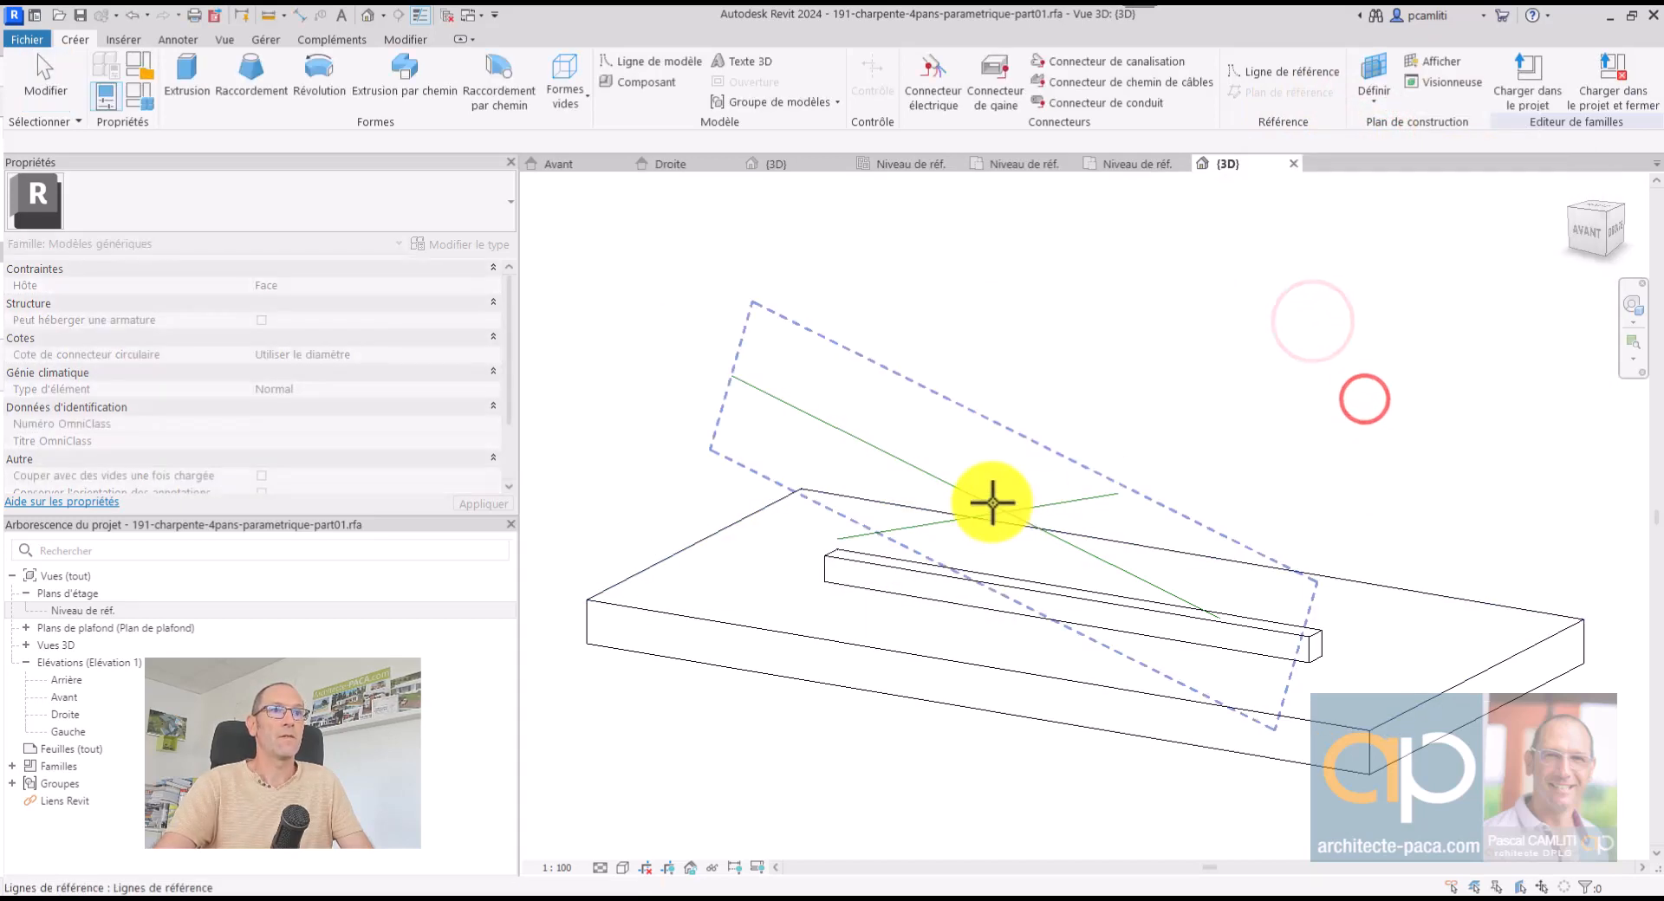
pyautogui.click(992, 503)
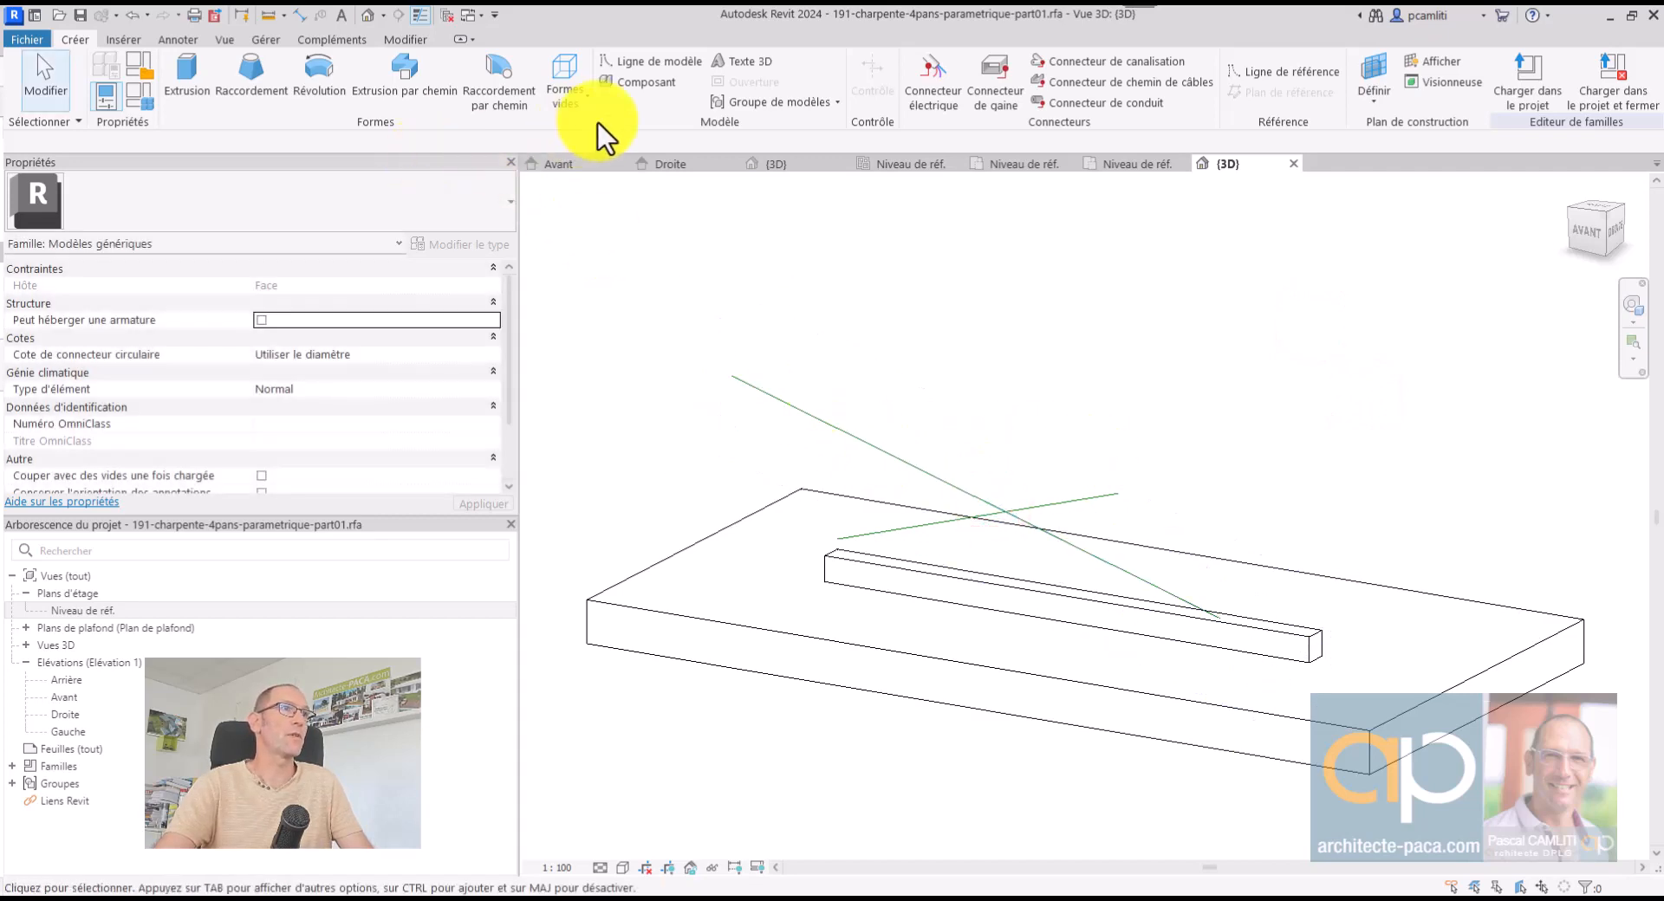
# Place a 191-bois component on the active work plane at the lower end of the longer sloping reference line
pyautogui.click(626, 81)
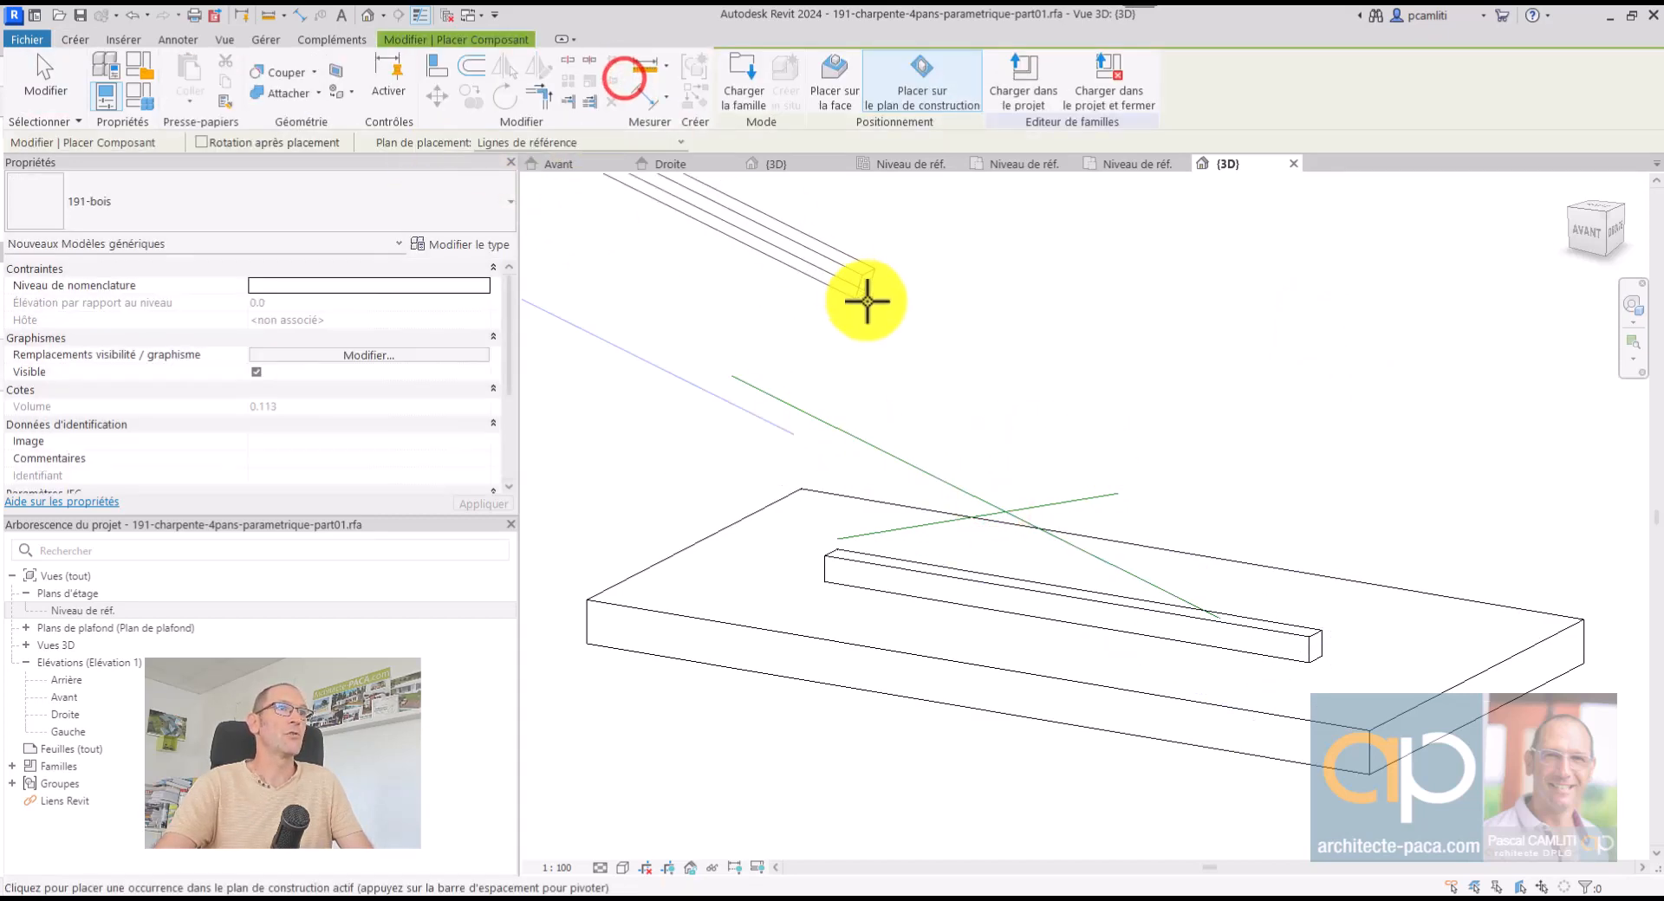
pyautogui.click(1211, 613)
pyautogui.press('Escape')
# Duplicate the sloping beam's type as 191-bois 01 and assign it to that beam
pyautogui.click(1094, 537)
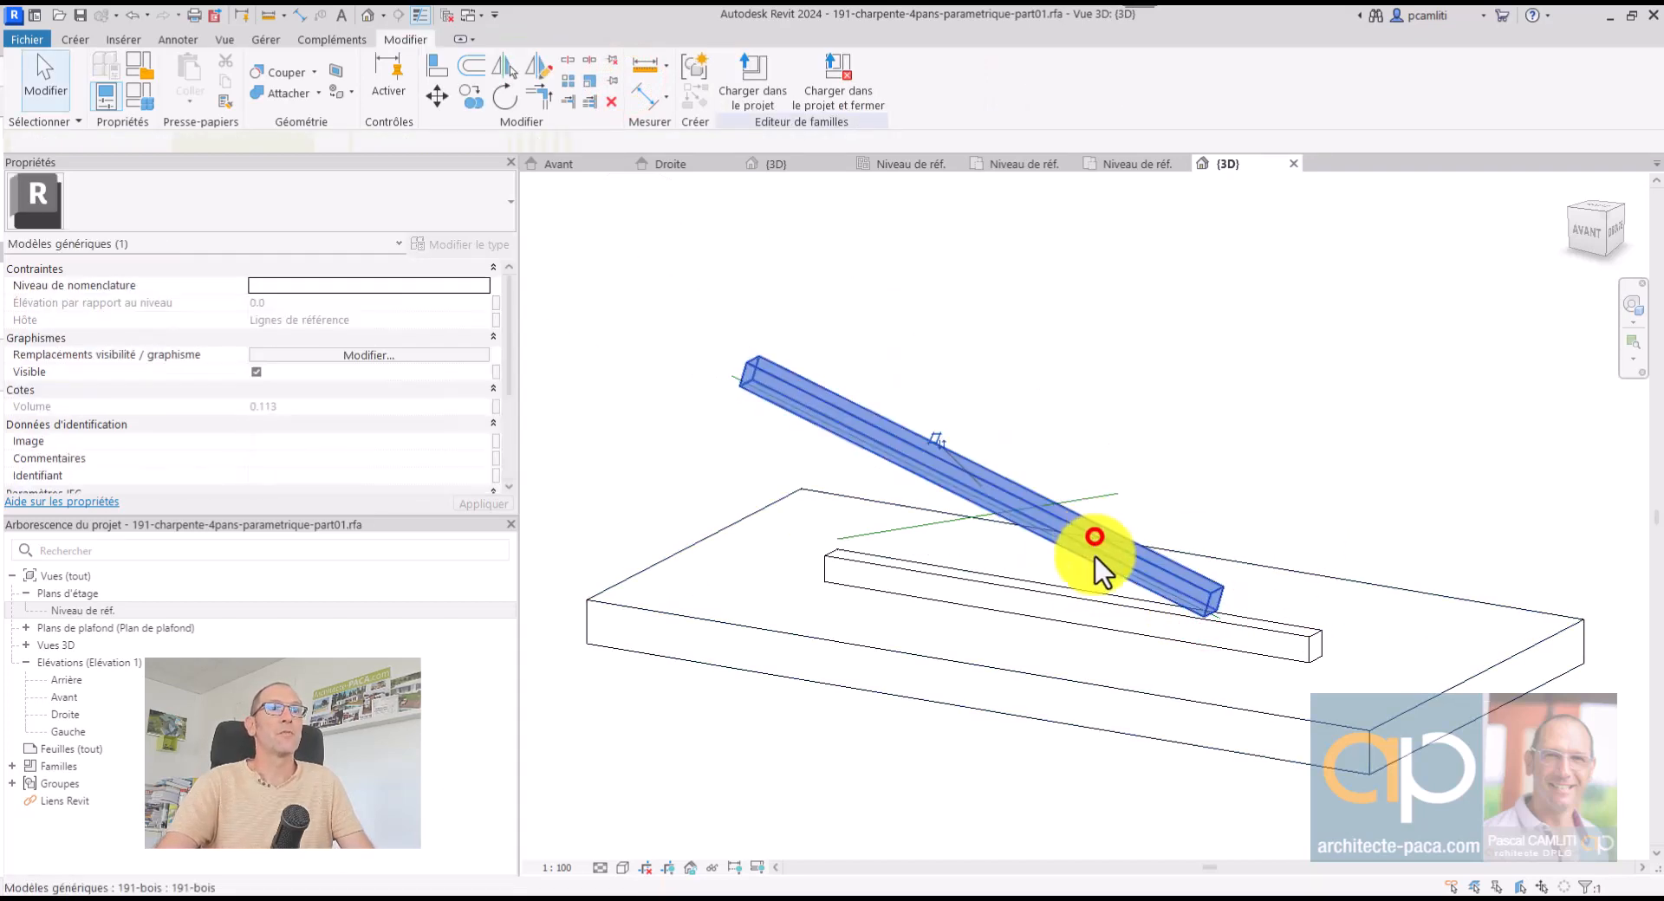
pyautogui.click(469, 245)
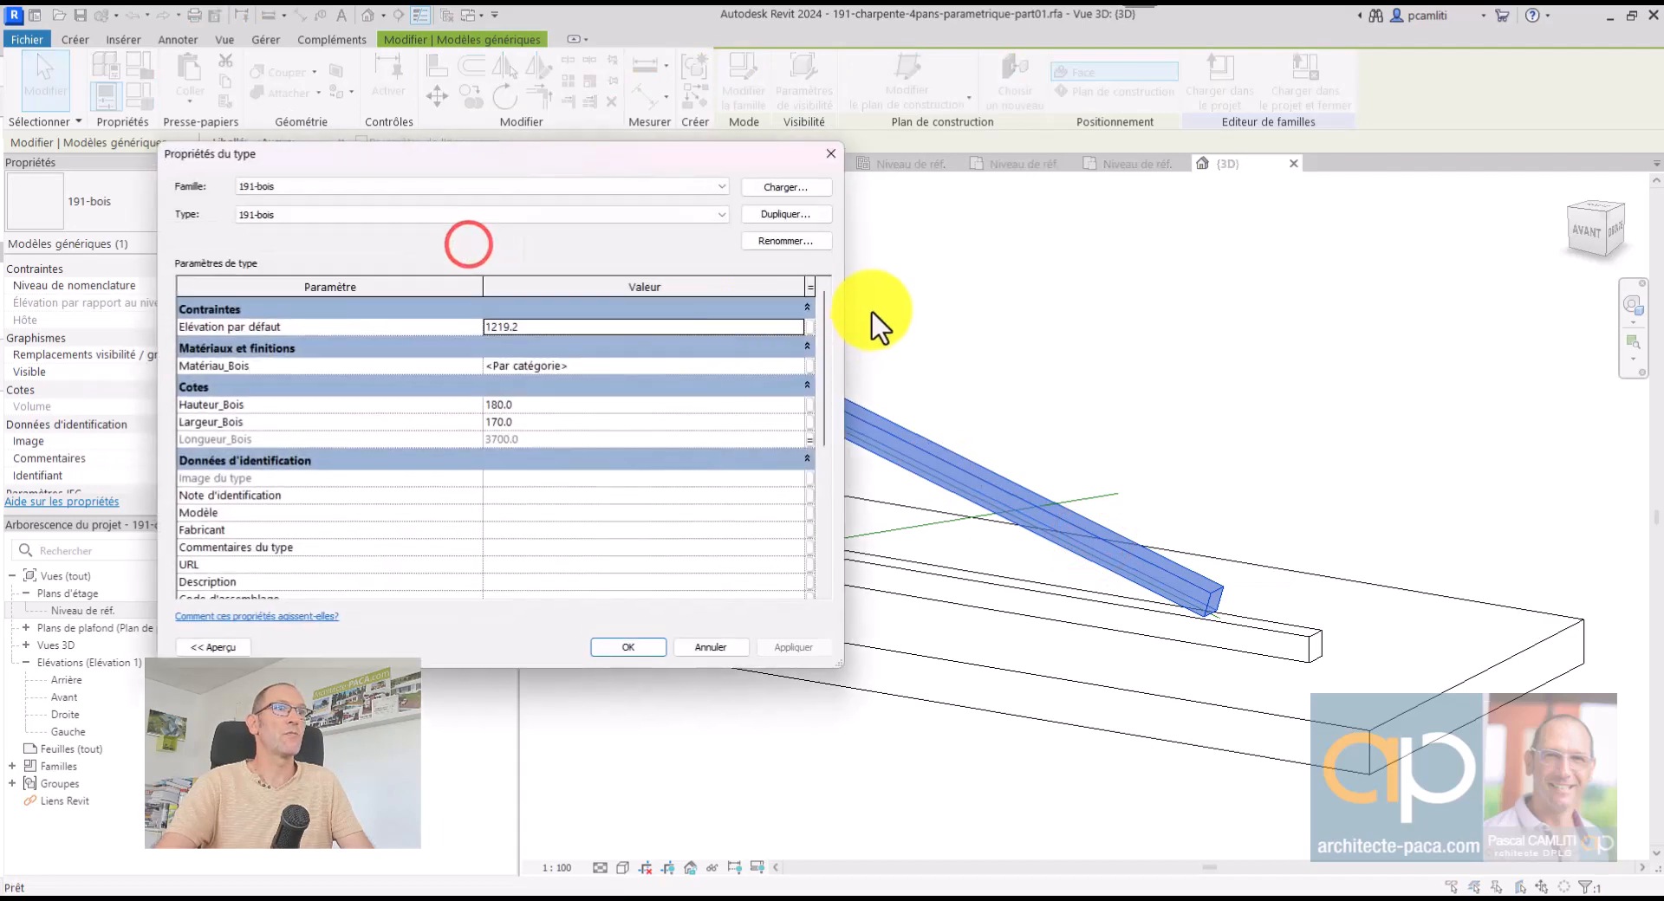
pyautogui.click(785, 215)
pyautogui.click(1108, 460)
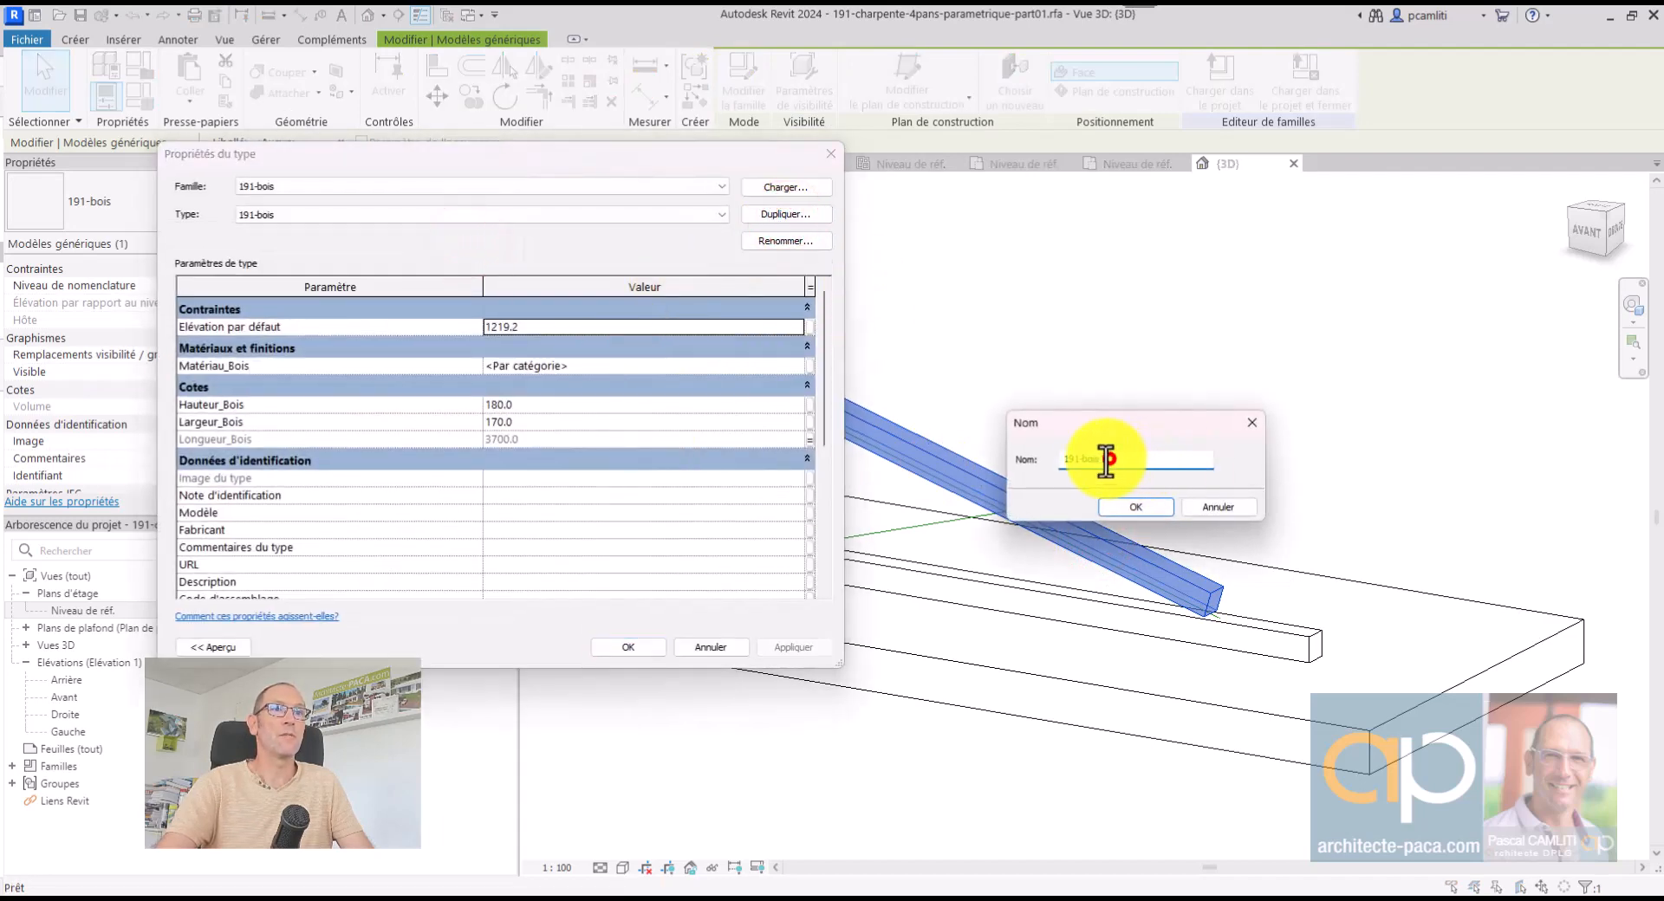
pyautogui.press('Return')
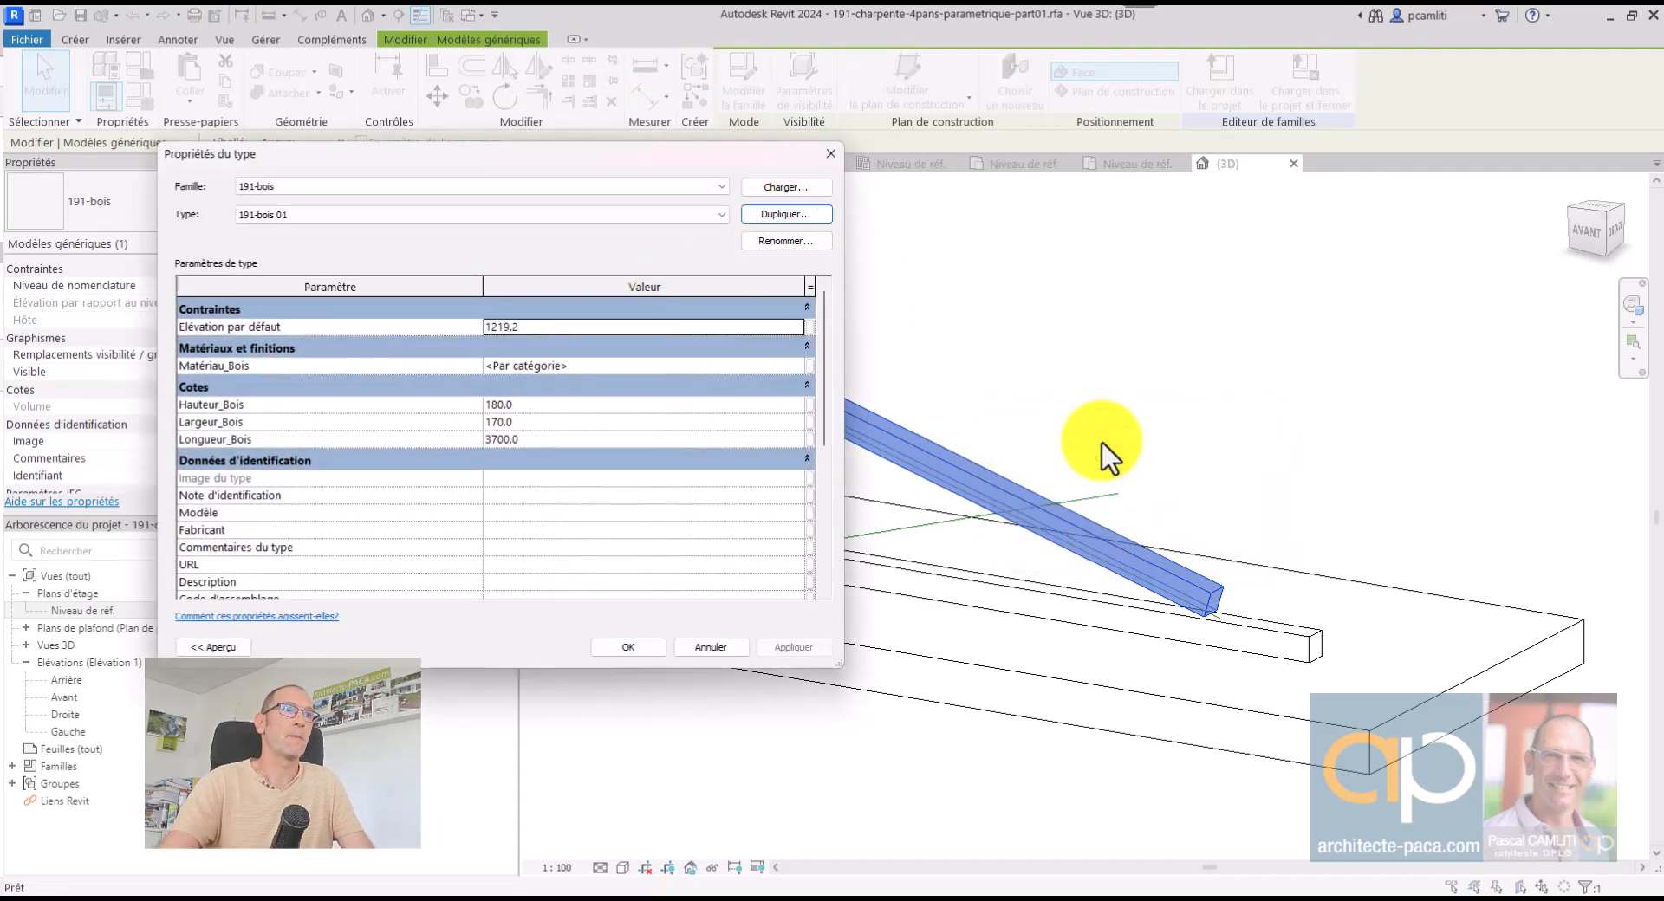
pyautogui.click(626, 648)
pyautogui.keyDown('shift'); pyautogui.moveTo(1125, 434); pyautogui.dragTo(1226, 371, button='middle'); pyautogui.keyUp('shift')
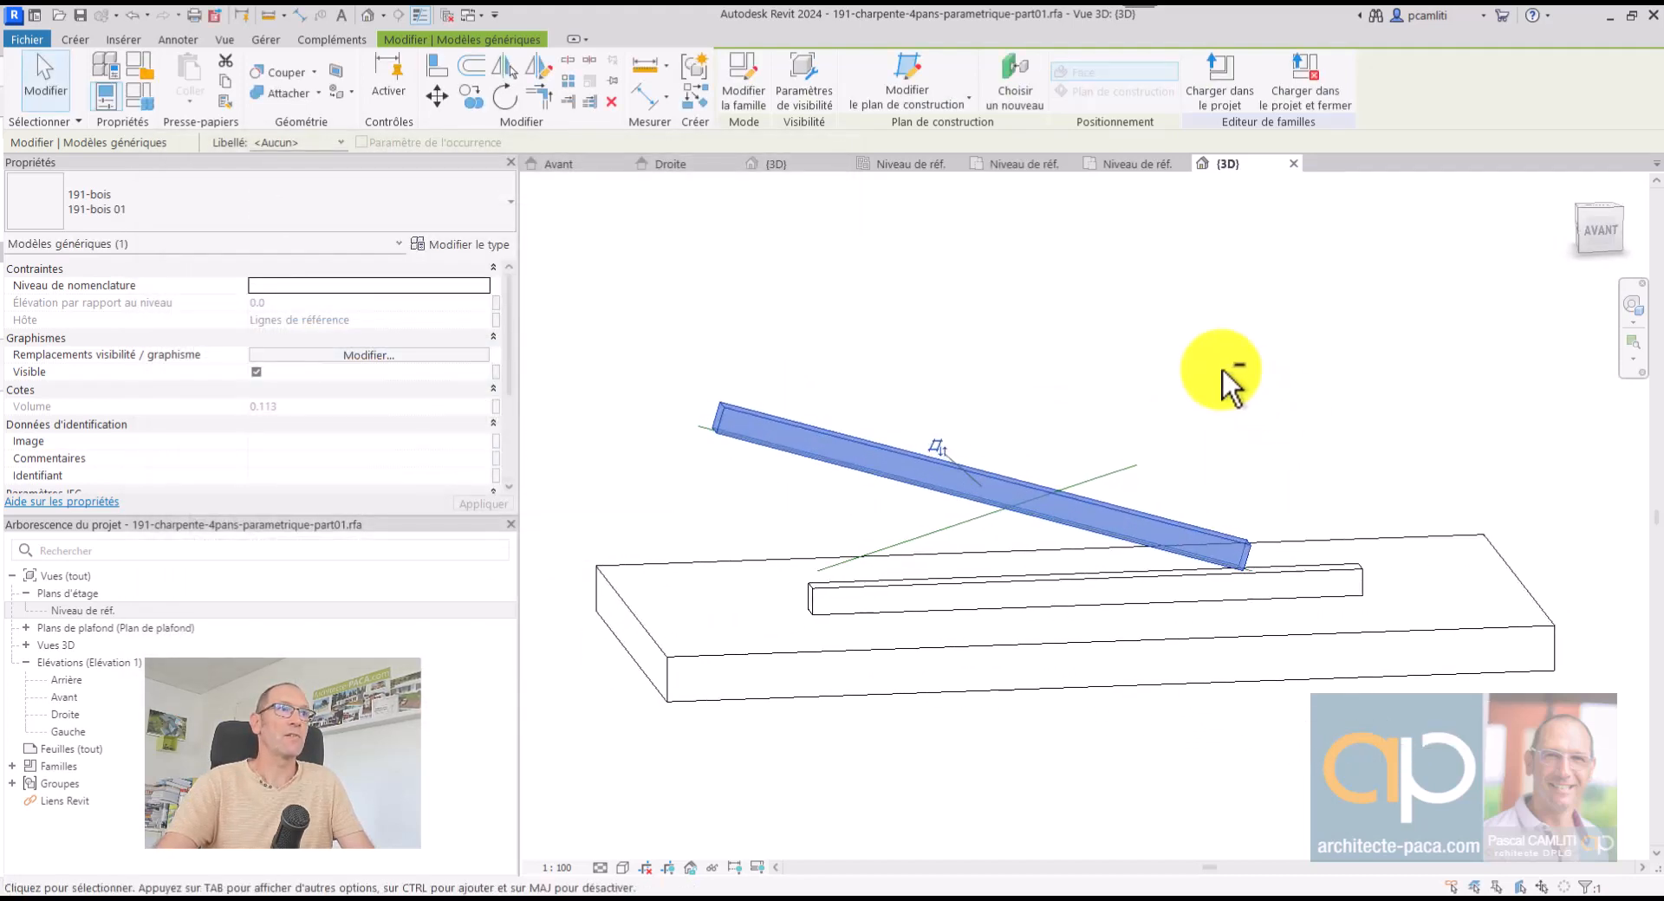
pyautogui.click(146, 96)
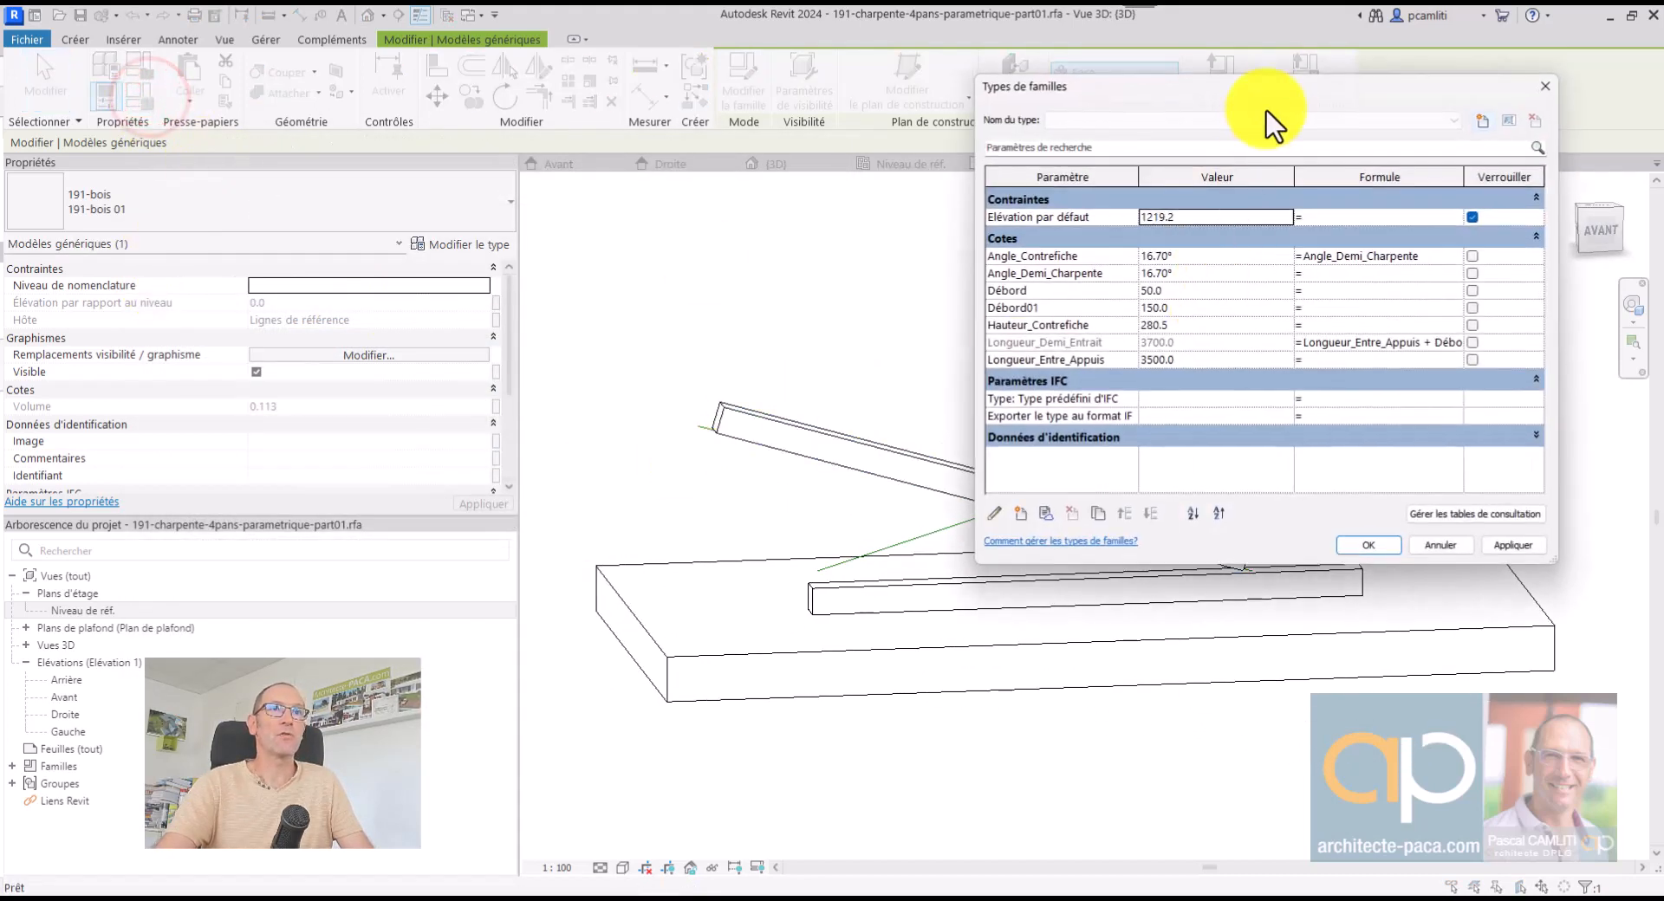
pyautogui.moveTo(1266, 90); pyautogui.dragTo(1338, 106)
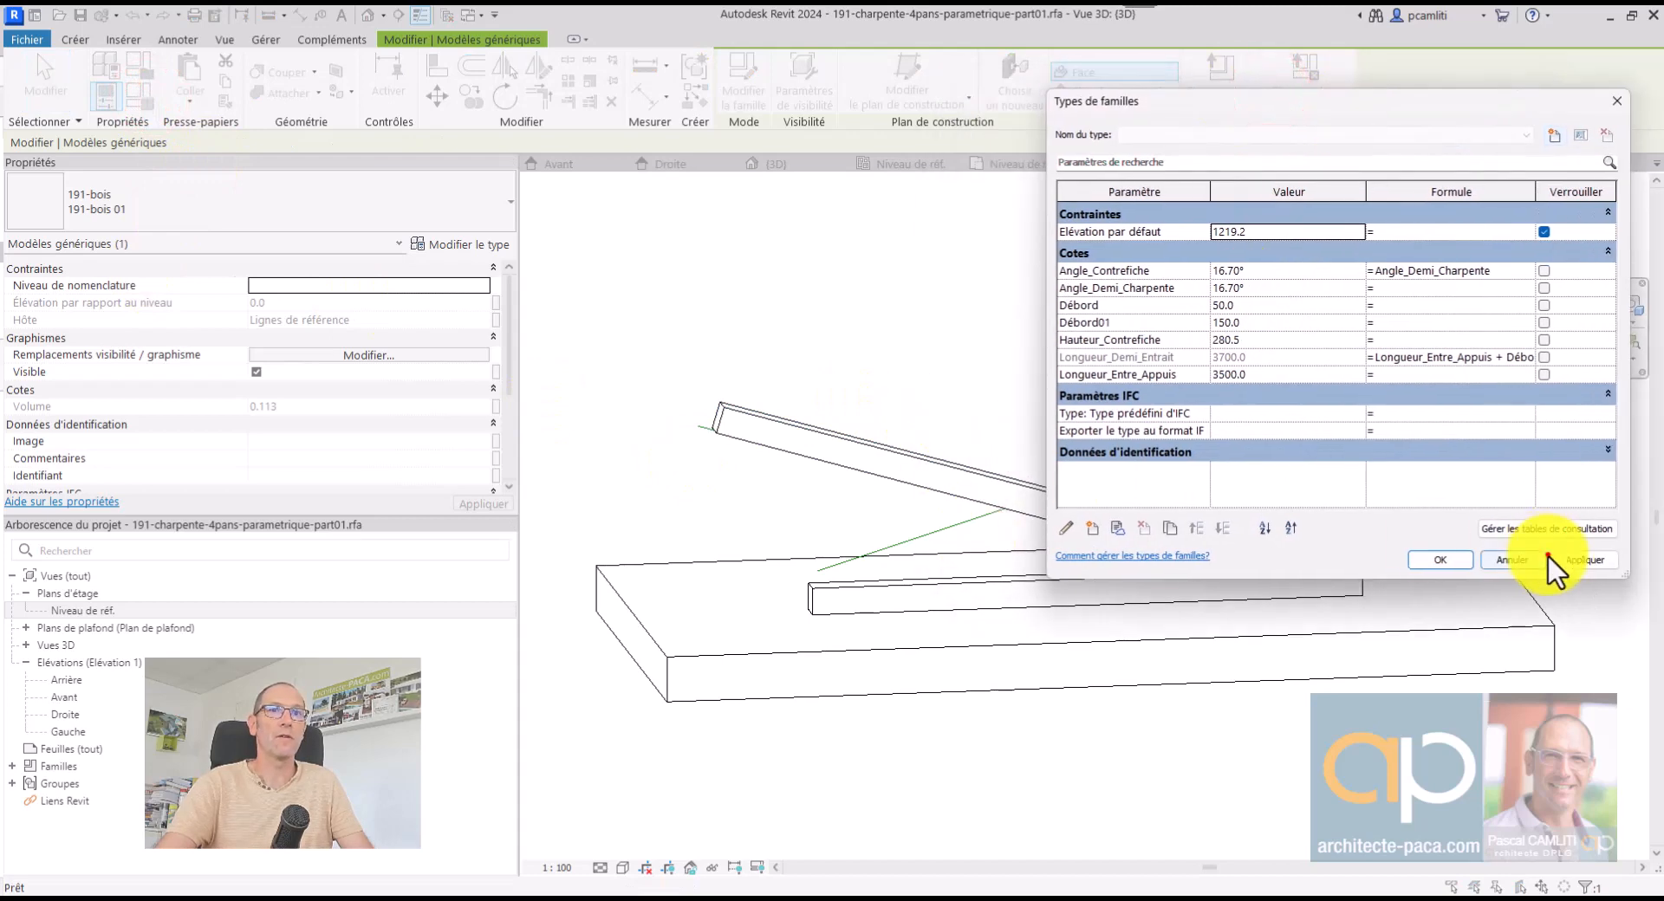
pyautogui.click(1499, 561)
pyautogui.moveTo(1310, 428); pyautogui.dragTo(1218, 505, button='middle')
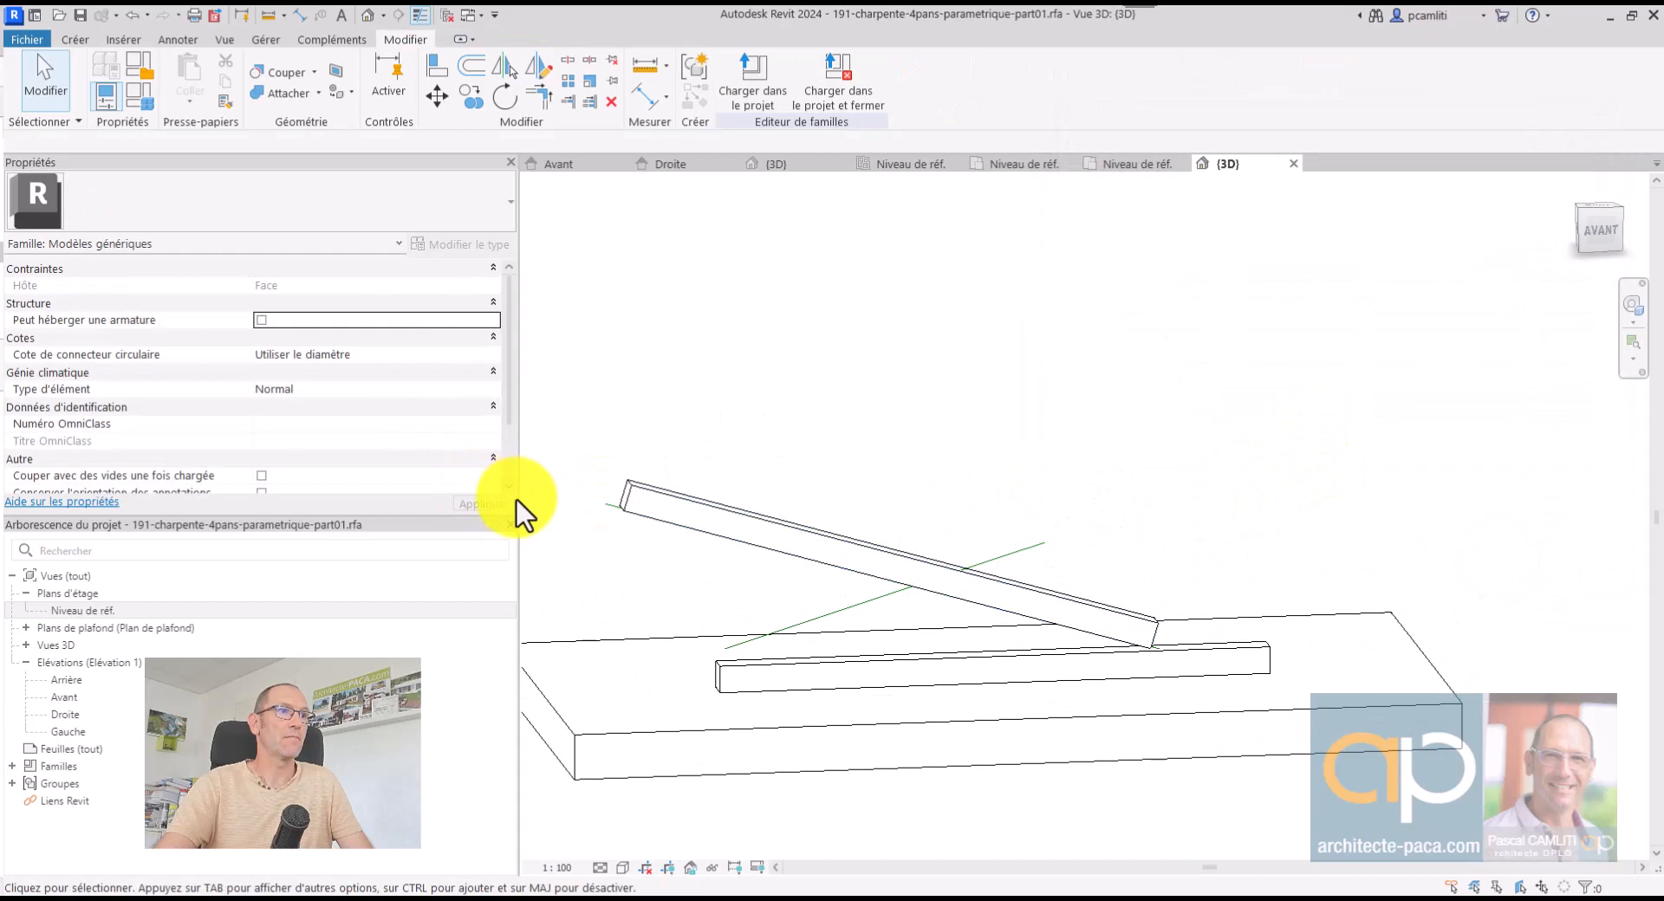
# Set the family parameter Angle_Demi_Charpente to 22° and apply it to the truss
pyautogui.moveTo(517, 501); pyautogui.dragTo(415, 506)
pyautogui.moveTo(1182, 538); pyautogui.dragTo(1192, 539, button='middle')
pyautogui.click(139, 94)
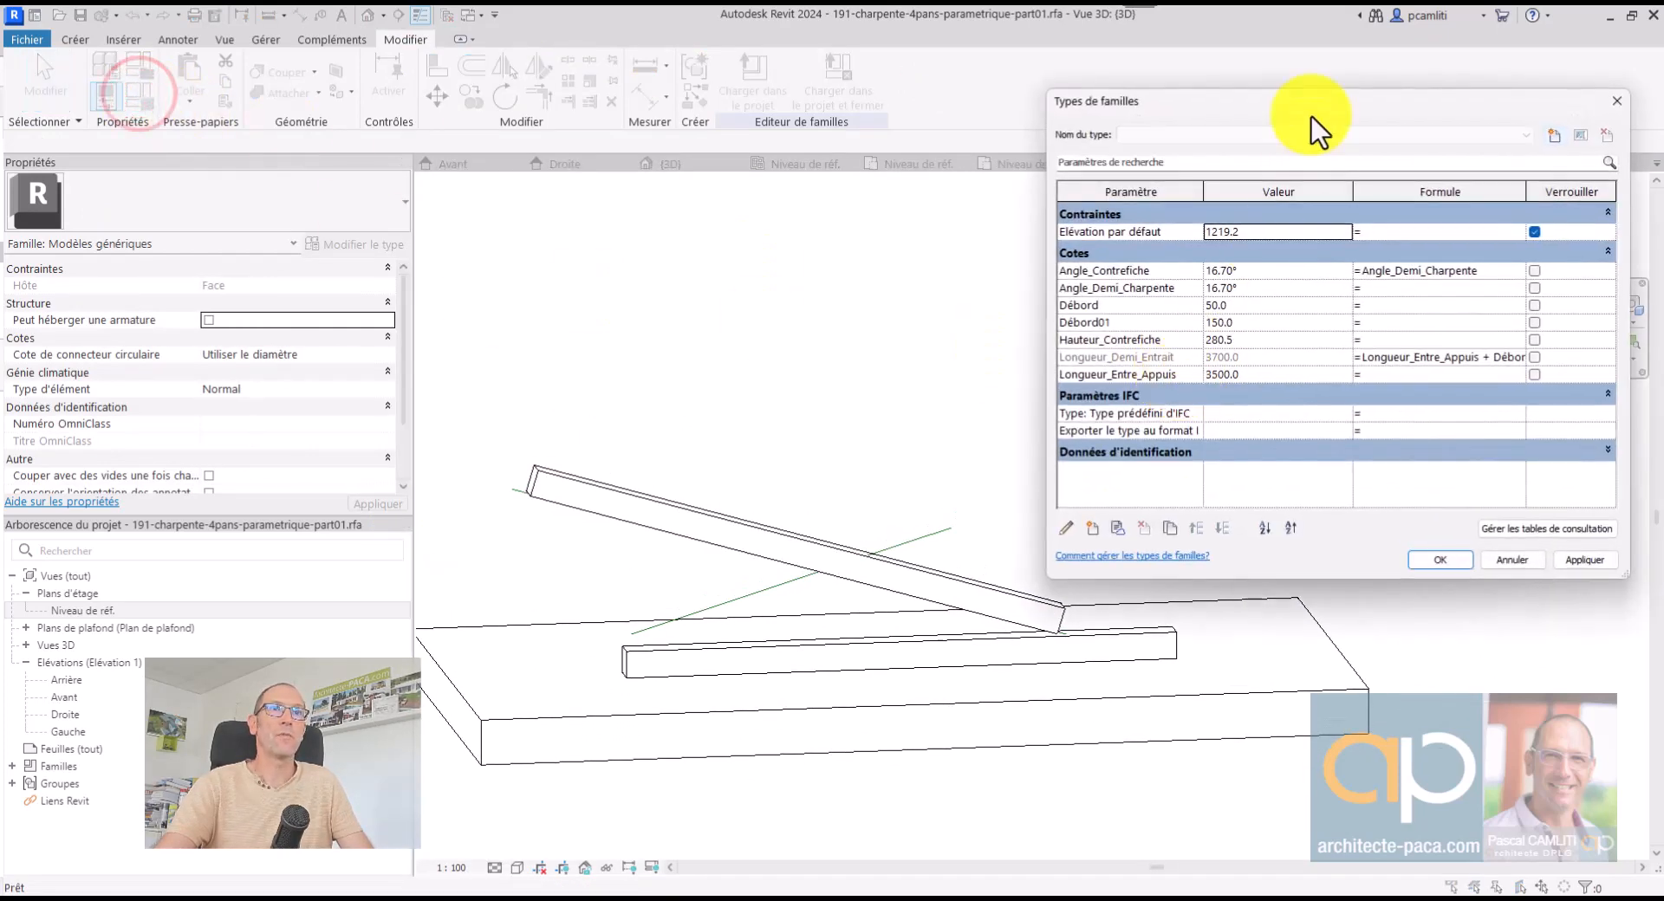
pyautogui.moveTo(1313, 117); pyautogui.dragTo(1304, 87)
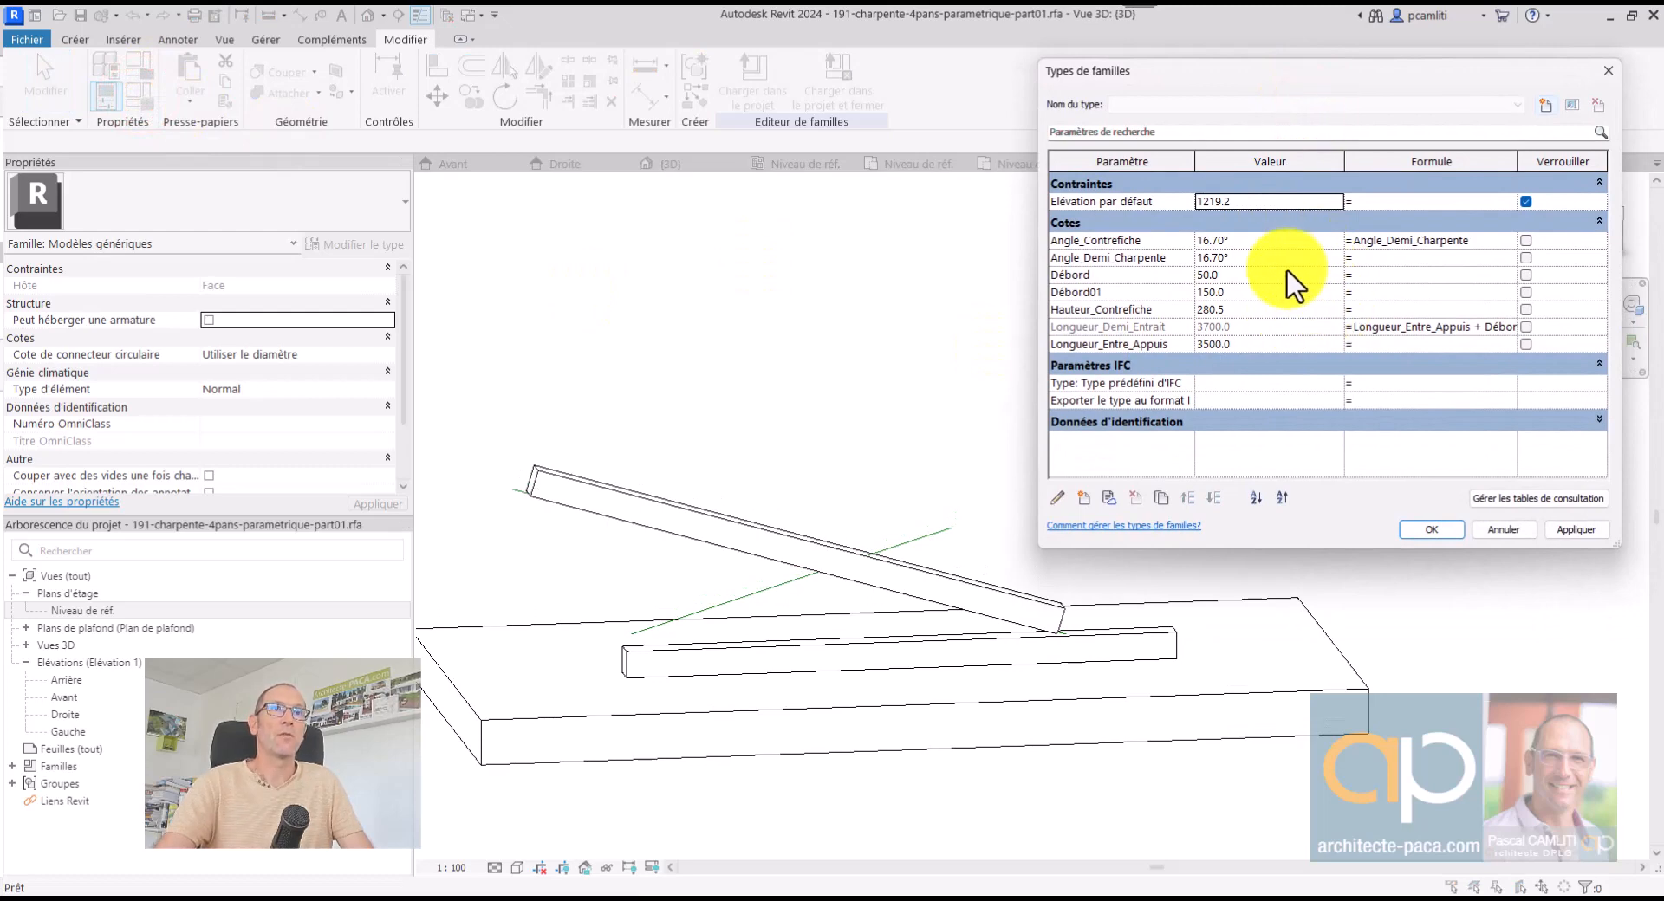
pyautogui.click(1277, 246)
pyautogui.write('22')
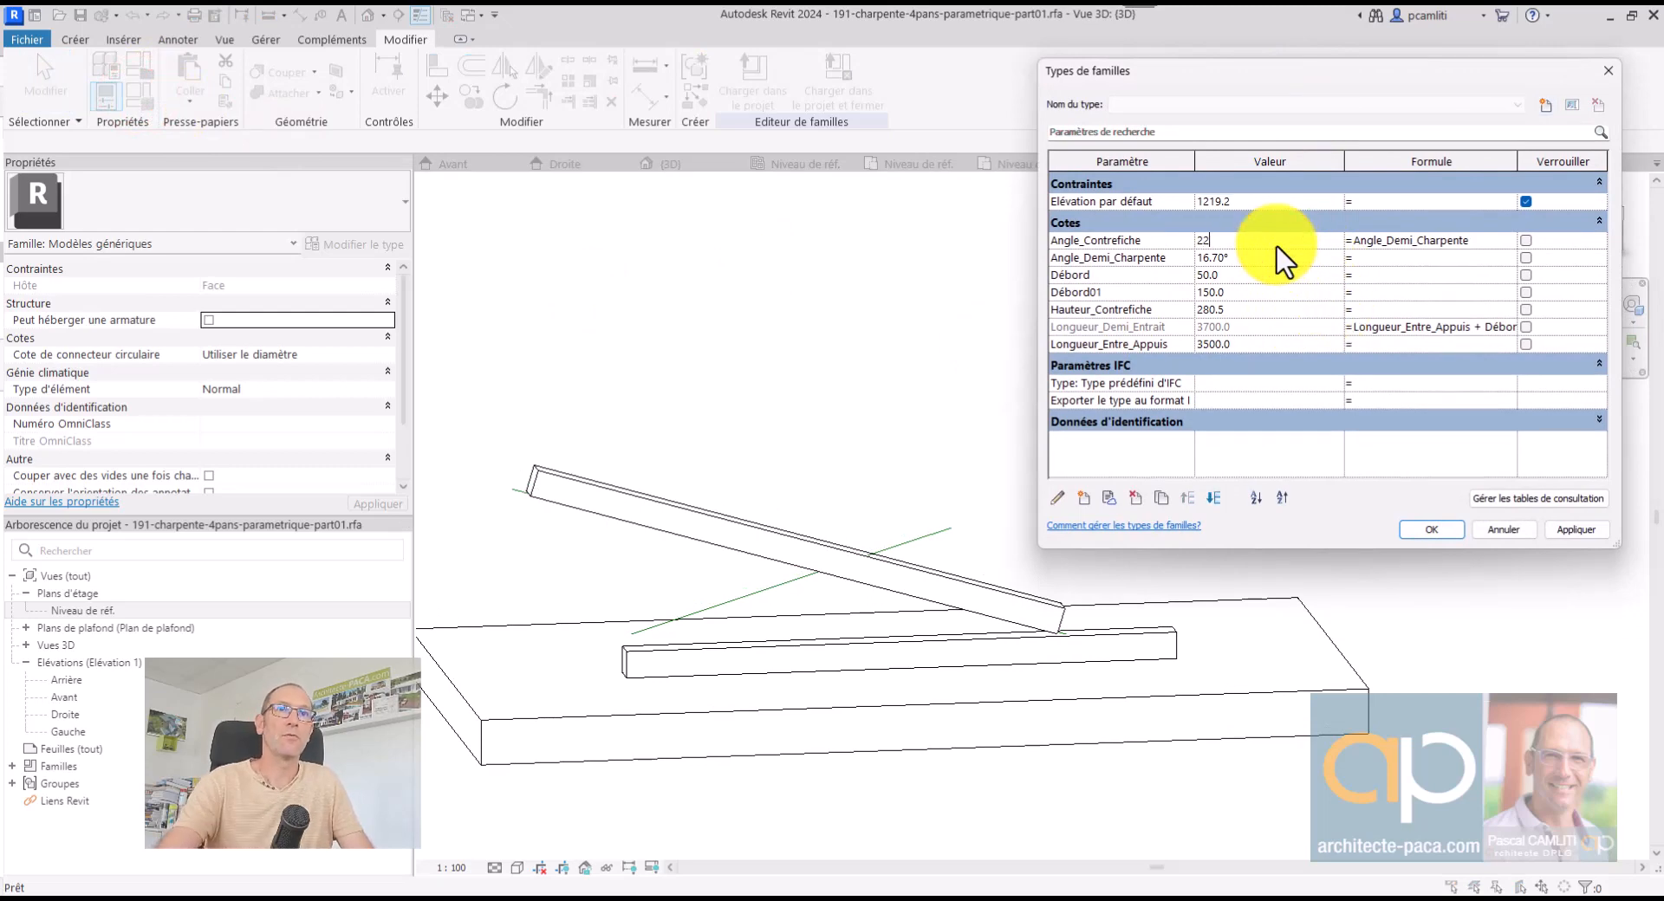
pyautogui.click(1253, 258)
pyautogui.write('22')
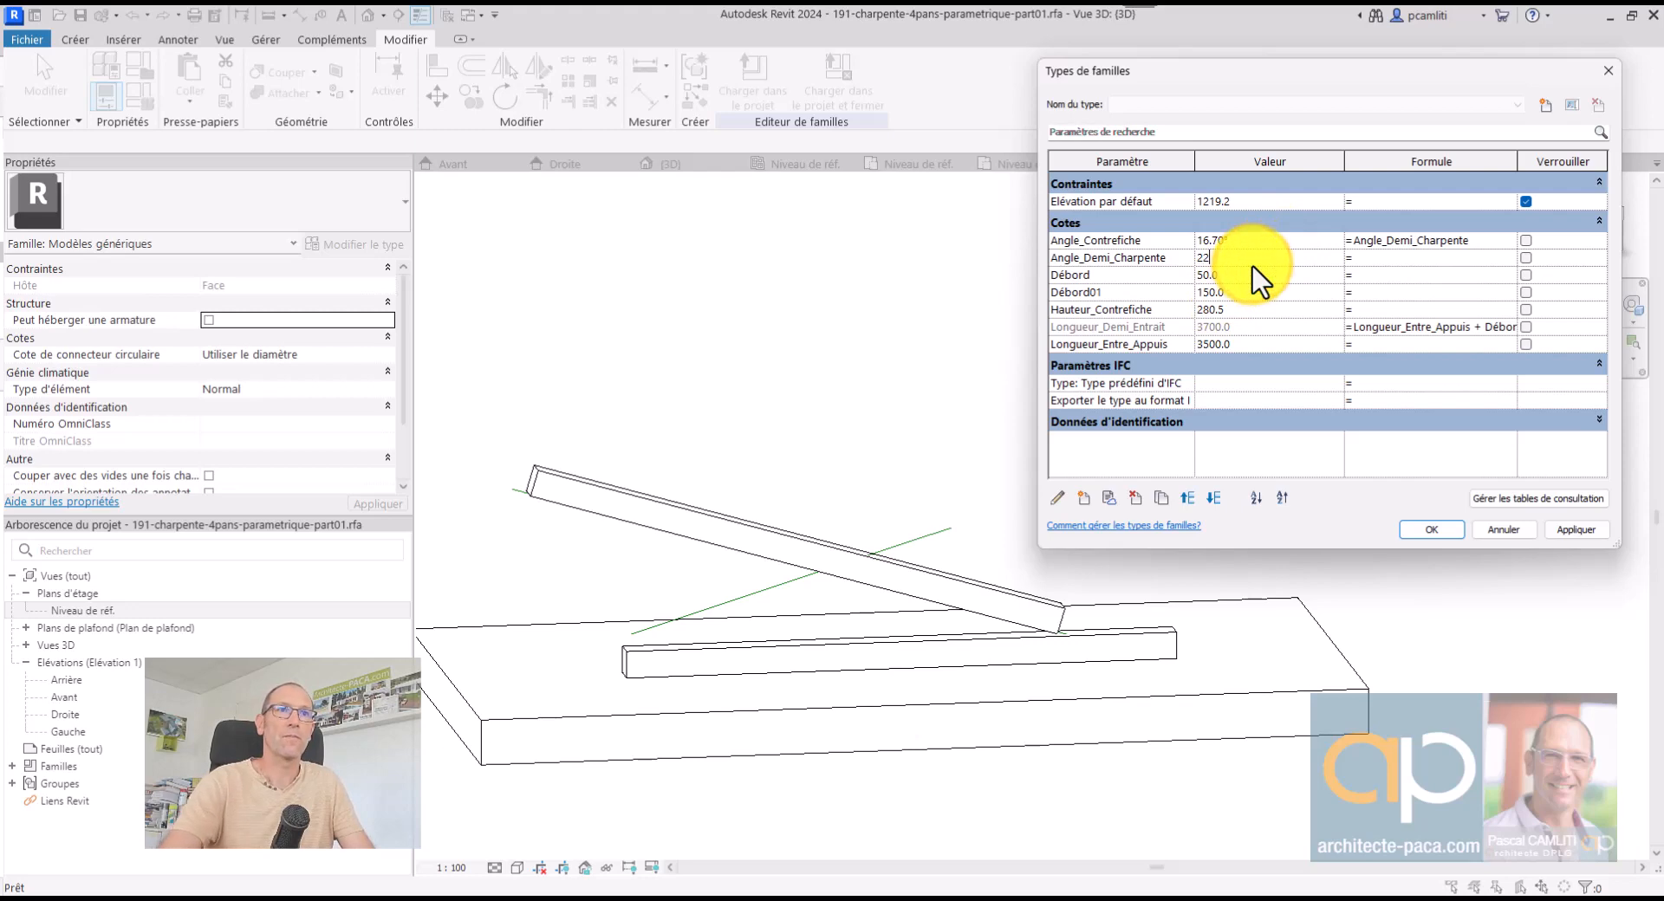
pyautogui.click(1574, 531)
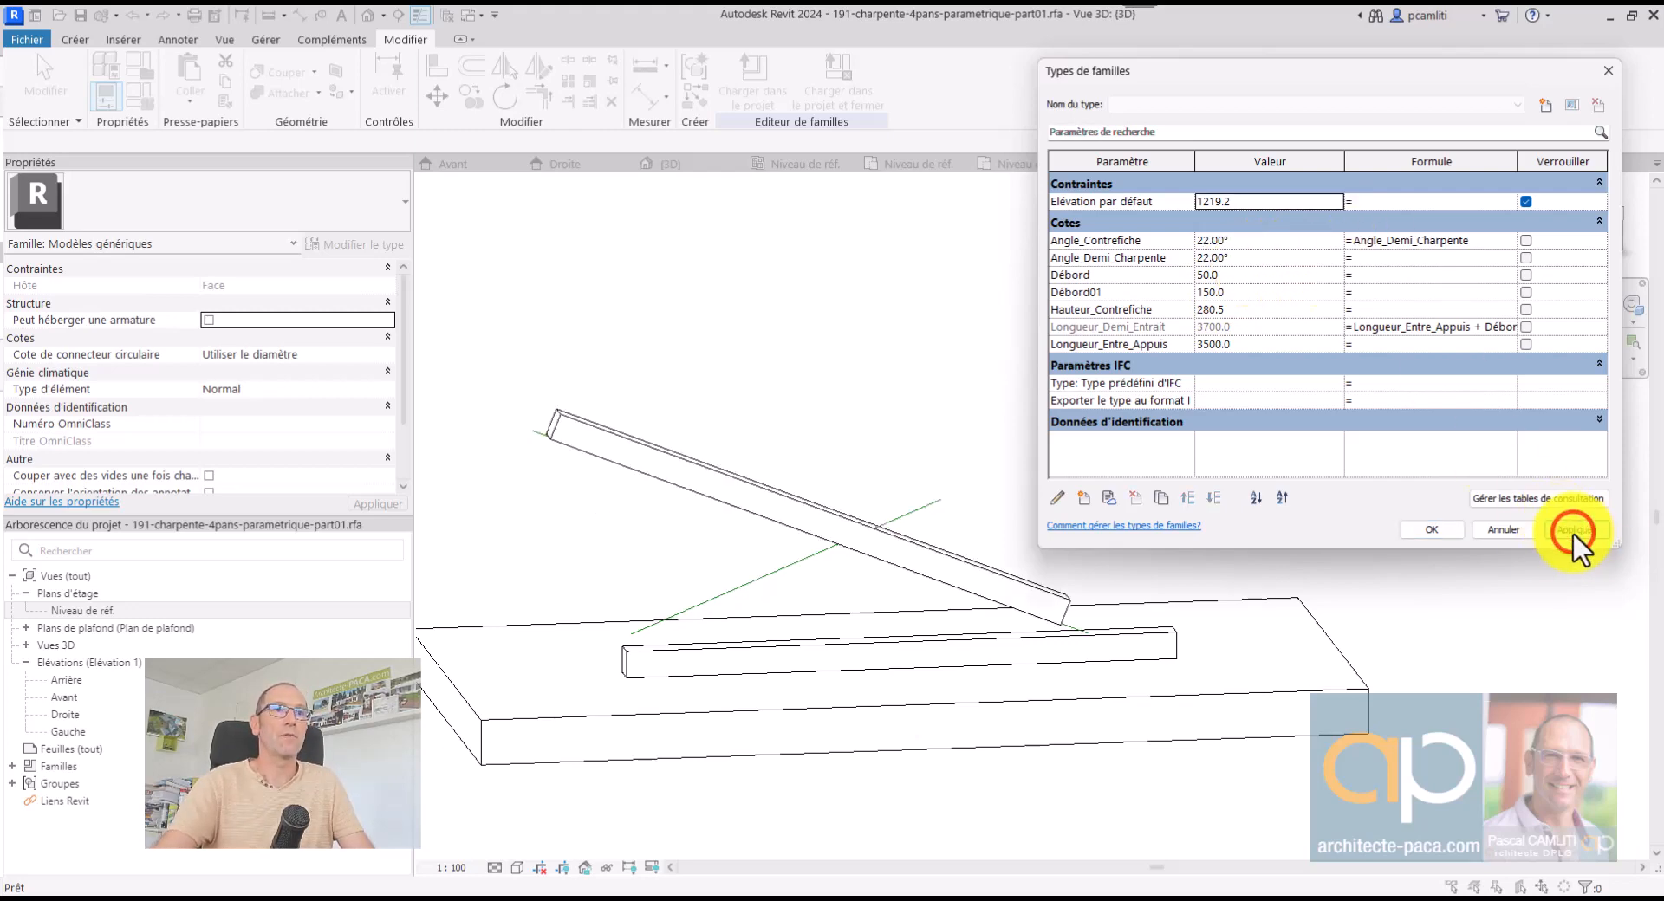
pyautogui.click(1464, 535)
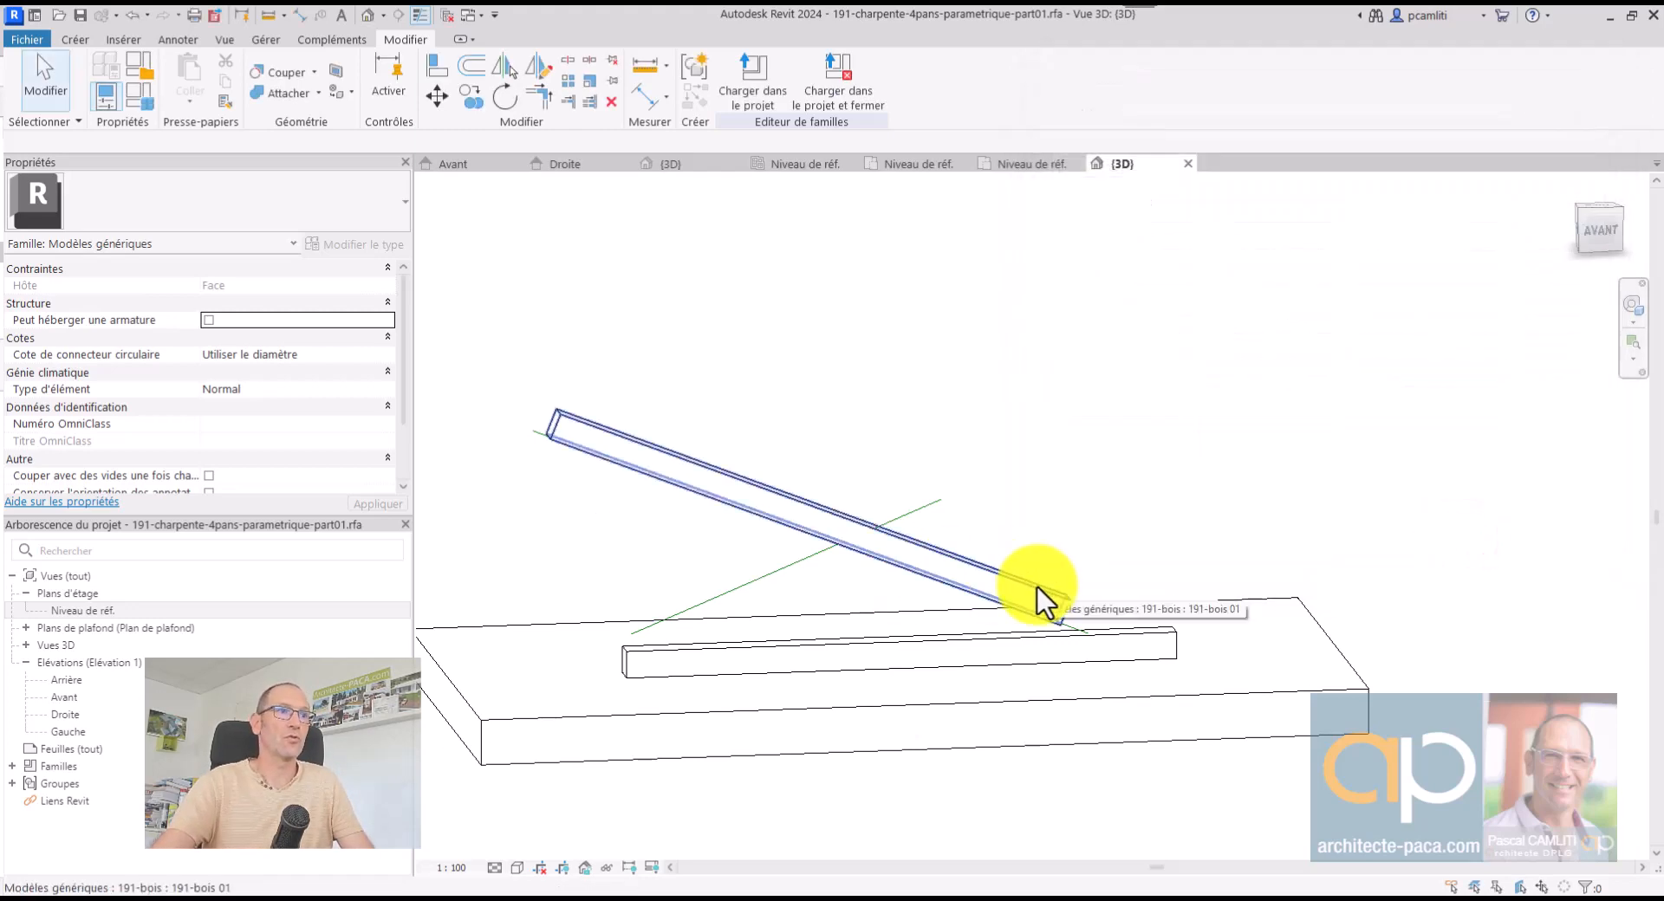
# Set the work plane by picking the plane of the shorter sloping reference line that carries the strut
pyautogui.keyDown('shift'); pyautogui.moveTo(959, 531); pyautogui.dragTo(1007, 518, button='middle'); pyautogui.keyUp('shift')
pyautogui.click(881, 553)
pyautogui.keyDown('shift'); pyautogui.moveTo(880, 546); pyautogui.dragTo(1100, 569, button='middle'); pyautogui.keyUp('shift')
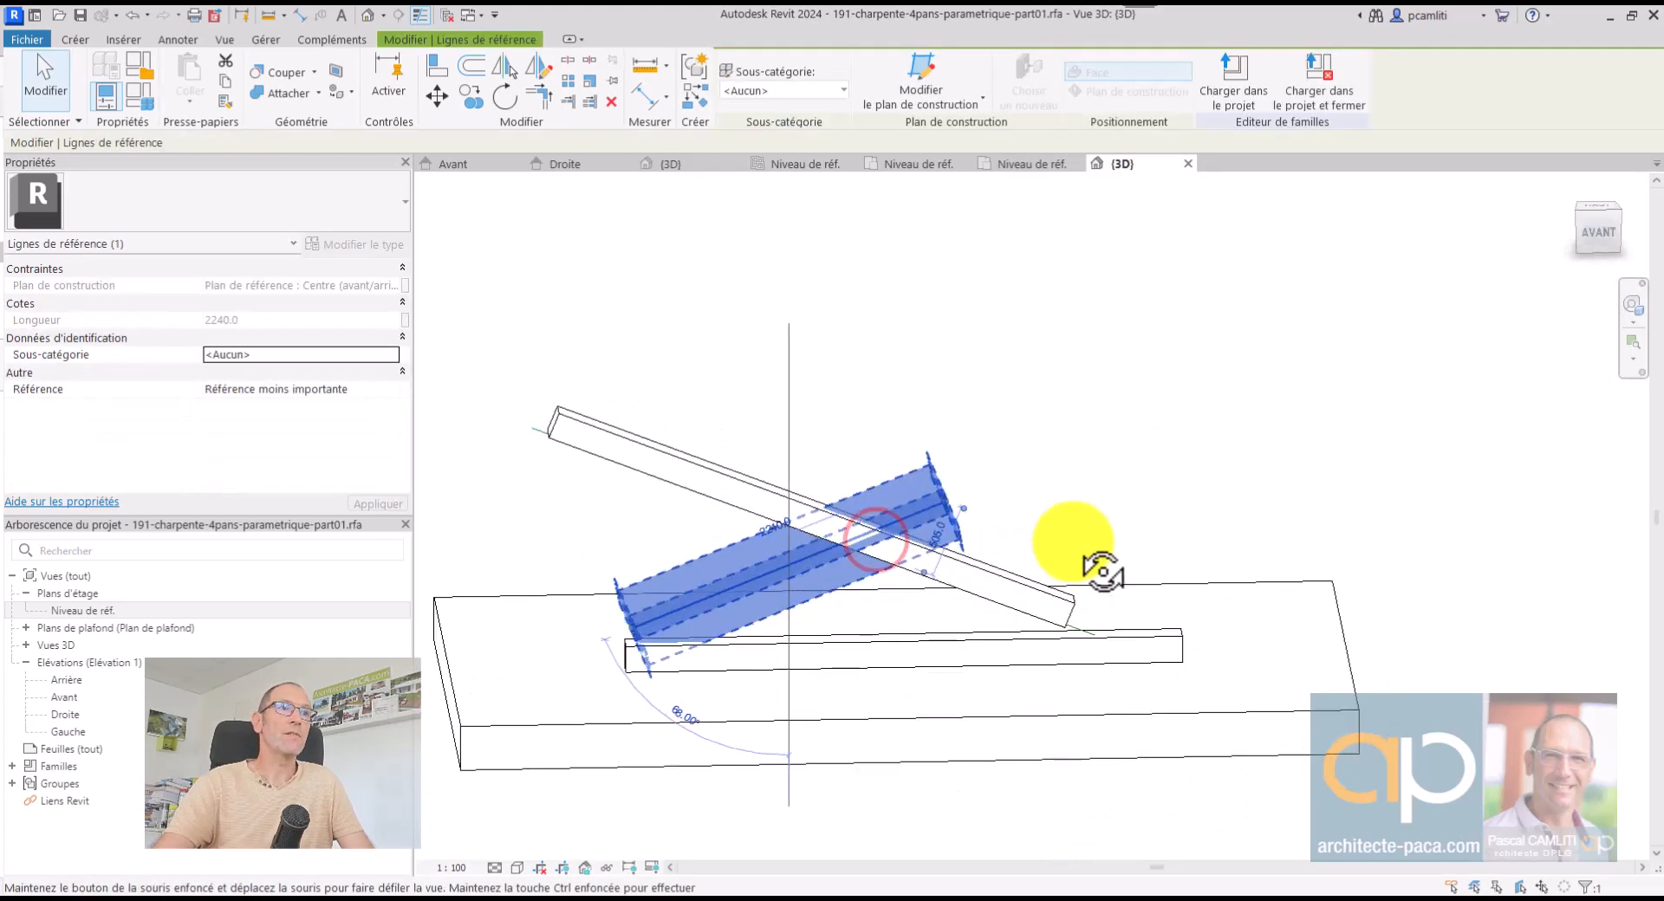
pyautogui.click(1084, 434)
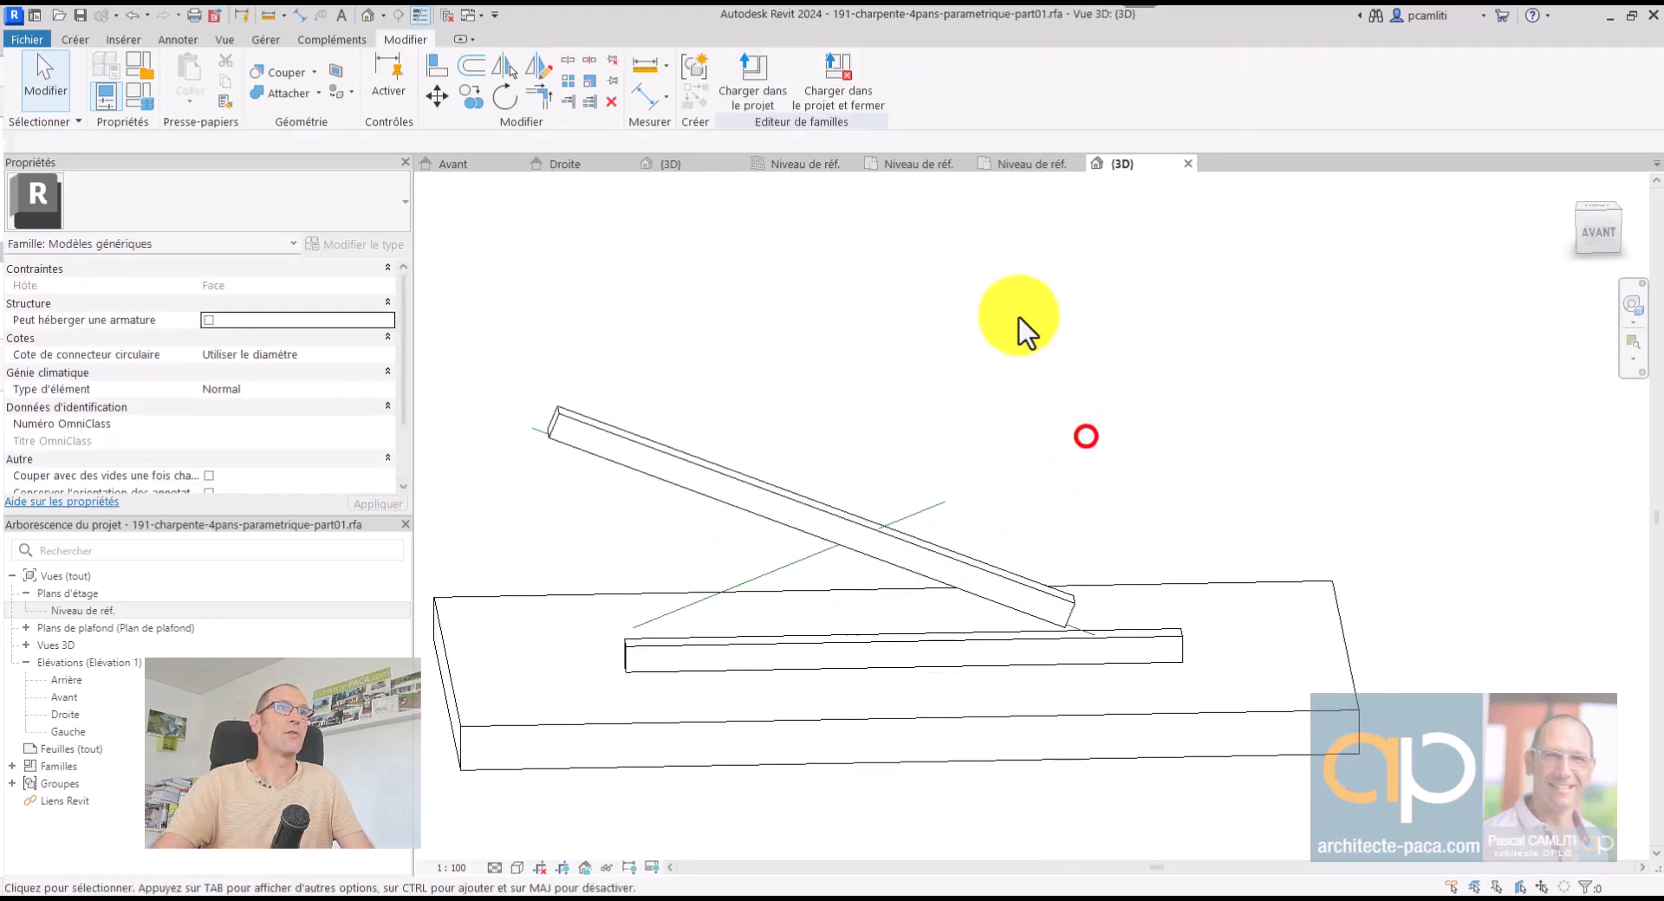
pyautogui.click(75, 39)
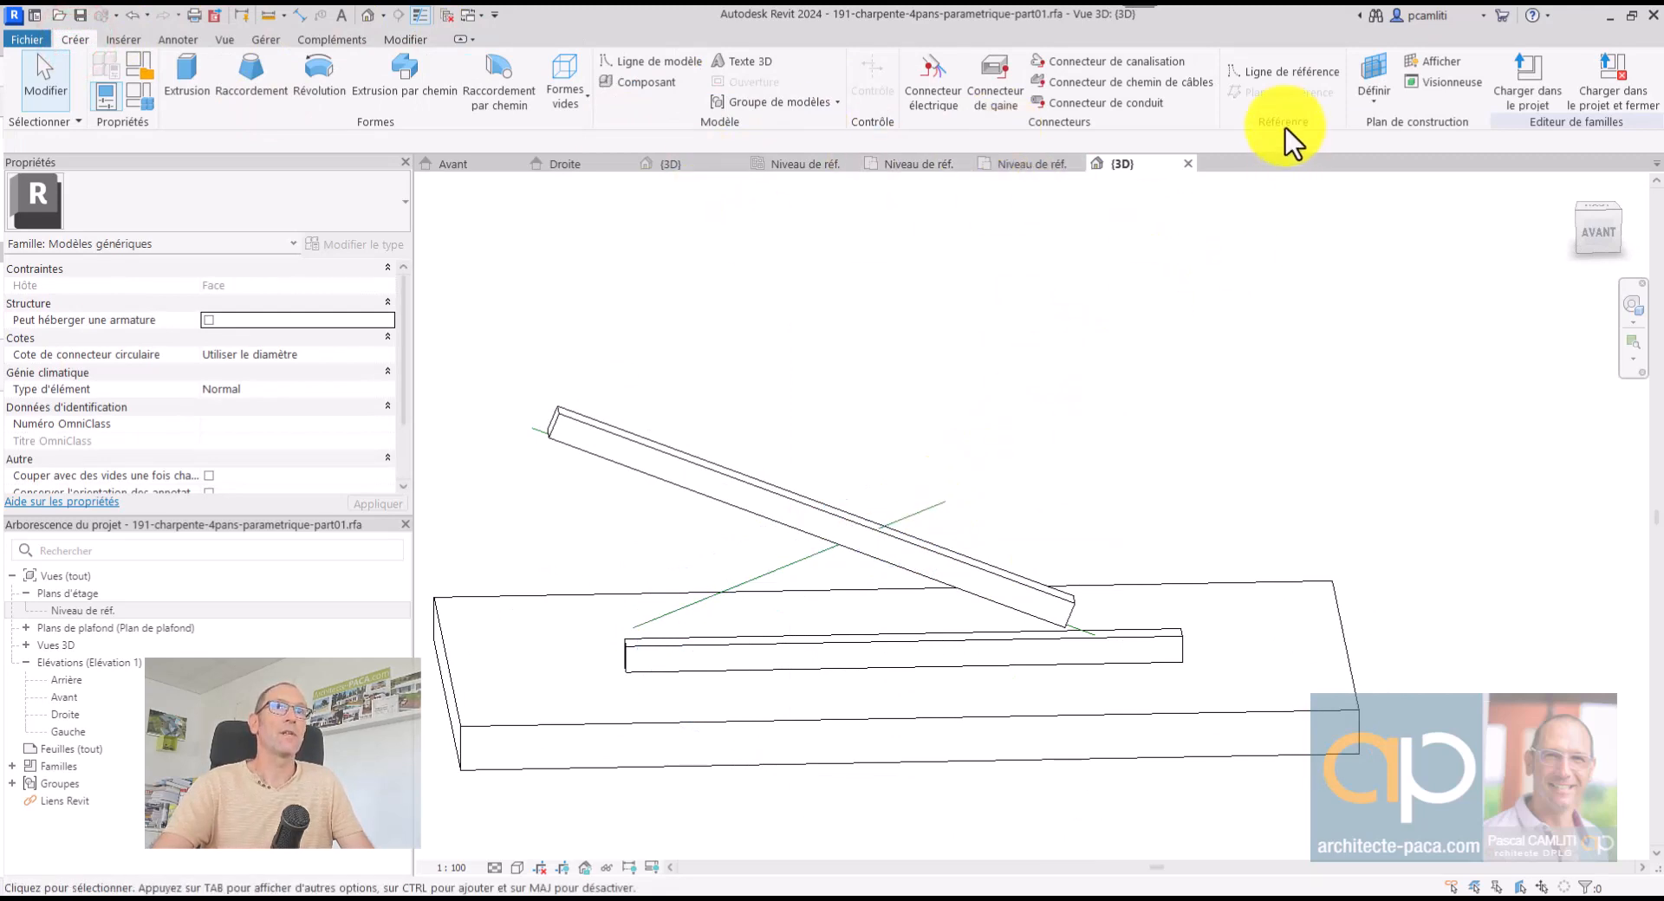
pyautogui.click(1372, 69)
pyautogui.click(1340, 320)
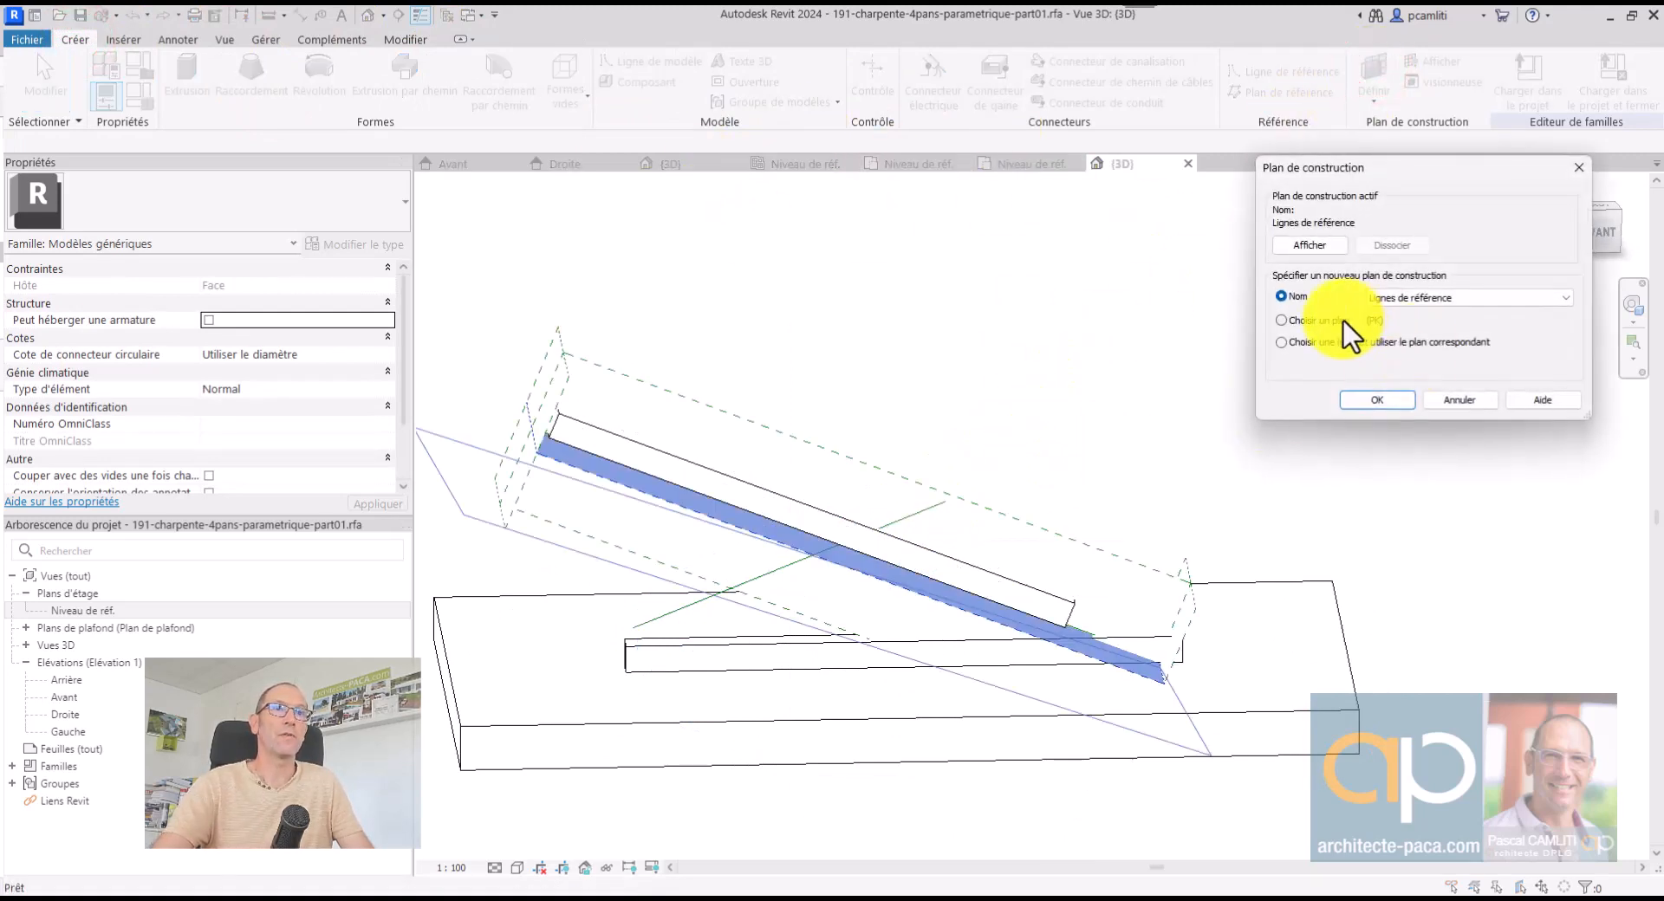
pyautogui.click(1367, 401)
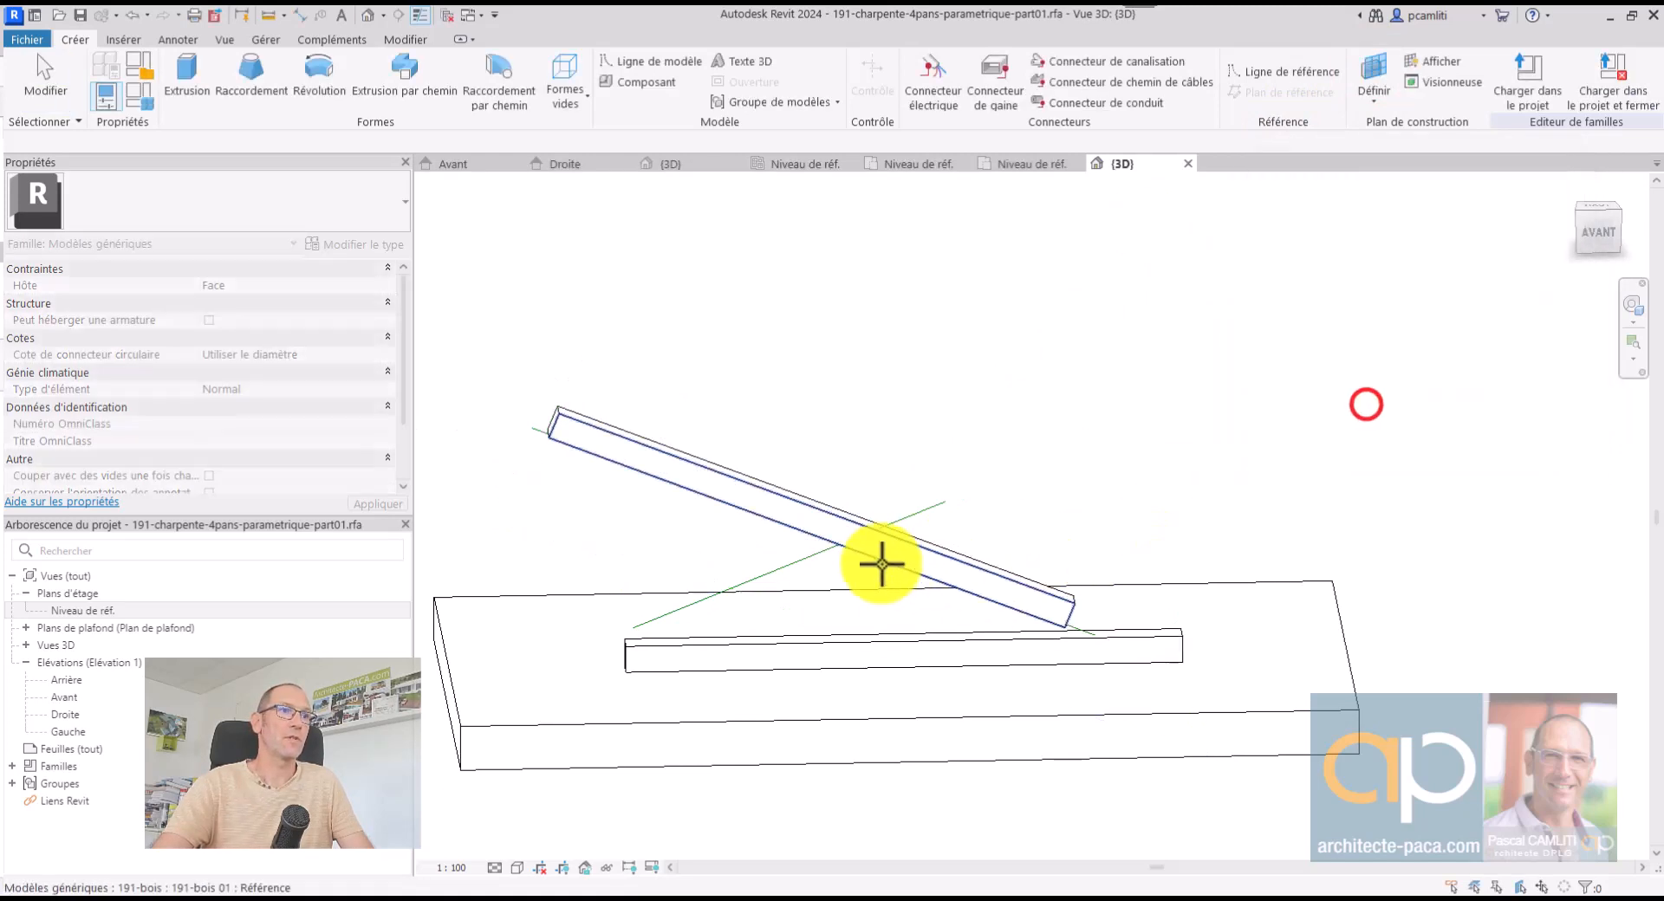
pyautogui.click(798, 560)
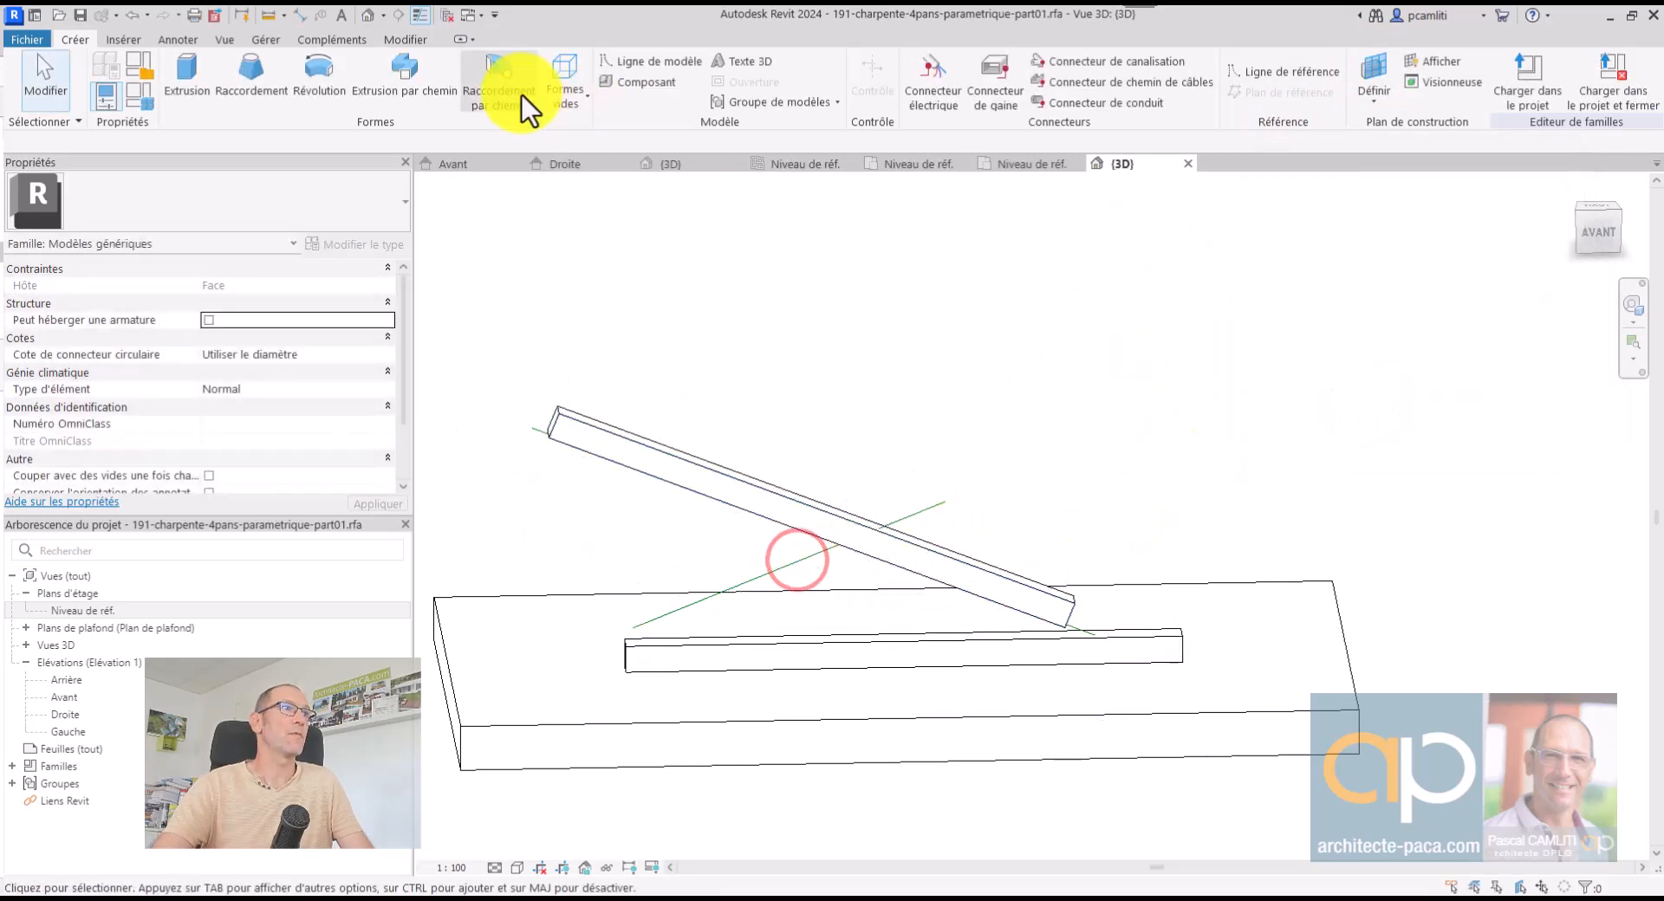
# Place a 191-bois component on the active work plane near the lower end of the strut's reference line
pyautogui.click(637, 81)
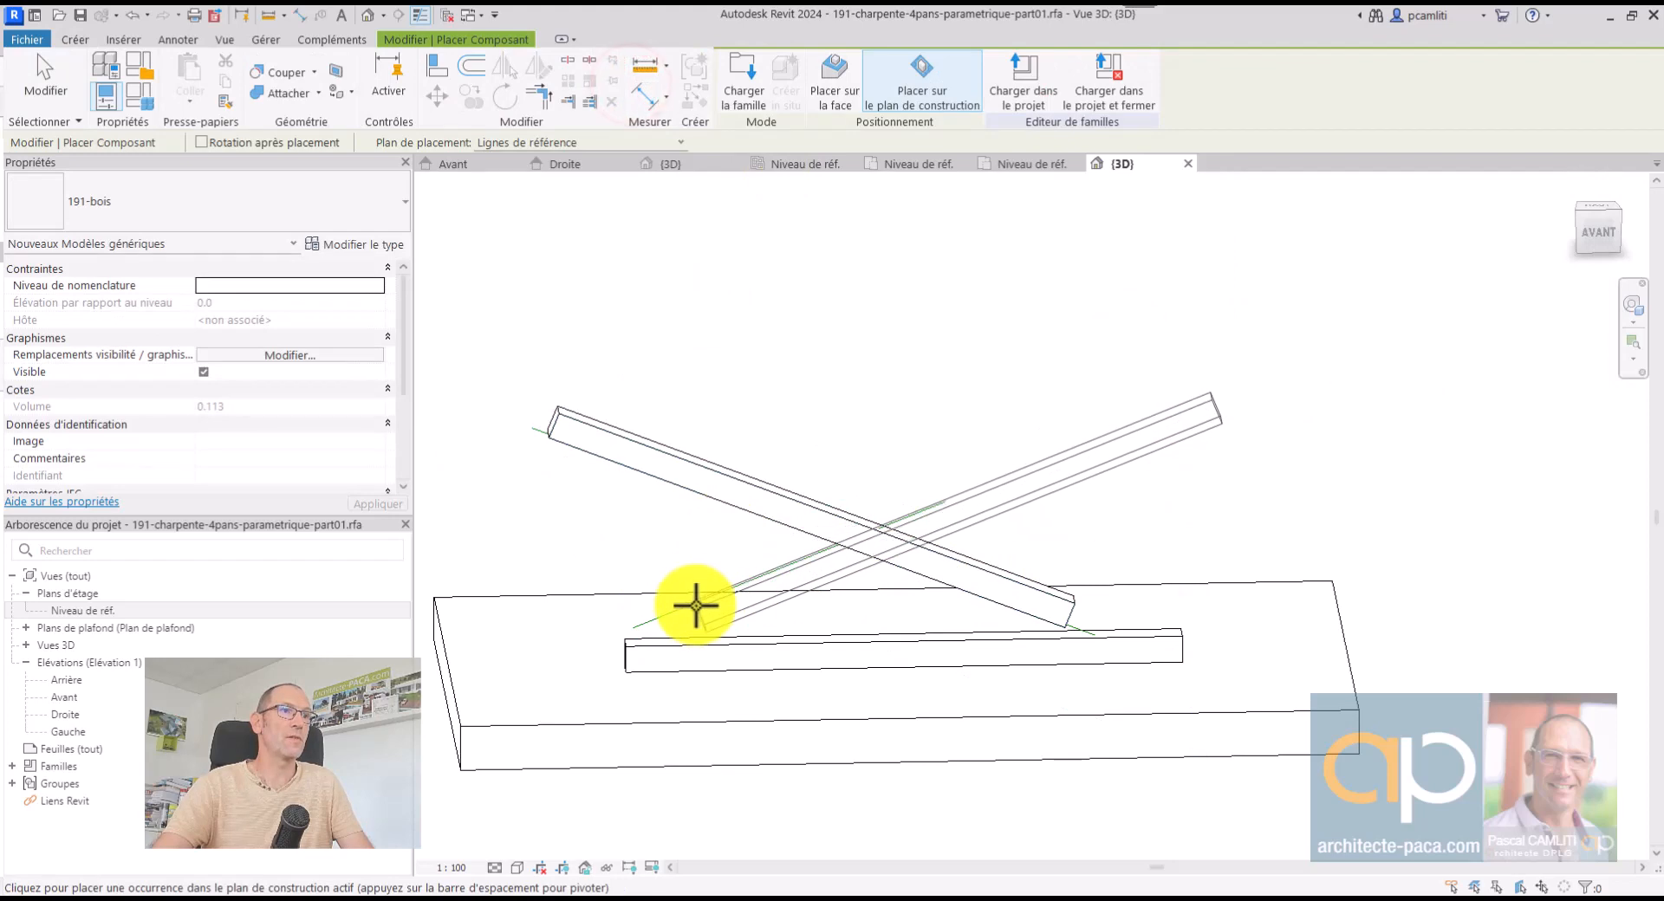
pyautogui.click(697, 602)
pyautogui.press('Escape')
pyautogui.press('Escape')
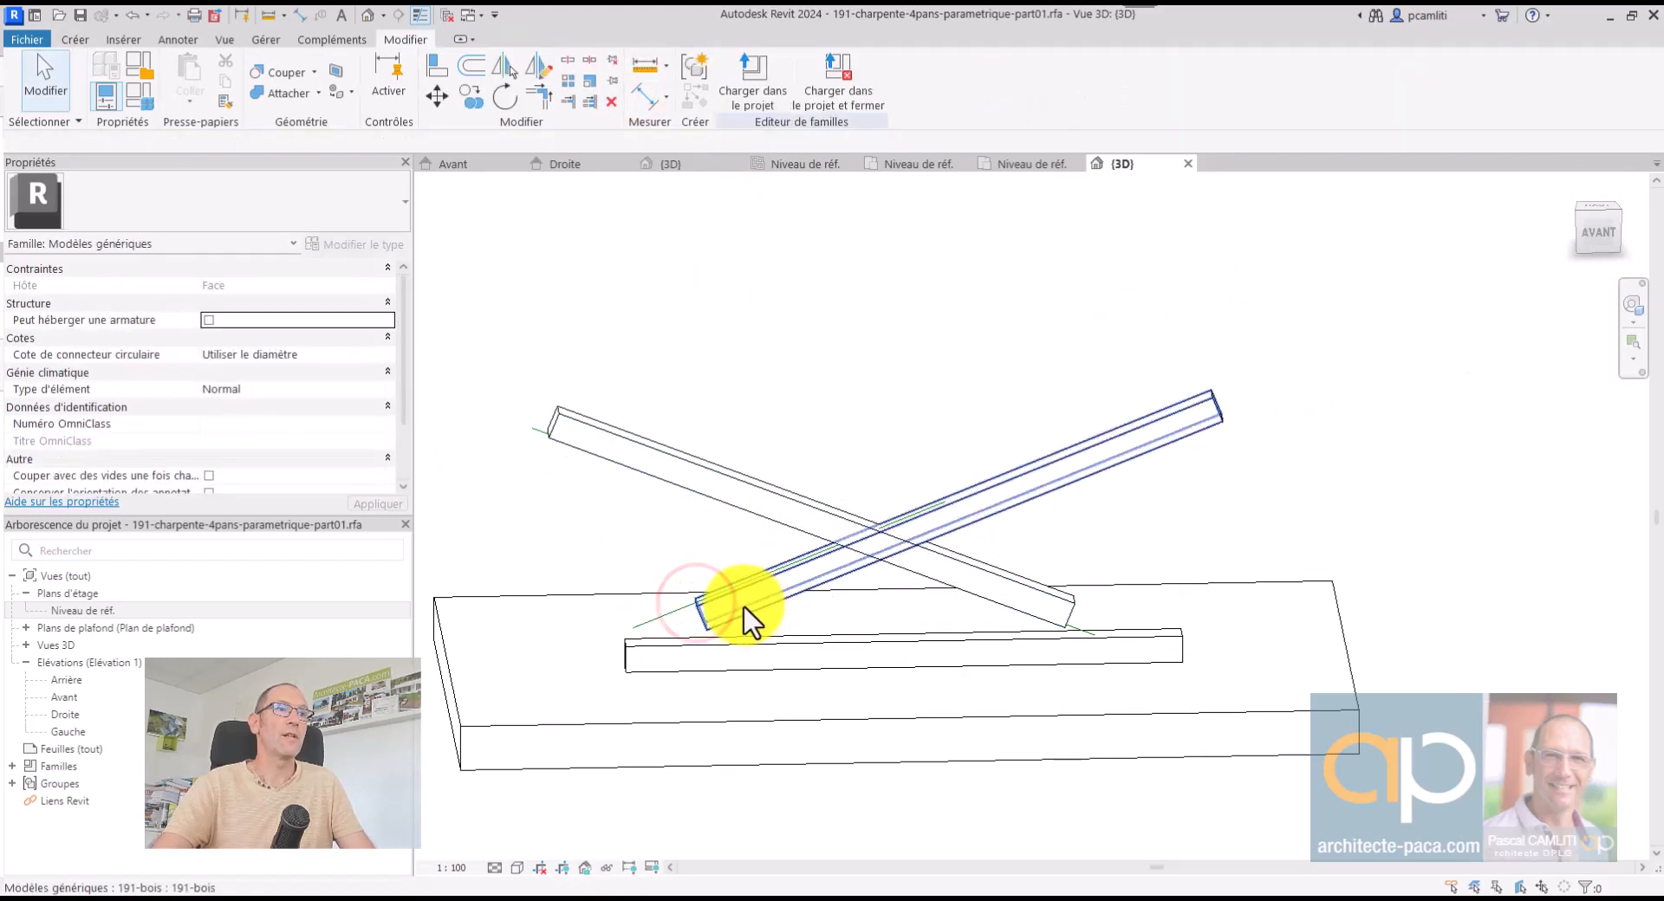
# Flip the strut's 191-bois beam to the upper side of its sloping reference line
pyautogui.click(744, 605)
pyautogui.moveTo(894, 527); pyautogui.dragTo(922, 468)
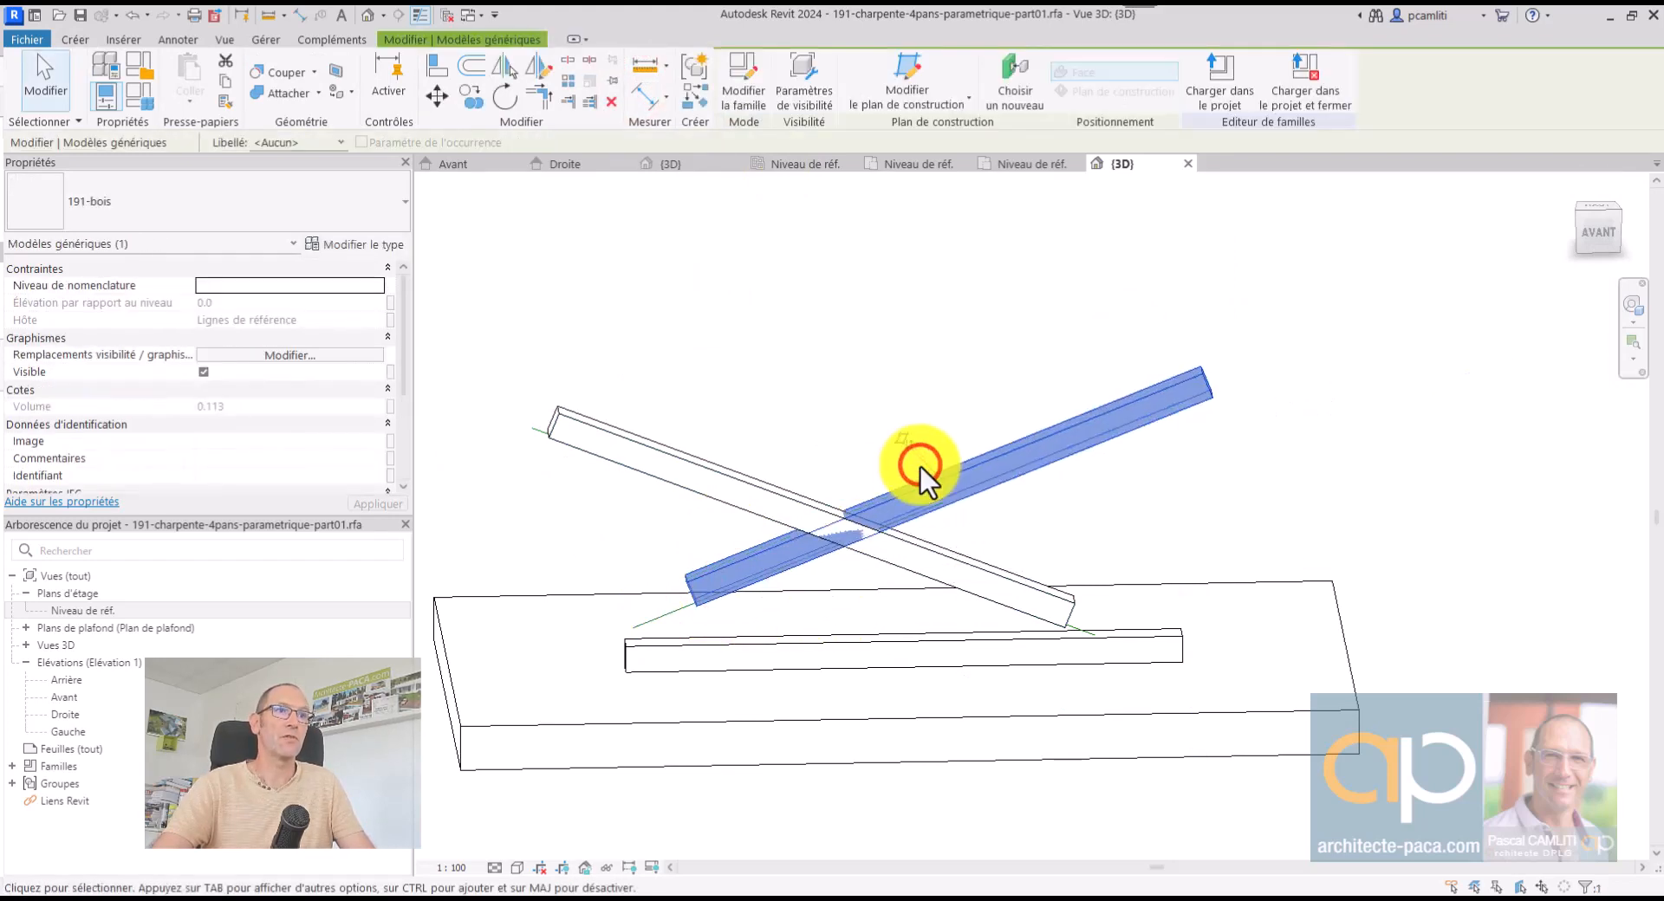
pyautogui.click(988, 373)
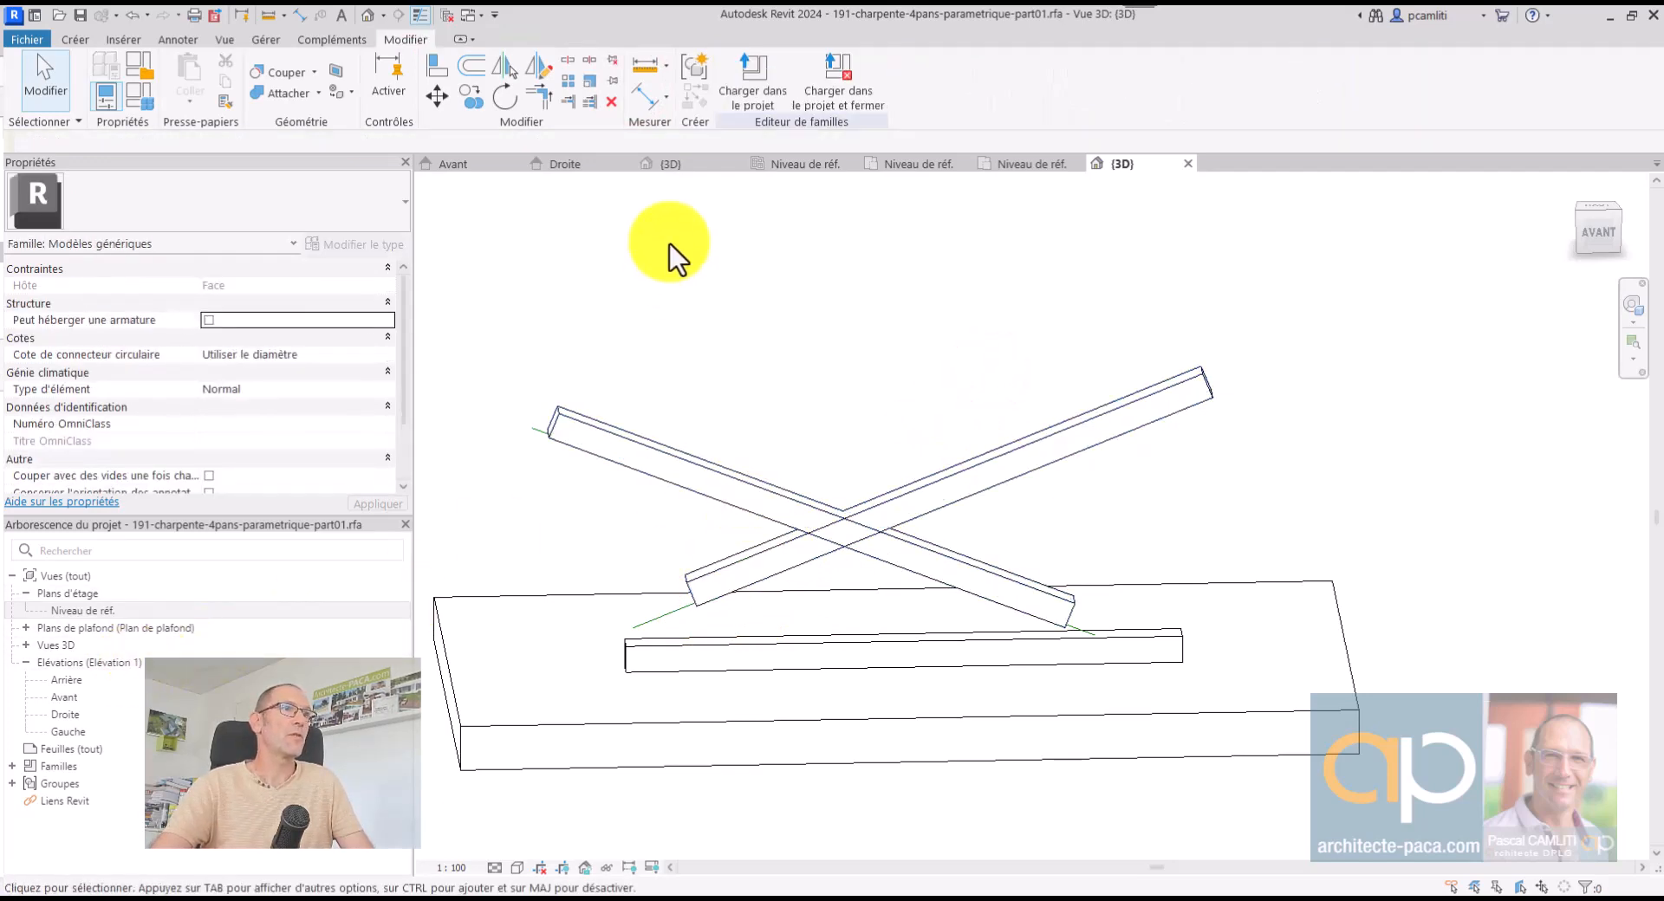
# In the Avant elevation, align the lower end of the 191-bois 01 rafter with the end point of its reference line
pyautogui.doubleClick(103, 714)
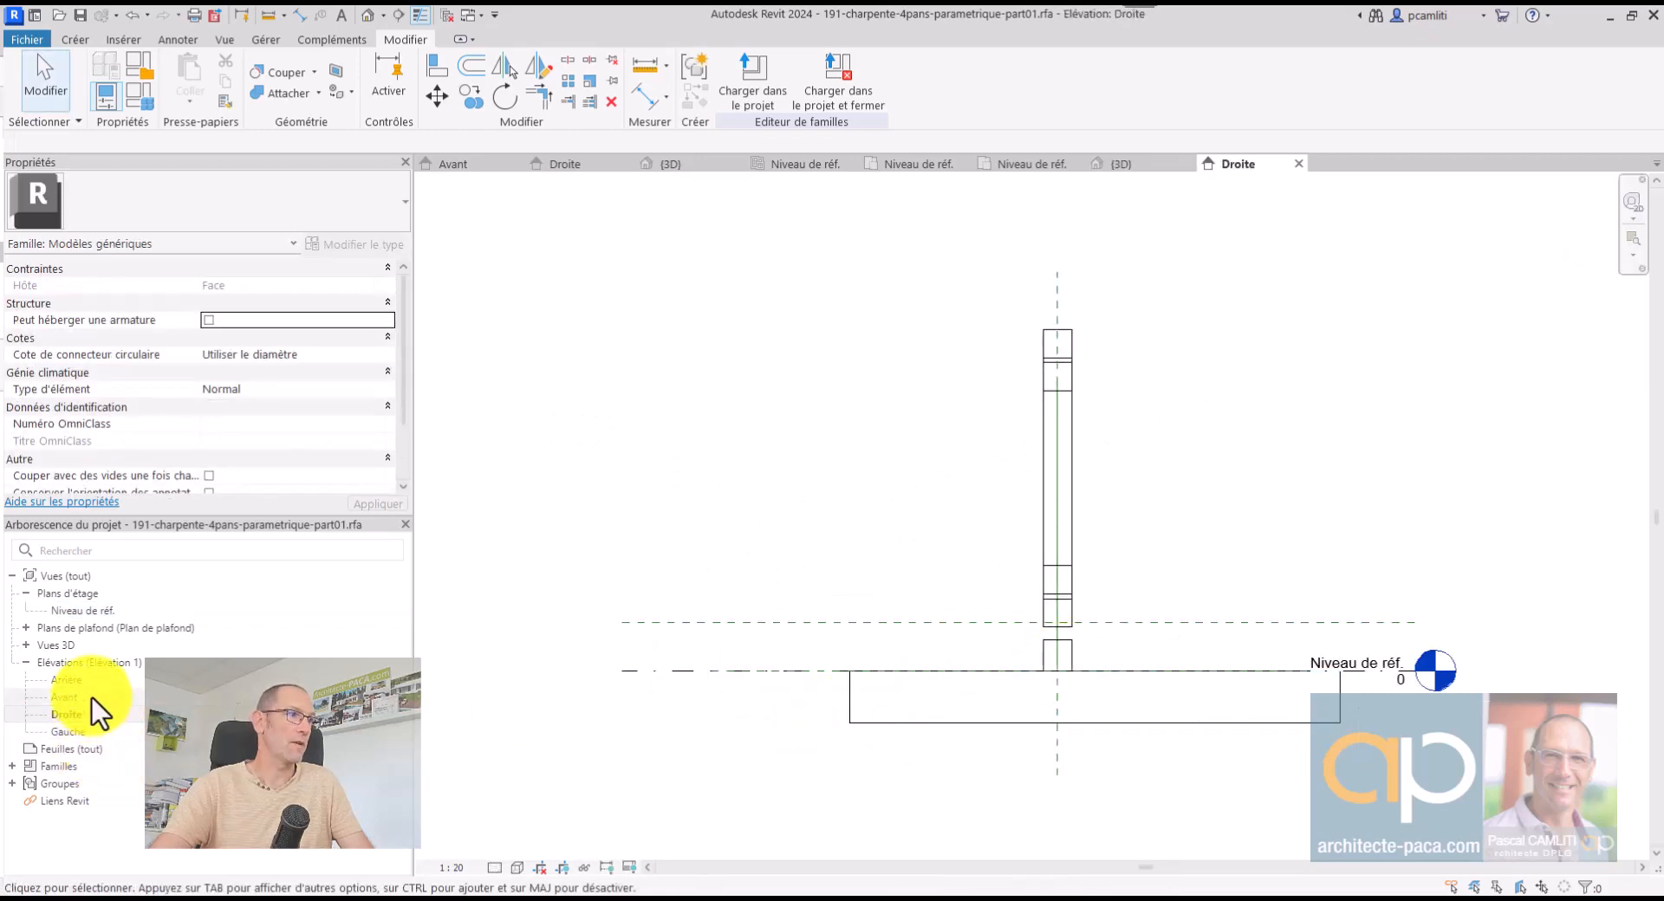
pyautogui.doubleClick(65, 697)
pyautogui.click(1141, 549)
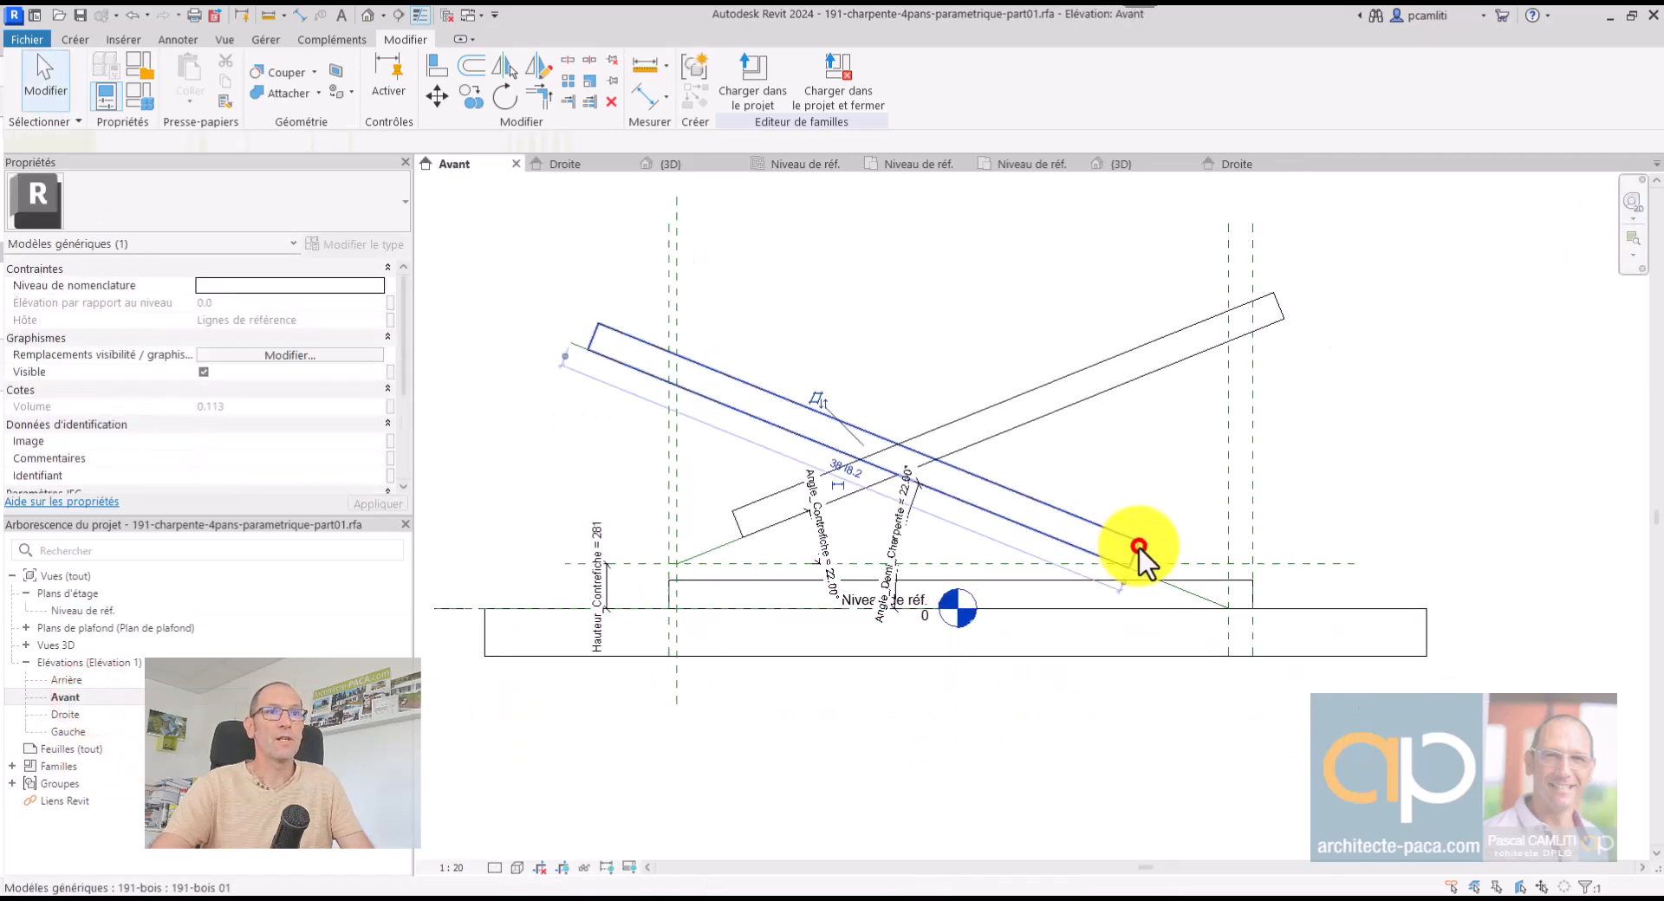
pyautogui.scroll(3, 1141, 549)
pyautogui.scroll(-1, 1141, 546)
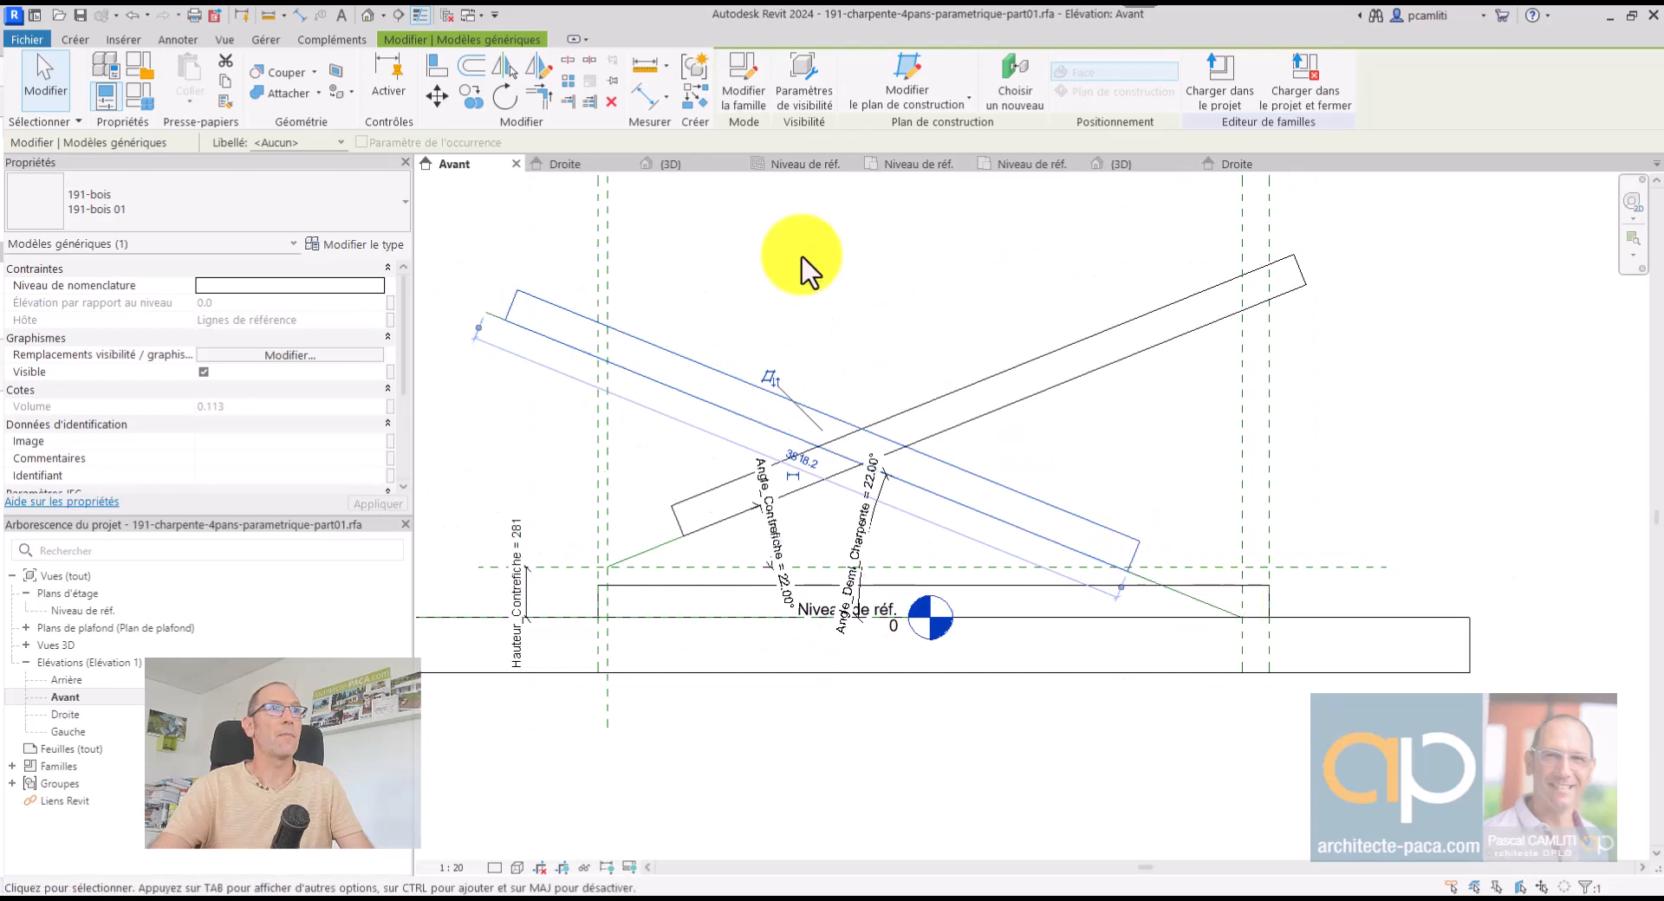
pyautogui.click(436, 66)
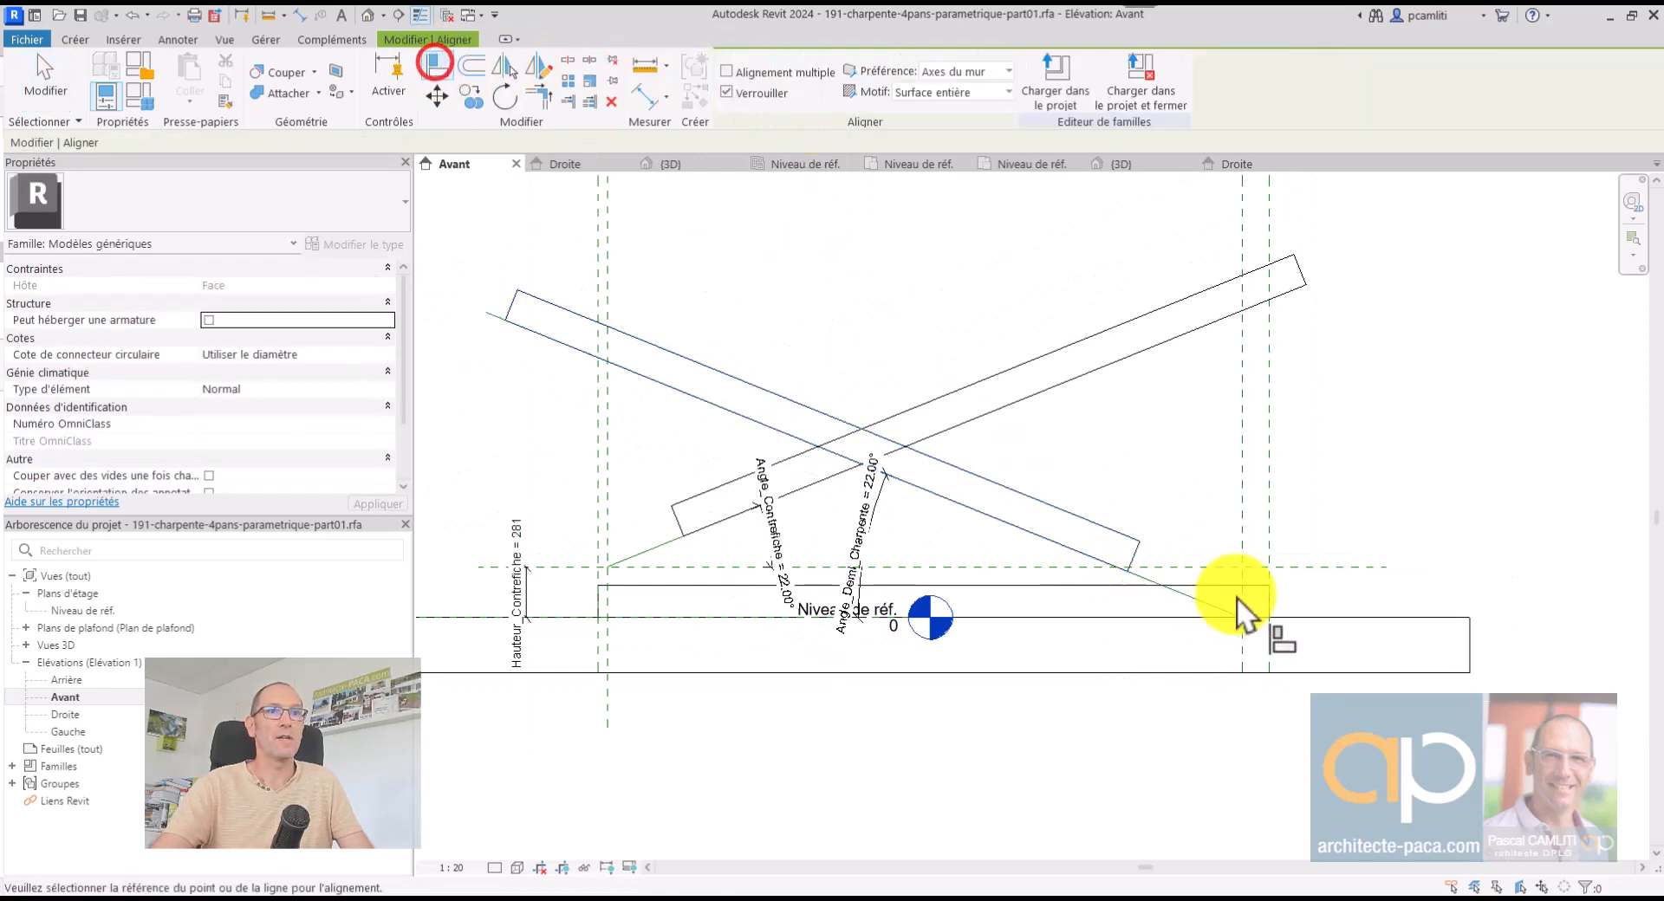
pyautogui.click(1245, 619)
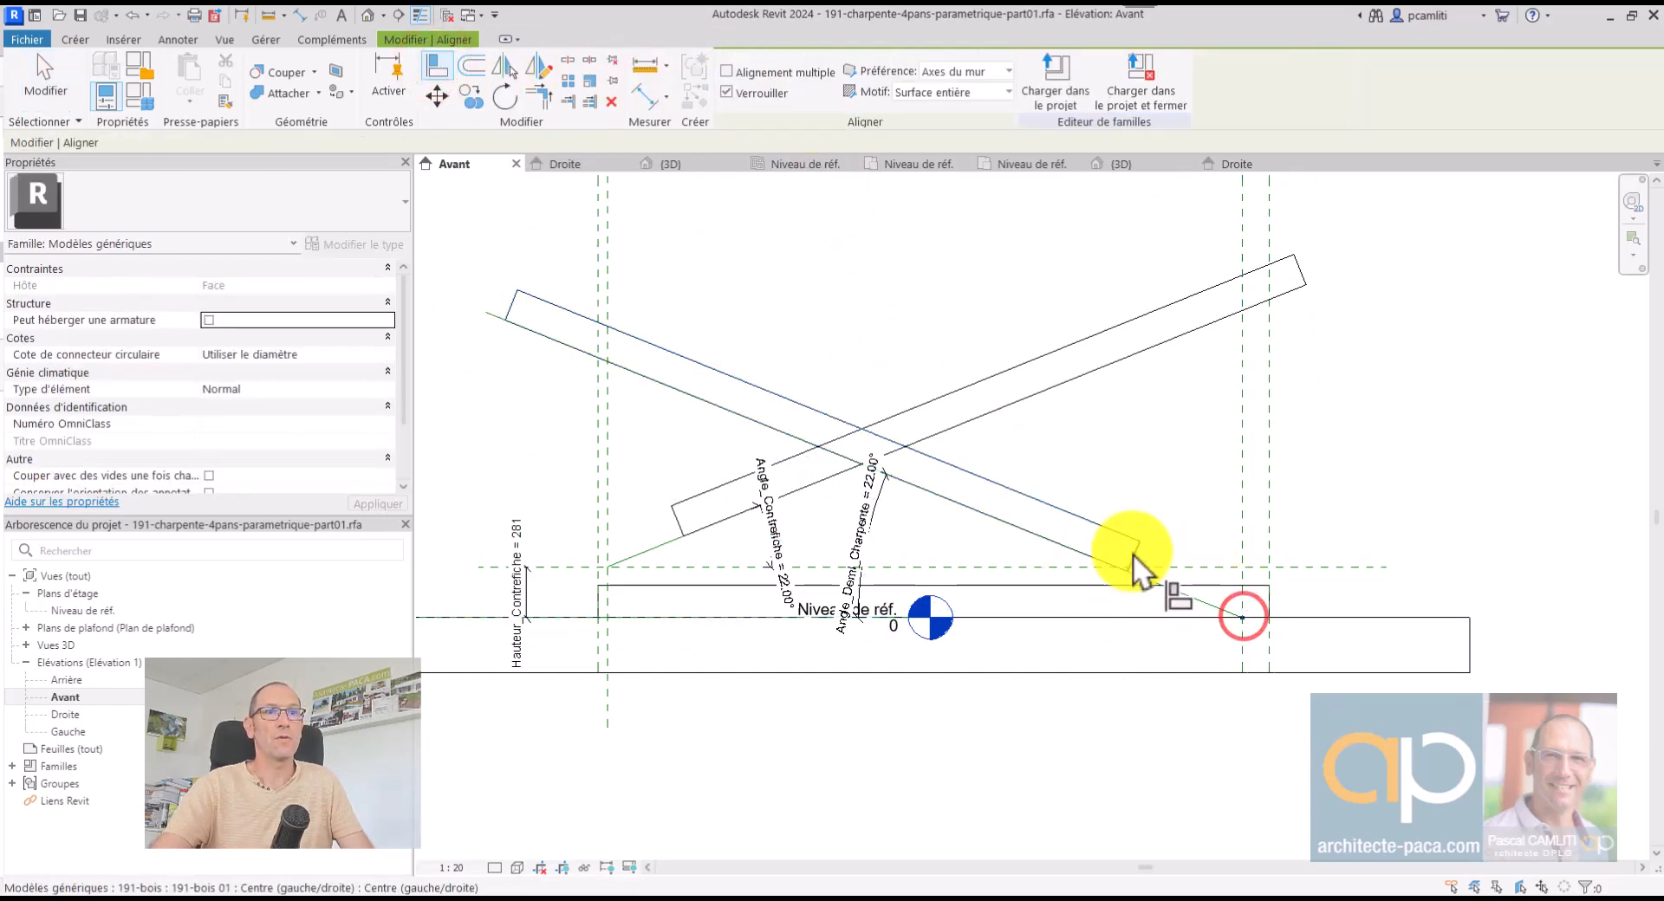
pyautogui.click(1132, 554)
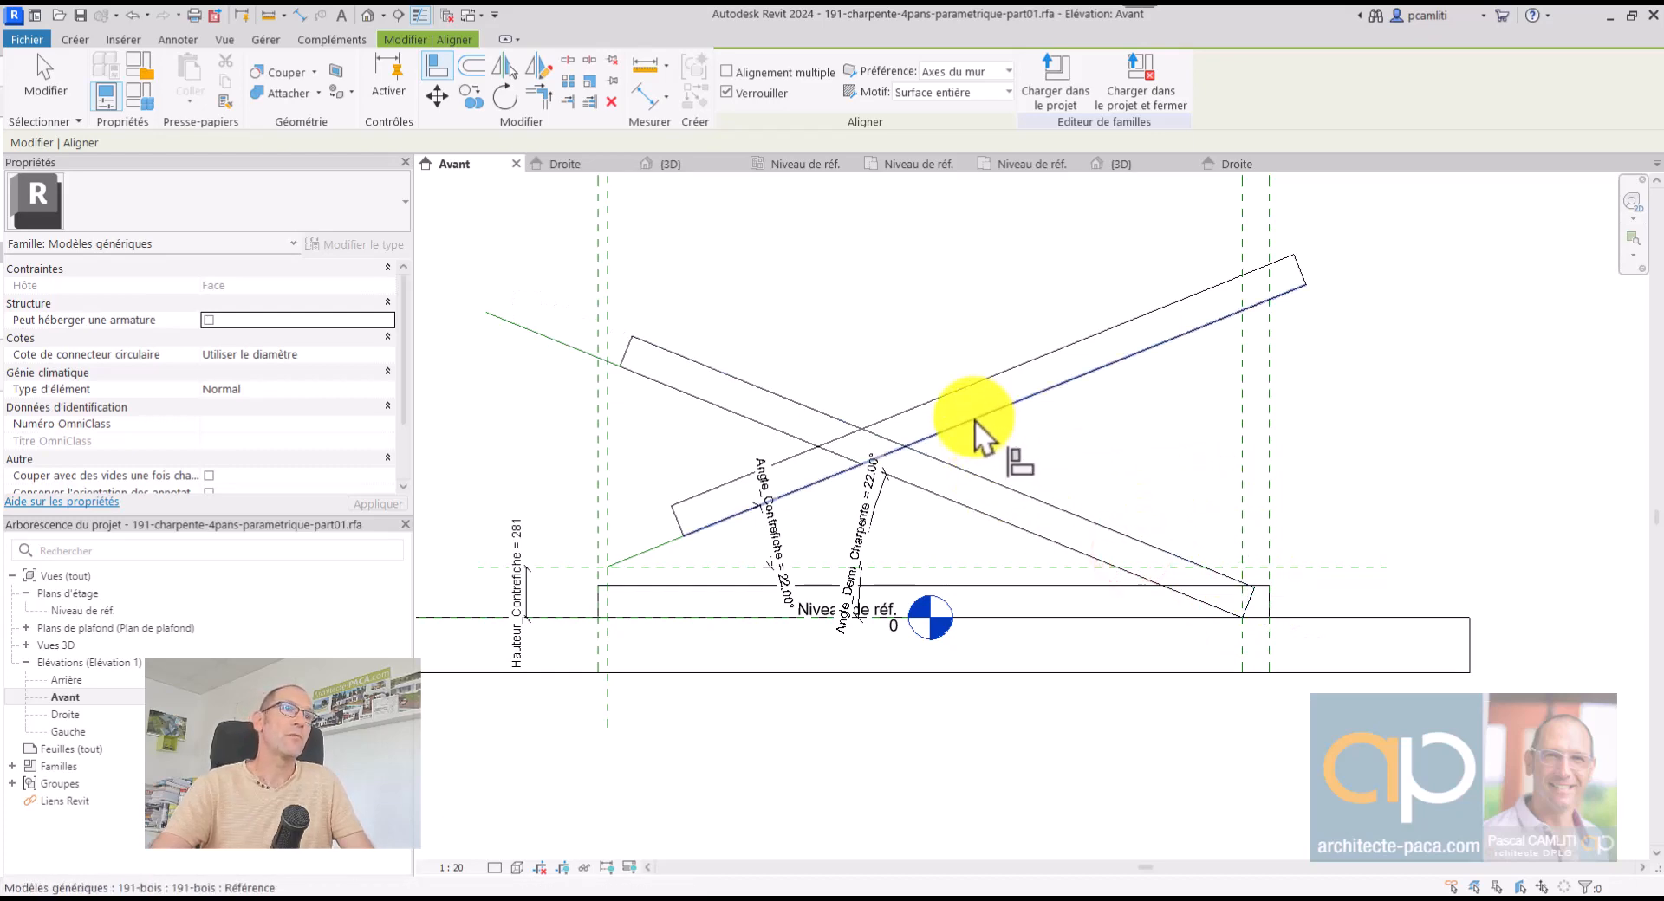
# Align the lower end of the 191-bois strut with the starting point of its reference line
pyautogui.click(608, 569)
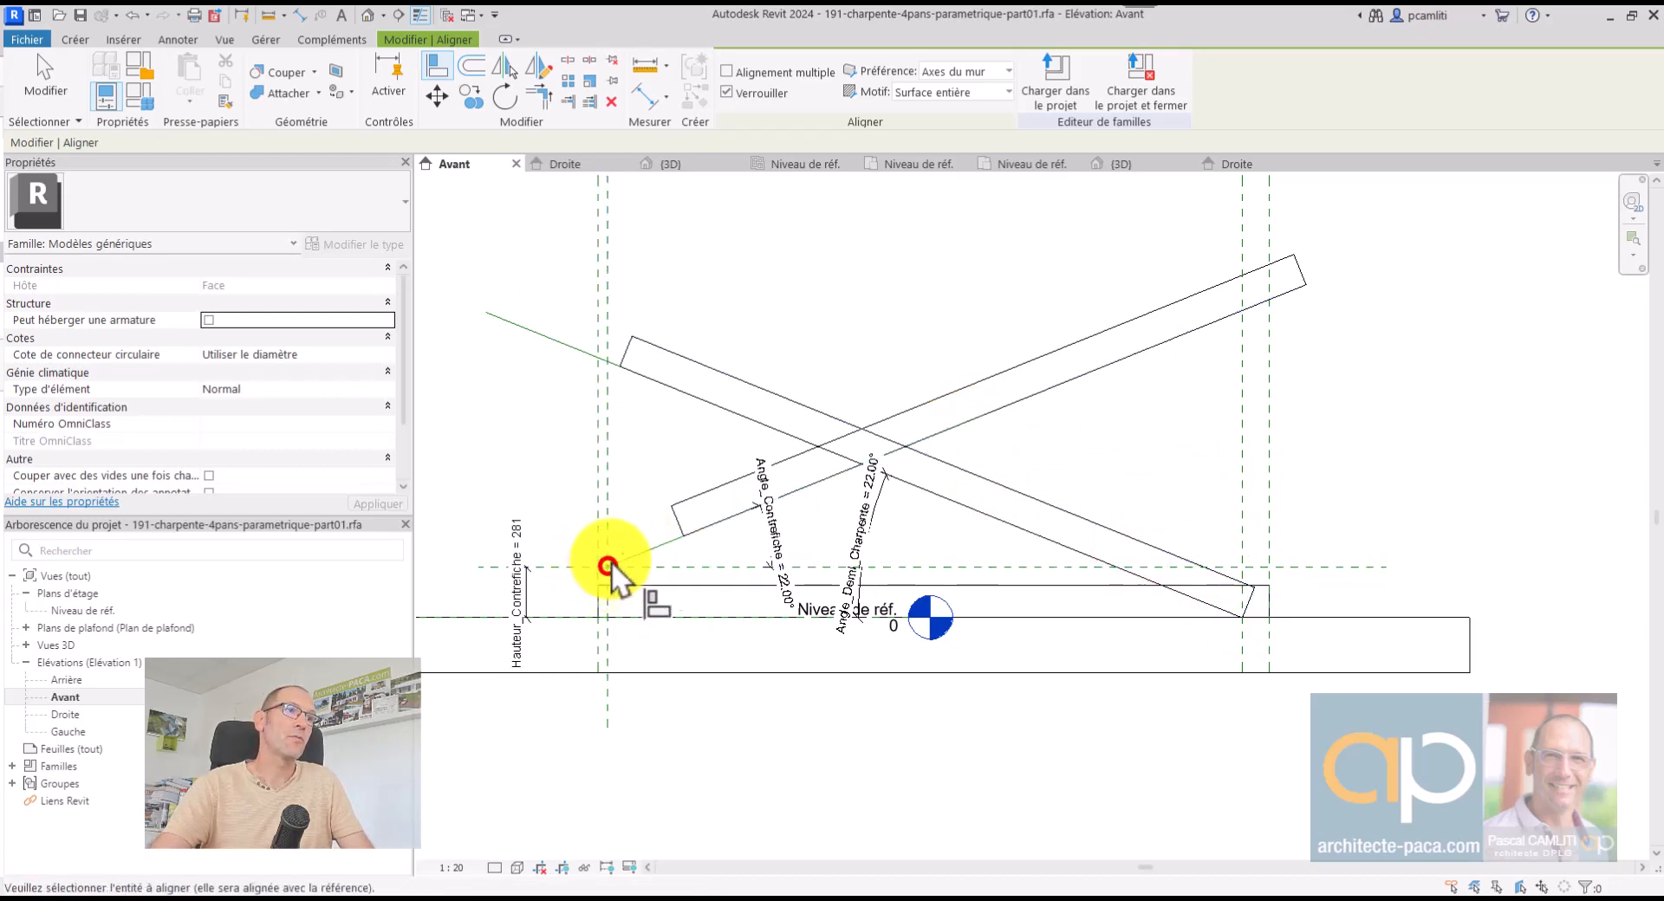
pyautogui.click(680, 530)
pyautogui.press('Escape')
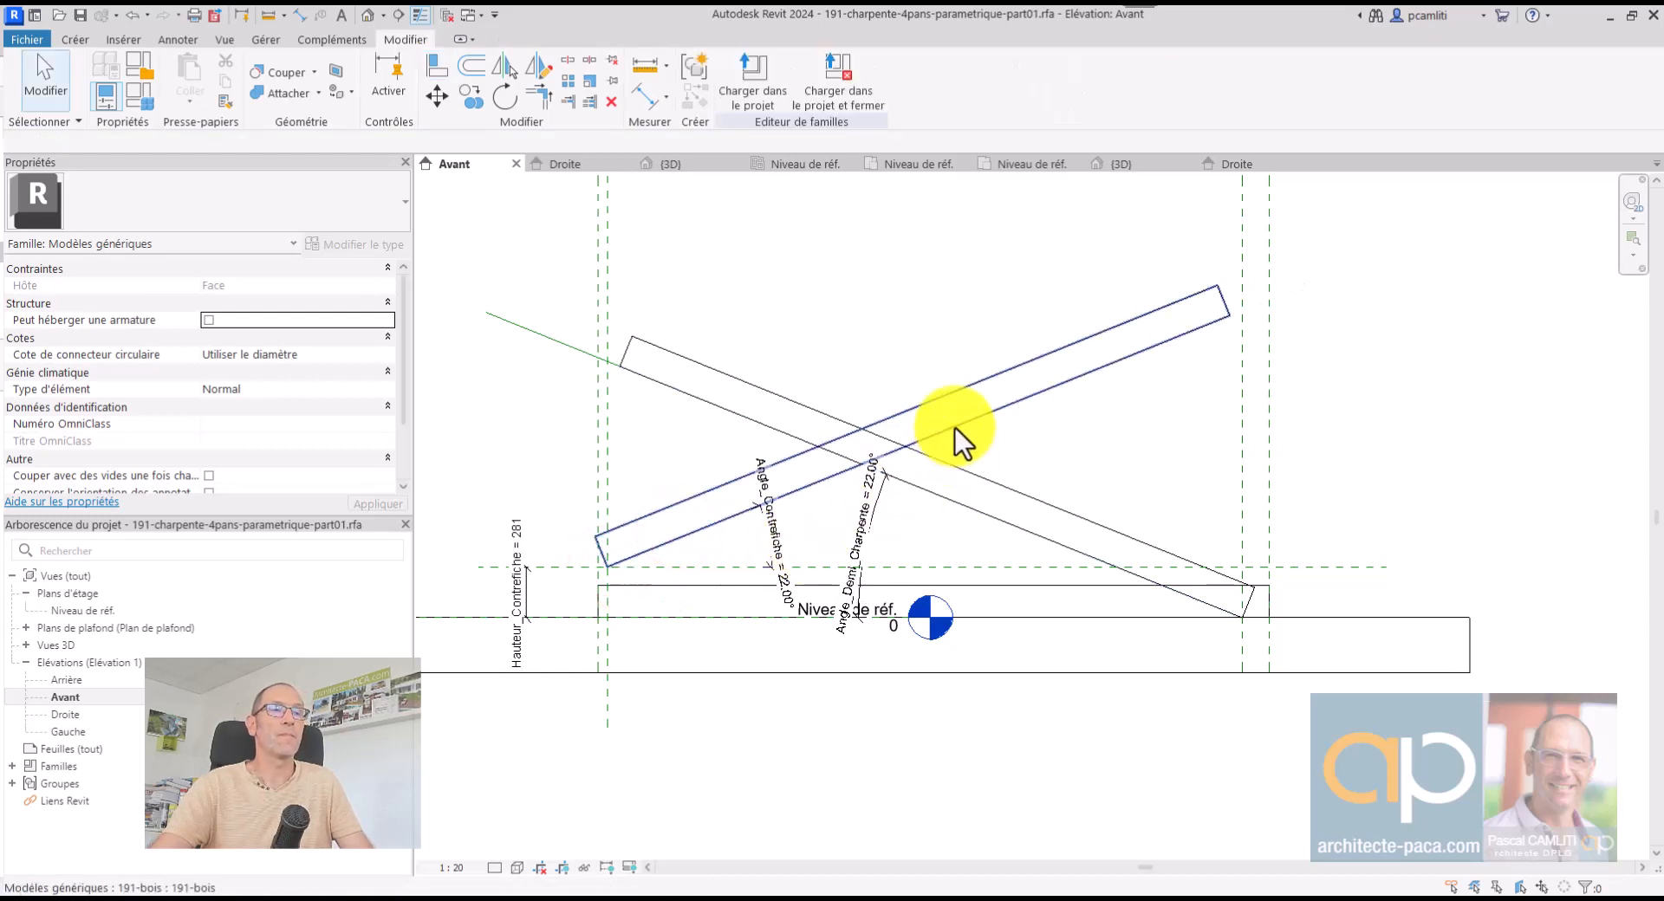
# Set the family parameter Angle_Contrefiche to 16.70° and apply it to flex the truss
pyautogui.moveTo(1040, 421); pyautogui.dragTo(1042, 432, button='middle')
pyautogui.click(136, 104)
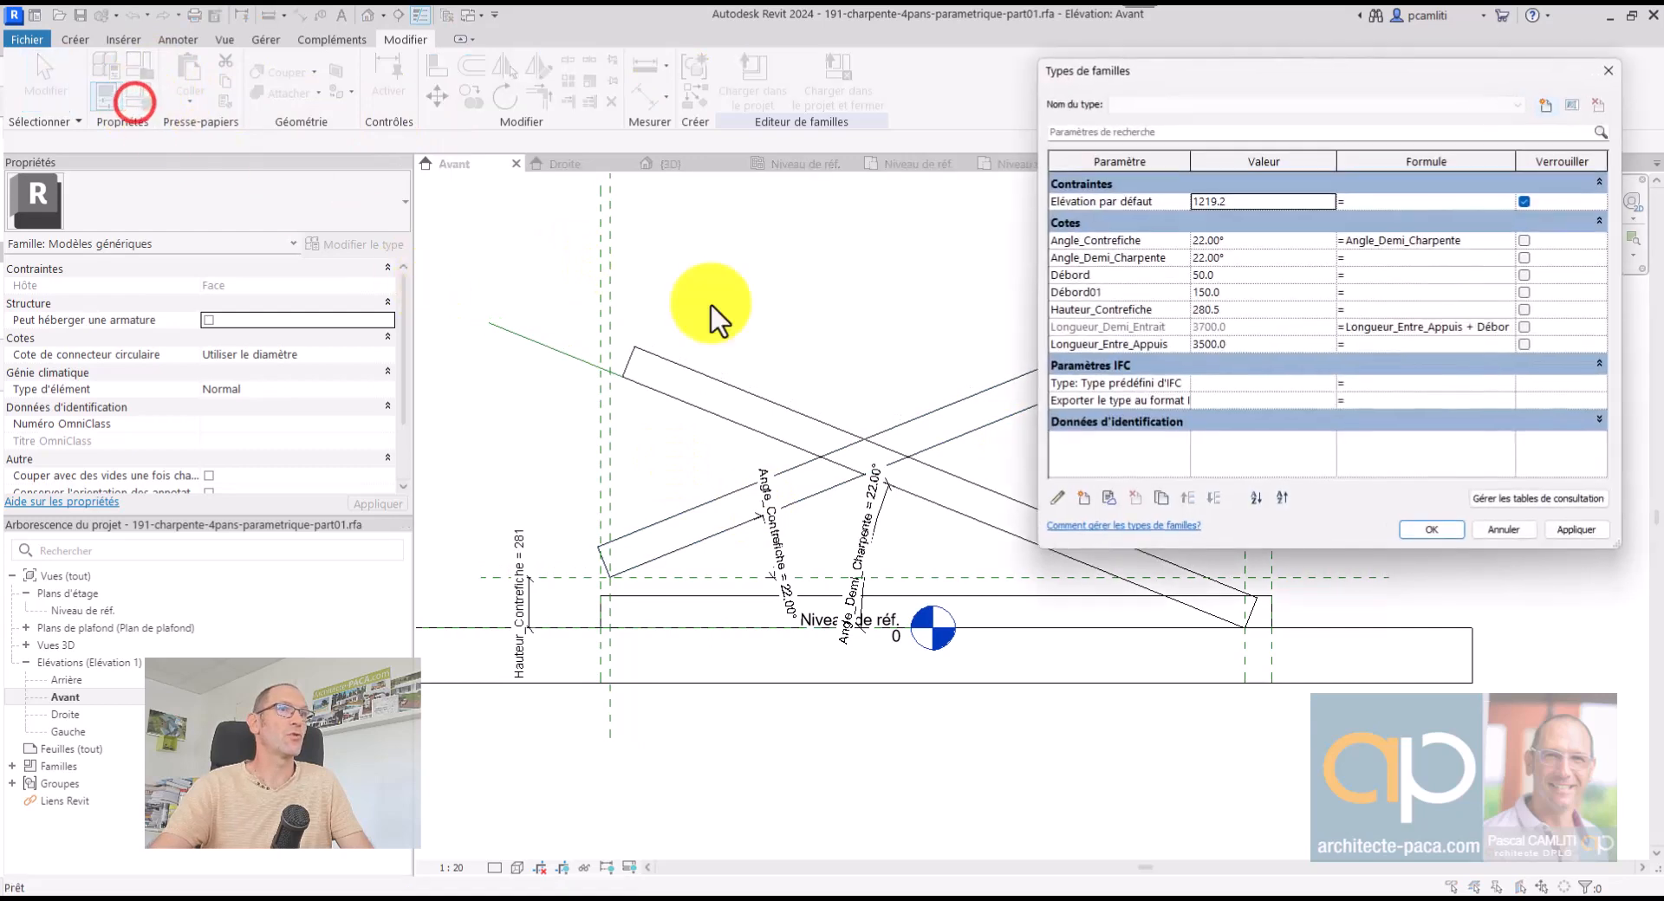
pyautogui.click(1251, 243)
pyautogui.write('16.')
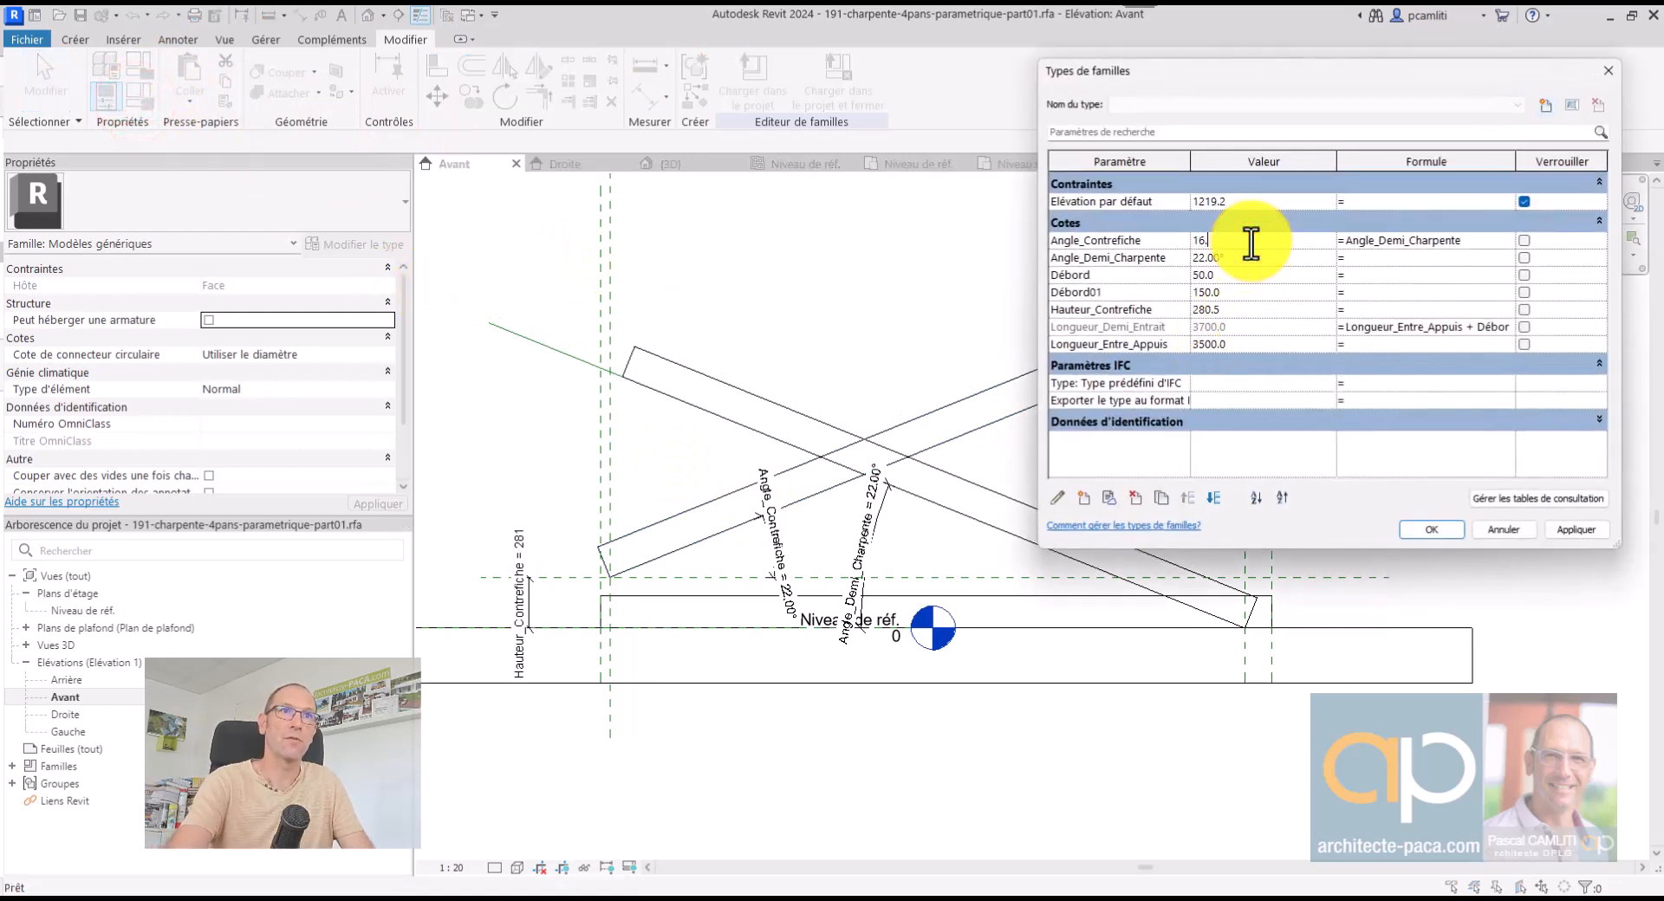
pyautogui.click(1559, 532)
pyautogui.click(1322, 381)
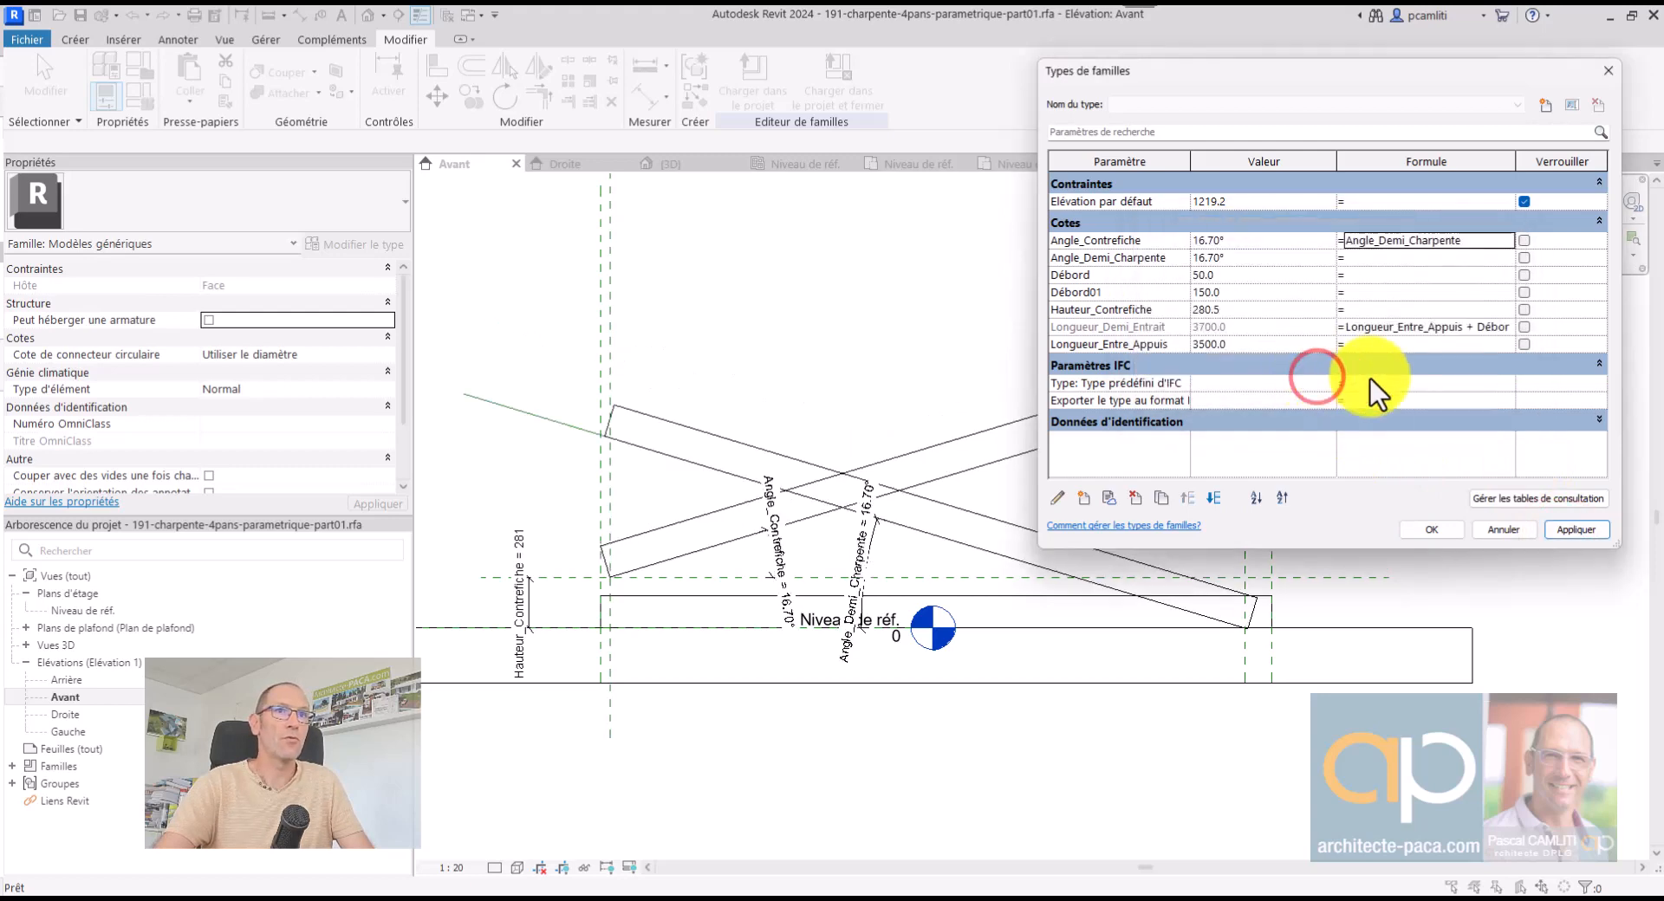
pyautogui.click(1446, 536)
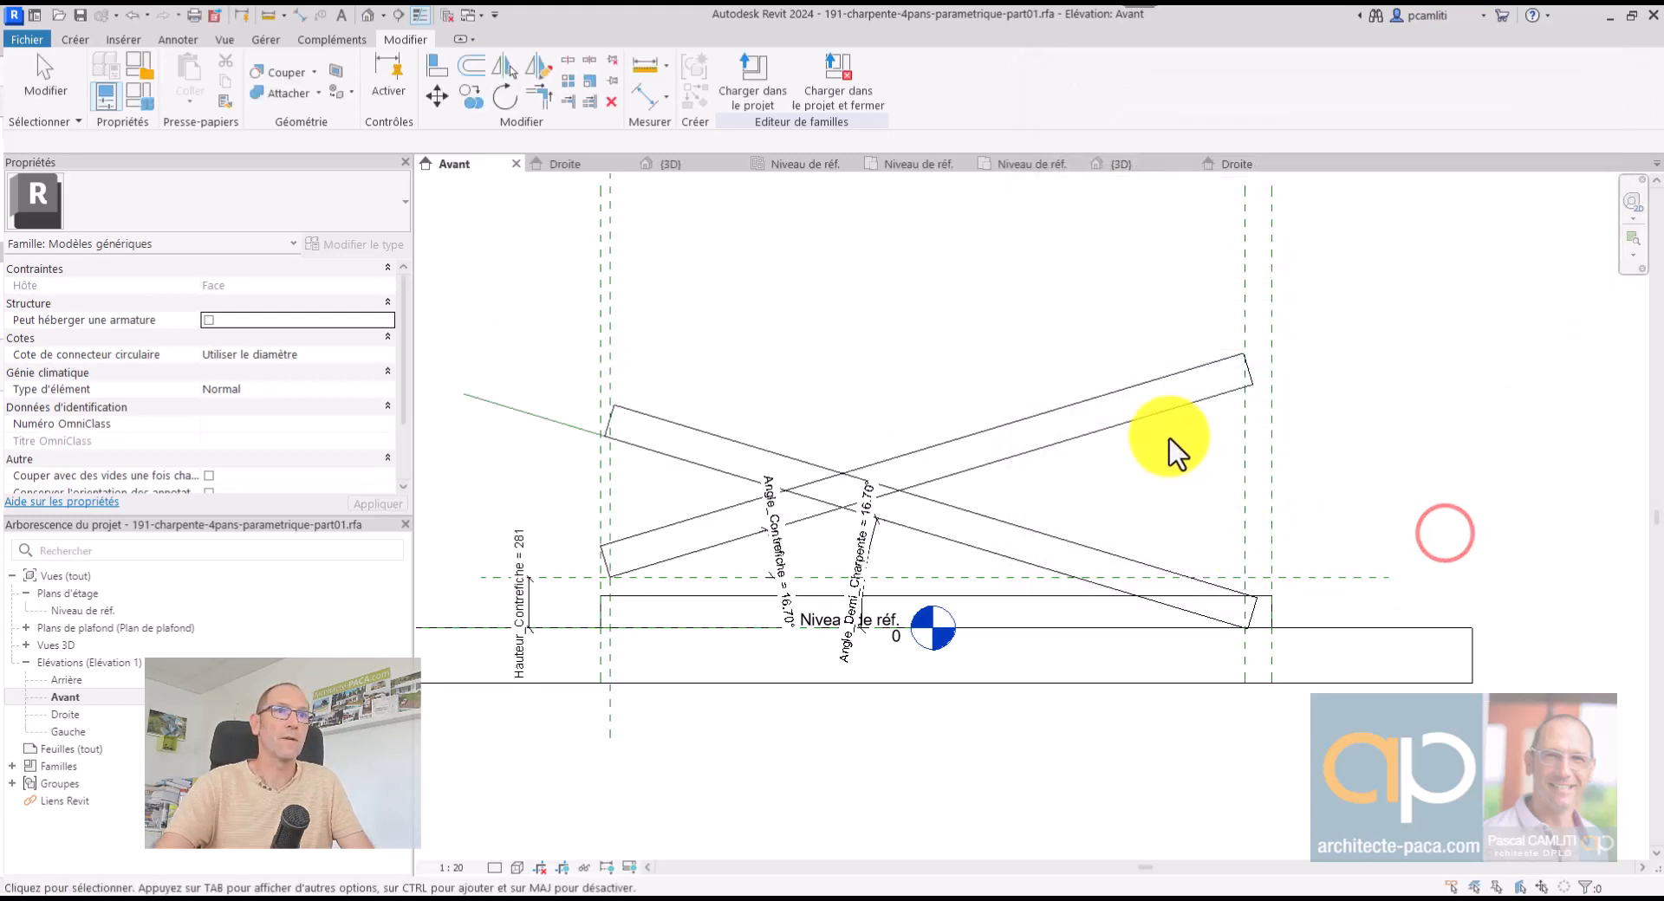
# Set the family parameter Longueur_Entre_Appuis to 5000 and apply it to the truss
pyautogui.click(1164, 411)
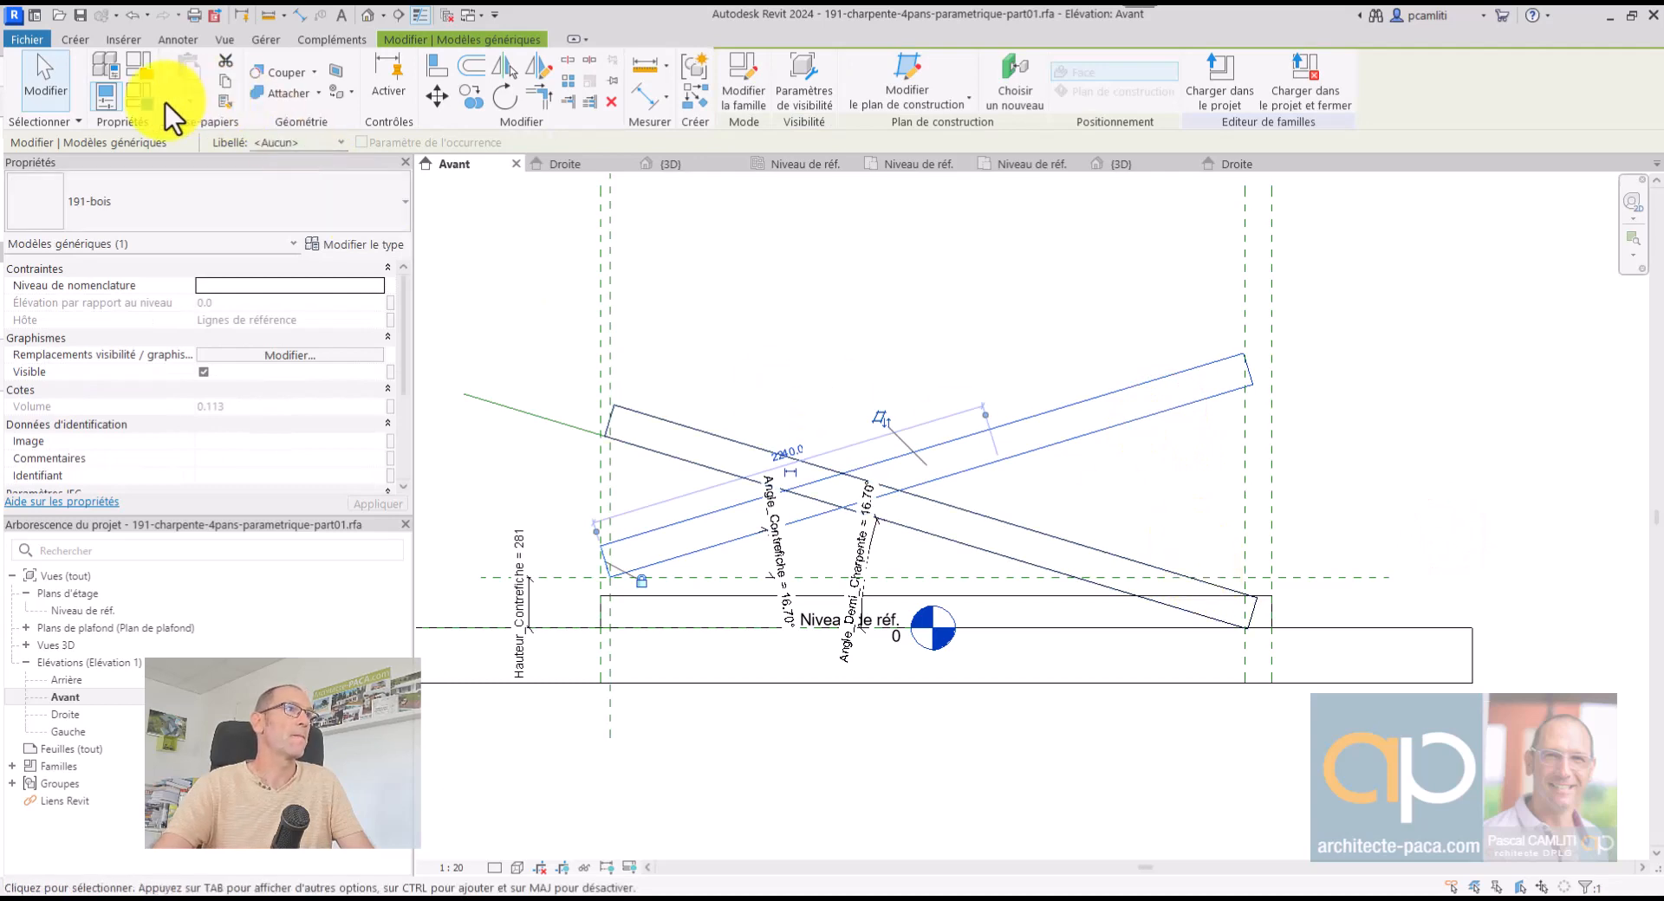
pyautogui.click(139, 94)
pyautogui.click(1248, 347)
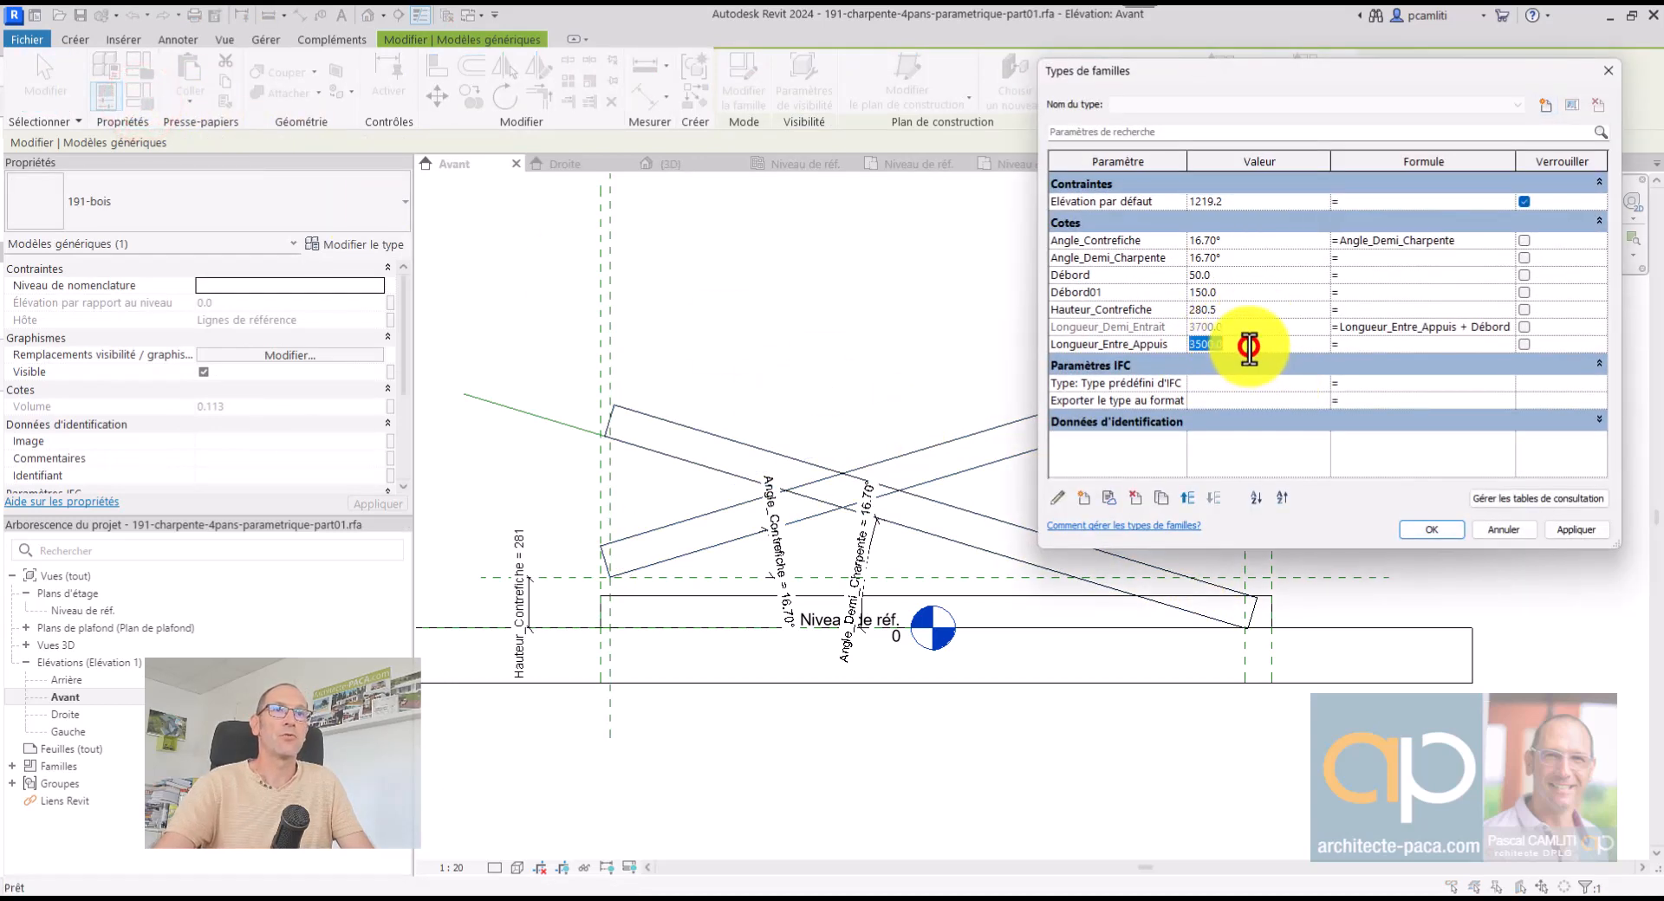
pyautogui.write('5000')
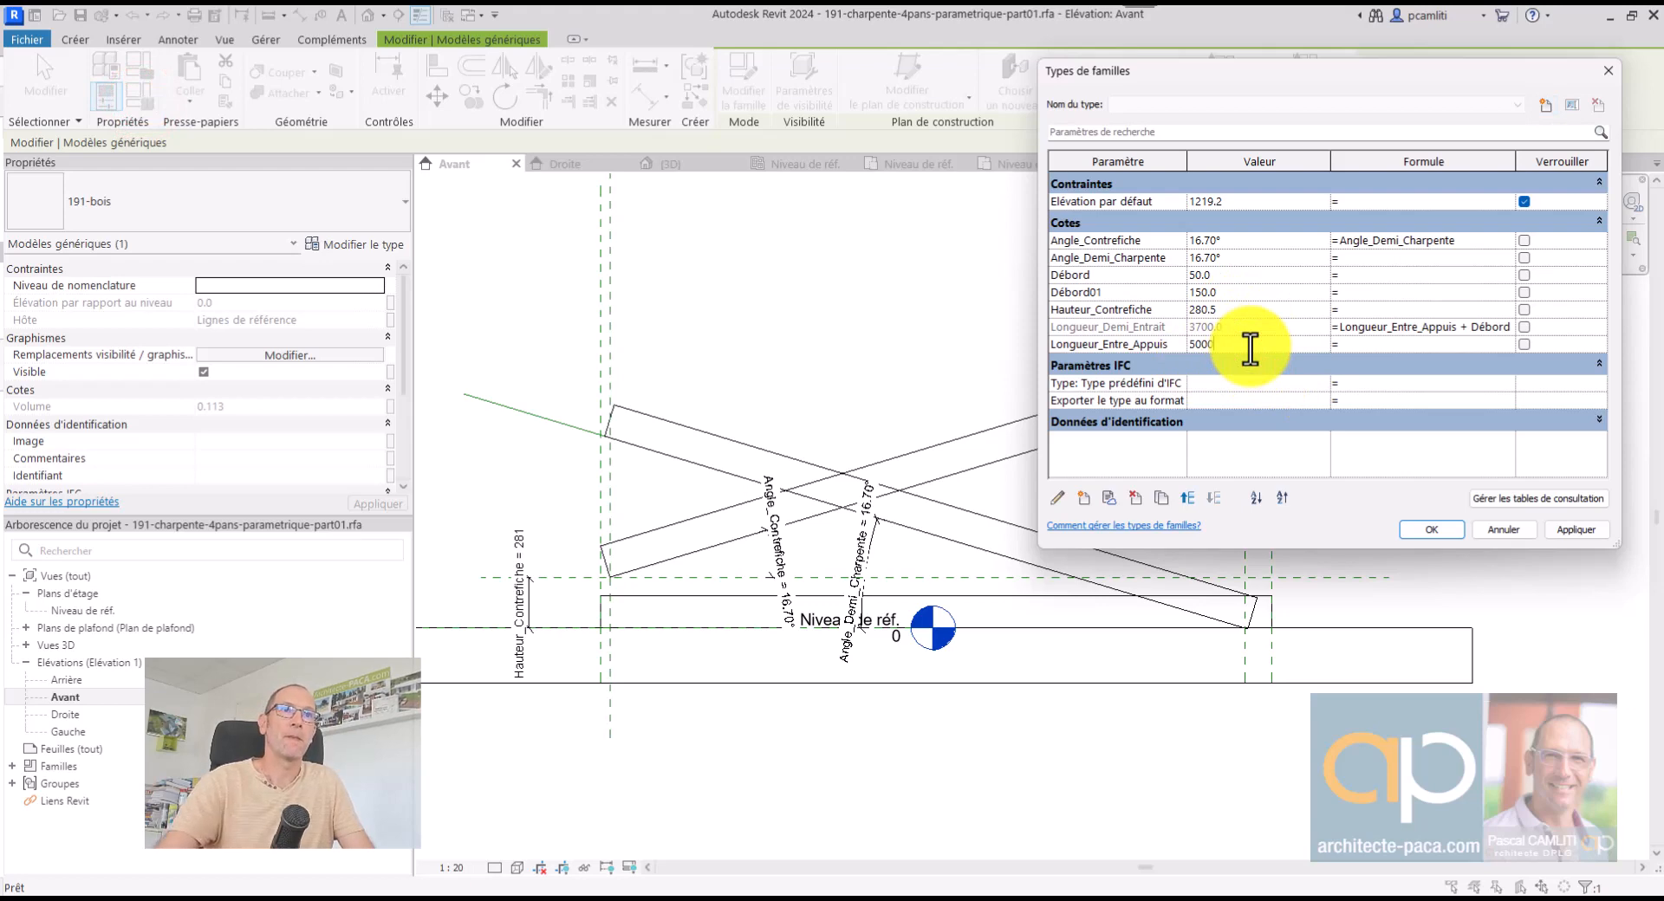
pyautogui.click(1583, 527)
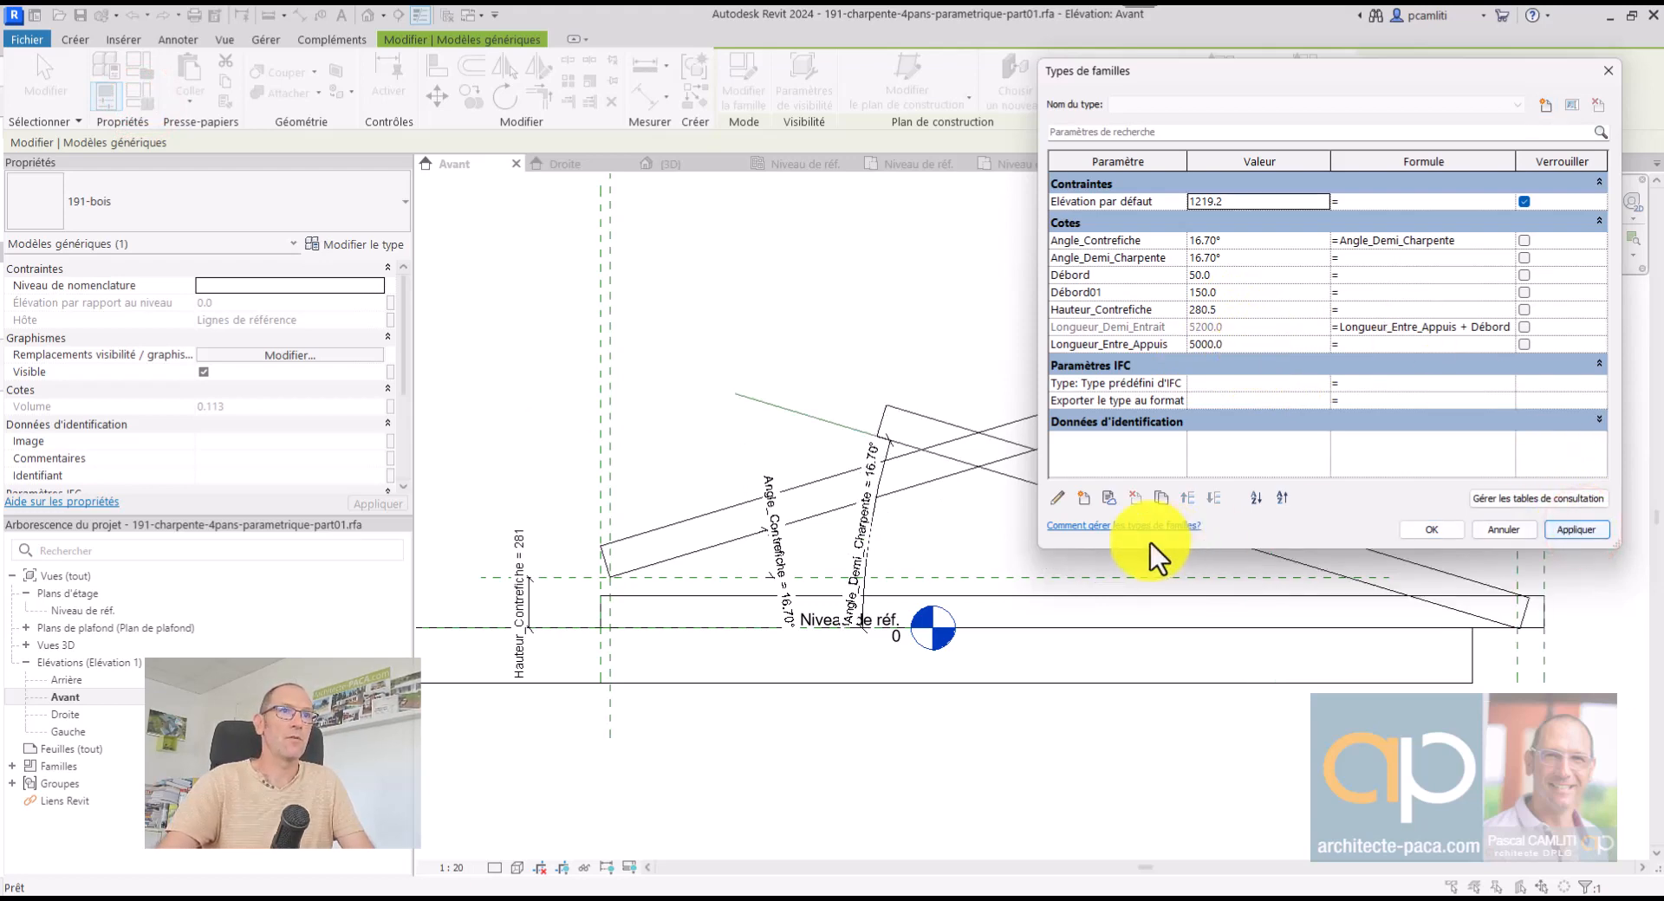
pyautogui.click(1446, 530)
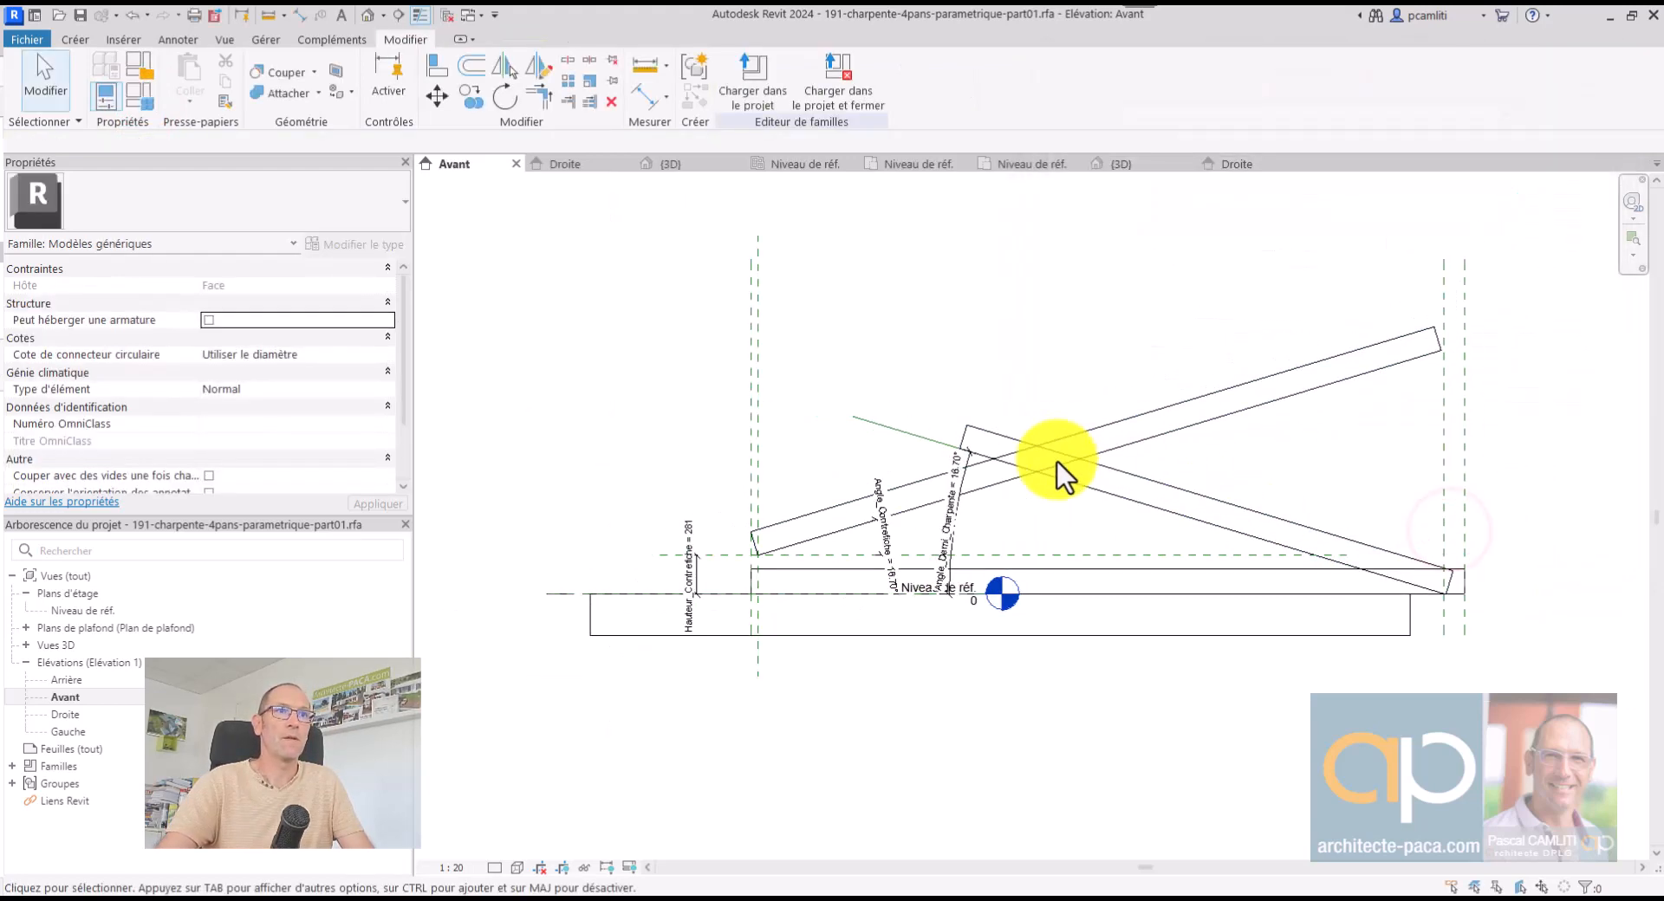
# Set the family parameter Angle_Demi_Charpente to 25° and apply it to the rafter and strut
pyautogui.click(1057, 450)
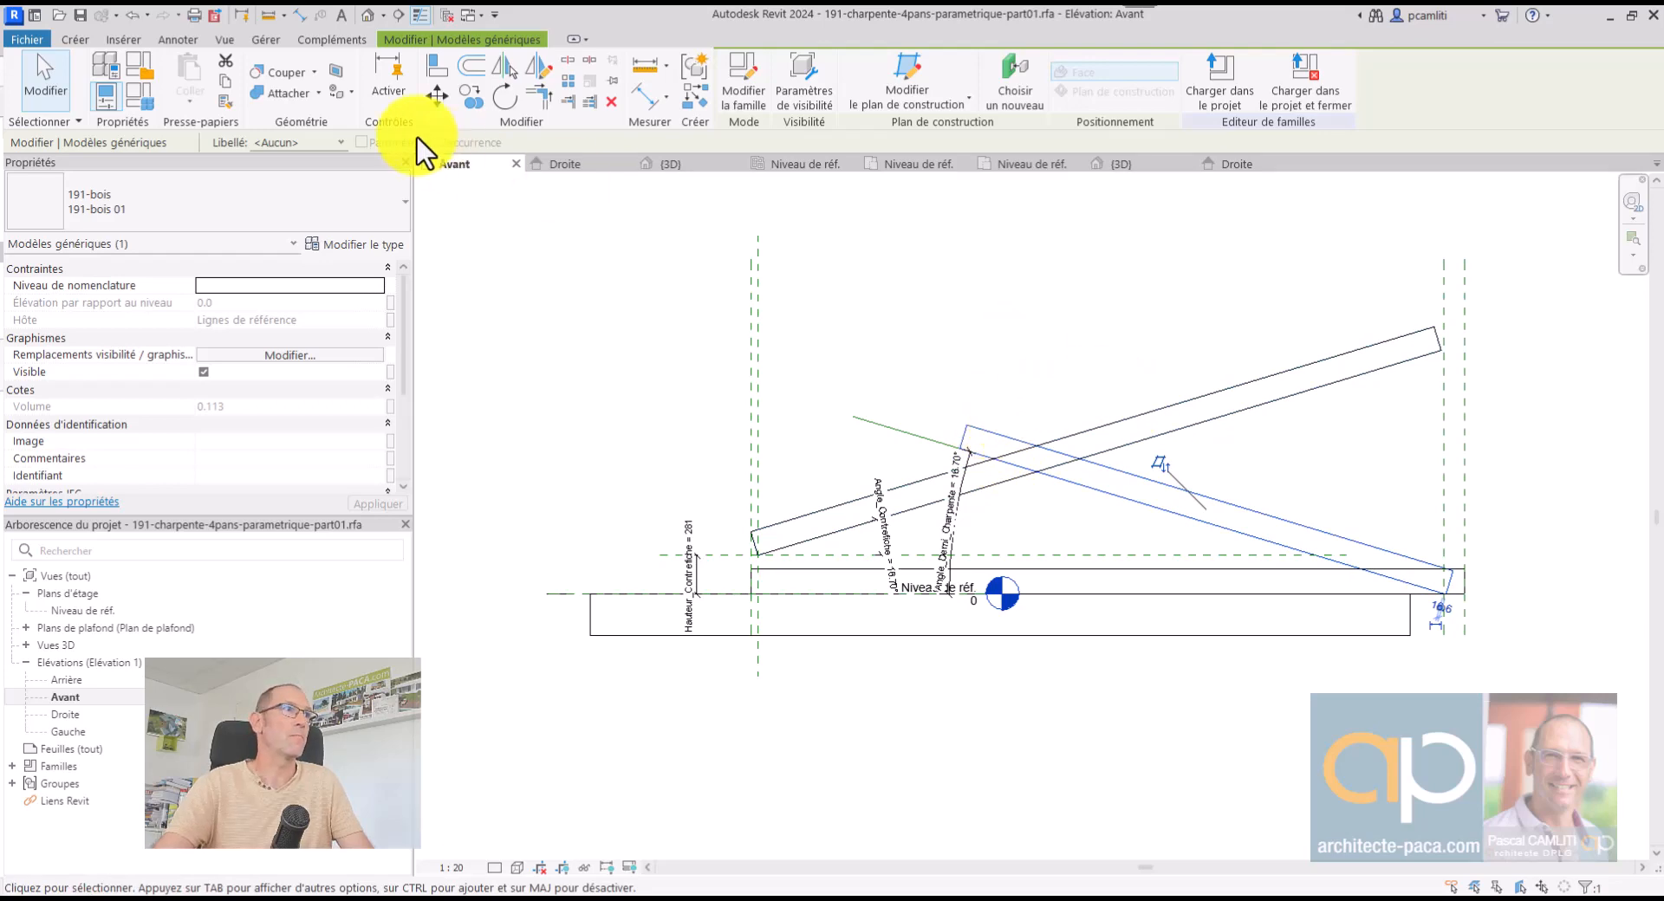
pyautogui.click(139, 88)
pyautogui.click(1252, 256)
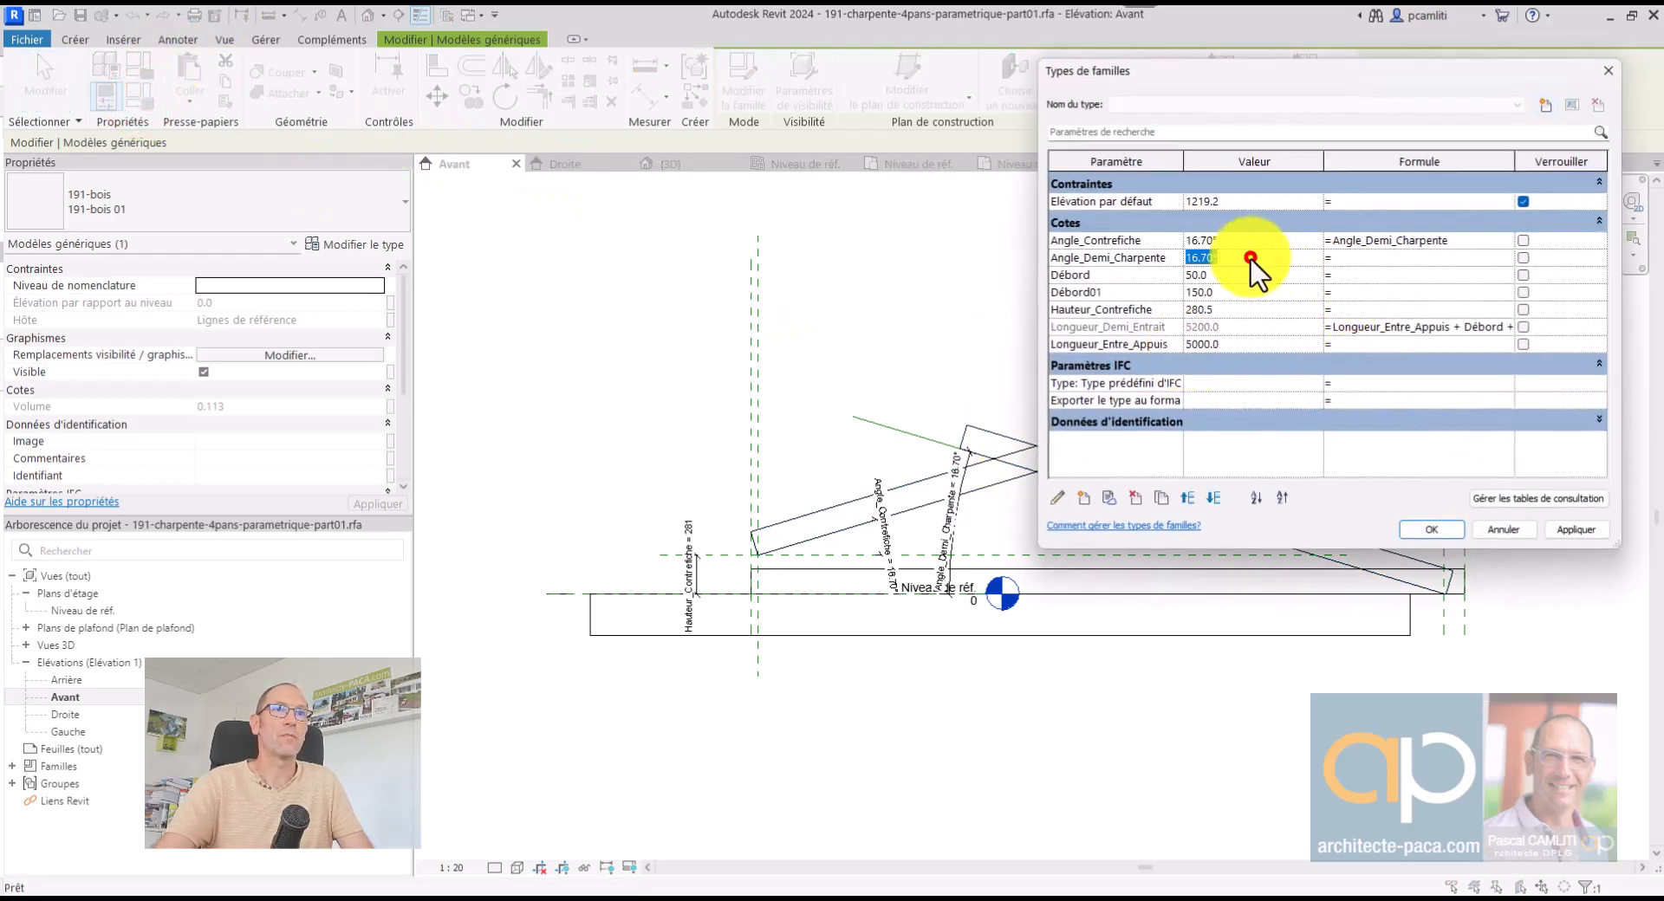
pyautogui.write('25')
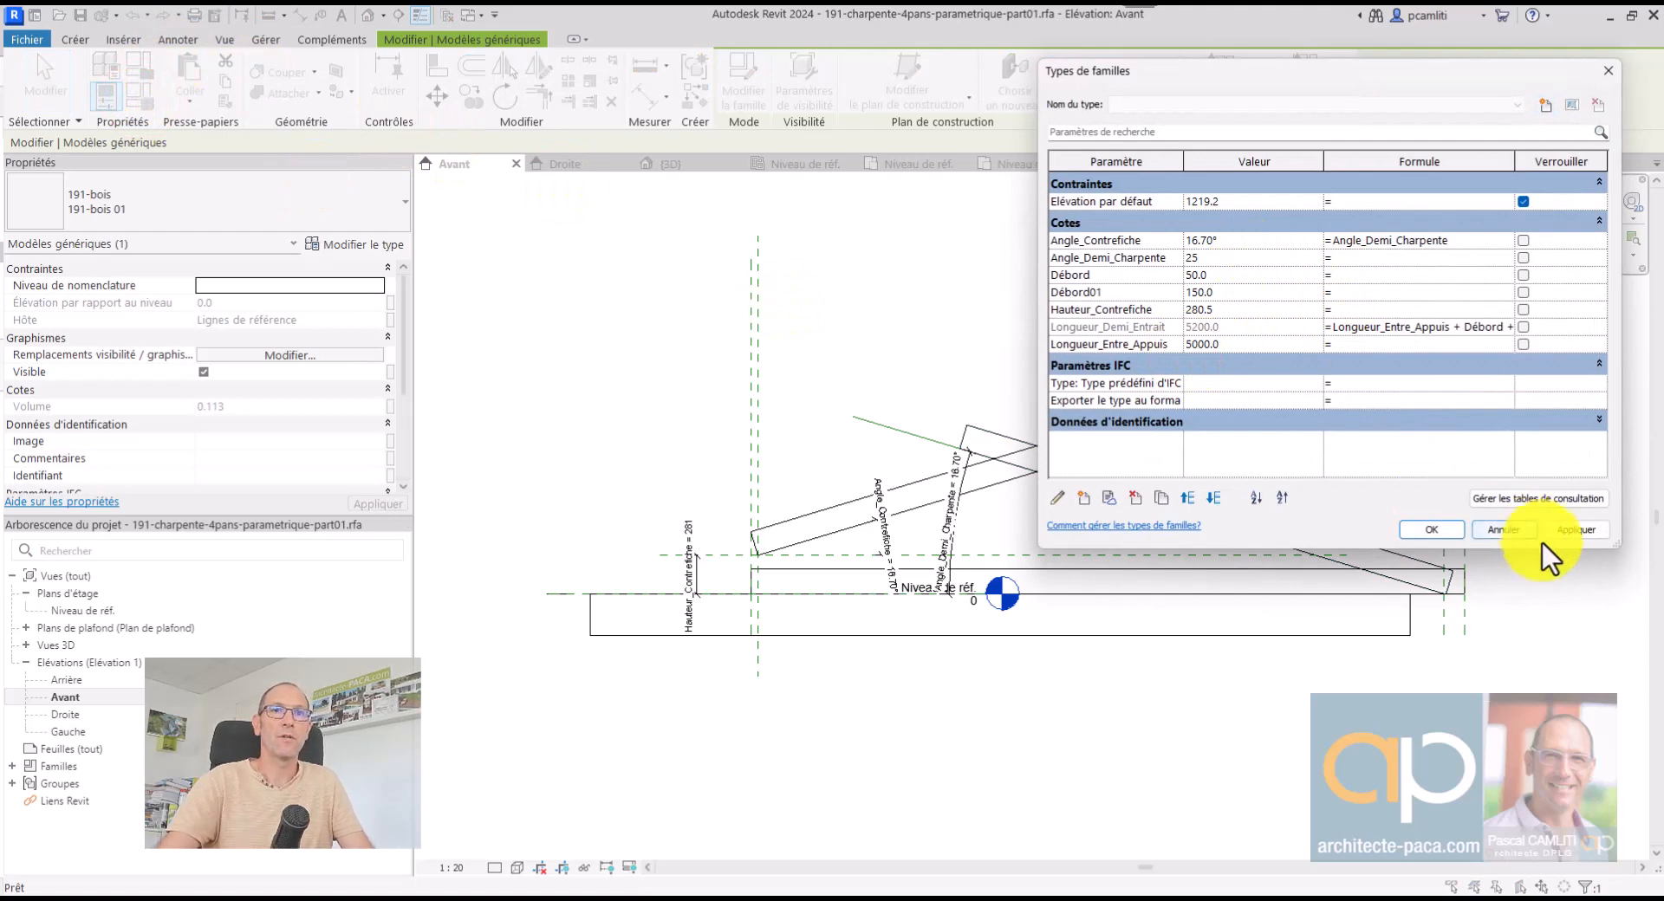
pyautogui.click(1569, 531)
pyautogui.click(1422, 531)
pyautogui.moveTo(1436, 568); pyautogui.dragTo(1233, 647, button='middle')
pyautogui.click(1082, 383)
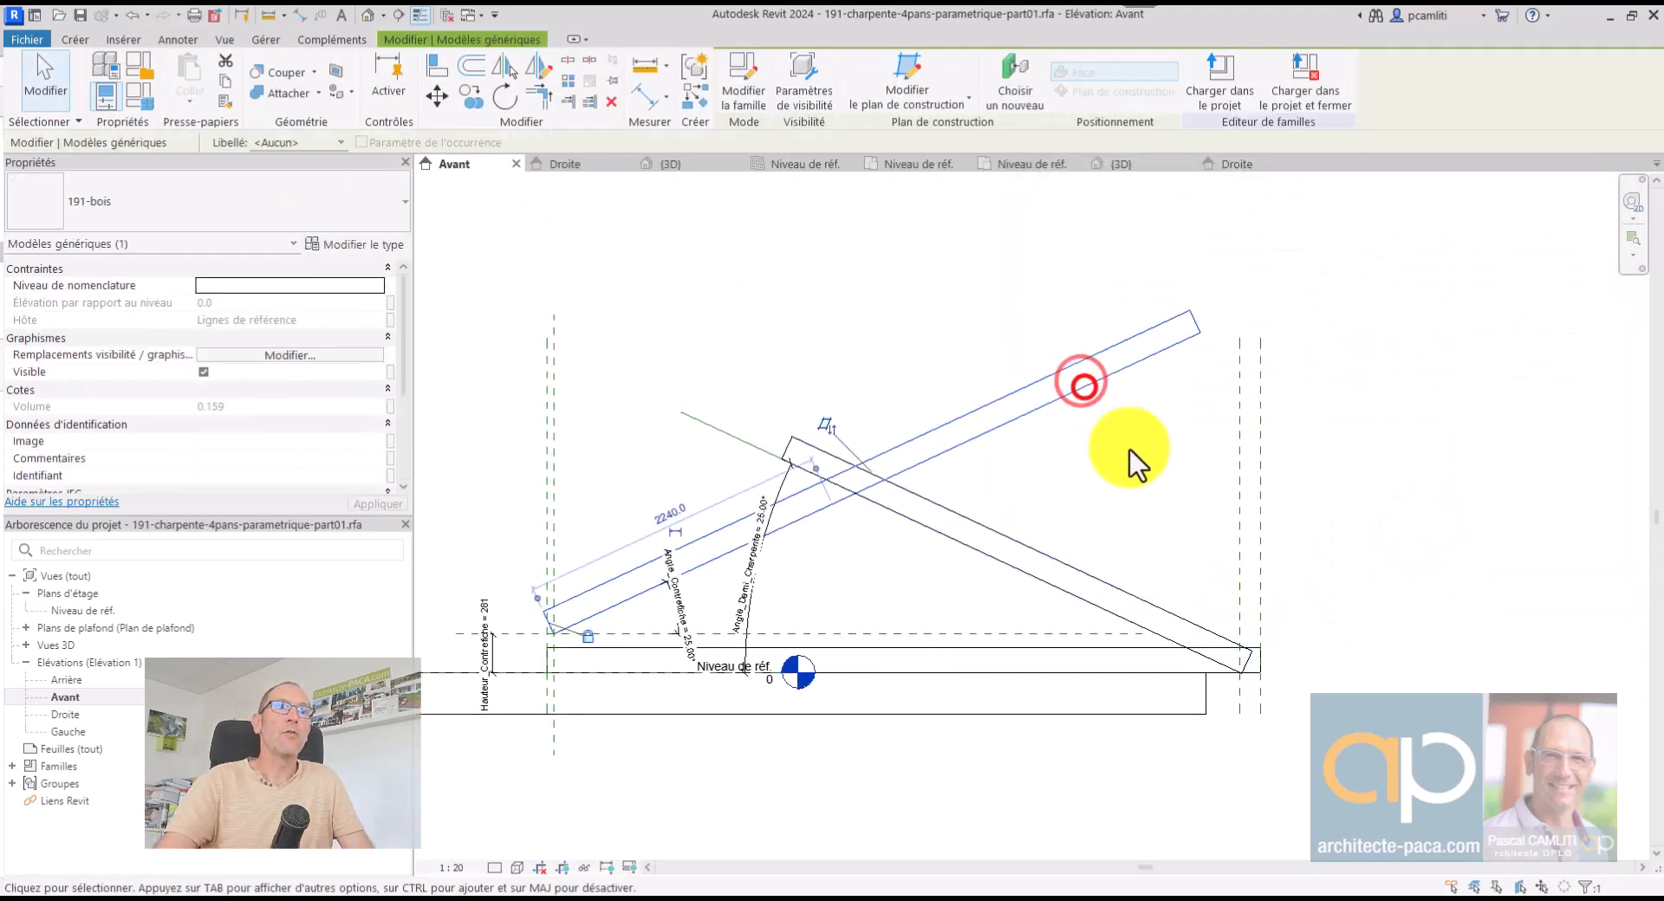
pyautogui.moveTo(1130, 450); pyautogui.dragTo(1359, 418, button='middle')
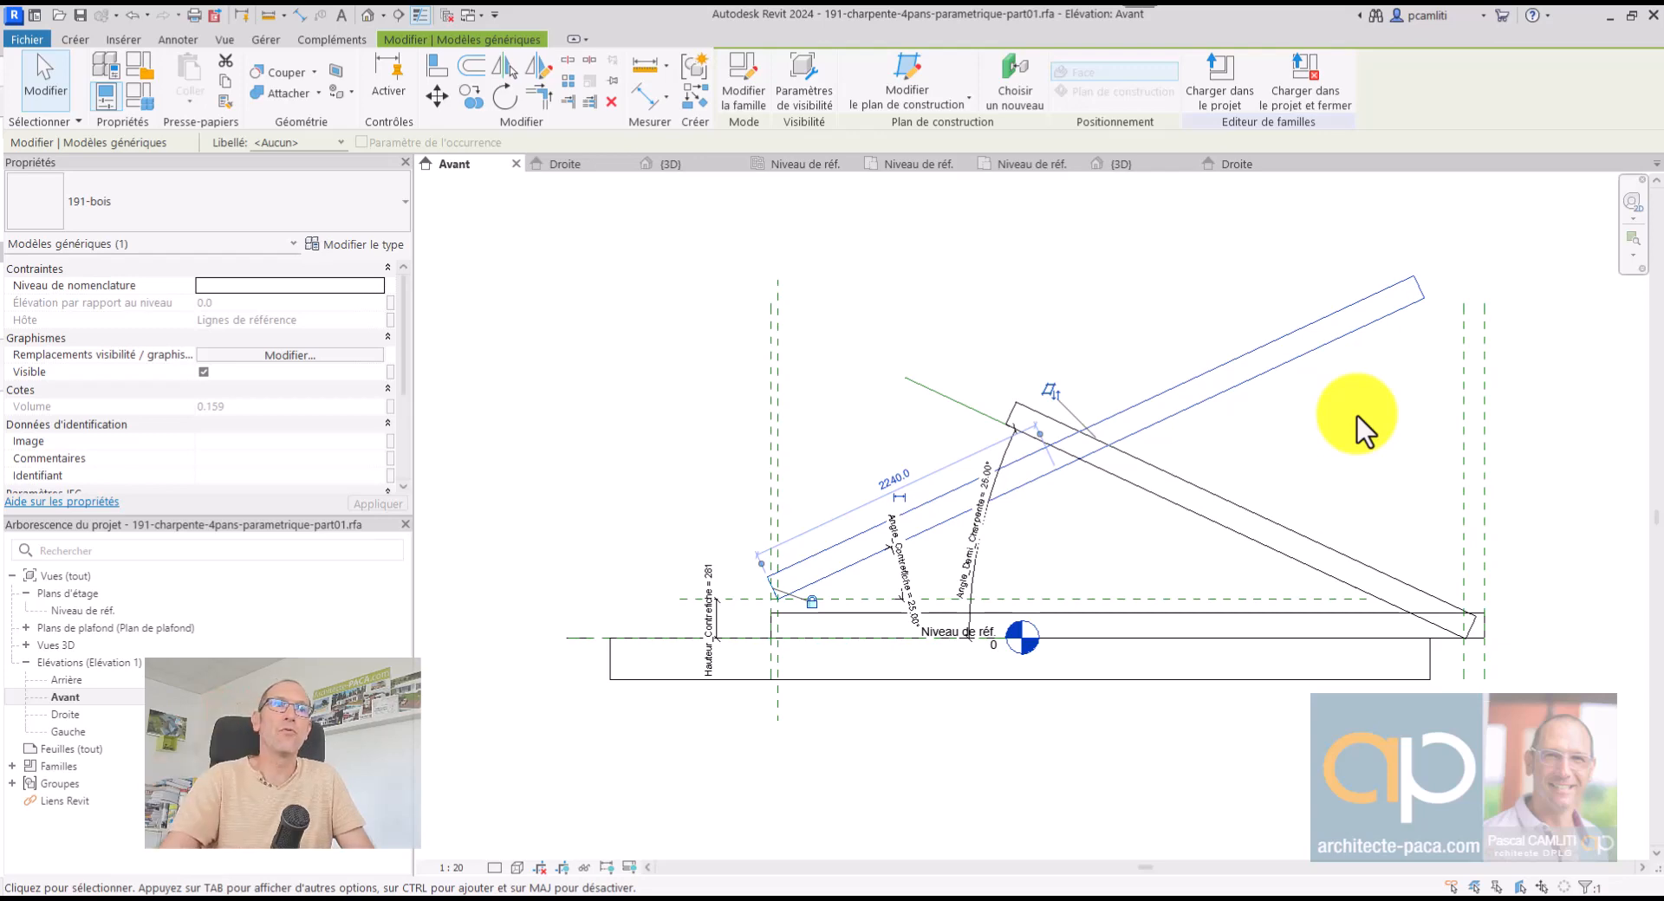
# Close the inactive views and inspect the nested 191-bois family in plan and 3D, returning to the truss's Avant elevation
pyautogui.click(1012, 304)
pyautogui.click(447, 15)
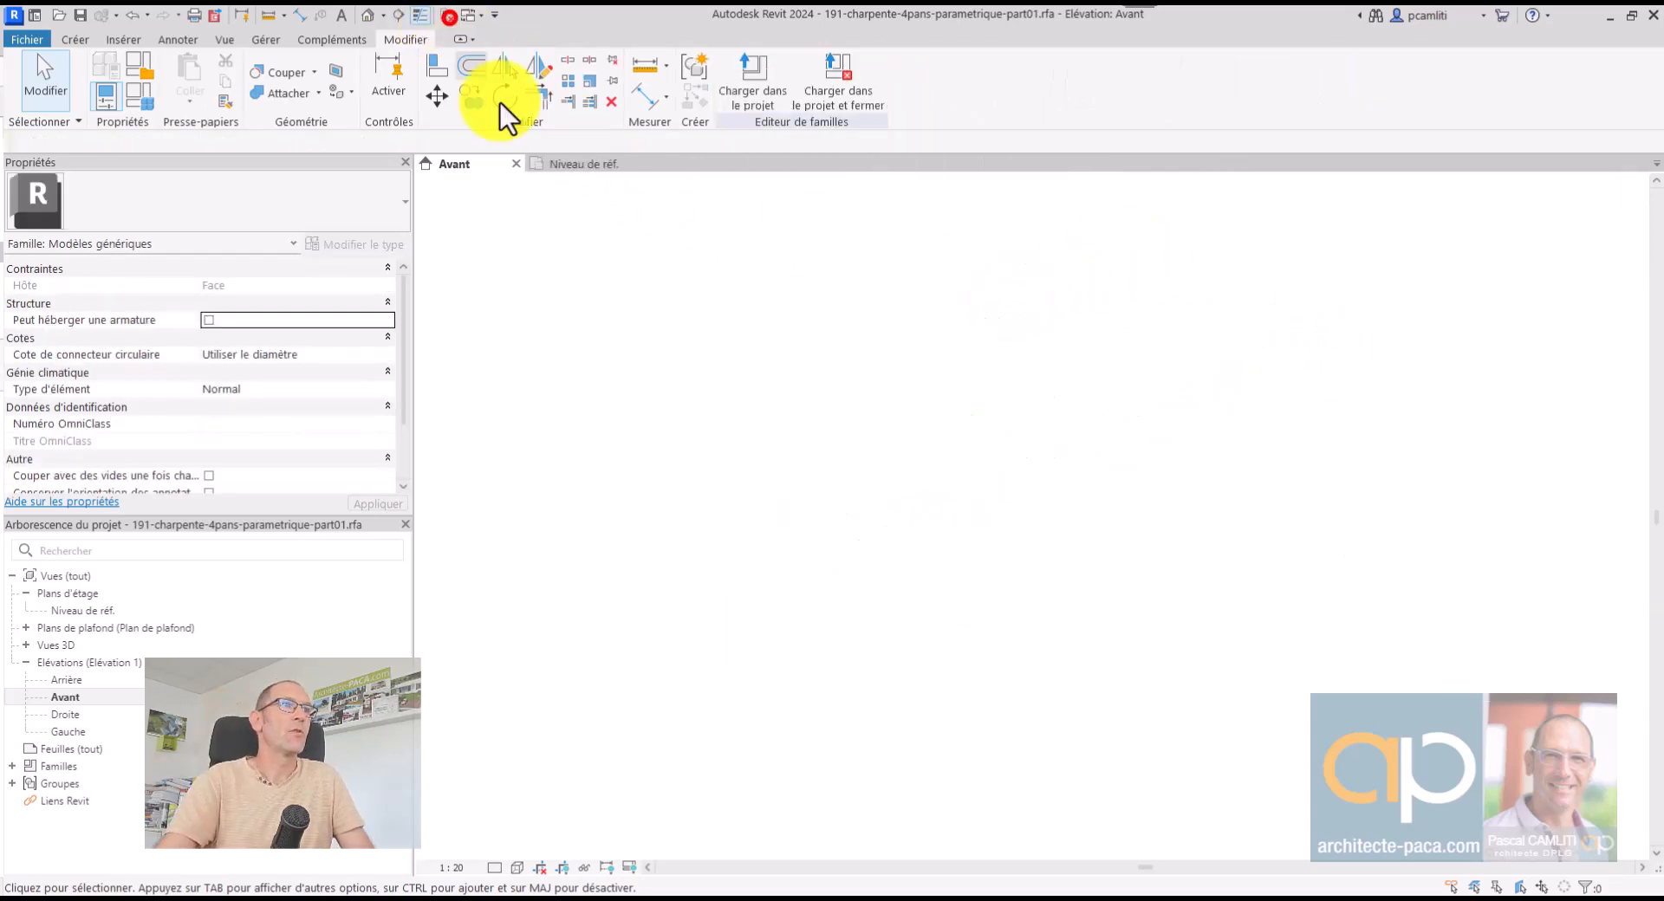
pyautogui.click(574, 165)
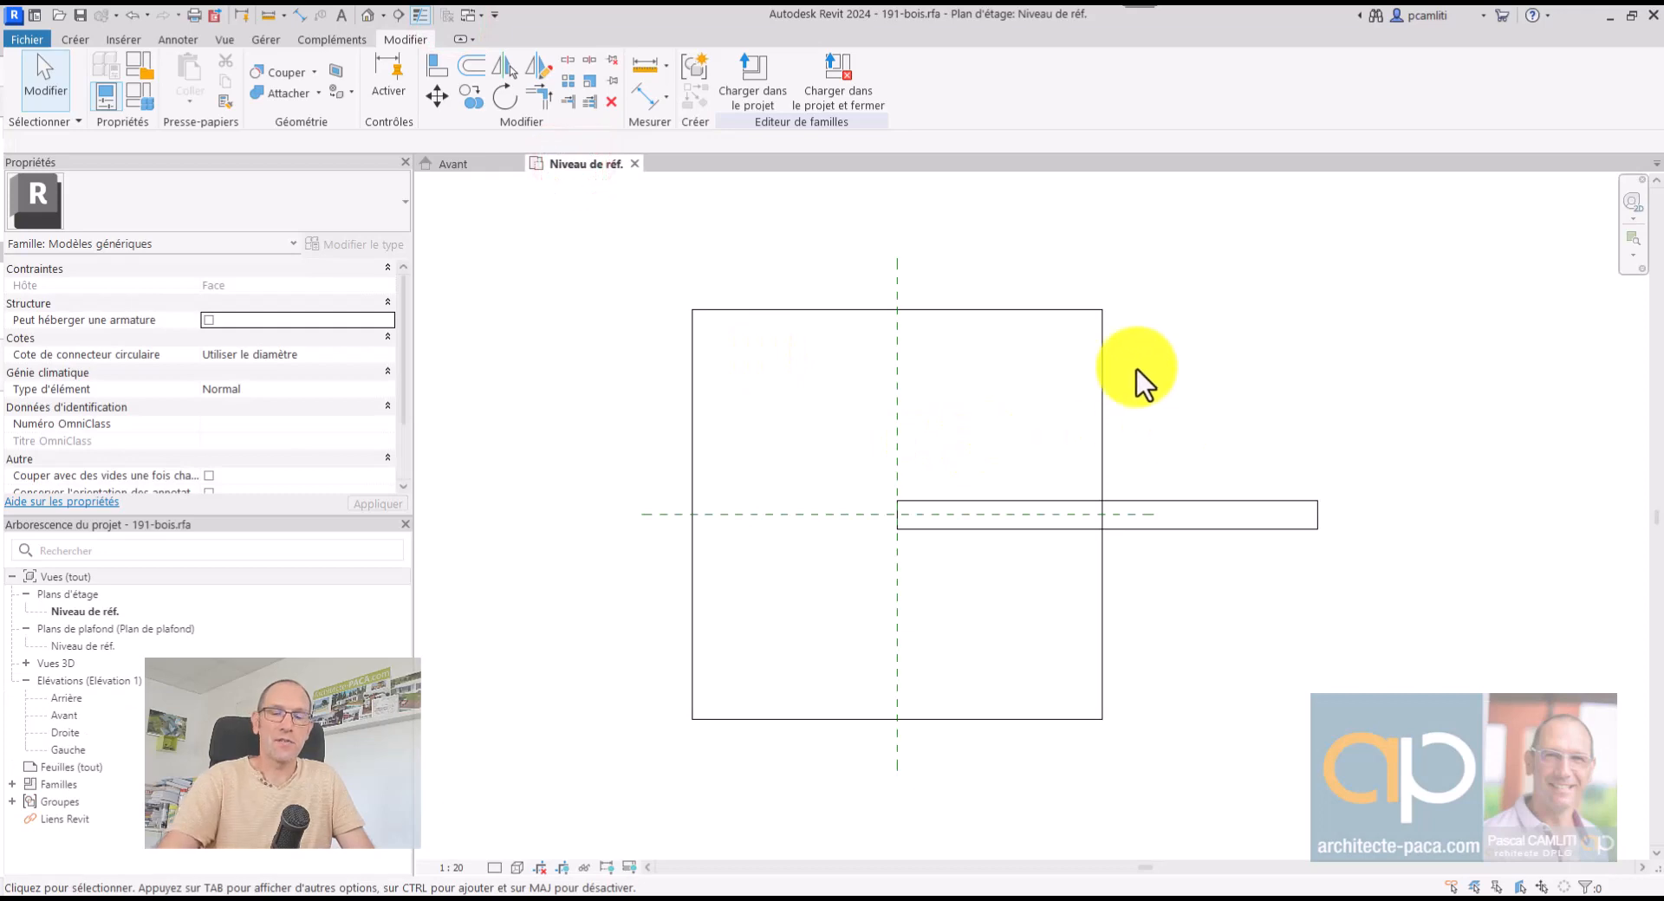
pyautogui.press('3')
pyautogui.press('d')
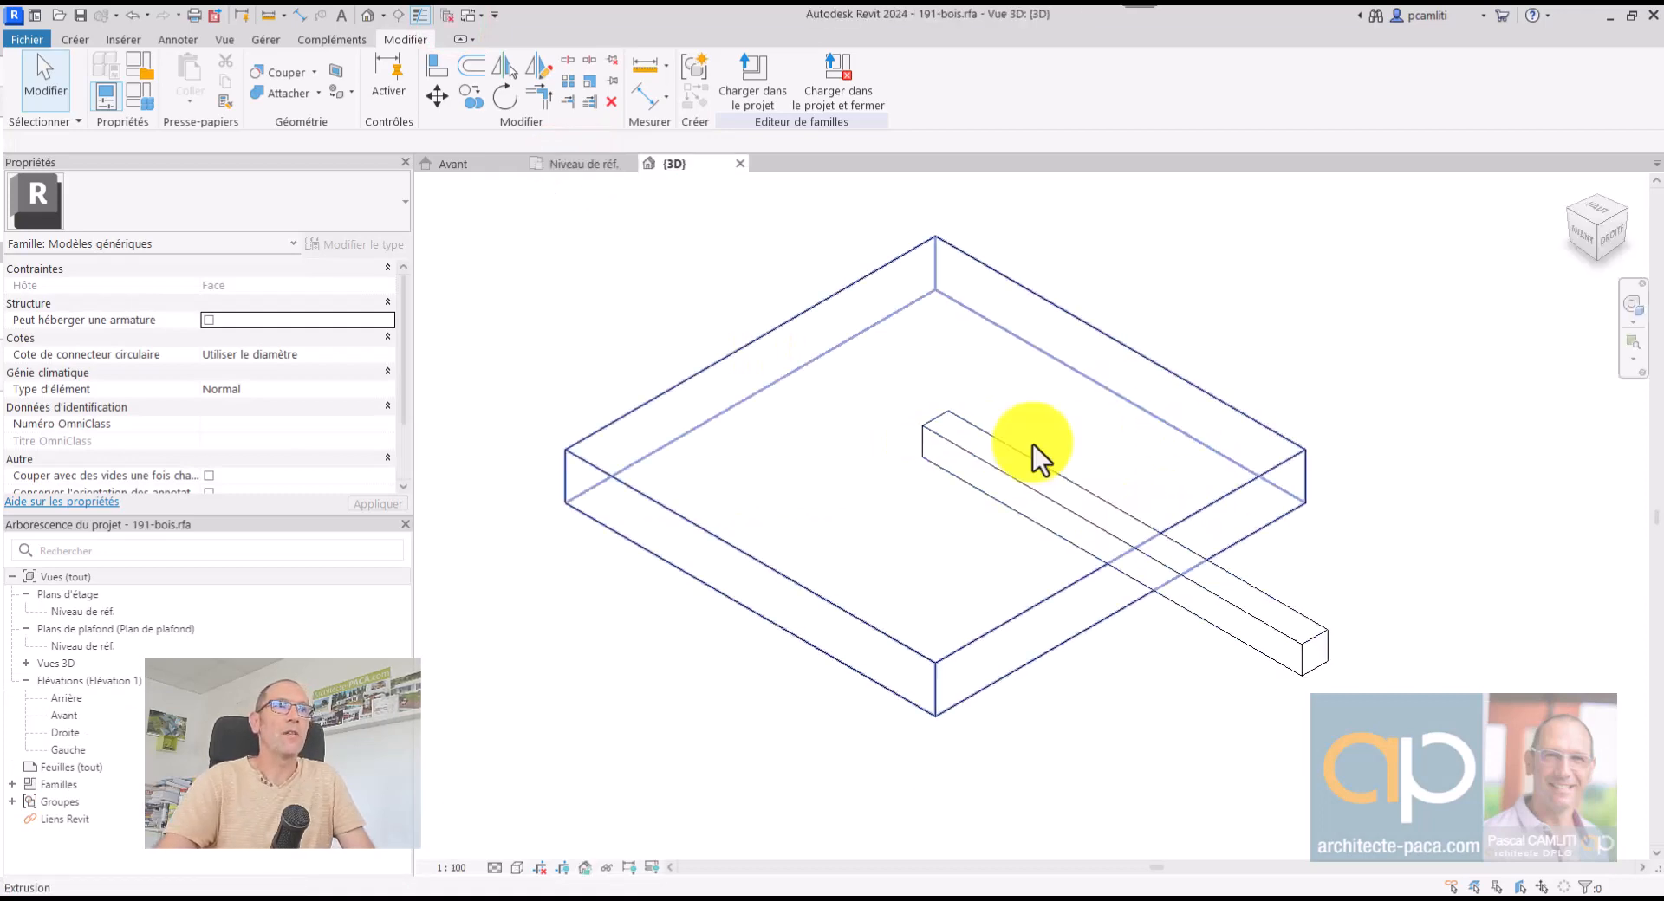
pyautogui.click(600, 166)
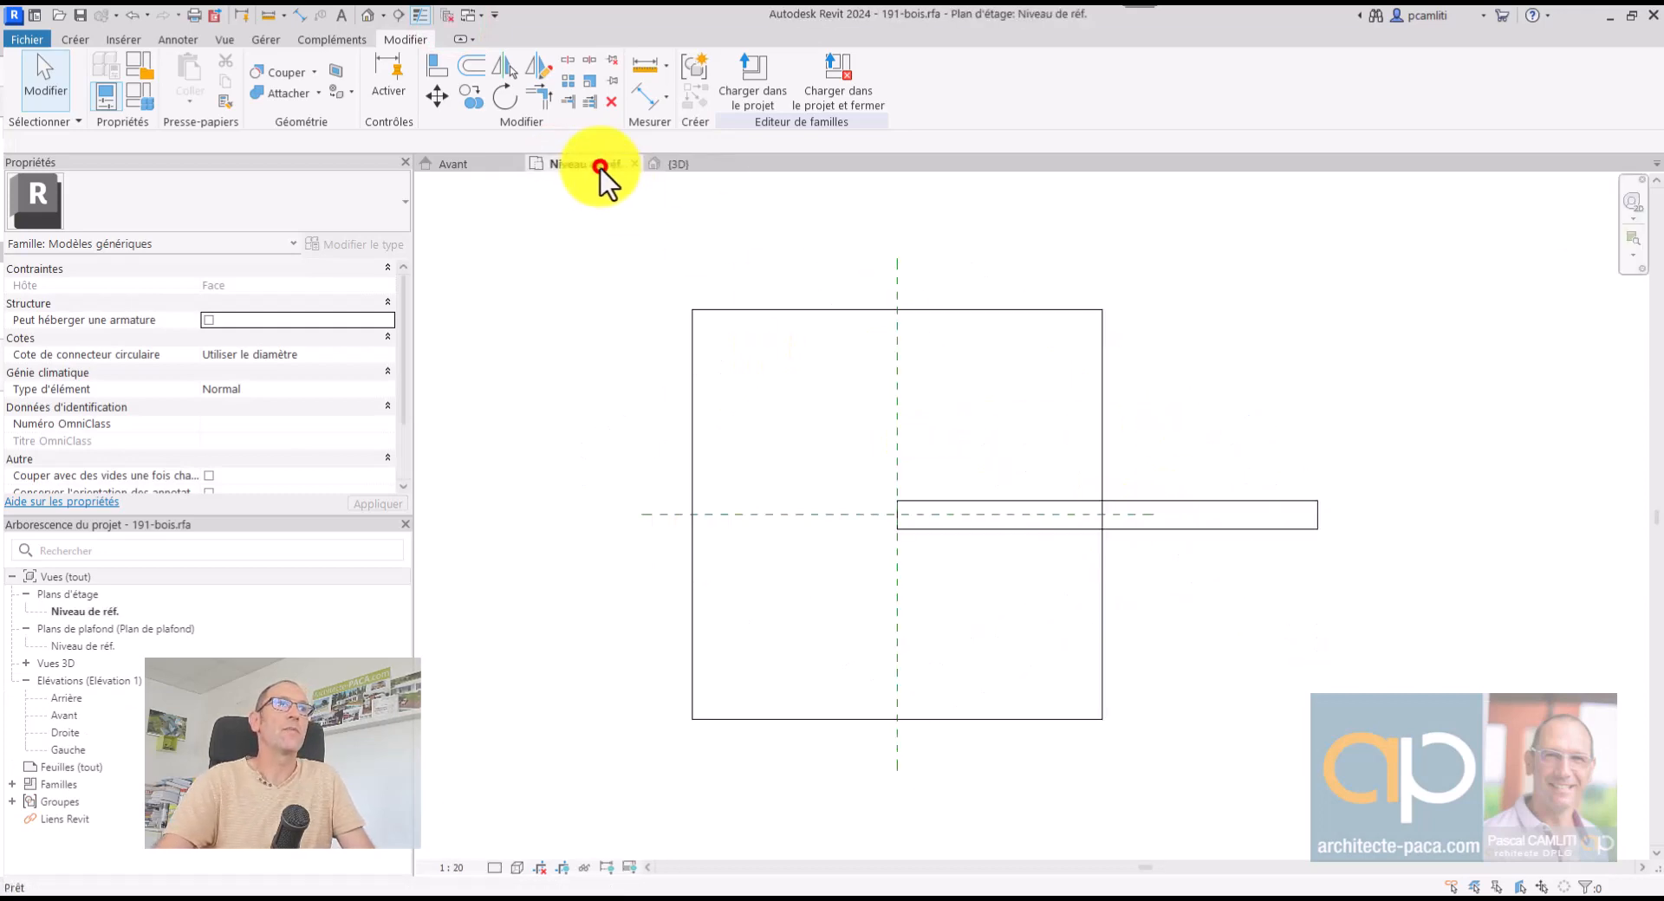
pyautogui.click(451, 164)
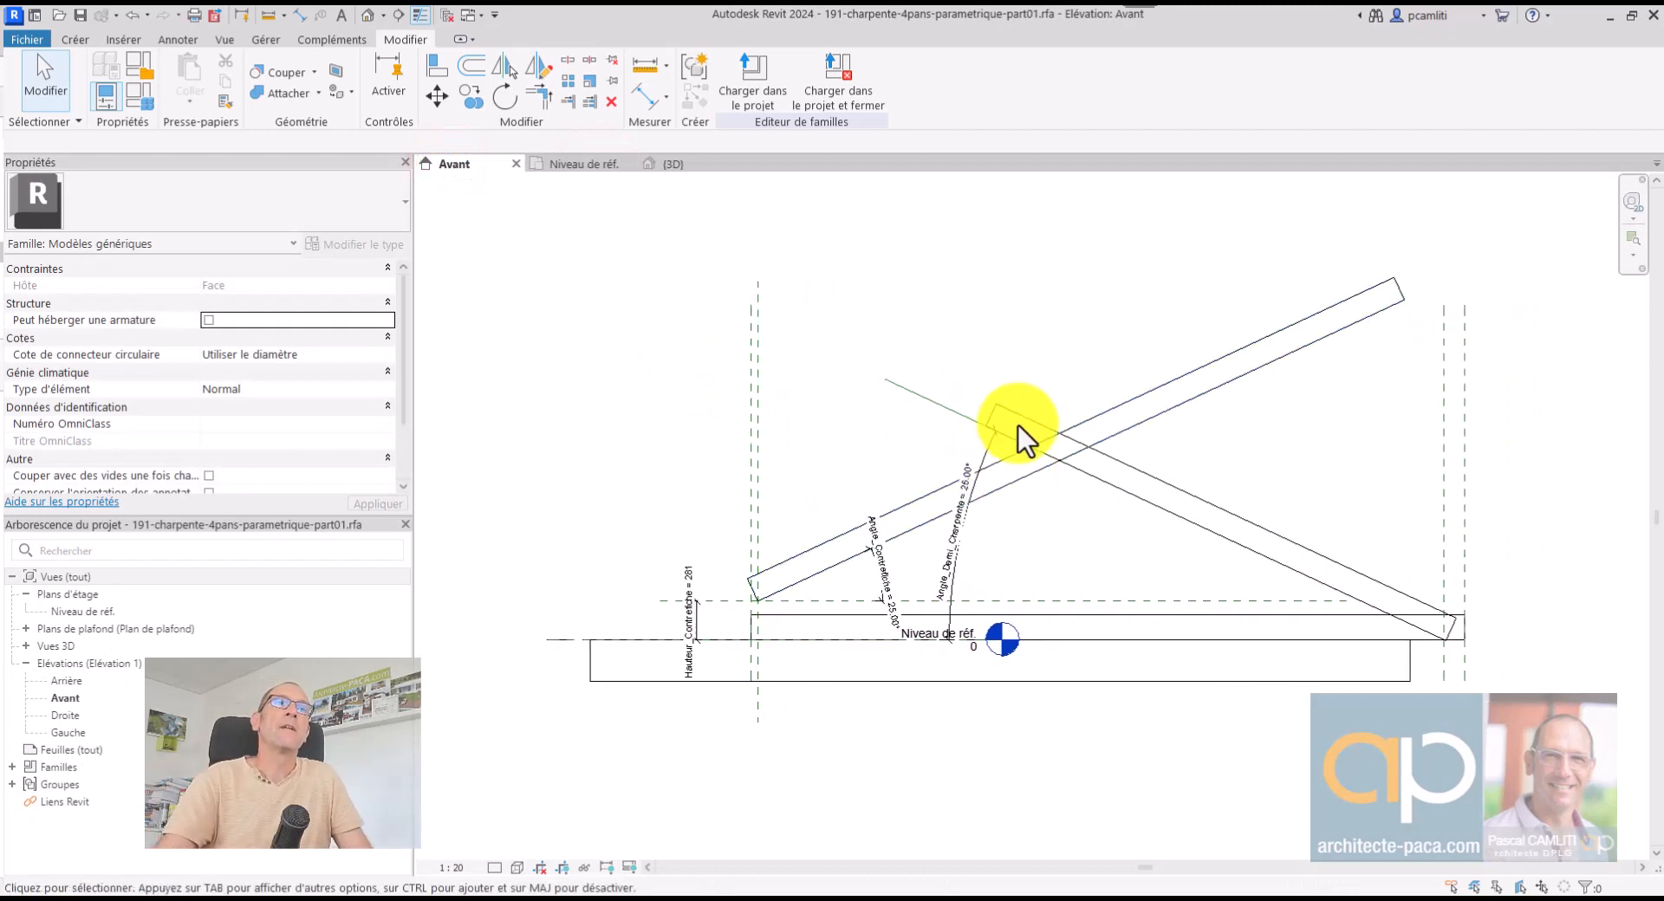
pyautogui.click(1026, 420)
pyautogui.click(655, 301)
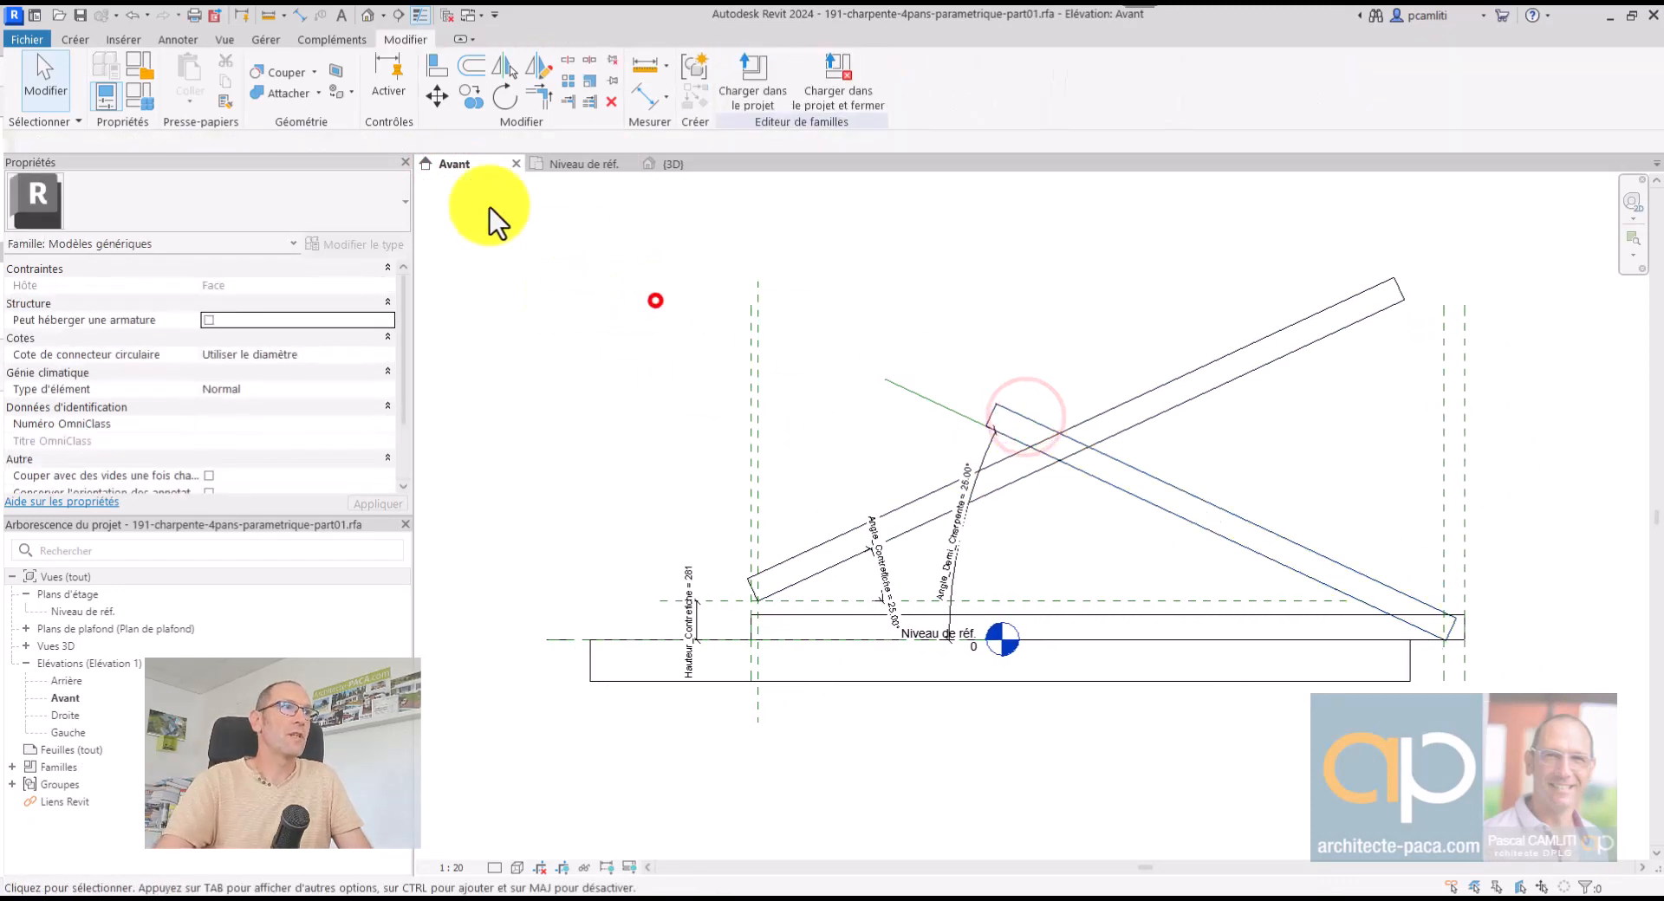
# Add a new family parameter named Materiau_Charpente in the family types
pyautogui.click(142, 94)
pyautogui.moveTo(1307, 84); pyautogui.dragTo(980, 94)
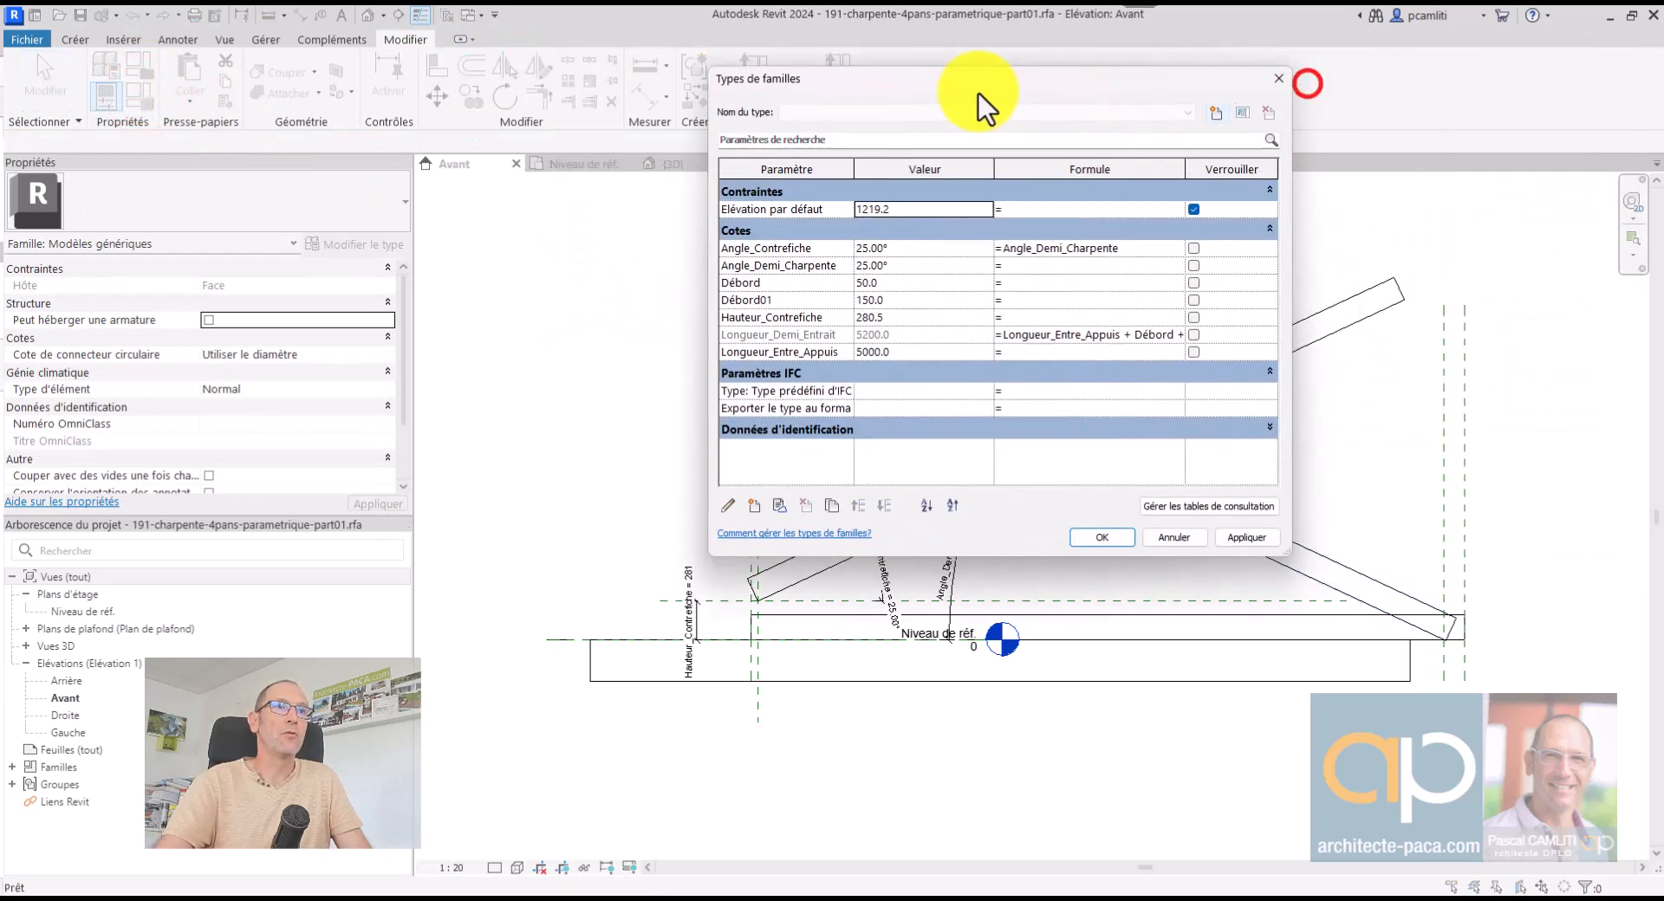
pyautogui.moveTo(1286, 552); pyautogui.dragTo(1442, 691)
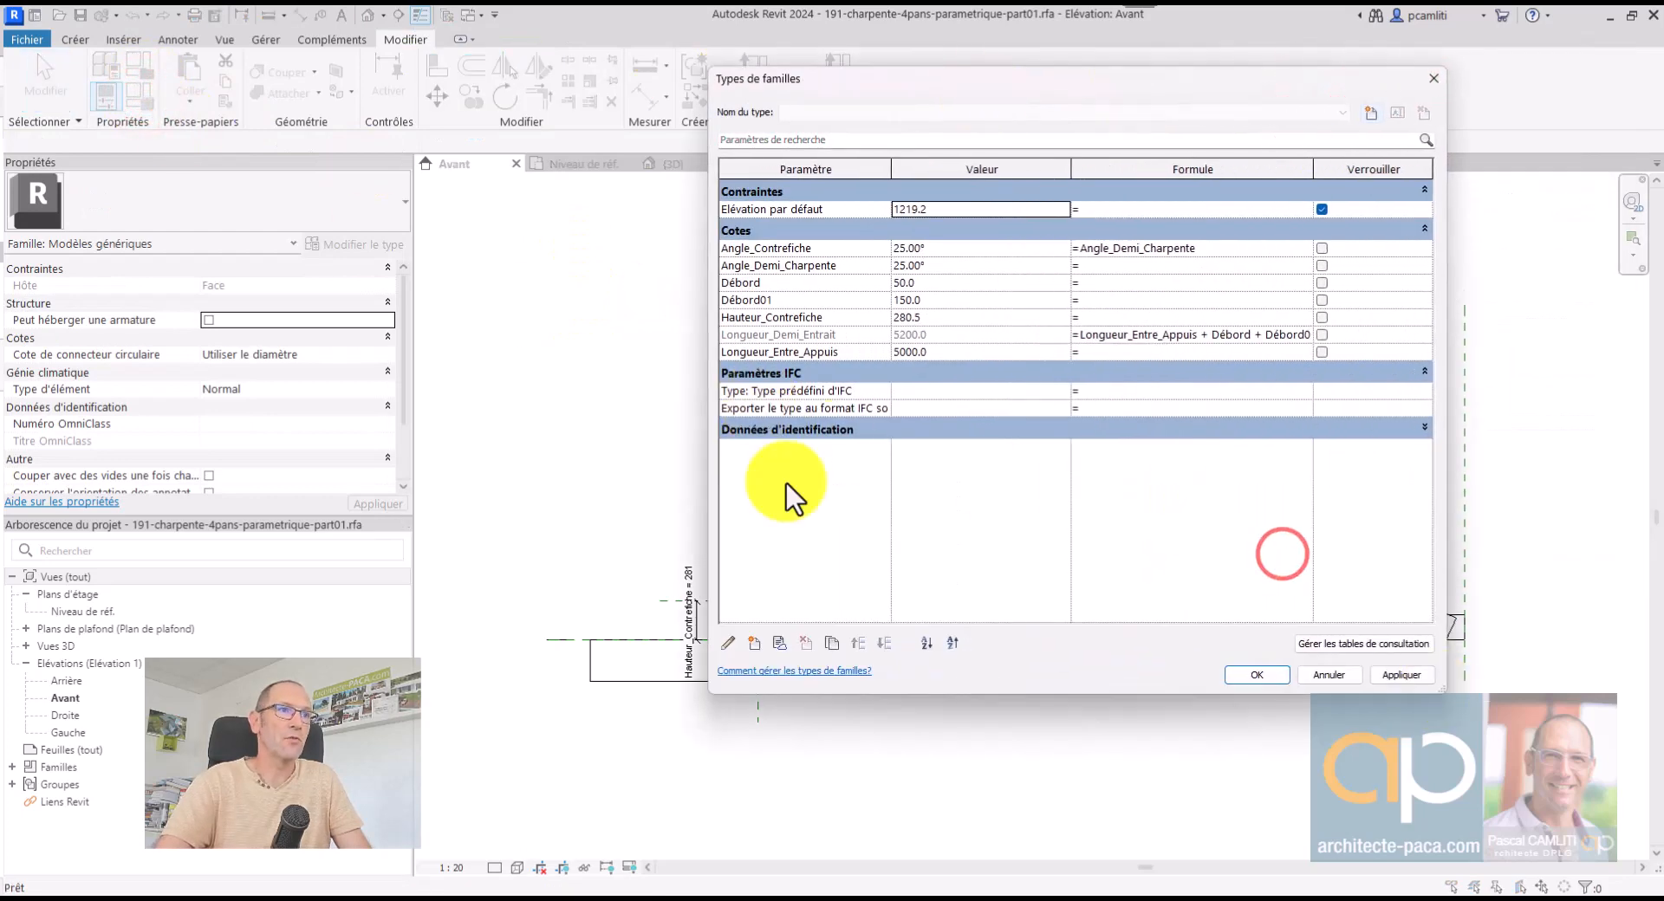
pyautogui.click(755, 643)
pyautogui.write('Maat')
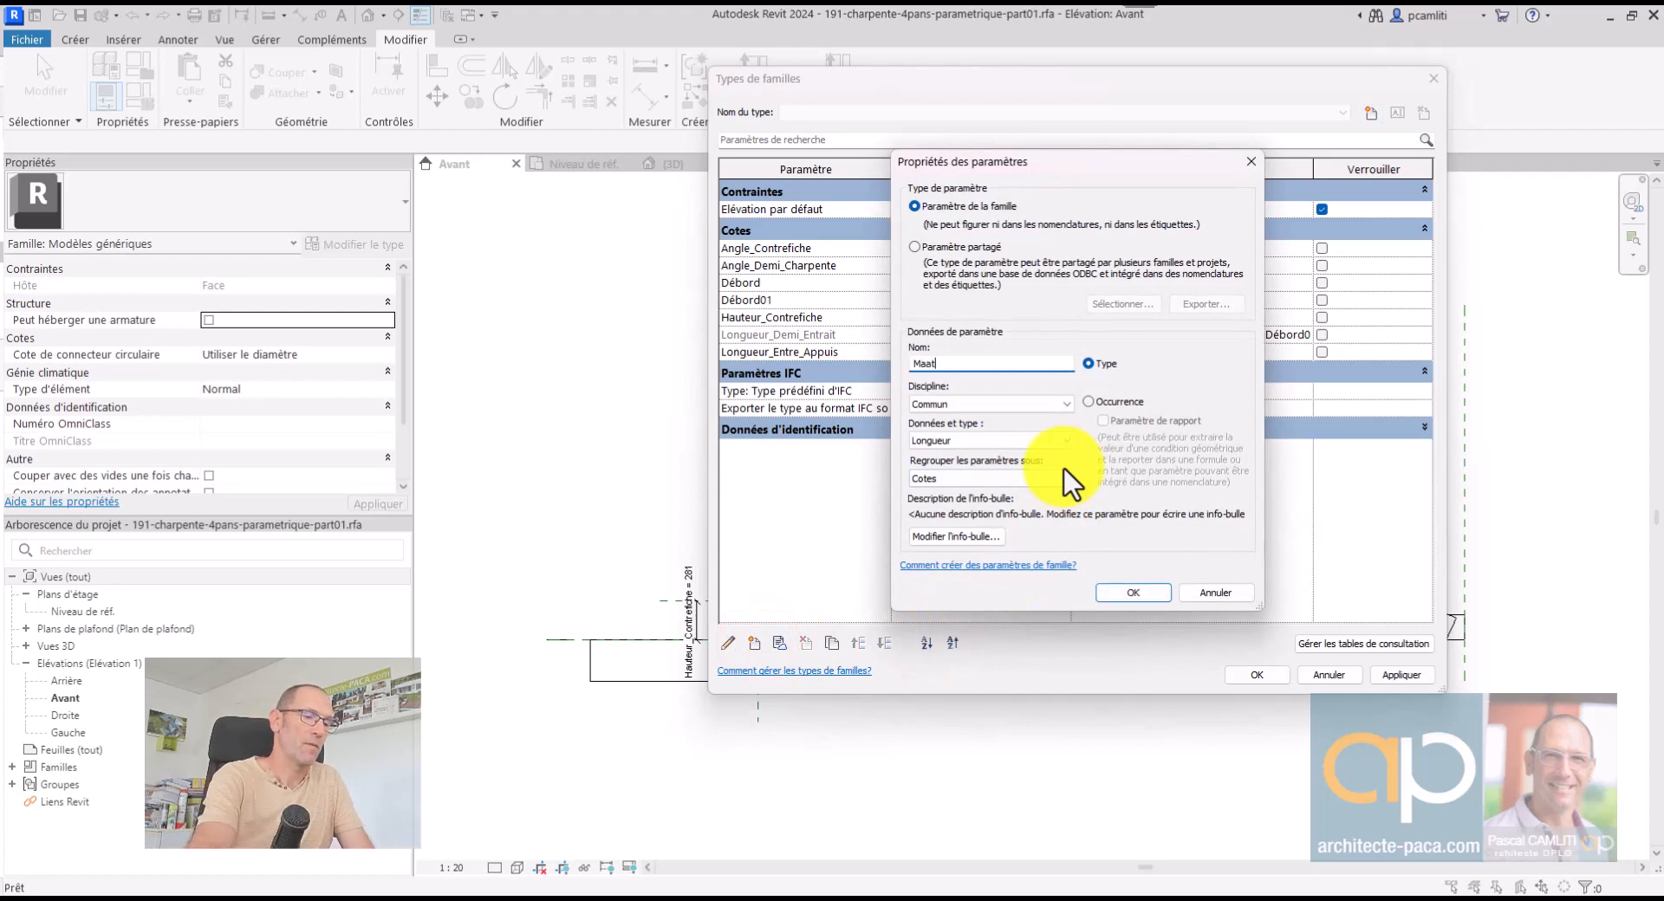
pyautogui.press('BackSpace')
pyautogui.press('BackSpace')
pyautogui.write('etr')
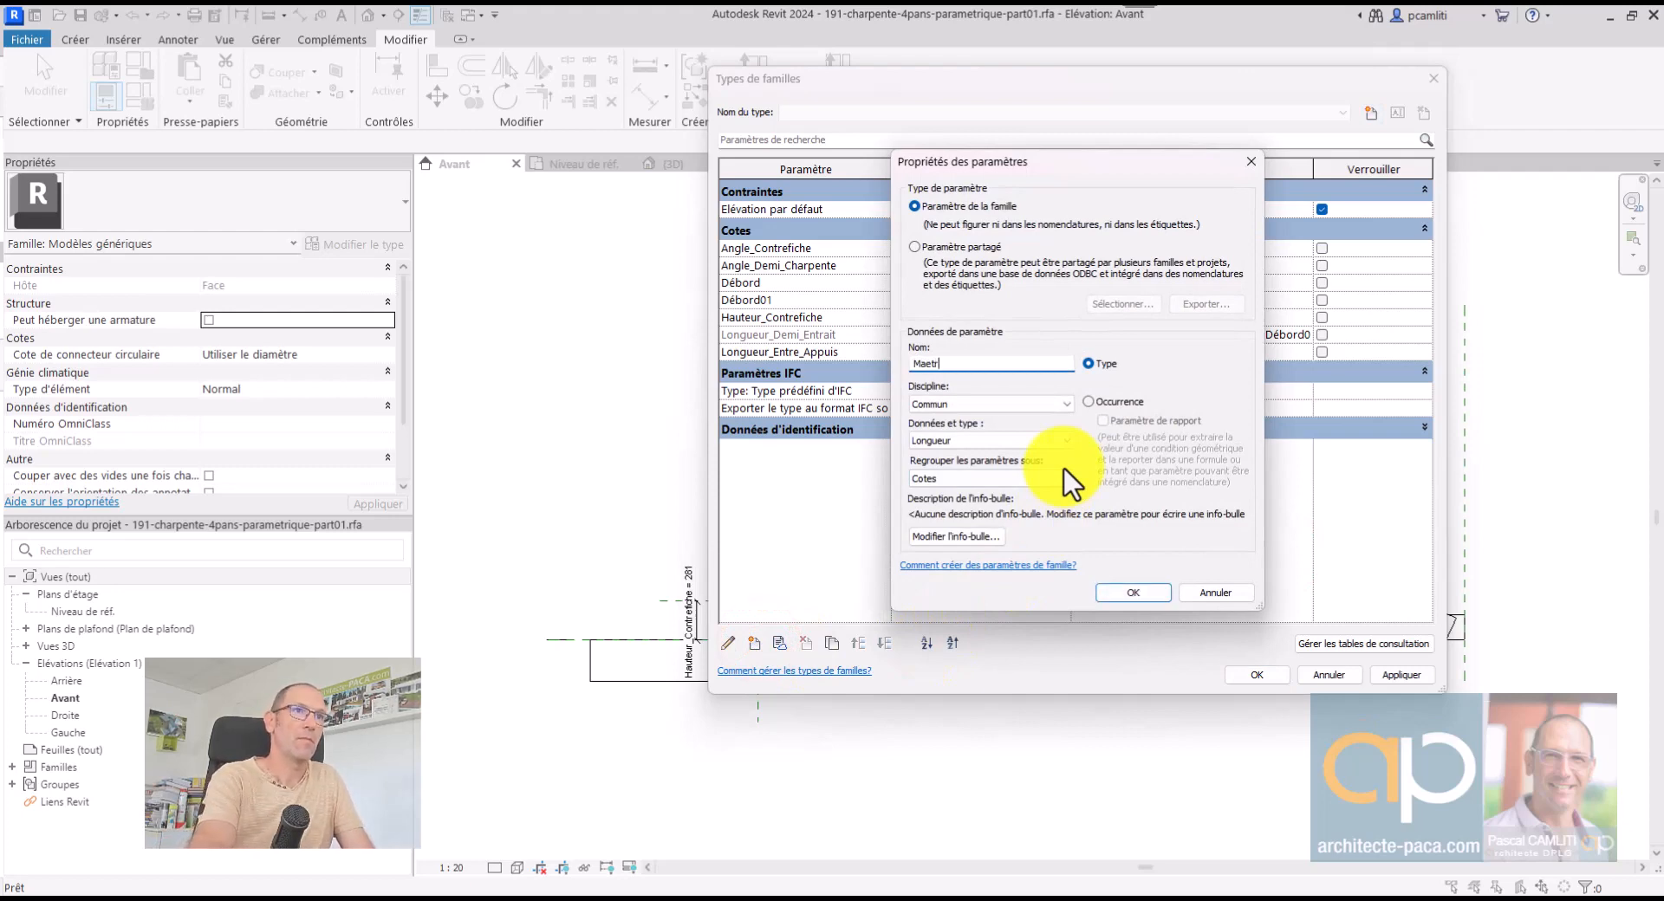
pyautogui.press('BackSpace')
pyautogui.press('BackSpace')
pyautogui.press('BackSpace')
pyautogui.write('teri')
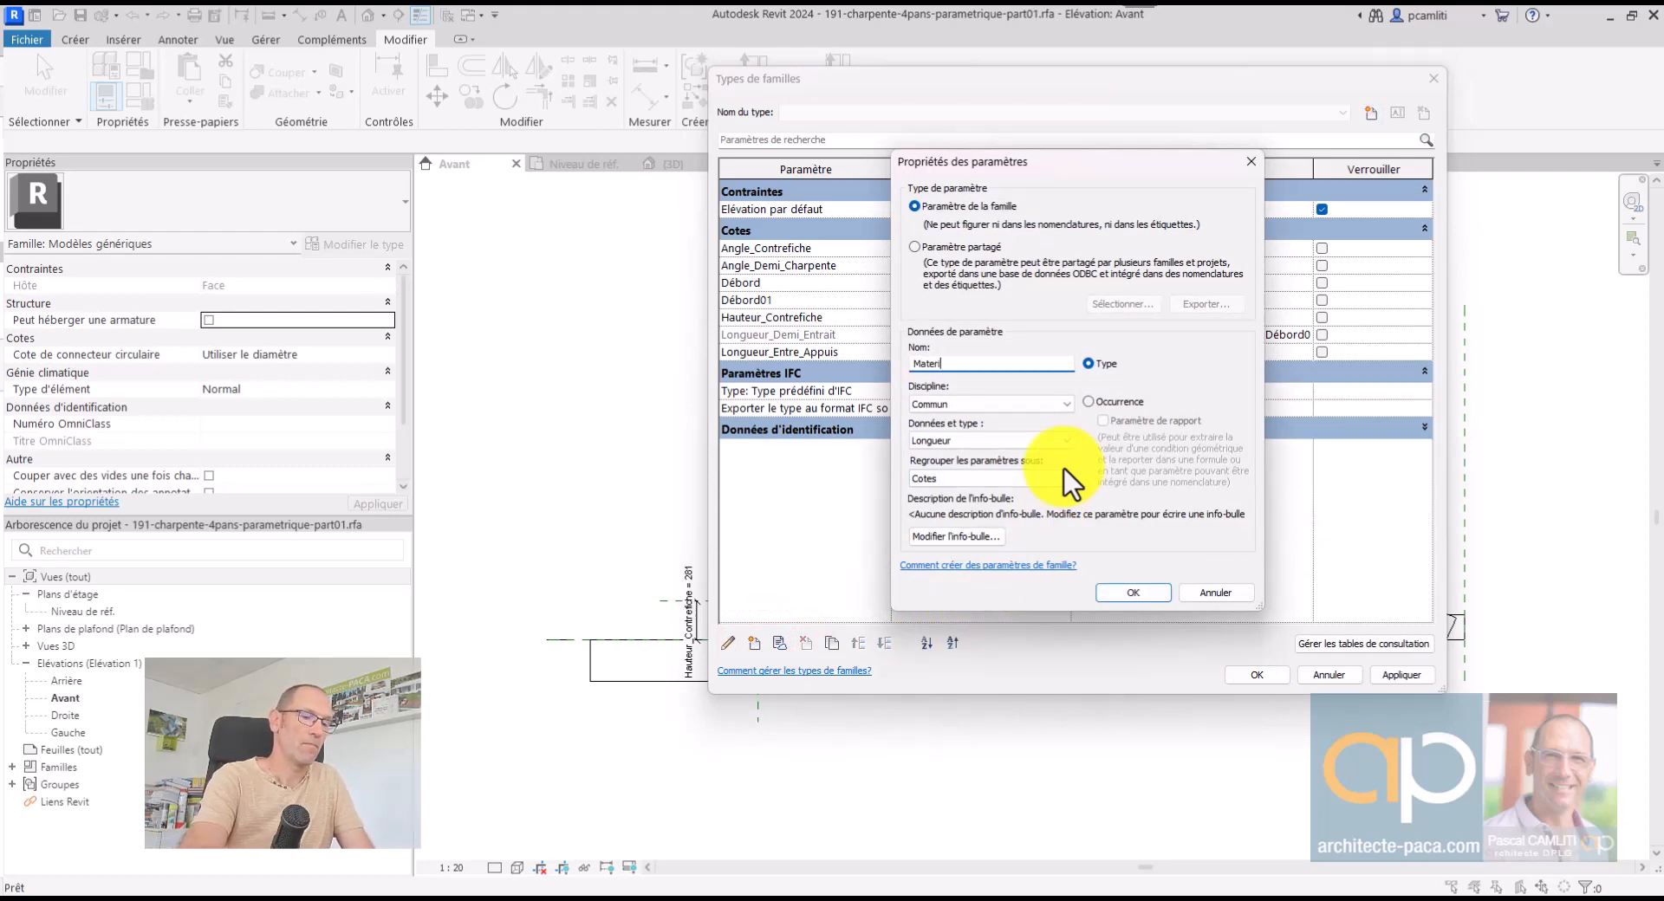
pyautogui.write('au_Chaarpente')
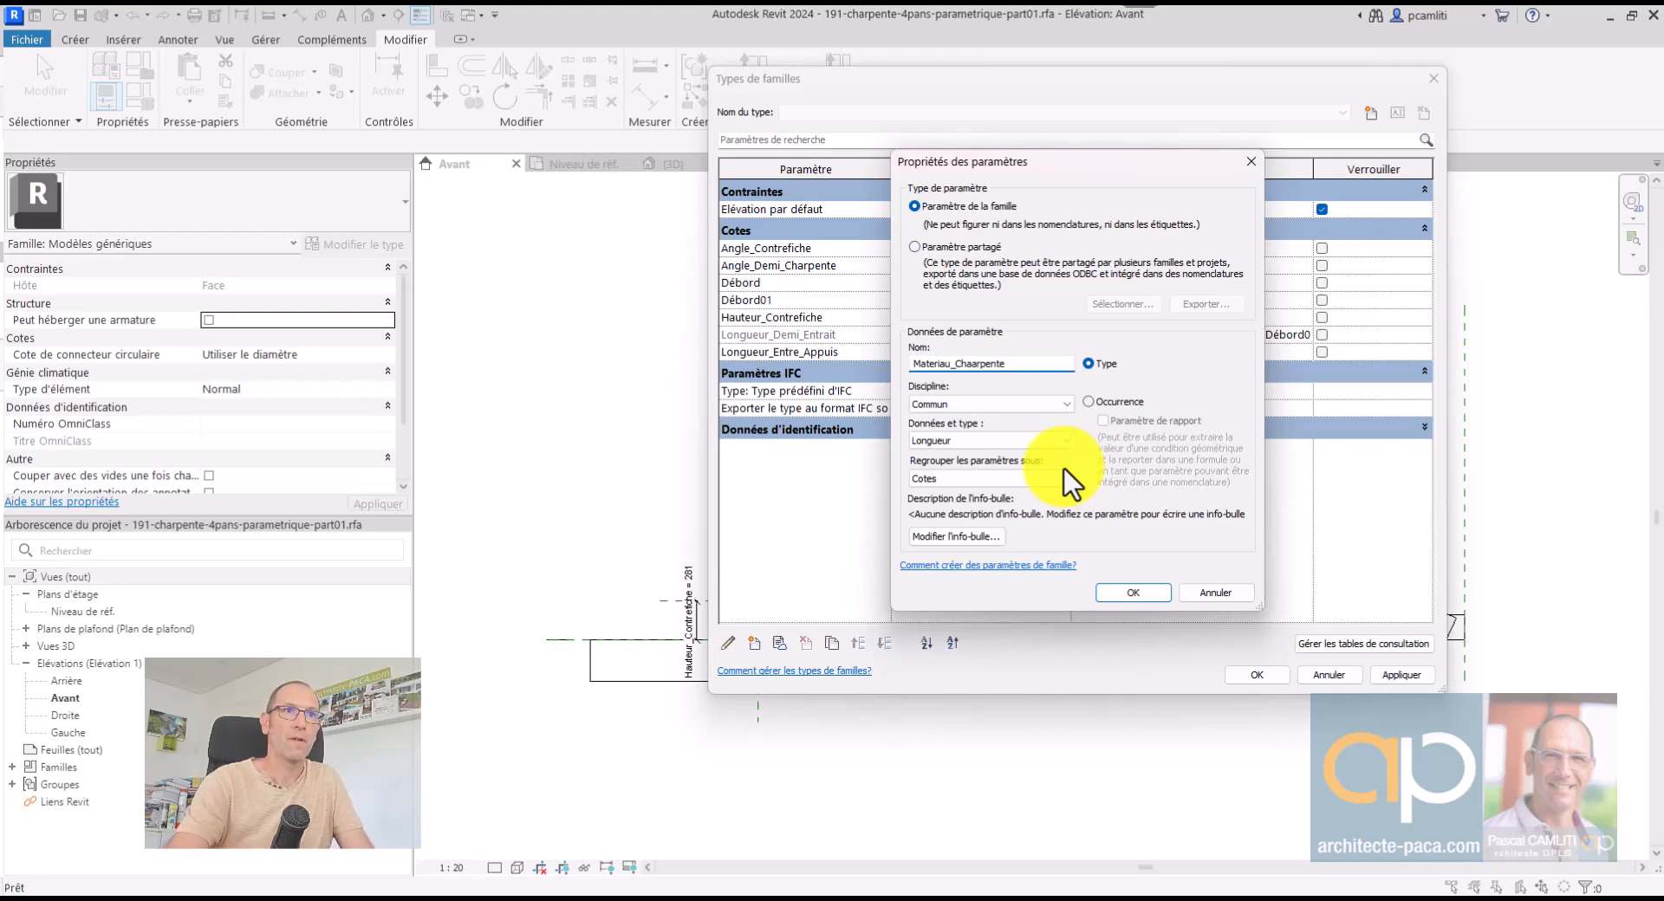
pyautogui.write('01')
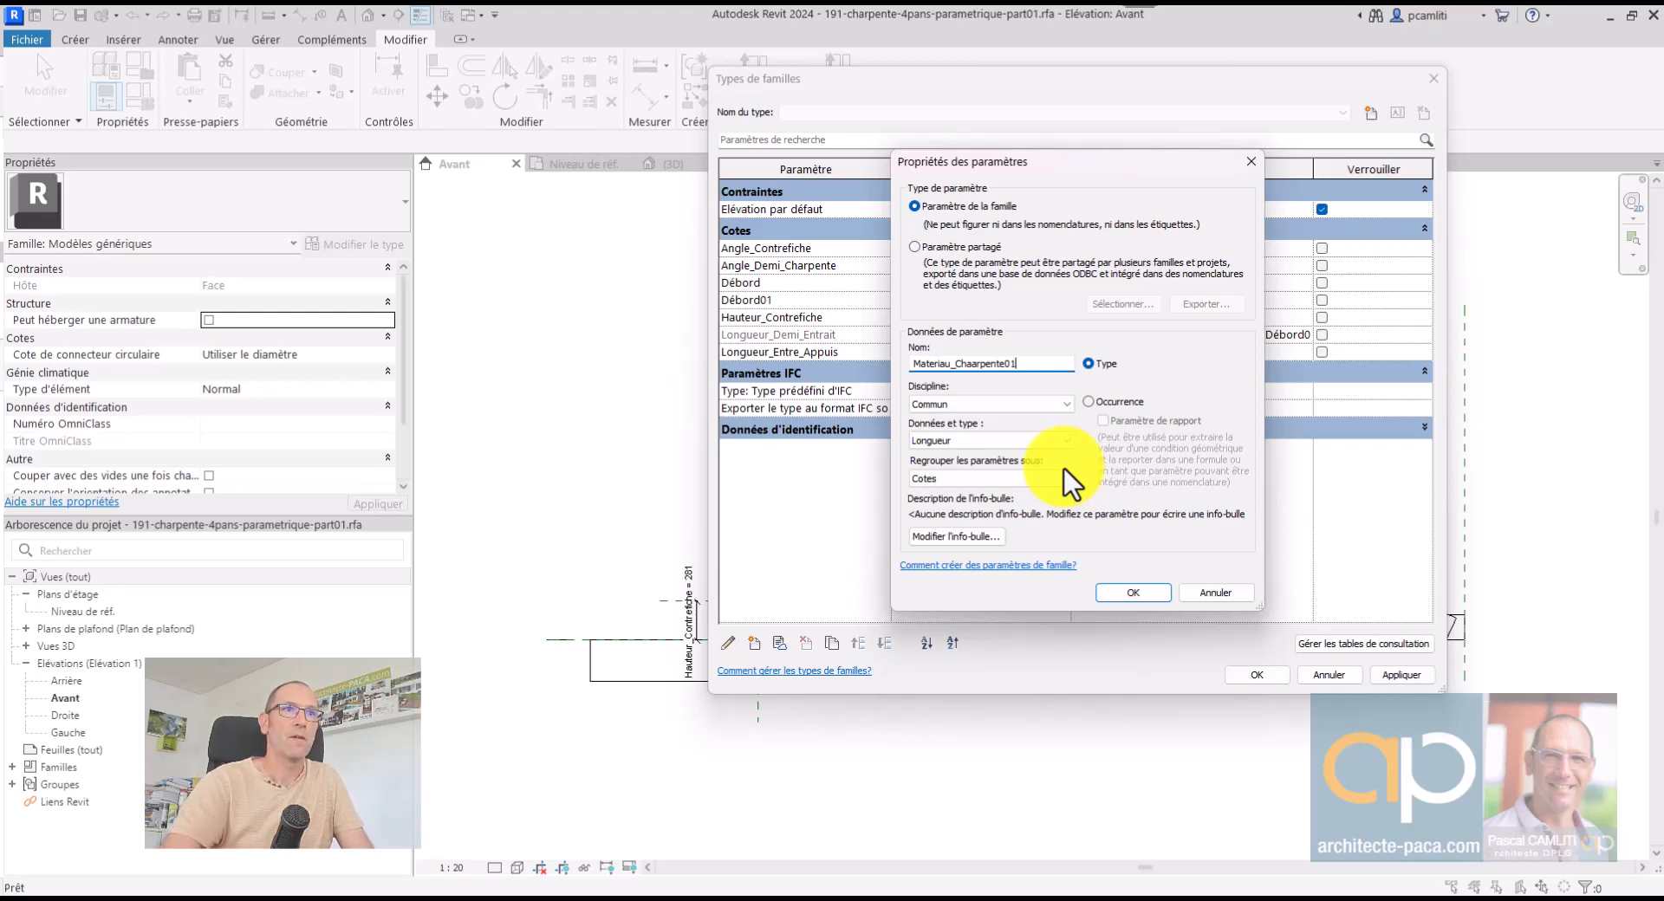
pyautogui.click(974, 368)
pyautogui.press('BackSpace')
pyautogui.click(1015, 363)
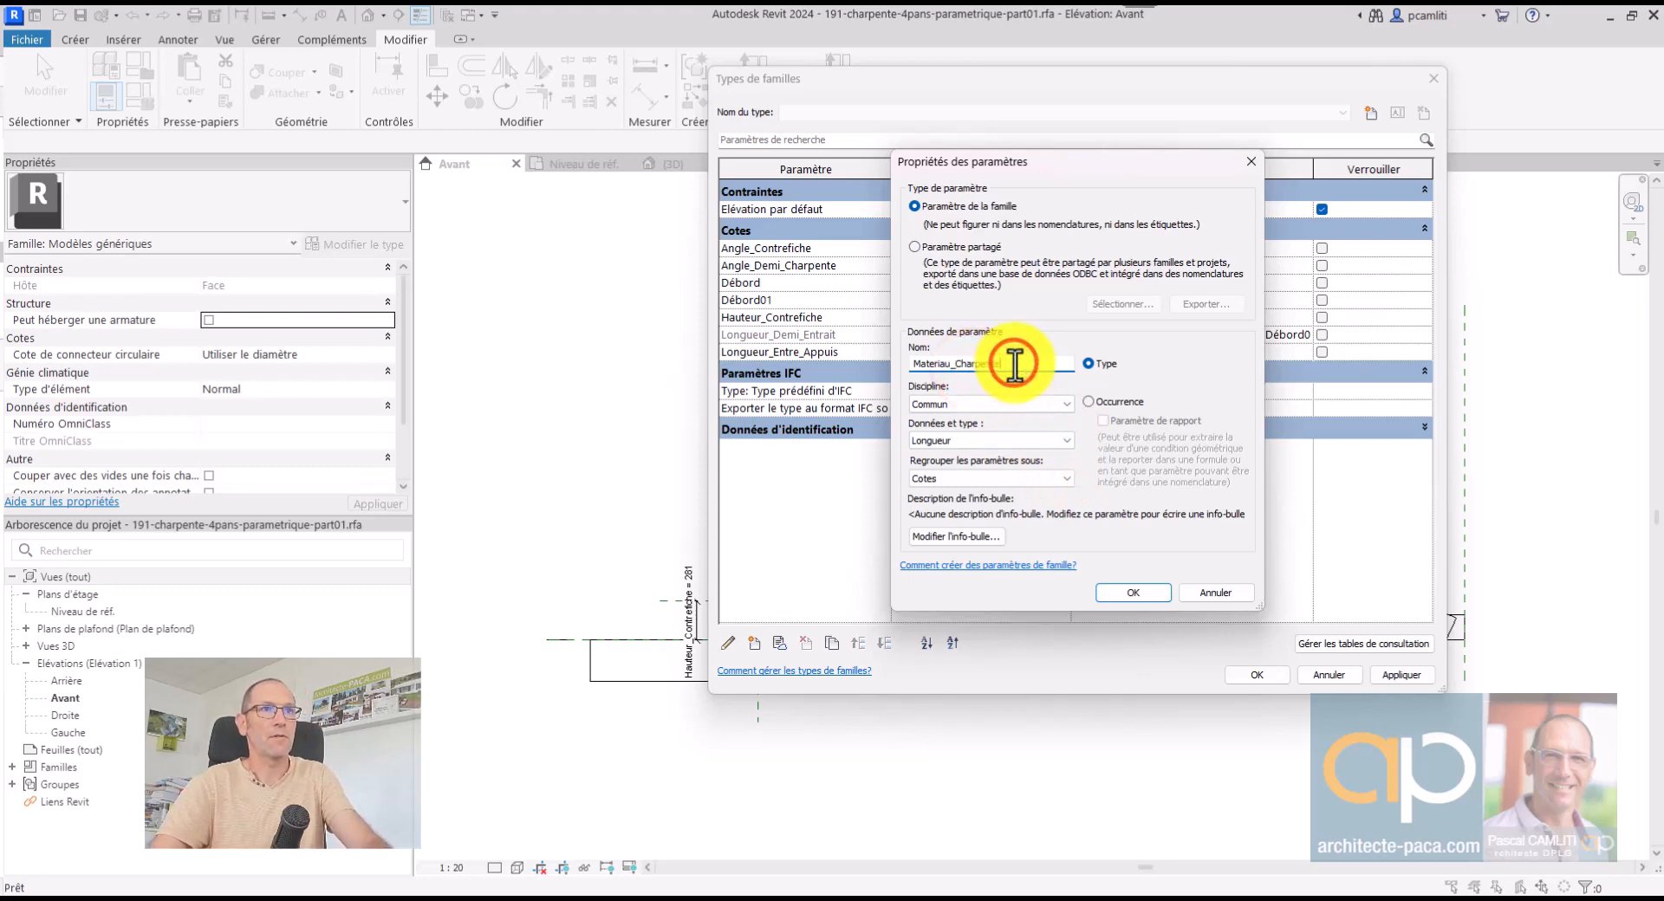
pyautogui.press('BackSpace')
pyautogui.press('BackSpace')
# Set the new parameter's data type to Matériau and create it
pyautogui.click(1011, 441)
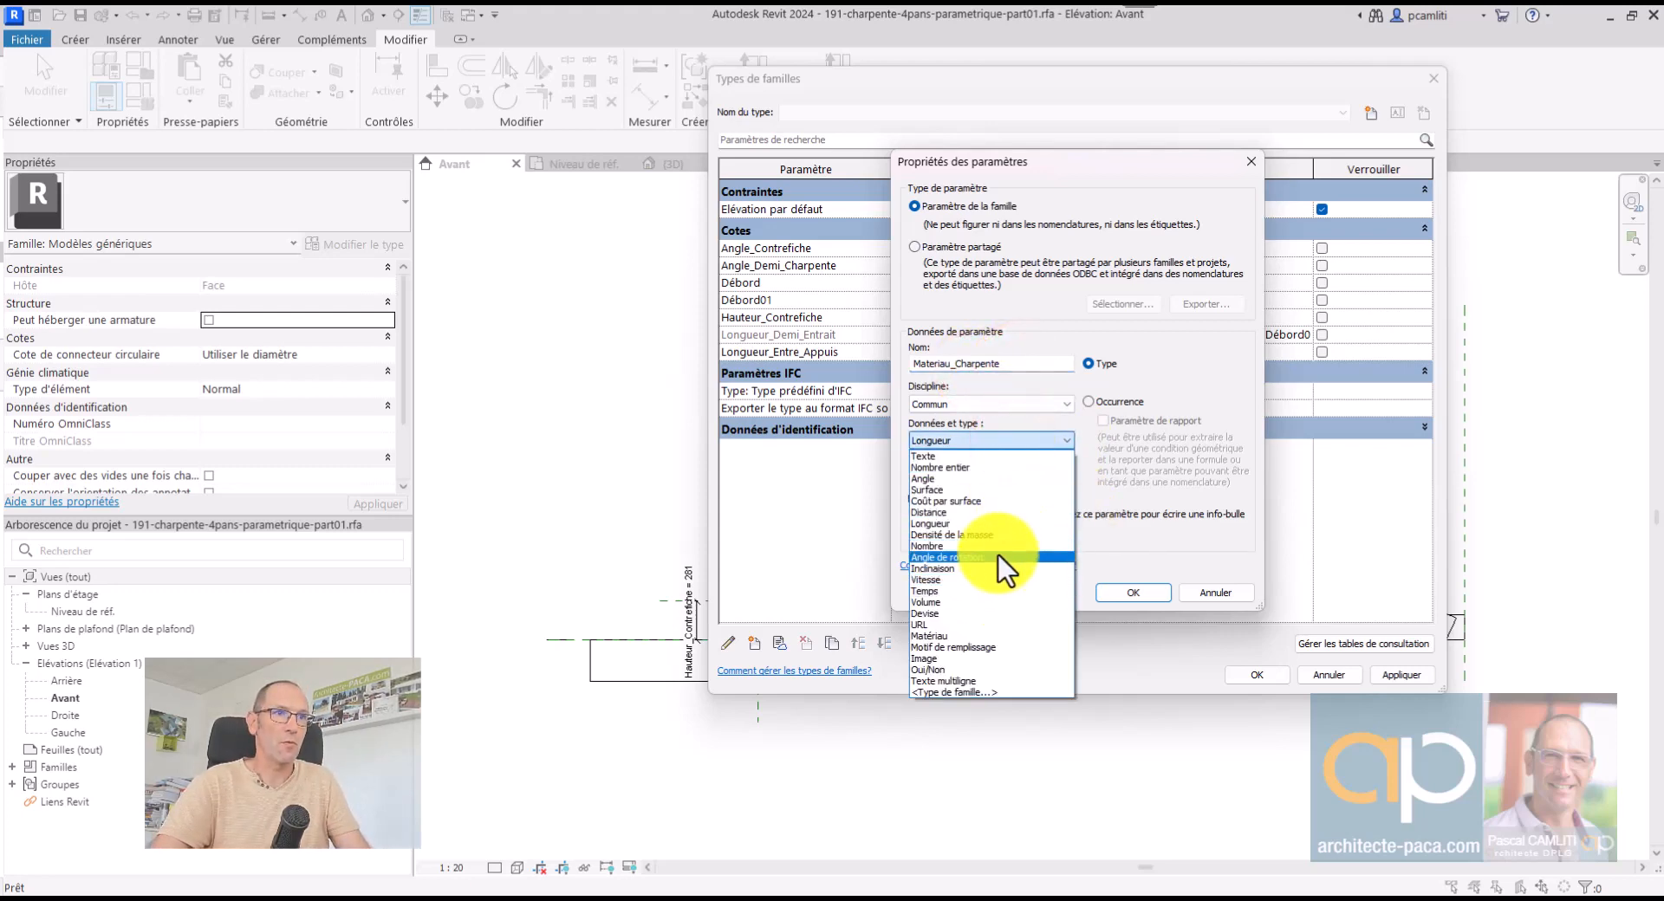
pyautogui.click(997, 637)
pyautogui.click(1133, 593)
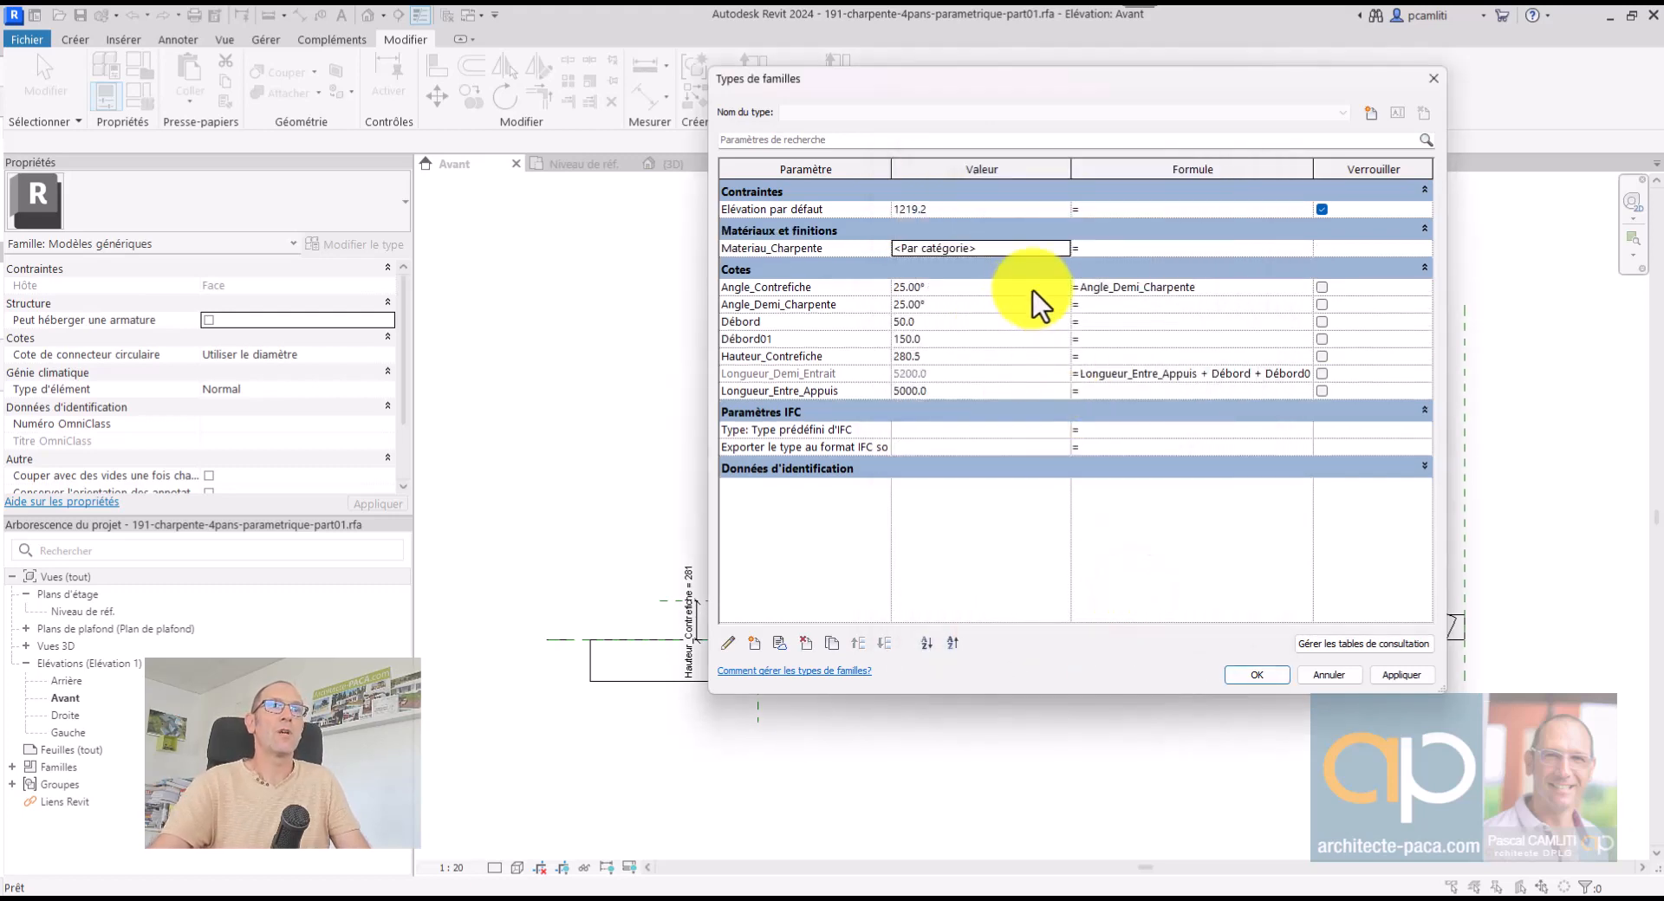
# Duplicate the Materiau_Charpente parameter under the suggested name and accept the family types
pyautogui.click(854, 249)
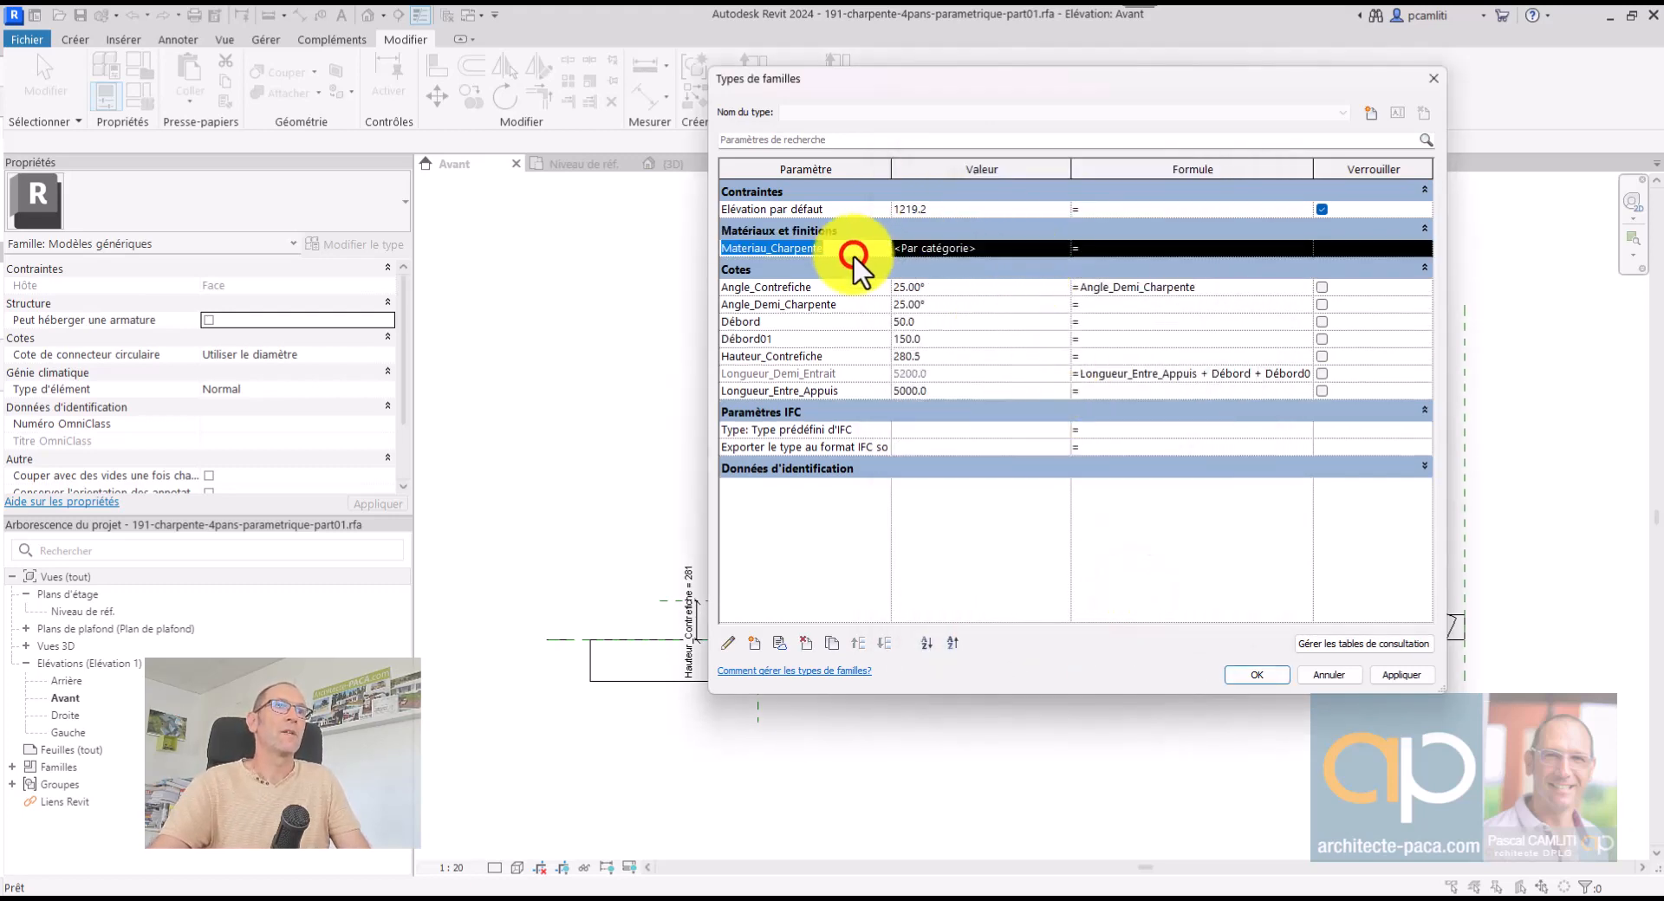
pyautogui.click(838, 645)
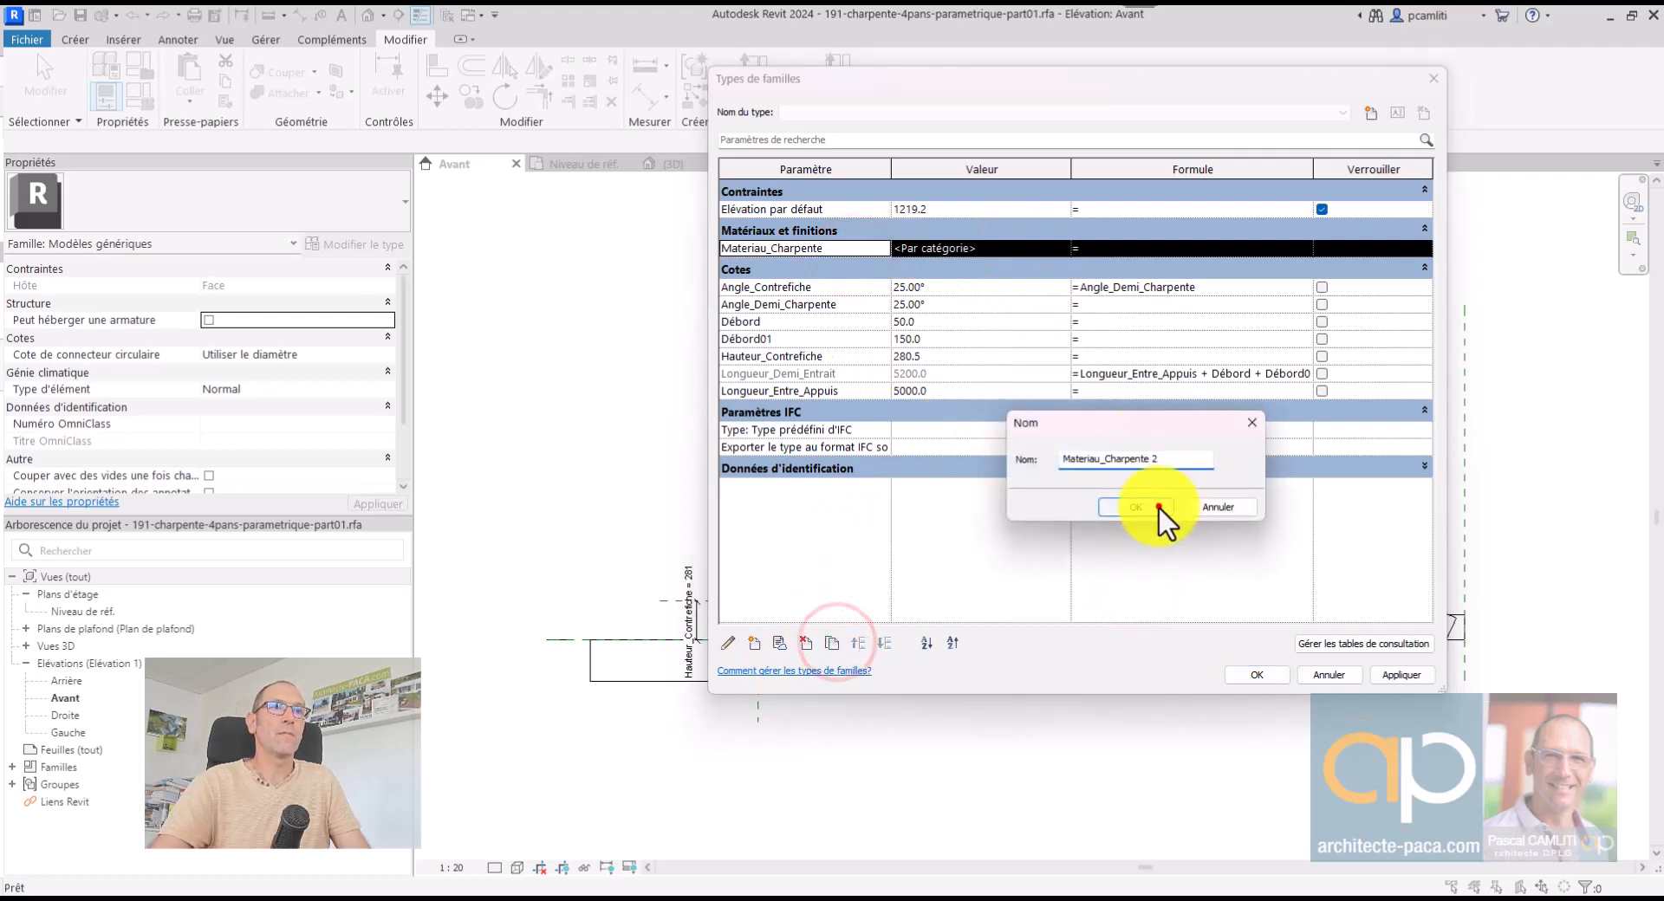
pyautogui.click(1159, 508)
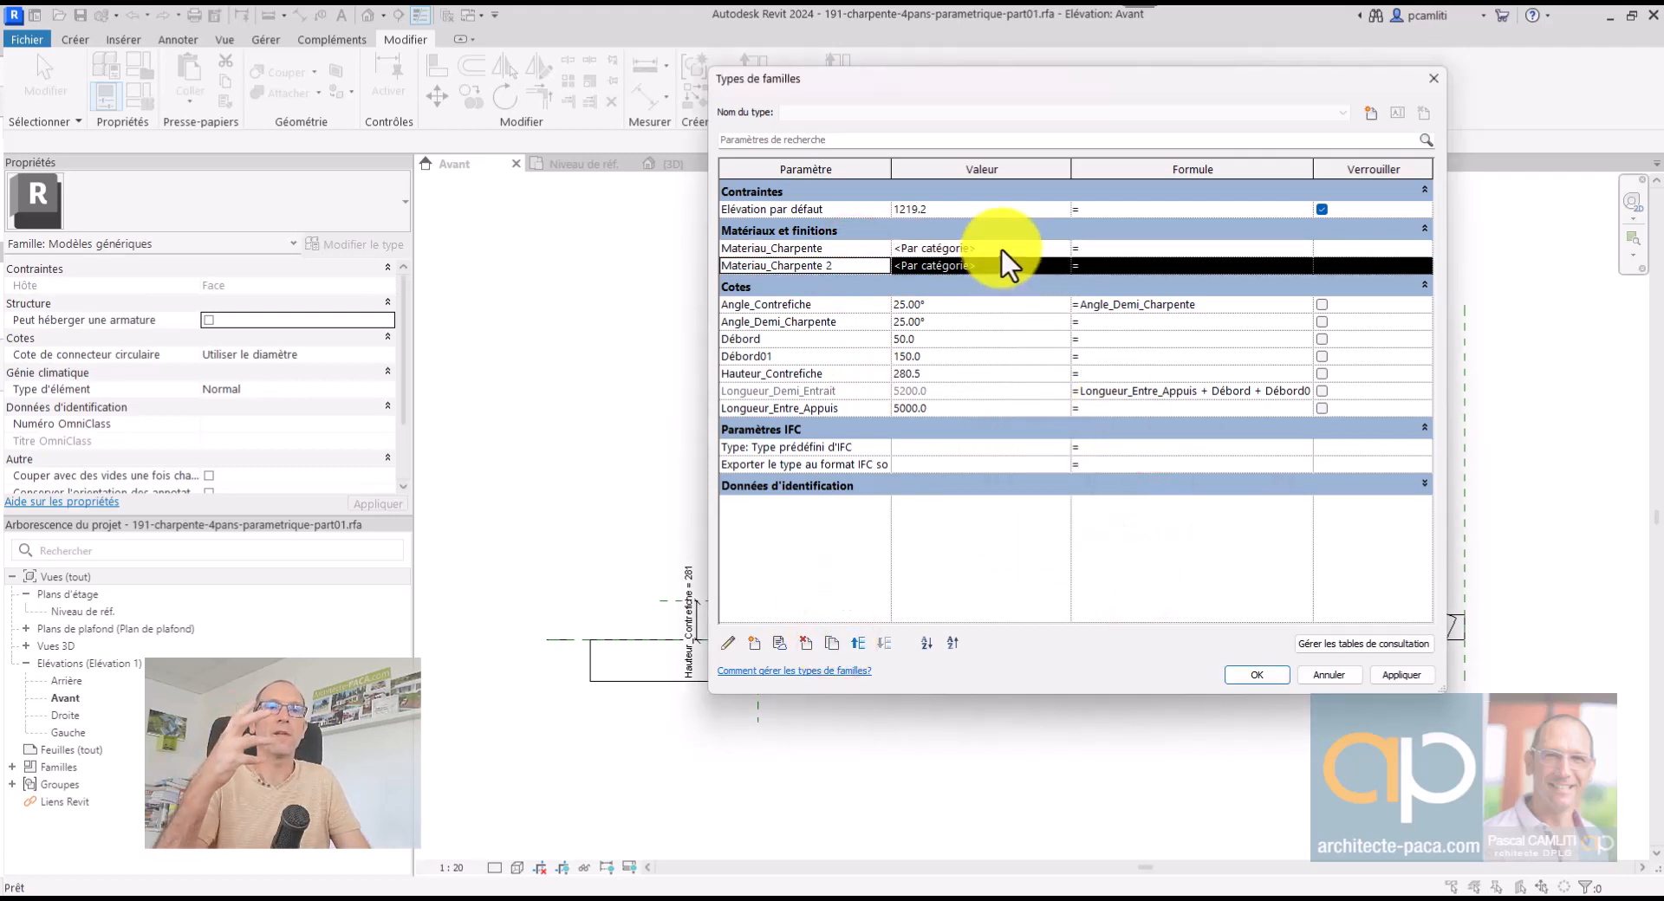
pyautogui.click(1257, 675)
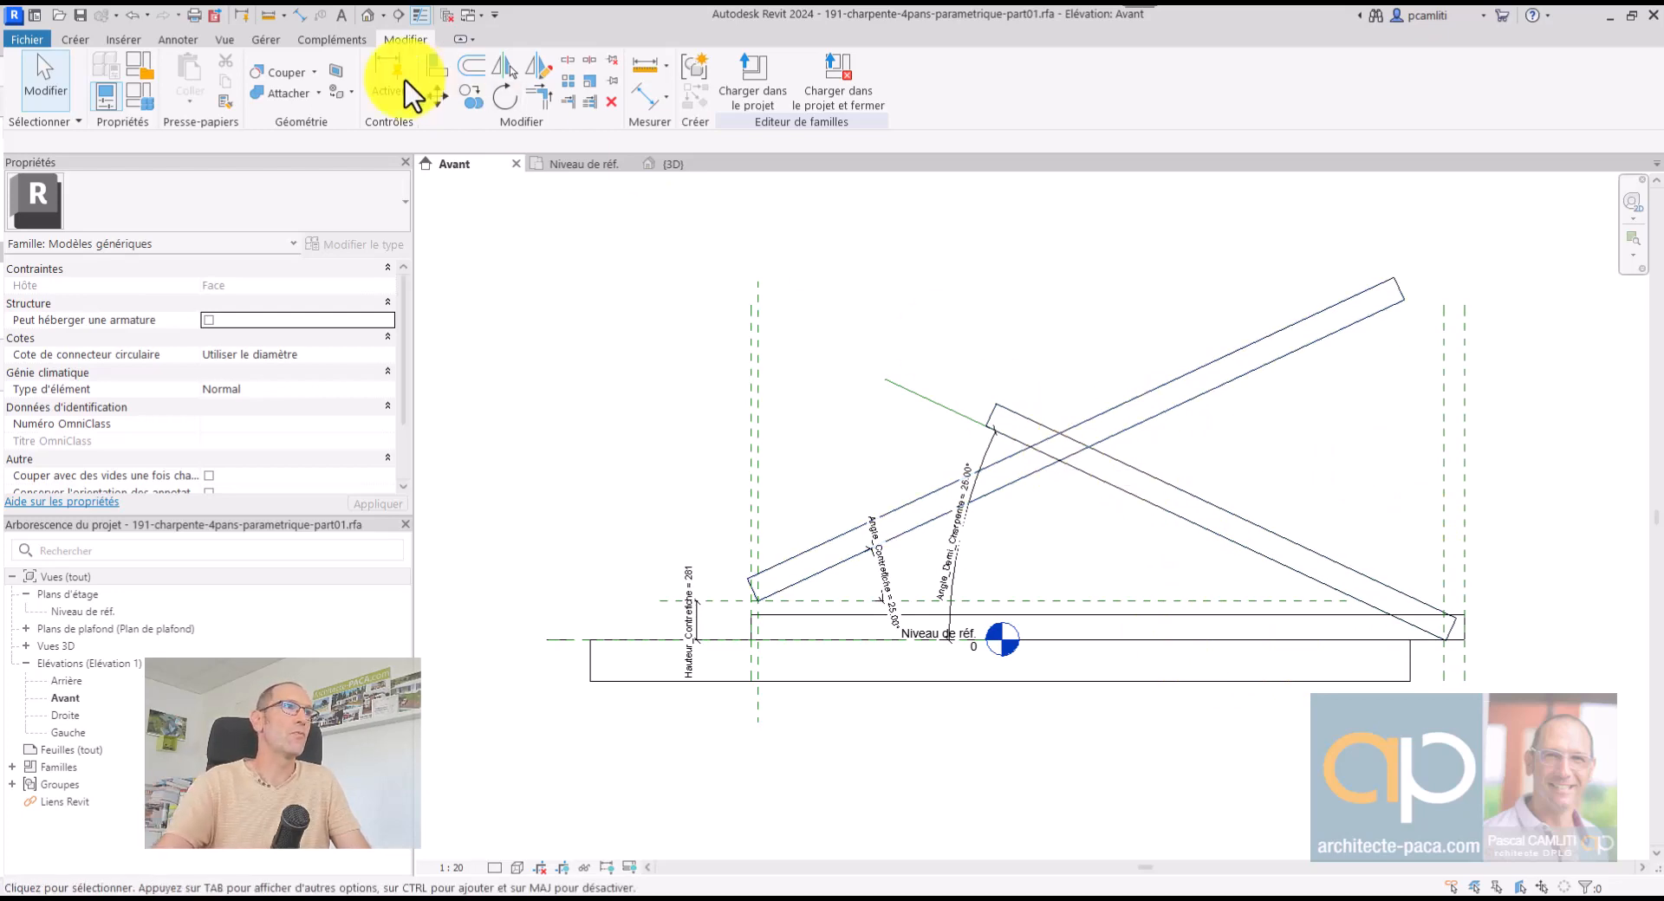
pyautogui.click(33, 39)
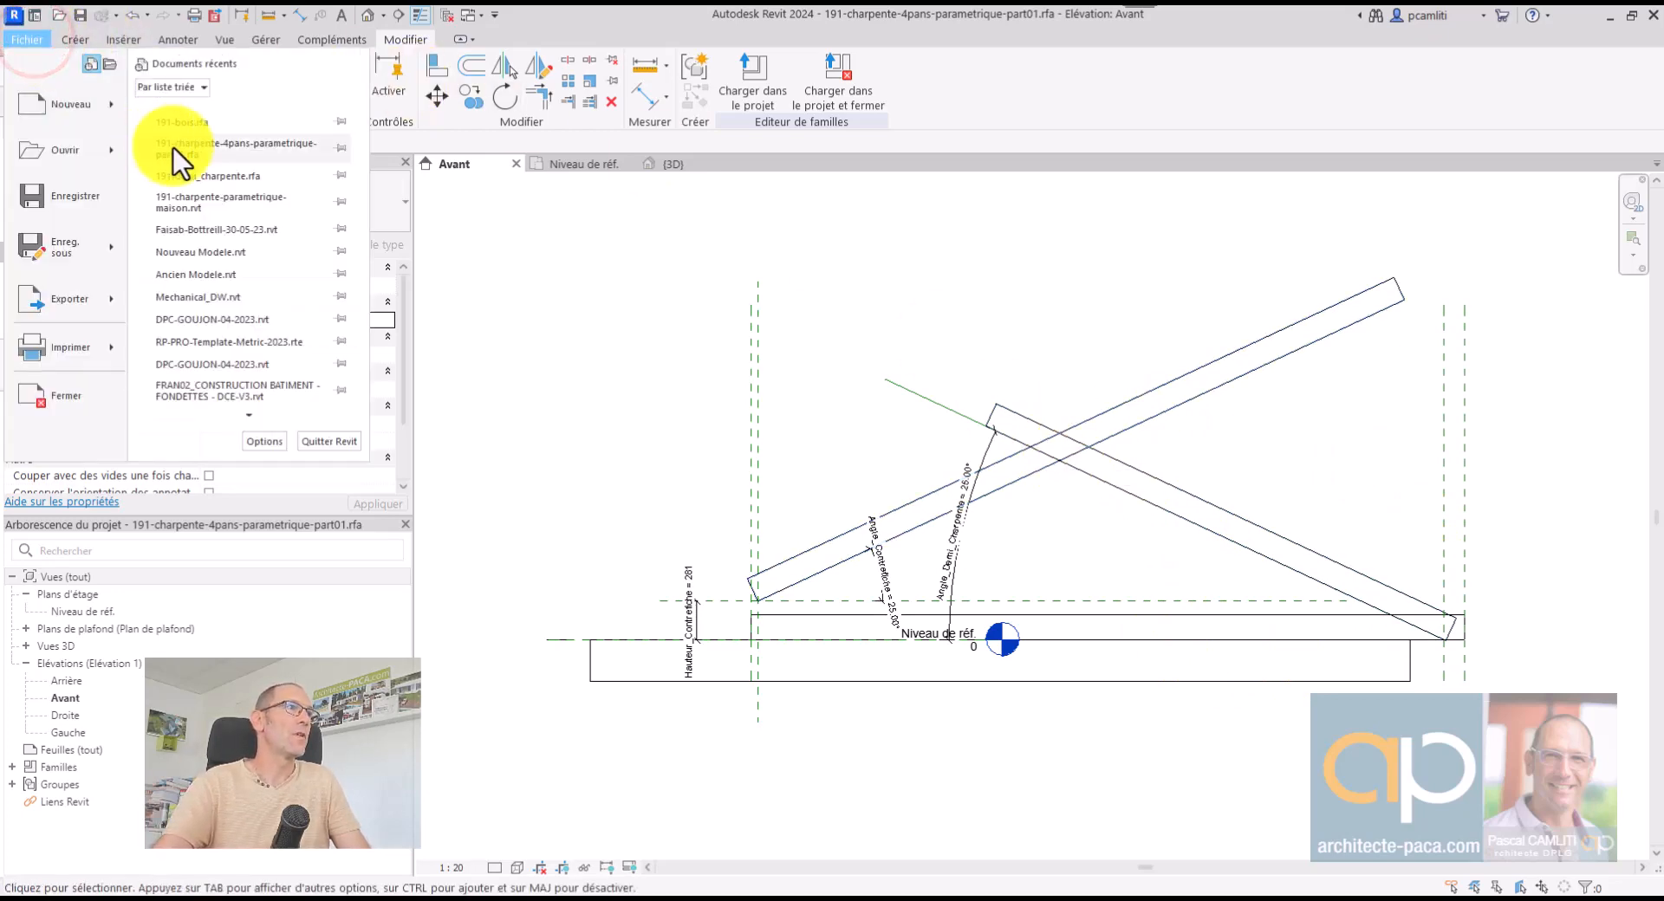
pyautogui.click(251, 153)
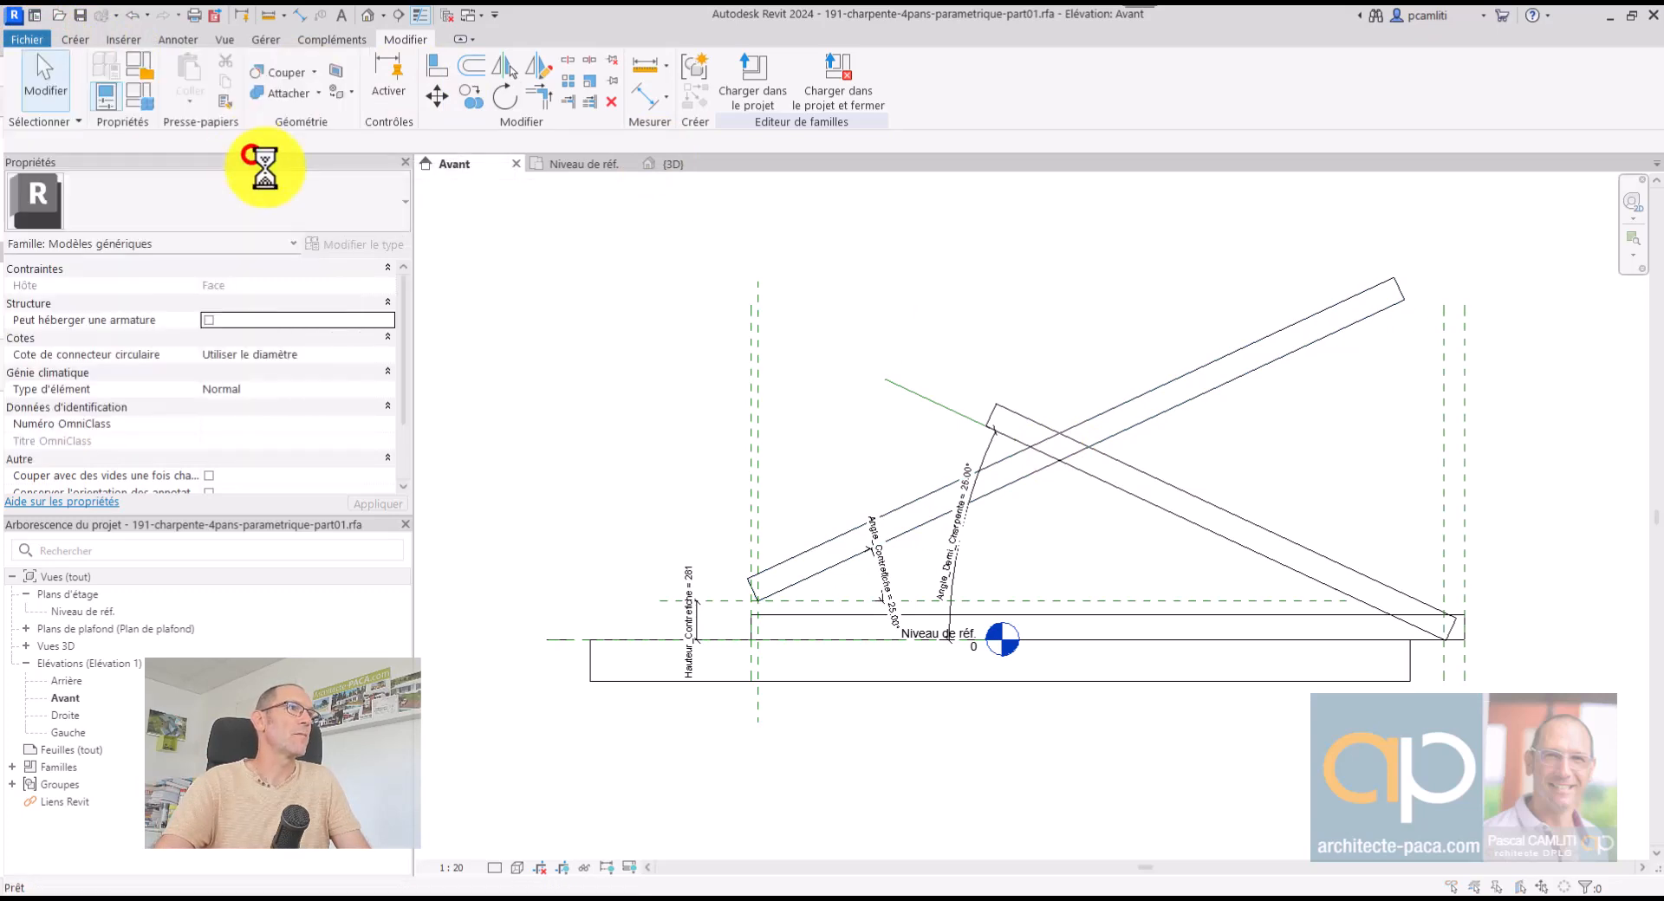
pyautogui.click(964, 351)
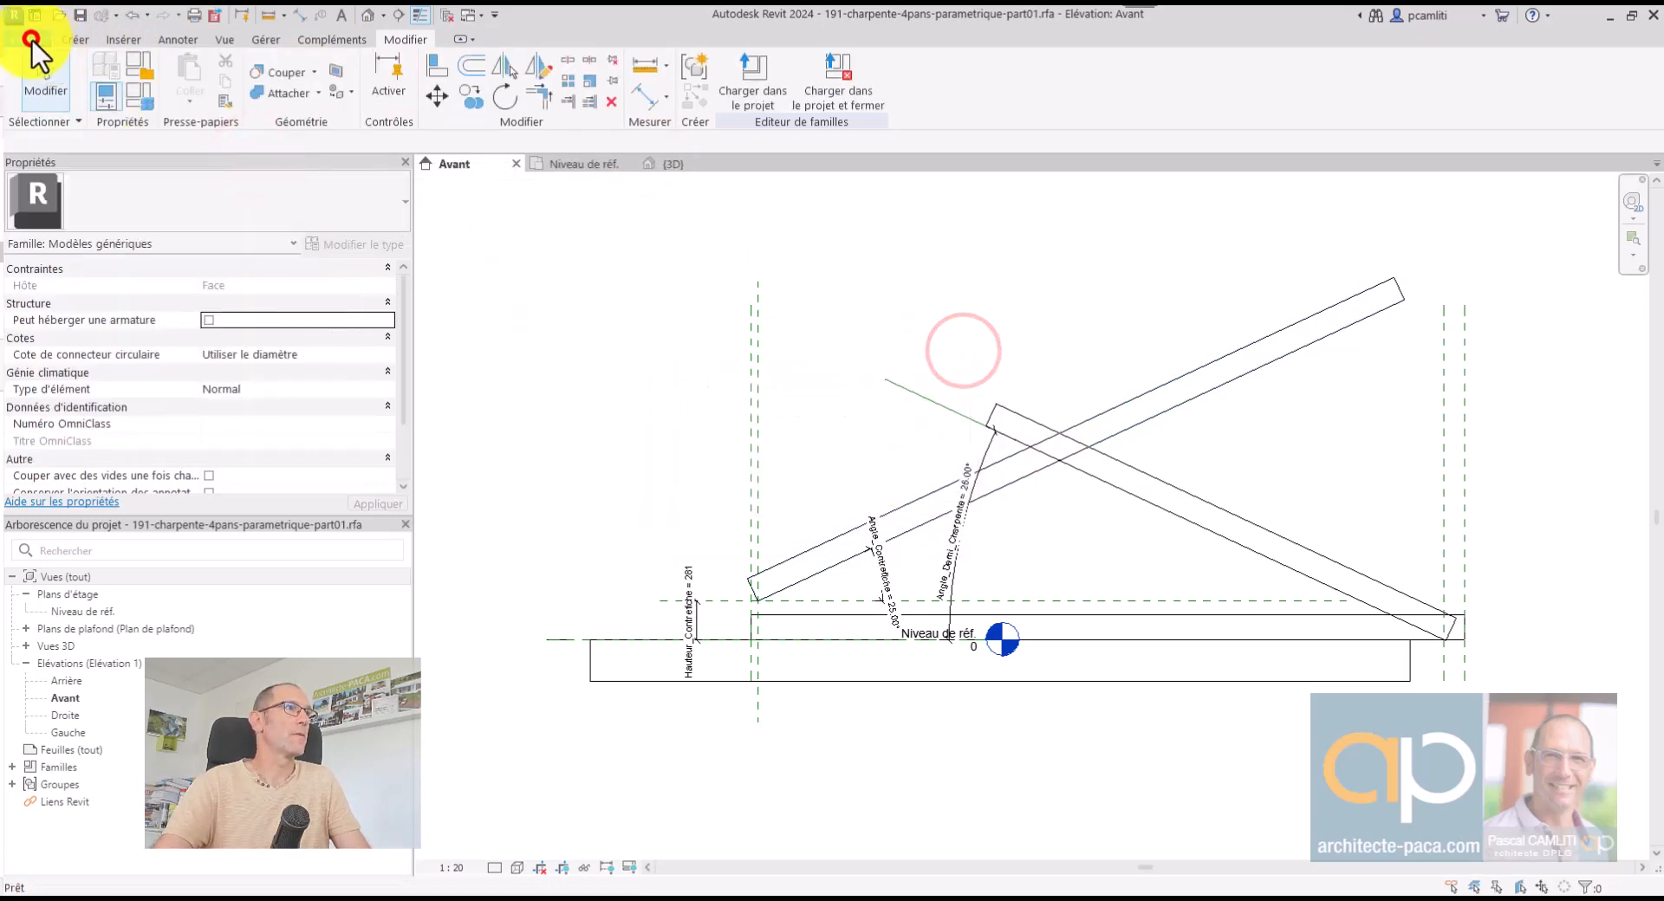
# Open the recent project 191-charpente-parametrique-maison.rvt and examine the joints and members of its 191-charpente-4pans roof frame in 3D
pyautogui.click(30, 39)
pyautogui.click(244, 203)
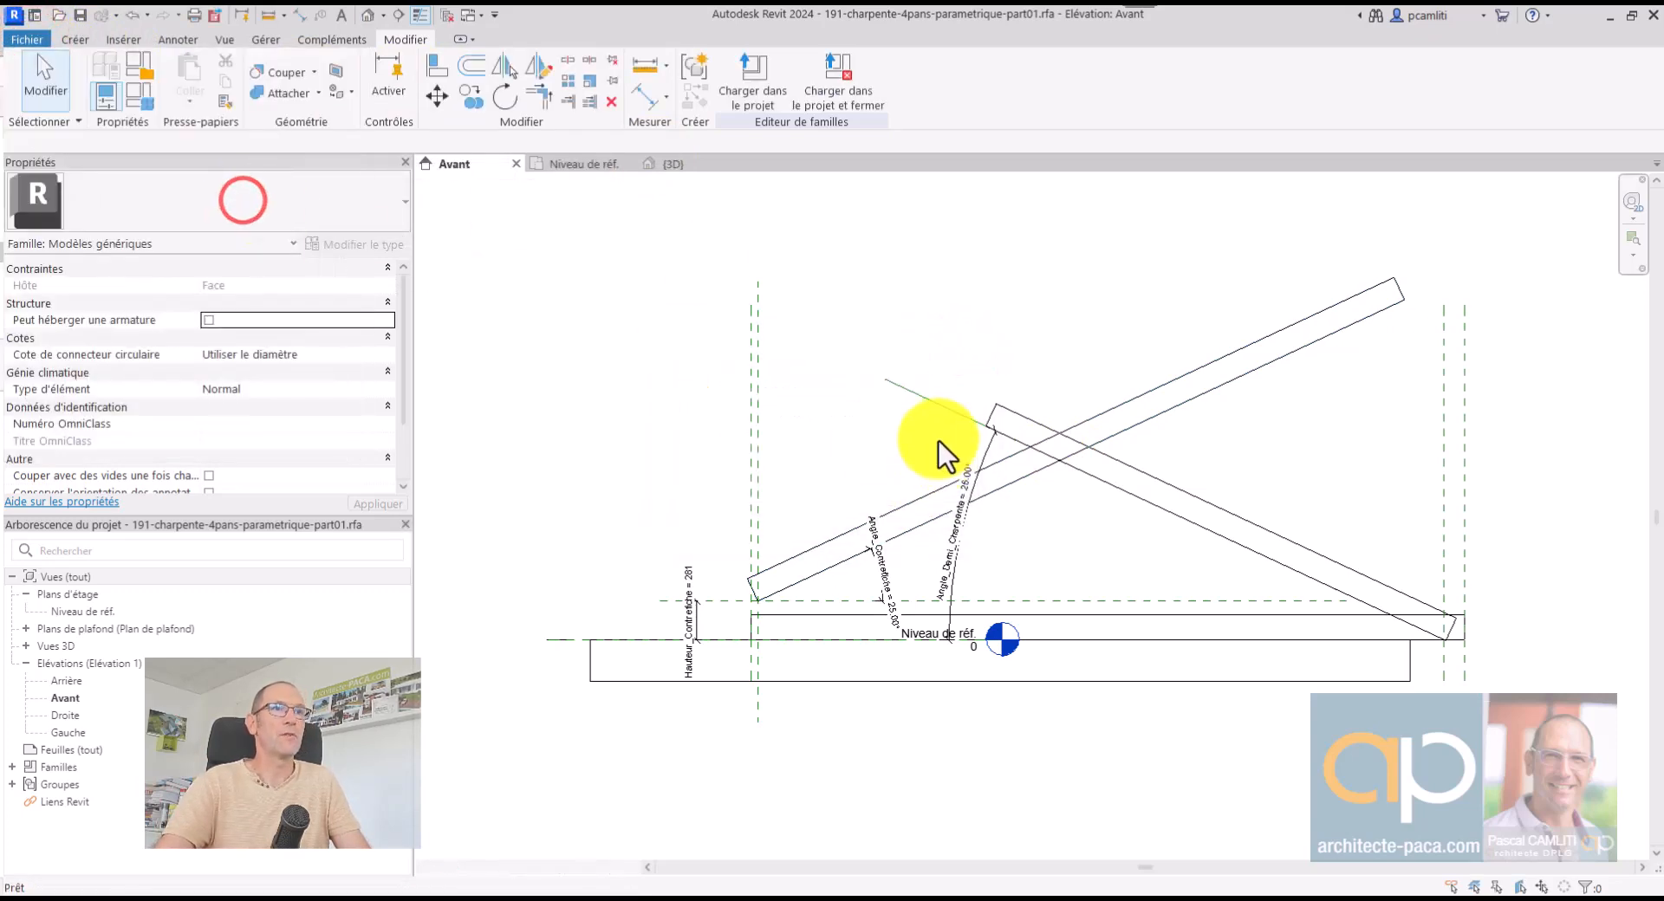
pyautogui.scroll(8, 1055, 512)
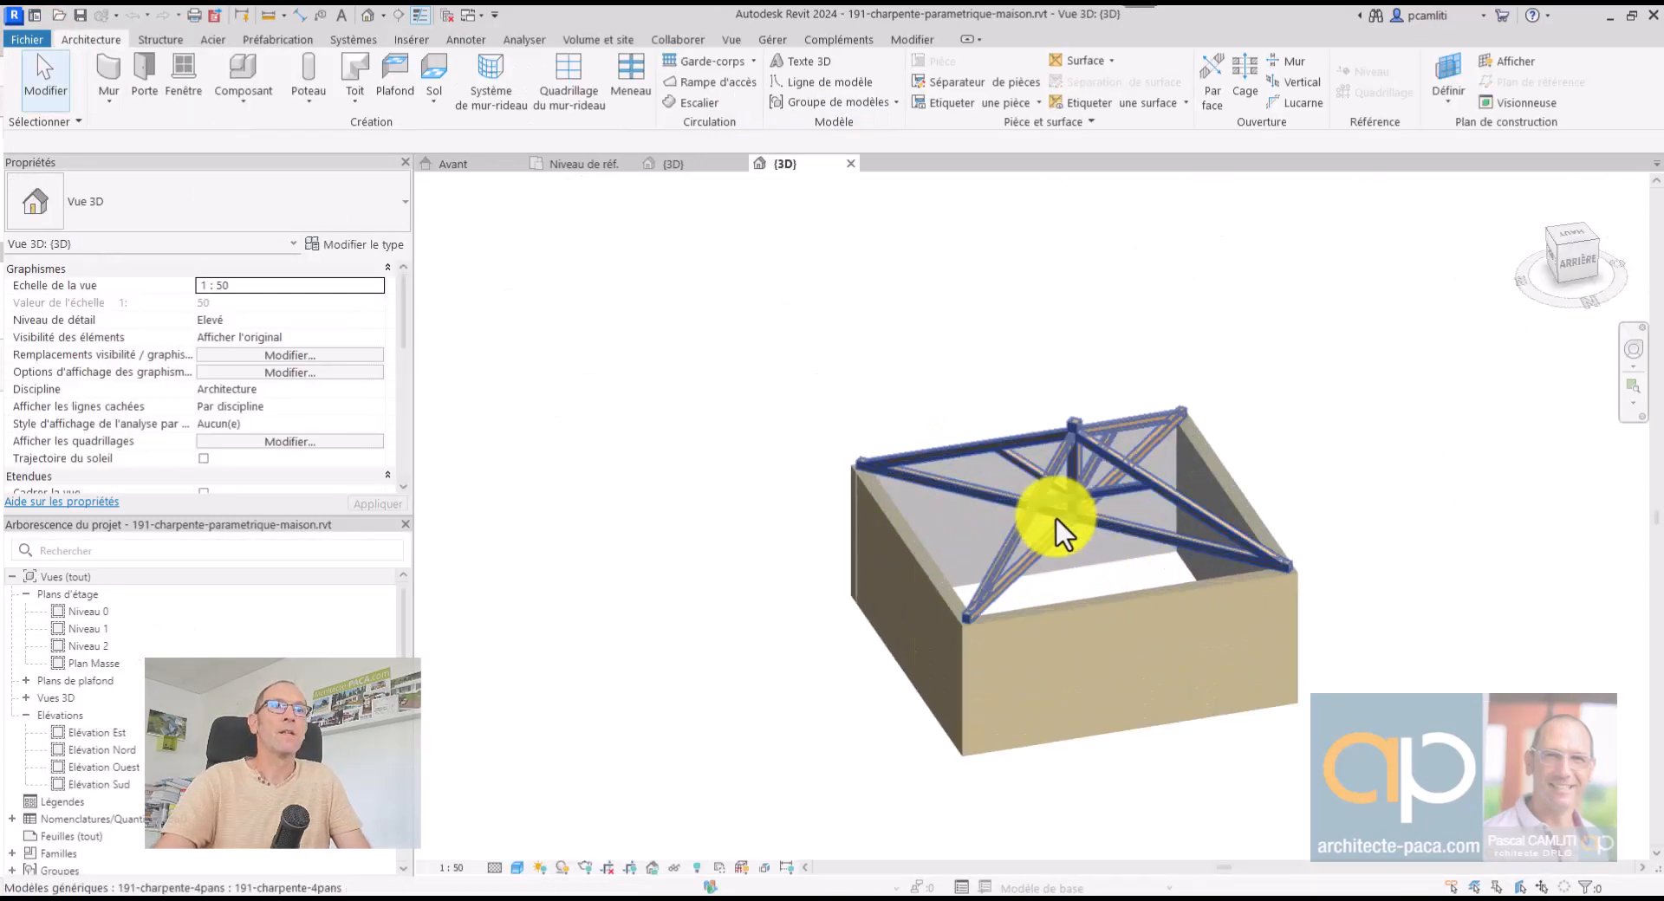
pyautogui.moveTo(1304, 477)
pyautogui.keyDown('shift'); pyautogui.mouseDown(button='middle')
pyautogui.moveTo(1143, 476)
pyautogui.moveTo(1318, 475)
pyautogui.moveTo(1274, 475)
pyautogui.mouseUp(button='middle'); pyautogui.keyUp('shift')
pyautogui.click(1146, 474)
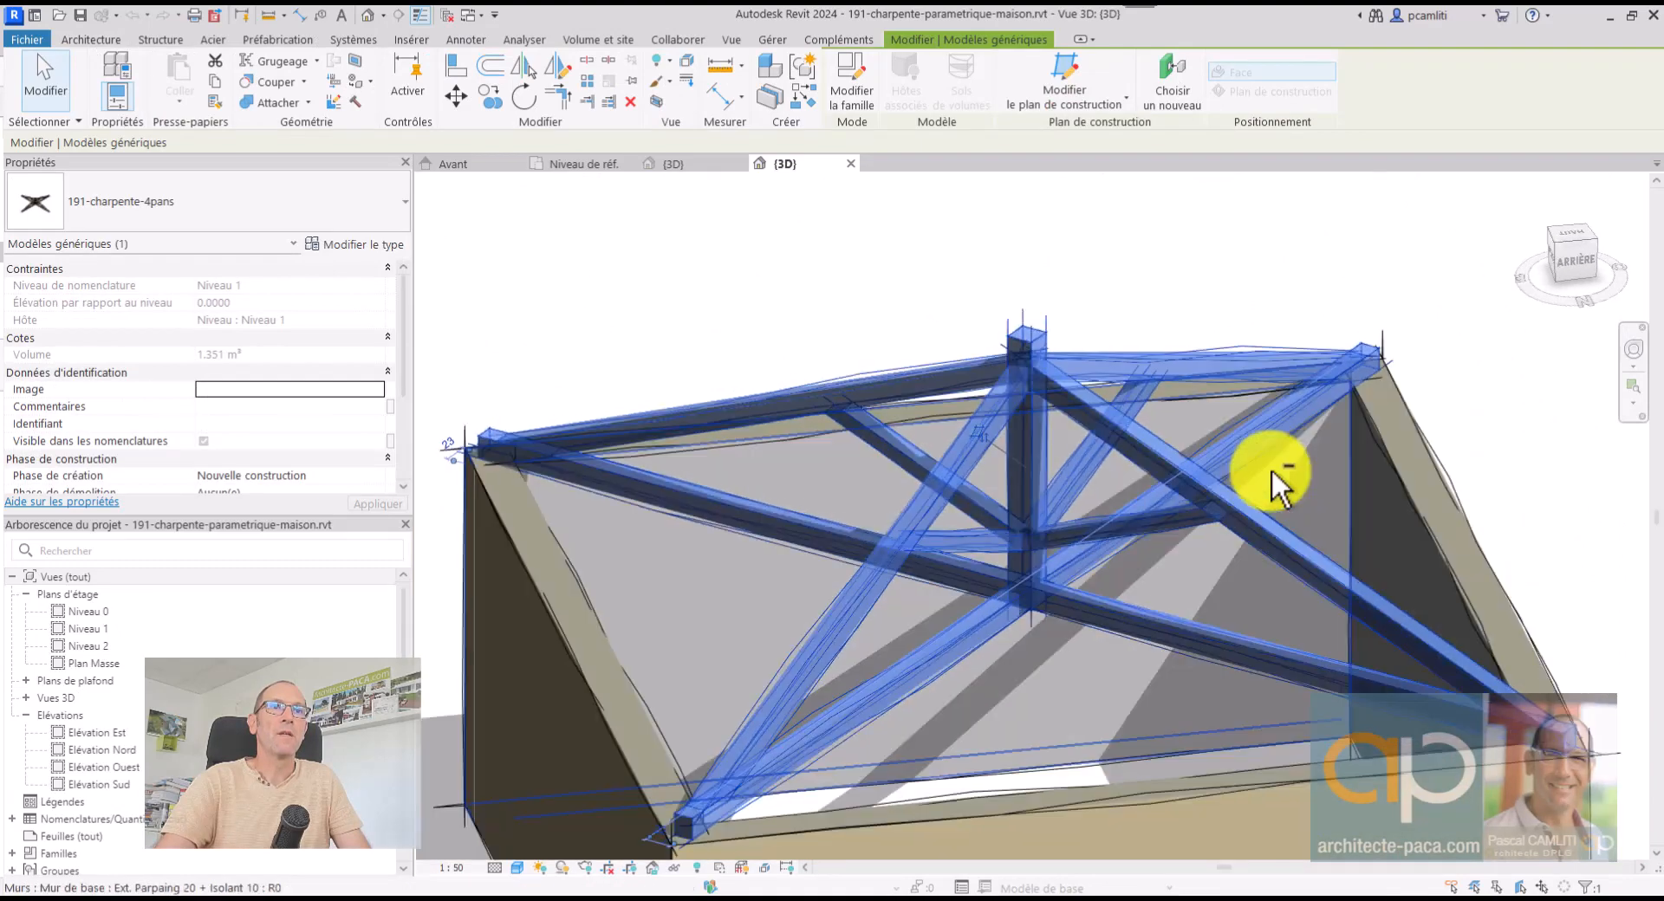
pyautogui.click(1251, 305)
pyautogui.scroll(5, 1370, 390)
pyautogui.keyDown('shift'); pyautogui.moveTo(1127, 524); pyautogui.dragTo(1009, 374, button='middle'); pyautogui.keyUp('shift')
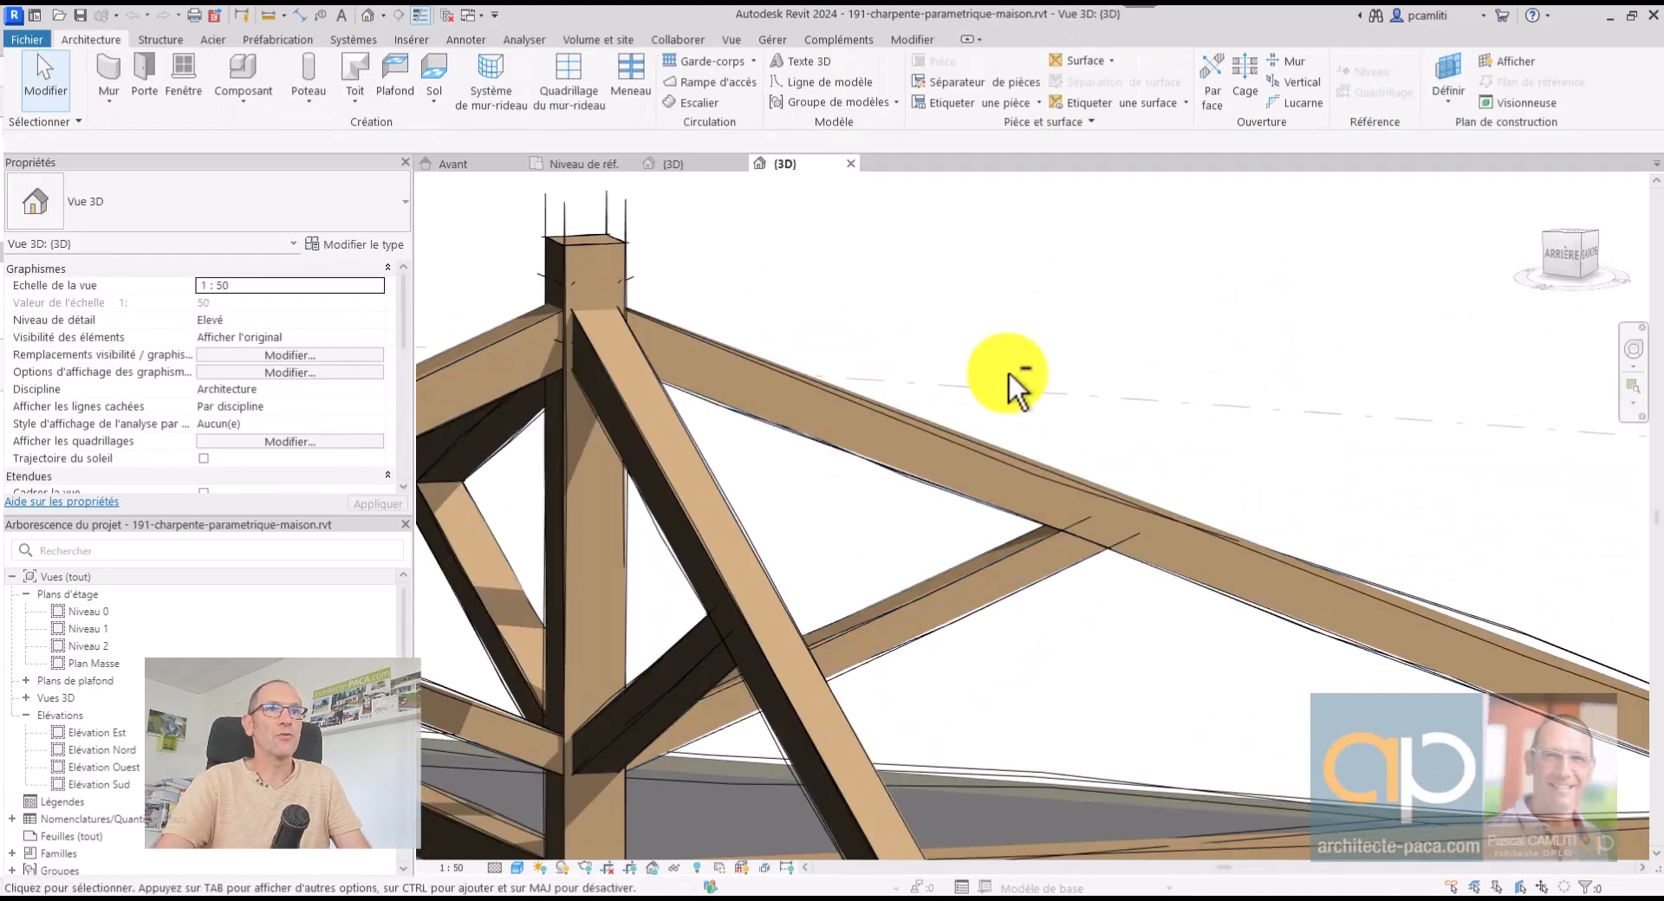
pyautogui.click(1140, 360)
pyautogui.scroll(-8, 1079, 537)
pyautogui.keyDown('shift'); pyautogui.moveTo(1168, 464); pyautogui.dragTo(1309, 505, button='middle'); pyautogui.keyUp('shift')
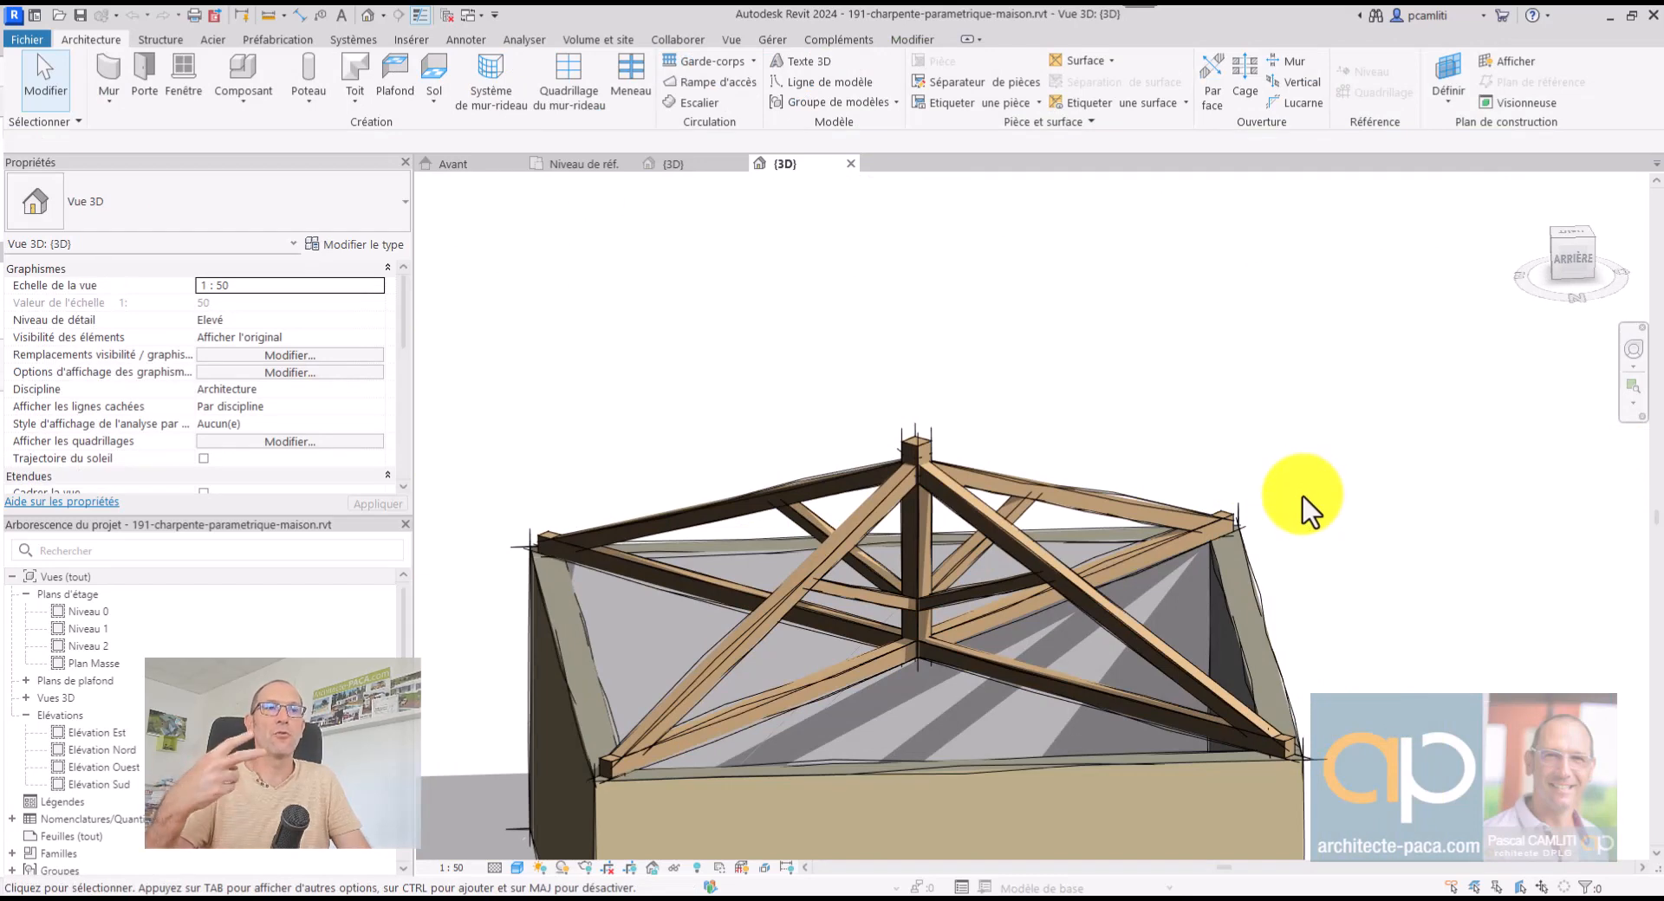
pyautogui.keyDown('shift'); pyautogui.moveTo(1171, 439); pyautogui.dragTo(1090, 373, button='middle'); pyautogui.keyUp('shift')
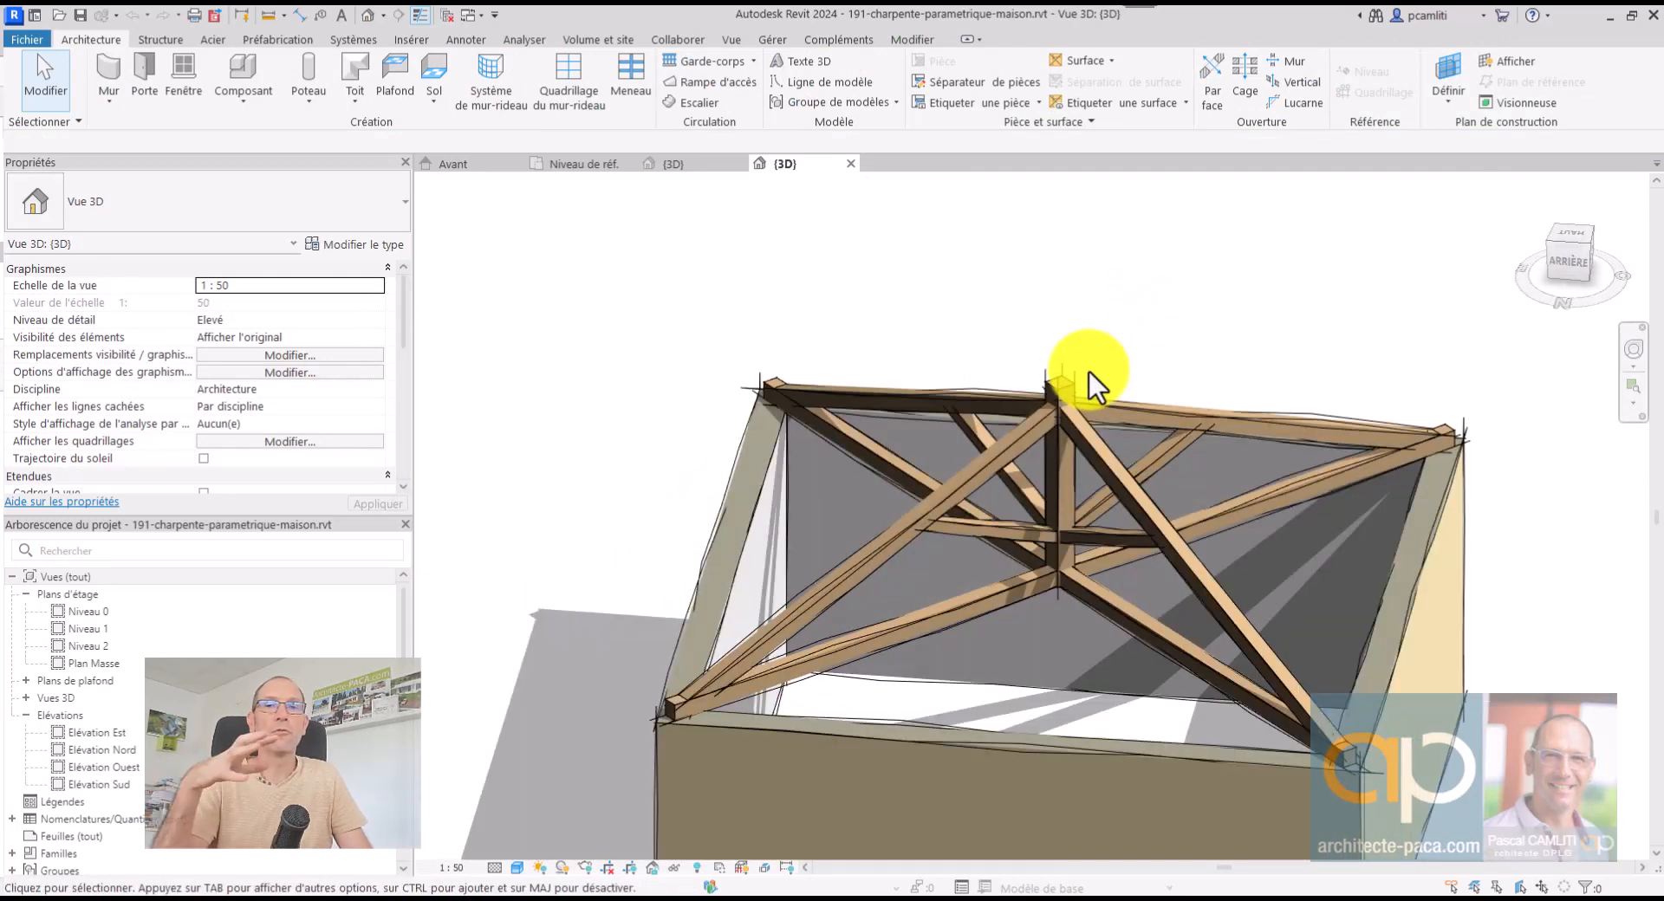